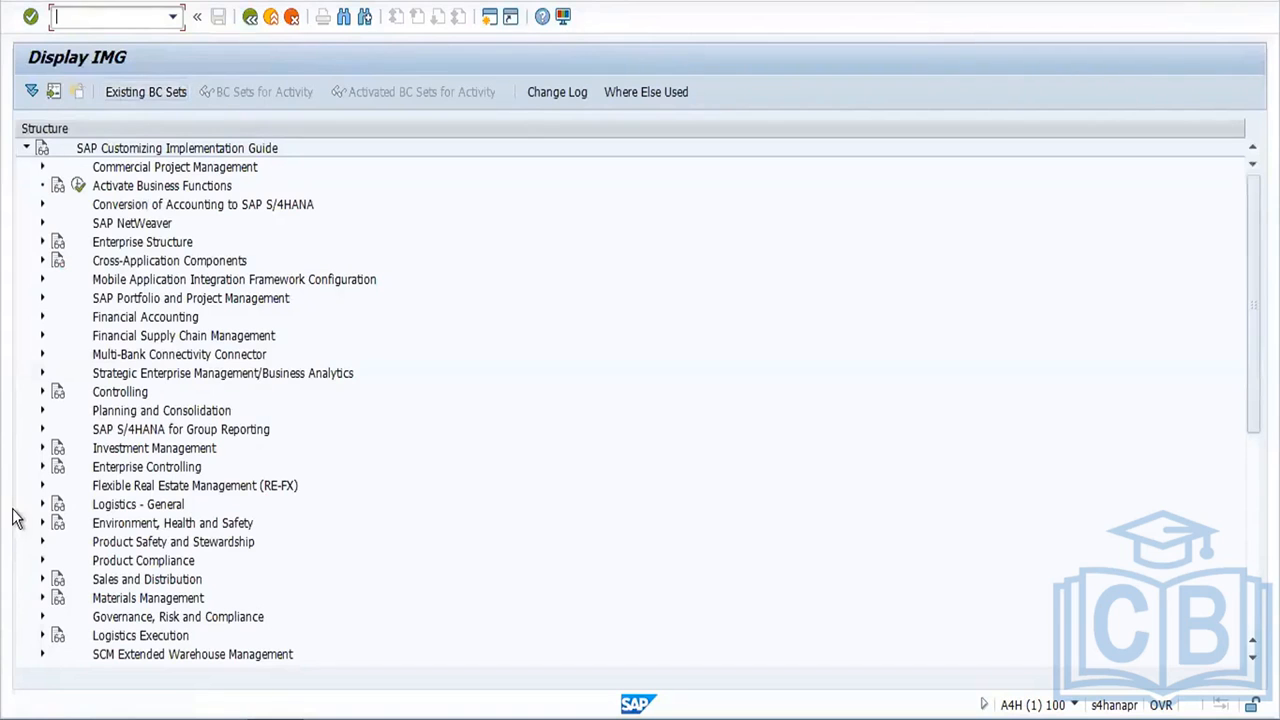
Step: Open the Define Document Types activity for RFQ/Quotation within Materials Management Purchasing
{"action": "left_click", "coordinate": [42, 599]}
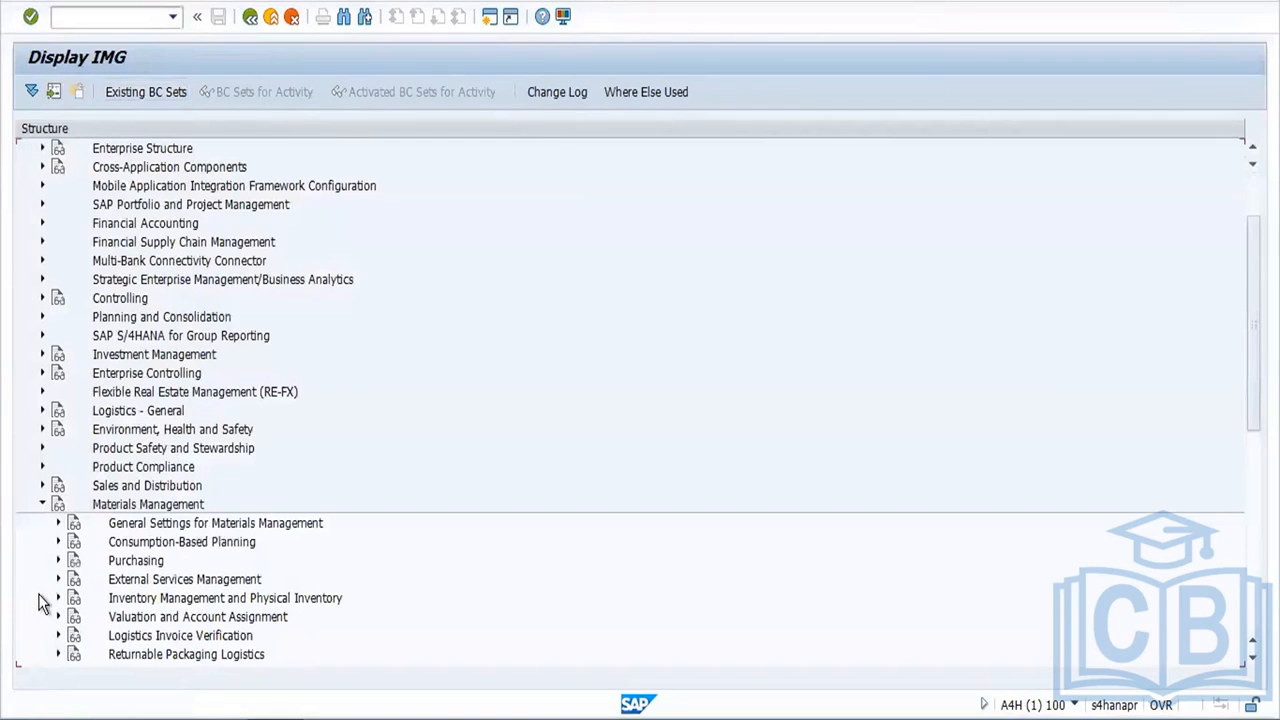
{"action": "left_click", "coordinate": [57, 560]}
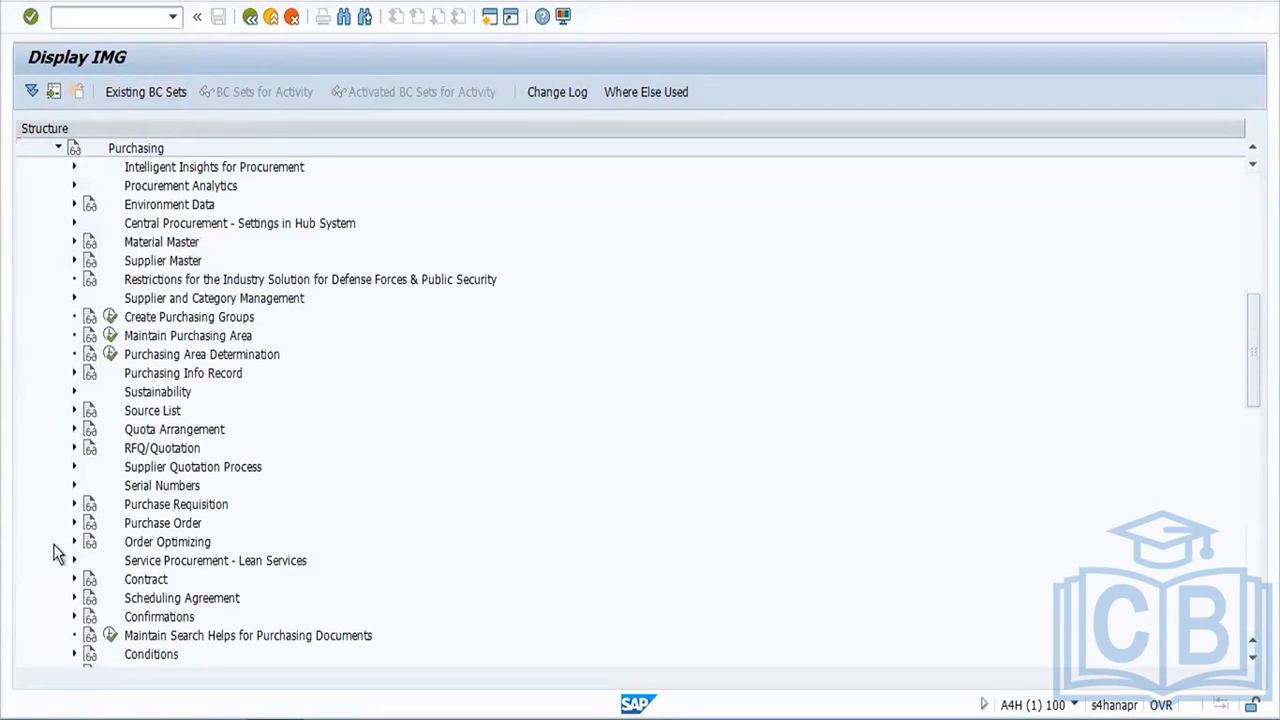
{"action": "left_click", "coordinate": [73, 448]}
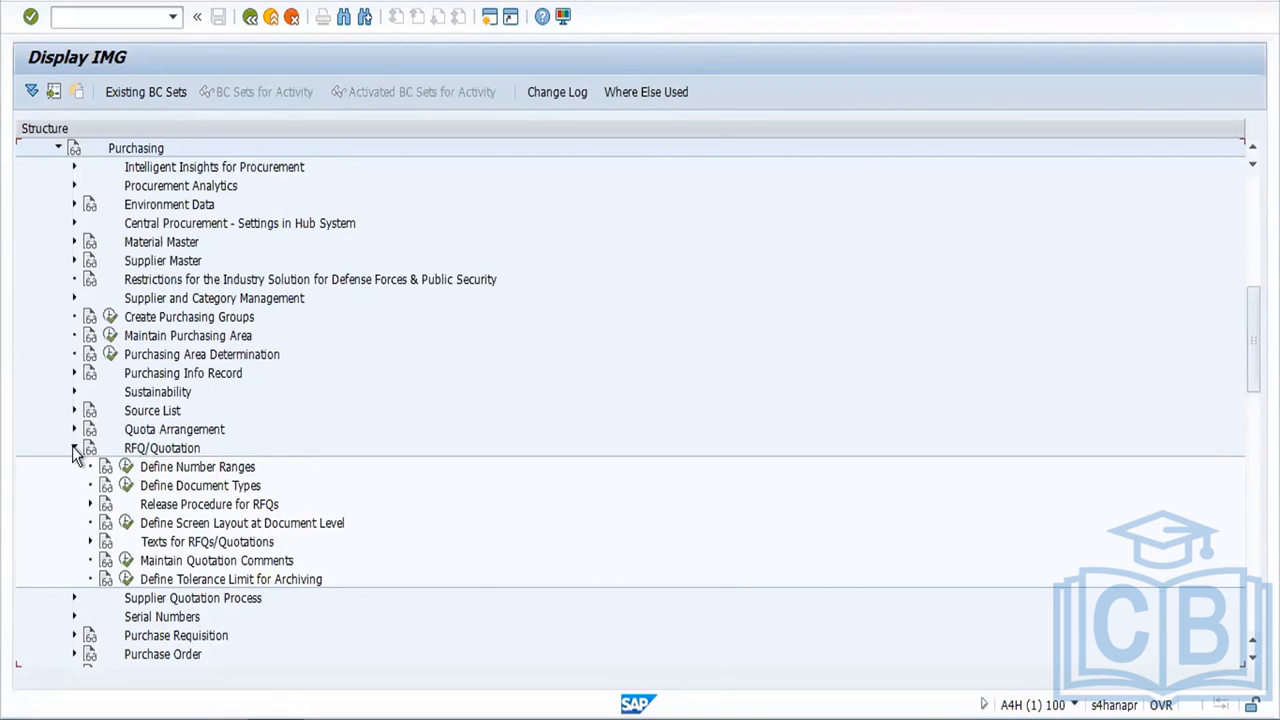
{"action": "left_click", "coordinate": [126, 485]}
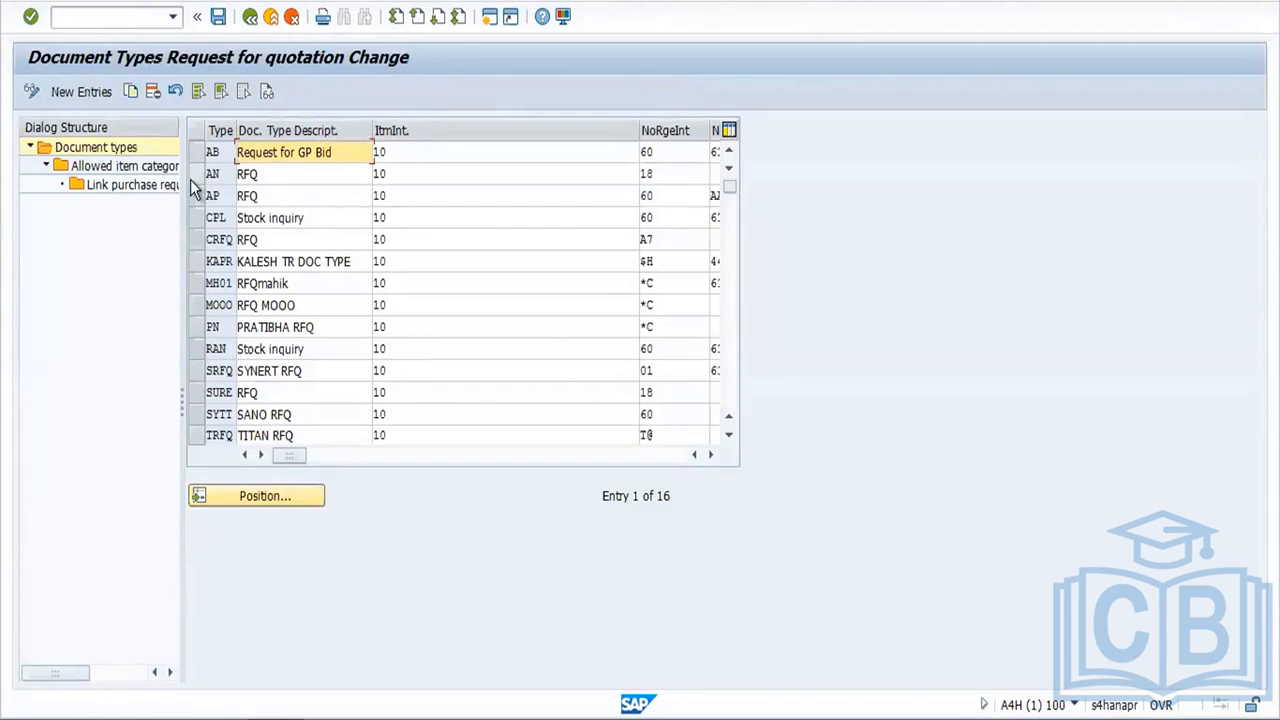
Step: Copy RFQ document type AN with all its dependent entries to a new document type FAN
{"action": "left_click", "coordinate": [194, 178]}
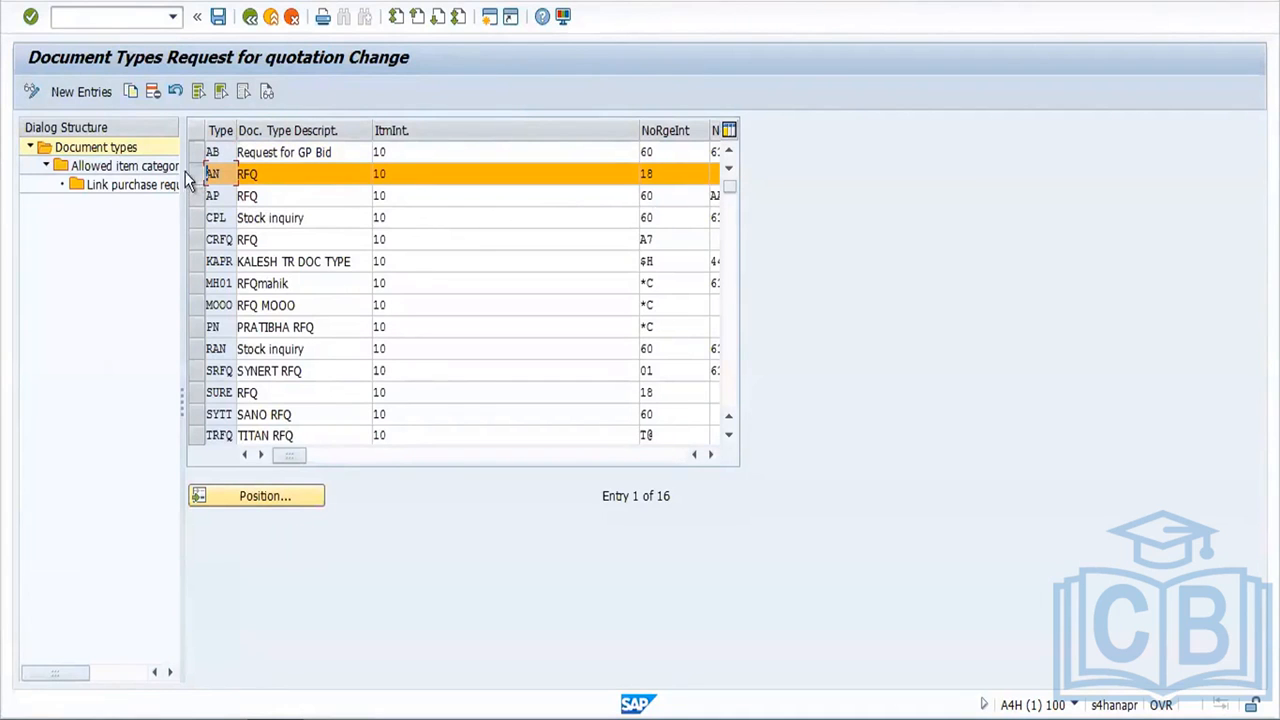
{"action": "left_click", "coordinate": [129, 92]}
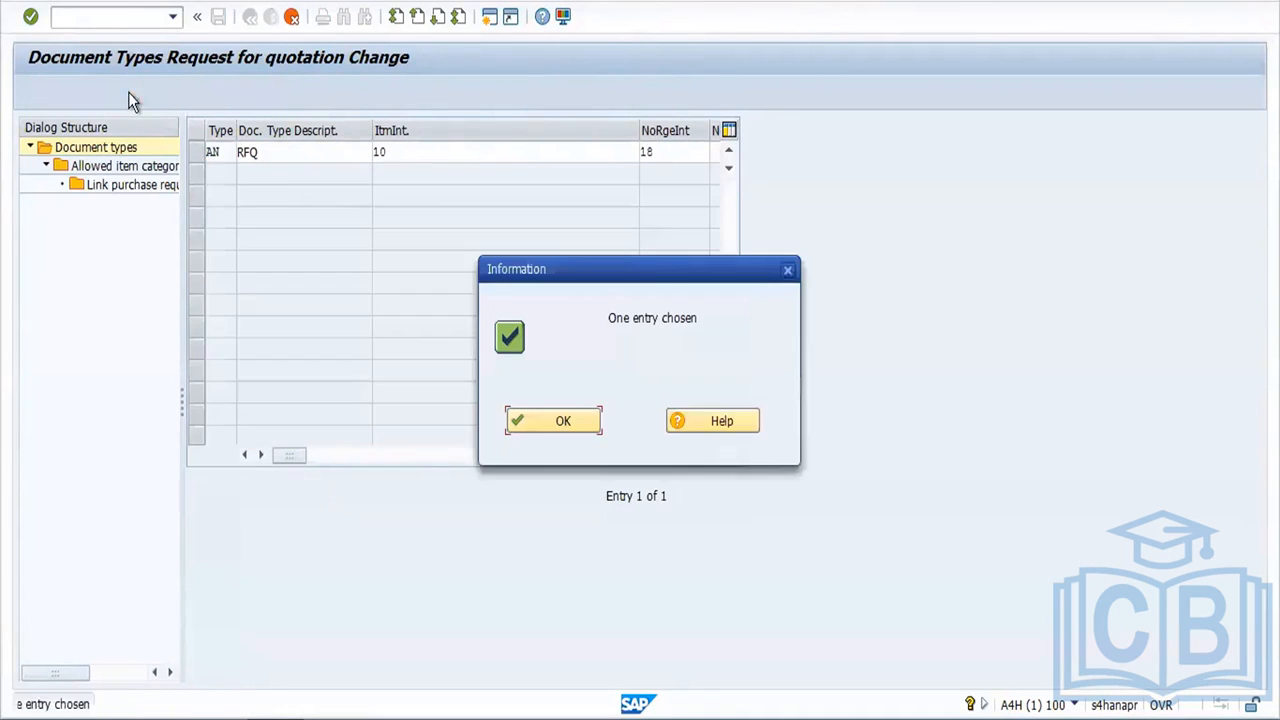
{"action": "left_click", "coordinate": [585, 422]}
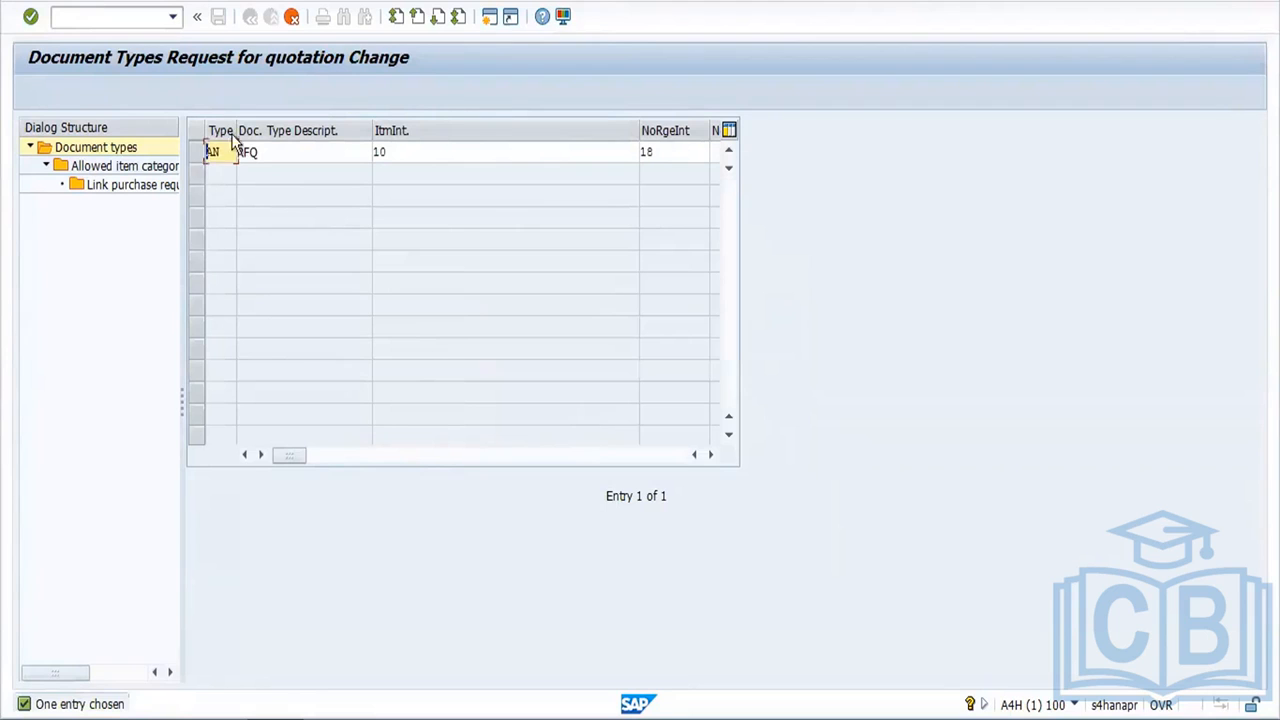
{"action": "left_click_drag", "start_coordinate": [226, 150], "coordinate": [161, 146]}
{"action": "key", "text": "BackSpace"}
{"action": "type", "text": "Fan"}
{"action": "key", "text": "Tab"}
{"action": "key", "text": "Return"}
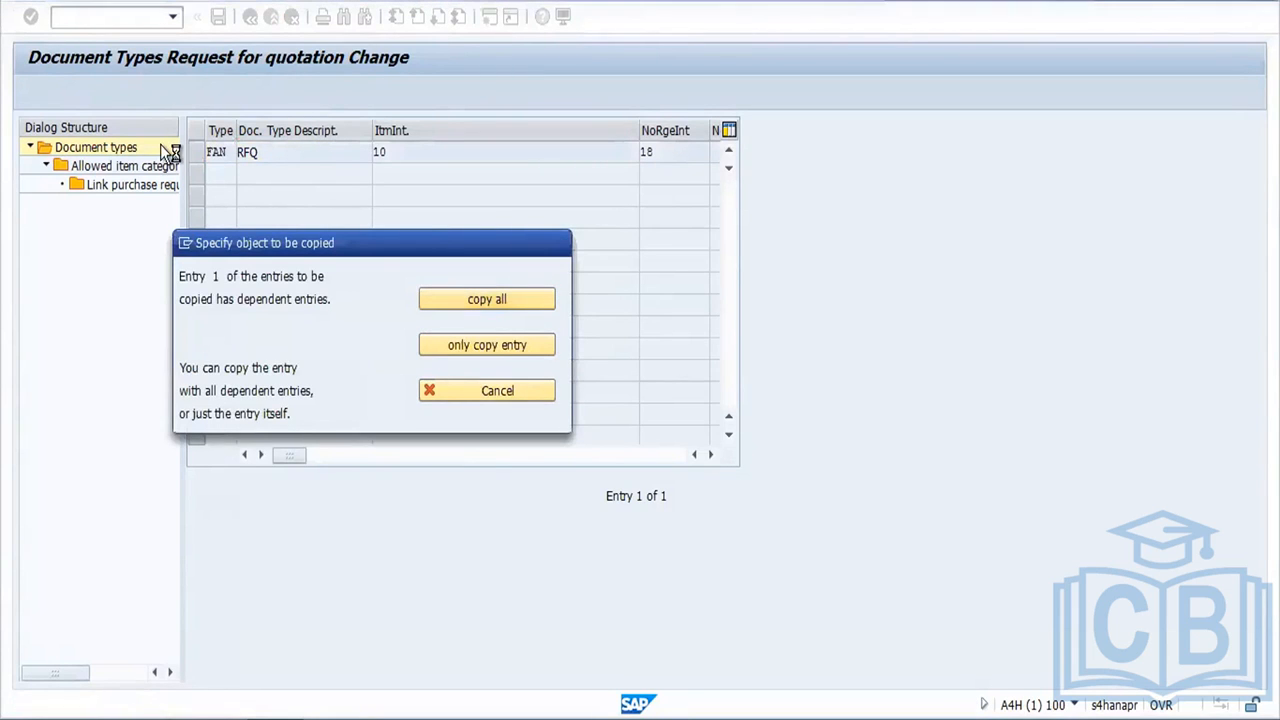
{"action": "key", "text": "Return"}
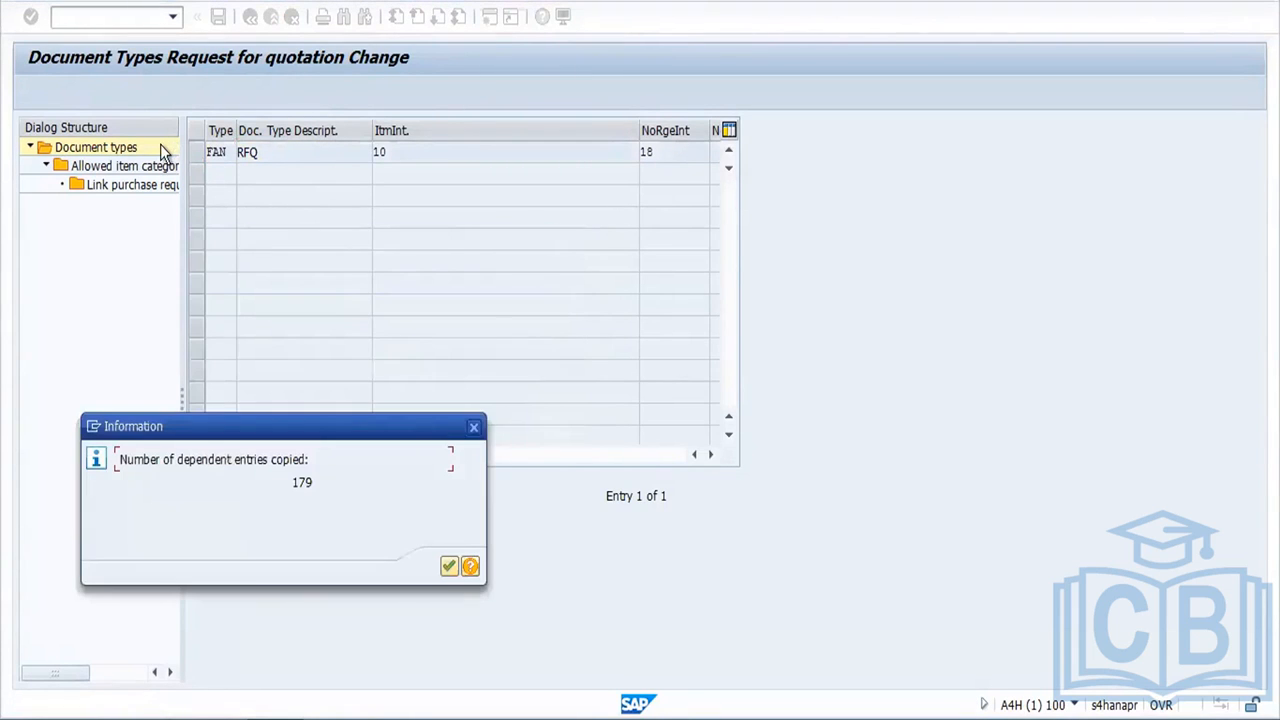
{"action": "left_click", "coordinate": [451, 573]}
{"action": "left_click", "coordinate": [596, 422]}
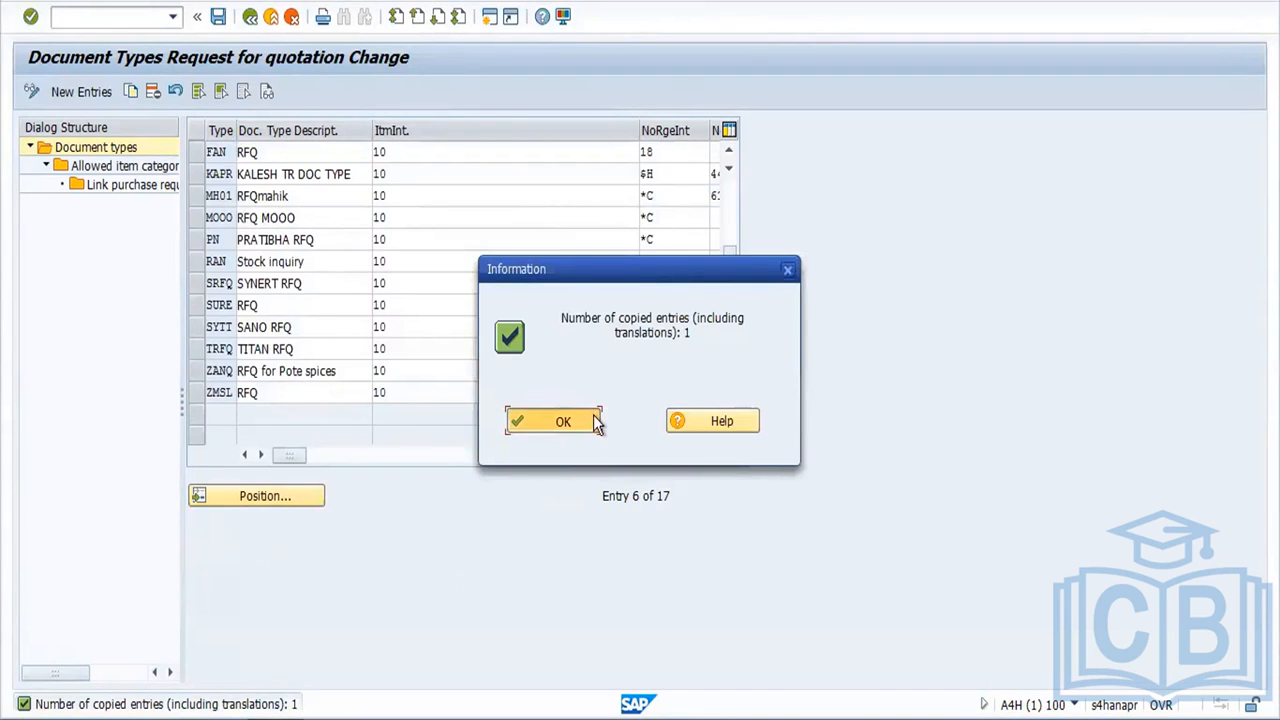
Step: Save the new document type in the MM:Org Config customizing request
{"action": "left_click", "coordinate": [216, 17]}
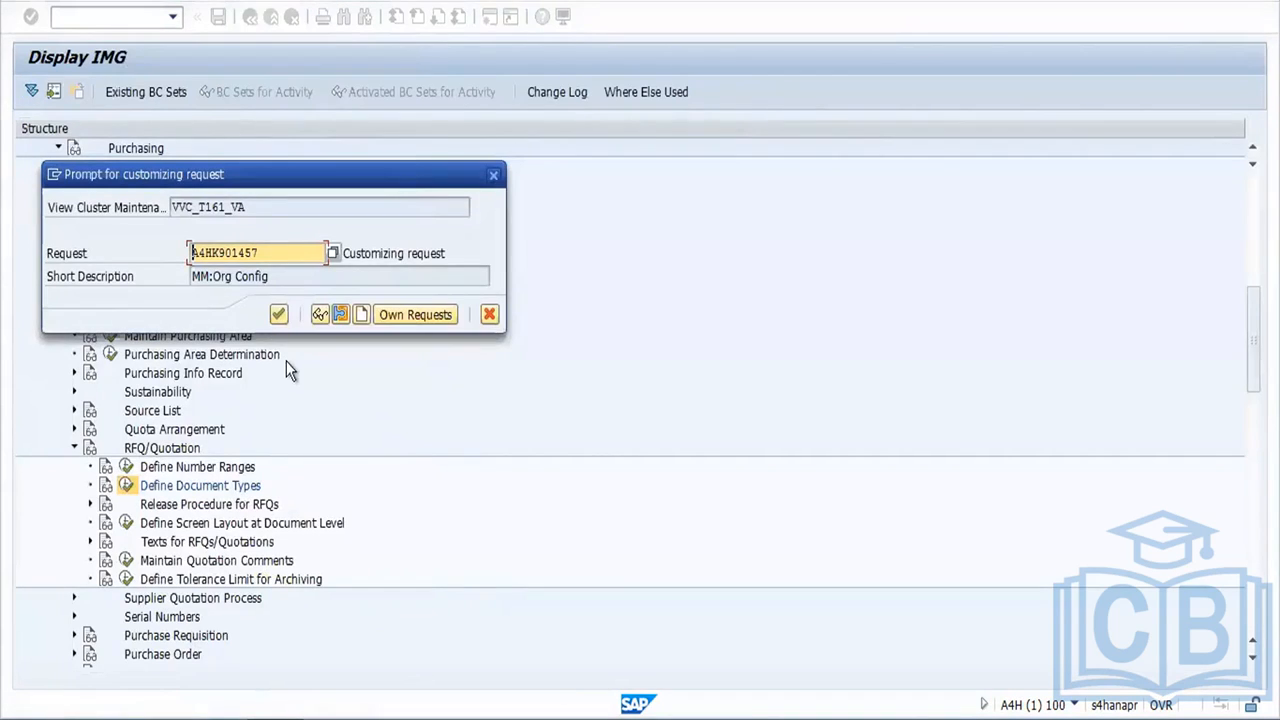
{"action": "key", "text": "Return"}
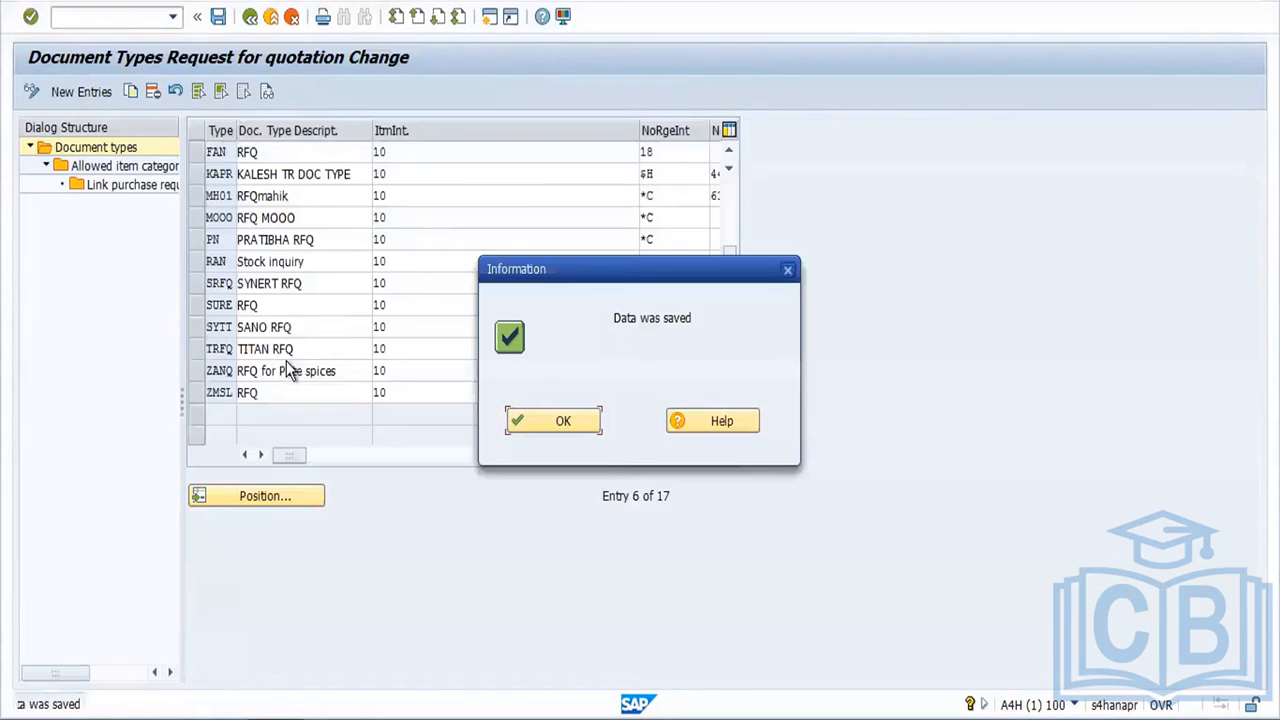
{"action": "left_click", "coordinate": [597, 428]}
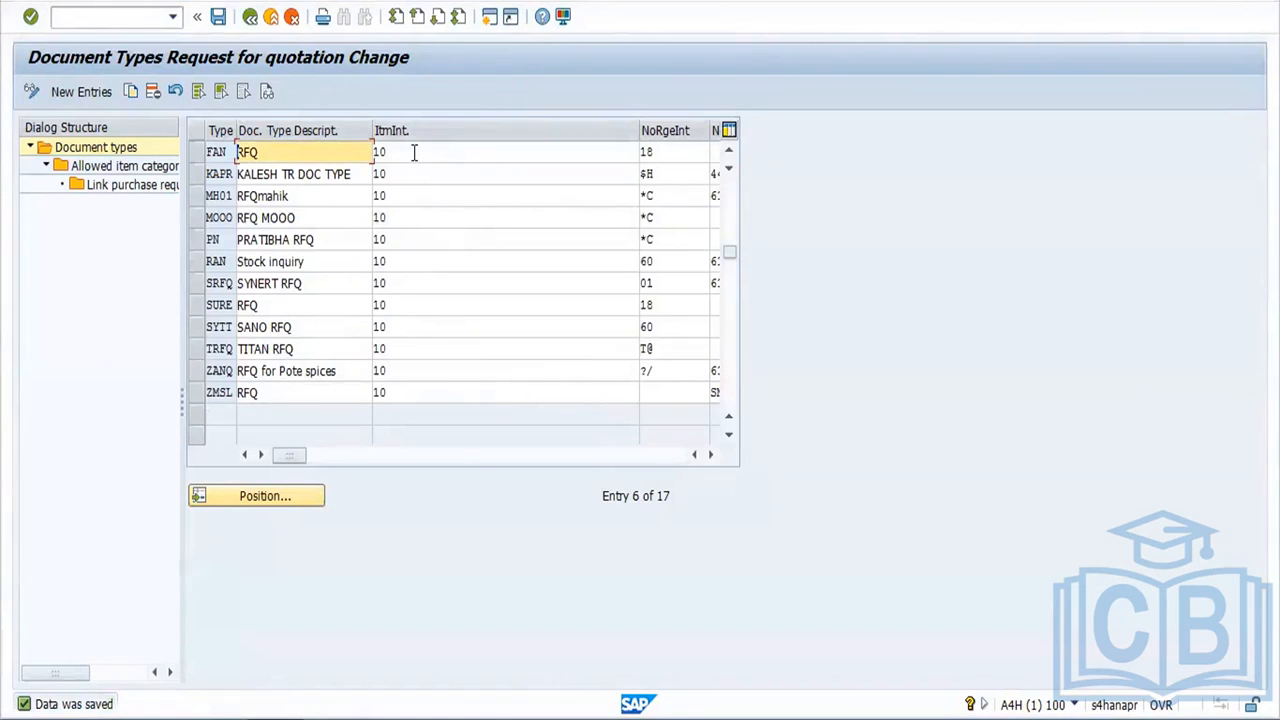
Step: Review the item interval, internal number range, update group and field selection of document type FAN, and save the entries
{"action": "left_click", "coordinate": [413, 152]}
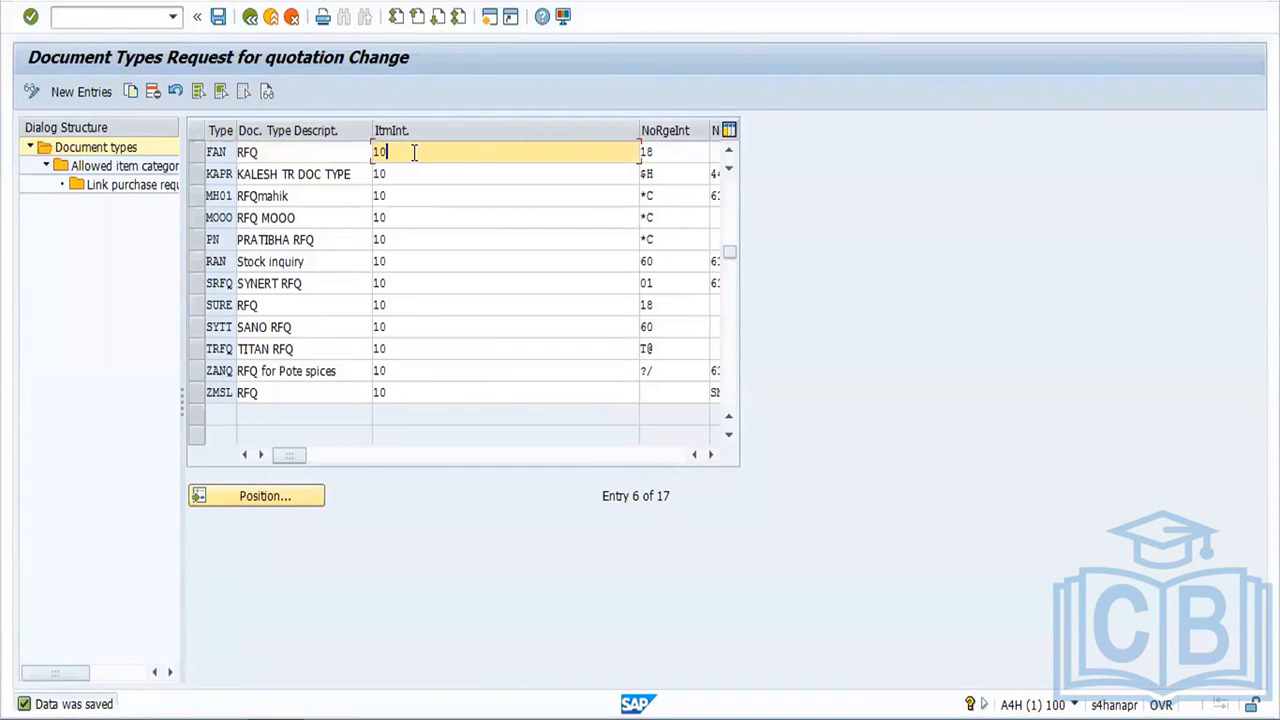
{"action": "key", "text": "Tab"}
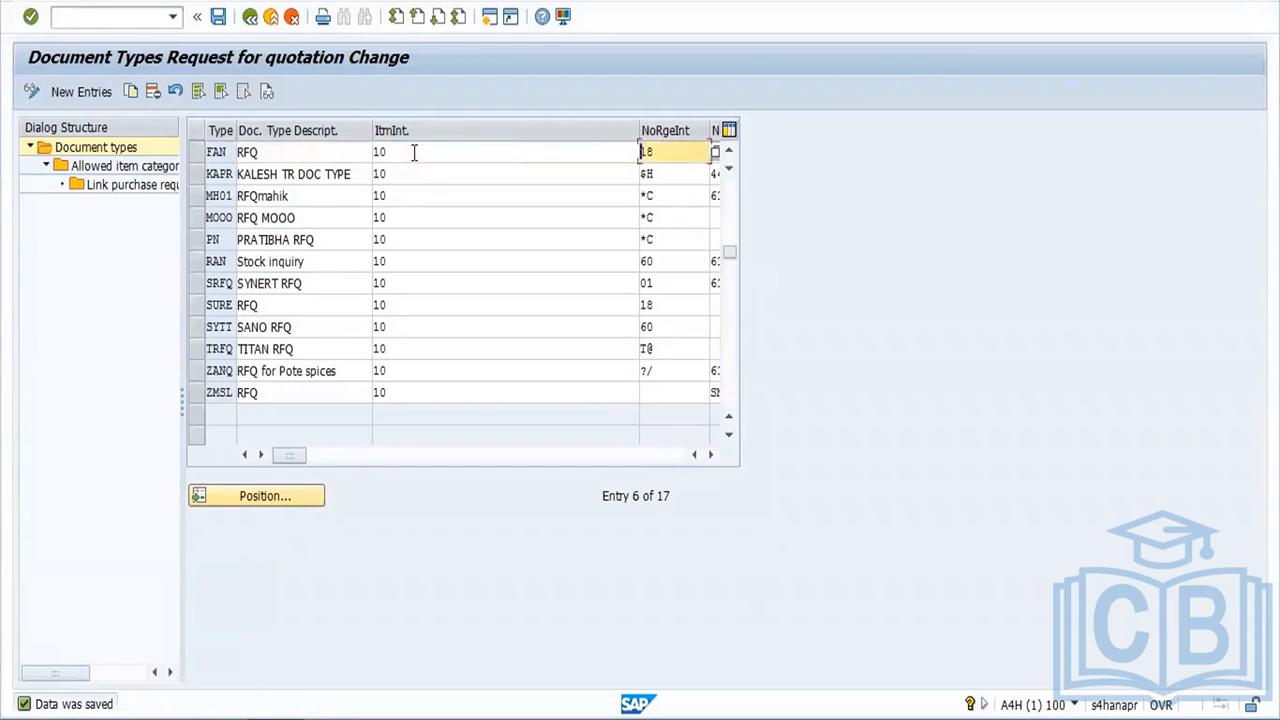
{"action": "left_click", "coordinate": [676, 150]}
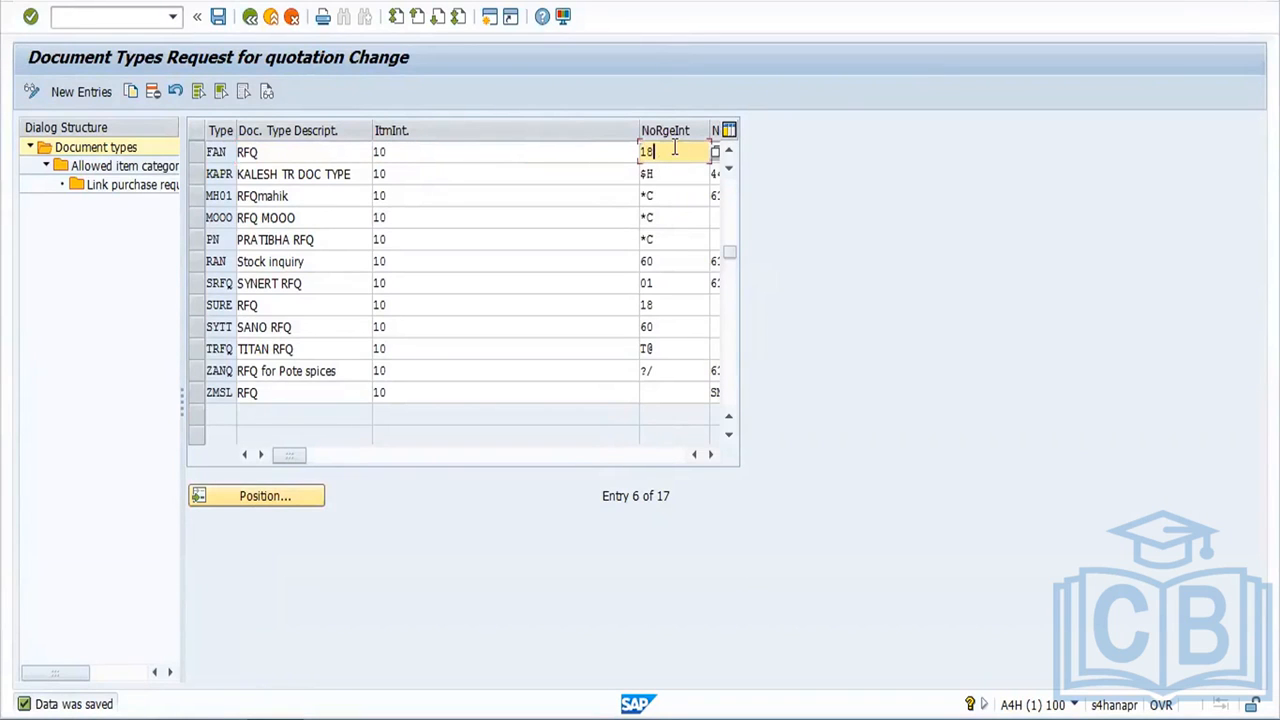
{"action": "left_click", "coordinate": [710, 455]}
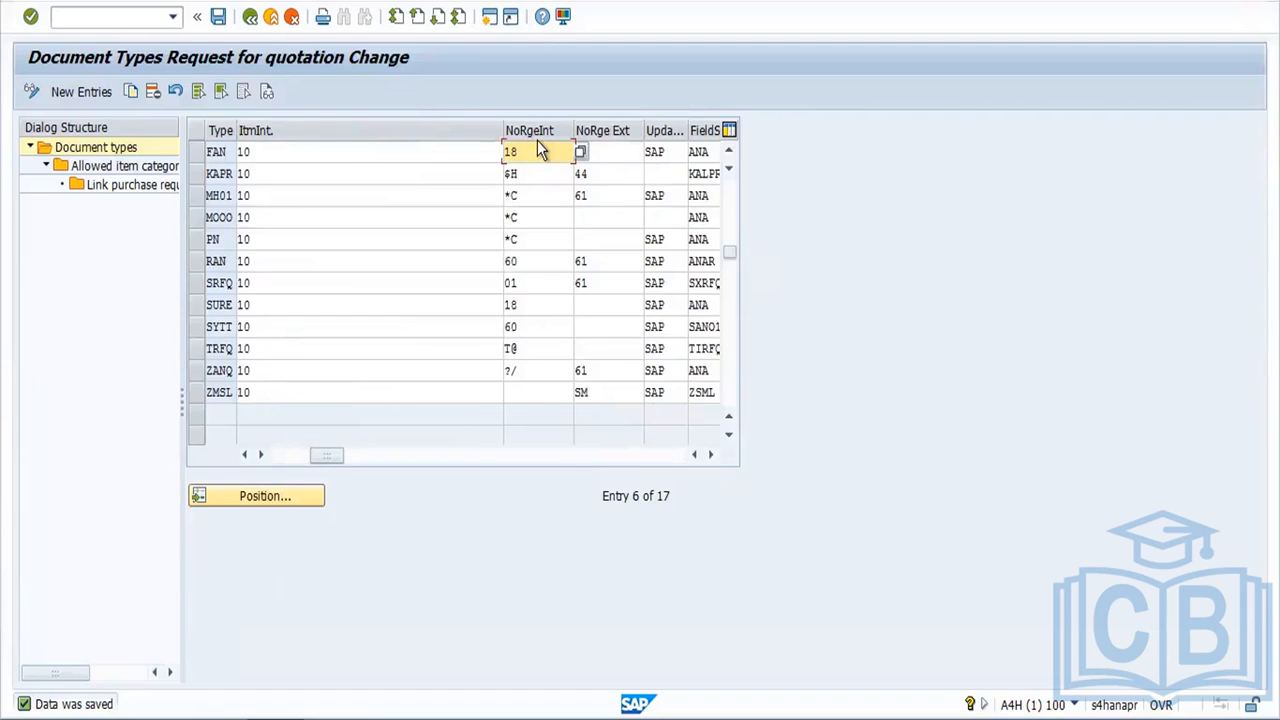
{"action": "left_click", "coordinate": [667, 151]}
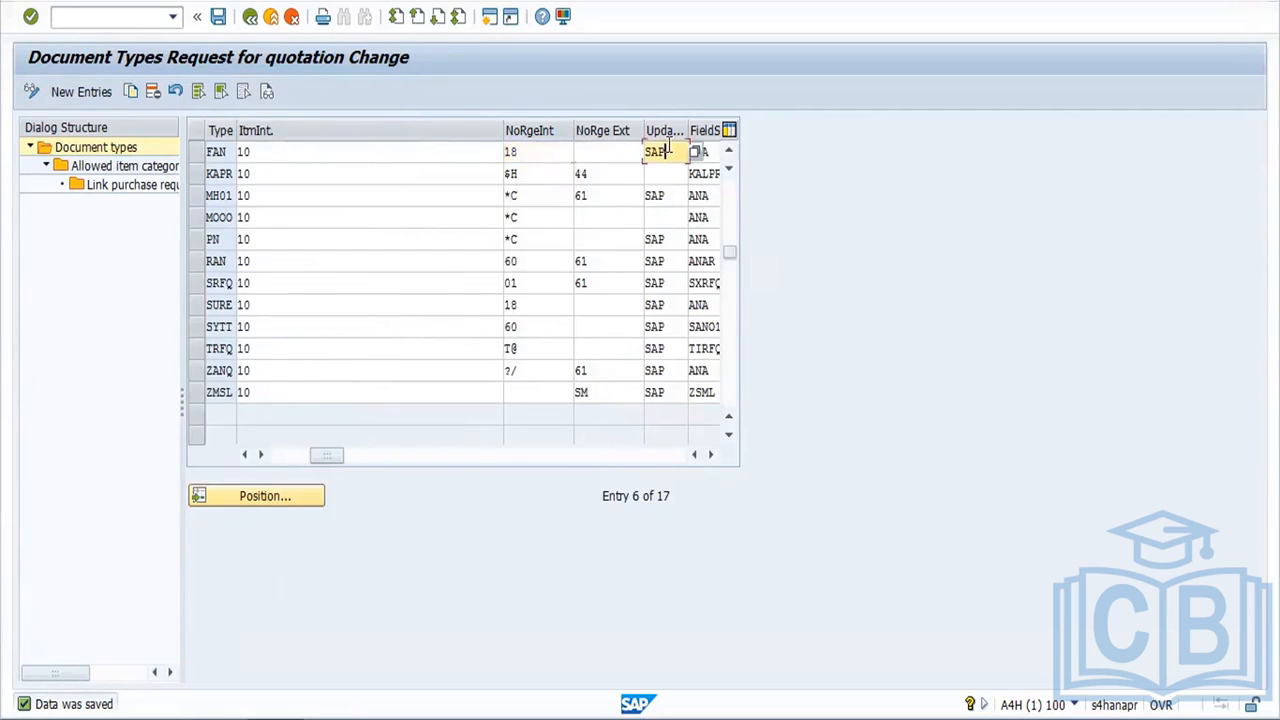
{"action": "key", "text": "Tab"}
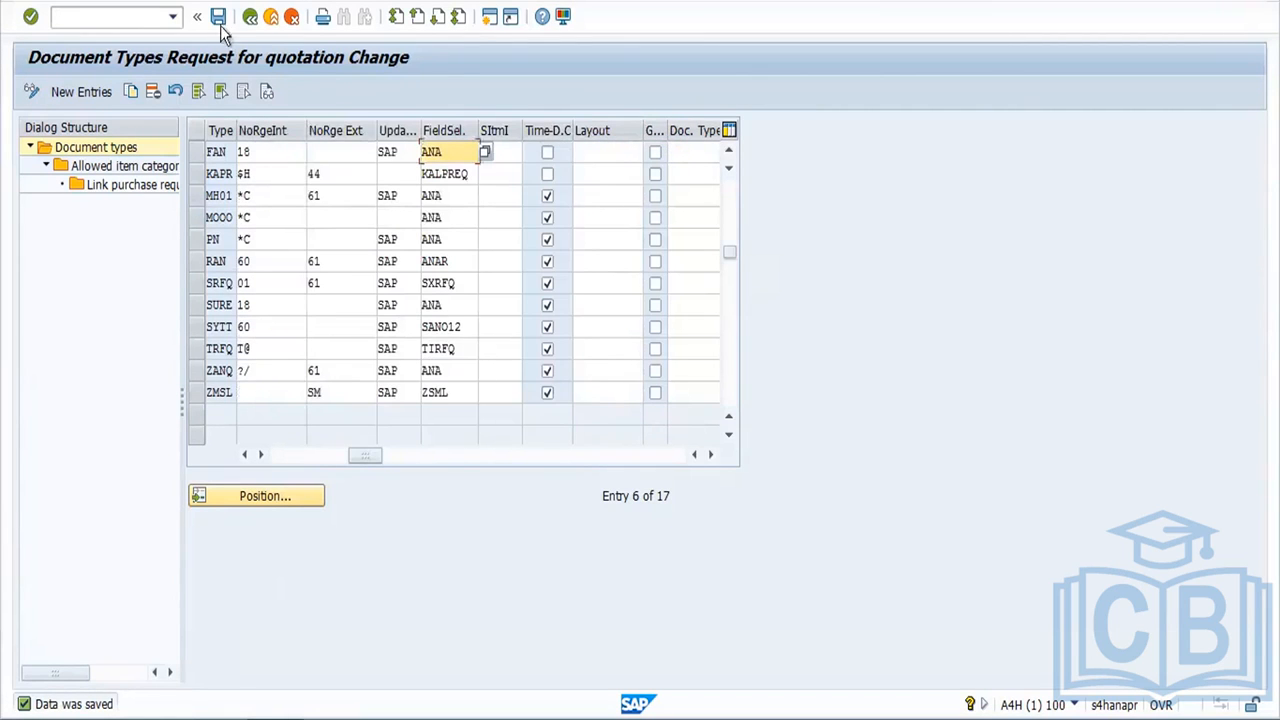
{"action": "left_click", "coordinate": [219, 18]}
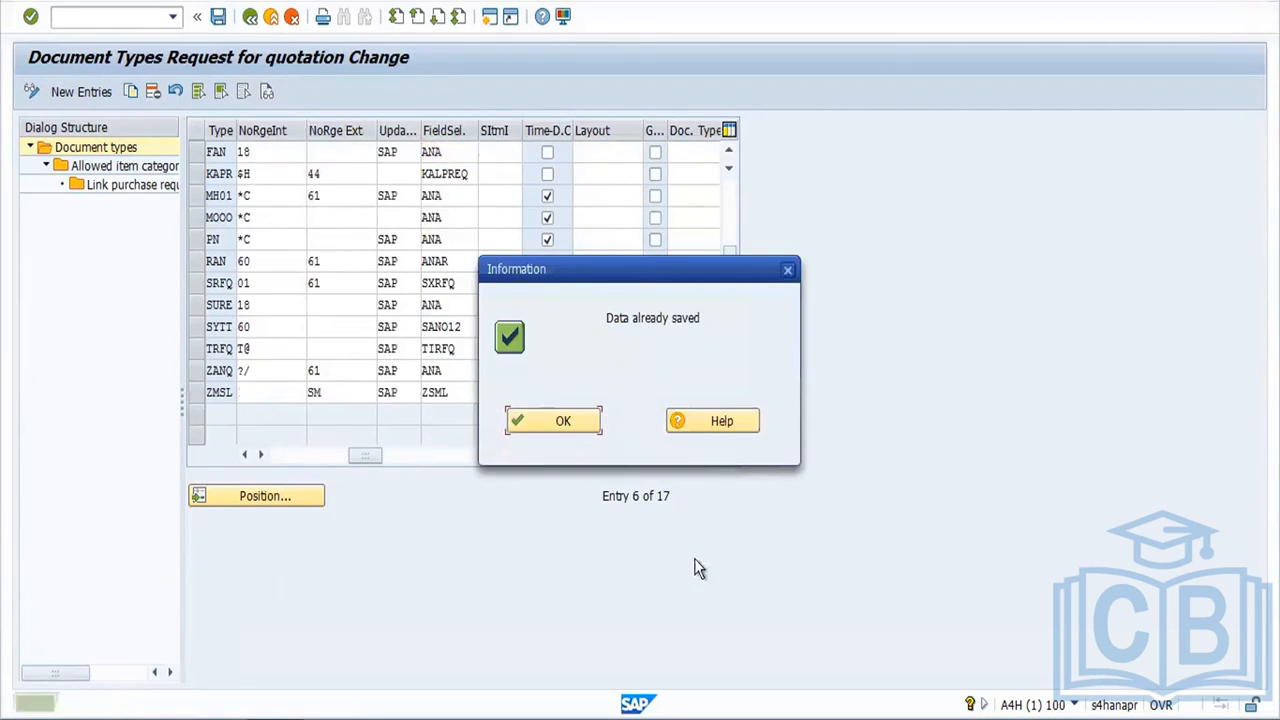
{"action": "left_click", "coordinate": [588, 430]}
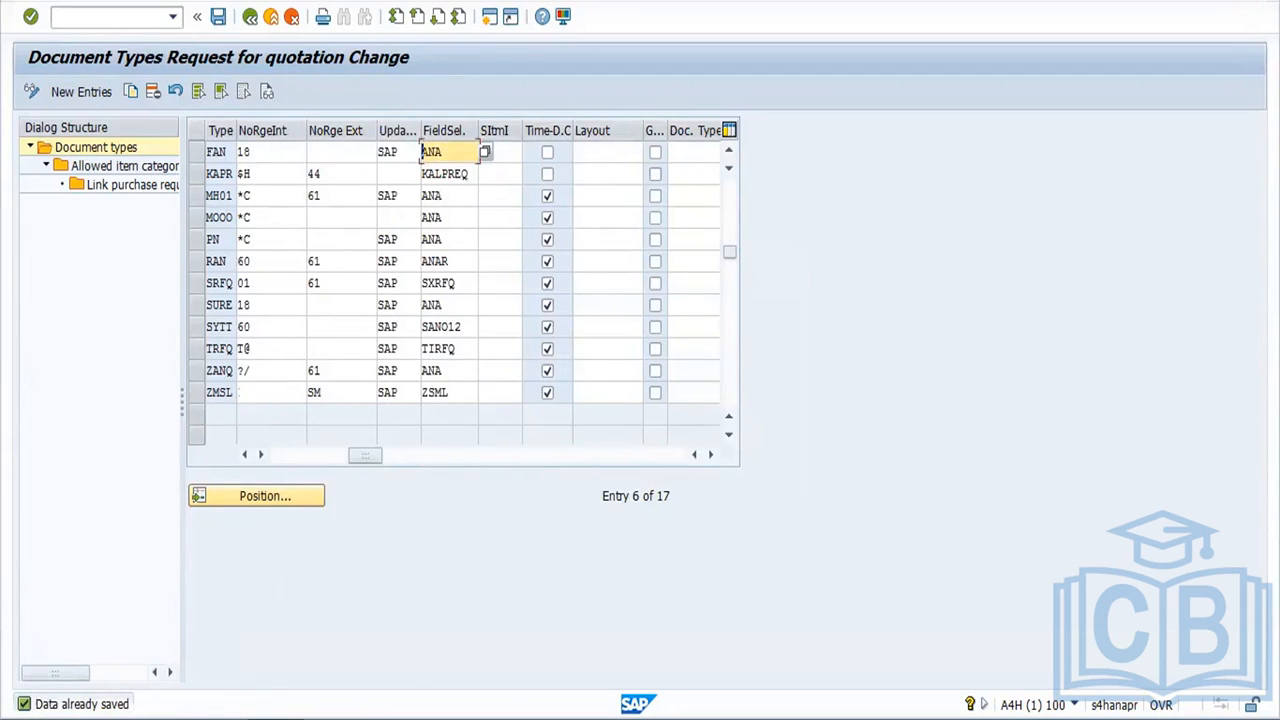
Step: Return to the implementation guide, open the RFQ/Quotation number range intervals for editing and list the free intervals
{"action": "left_click", "coordinate": [250, 17]}
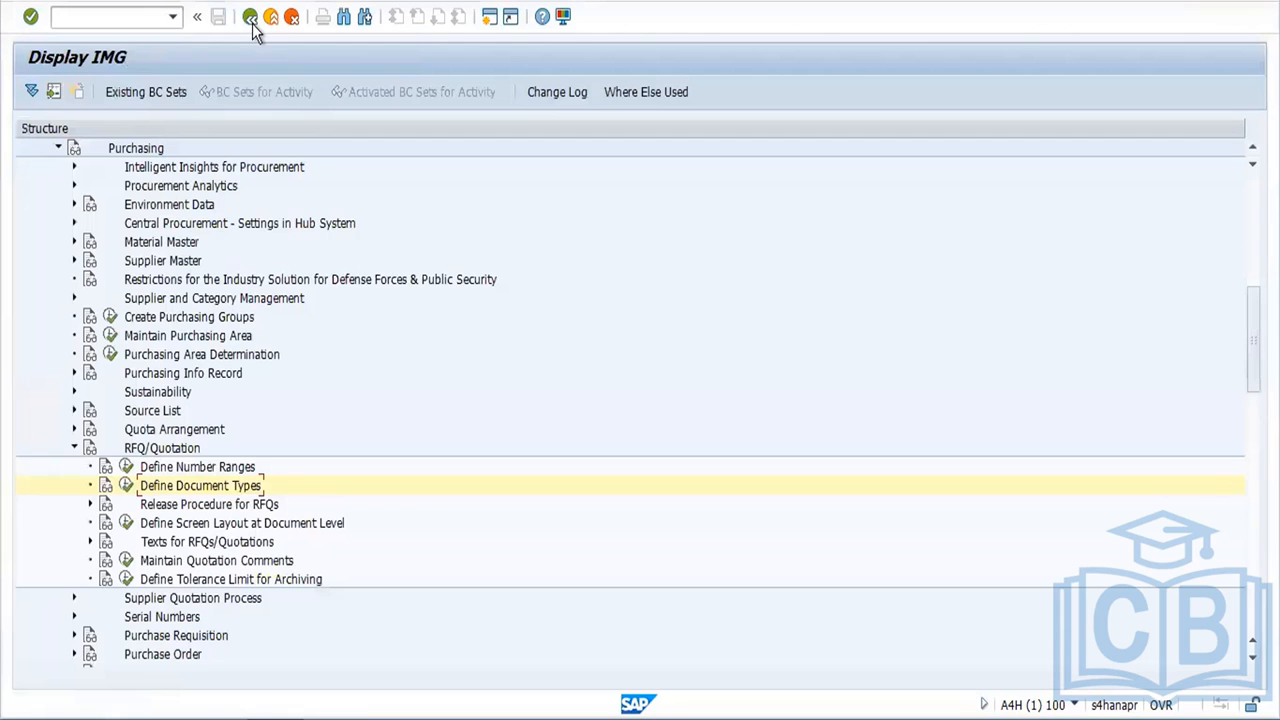
{"action": "left_click", "coordinate": [126, 467]}
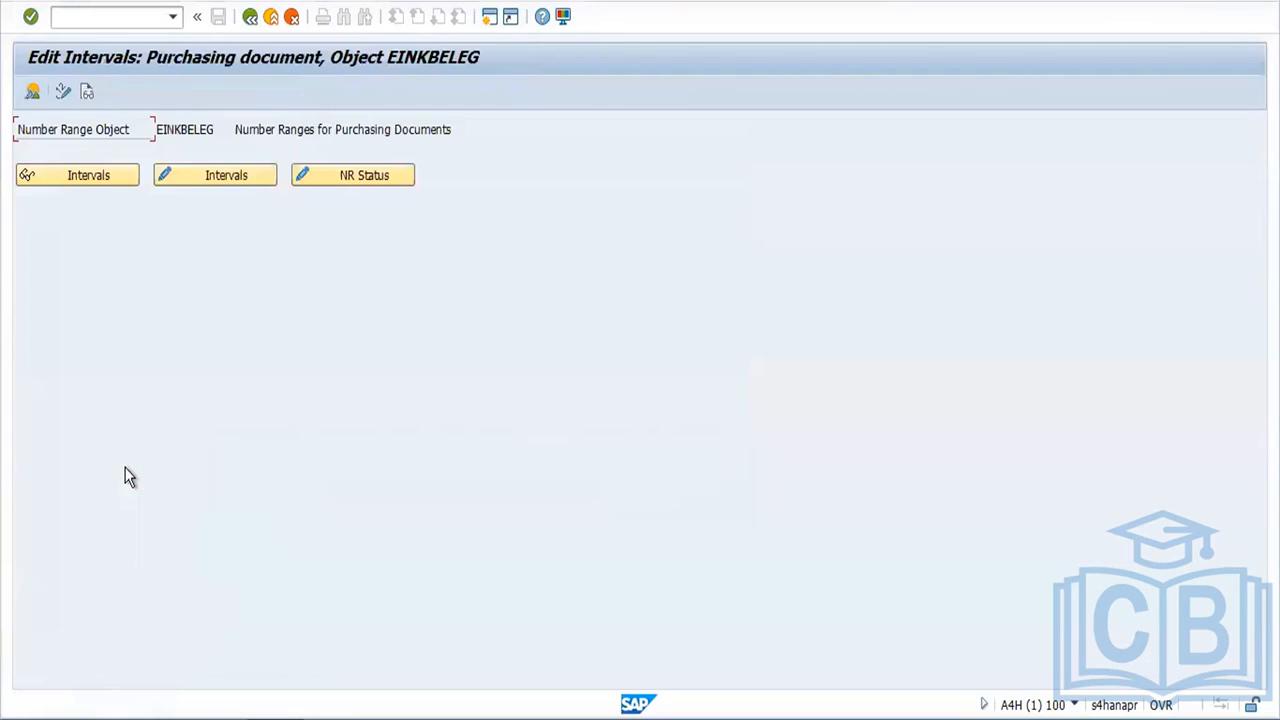
{"action": "left_click", "coordinate": [220, 172]}
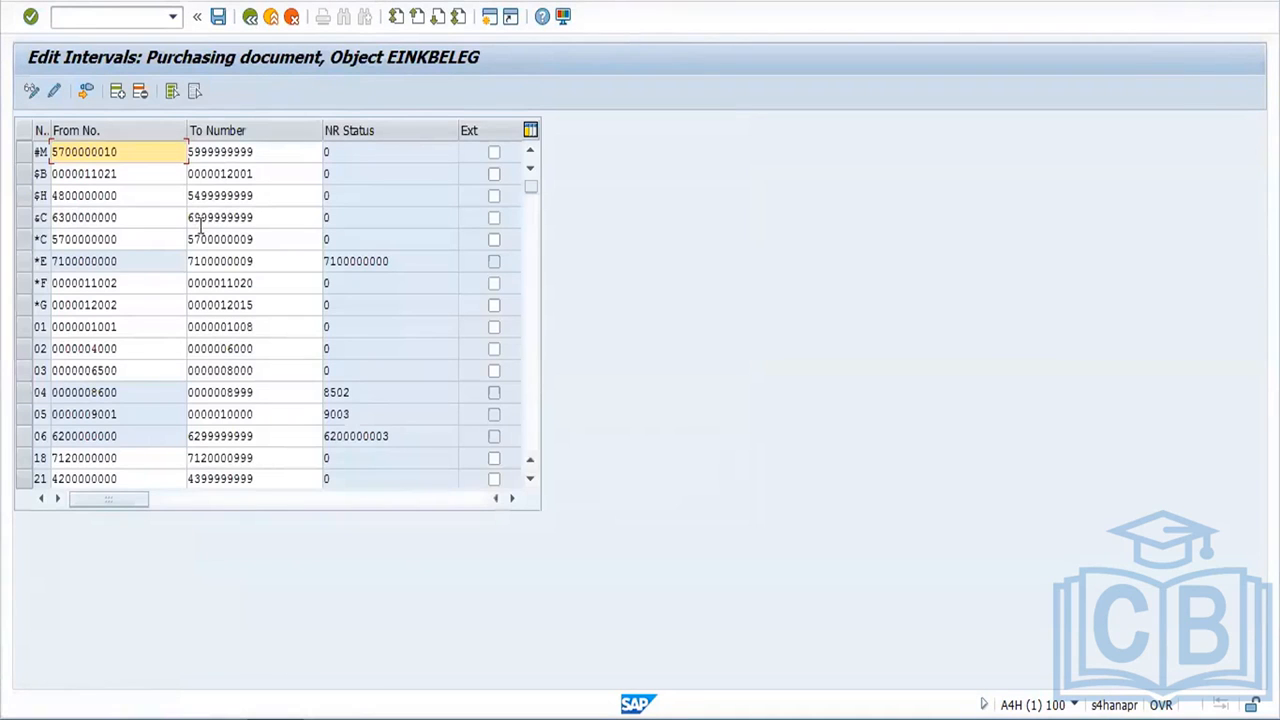
{"action": "left_click", "coordinate": [86, 91]}
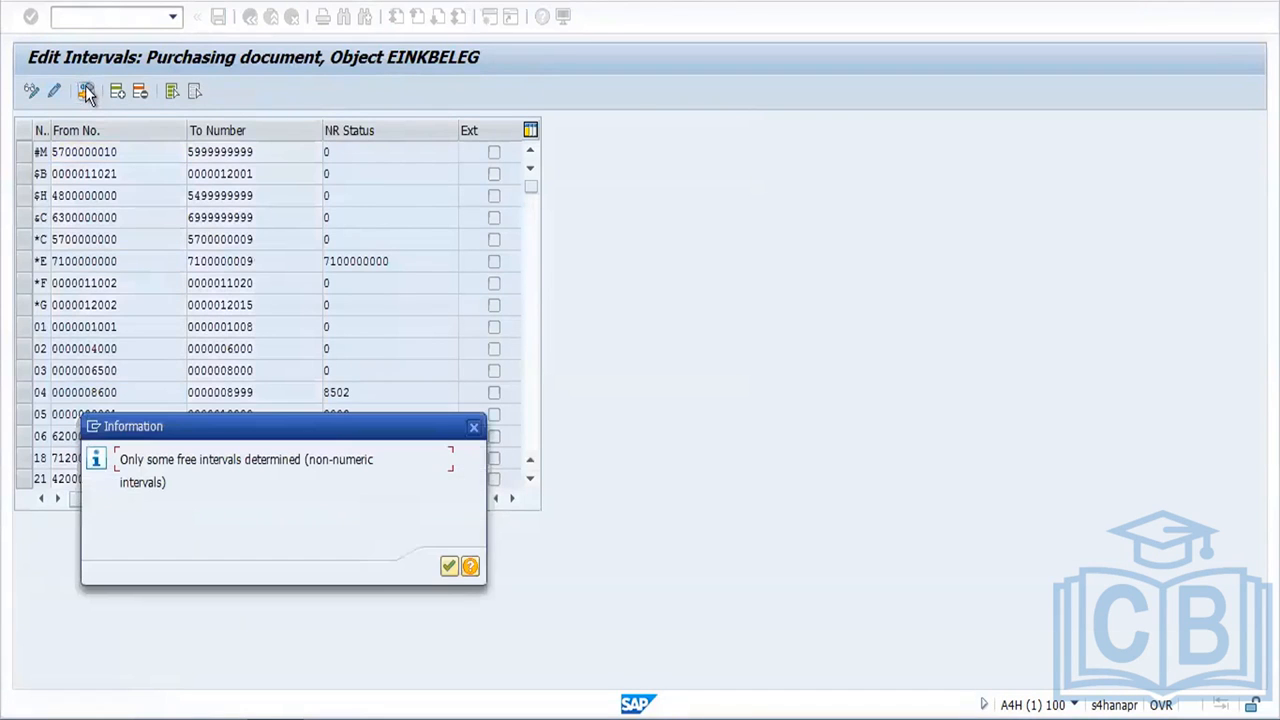
{"action": "left_click", "coordinate": [452, 567]}
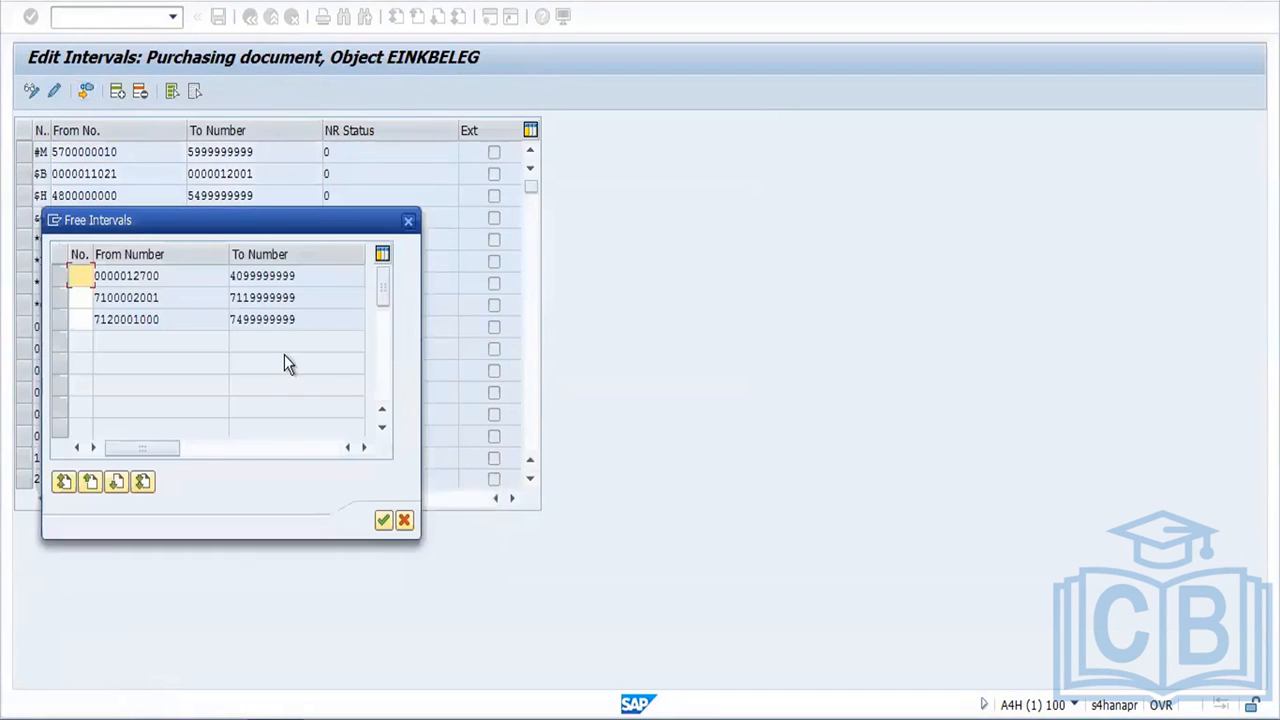
{"action": "left_click", "coordinate": [183, 279]}
{"action": "left_click", "coordinate": [82, 275]}
{"action": "type", "text": "F1"}
{"action": "key", "text": "Return"}
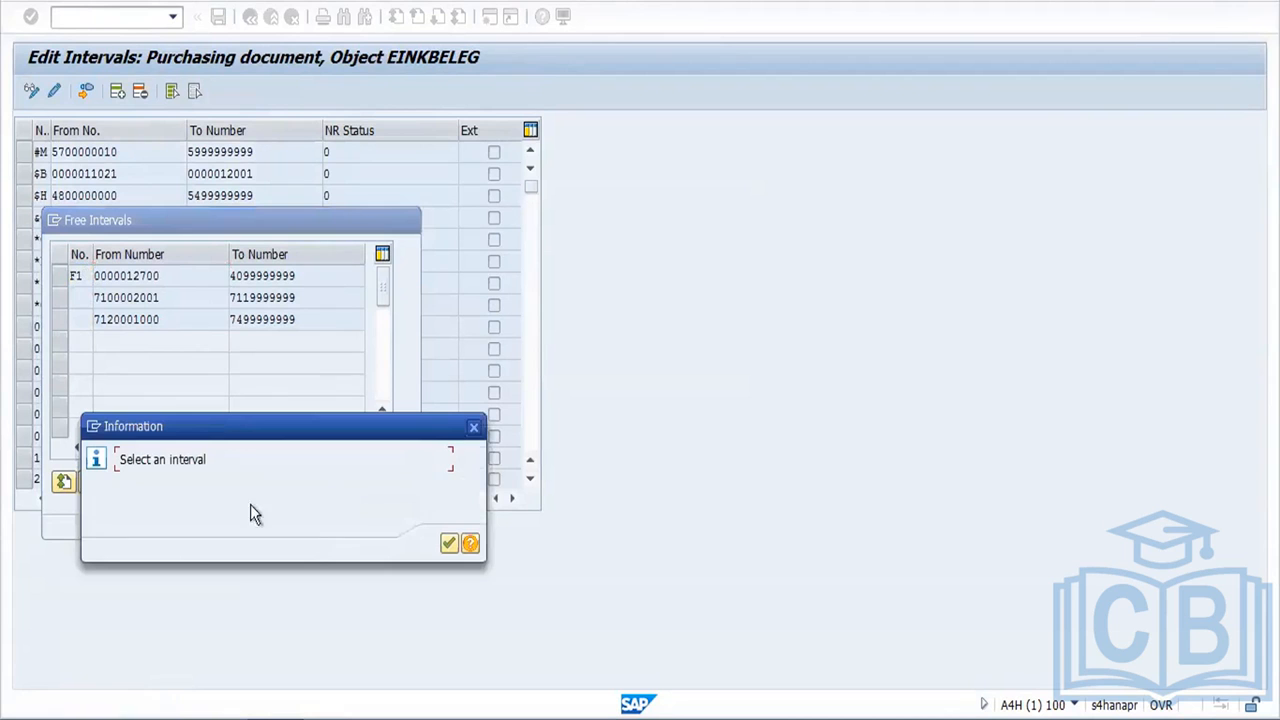
{"action": "left_click", "coordinate": [449, 541]}
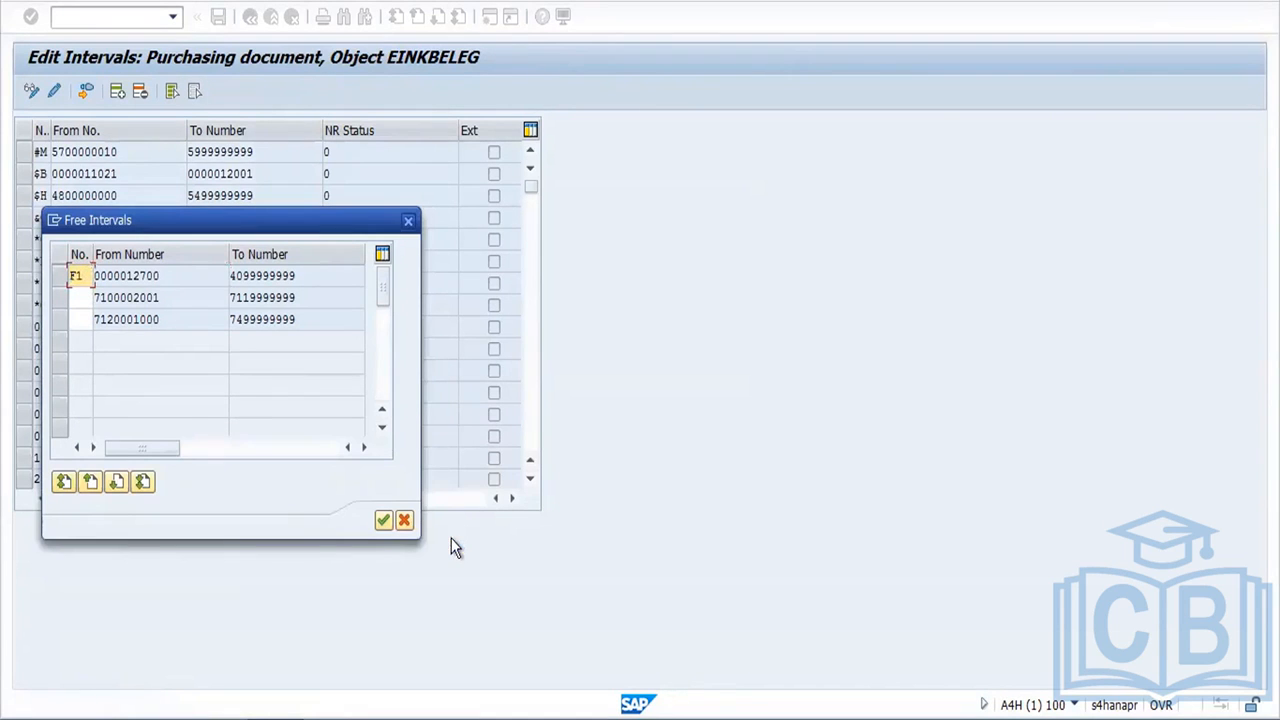
{"action": "left_click", "coordinate": [383, 521]}
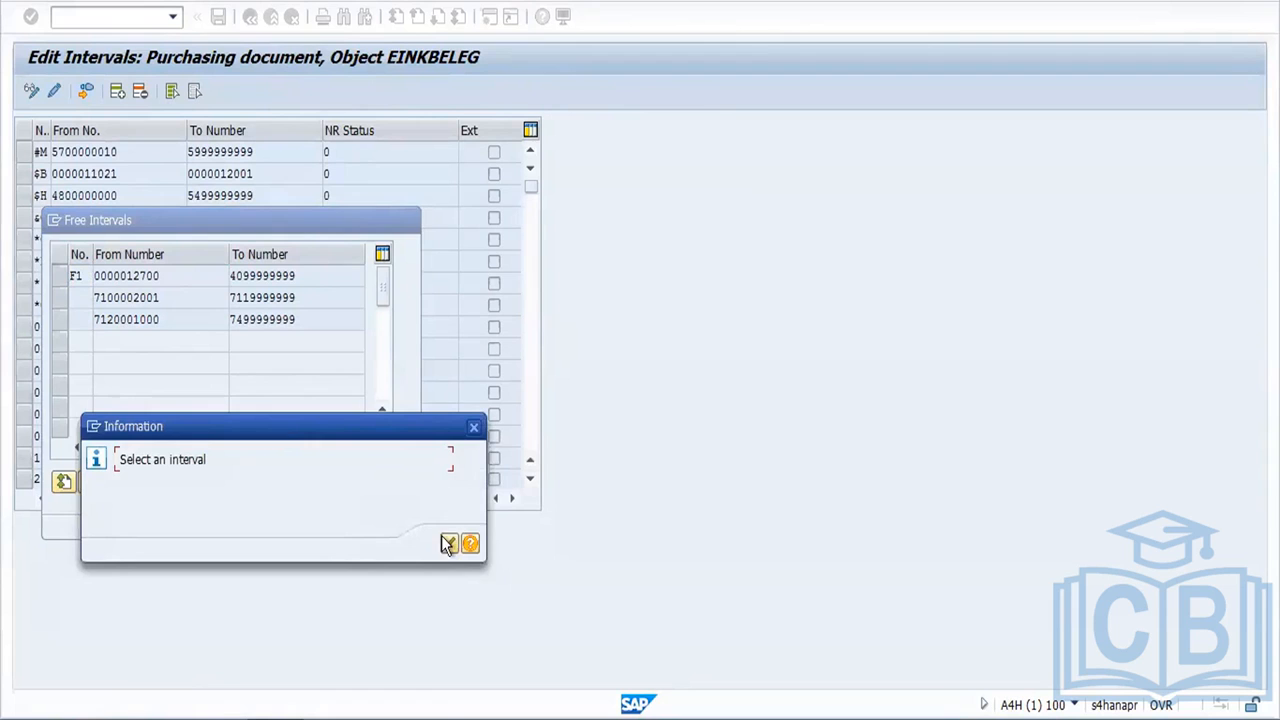
{"action": "left_click", "coordinate": [448, 543]}
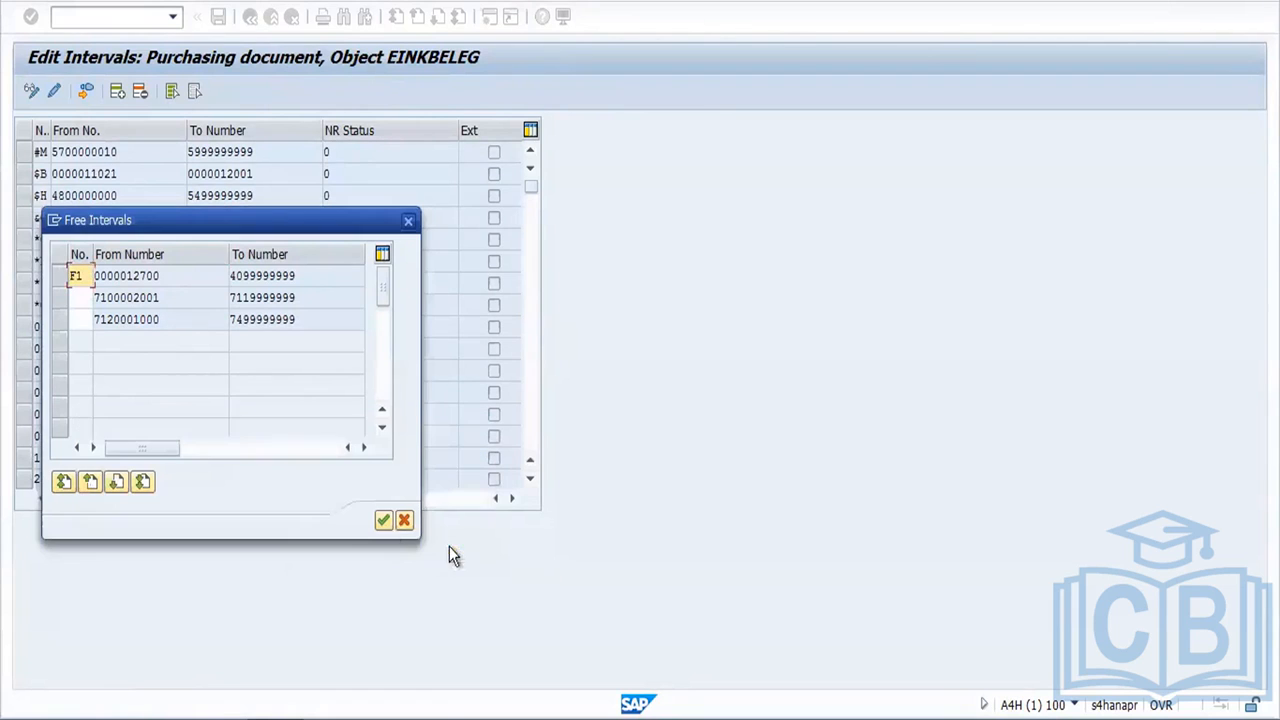
{"action": "left_click", "coordinate": [63, 278]}
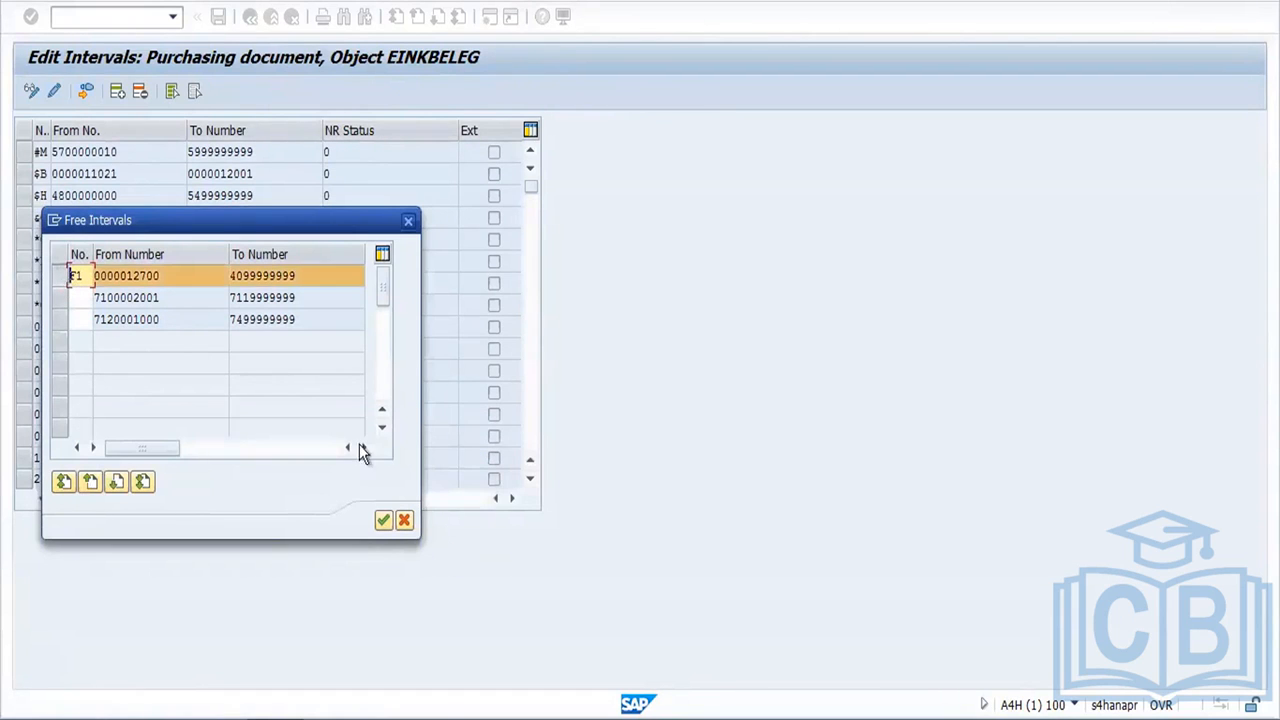
{"action": "left_click", "coordinate": [384, 522]}
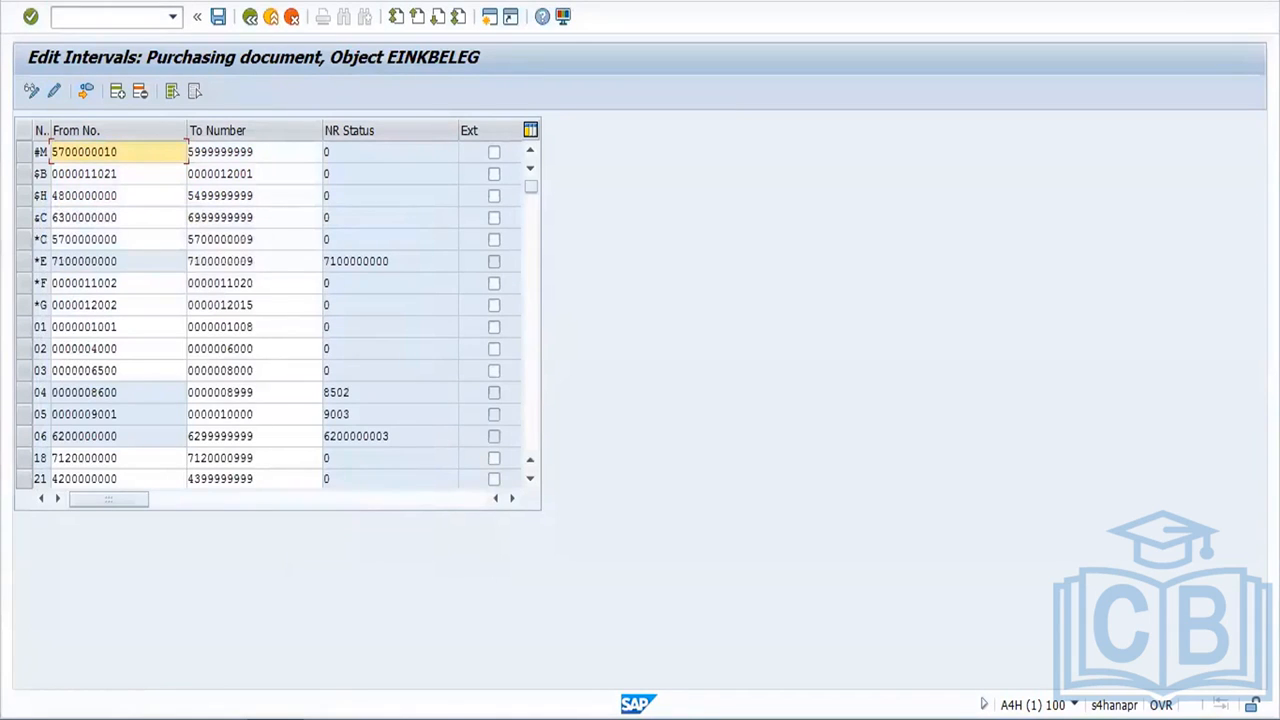
Step: Save the purchasing document number range intervals and acknowledge the interval transport notice
{"action": "left_click", "coordinate": [219, 18]}
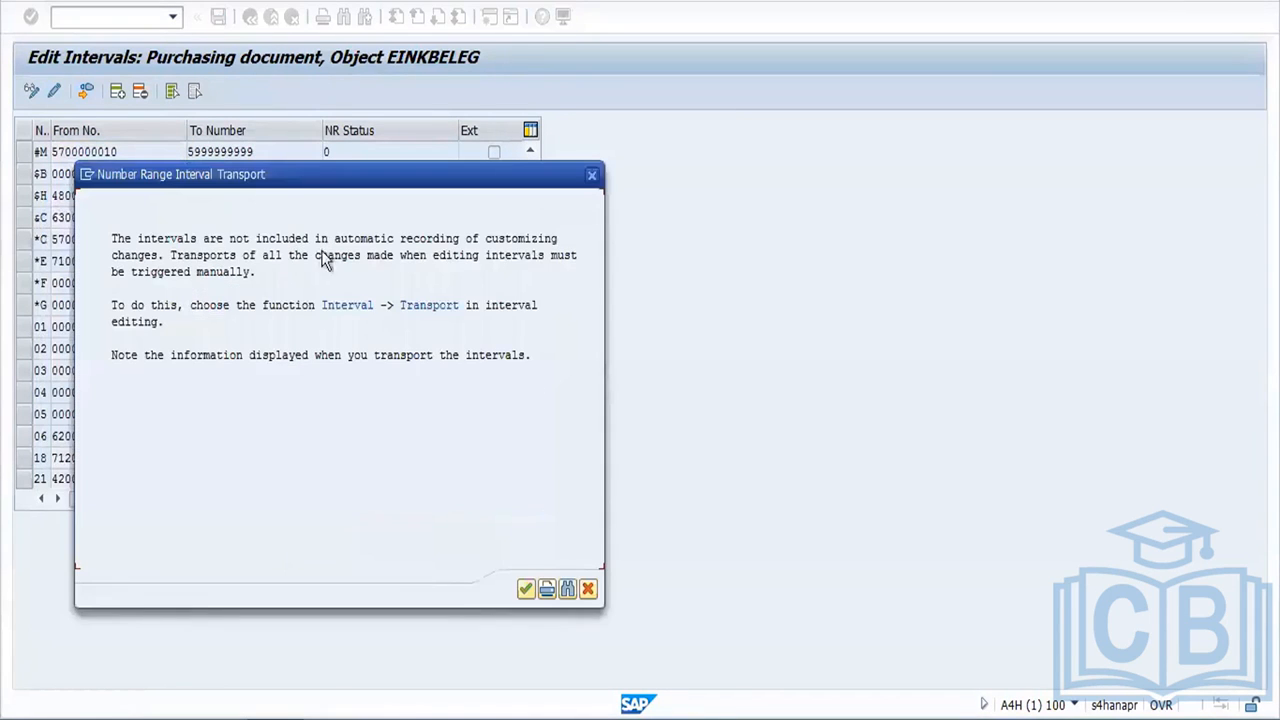
{"action": "left_click", "coordinate": [525, 589]}
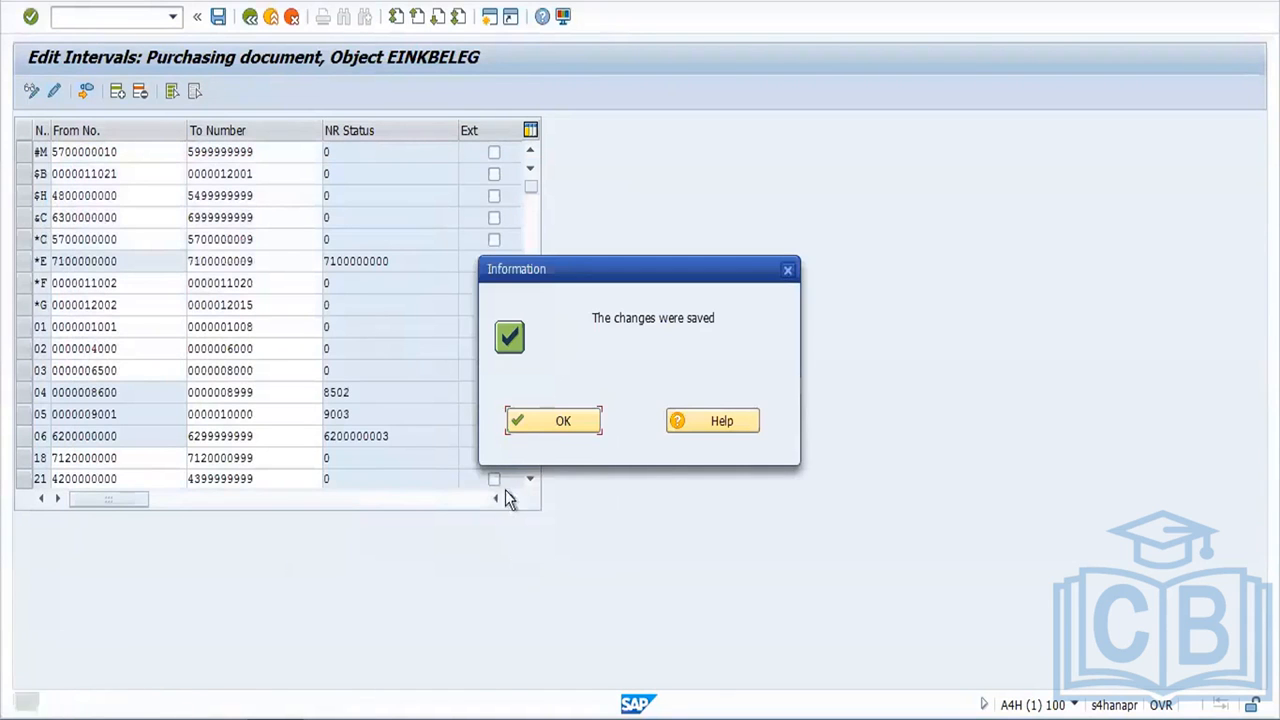
{"action": "left_click", "coordinate": [576, 425]}
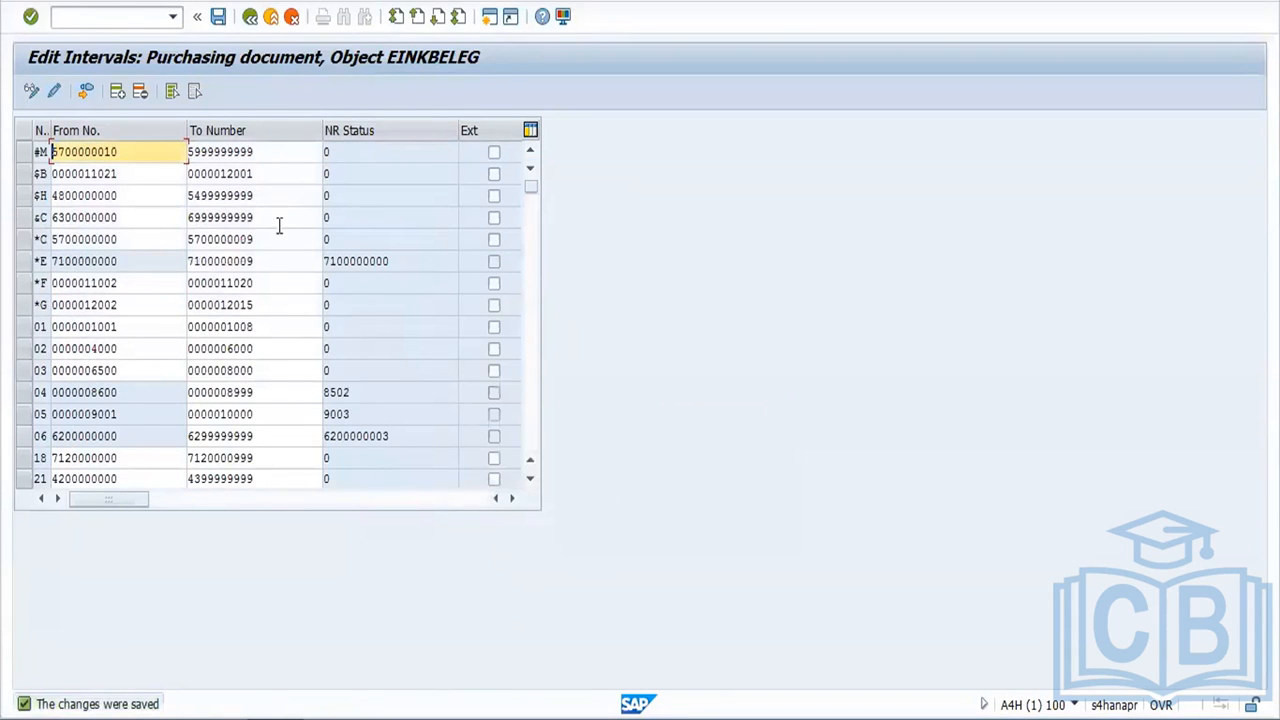
Step: Return to the implementation guide, open the RFQ/Quotation document types and position the list on type FAN
{"action": "left_click", "coordinate": [250, 18]}
{"action": "left_click", "coordinate": [251, 18]}
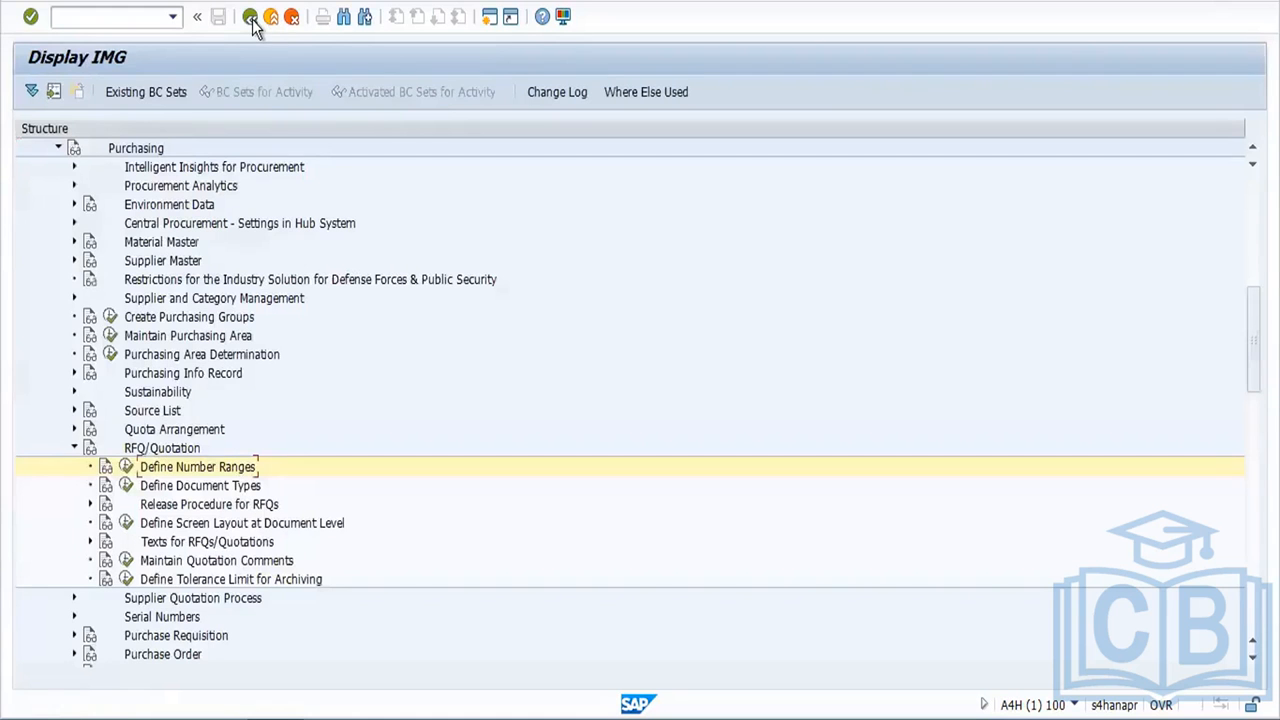
{"action": "left_click", "coordinate": [125, 487]}
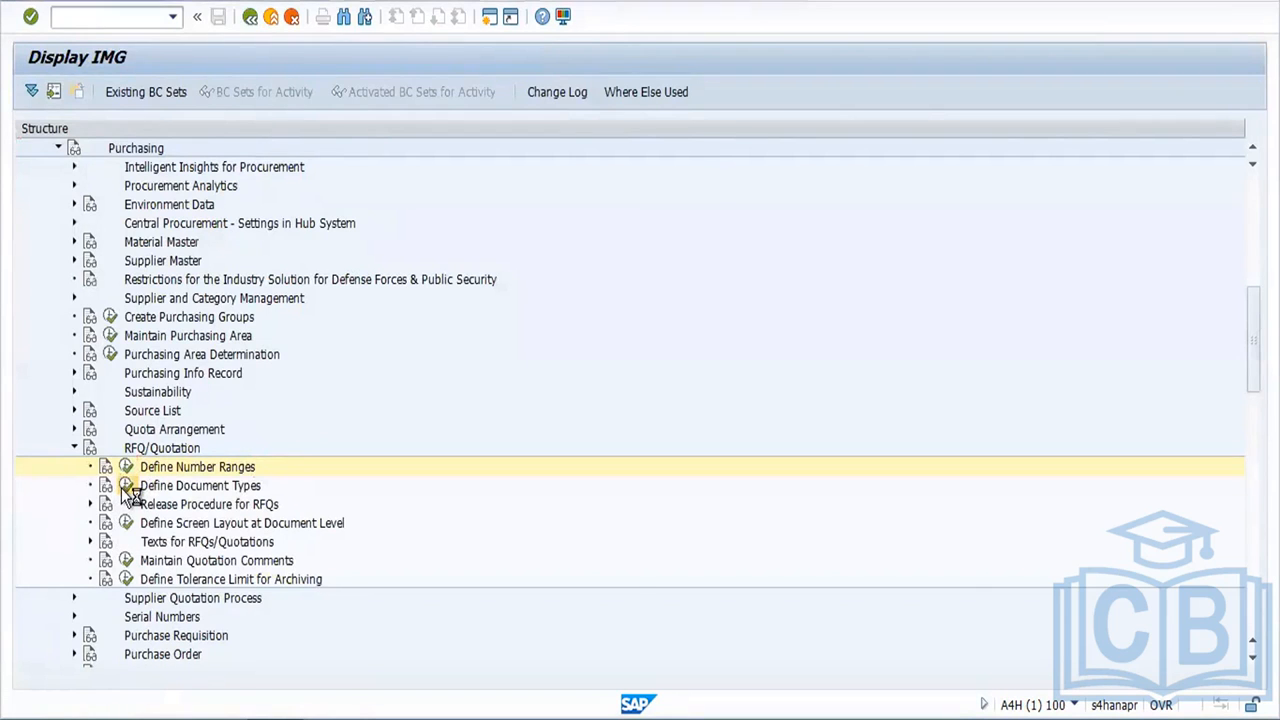
{"action": "left_click", "coordinate": [241, 490]}
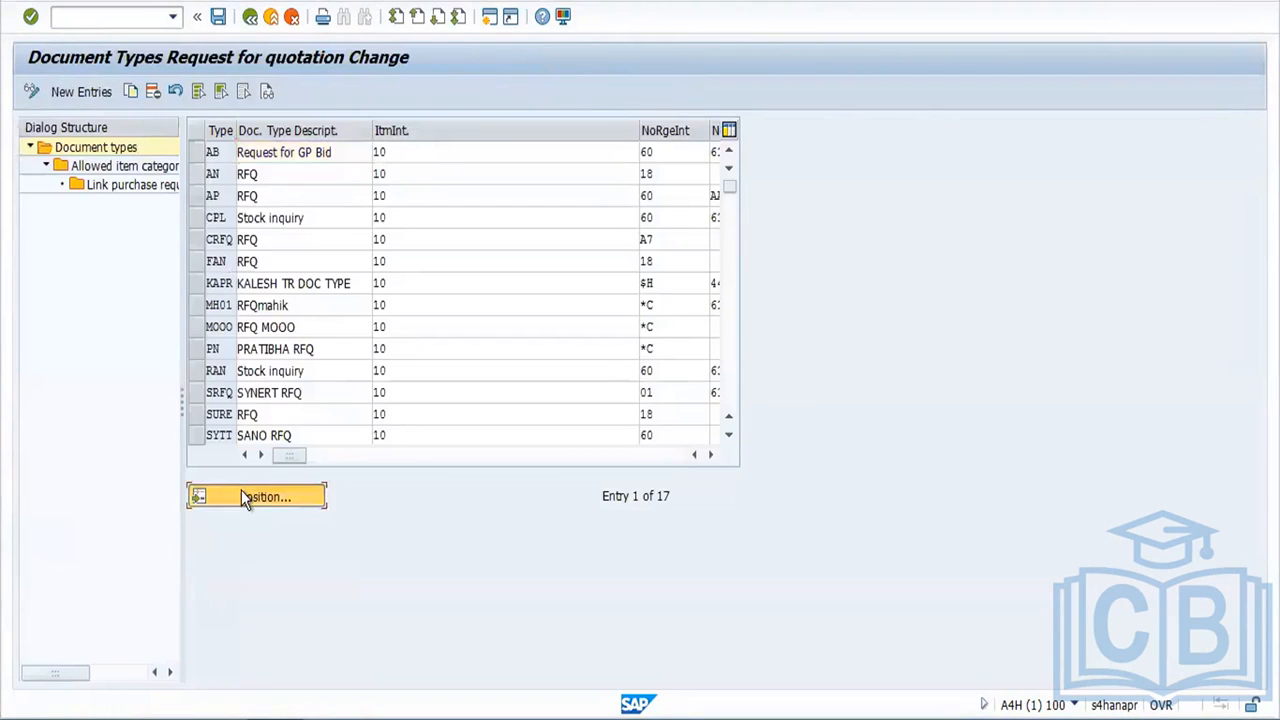
{"action": "type", "text": "f"}
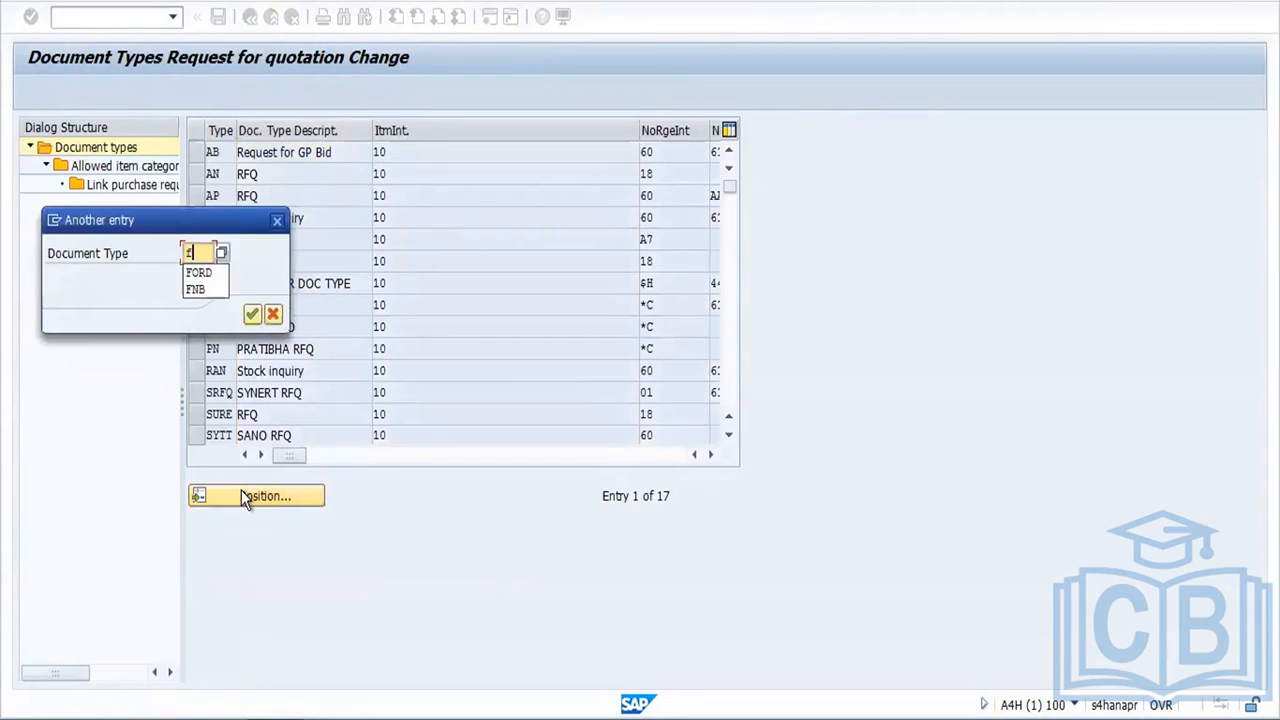
{"action": "type", "text": "an"}
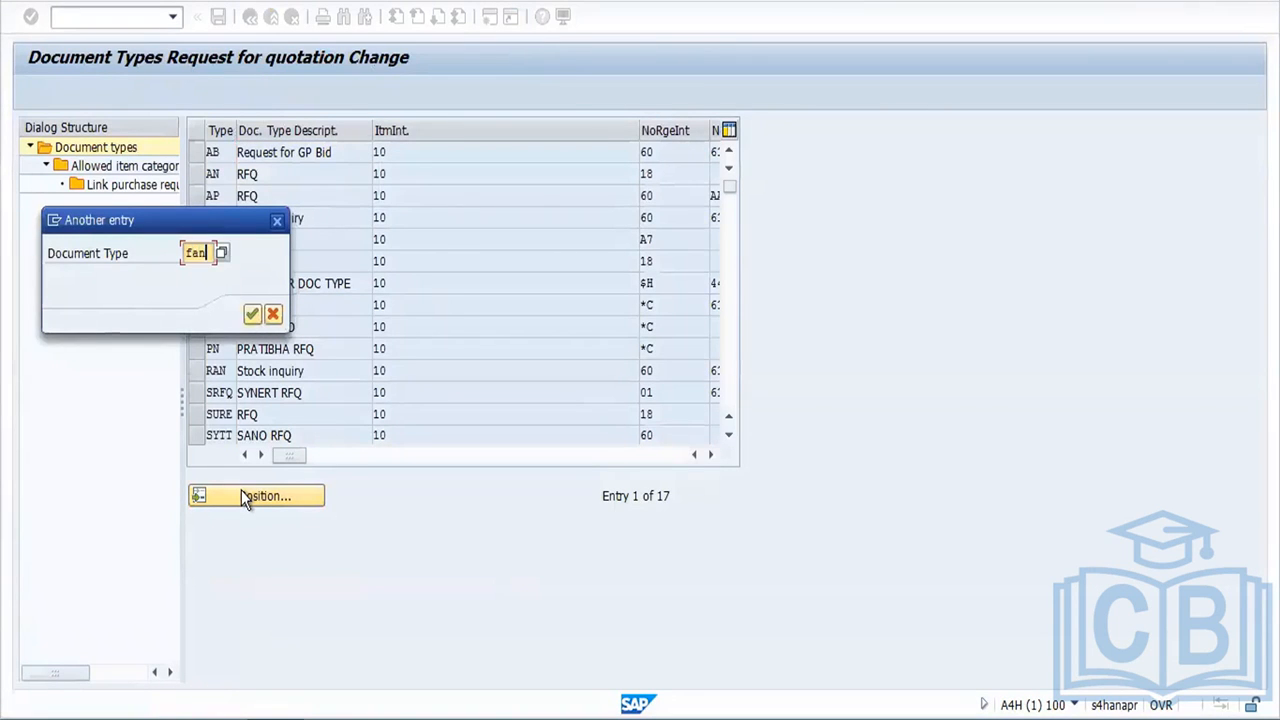
{"action": "key", "text": "Return"}
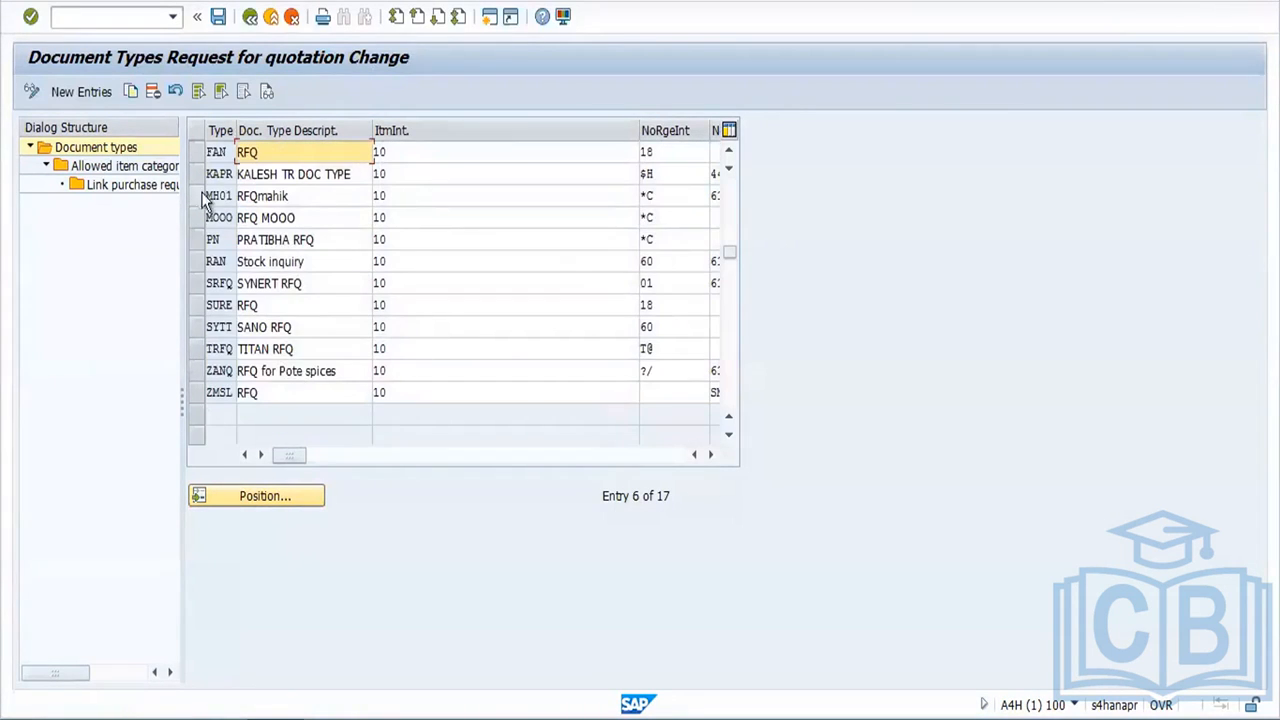
Step: Set the internal number range of document type FAN to F1 and save it under the MM:Org Config customizing request
{"action": "left_click", "coordinate": [196, 153]}
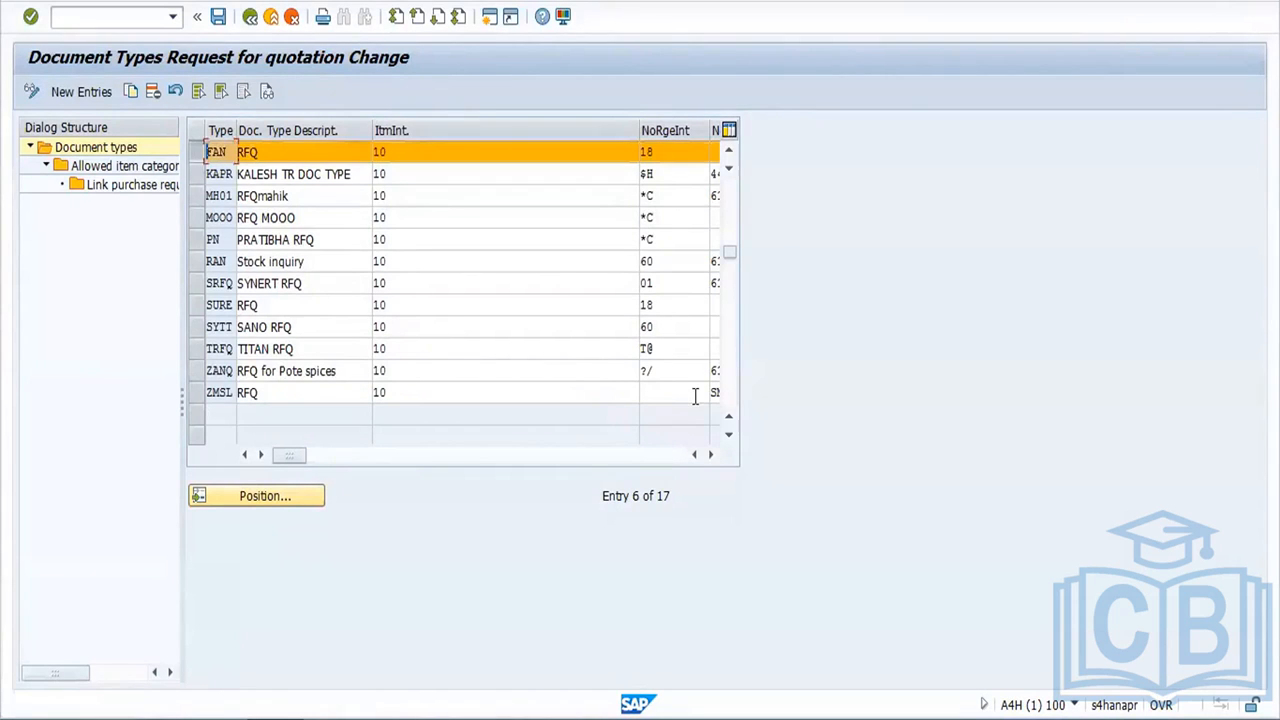
{"action": "left_click", "coordinate": [713, 456]}
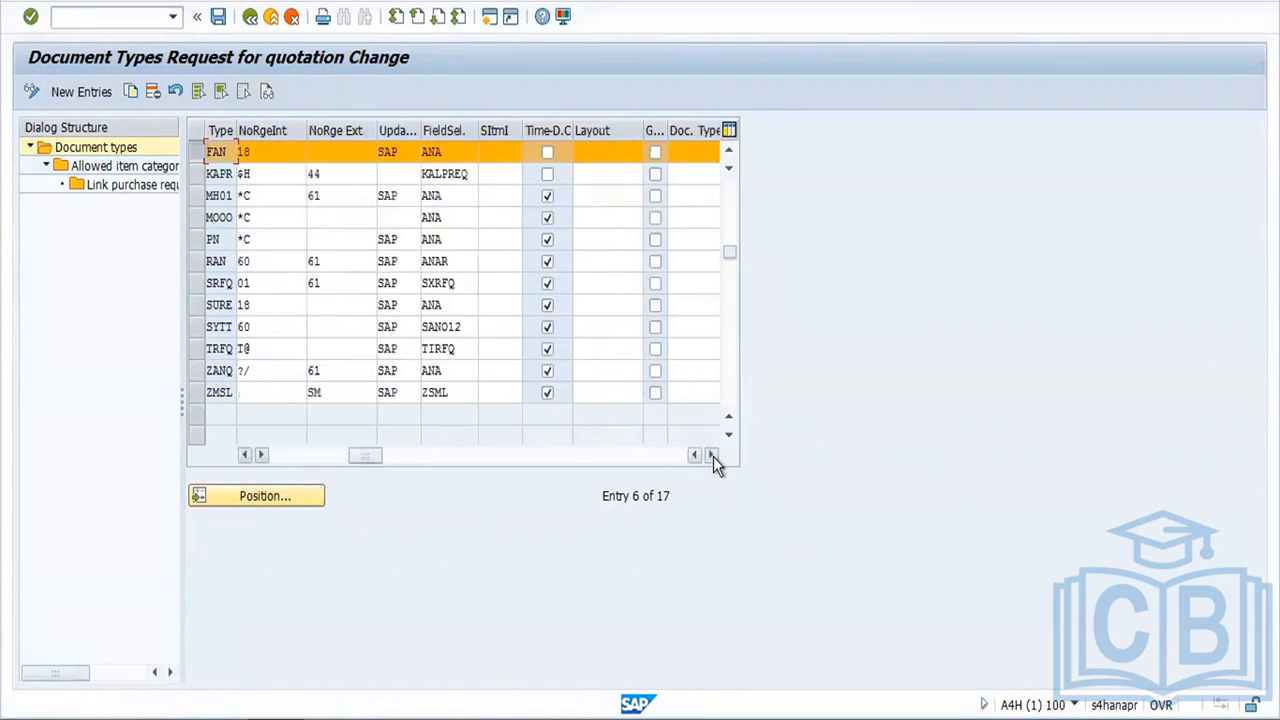
{"action": "left_click", "coordinate": [266, 150]}
{"action": "type", "text": "F1"}
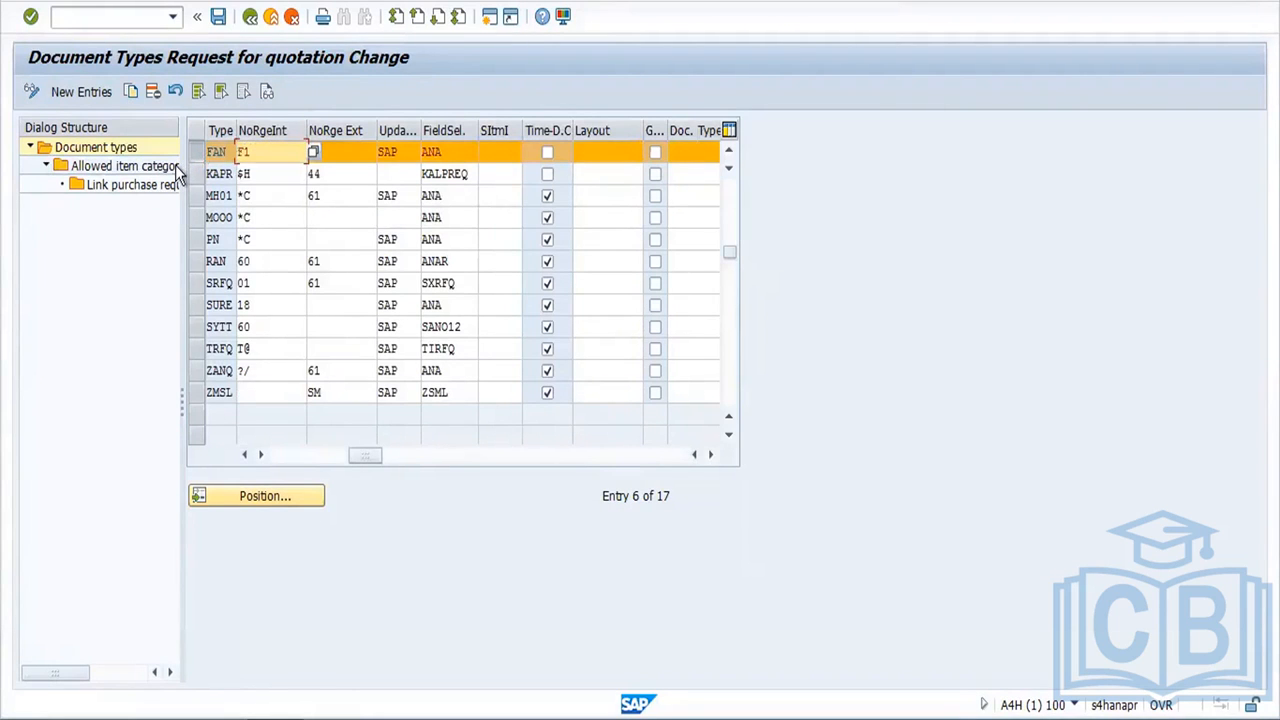
{"action": "left_click", "coordinate": [218, 16]}
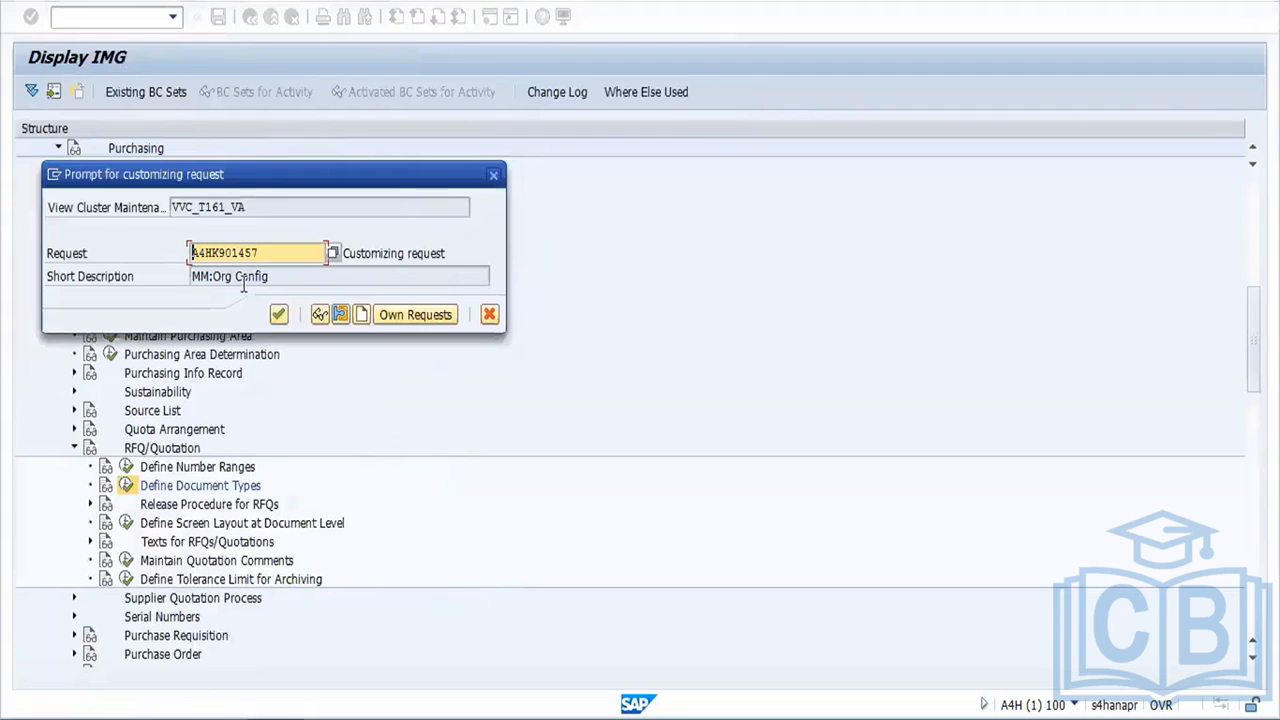
{"action": "left_click", "coordinate": [278, 314]}
{"action": "left_click", "coordinate": [571, 421]}
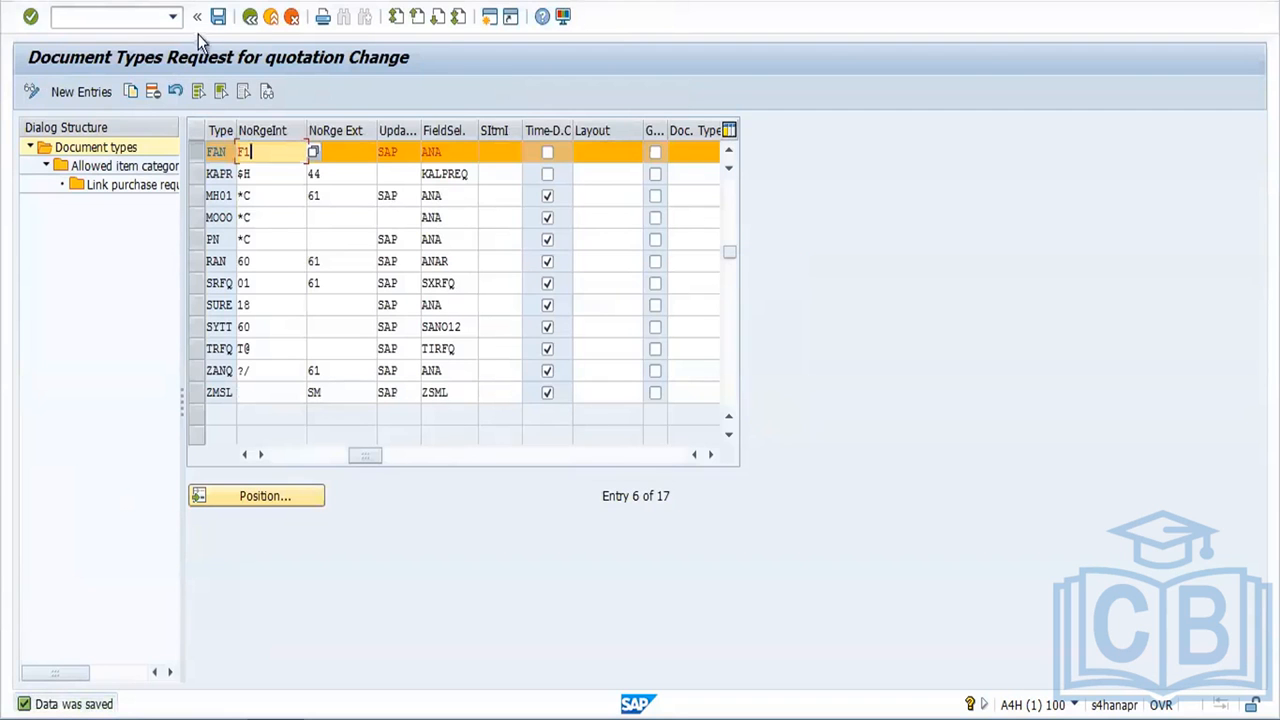
{"action": "left_click", "coordinate": [218, 18]}
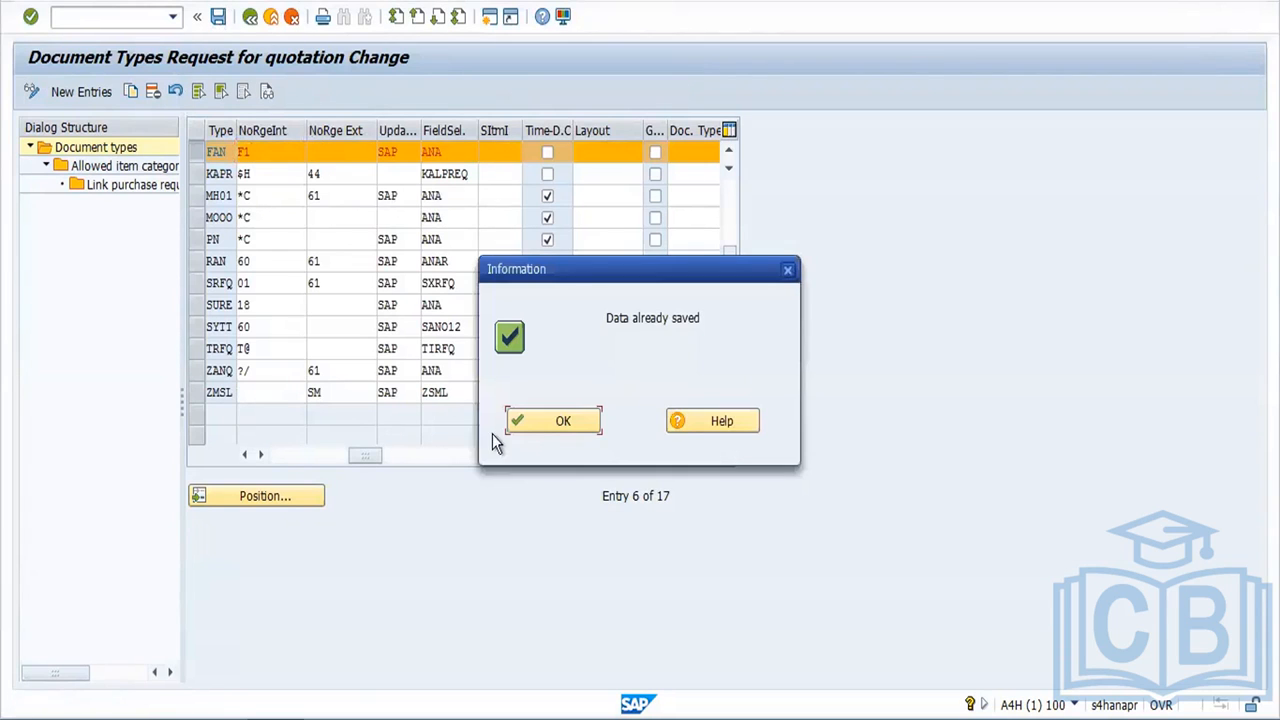
{"action": "left_click", "coordinate": [546, 424]}
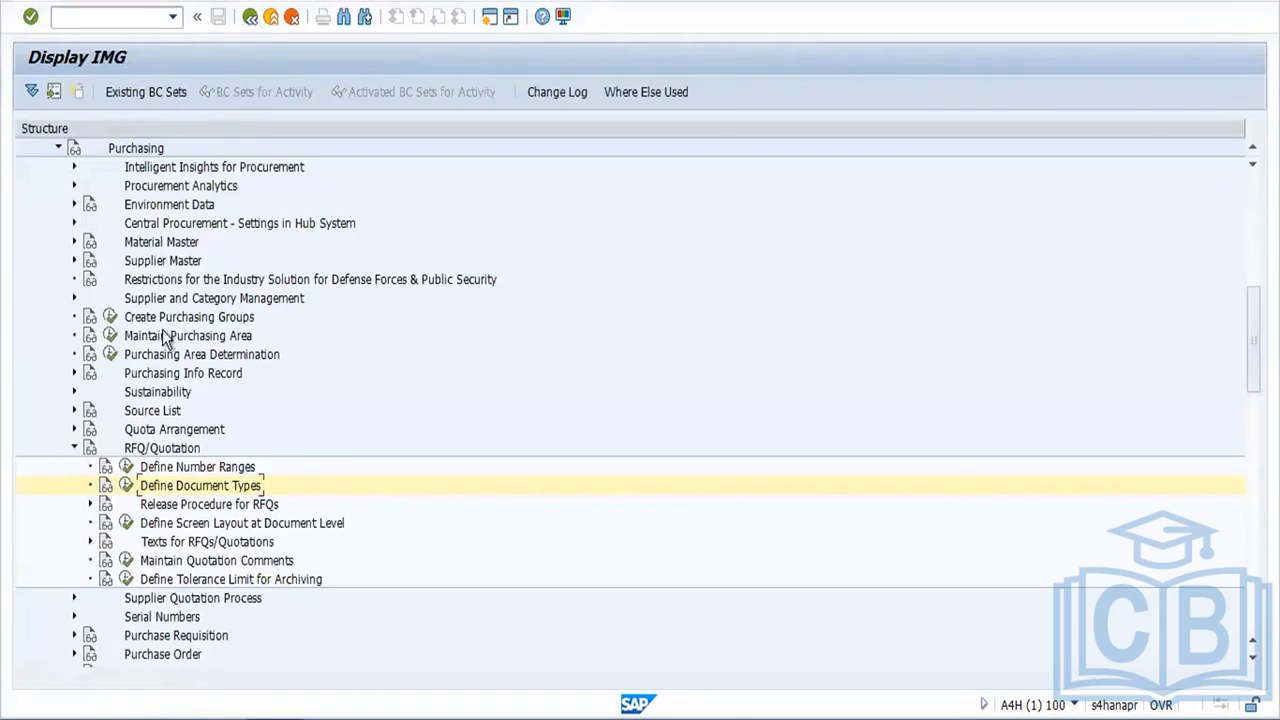
Step: Open the RFQ/Quotation screen layout at document level and copy field selection key ANA to a new key FANA
{"action": "left_click", "coordinate": [127, 524]}
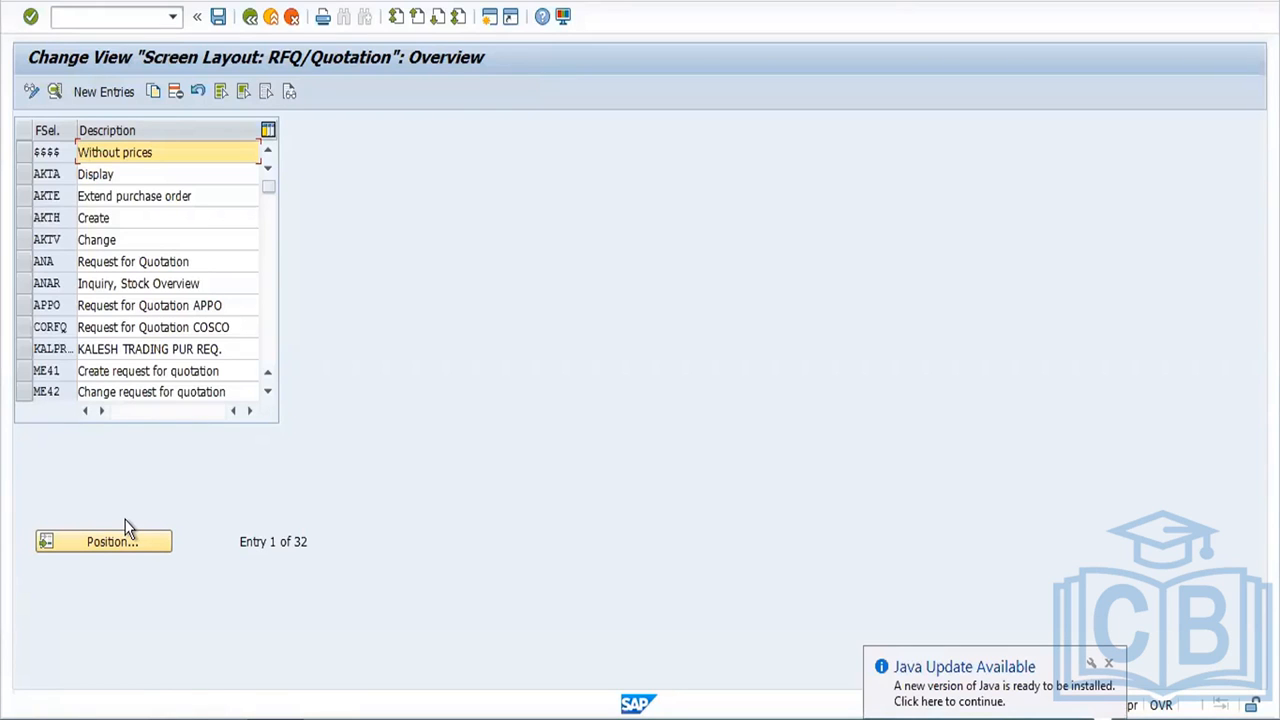
{"action": "left_click", "coordinate": [24, 264]}
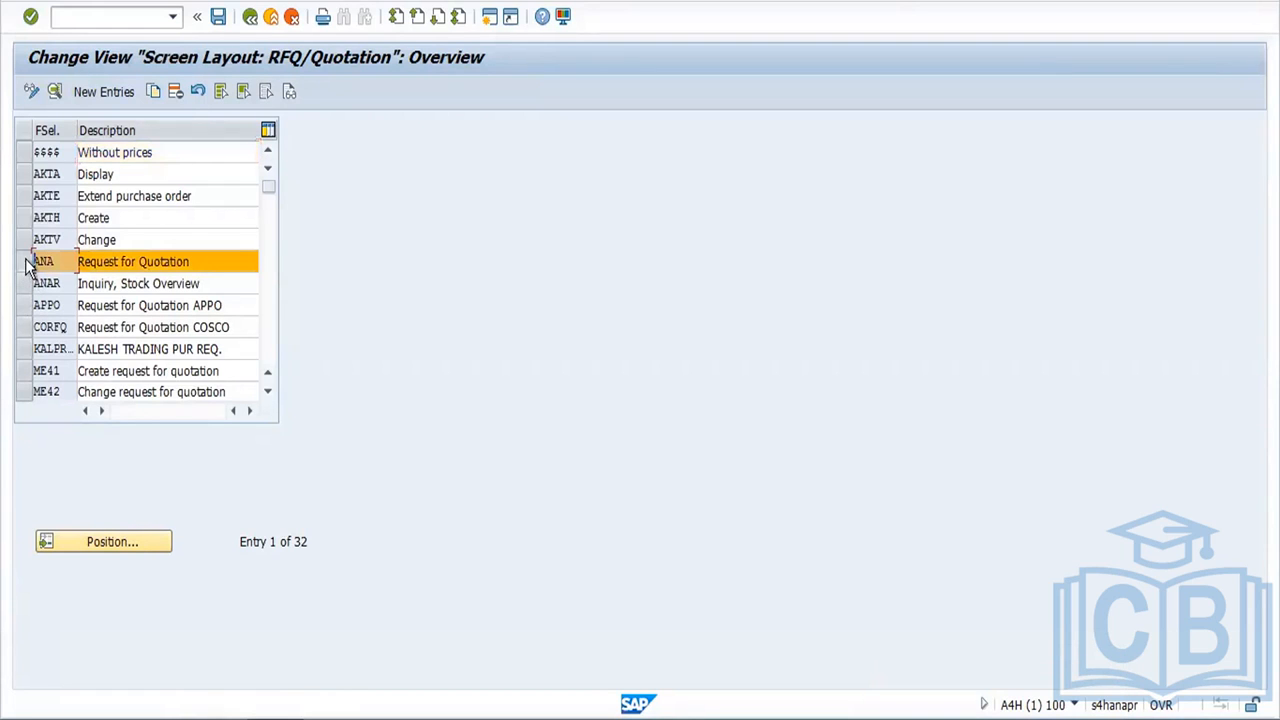
{"action": "left_click", "coordinate": [153, 92]}
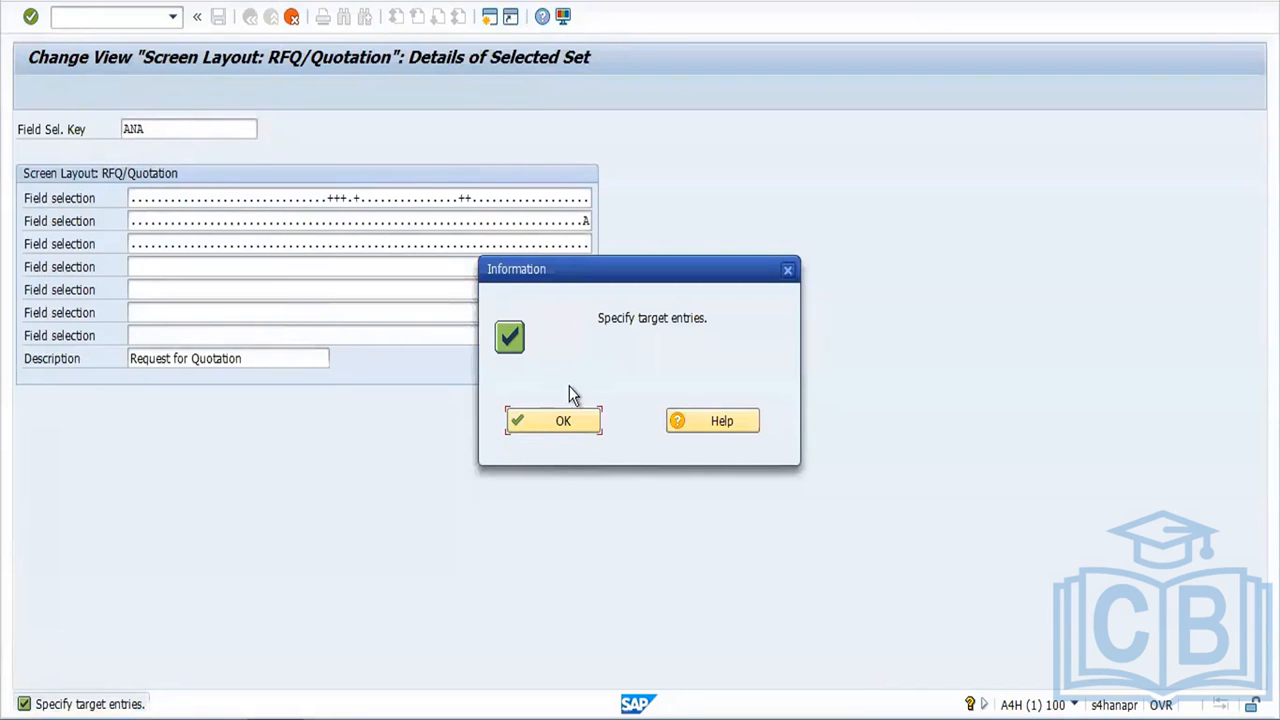
{"action": "left_click", "coordinate": [563, 421]}
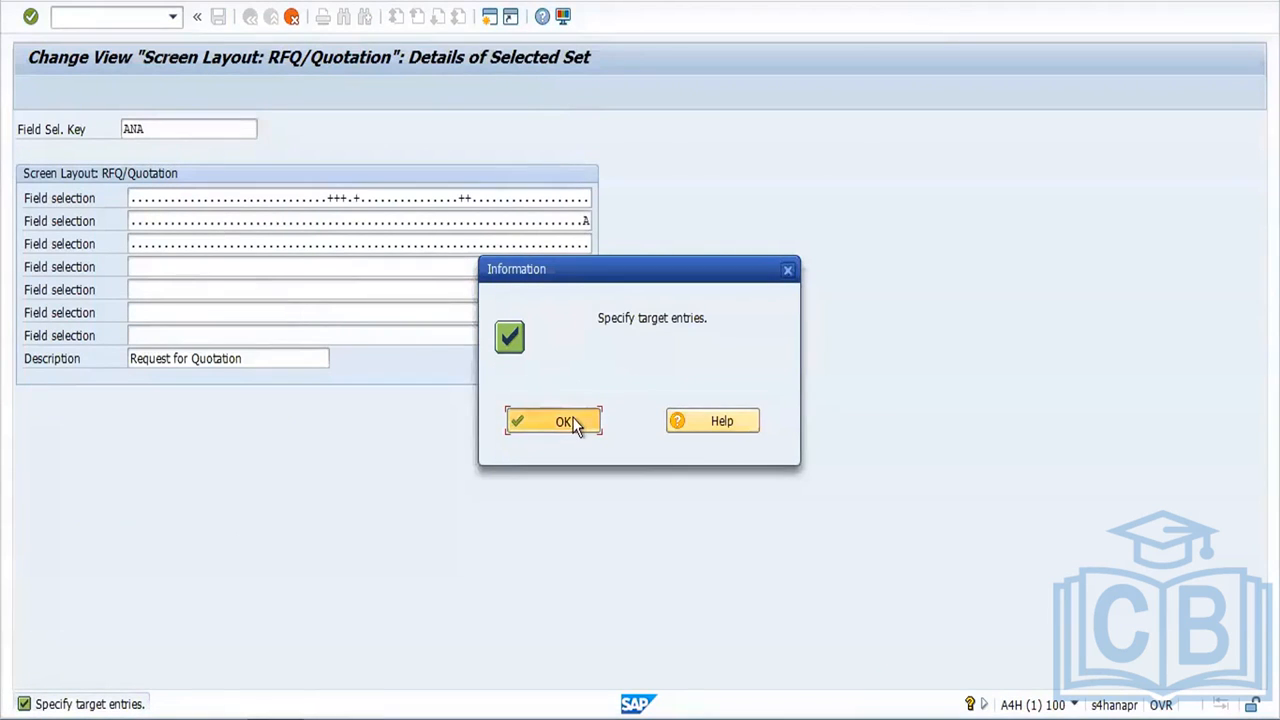
{"action": "type", "text": "Z"}
{"action": "type", "text": "ana"}
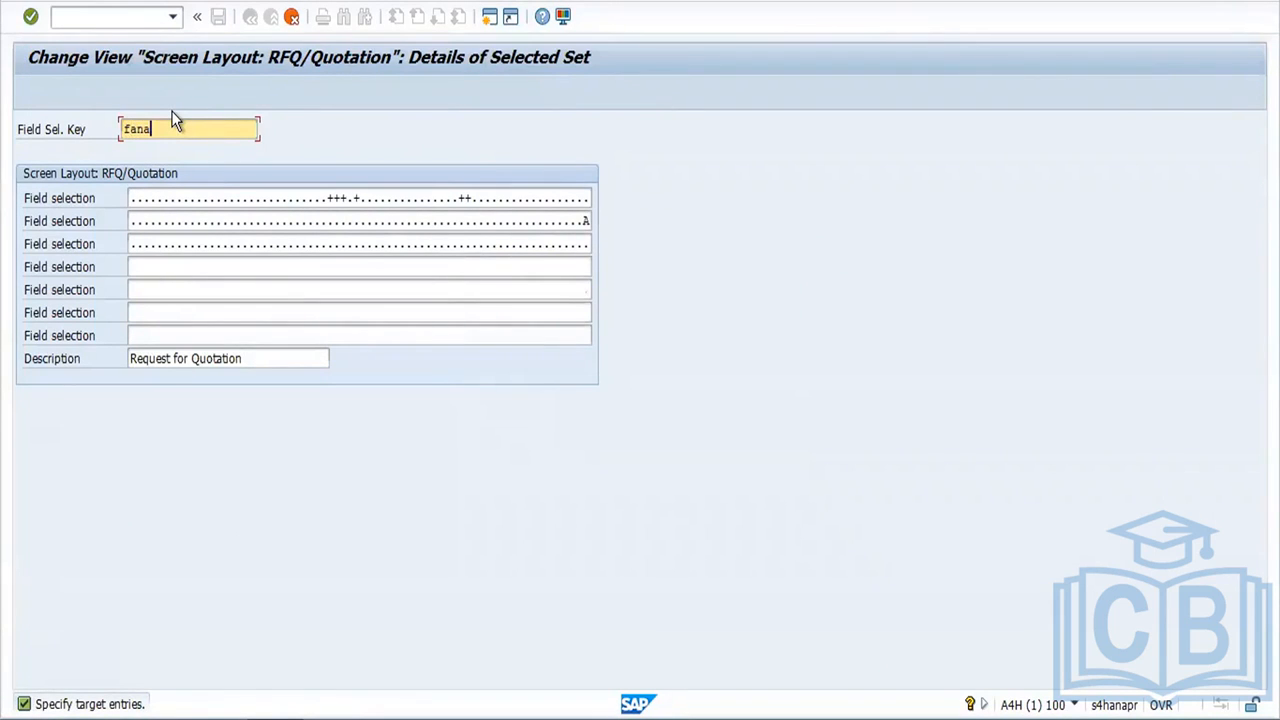
{"action": "key", "text": "Return"}
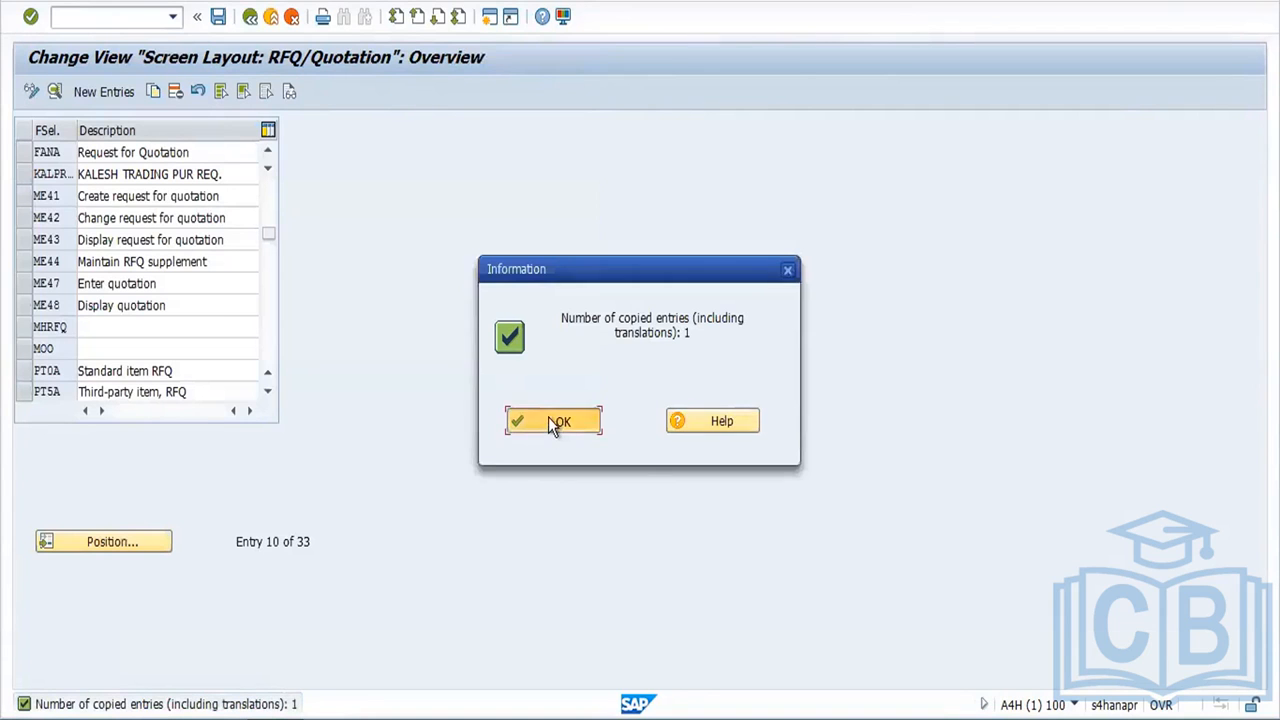
{"action": "left_click", "coordinate": [553, 421]}
Step: Save the copied field selection key FANA and confirm the customizing request
{"action": "left_click", "coordinate": [219, 20]}
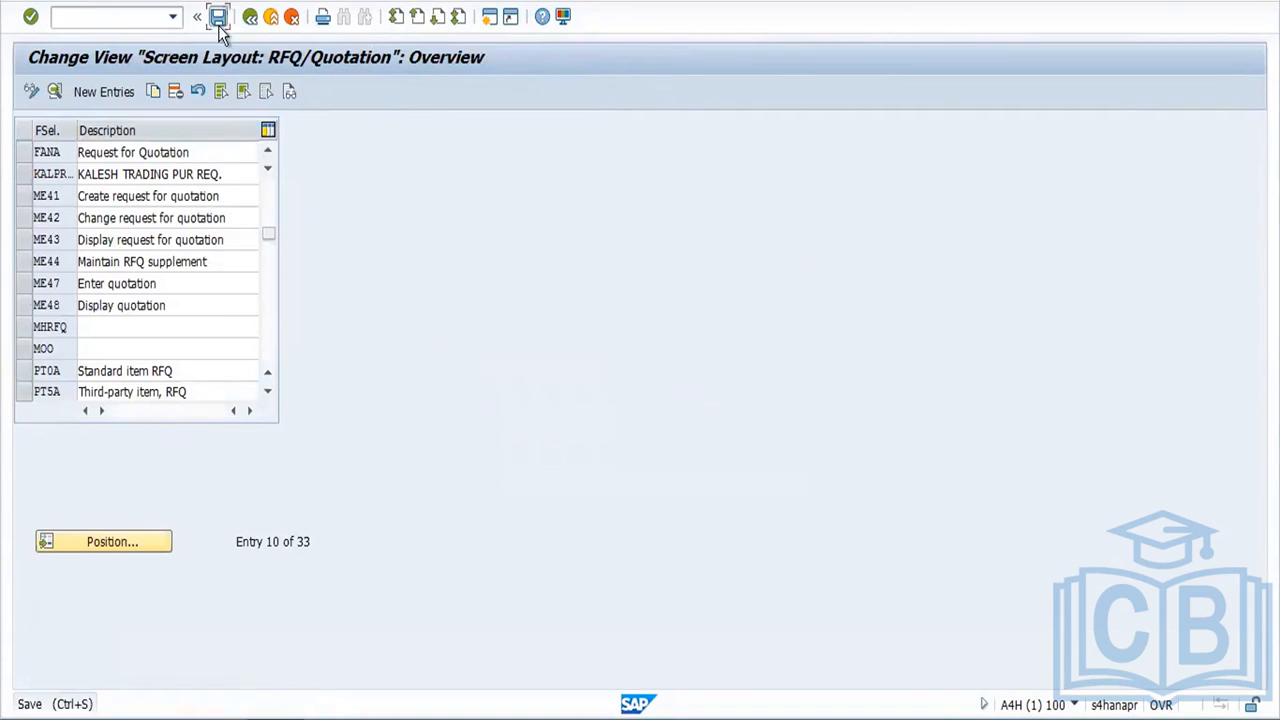
{"action": "left_click", "coordinate": [278, 316]}
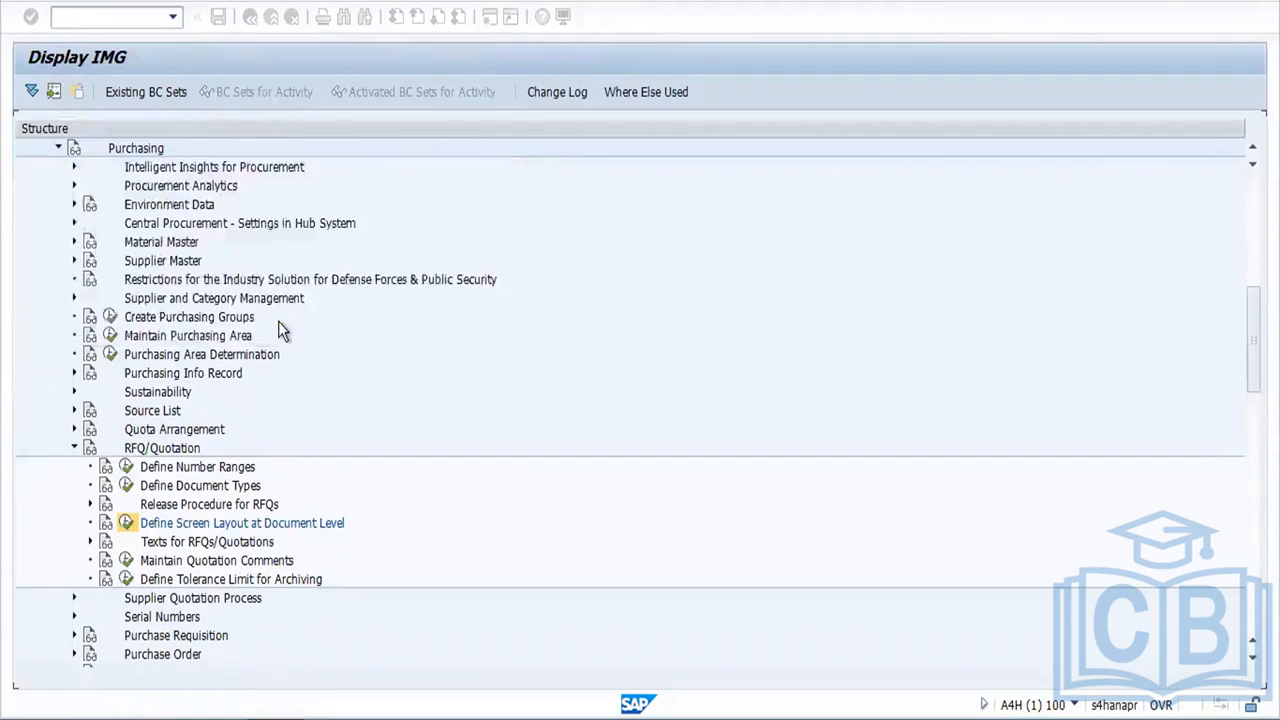
{"action": "left_click", "coordinate": [553, 421]}
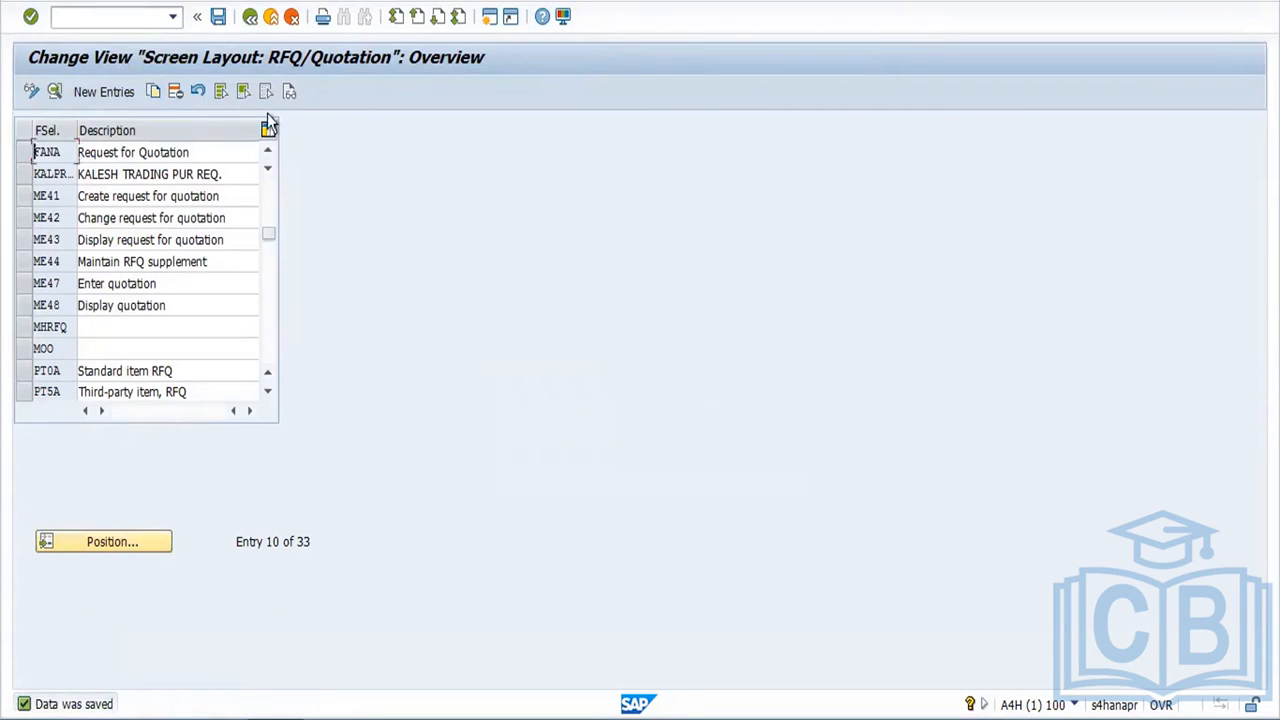
Step: Examine the required, optional and display settings of key FANA's field groups, from basic item data through deadline monitoring
{"action": "left_click", "coordinate": [26, 151]}
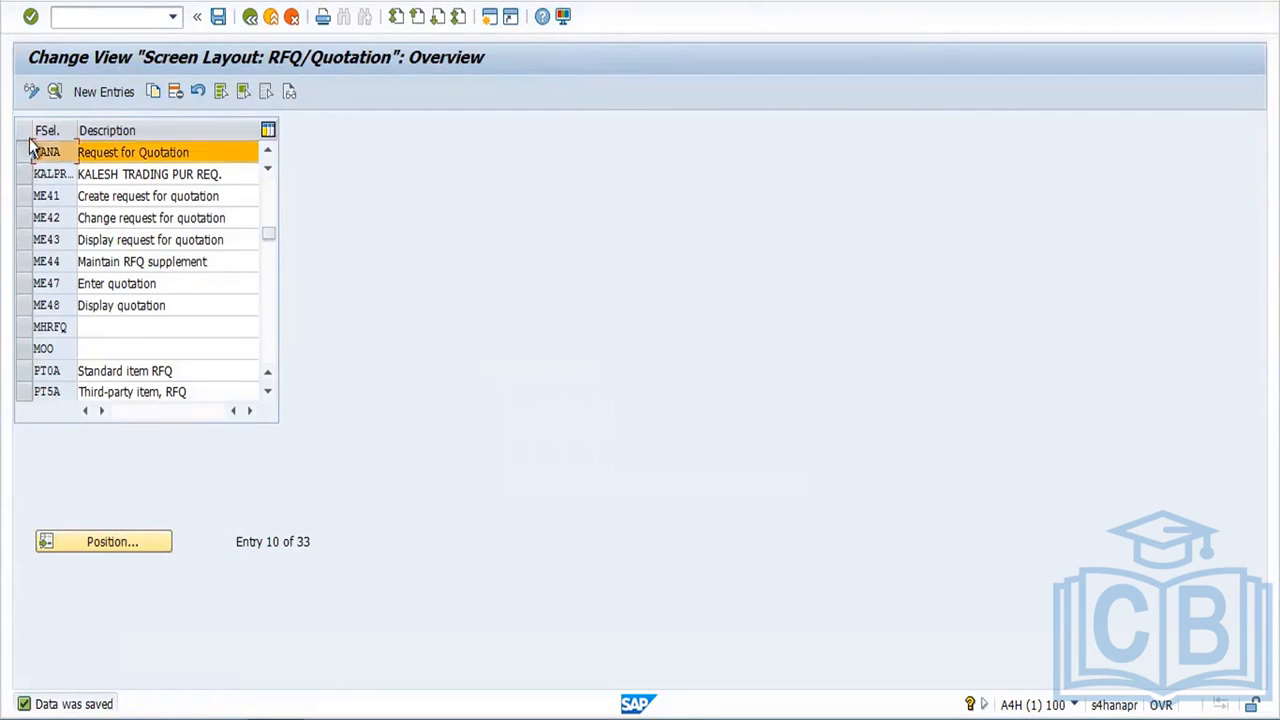
{"action": "left_click", "coordinate": [54, 92]}
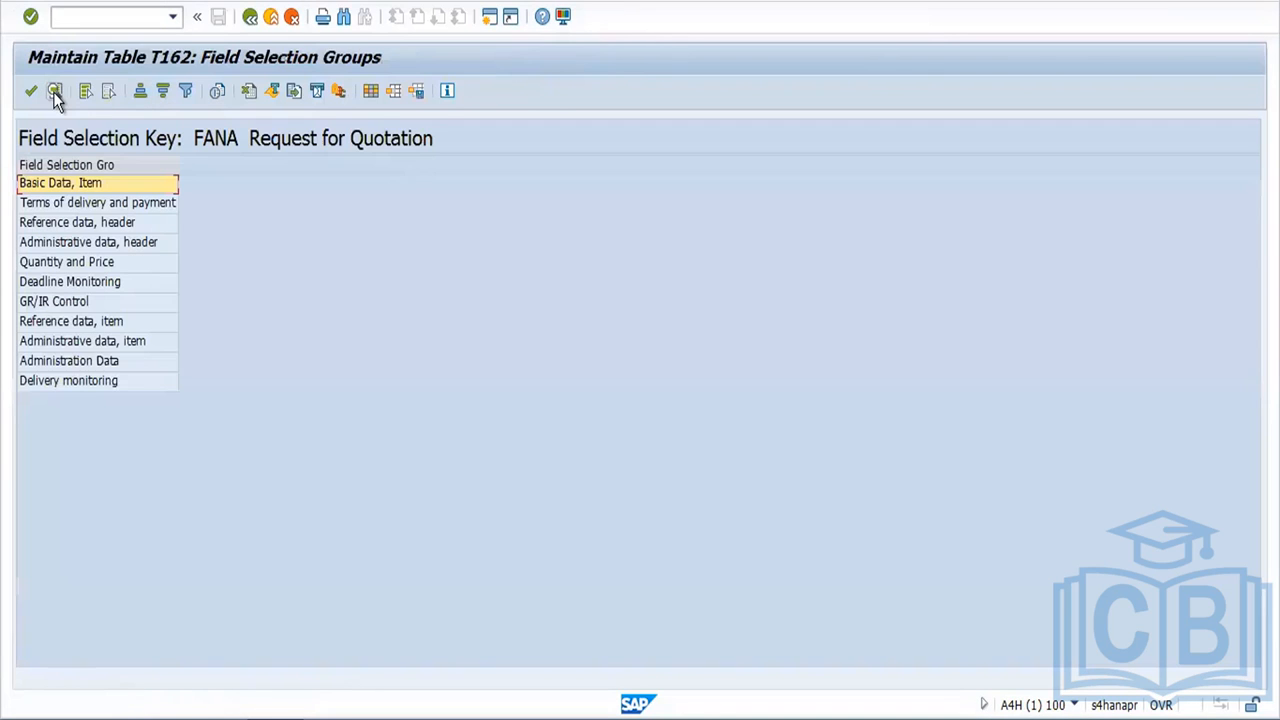
{"action": "left_click", "coordinate": [68, 193]}
{"action": "double_click", "coordinate": [68, 199]}
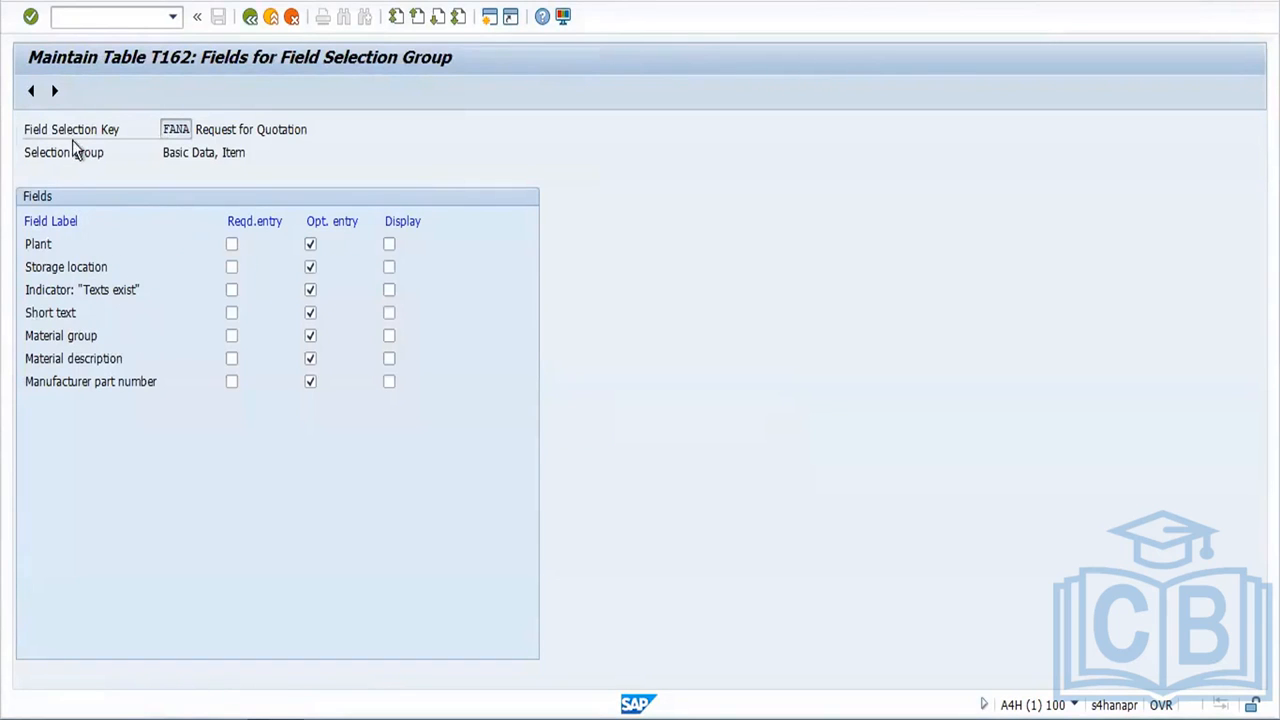
{"action": "left_click", "coordinate": [55, 91]}
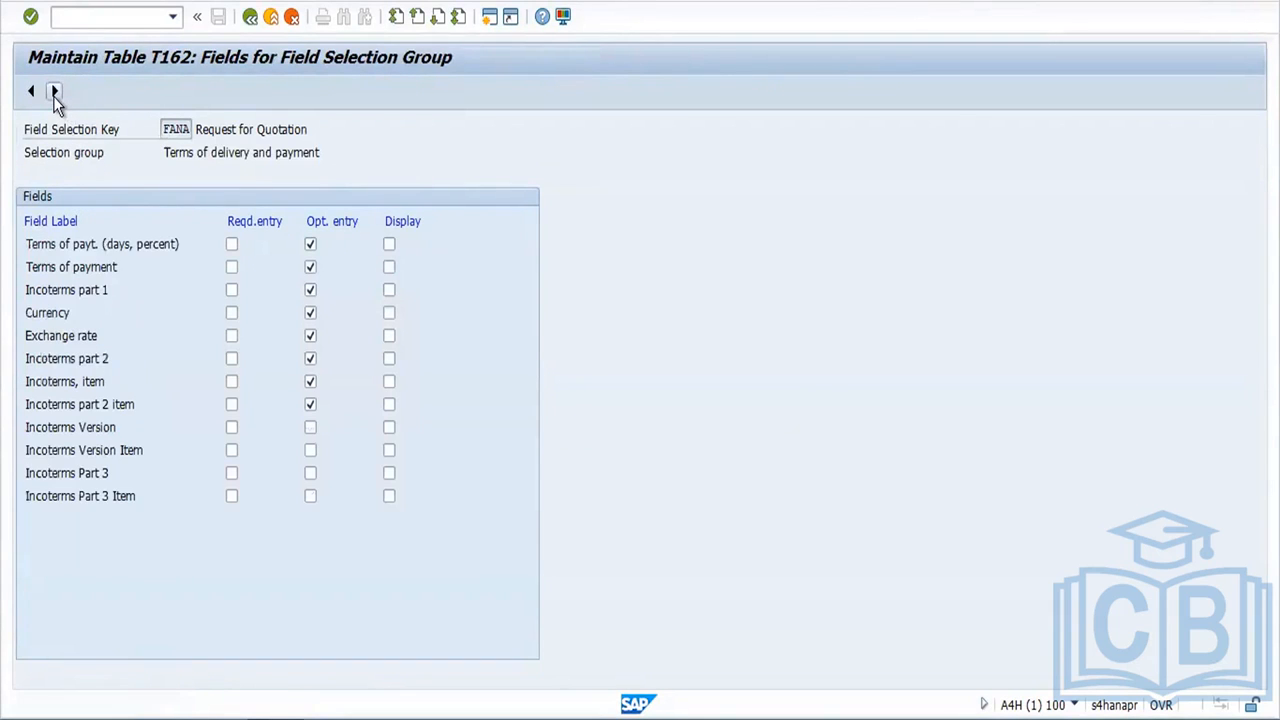
{"action": "left_click", "coordinate": [55, 91]}
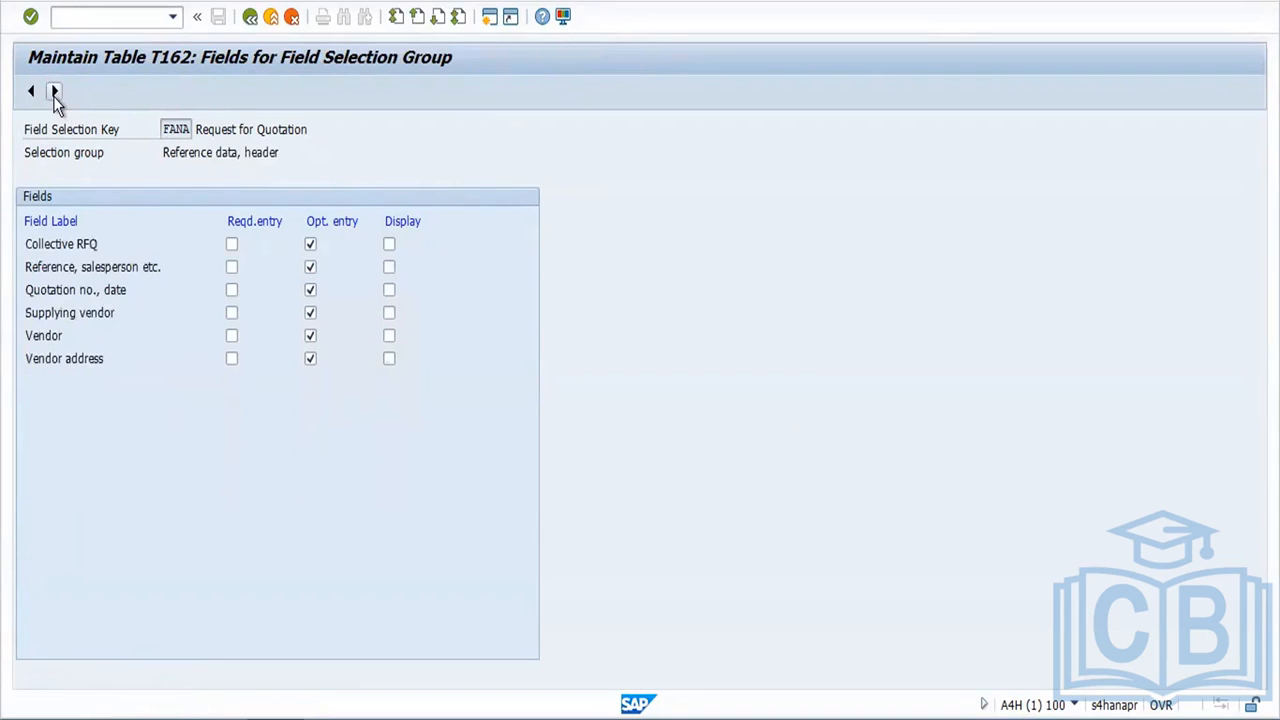
{"action": "left_click", "coordinate": [55, 91]}
{"action": "left_click", "coordinate": [55, 91]}
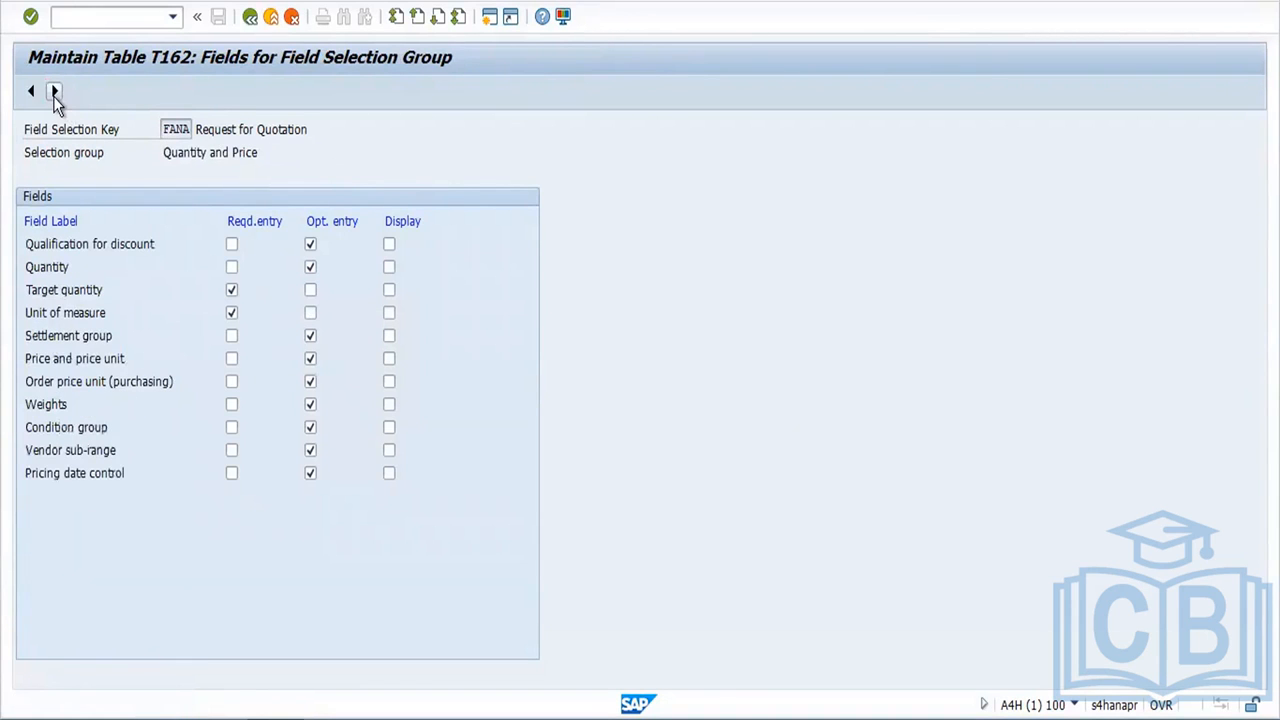
{"action": "left_click", "coordinate": [55, 91]}
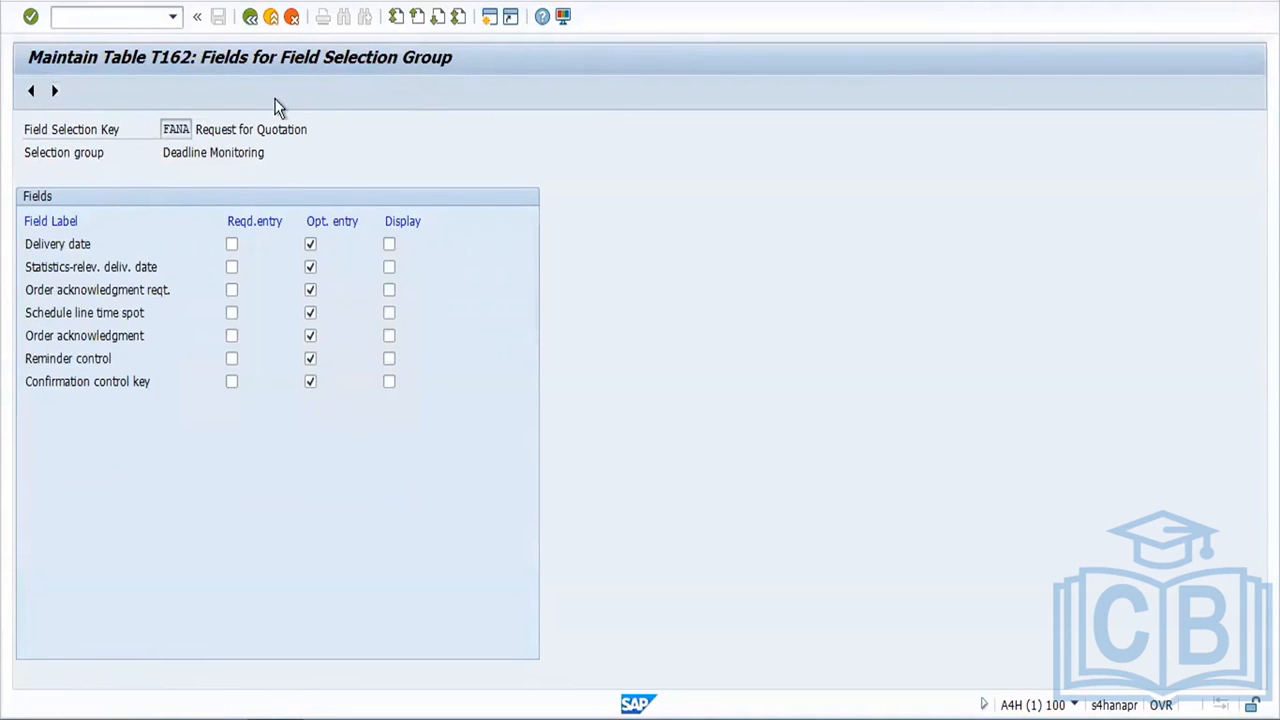
Step: Leave the field selection groups of FANA, save the screen layout changes and return to the implementation guide
{"action": "left_click", "coordinate": [250, 18]}
{"action": "left_click", "coordinate": [250, 18]}
{"action": "left_click", "coordinate": [250, 18]}
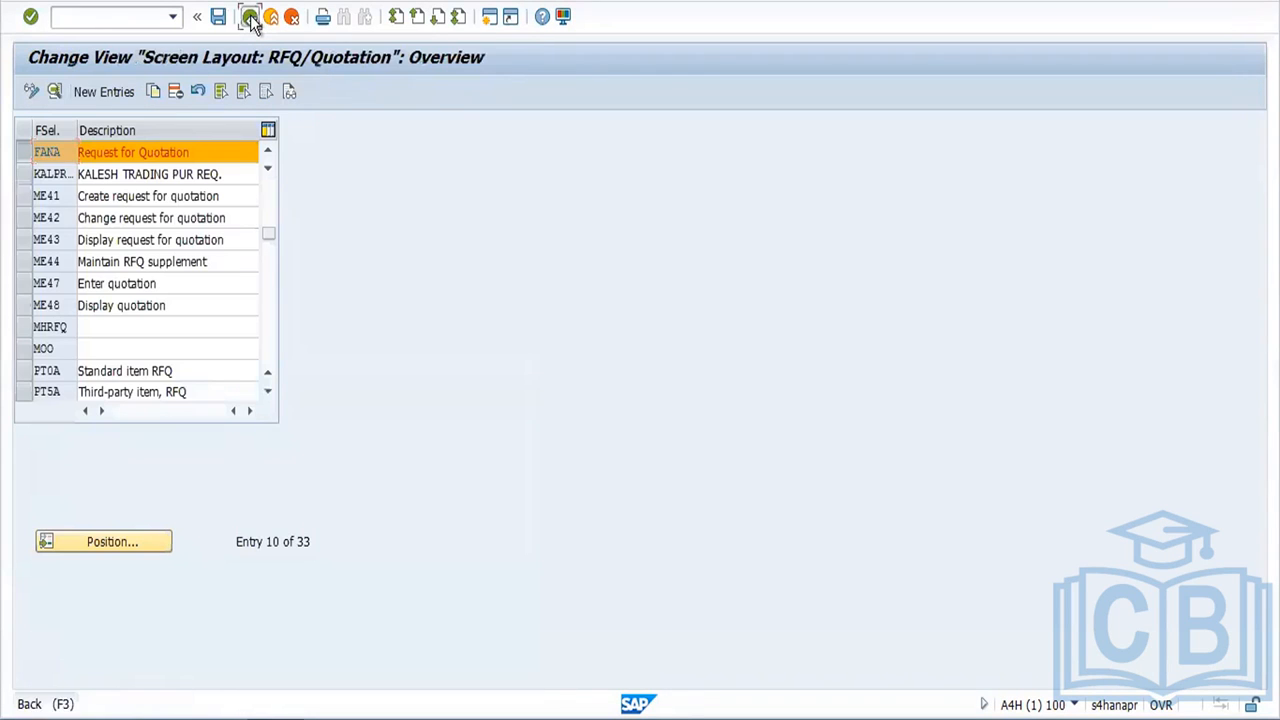
{"action": "left_click", "coordinate": [256, 344]}
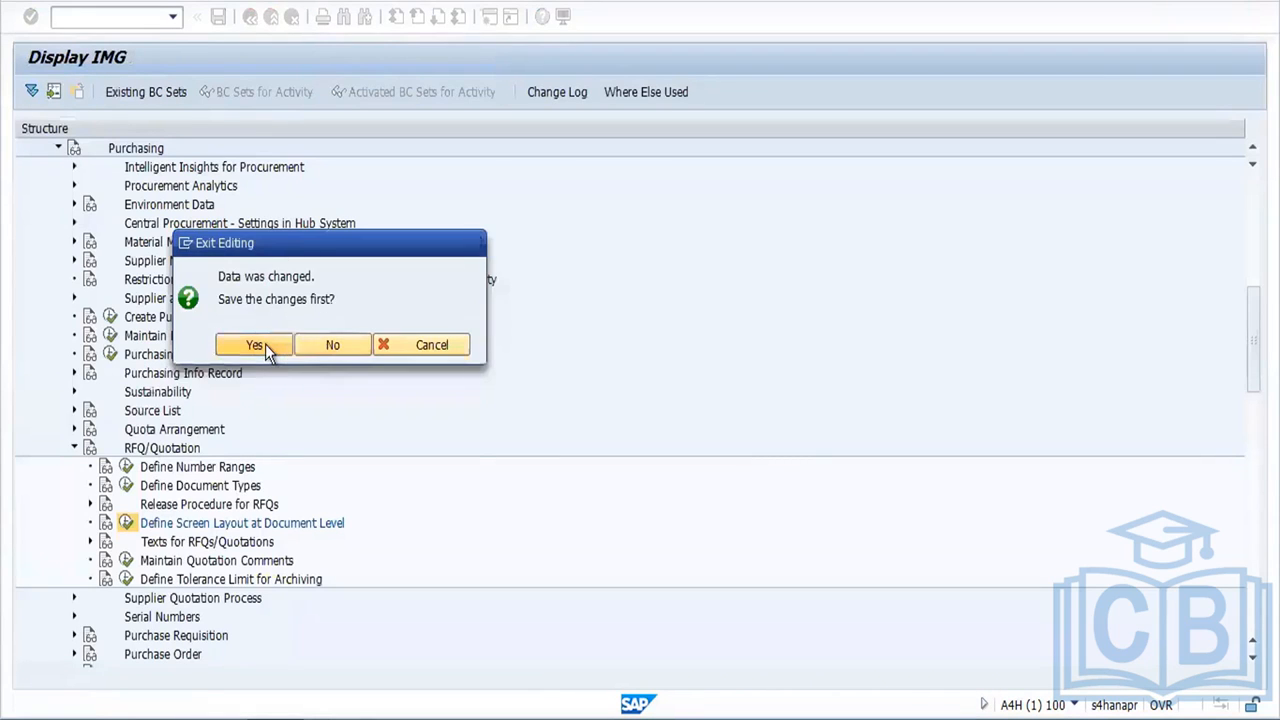
{"action": "left_click", "coordinate": [549, 418]}
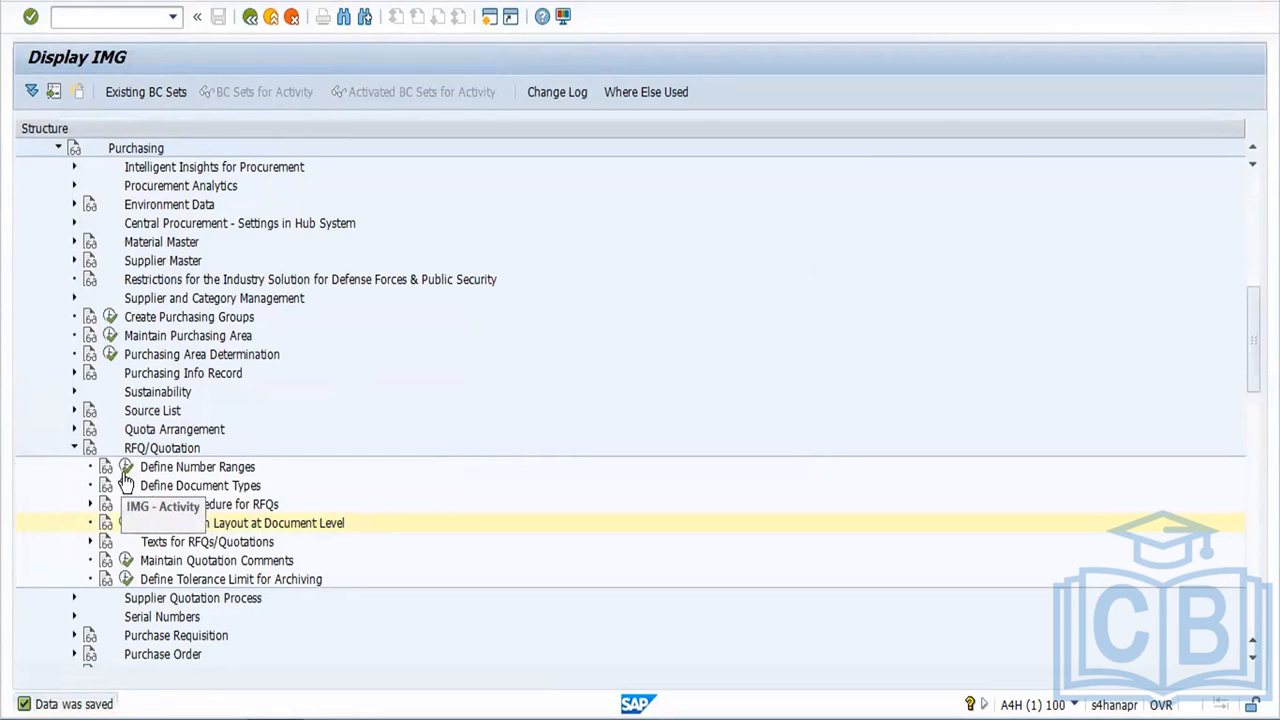
Step: Reopen the RFQ/Quotation document types and position the list on type FAN
{"action": "left_click", "coordinate": [125, 485]}
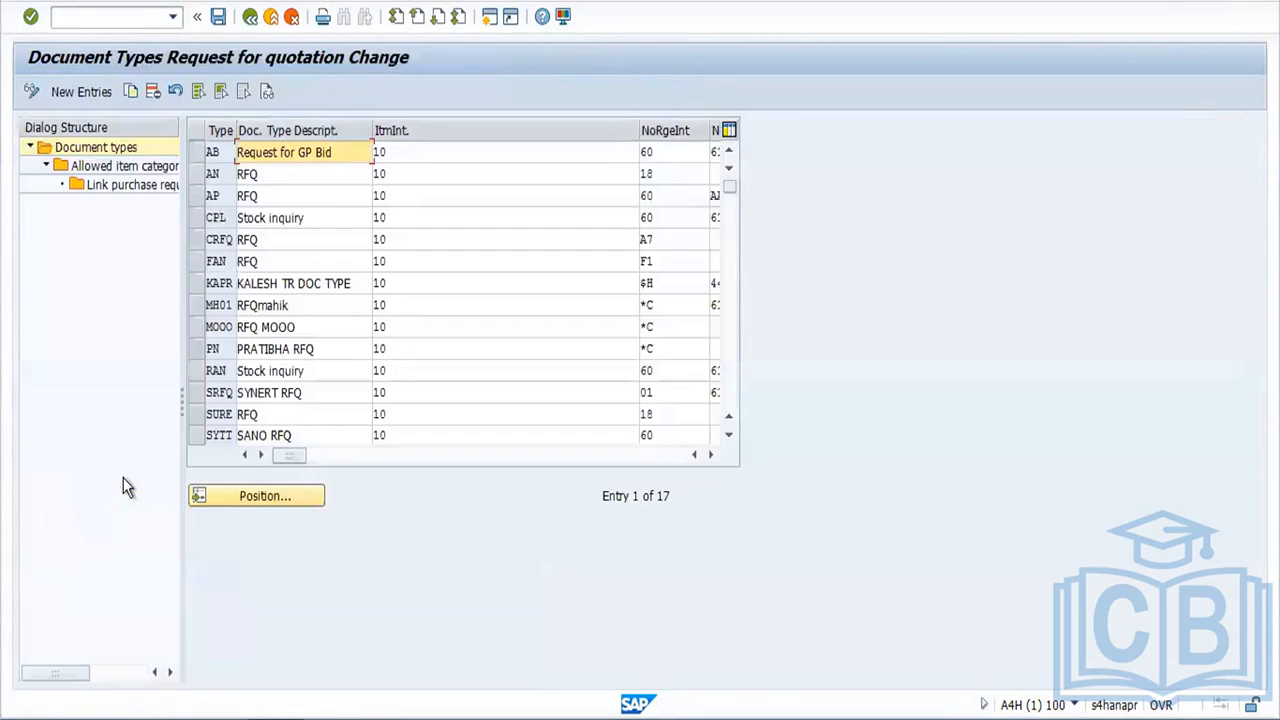
{"action": "left_click", "coordinate": [267, 500]}
{"action": "type", "text": "fan"}
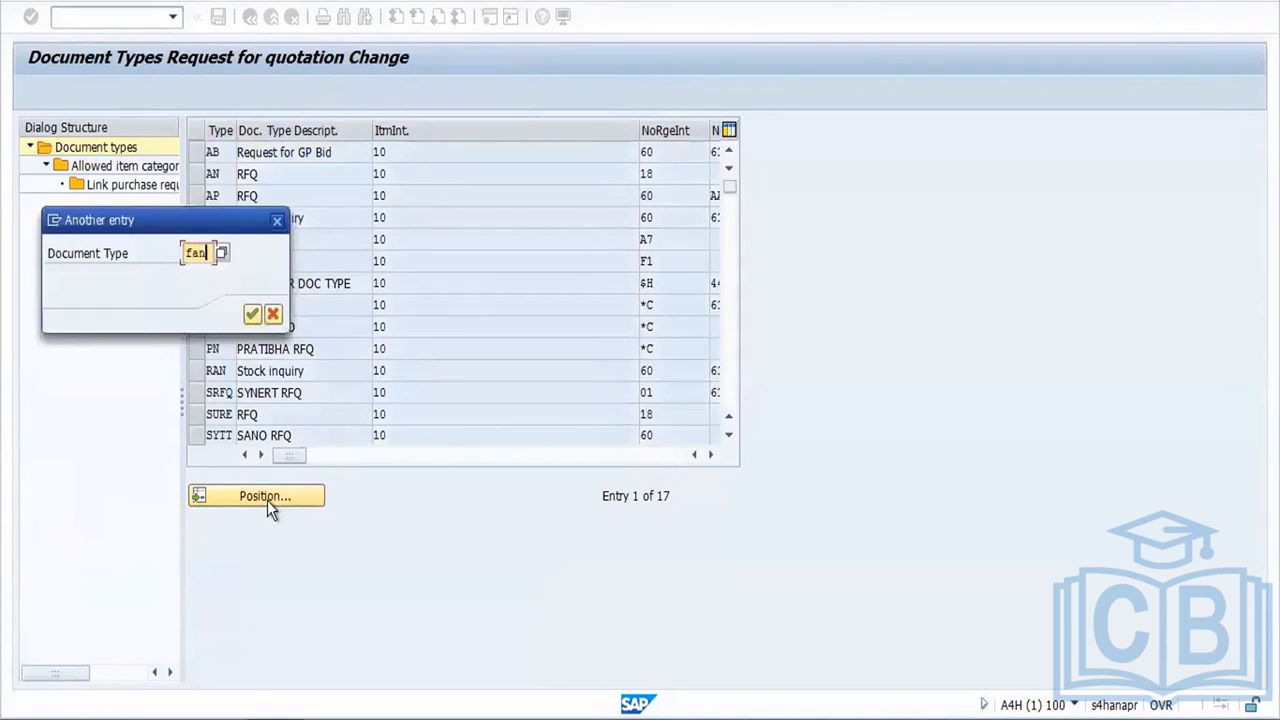
{"action": "key", "text": "Return"}
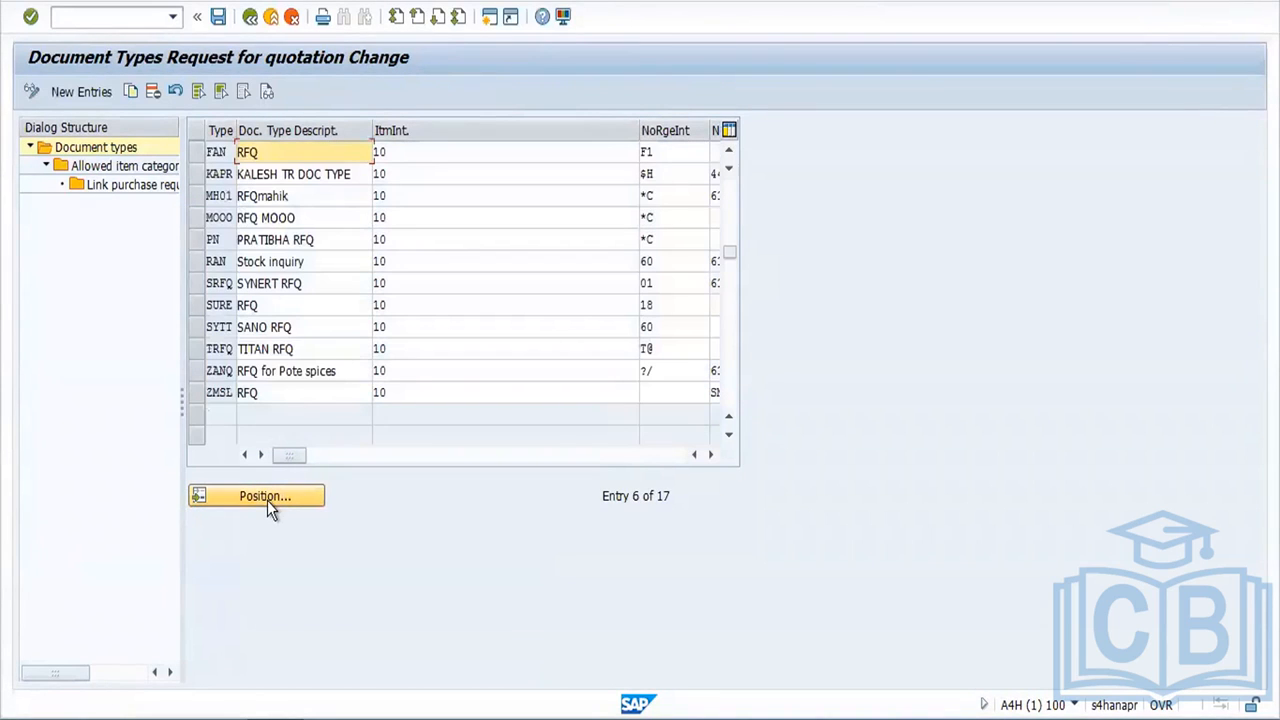
Step: Assign field selection key FANA to RFQ document type FAN
{"action": "left_click", "coordinate": [196, 159]}
{"action": "left_click", "coordinate": [711, 455]}
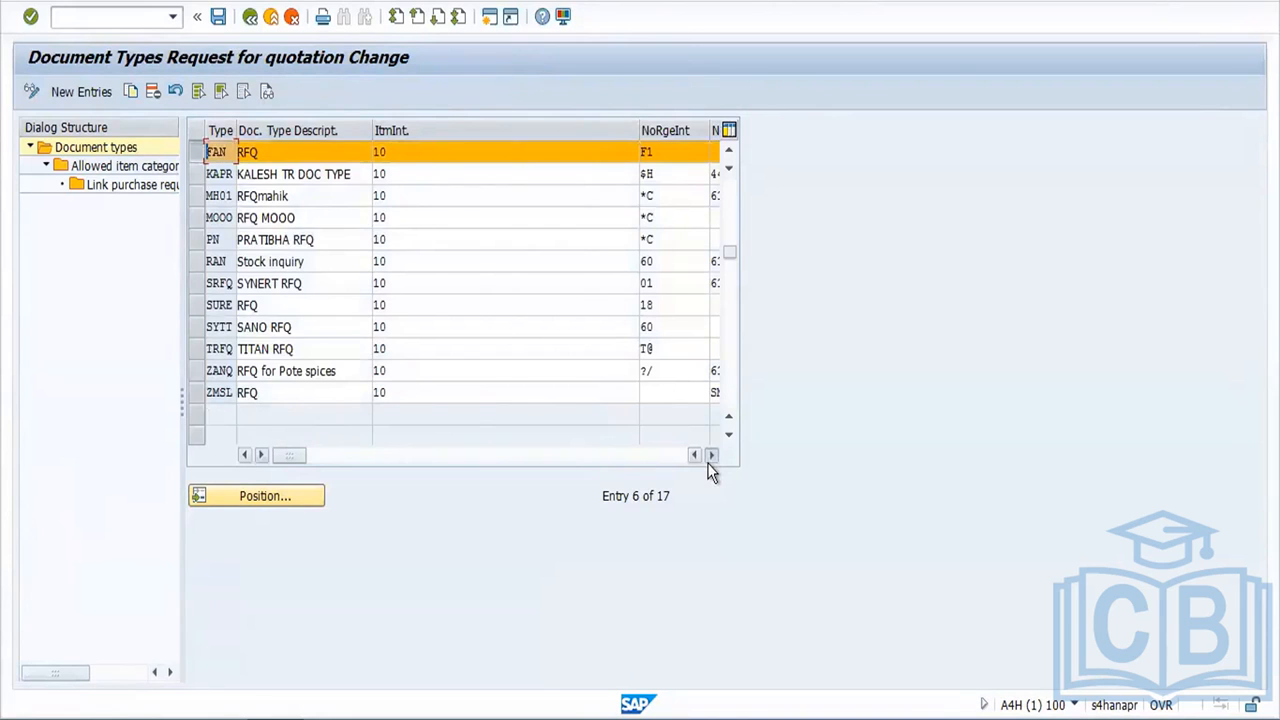
{"action": "left_click", "coordinate": [710, 458]}
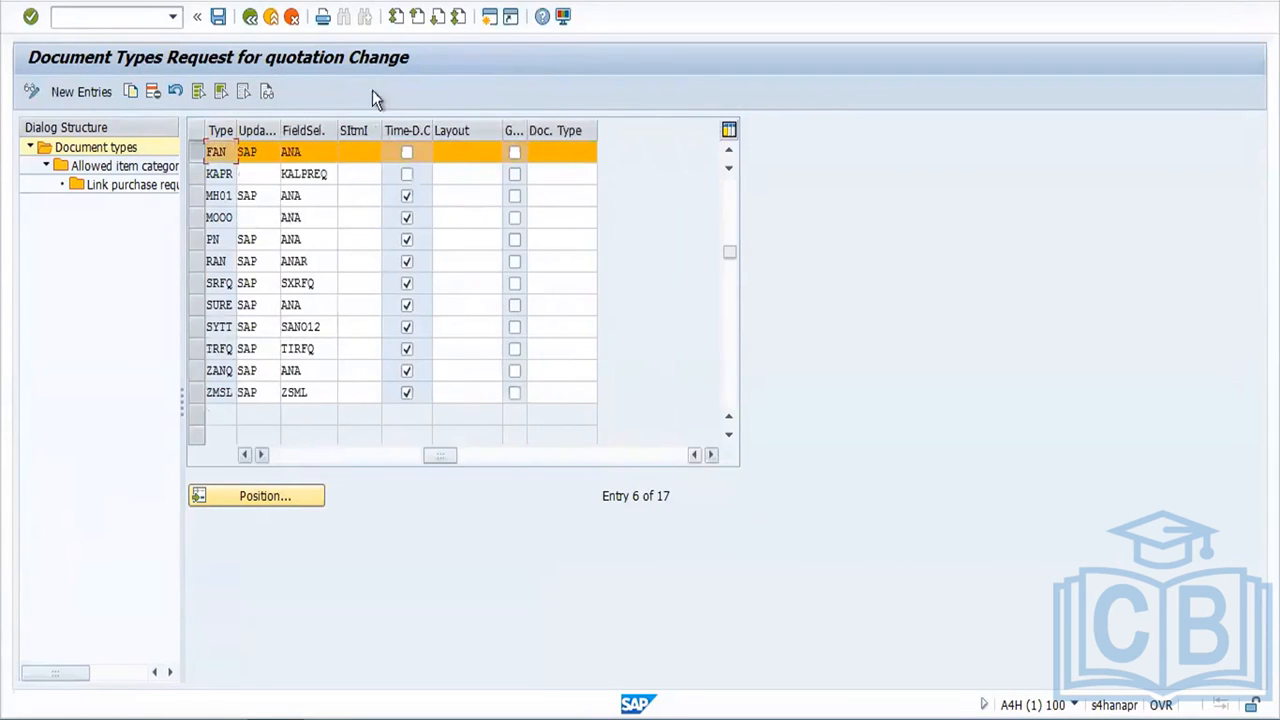
{"action": "left_click", "coordinate": [330, 153]}
{"action": "key", "text": "BackSpace"}
{"action": "key", "text": "BackSpace"}
{"action": "key", "text": "BackSpace"}
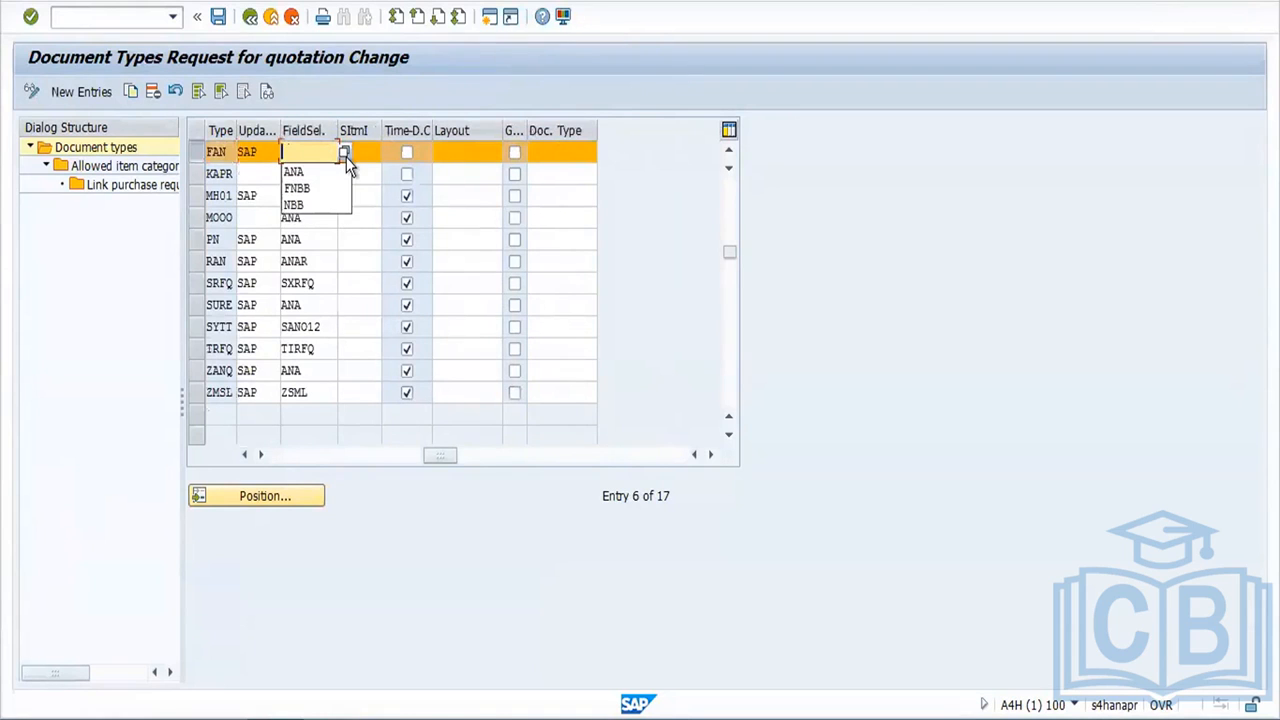
{"action": "type", "text": "fana"}
{"action": "key", "text": "Return"}
Step: Save the document type changes with the proposed customizing request and return to the implementation guide
{"action": "left_click", "coordinate": [219, 19]}
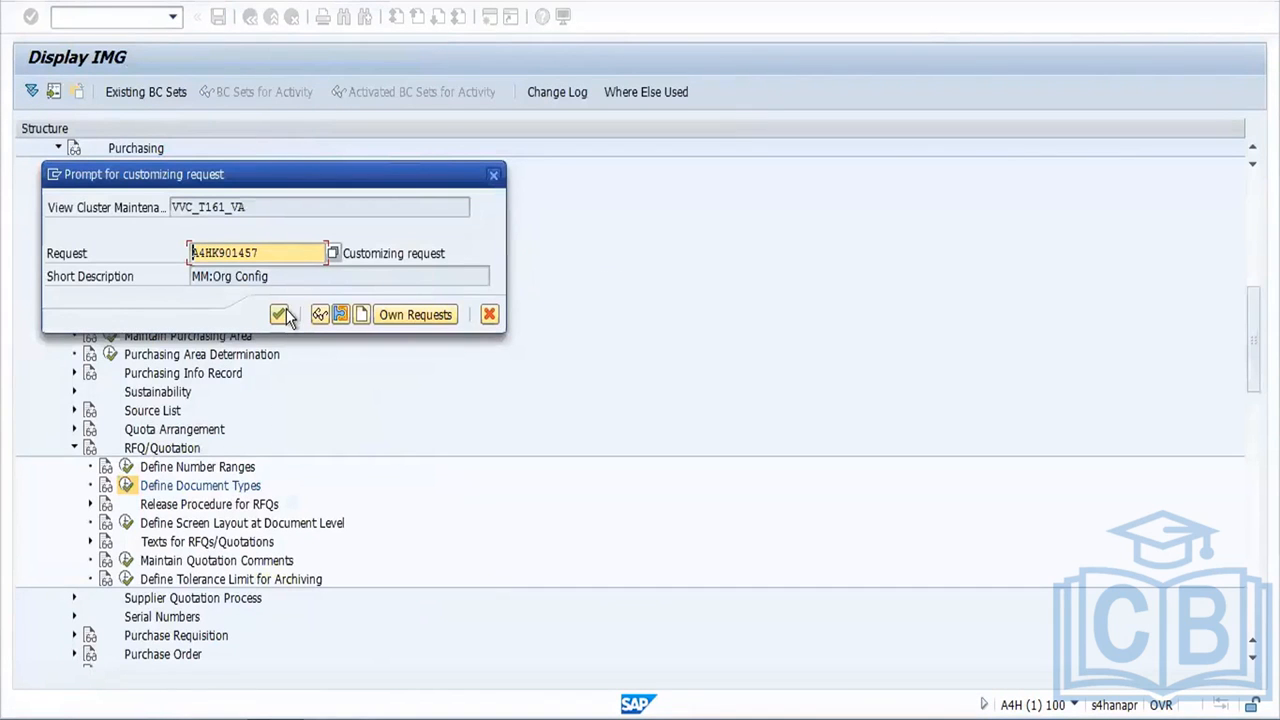
{"action": "left_click", "coordinate": [280, 316]}
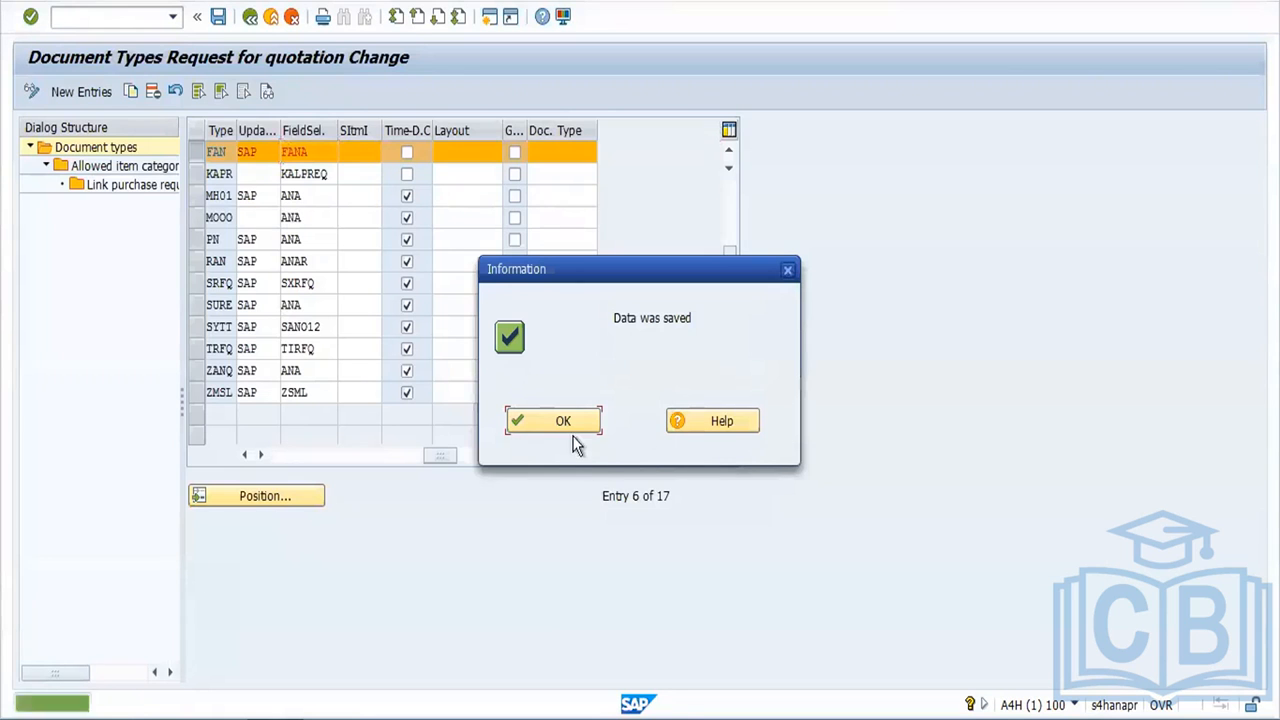
{"action": "left_click", "coordinate": [563, 422]}
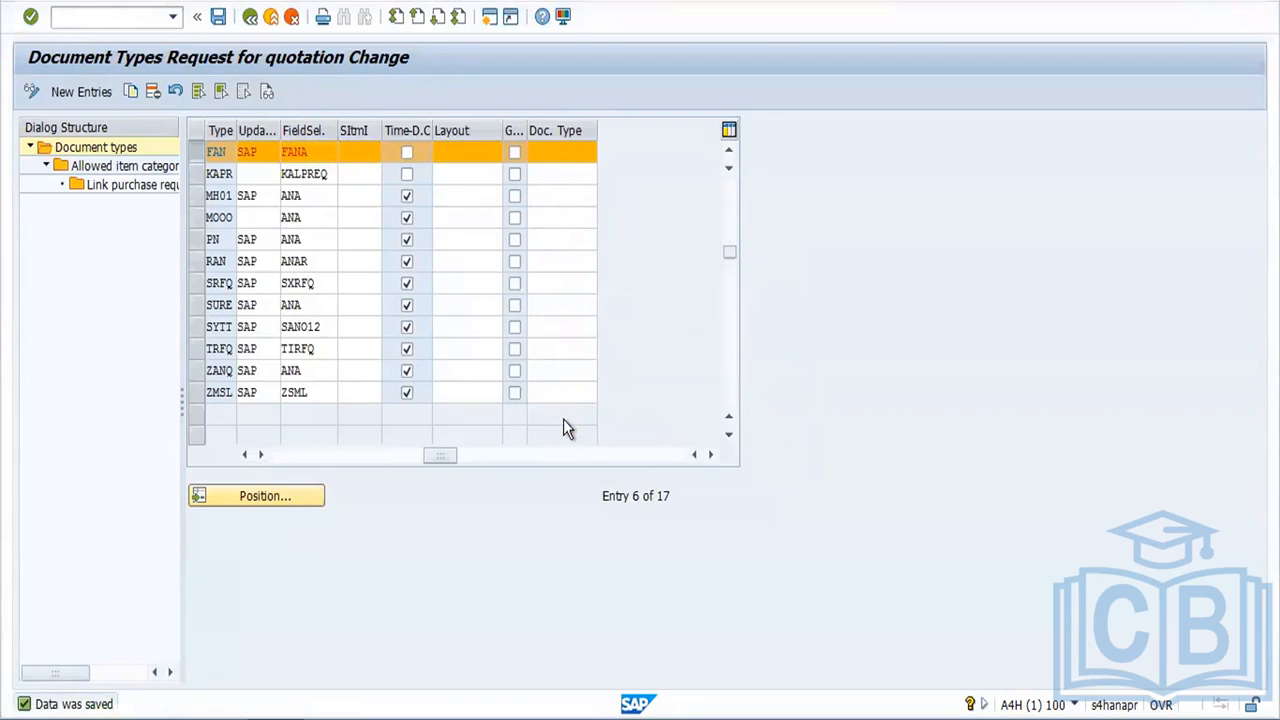
{"action": "left_click", "coordinate": [251, 18]}
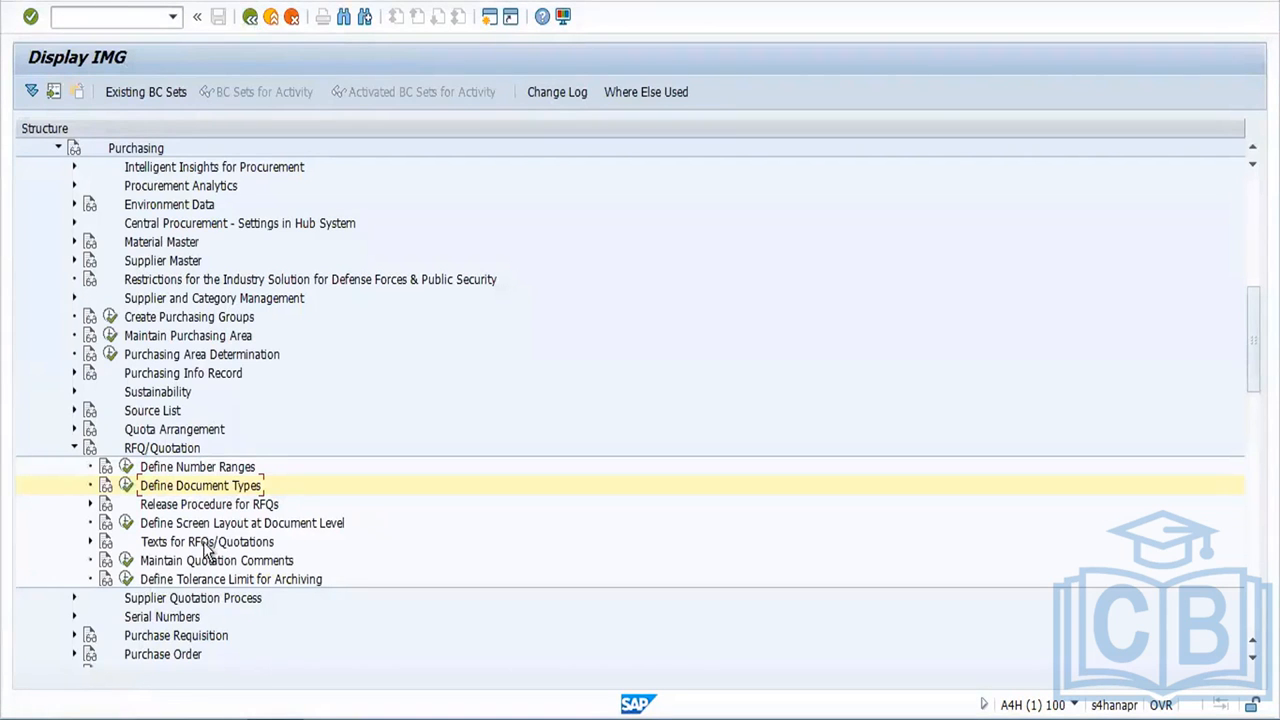
Step: Examine the text types listed under the copying rules for RFQ/Quotation header texts, then return to the implementation guide
{"action": "left_click", "coordinate": [89, 542]}
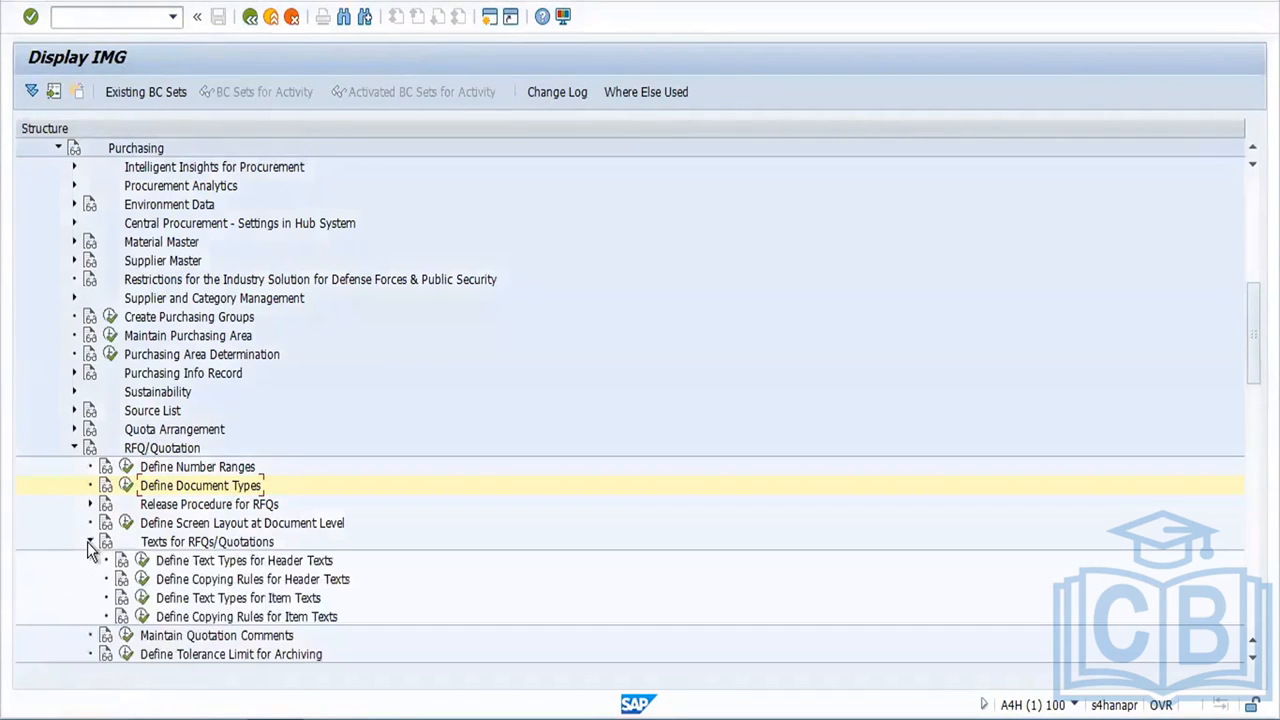
{"action": "left_click", "coordinate": [141, 580]}
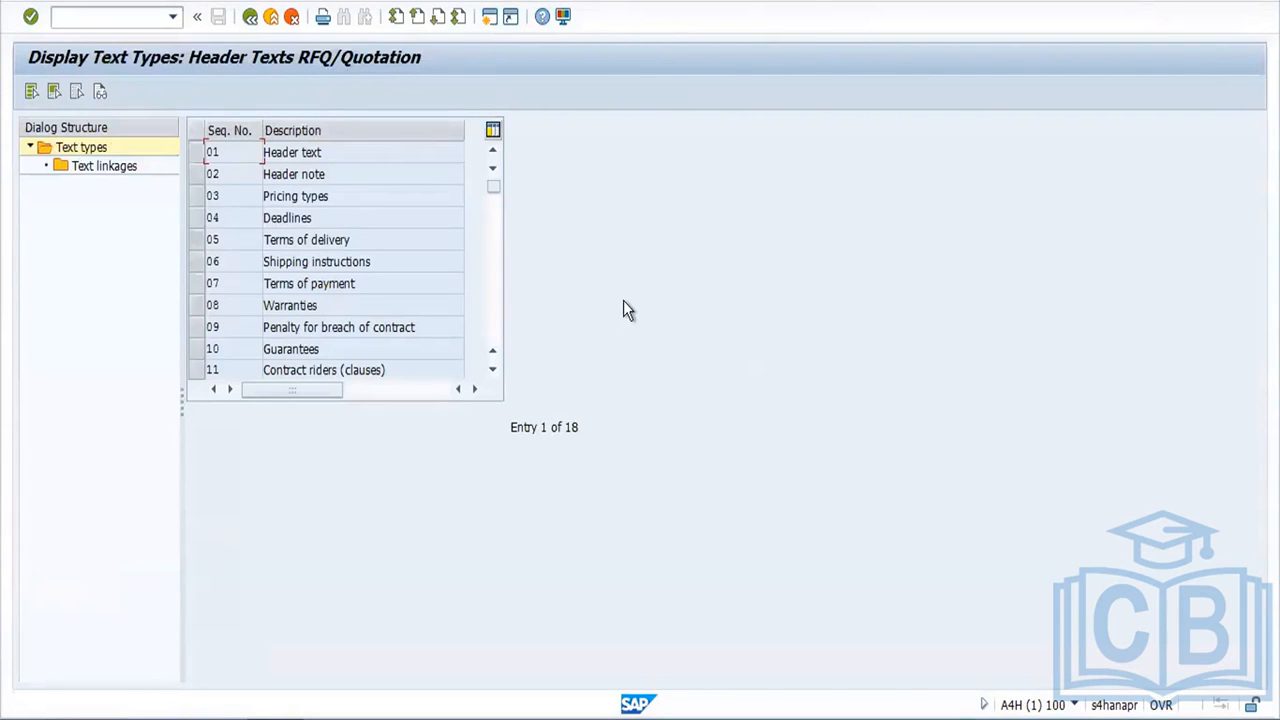
{"action": "left_click", "coordinate": [497, 304]}
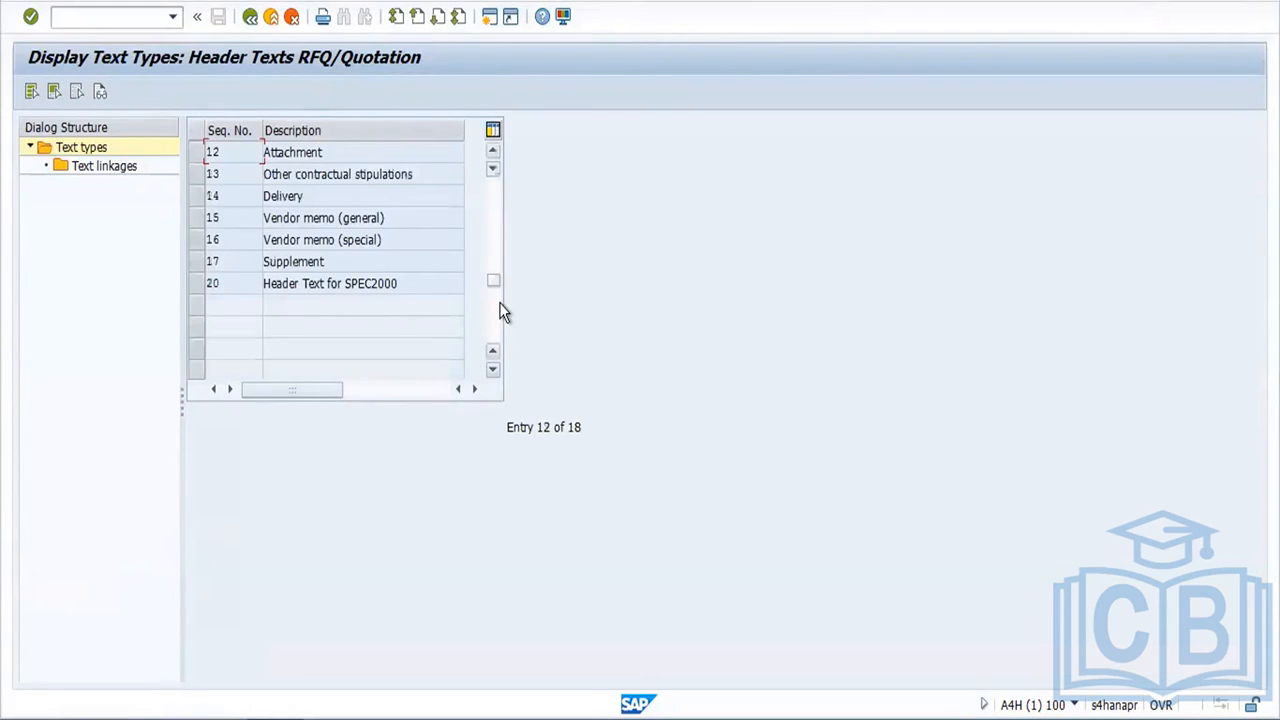
{"action": "left_click", "coordinate": [200, 259]}
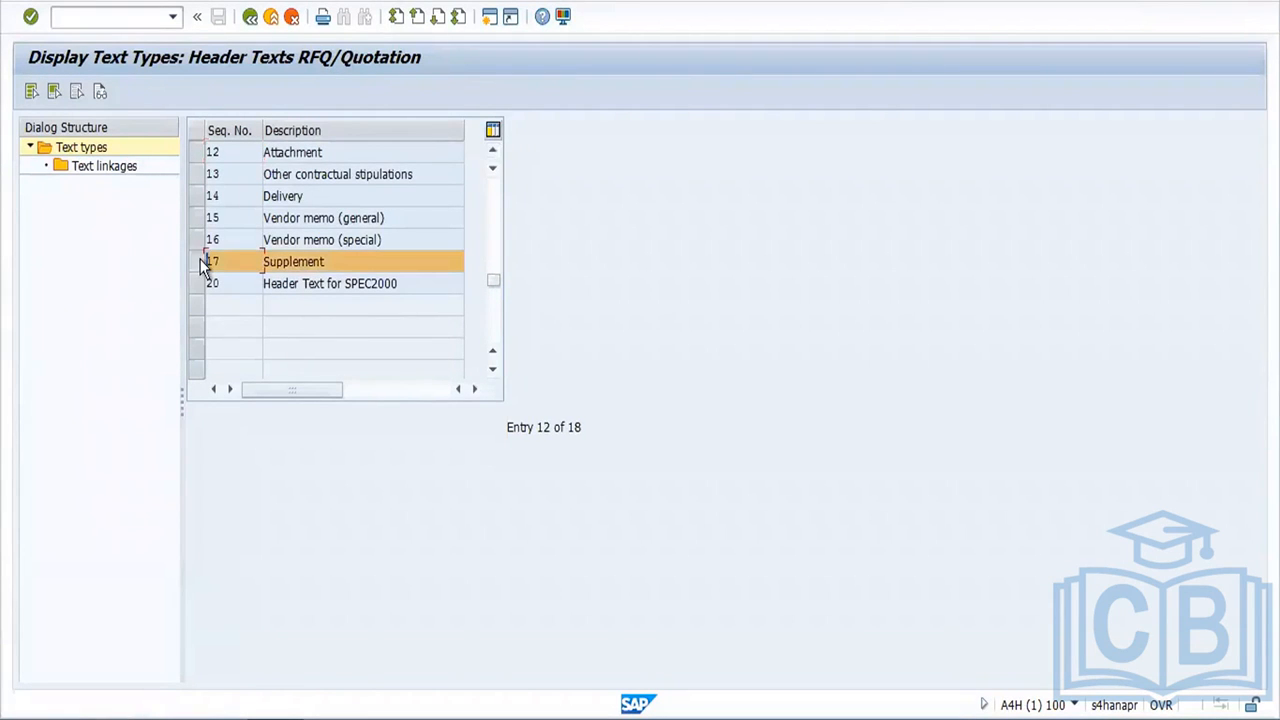
{"action": "left_click", "coordinate": [250, 17]}
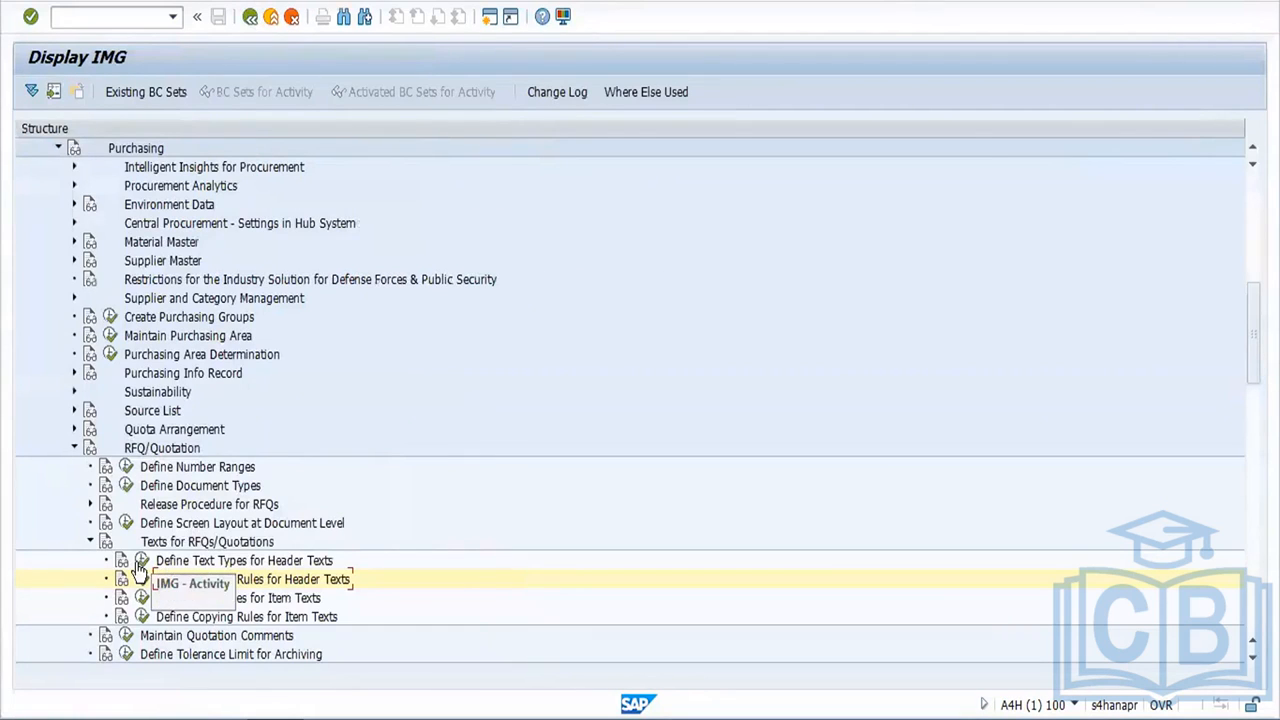
Step: Open the RFQ/Quotation header text types and start a copy of the Supplement entry with sequence number 18
{"action": "left_click", "coordinate": [140, 561]}
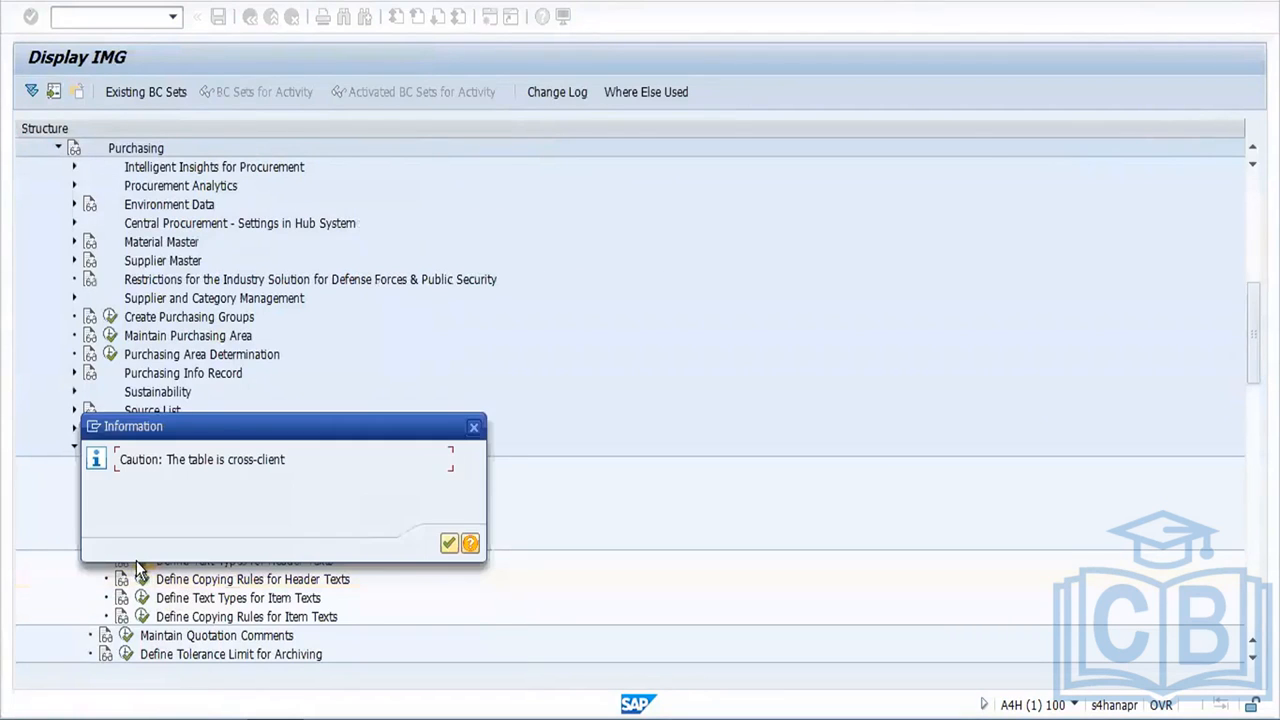
{"action": "left_click", "coordinate": [447, 546]}
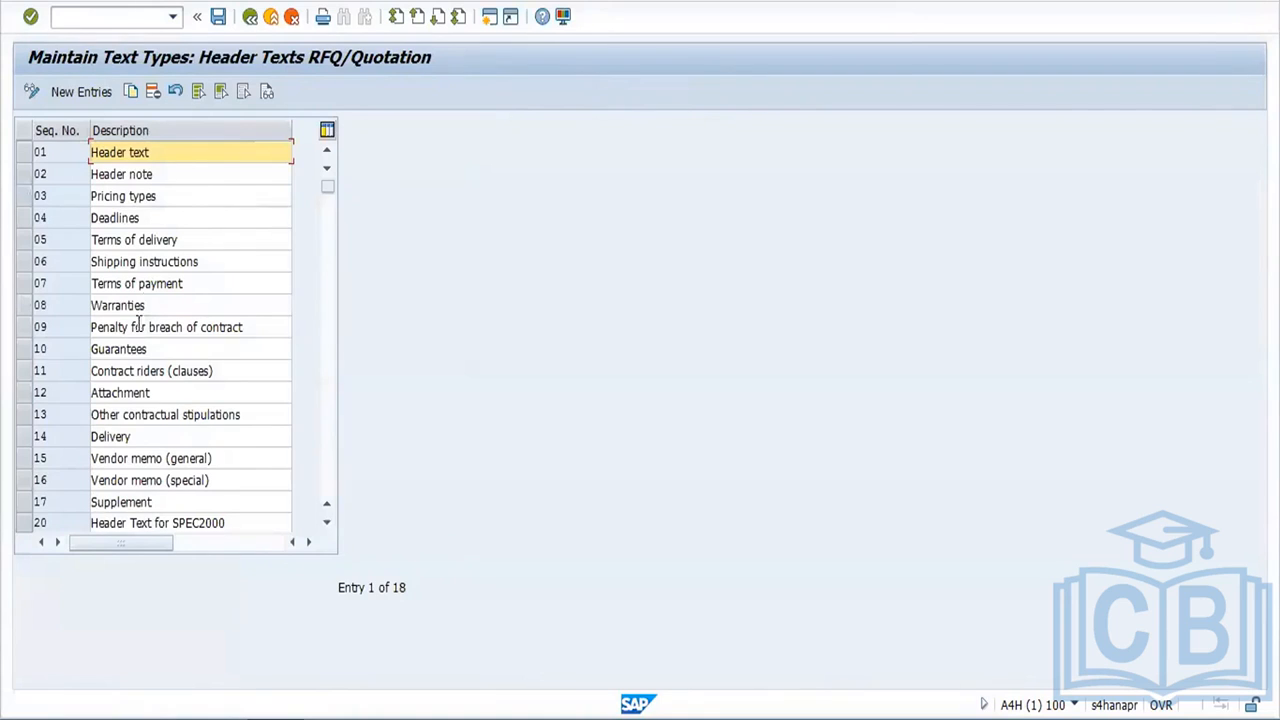
{"action": "left_click", "coordinate": [25, 505]}
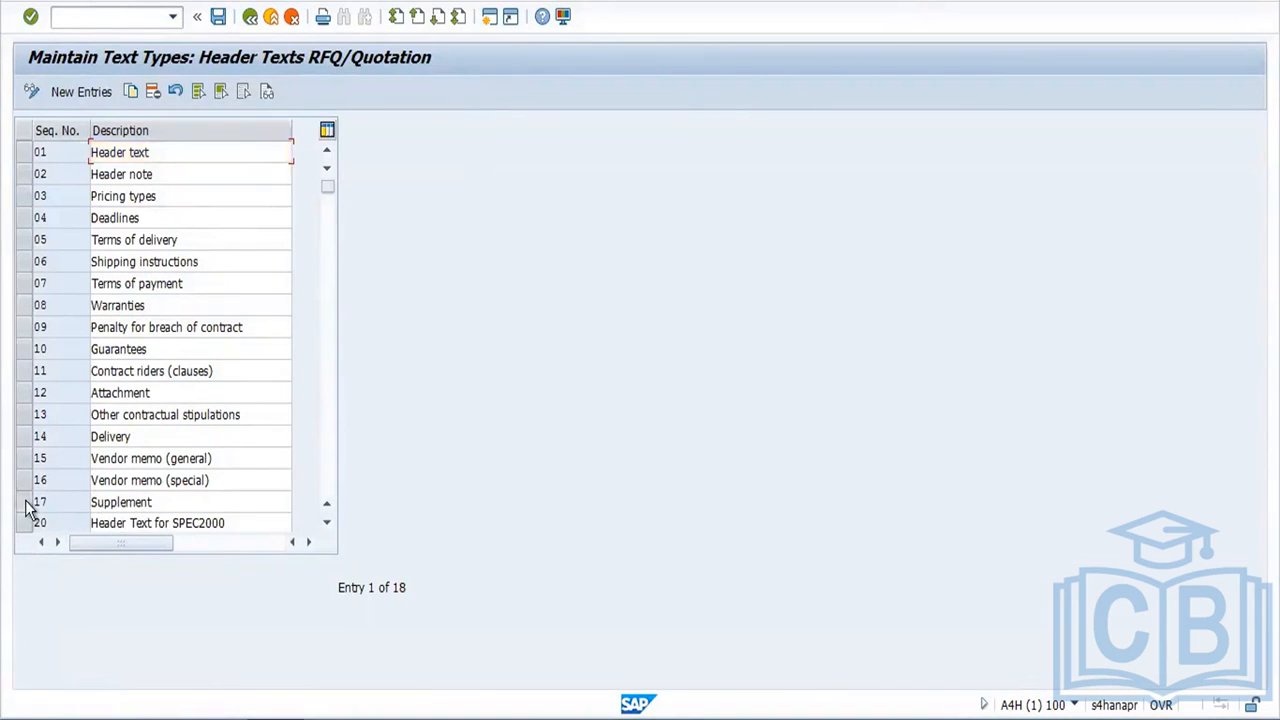
{"action": "left_click", "coordinate": [130, 90]}
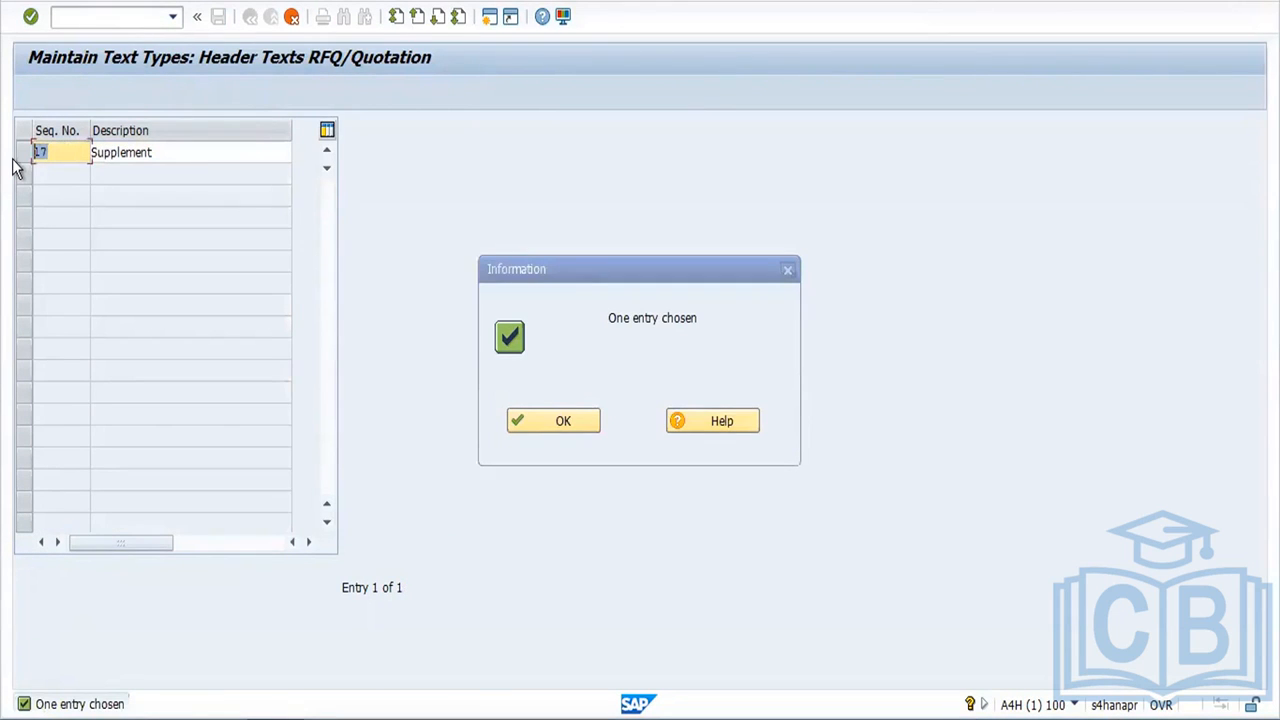
{"action": "type", "text": "18"}
{"action": "left_click", "coordinate": [565, 418]}
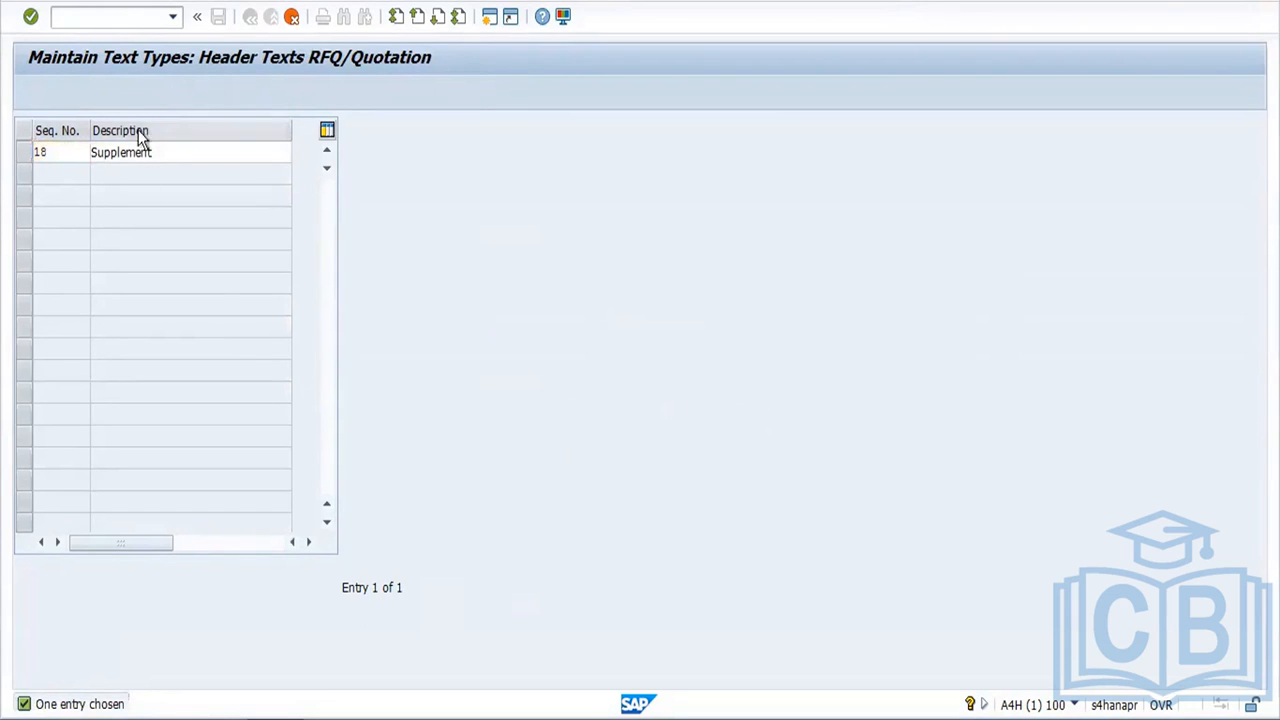
Step: Describe the copied header text type as "ford gstin" and complete the copy
{"action": "left_click", "coordinate": [178, 152]}
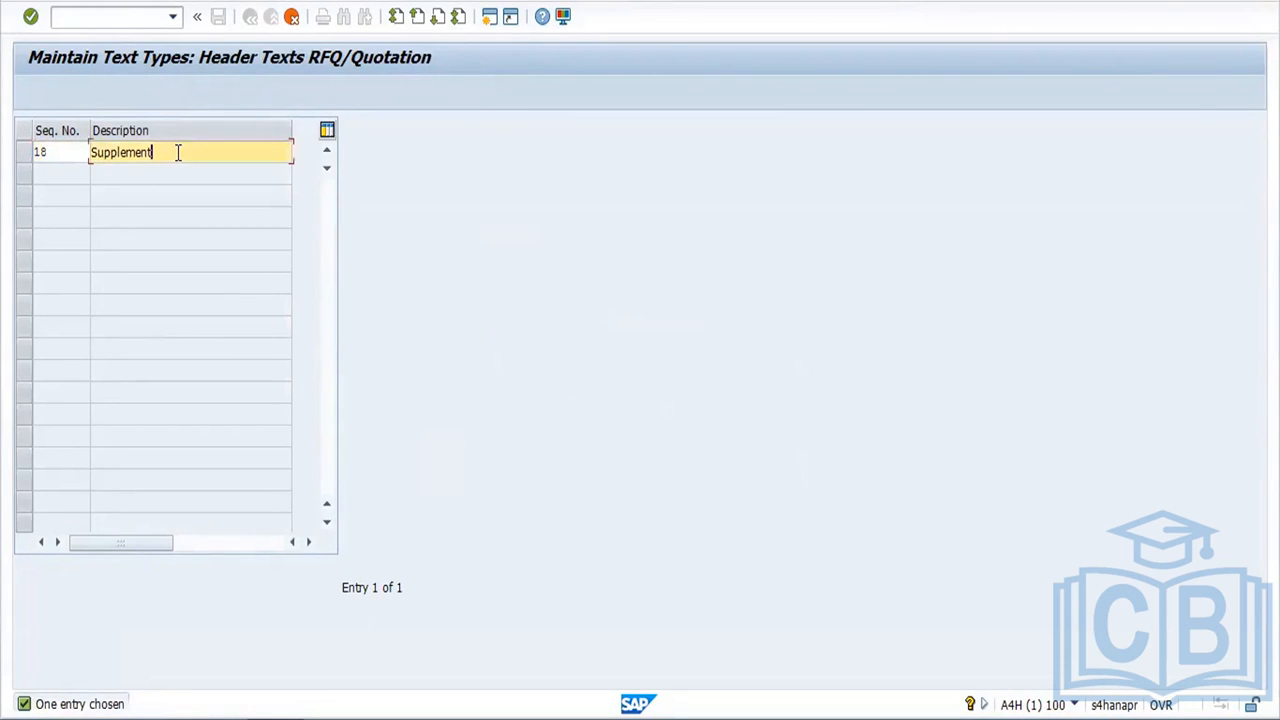
{"action": "left_click_drag", "start_coordinate": [178, 152], "coordinate": [61, 152]}
{"action": "key", "text": "BackSpace"}
{"action": "type", "text": "f"}
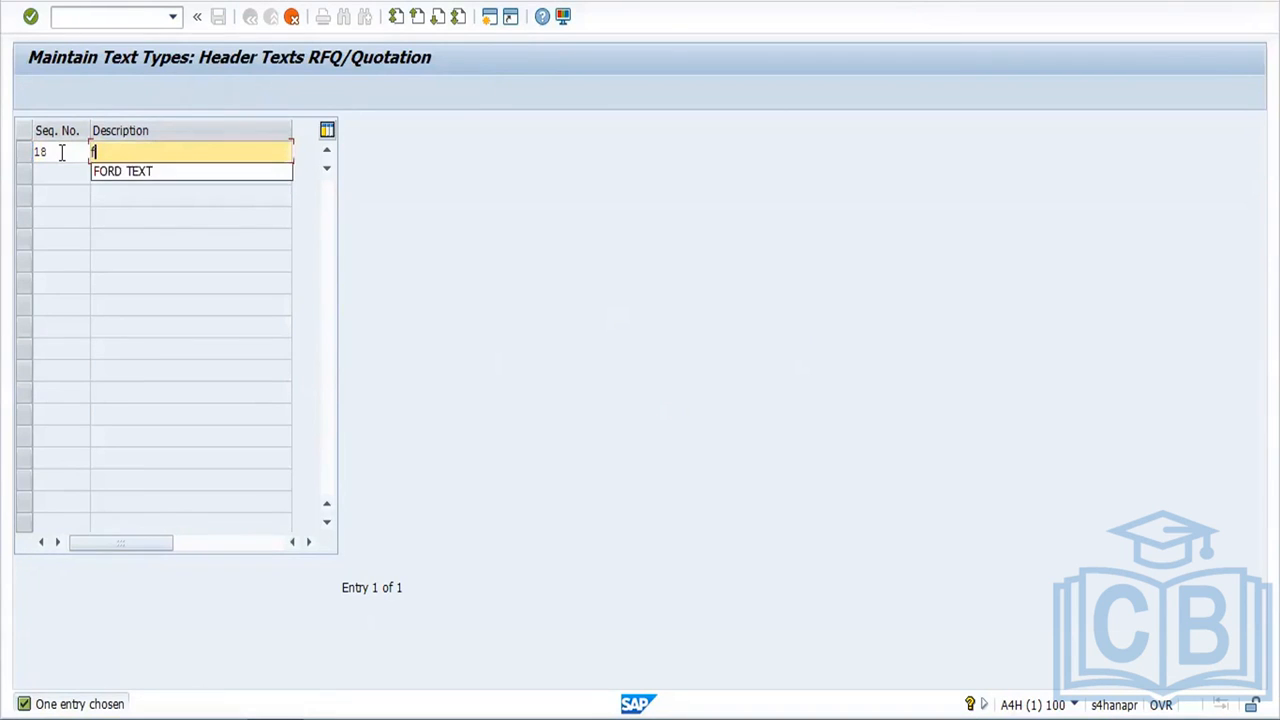
{"action": "type", "text": "ord g"}
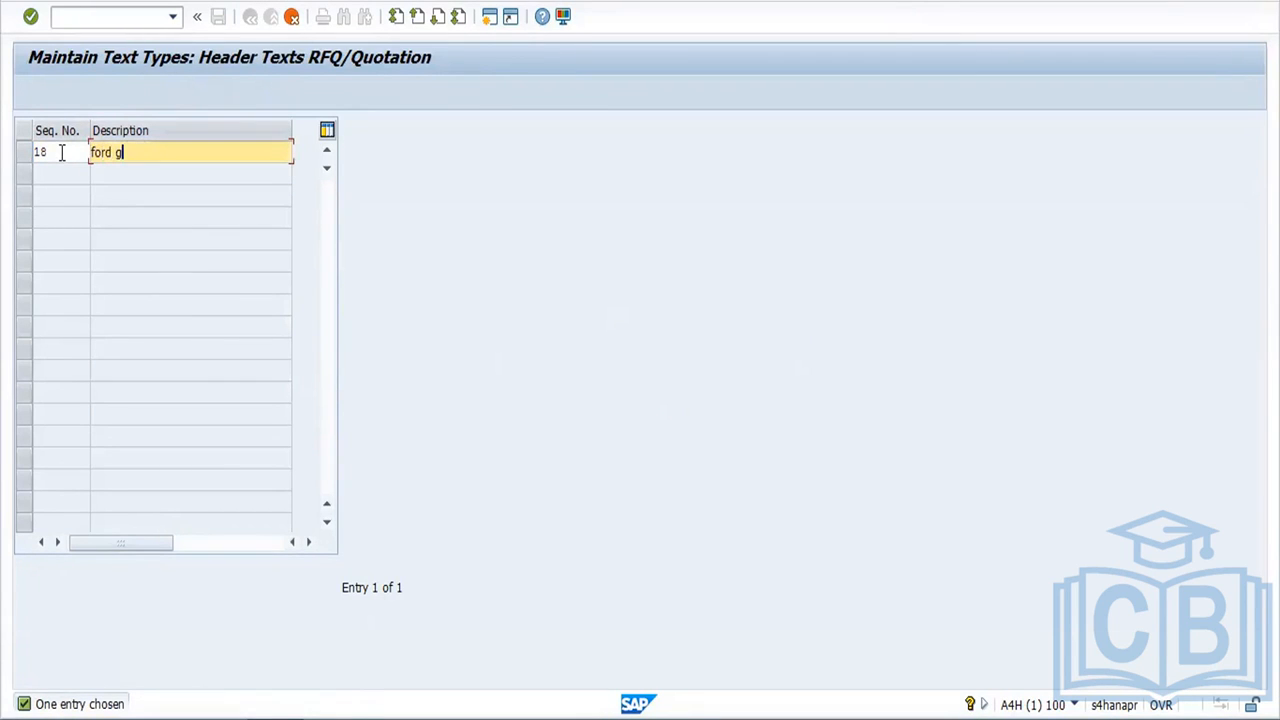
{"action": "type", "text": "stin"}
{"action": "key", "text": "Return"}
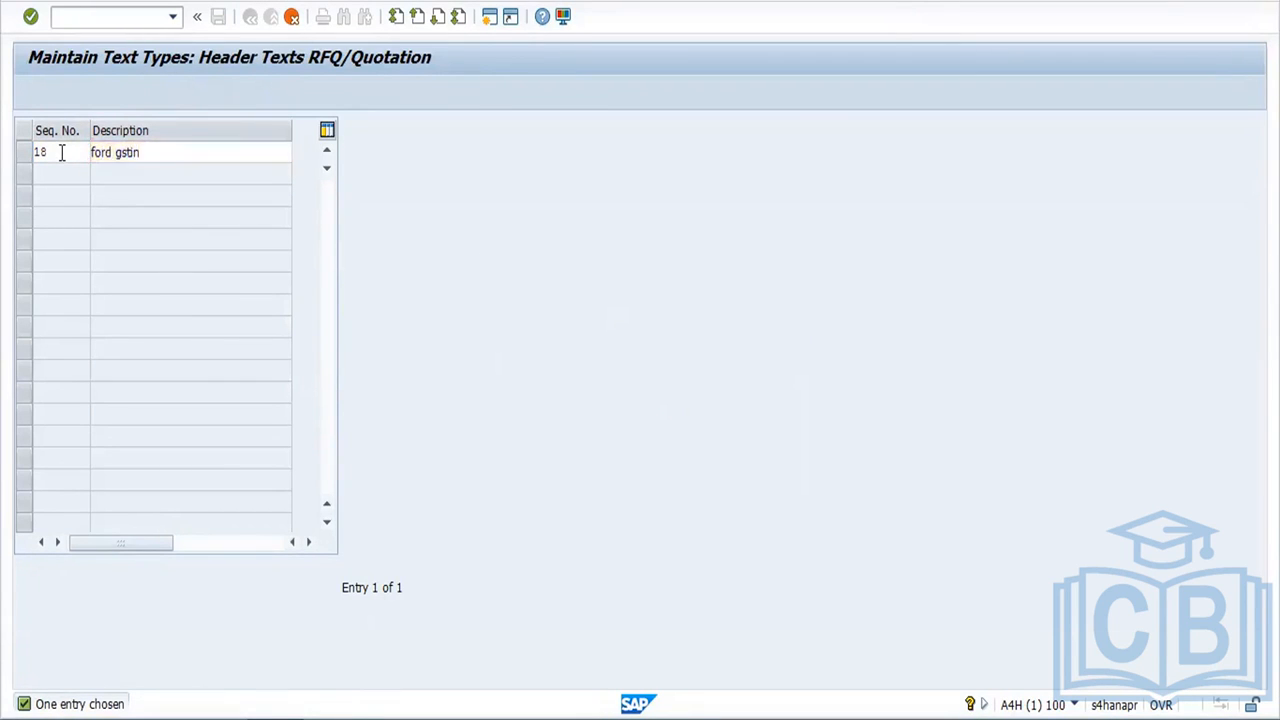
{"action": "left_click", "coordinate": [539, 418]}
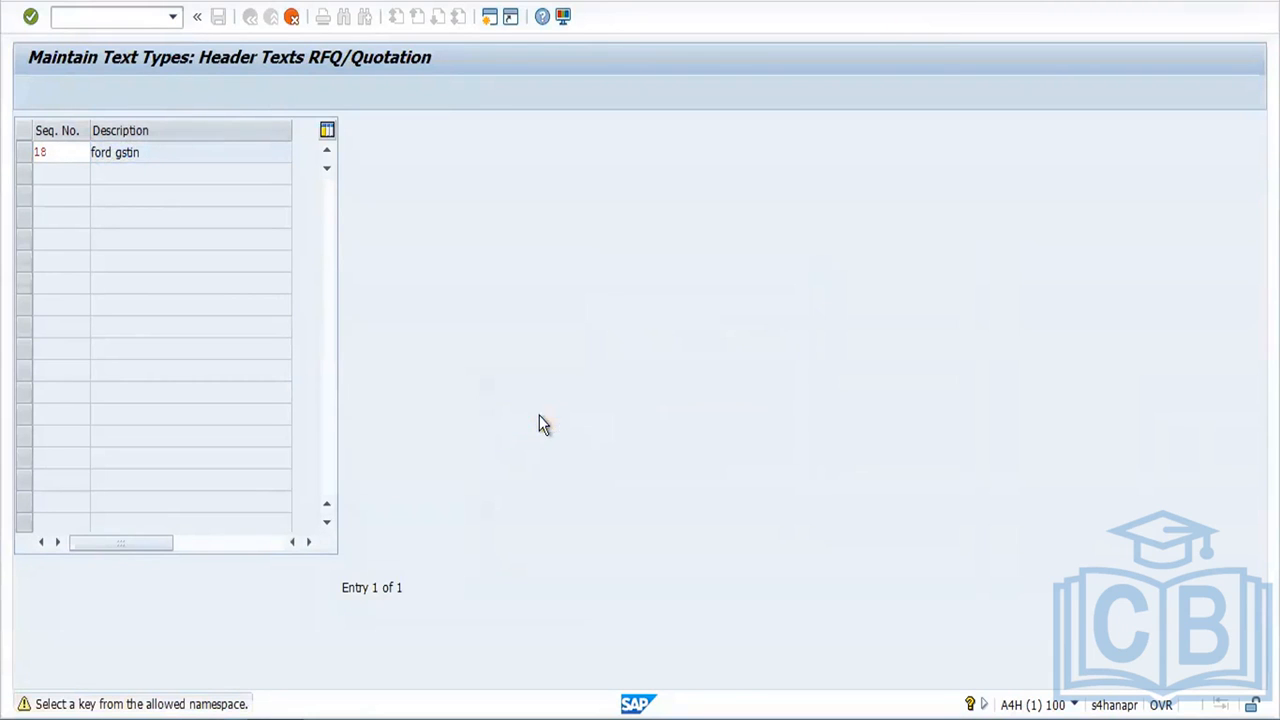
{"action": "key", "text": "Return"}
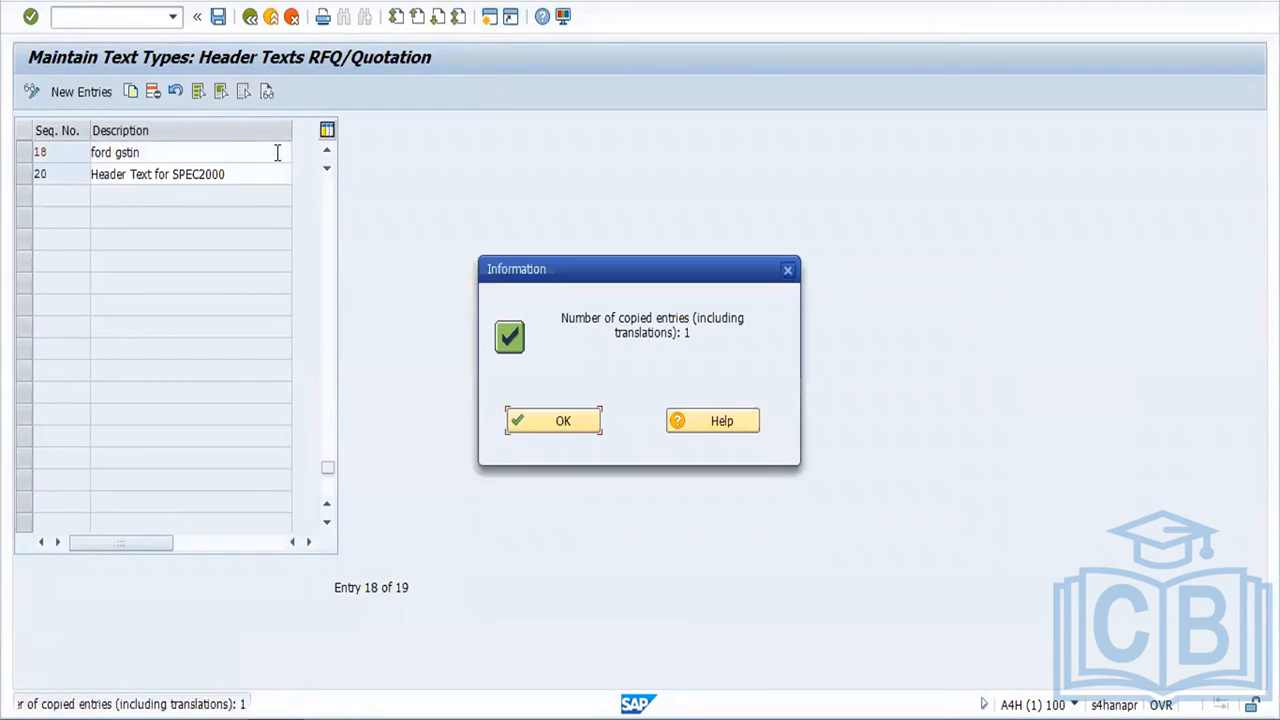
{"action": "left_click", "coordinate": [562, 421]}
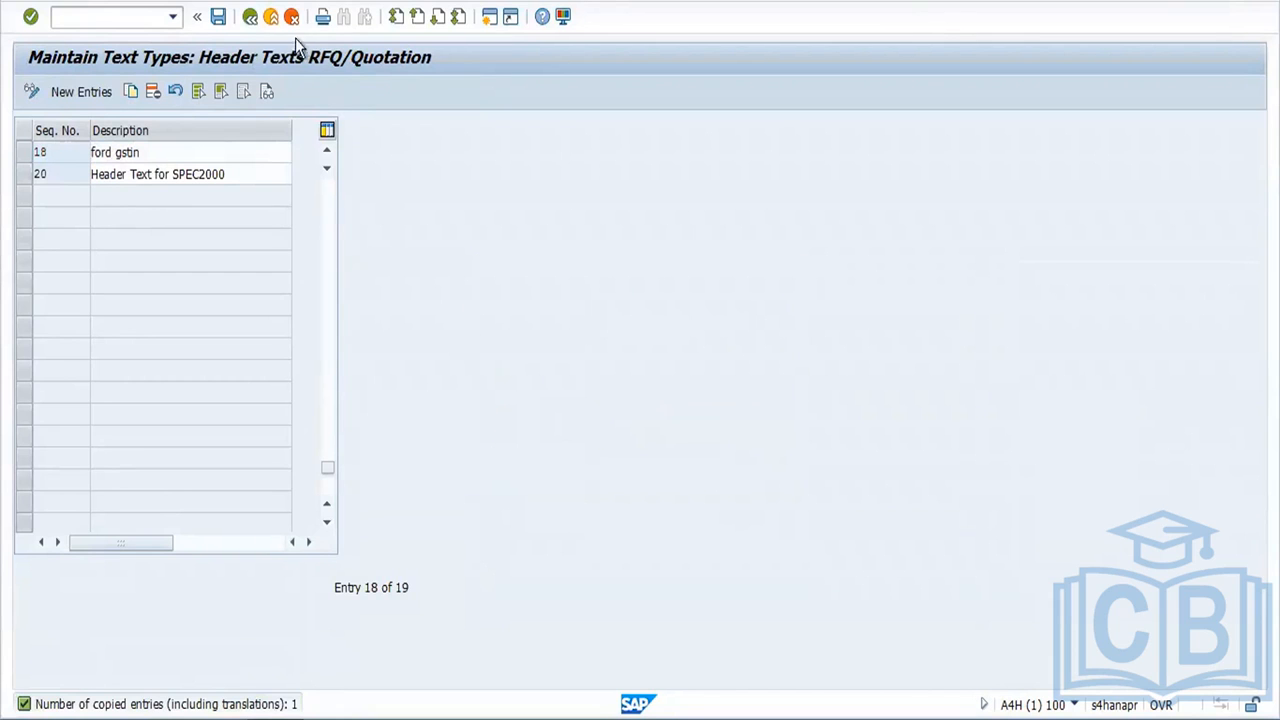
Step: Save the header text types, confirm the transport request and return to the implementation guide
{"action": "left_click", "coordinate": [218, 17]}
{"action": "left_click", "coordinate": [278, 316]}
{"action": "left_click", "coordinate": [541, 421]}
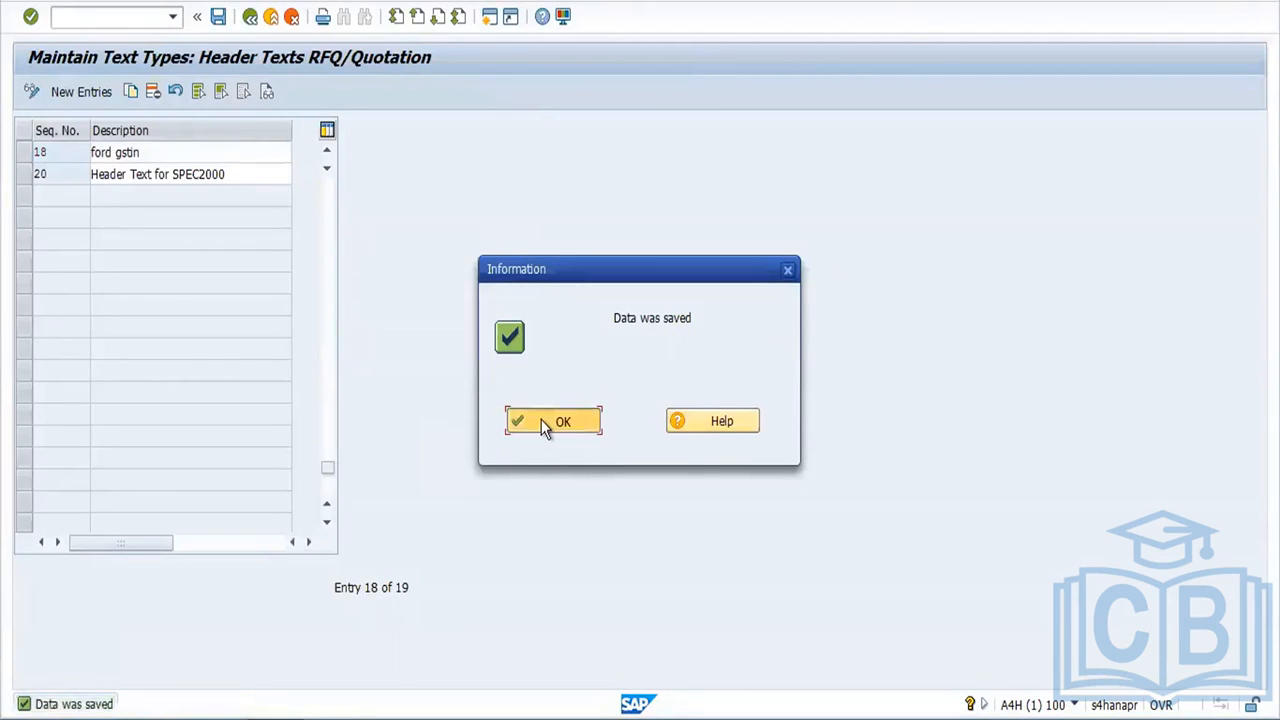
{"action": "left_click", "coordinate": [252, 18]}
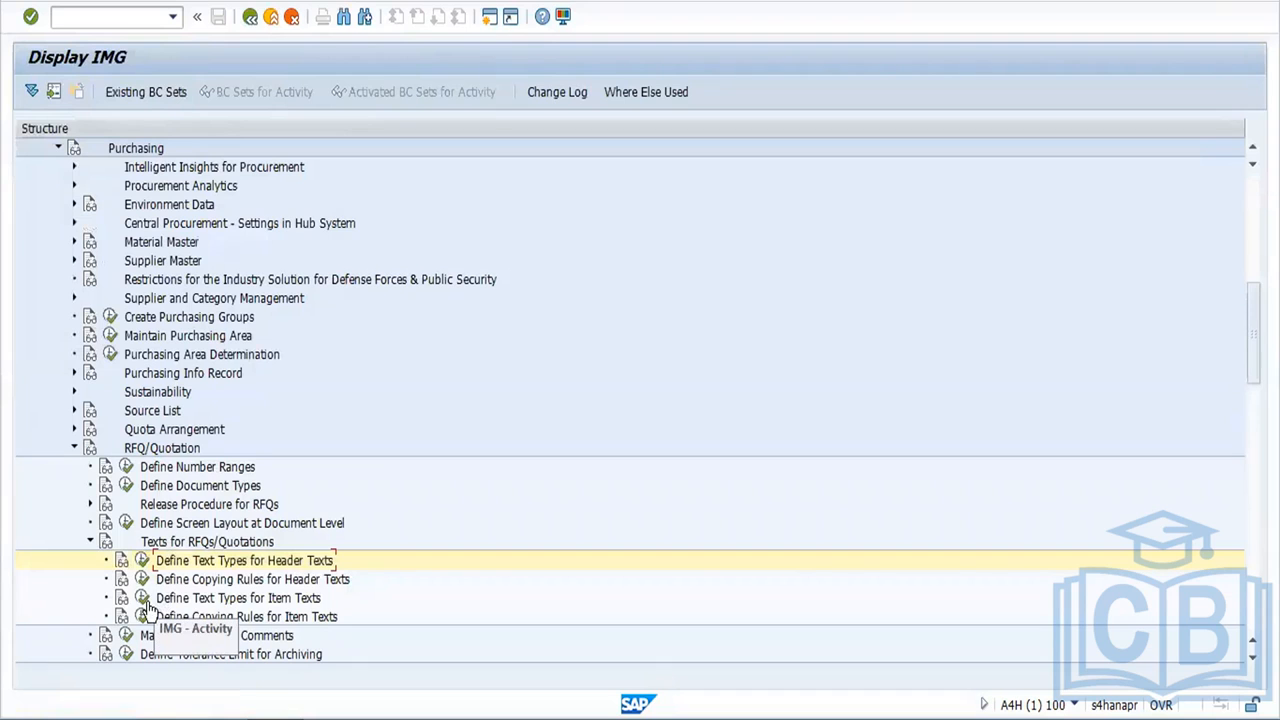
Step: Open the RFQ/Quotation item text types and enter a new text type F1 described as "ford gatin"
{"action": "left_click", "coordinate": [142, 599]}
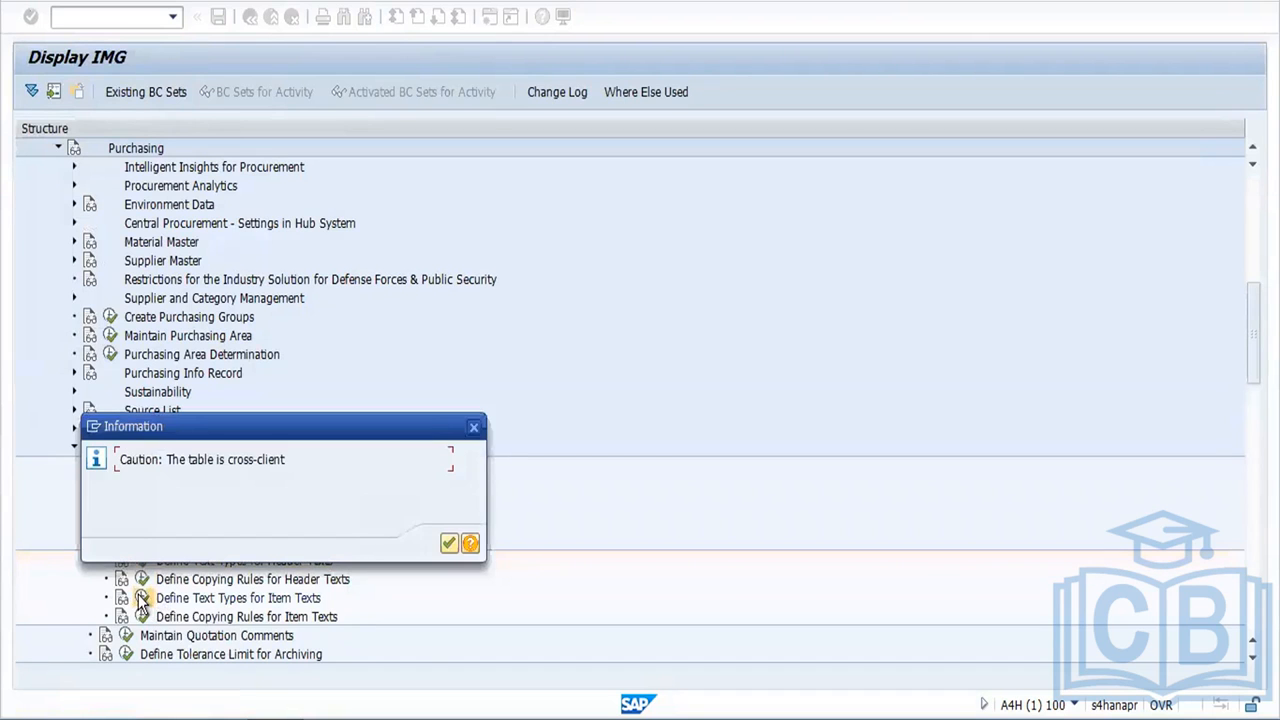
{"action": "left_click", "coordinate": [448, 543]}
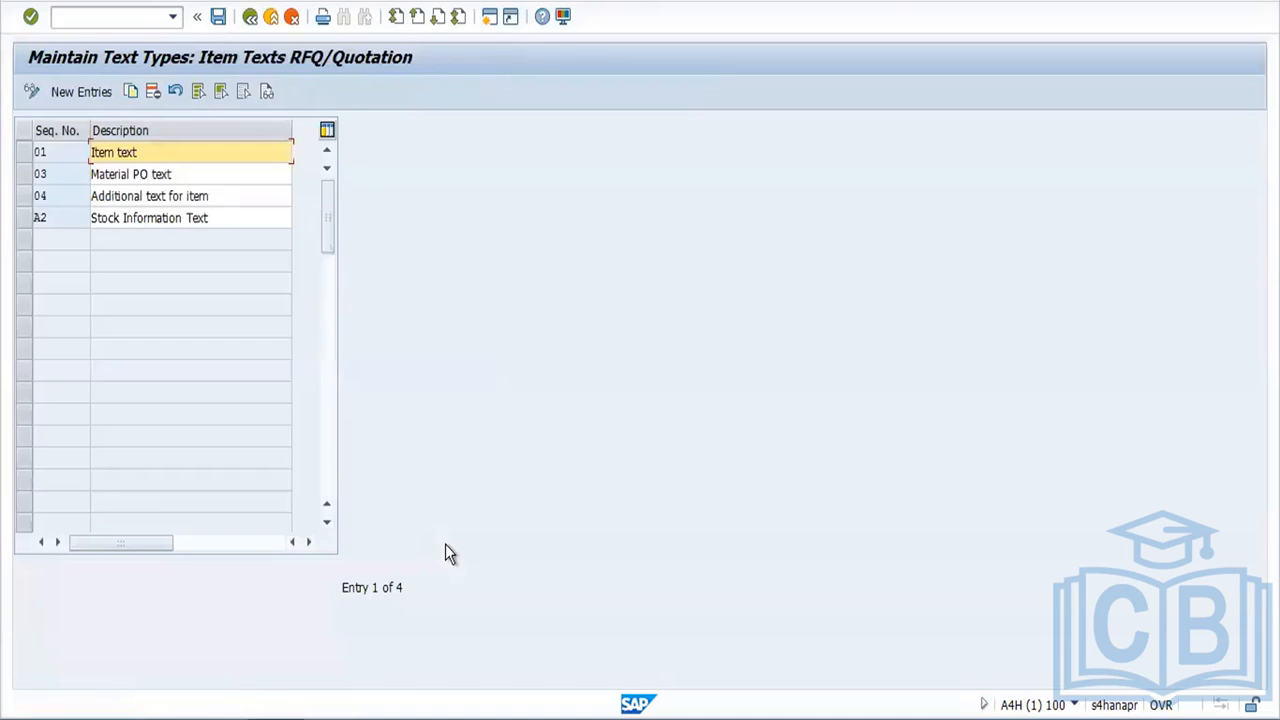
{"action": "left_click", "coordinate": [82, 92]}
{"action": "type", "text": "f1"}
{"action": "key", "text": "Tab"}
{"action": "type", "text": "g"}
{"action": "key", "text": "BackSpace"}
{"action": "type", "text": "f"}
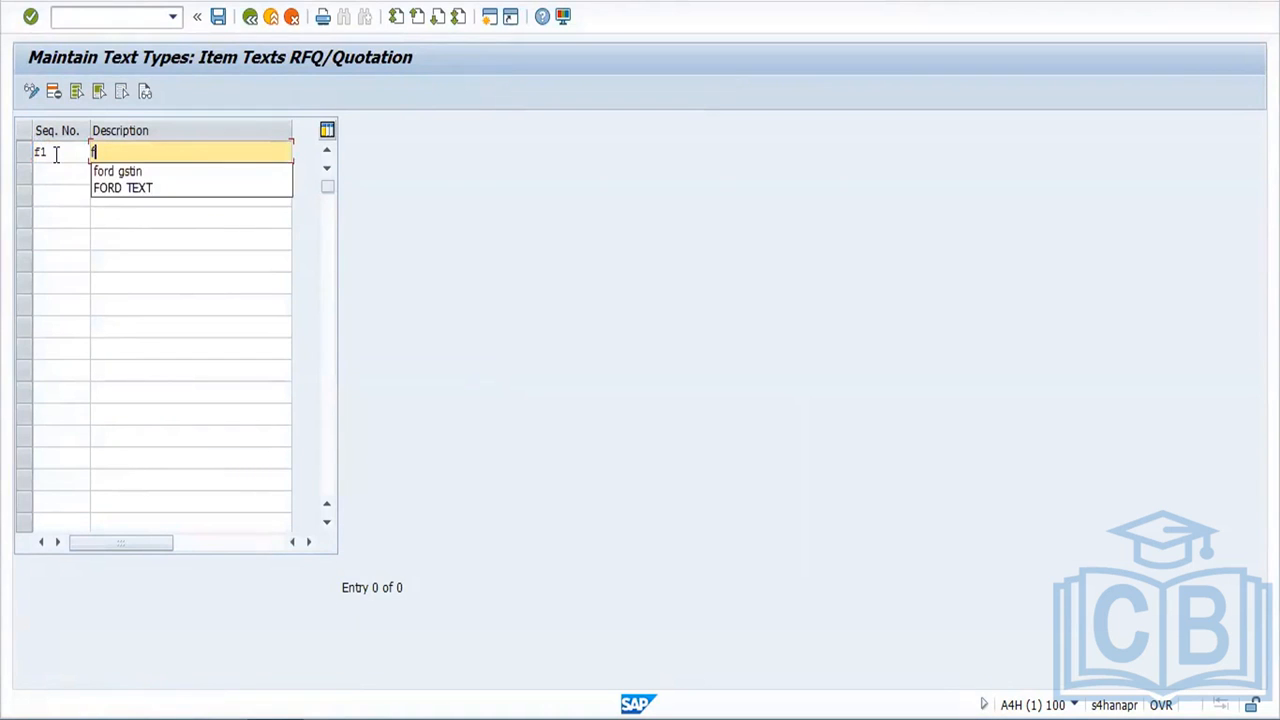
{"action": "type", "text": "ord gstin"}
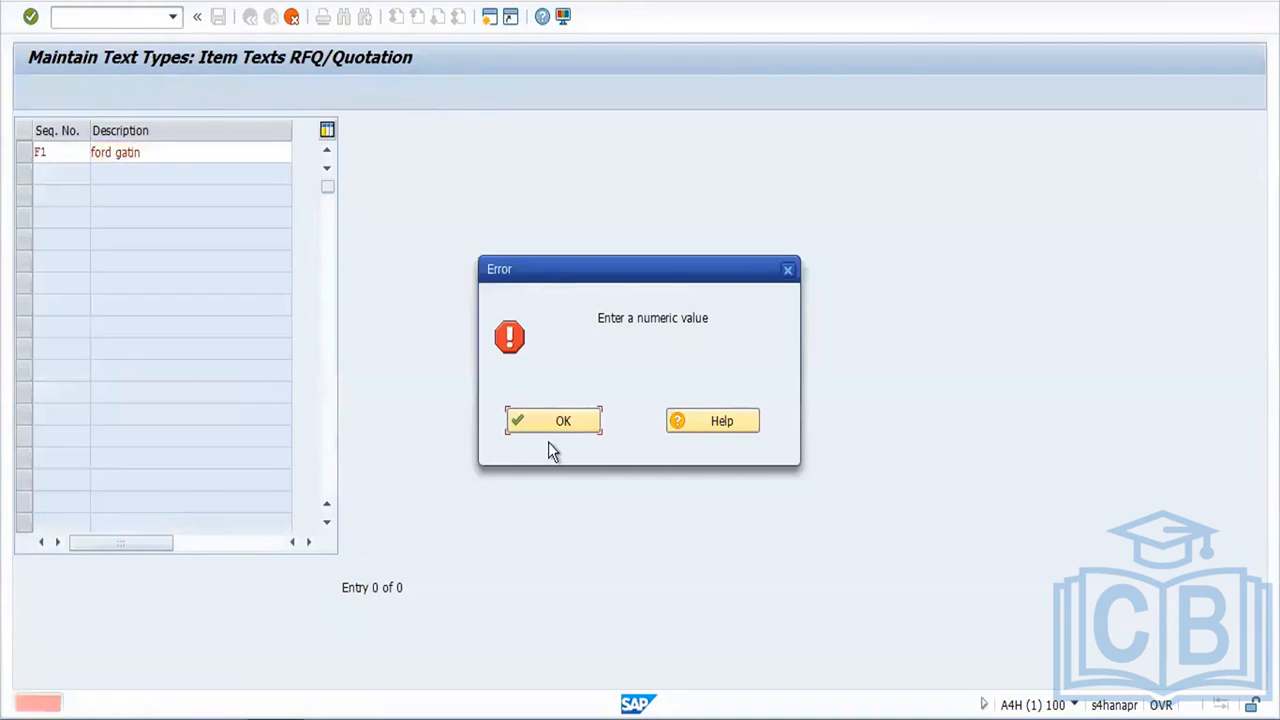
{"action": "left_click", "coordinate": [589, 424]}
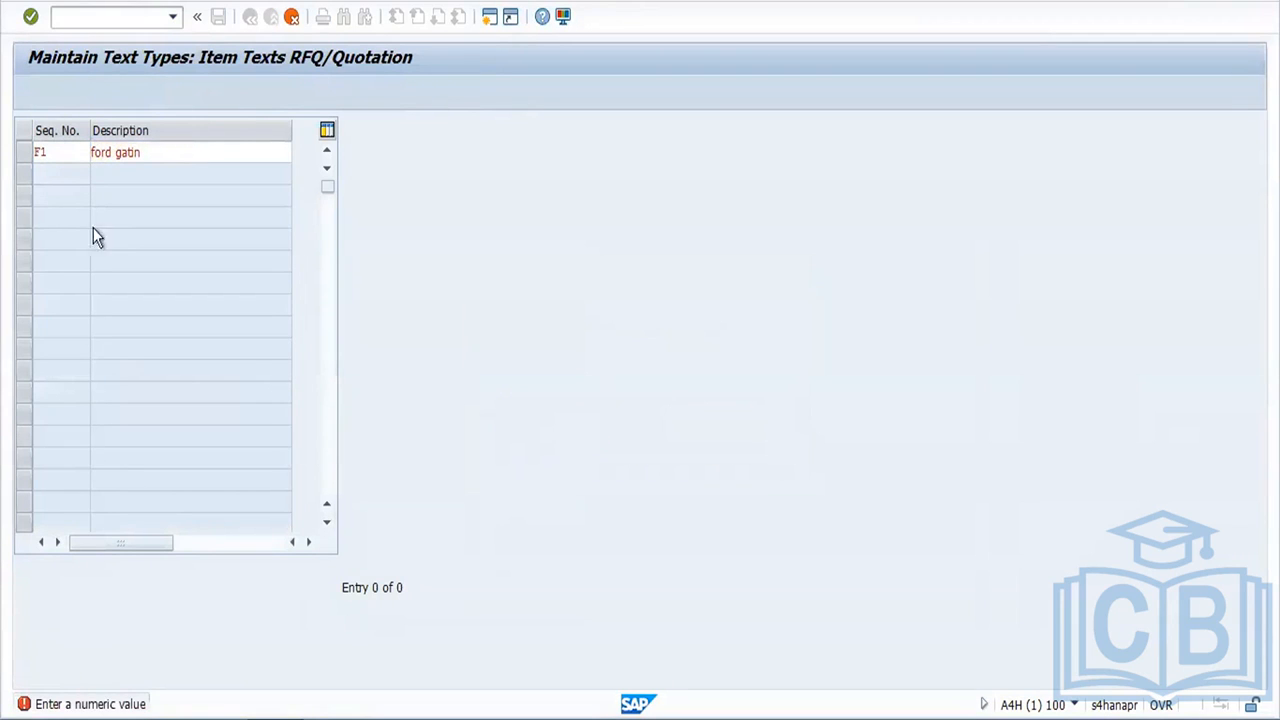
Step: Change the sequence number of the "ford gatin" item text type to 10 and accept the entry
{"action": "double_click", "coordinate": [57, 151]}
{"action": "key", "text": "BackSpace"}
{"action": "type", "text": "10"}
{"action": "key", "text": "Return"}
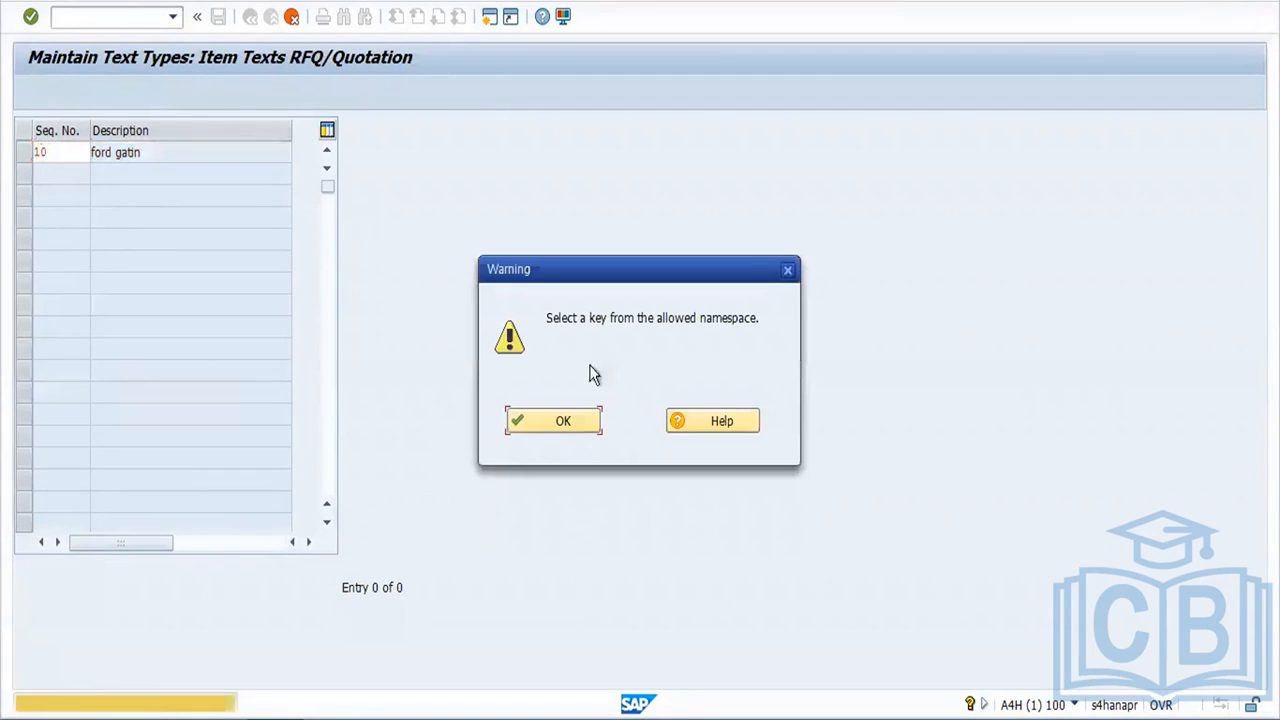
{"action": "left_click", "coordinate": [563, 420]}
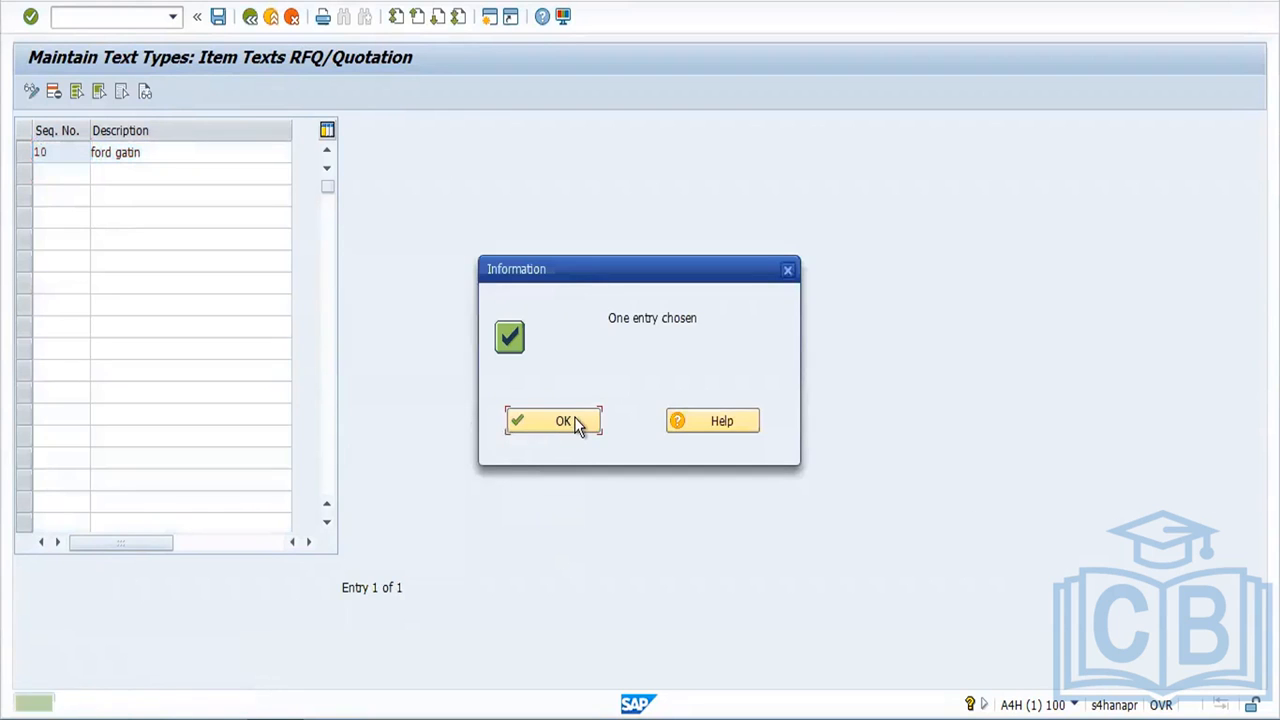
{"action": "left_click", "coordinate": [574, 420]}
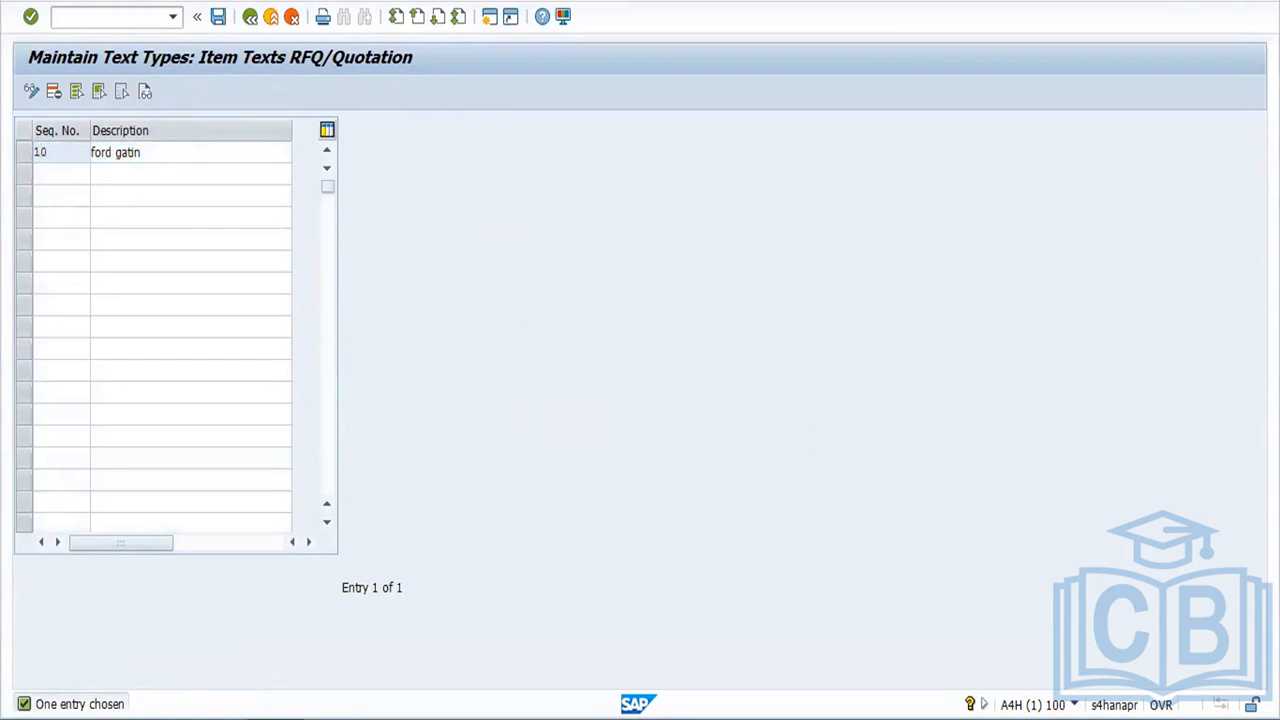
Step: Save the item text types under the proposed workbench request and return to the implementation guide
{"action": "left_click", "coordinate": [220, 18]}
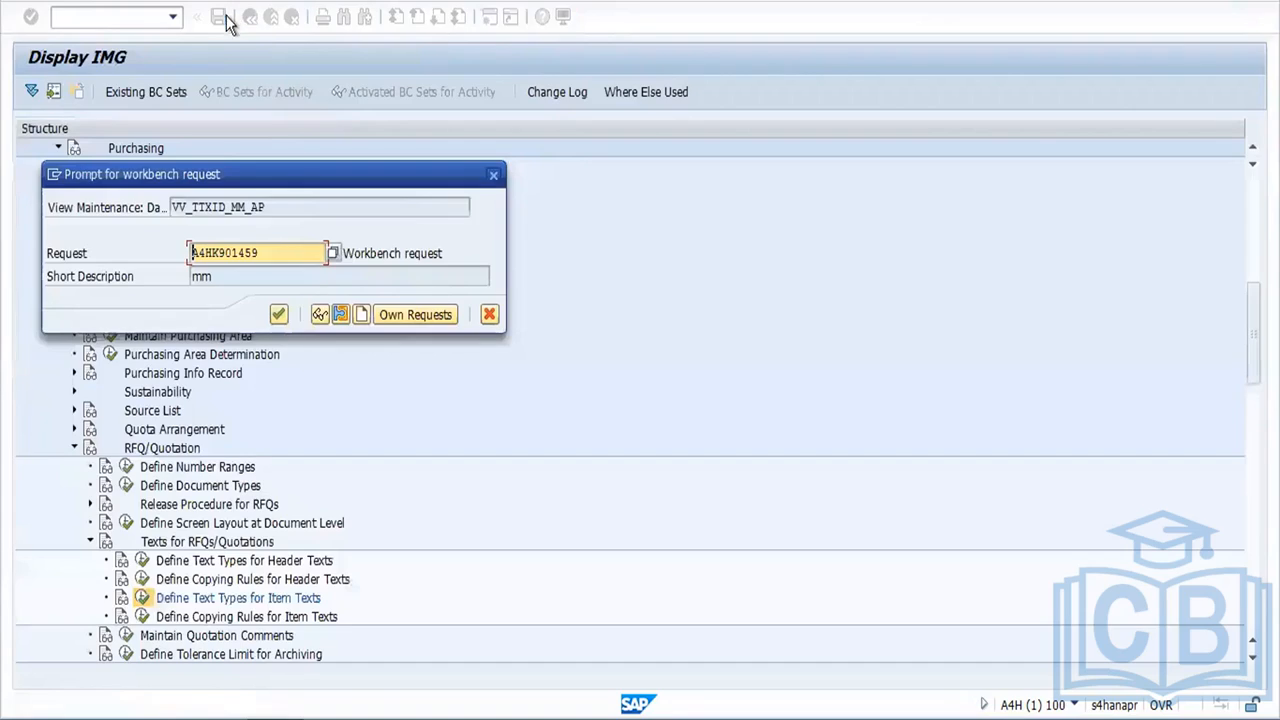
{"action": "left_click", "coordinate": [278, 314]}
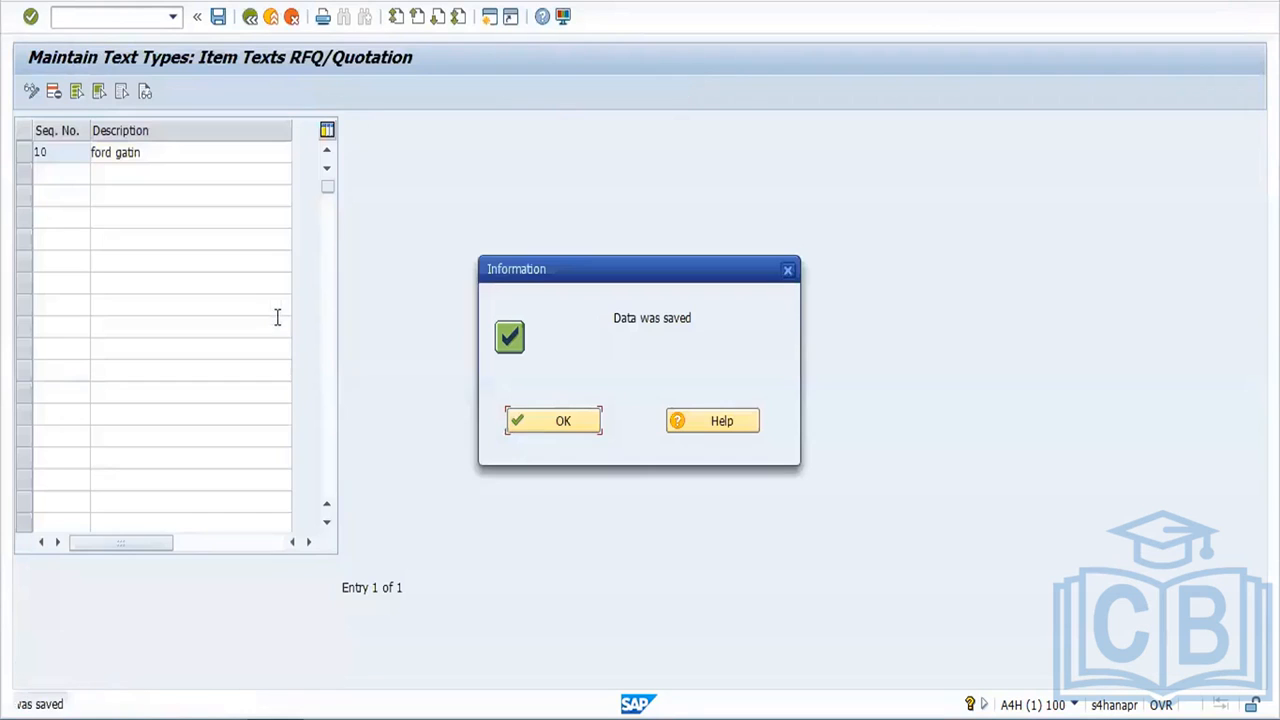
{"action": "left_click", "coordinate": [563, 422]}
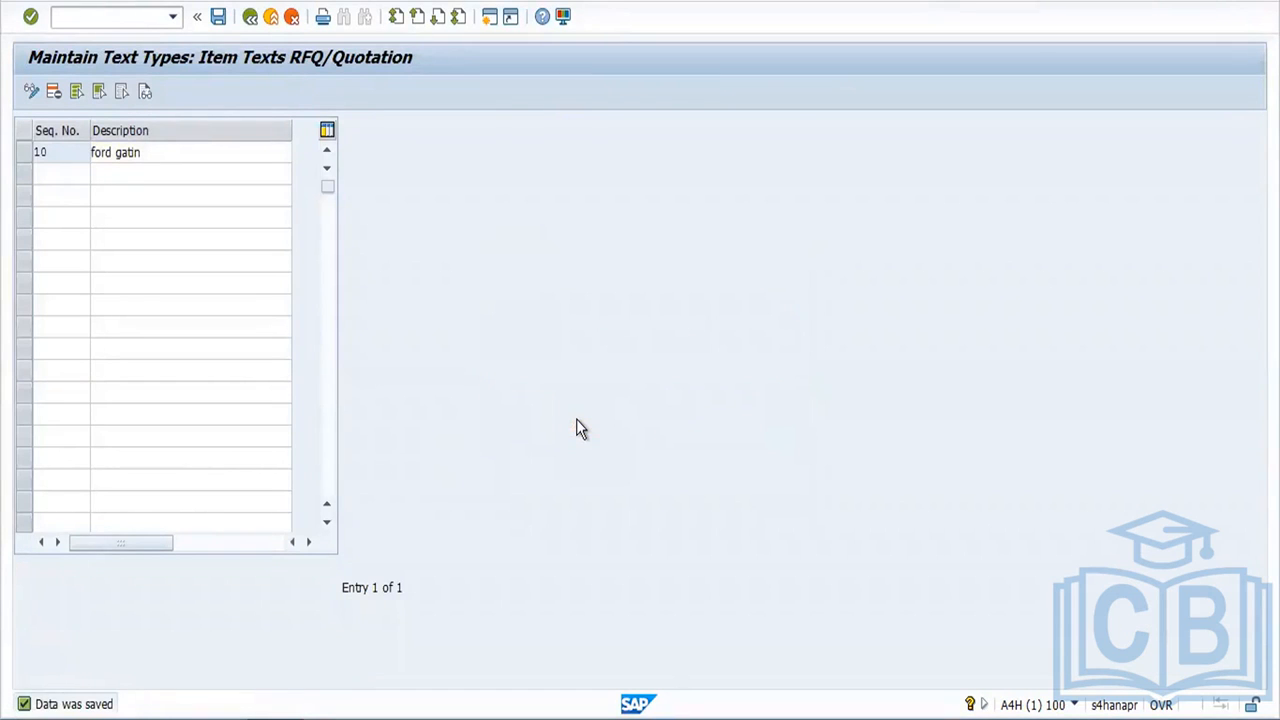
{"action": "left_click", "coordinate": [251, 17]}
{"action": "left_click", "coordinate": [252, 18]}
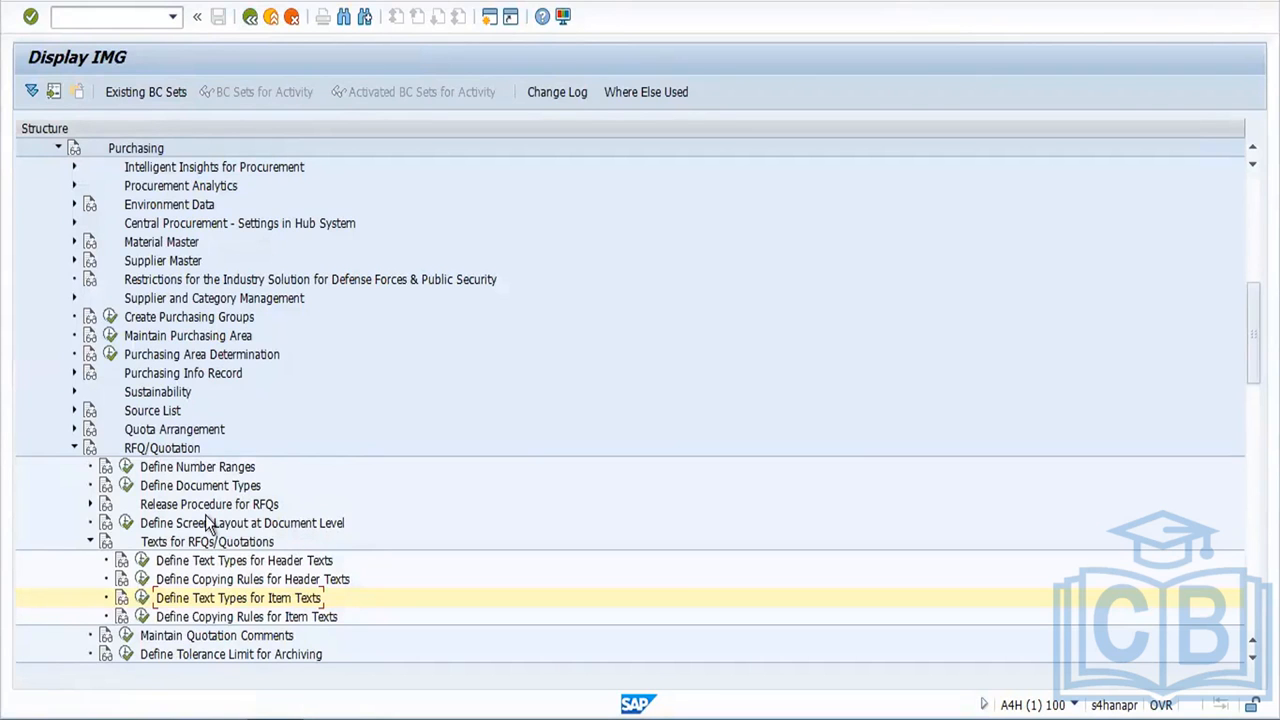
Step: Check the internal comments maintained for quotations and leave the implementation guide for the SAP Easy Access screen
{"action": "left_click", "coordinate": [126, 636]}
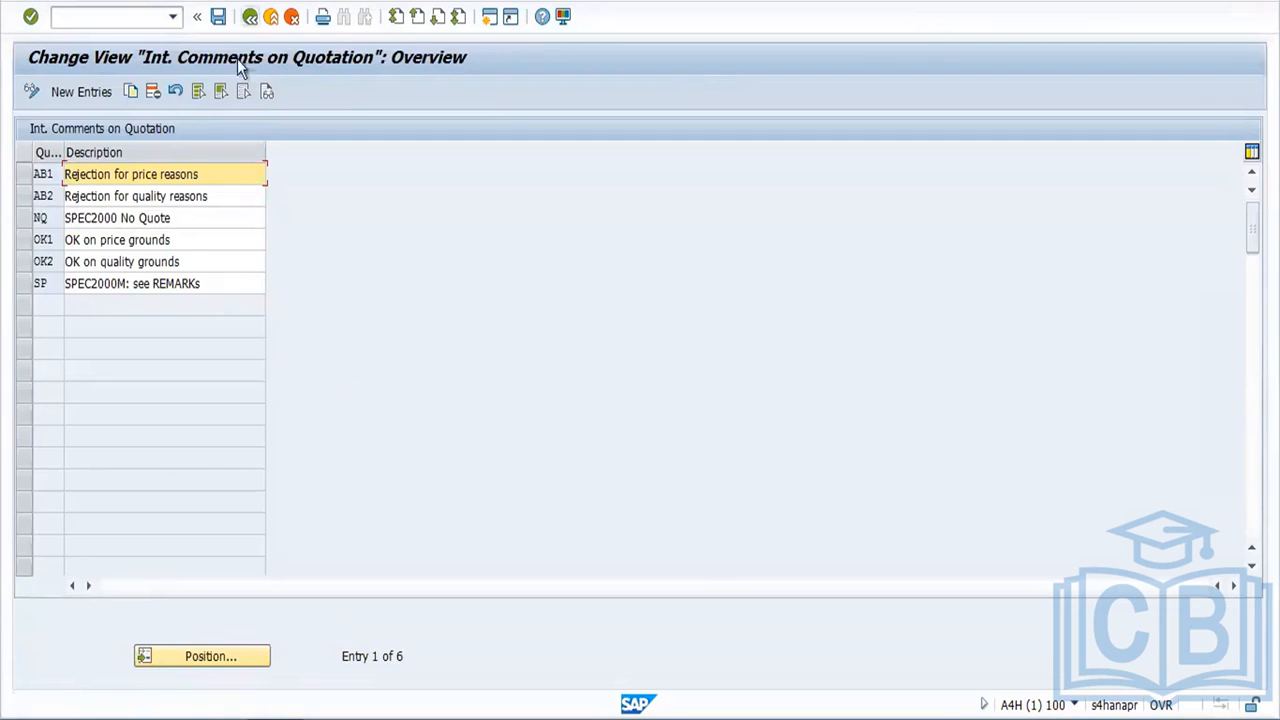
{"action": "left_click", "coordinate": [250, 17]}
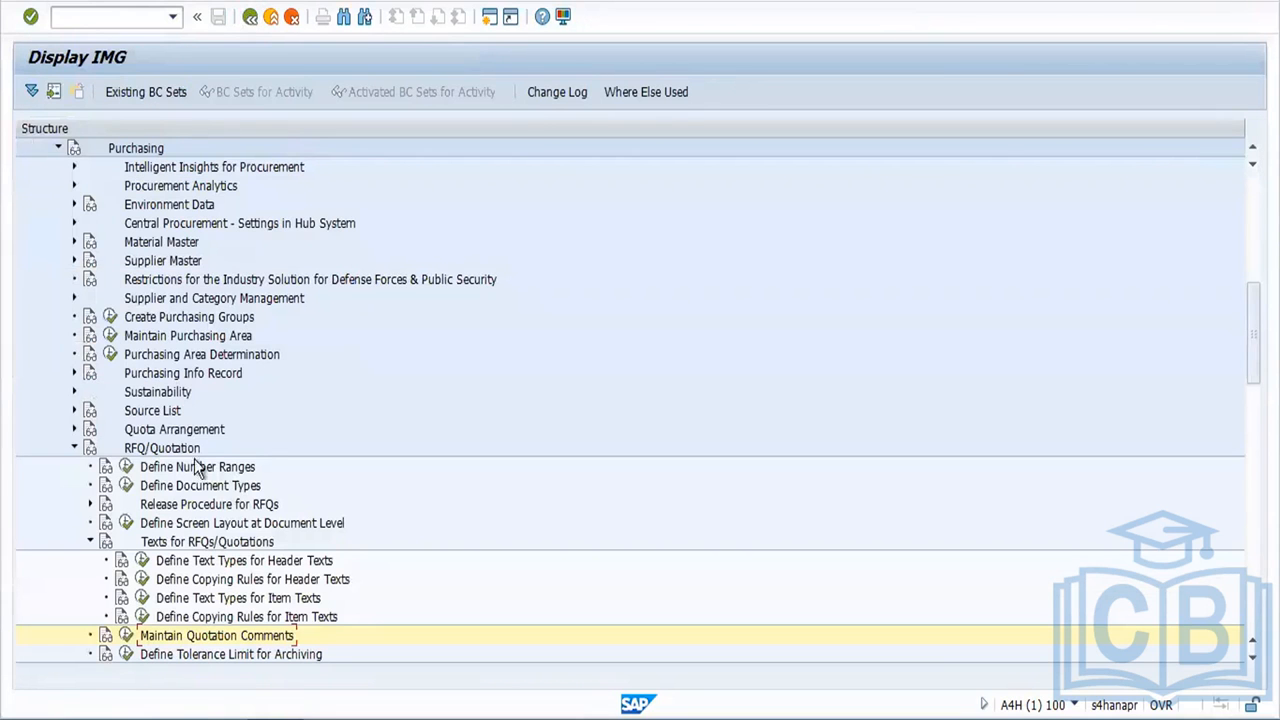
{"action": "left_click", "coordinate": [250, 18]}
{"action": "left_click", "coordinate": [250, 17]}
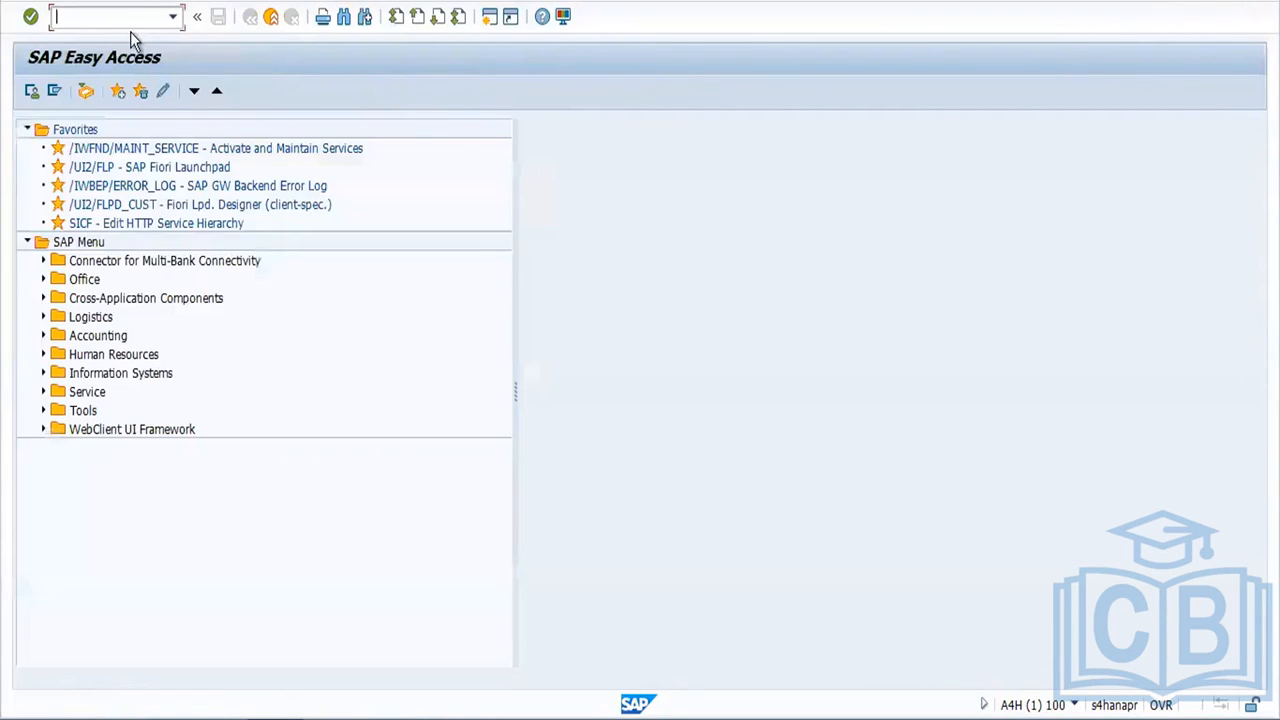
Step: Start RFQ creation with transaction ME41 and set the RFQ type to FAN
{"action": "type", "text": "me41"}
{"action": "key", "text": "Return"}
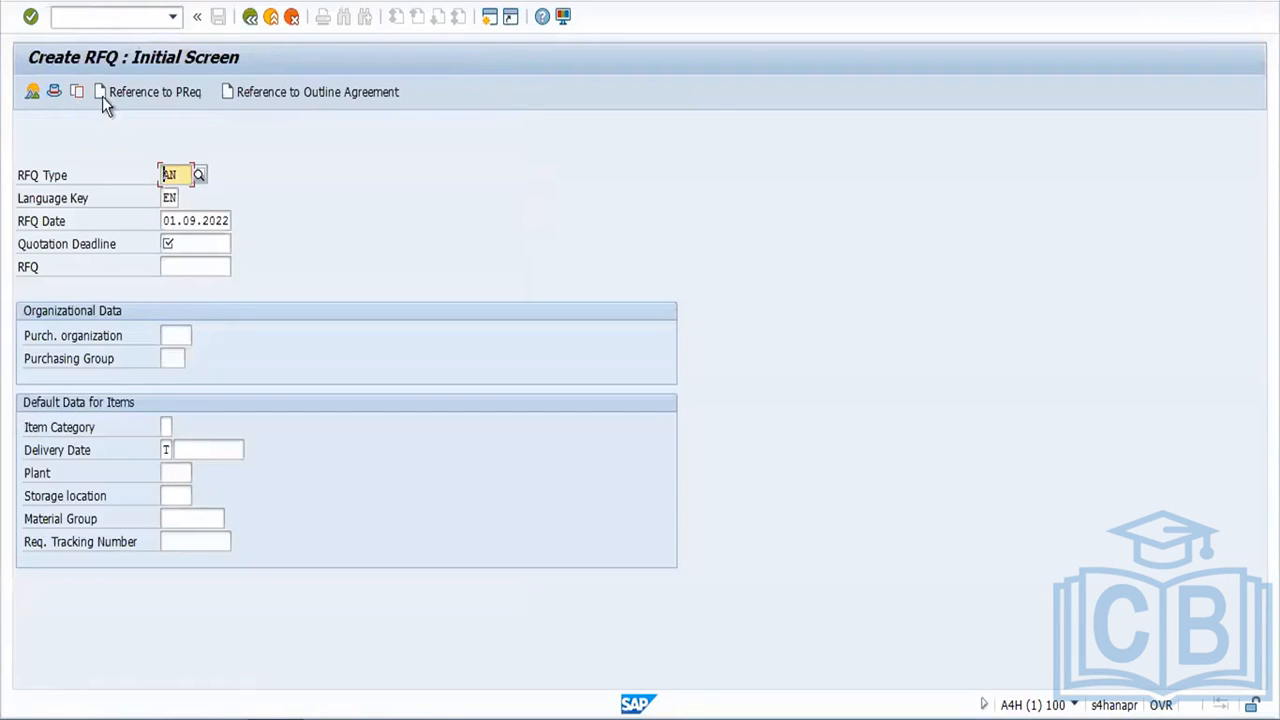
{"action": "left_click_drag", "start_coordinate": [178, 178], "coordinate": [123, 190]}
{"action": "left_click", "coordinate": [123, 190]}
{"action": "key", "text": "BackSpace"}
{"action": "type", "text": "fan"}
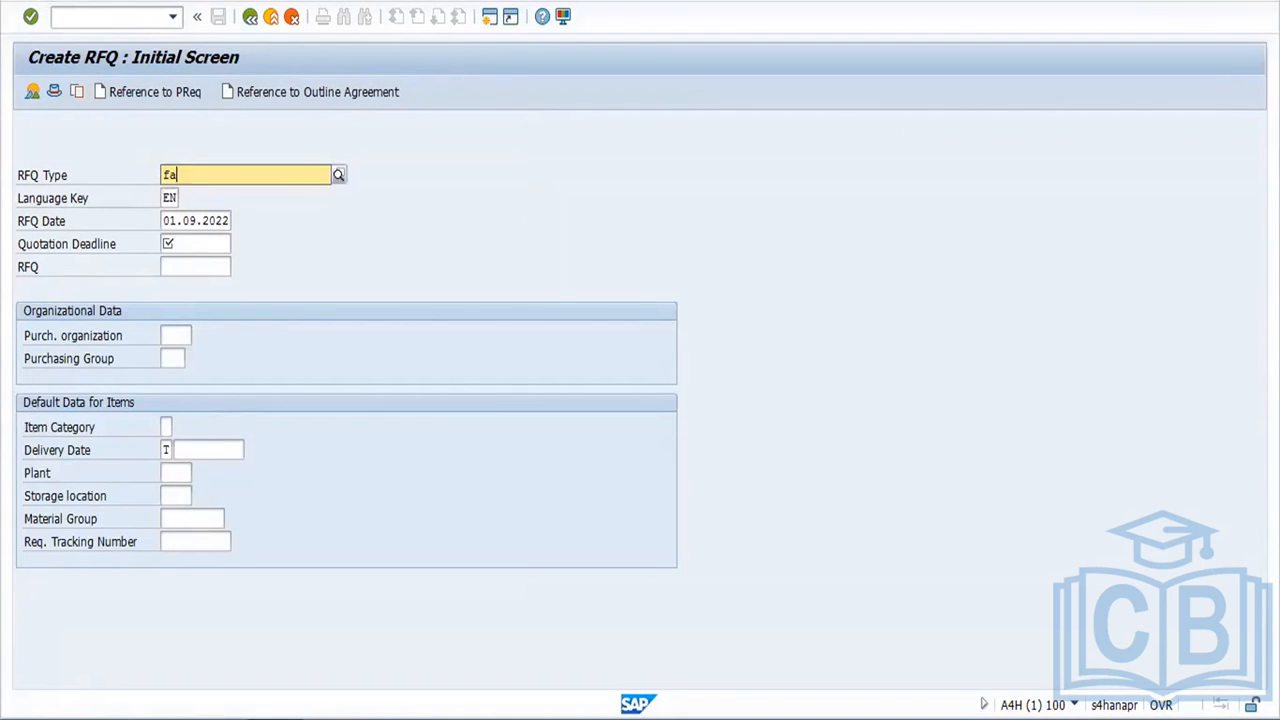
{"action": "key", "text": "Tab"}
{"action": "key", "text": "Tab"}
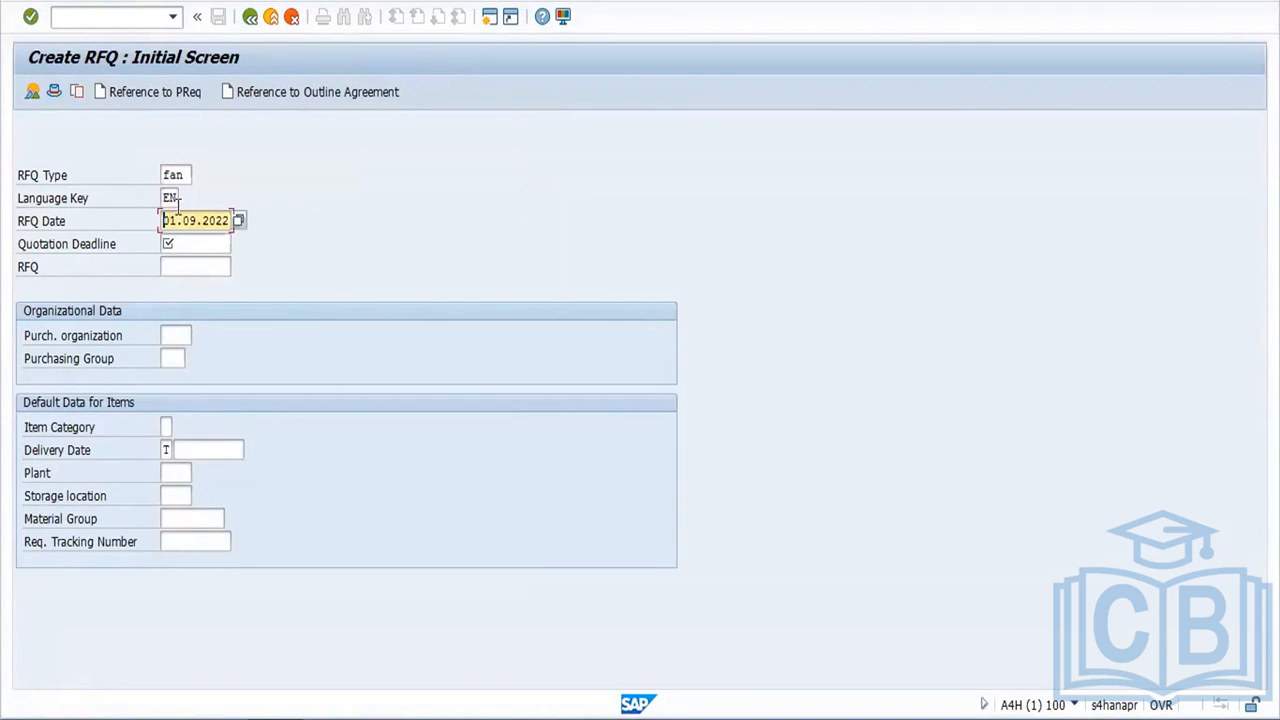
Step: Set the quotation deadline to 09.09.2022 and the purchasing organization to FORD
{"action": "left_click_drag", "start_coordinate": [183, 220], "coordinate": [230, 220]}
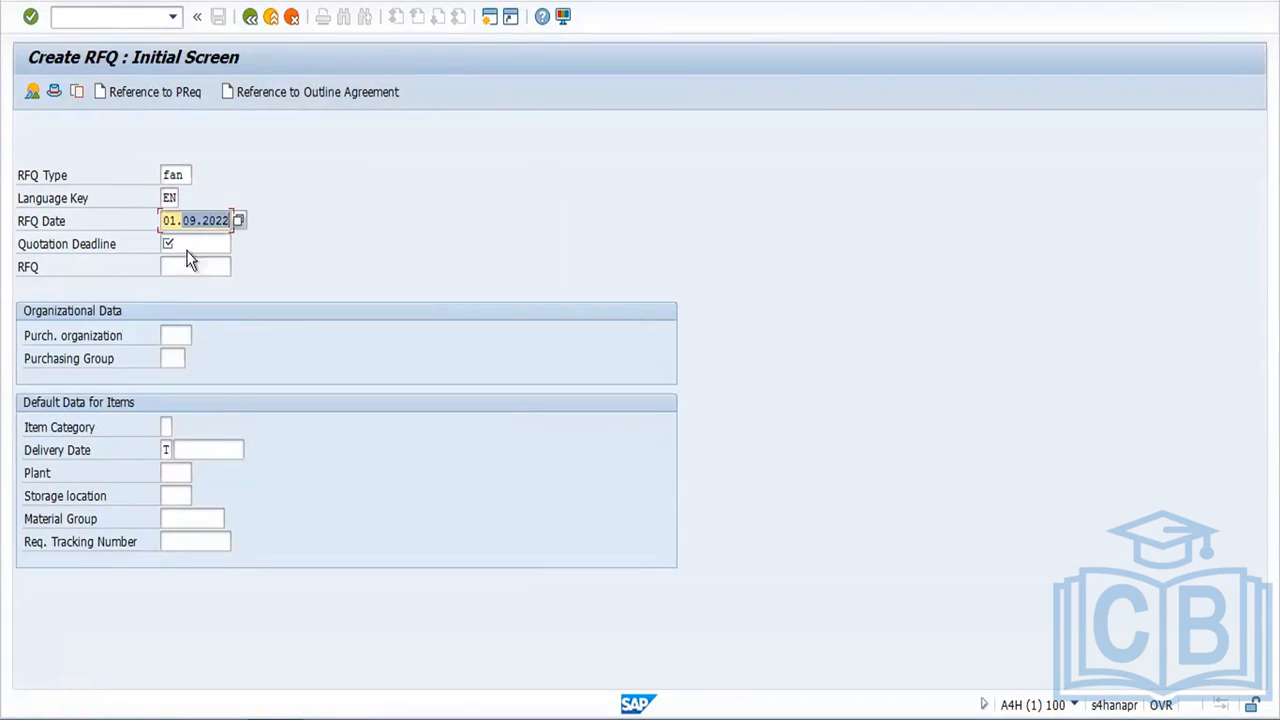
{"action": "left_click", "coordinate": [197, 244]}
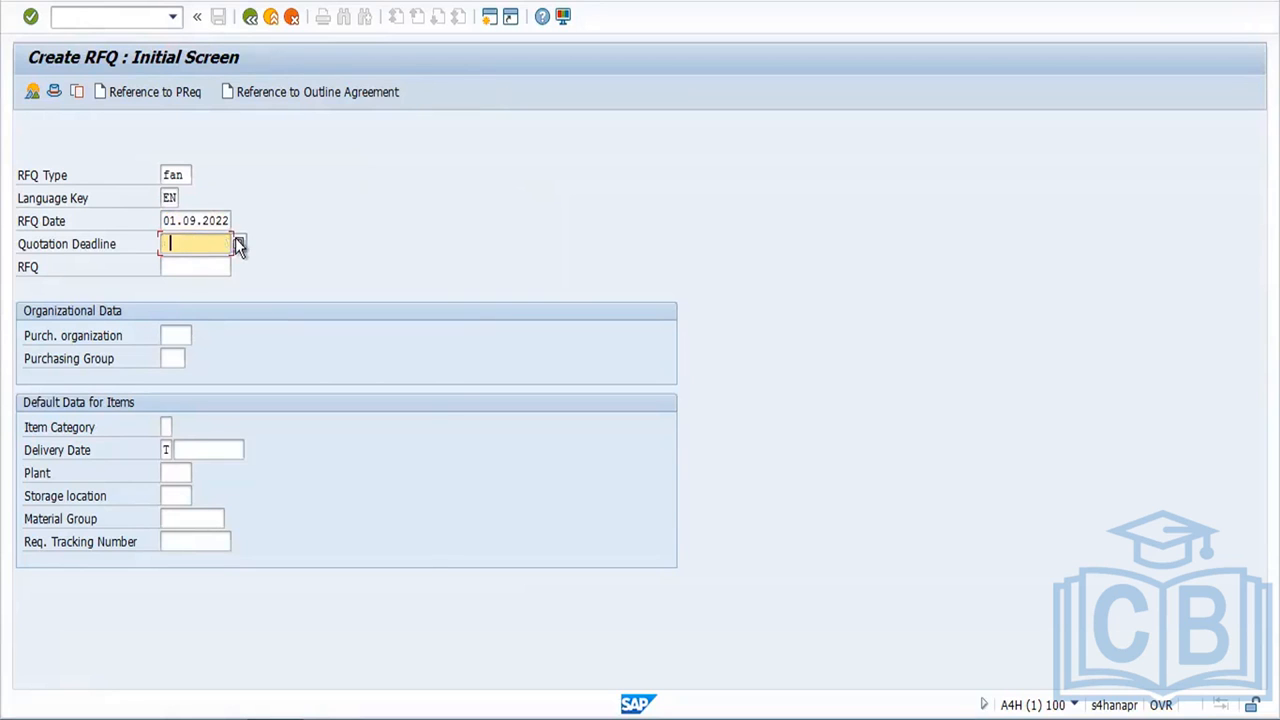
{"action": "left_click", "coordinate": [238, 245]}
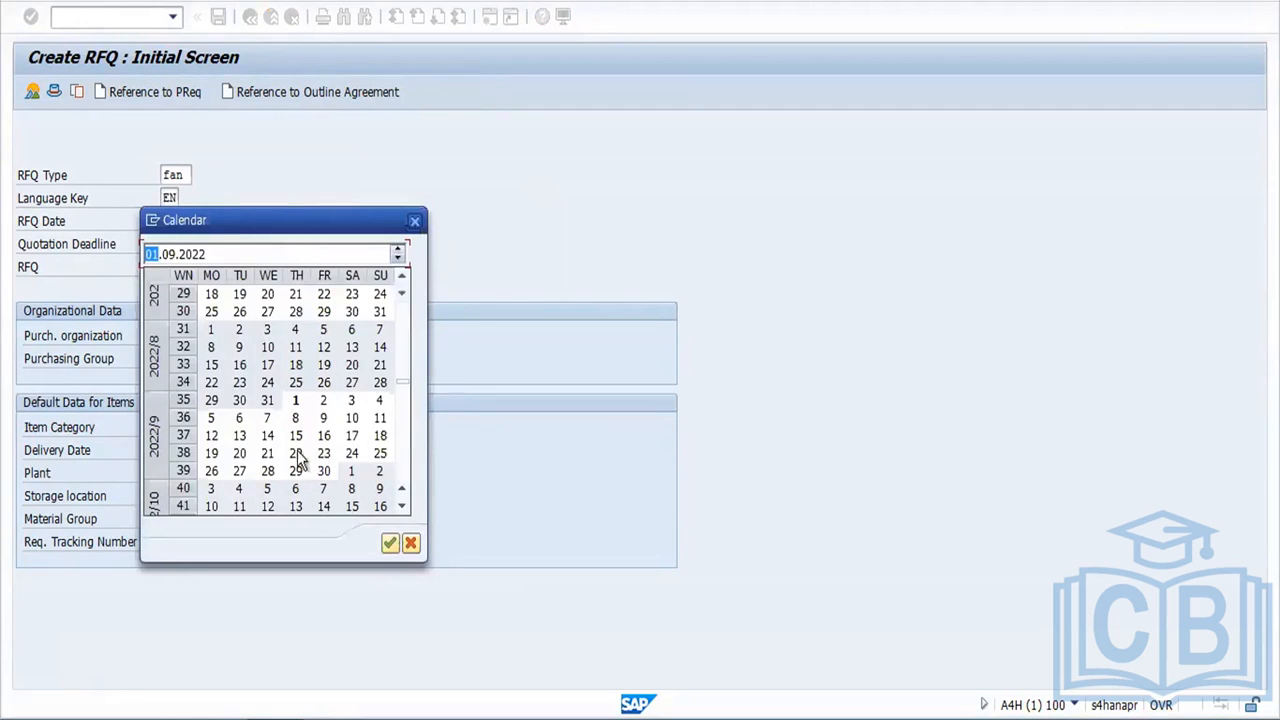
{"action": "double_click", "coordinate": [325, 419]}
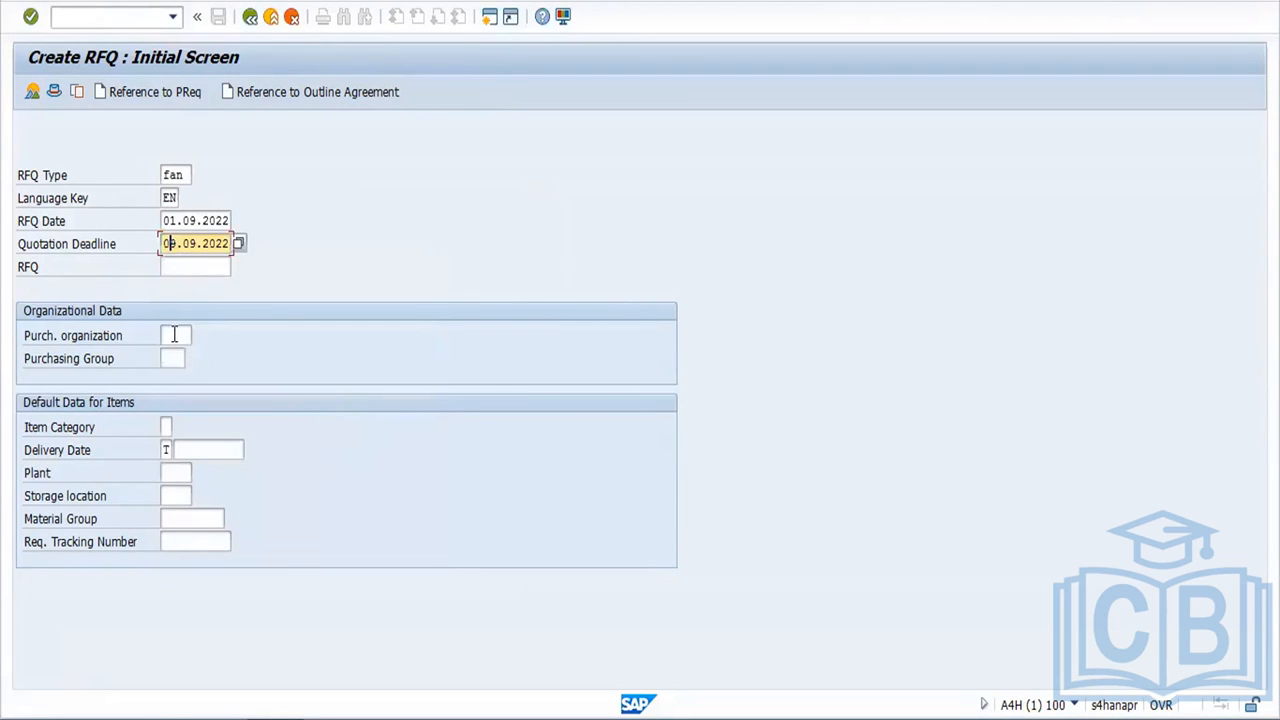
{"action": "left_click", "coordinate": [173, 335]}
{"action": "type", "text": "ford"}
{"action": "key", "text": "Tab"}
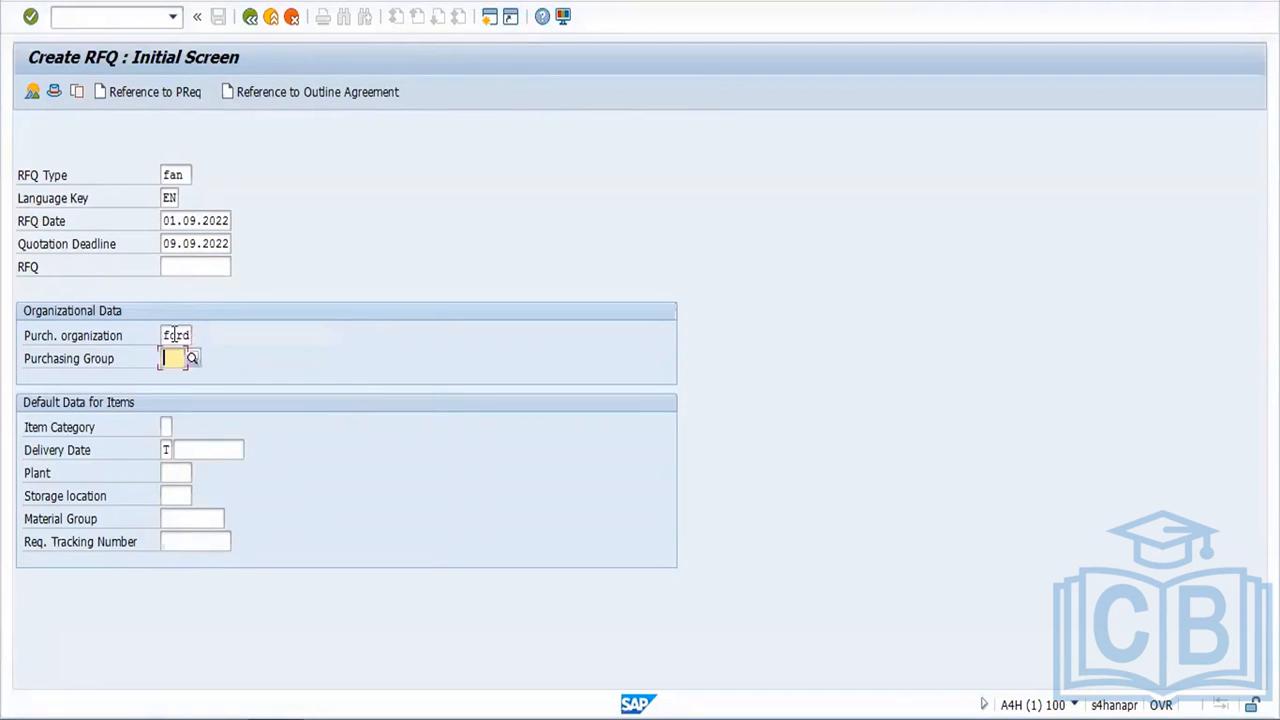
{"action": "type", "text": "for"}
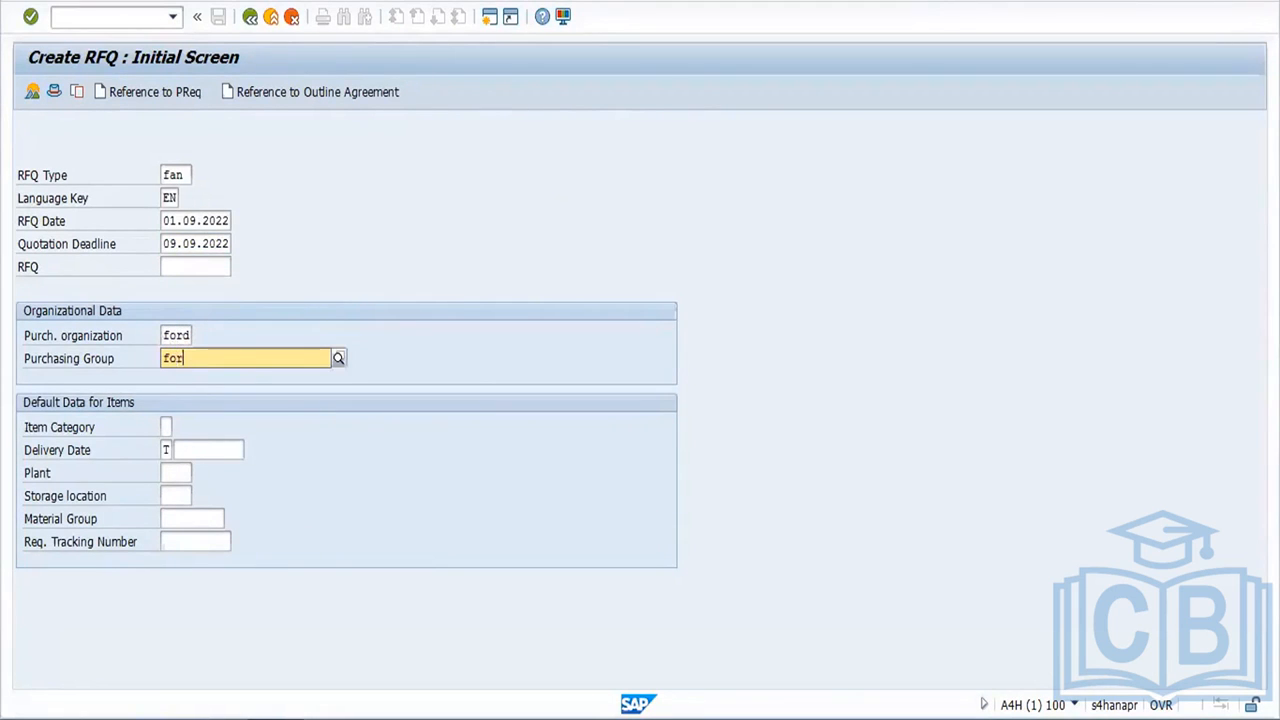
{"action": "key", "text": "BackSpace"}
{"action": "key", "text": "BackSpace"}
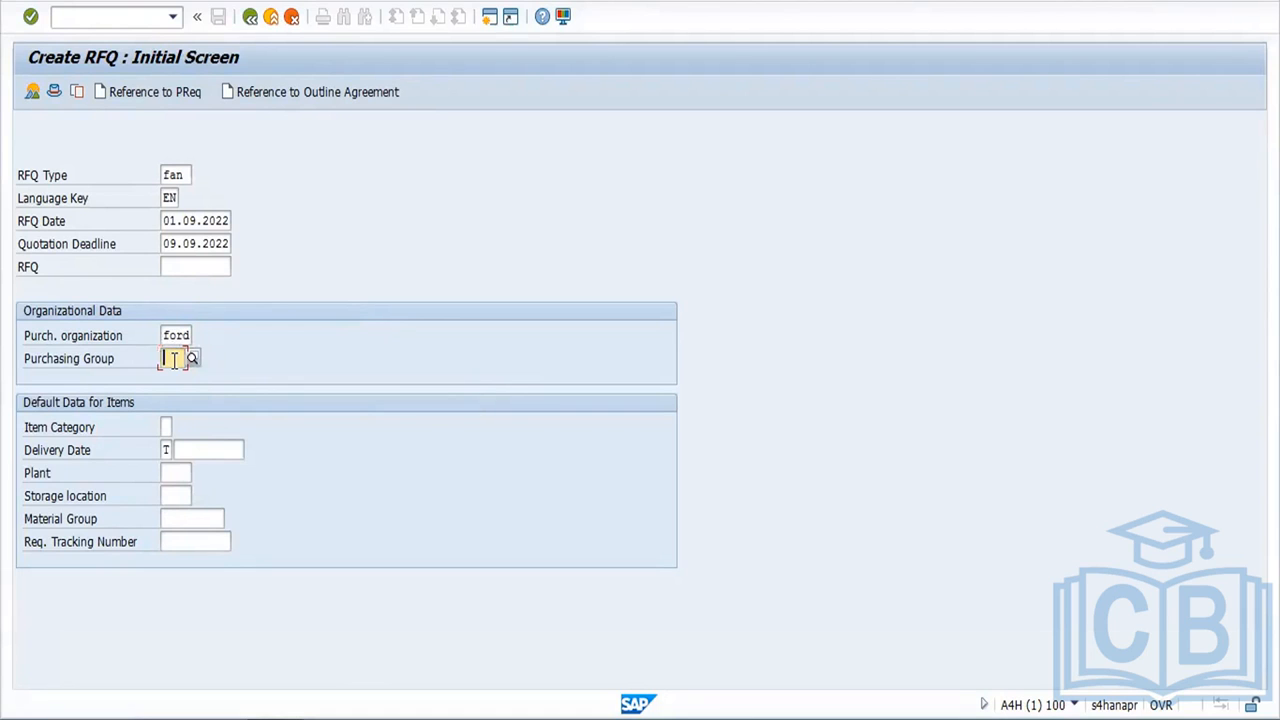
{"action": "type", "text": "fop"}
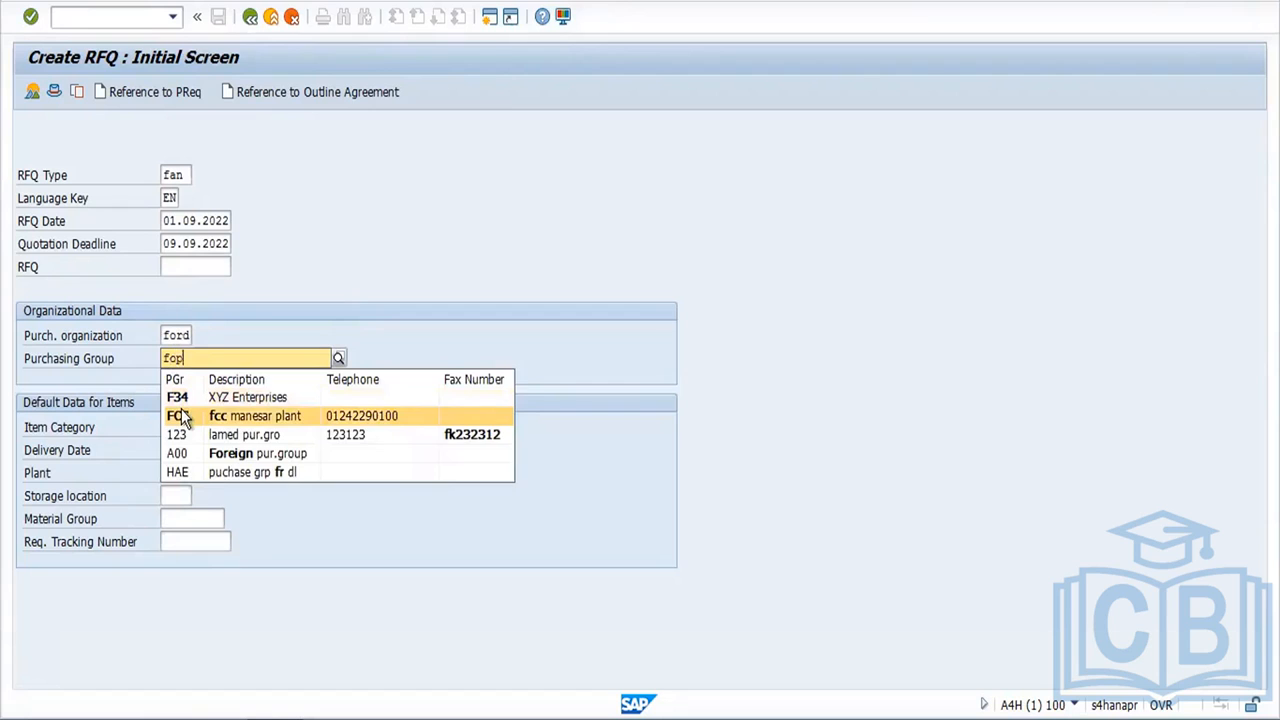
{"action": "key", "text": "BackSpace"}
{"action": "key", "text": "BackSpace"}
{"action": "type", "text": "po"}
{"action": "key", "text": "BackSpace"}
{"action": "key", "text": "BackSpace"}
{"action": "key", "text": "BackSpace"}
Step: Choose purchasing group F34 for the RFQ and continue to the item overview
{"action": "type", "text": "f"}
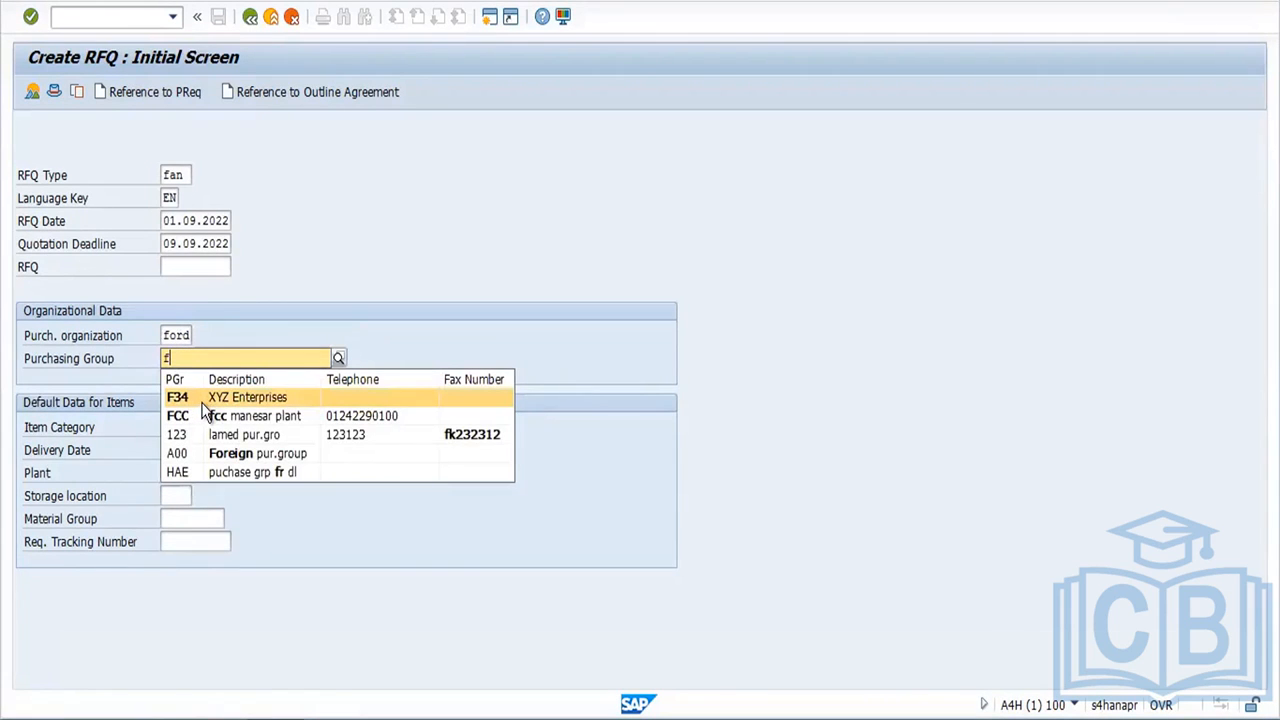
{"action": "left_click", "coordinate": [201, 400]}
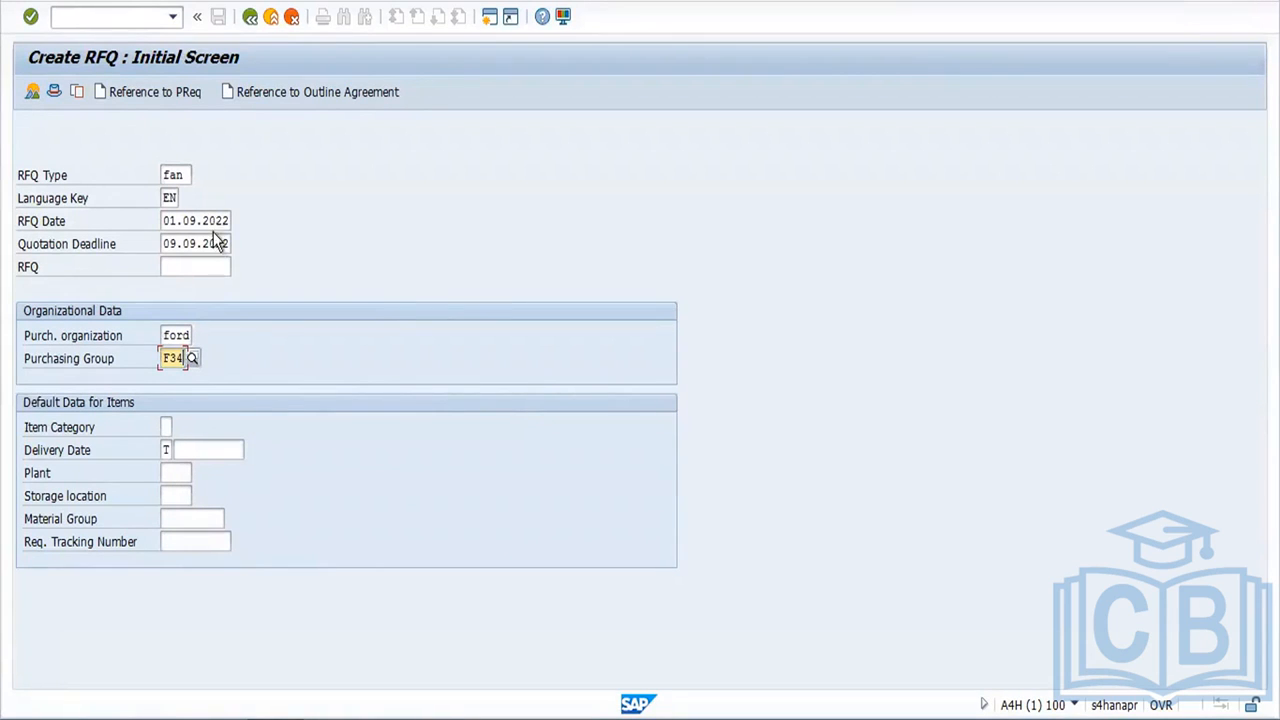
{"action": "key", "text": "Return"}
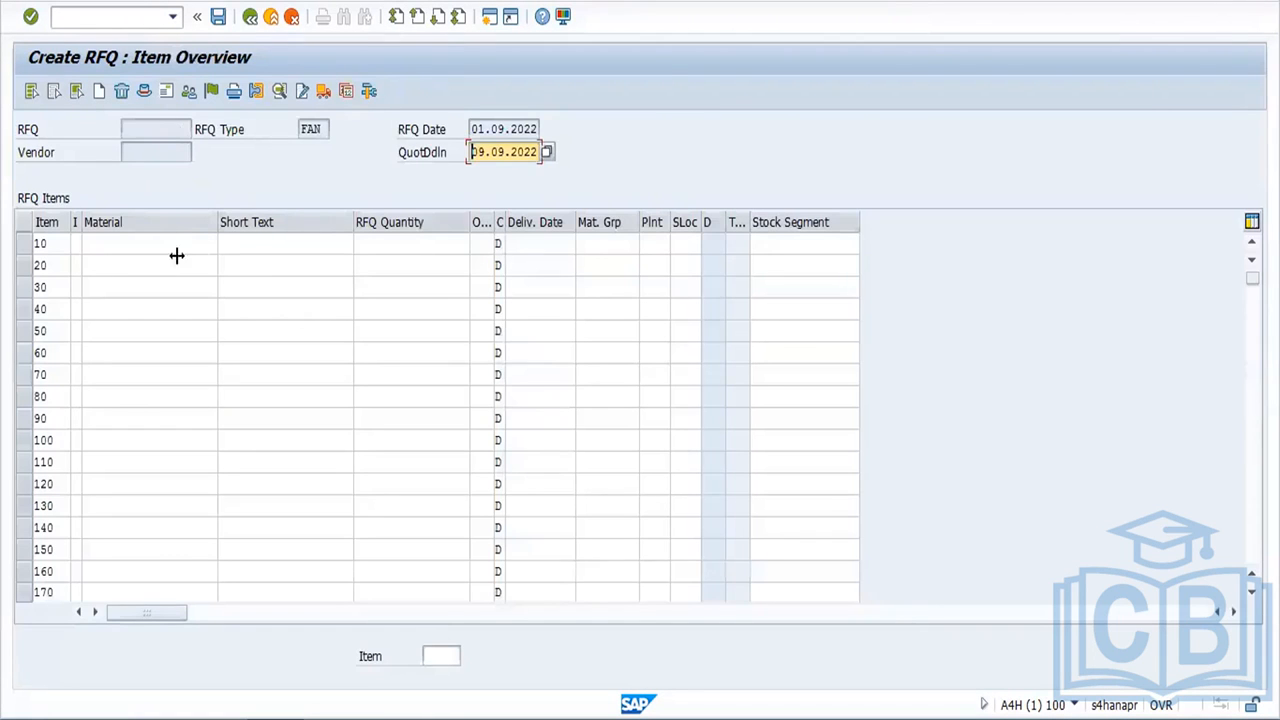
Step: Open a new session and list the materials of plant FORD with transaction MM60
{"action": "left_click", "coordinate": [172, 246]}
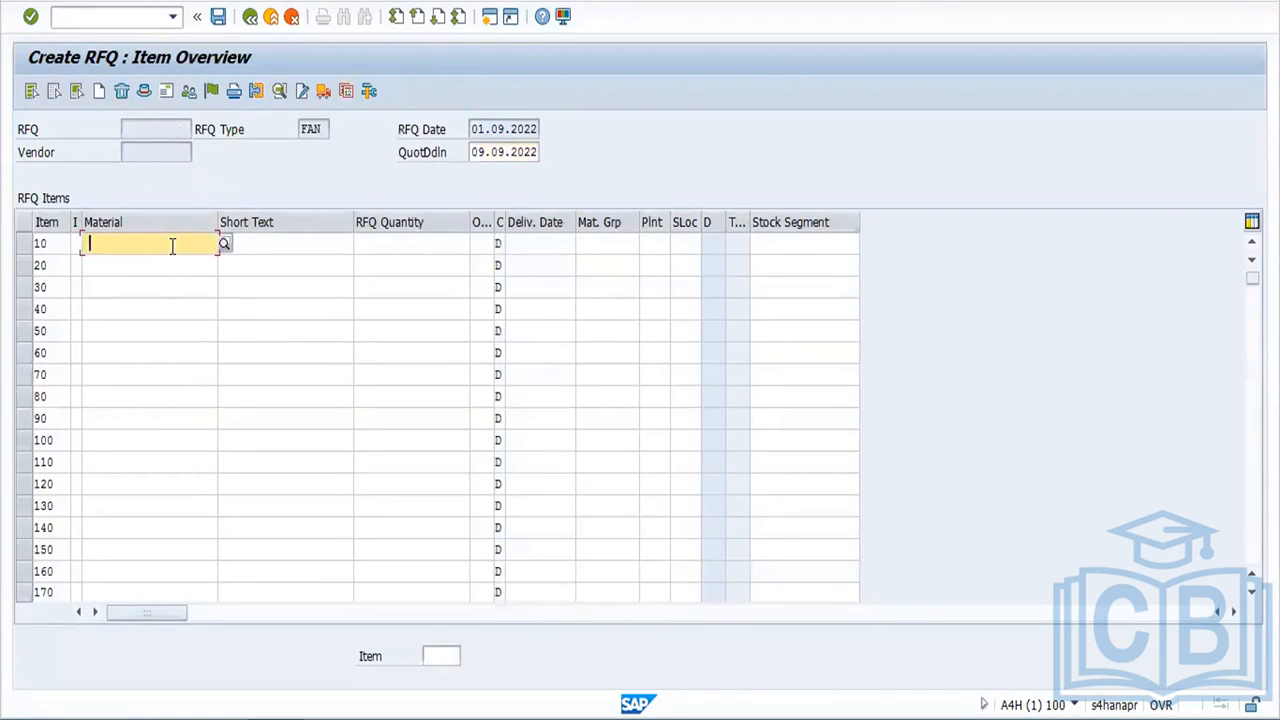
{"action": "left_click", "coordinate": [489, 20]}
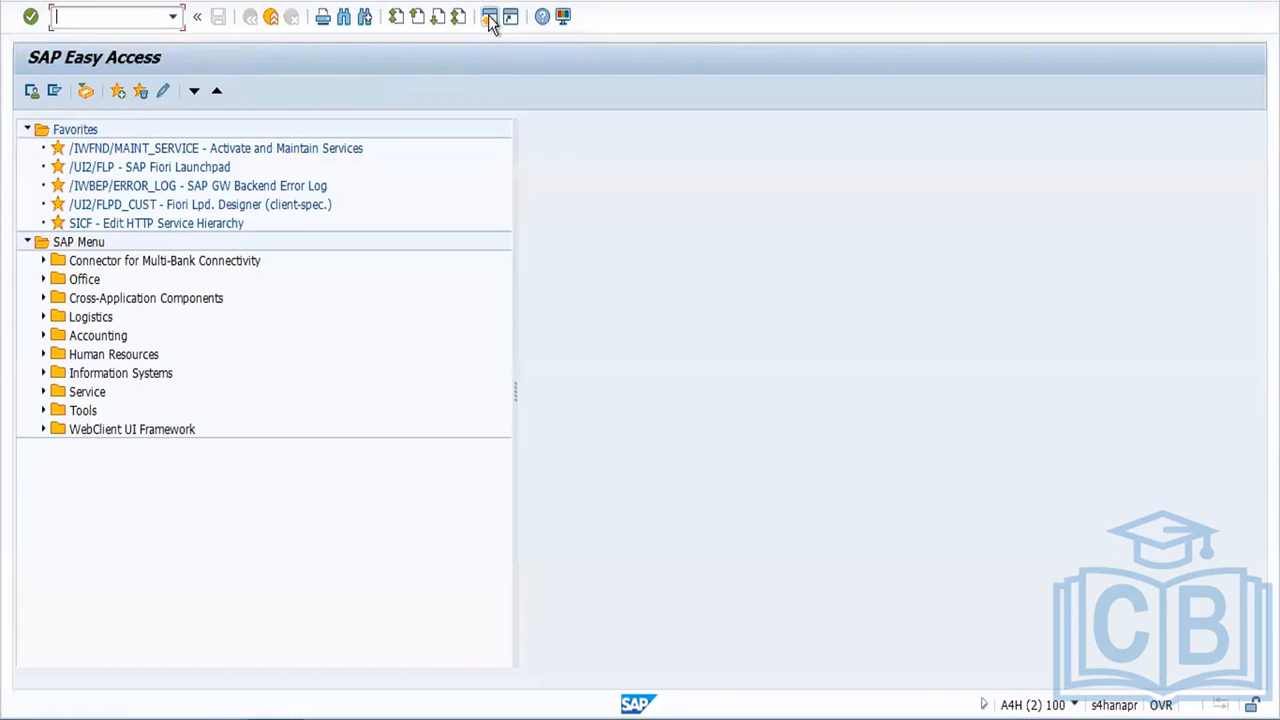
{"action": "type", "text": "mm60"}
{"action": "key", "text": "Return"}
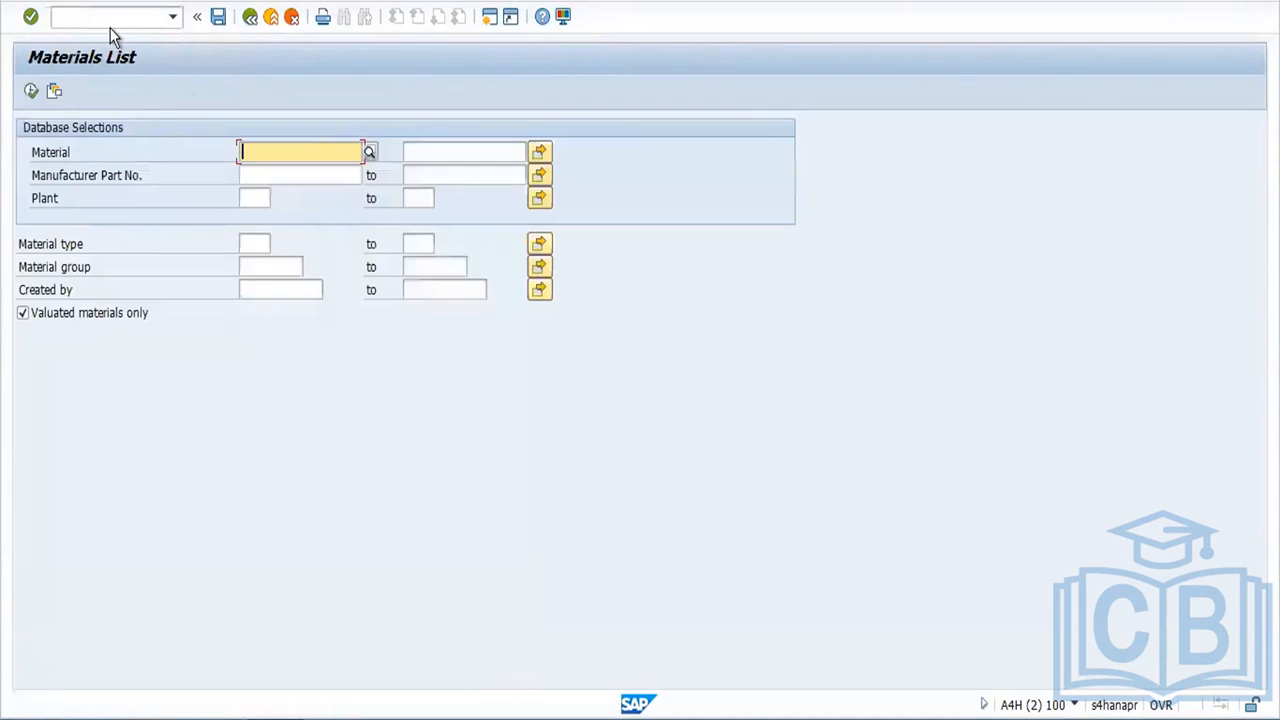
{"action": "left_click", "coordinate": [260, 199]}
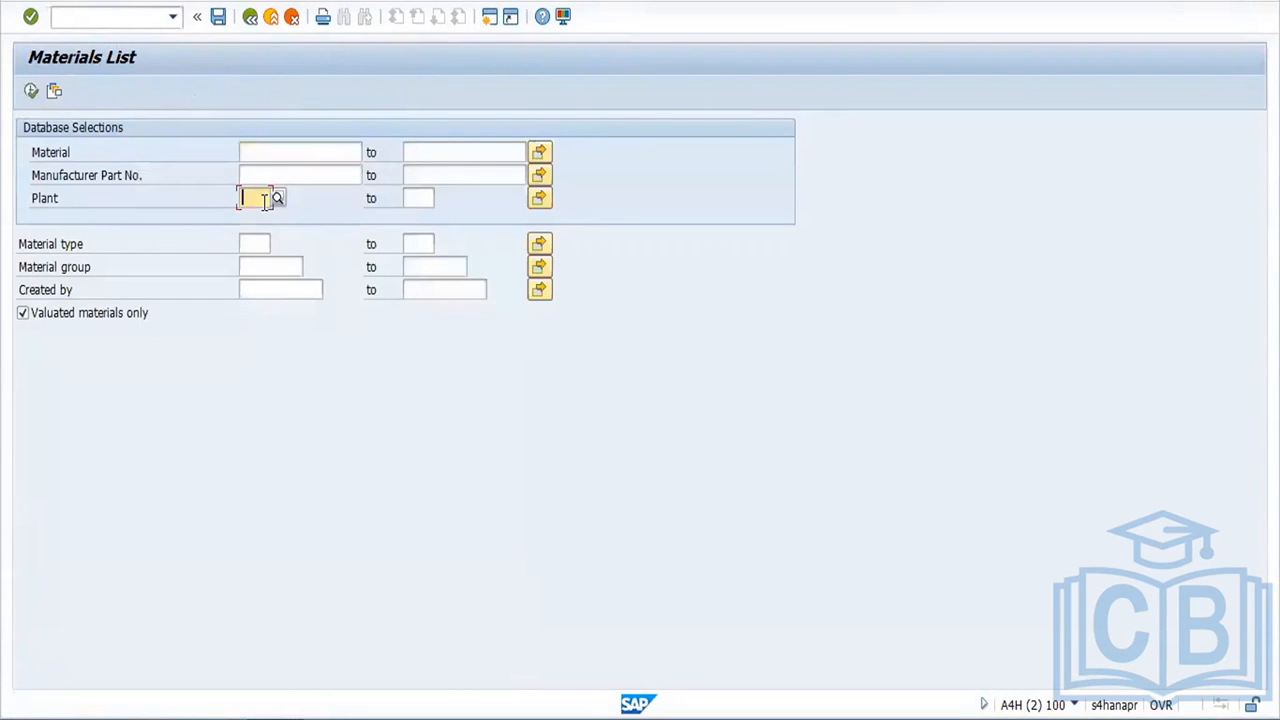
{"action": "type", "text": "for"}
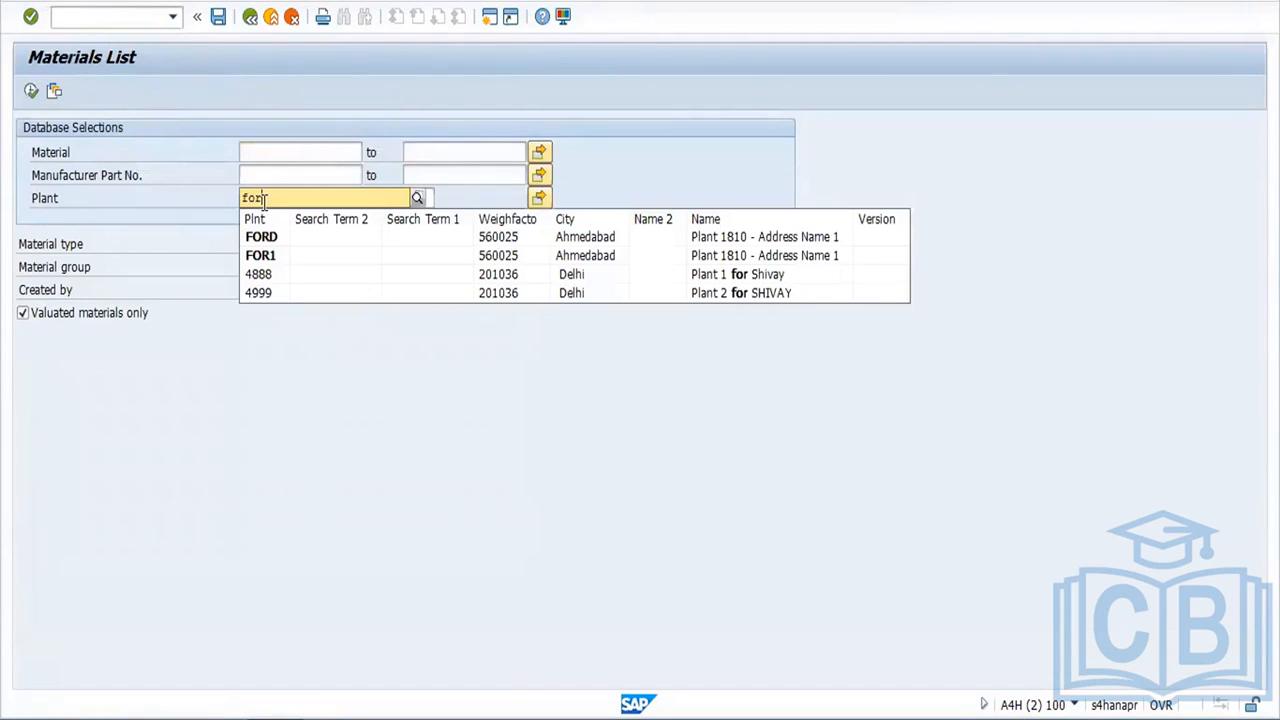
{"action": "left_click", "coordinate": [273, 236]}
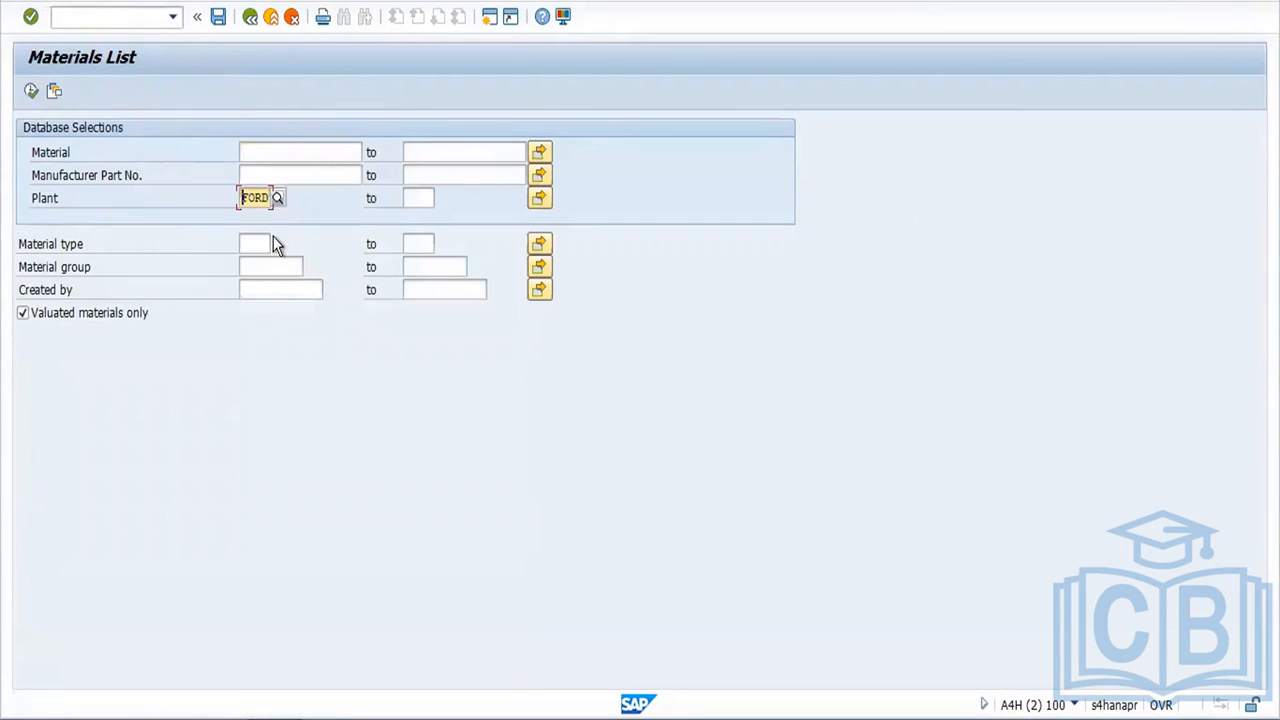
{"action": "left_click", "coordinate": [31, 92]}
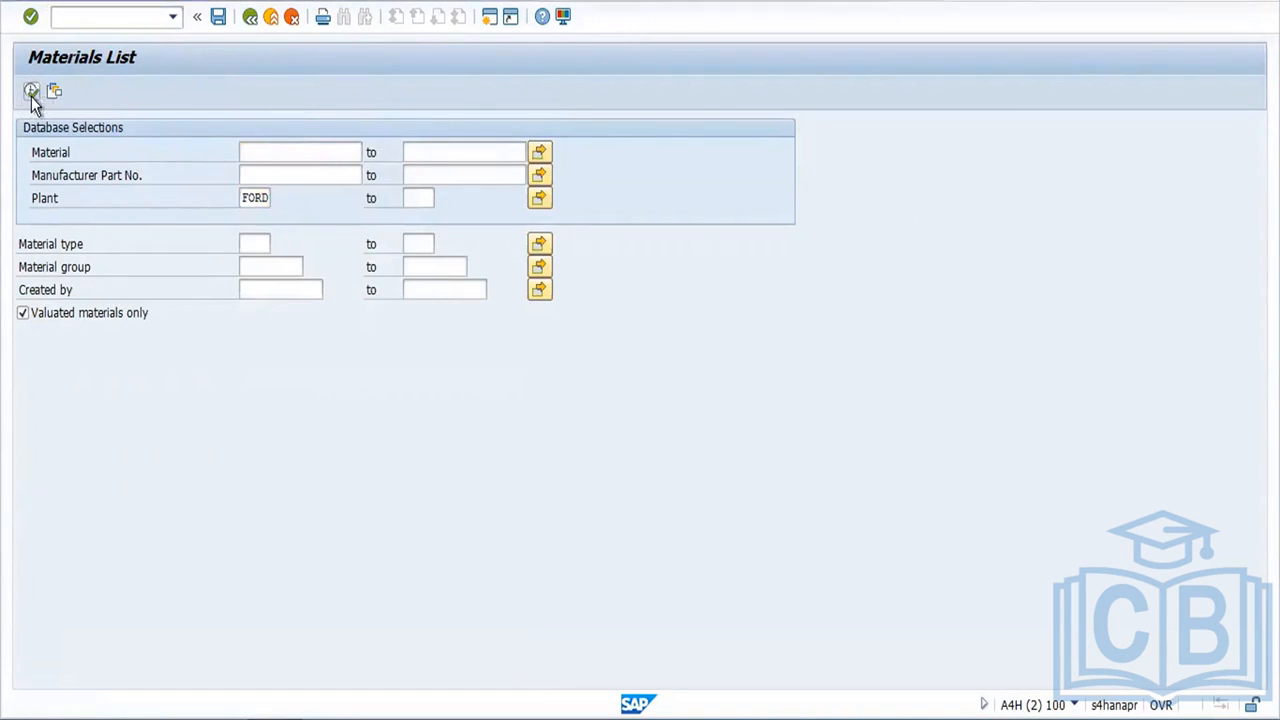
{"action": "double_click", "coordinate": [95, 150]}
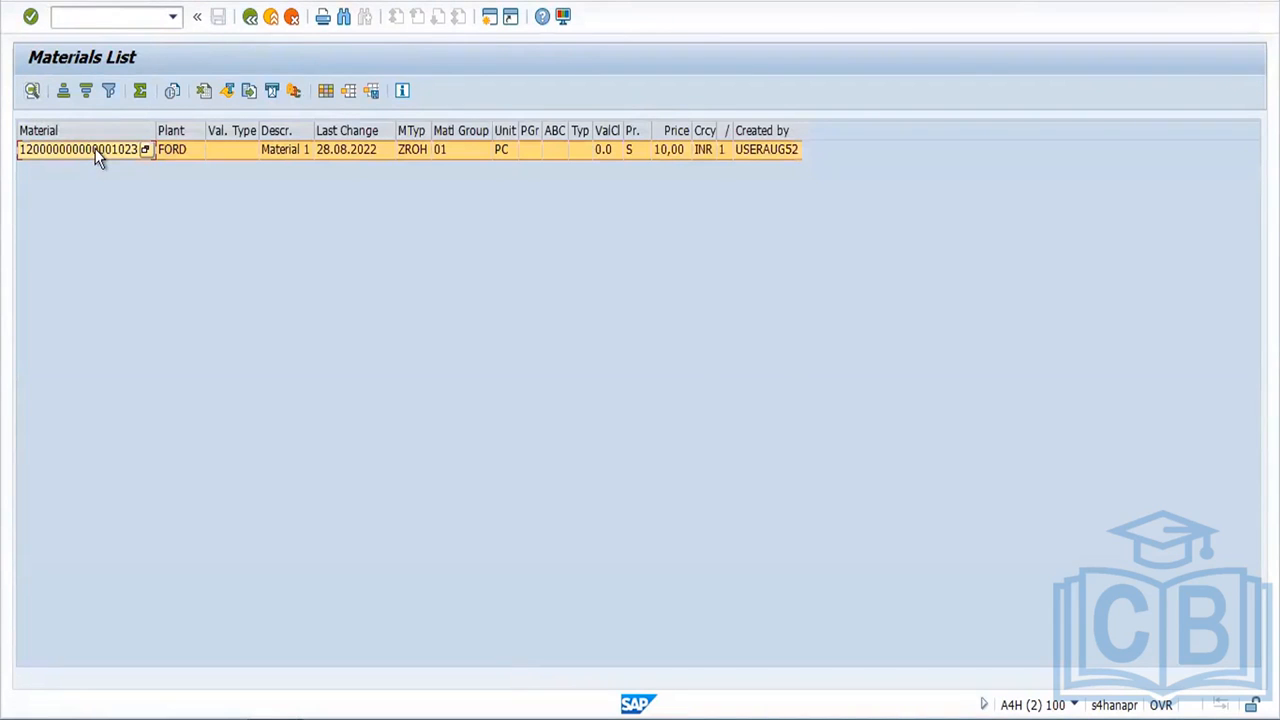
{"action": "left_click", "coordinate": [96, 150]}
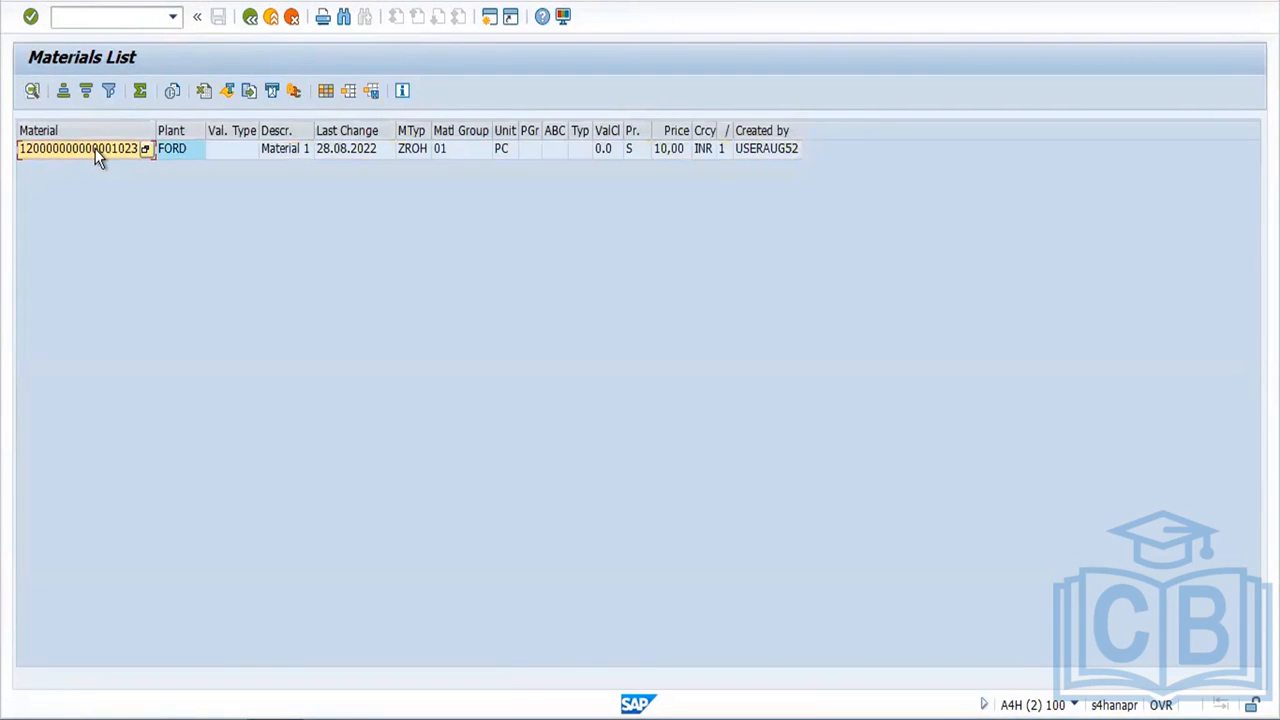
{"action": "left_click", "coordinate": [95, 150]}
{"action": "key", "text": "alt+Tab"}
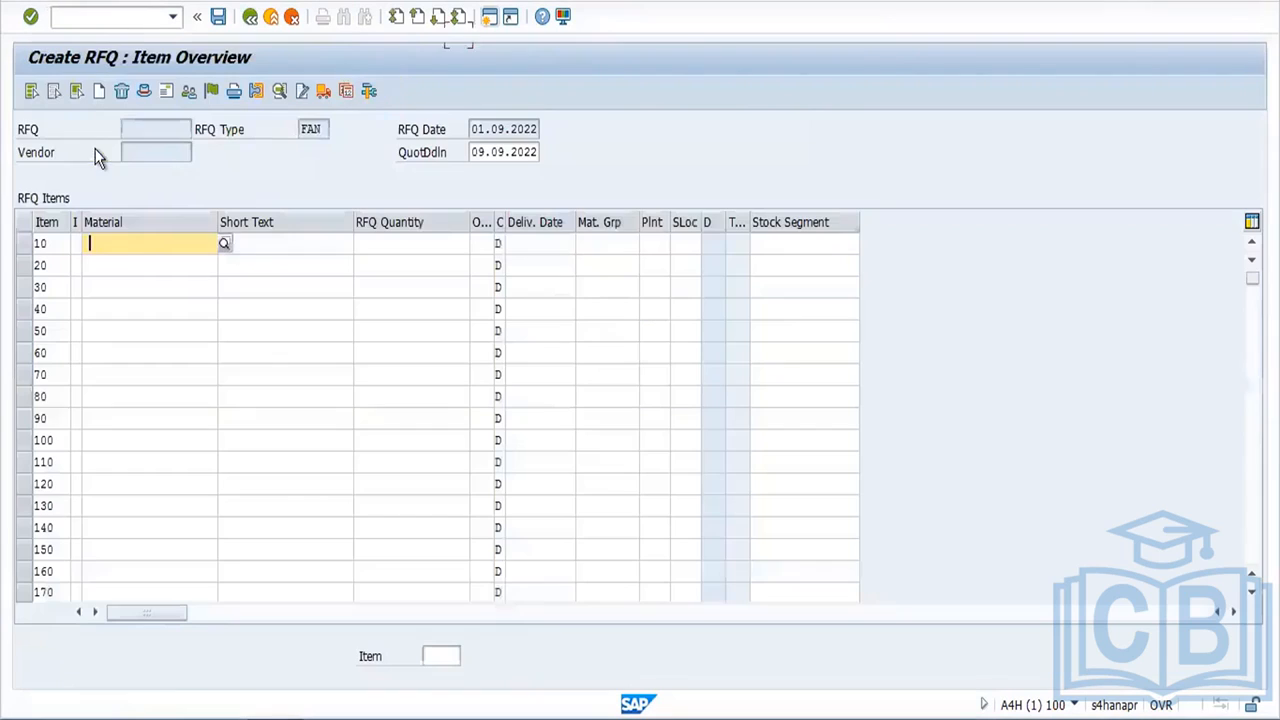
{"action": "key", "text": "ctrl+v"}
{"action": "key", "text": "Return"}
{"action": "left_click", "coordinate": [560, 422]}
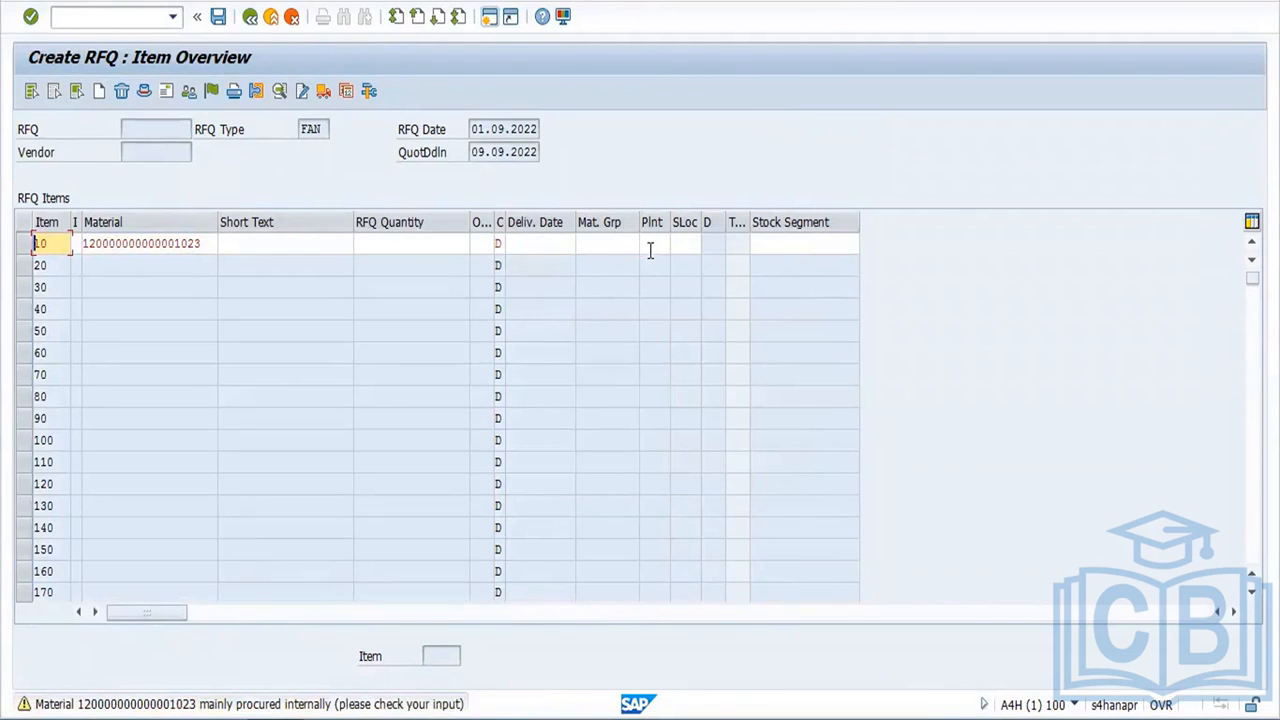
Step: Try to set the plant of RFQ item 10 to WS01
{"action": "left_click", "coordinate": [650, 244]}
{"action": "type", "text": "WS01"}
{"action": "key", "text": "Return"}
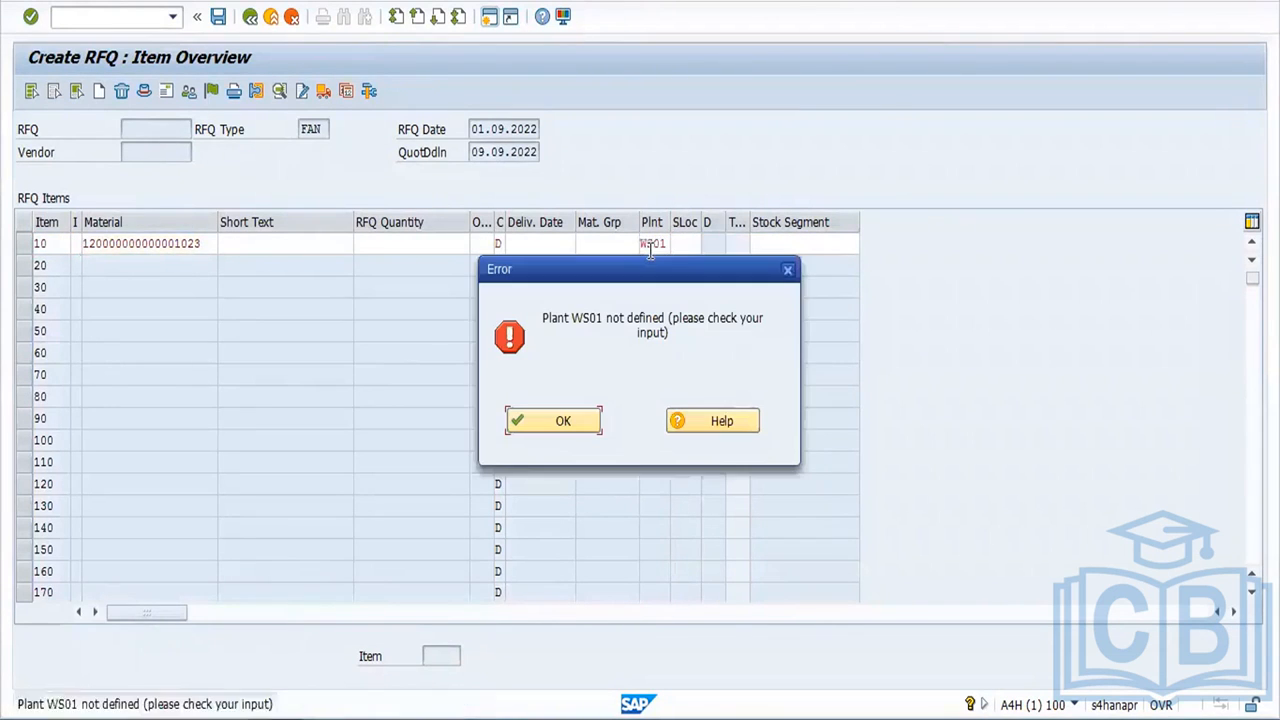
{"action": "left_click", "coordinate": [564, 428]}
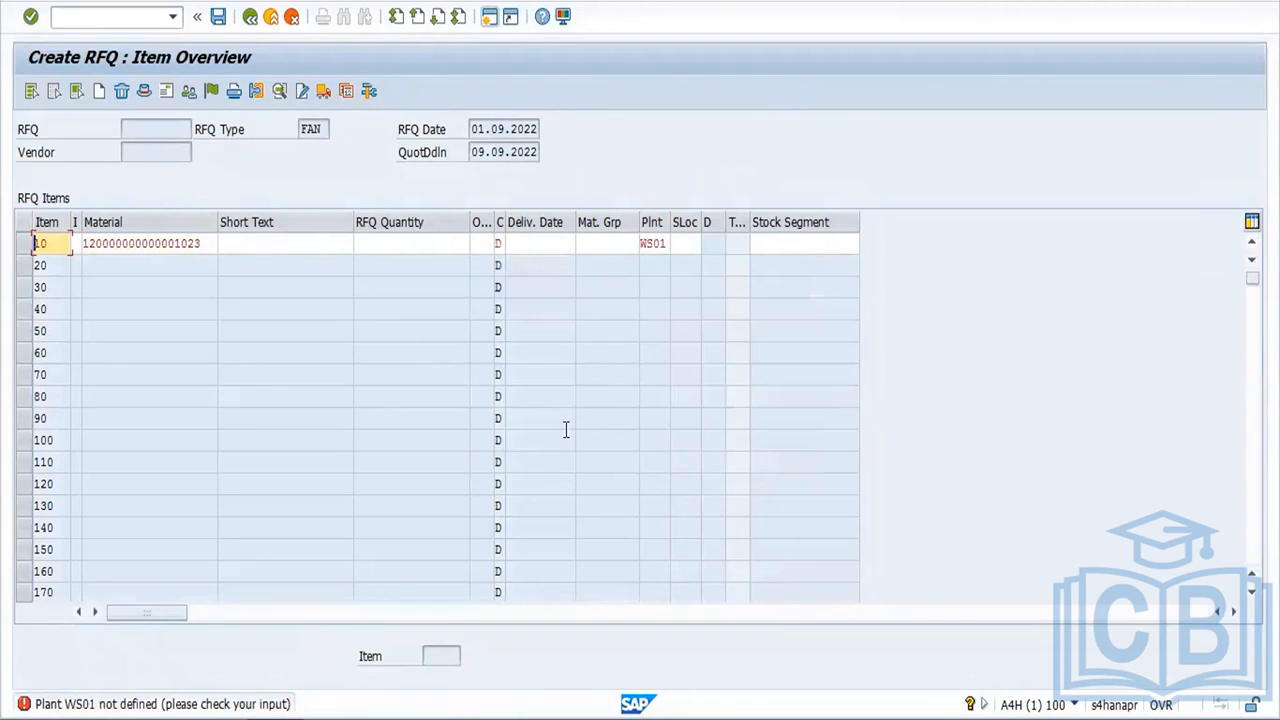
Step: Set the plant of RFQ item 10 to FORD and confirm the entry
{"action": "left_click", "coordinate": [662, 244]}
{"action": "type", "text": "for"}
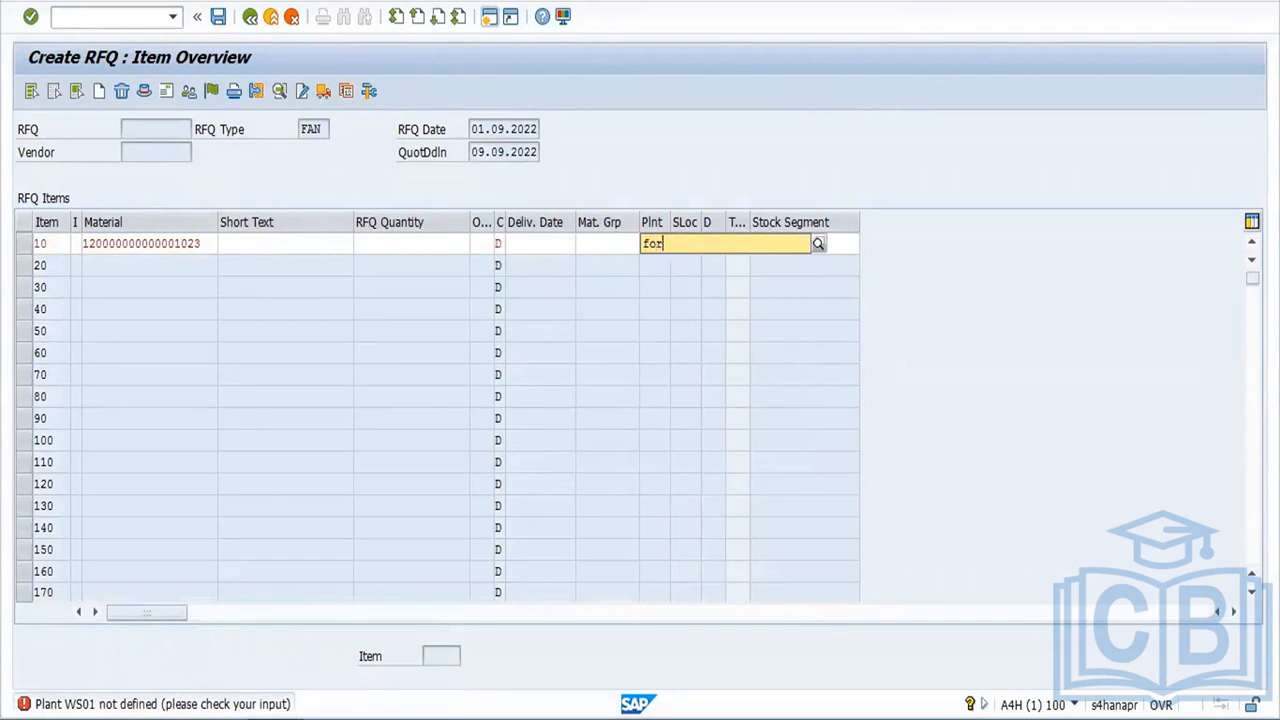
{"action": "type", "text": "d"}
{"action": "key", "text": "Return"}
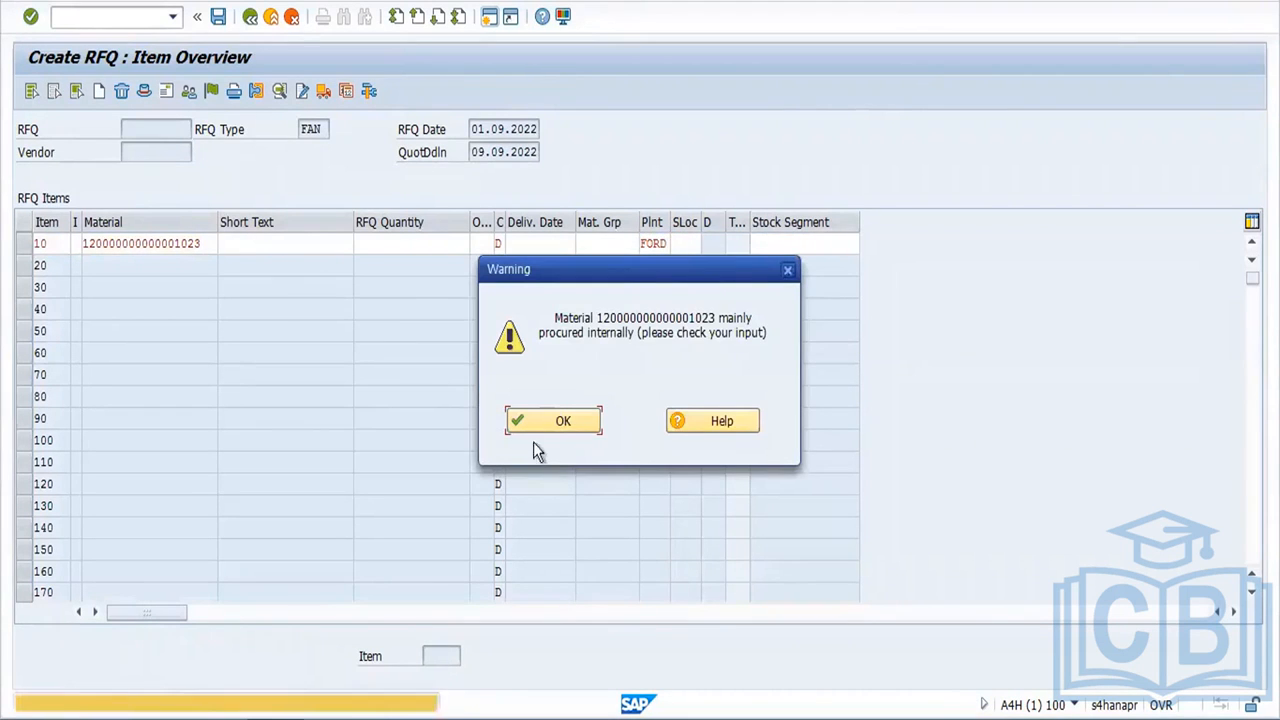
{"action": "left_click", "coordinate": [563, 420]}
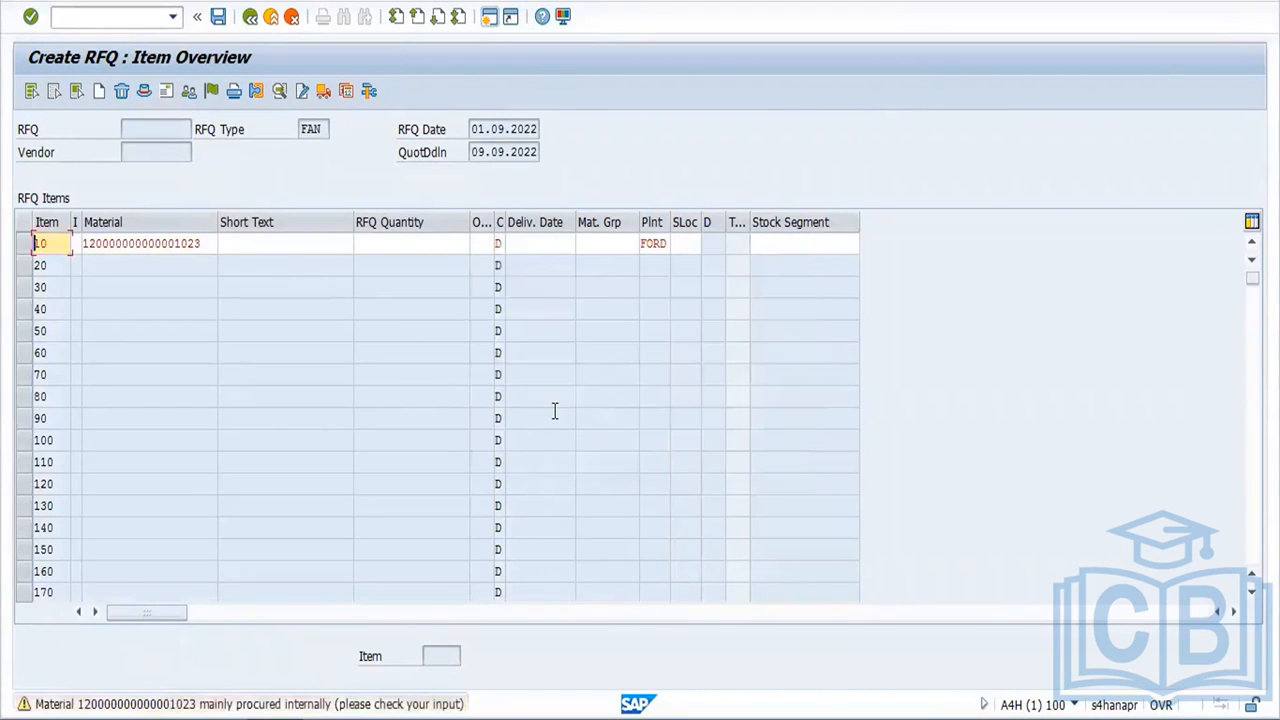
Step: Choose storage location SS03 for item 10 and set its RFQ quantity to 10
{"action": "left_click", "coordinate": [682, 246]}
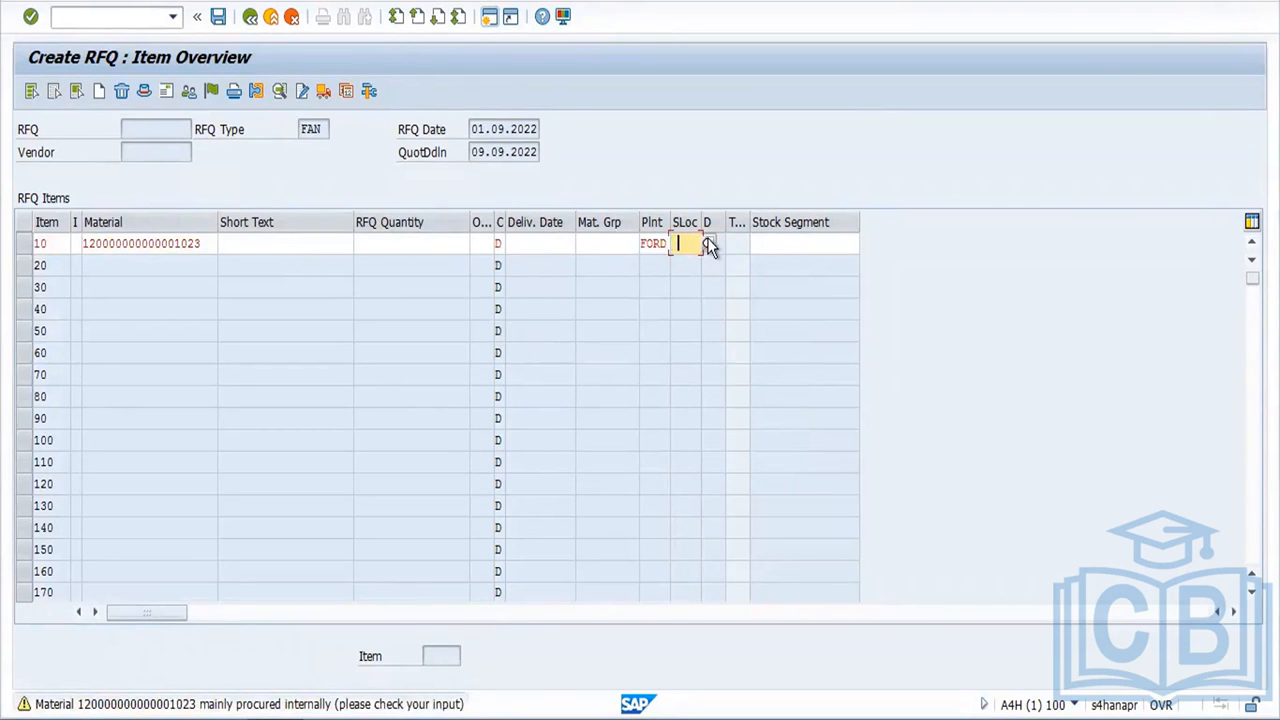
{"action": "left_click", "coordinate": [708, 246]}
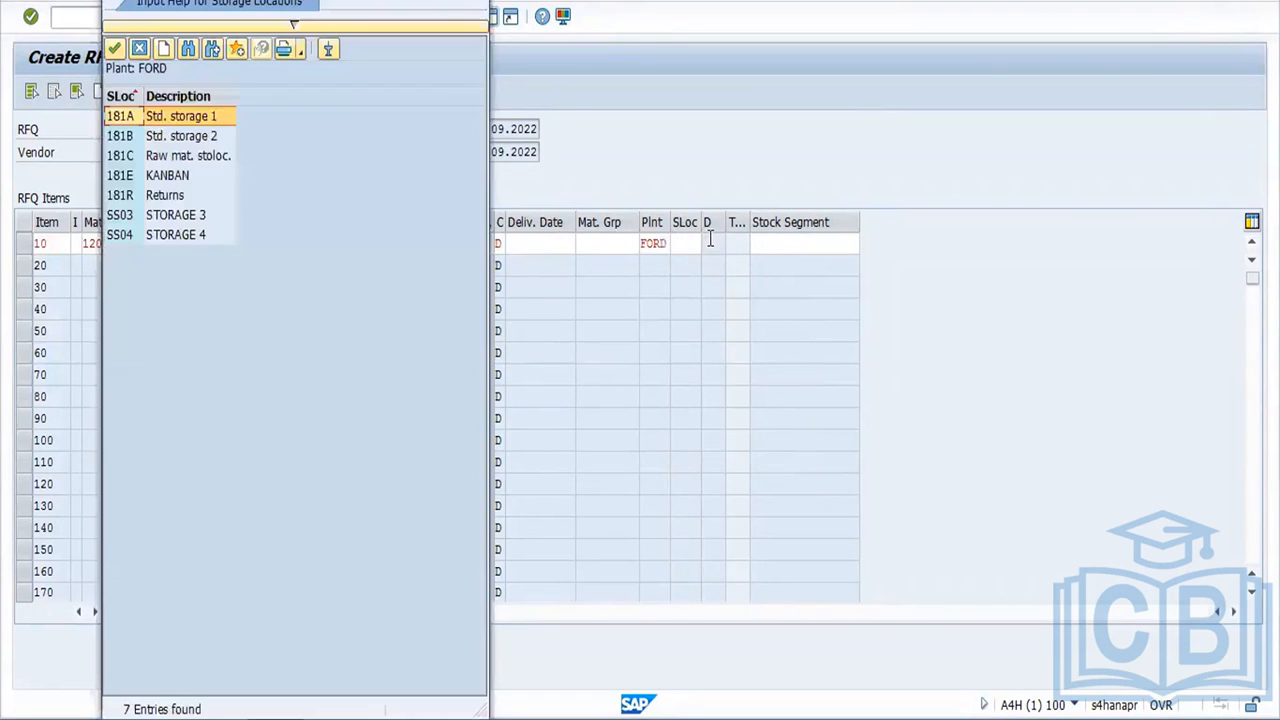
{"action": "double_click", "coordinate": [143, 222]}
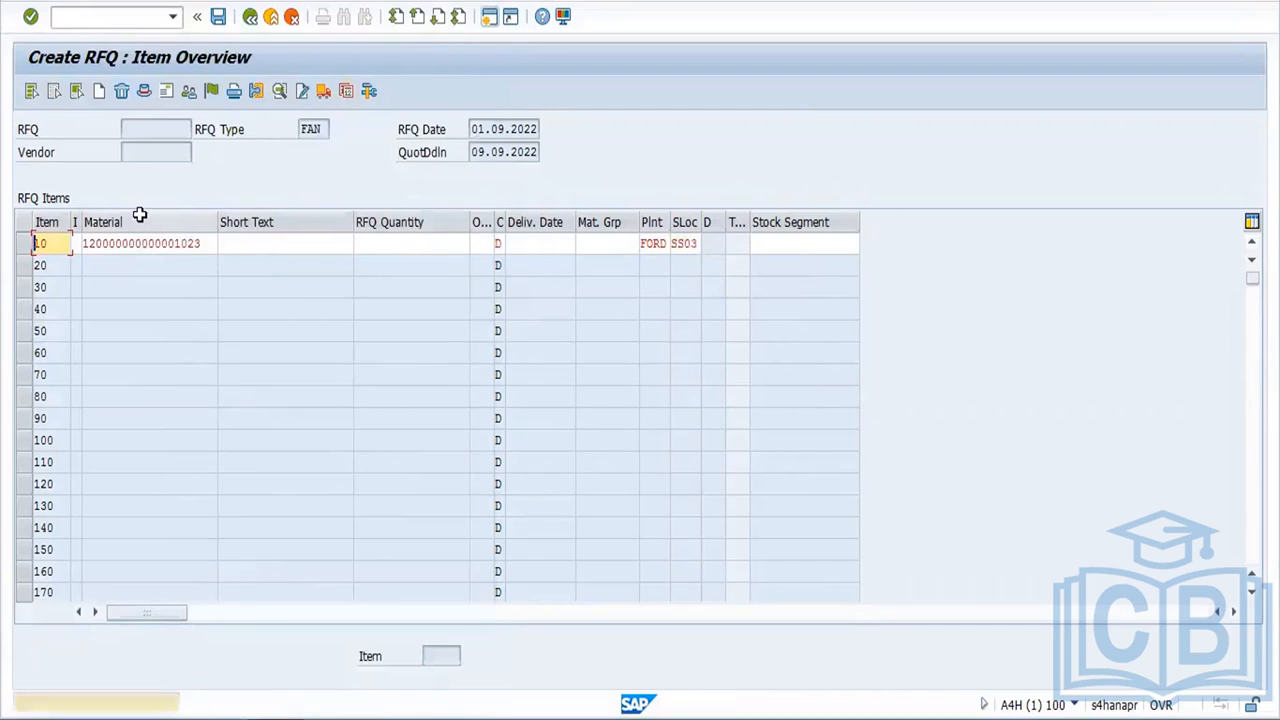
{"action": "left_click", "coordinate": [384, 240]}
{"action": "type", "text": "10000"}
{"action": "key", "text": "Return"}
{"action": "key", "text": "Return"}
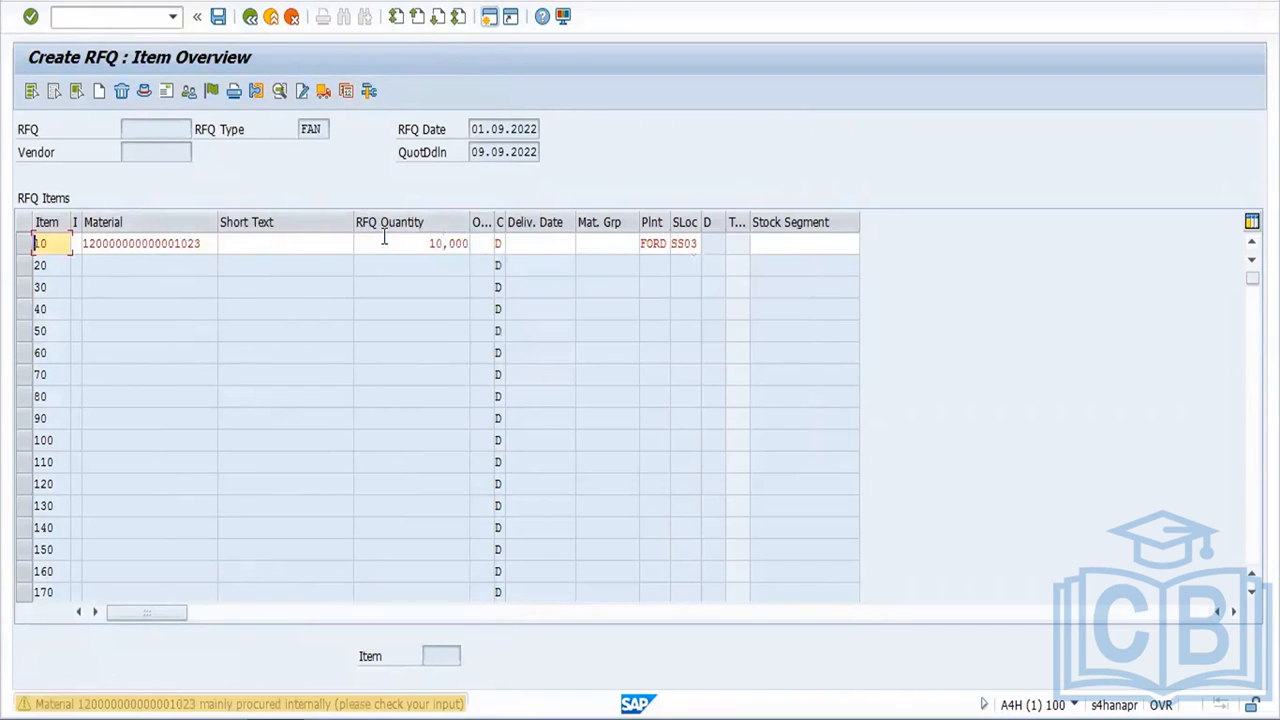
Step: Set the delivery date of item 10 to 13.09.2022 and confirm the item
{"action": "left_click", "coordinate": [534, 244]}
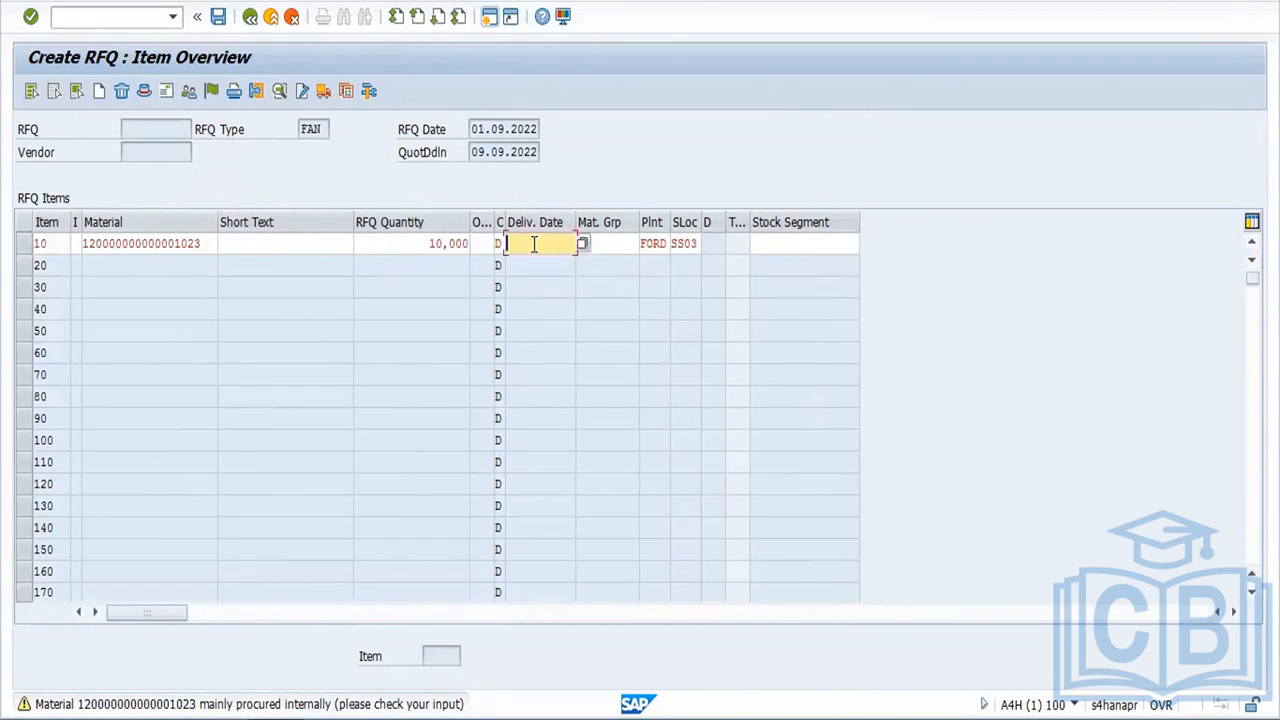
{"action": "left_click", "coordinate": [584, 246]}
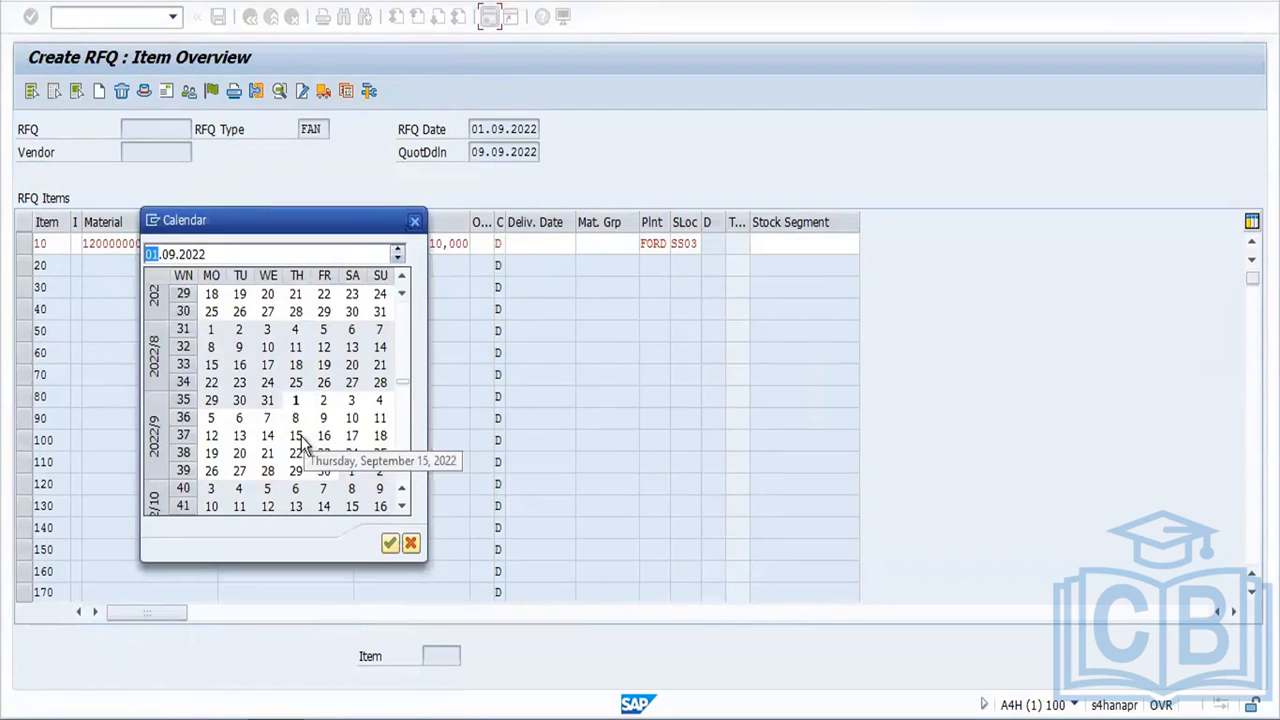
{"action": "double_click", "coordinate": [243, 436]}
{"action": "key", "text": "Return"}
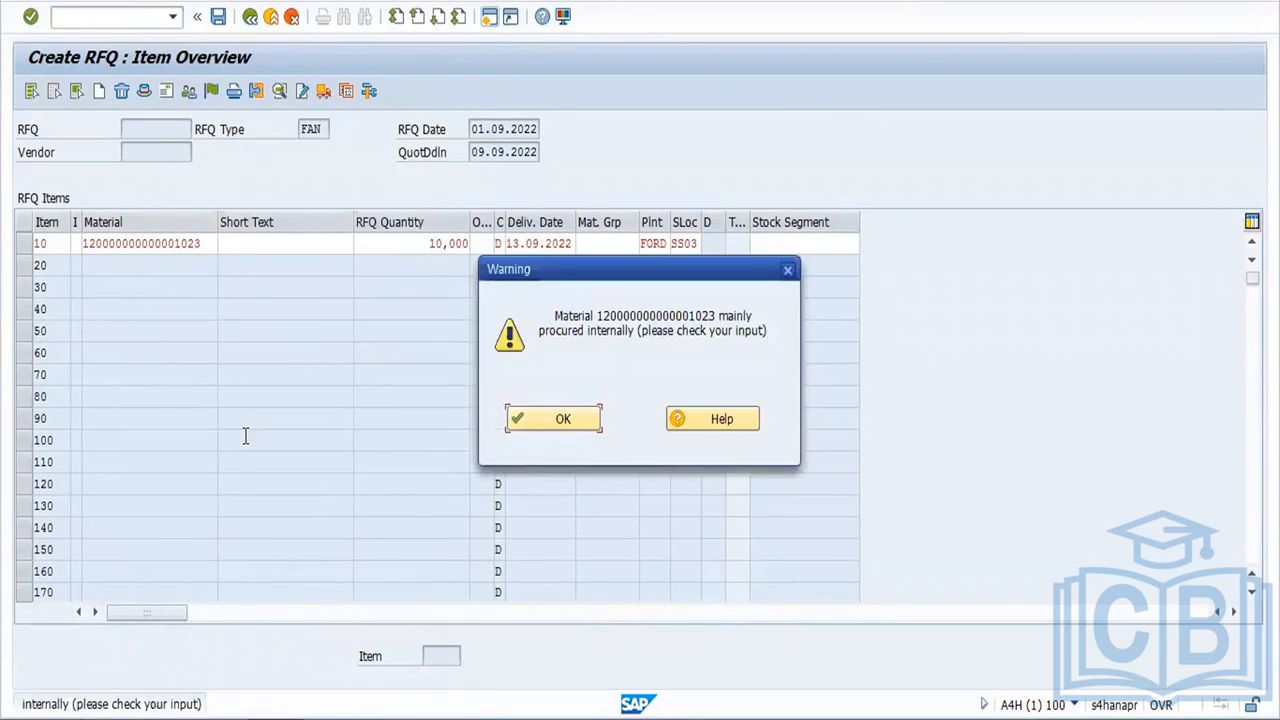
{"action": "key", "text": "Return"}
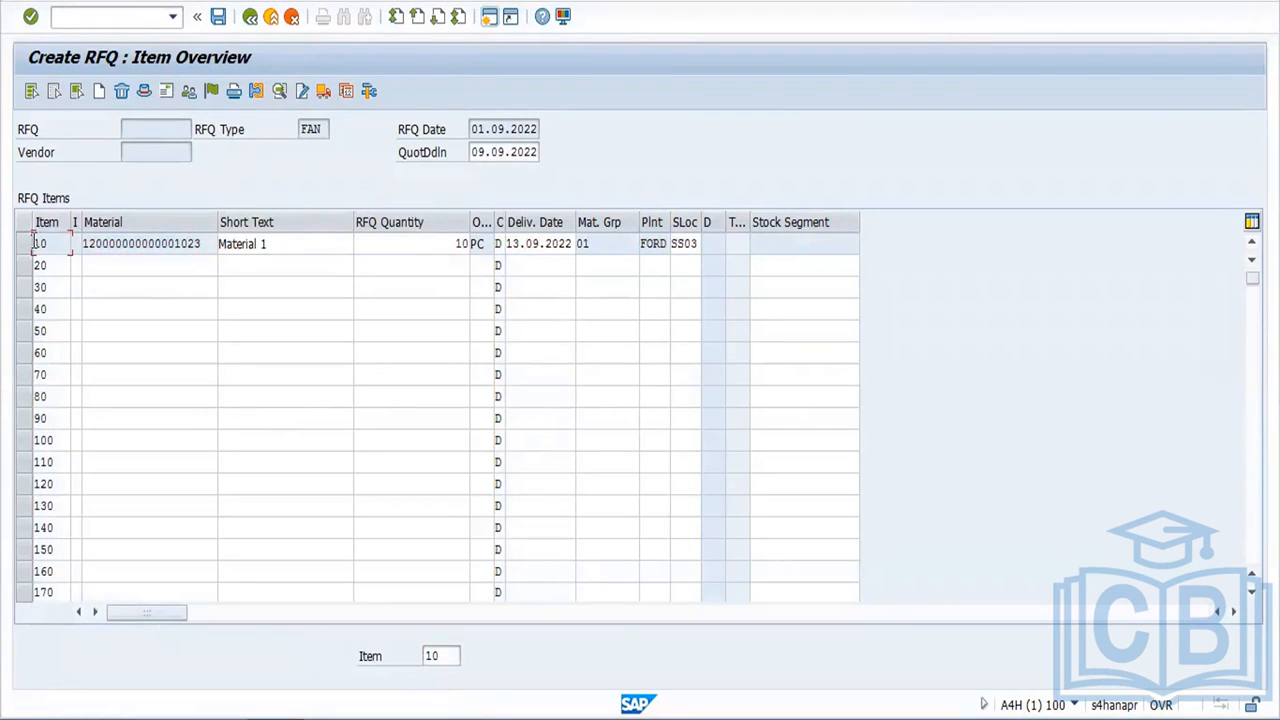
Step: Open the supplier address for item 10 and list purchasing organization FORD's suppliers in a new session with transaction MKVZ
{"action": "left_click", "coordinate": [27, 243]}
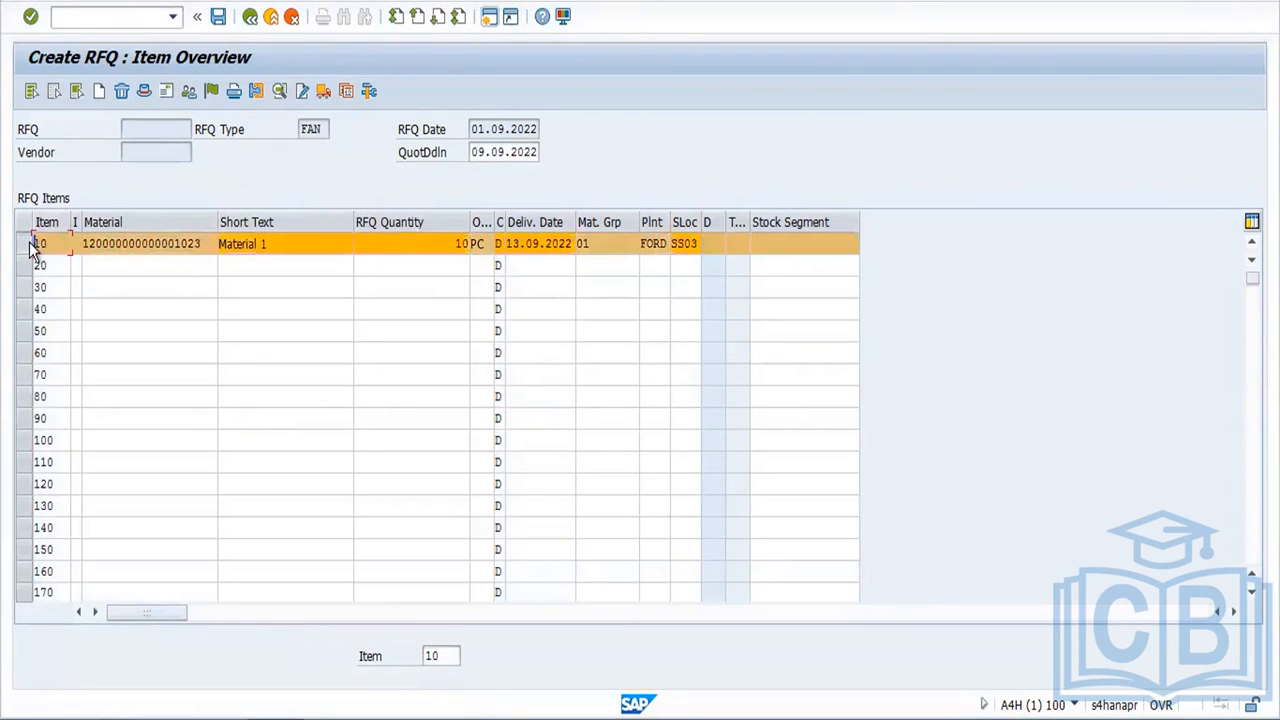
{"action": "left_click", "coordinate": [163, 87]}
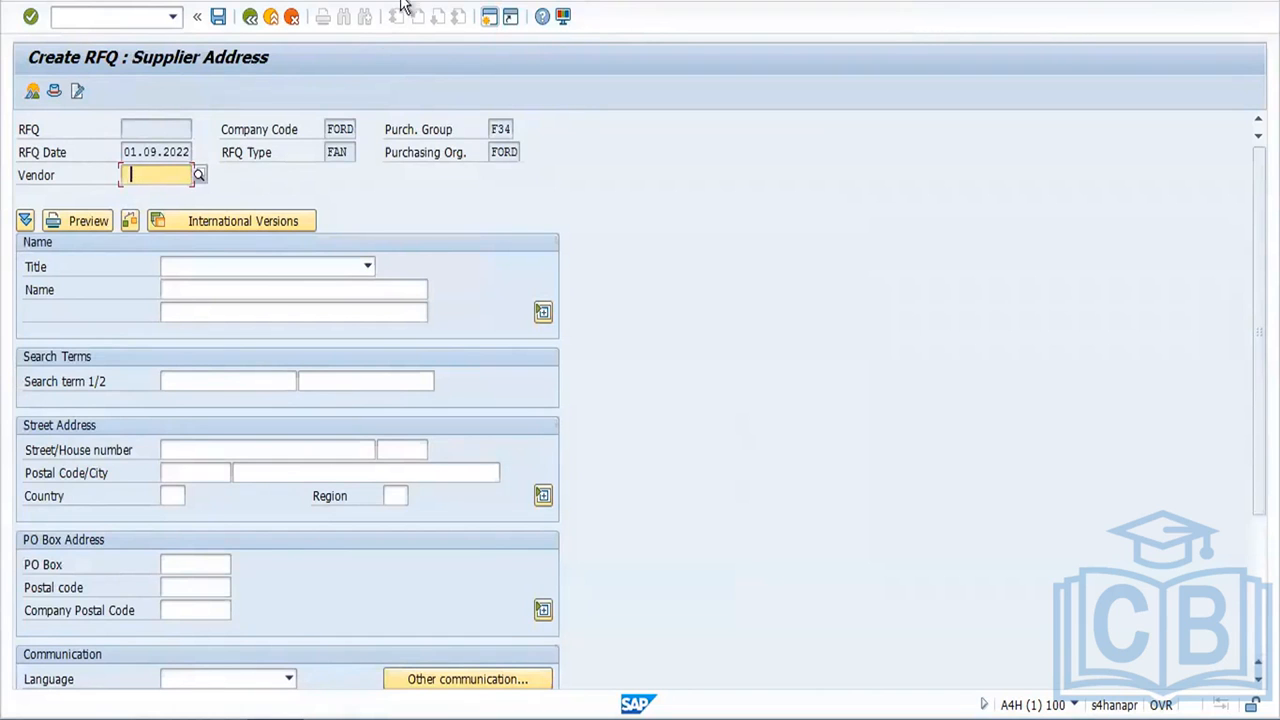
{"action": "left_click", "coordinate": [490, 18]}
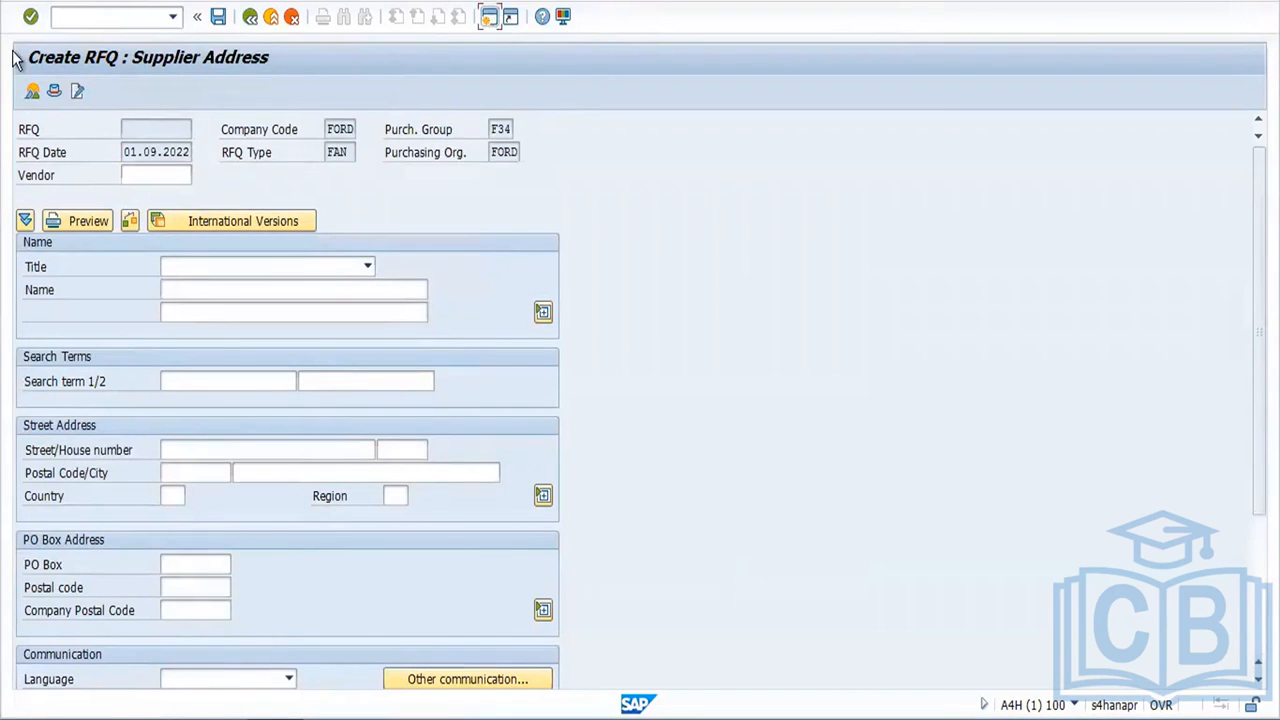
{"action": "type", "text": "mk"}
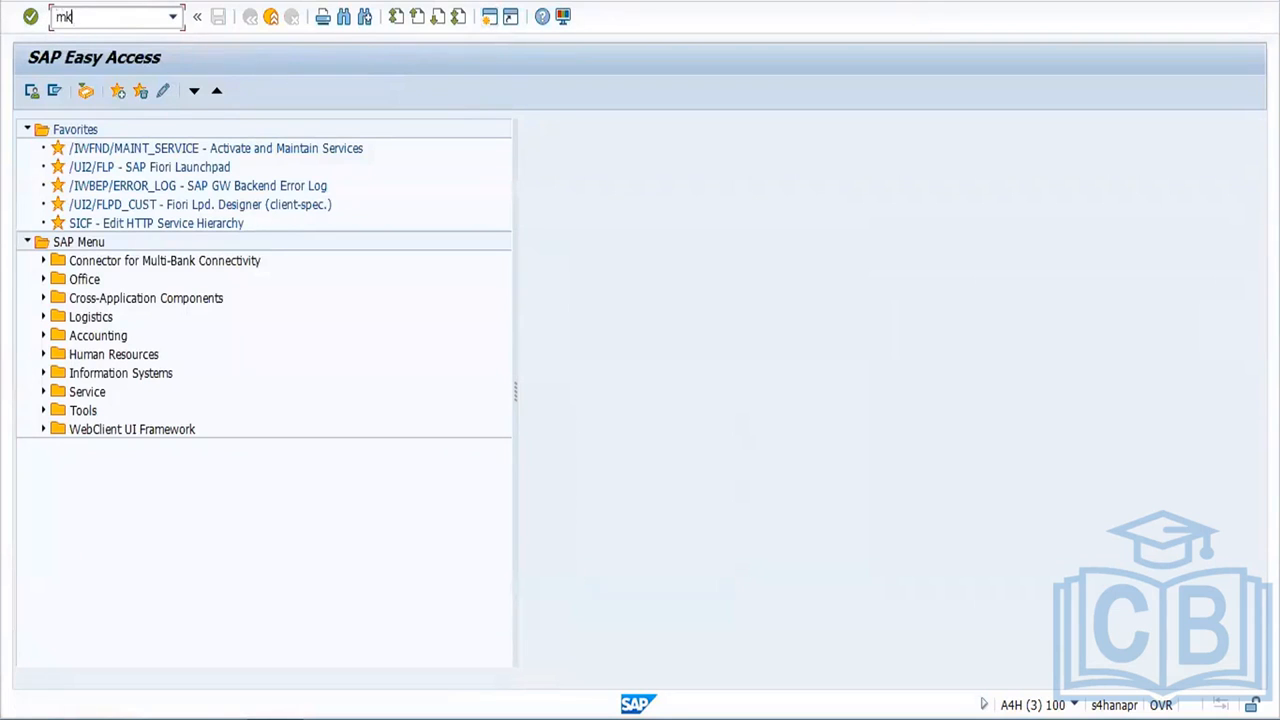
{"action": "type", "text": "vz"}
{"action": "key", "text": "Return"}
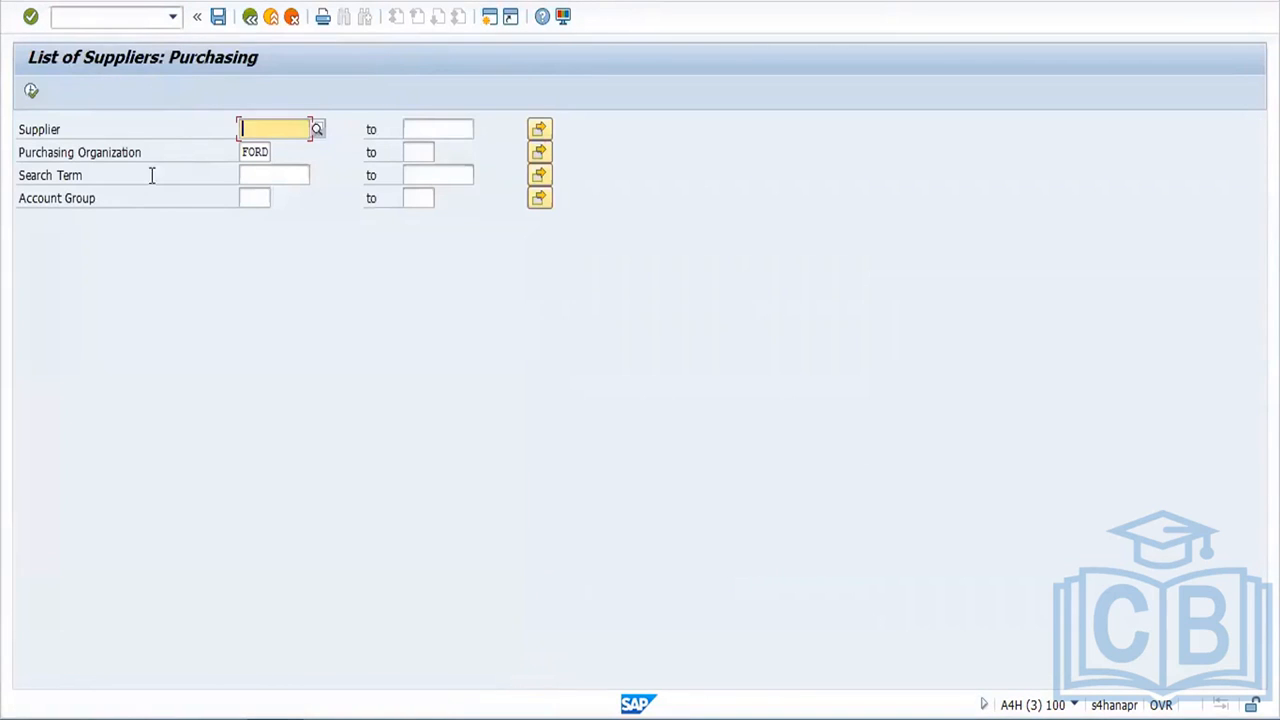
{"action": "left_click", "coordinate": [32, 92]}
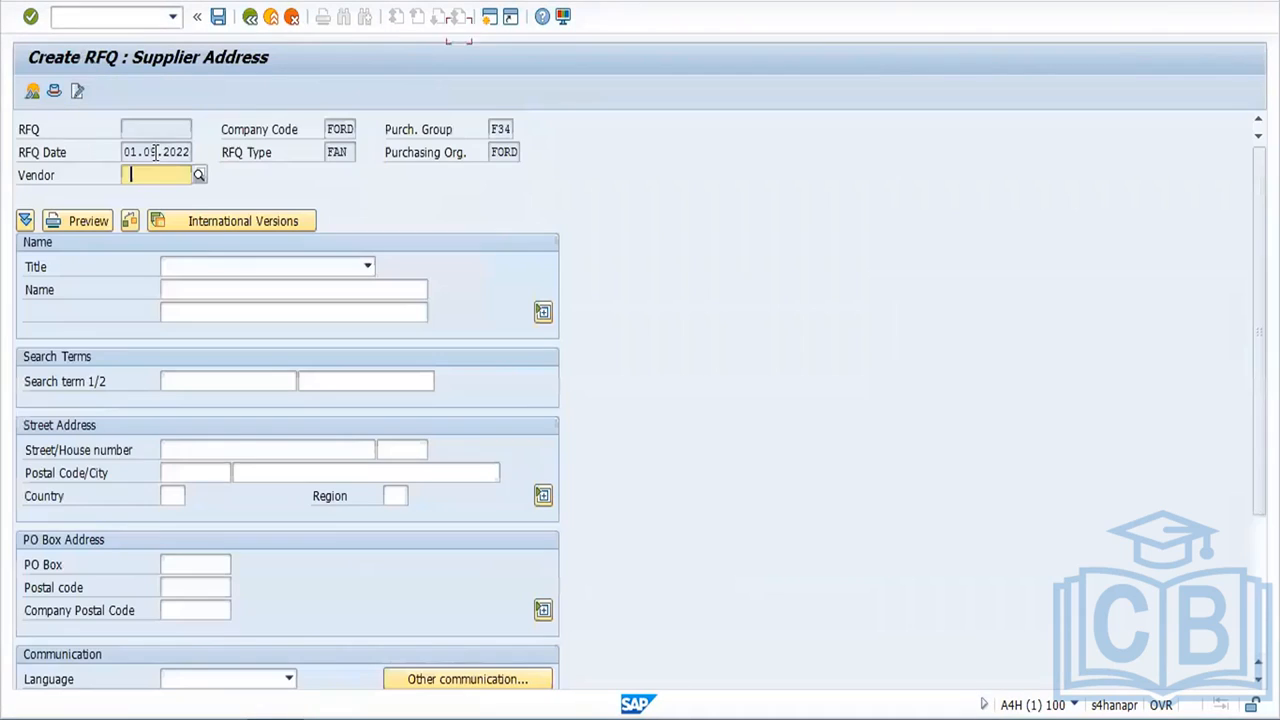
Step: Enter the vendor number of SRS Vendors in the RFQ and save it without a message record
{"action": "type", "text": "3"}
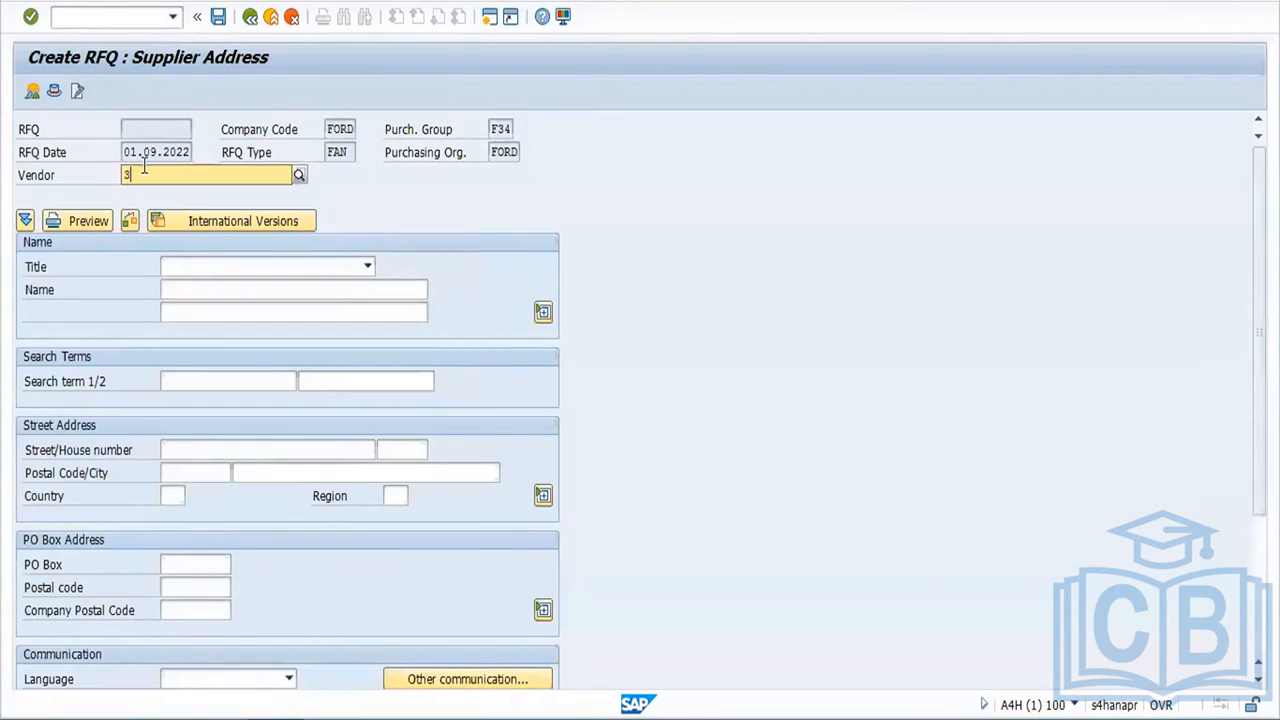
{"action": "type", "text": "701"}
{"action": "key", "text": "Return"}
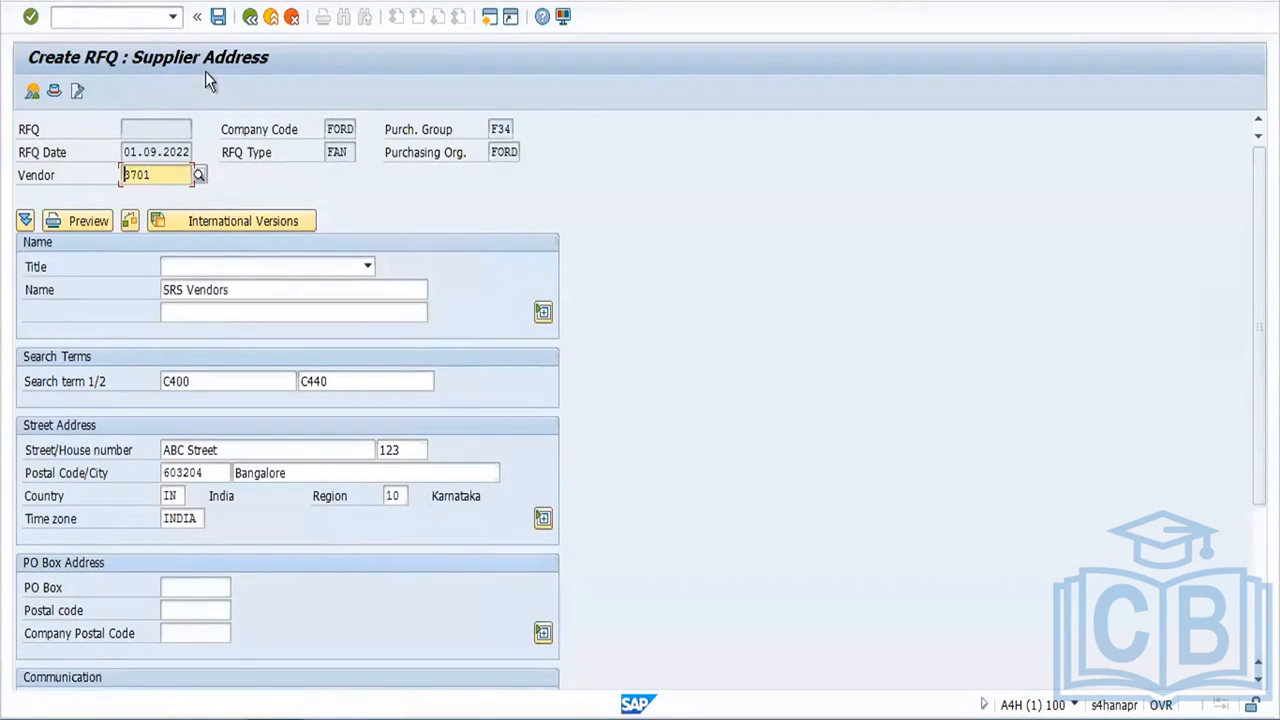
{"action": "left_click", "coordinate": [219, 17]}
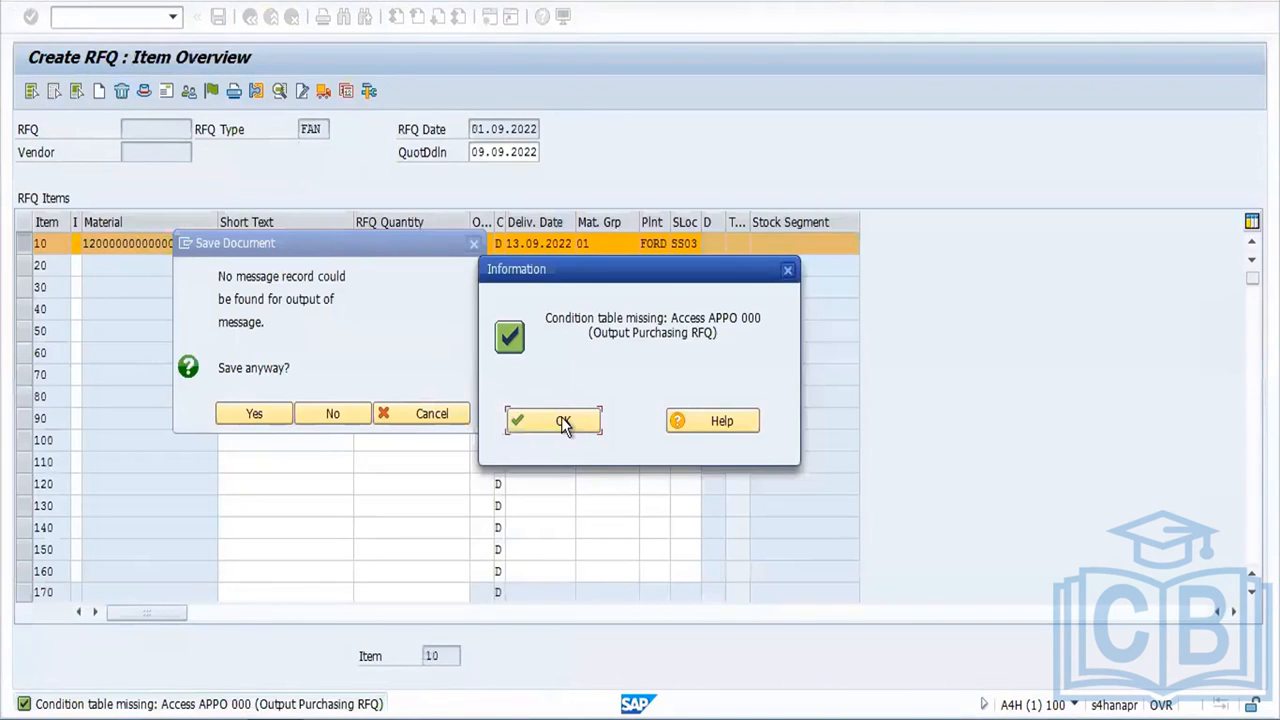
{"action": "left_click", "coordinate": [561, 420]}
{"action": "left_click", "coordinate": [256, 414]}
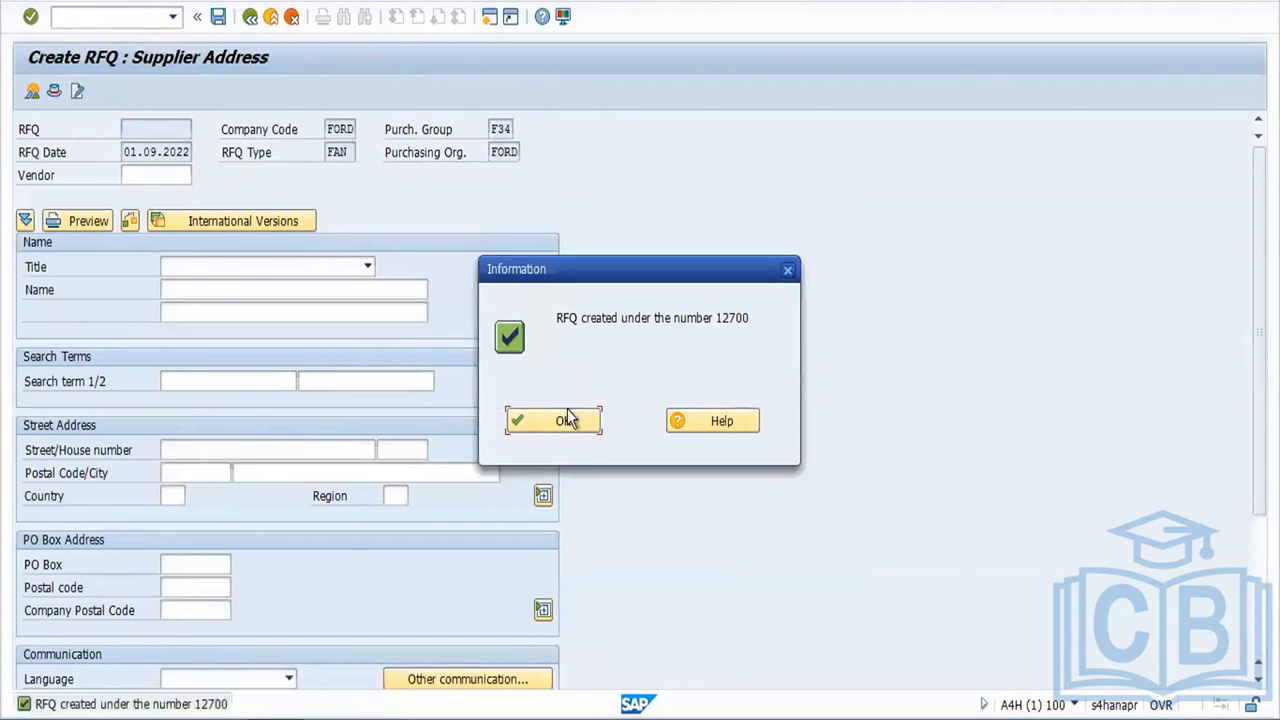
{"action": "left_click", "coordinate": [570, 415]}
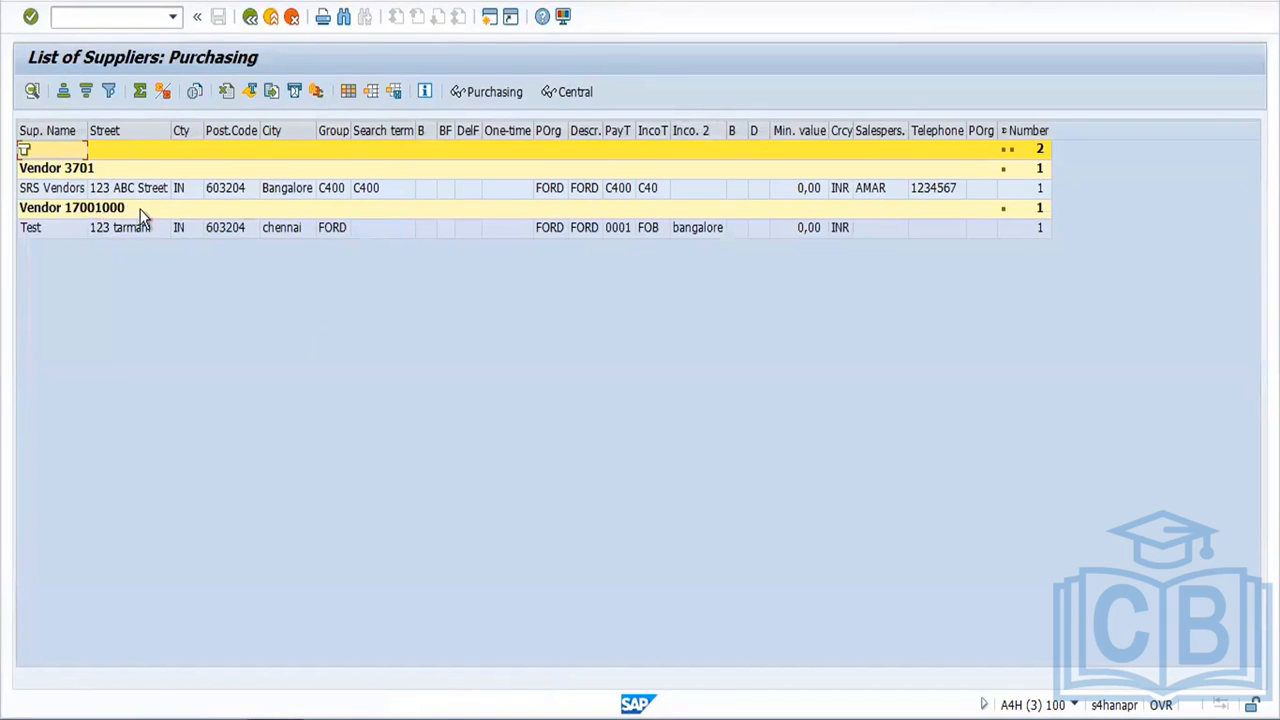
Step: Enter the vendor number of the Chennai supplier Test from the supplier list and save a second RFQ without a message record
{"action": "key", "text": "alt+Tab"}
{"action": "type", "text": "1"}
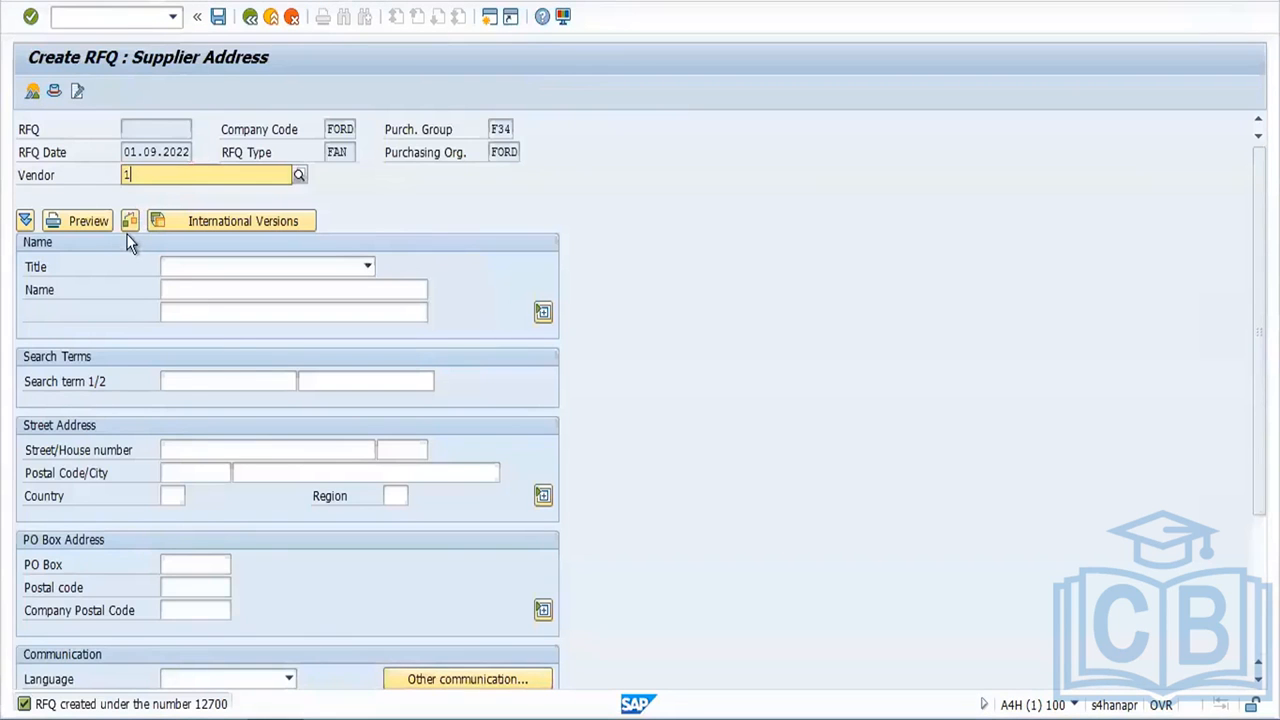
{"action": "type", "text": "6"}
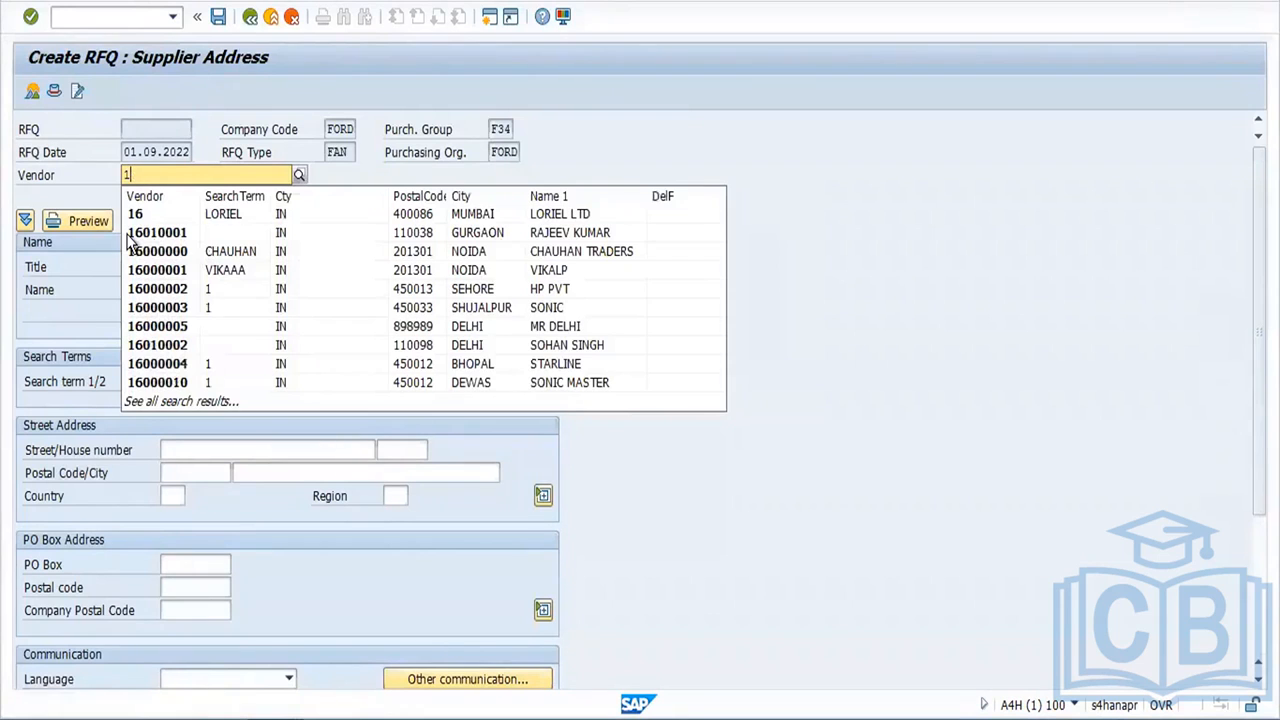
{"action": "type", "text": "001000"}
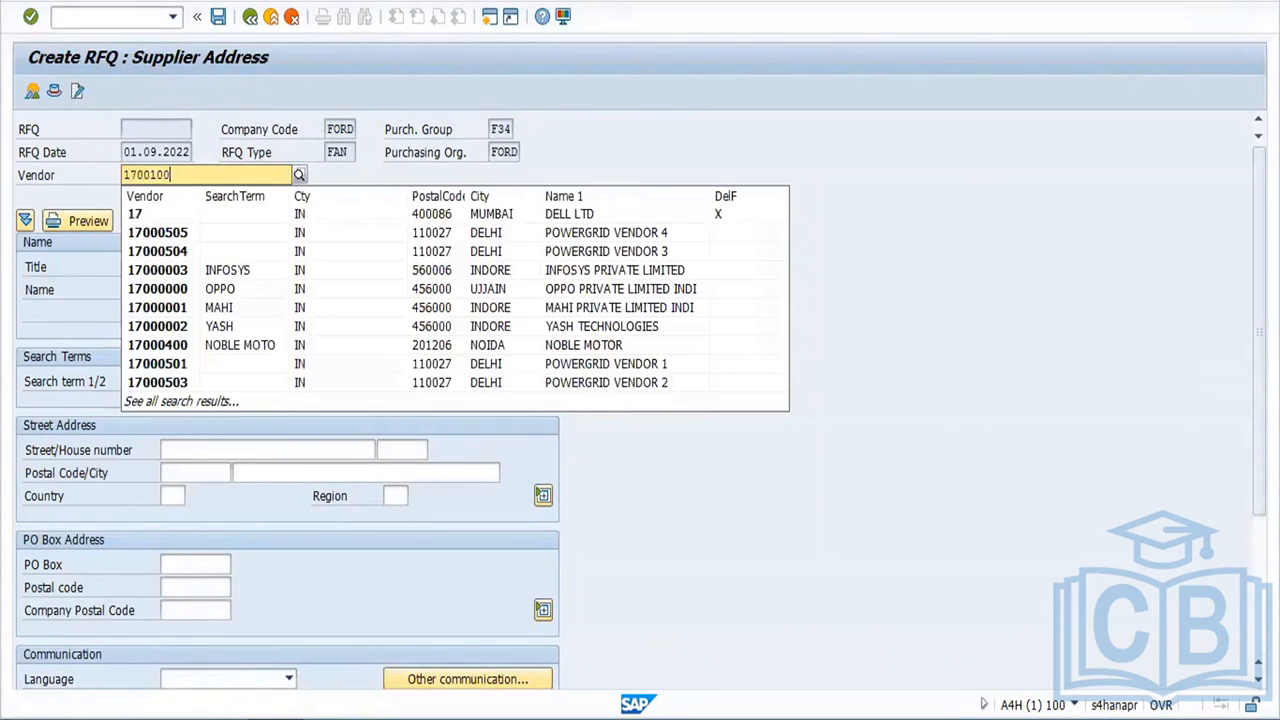
{"action": "key", "text": "Return"}
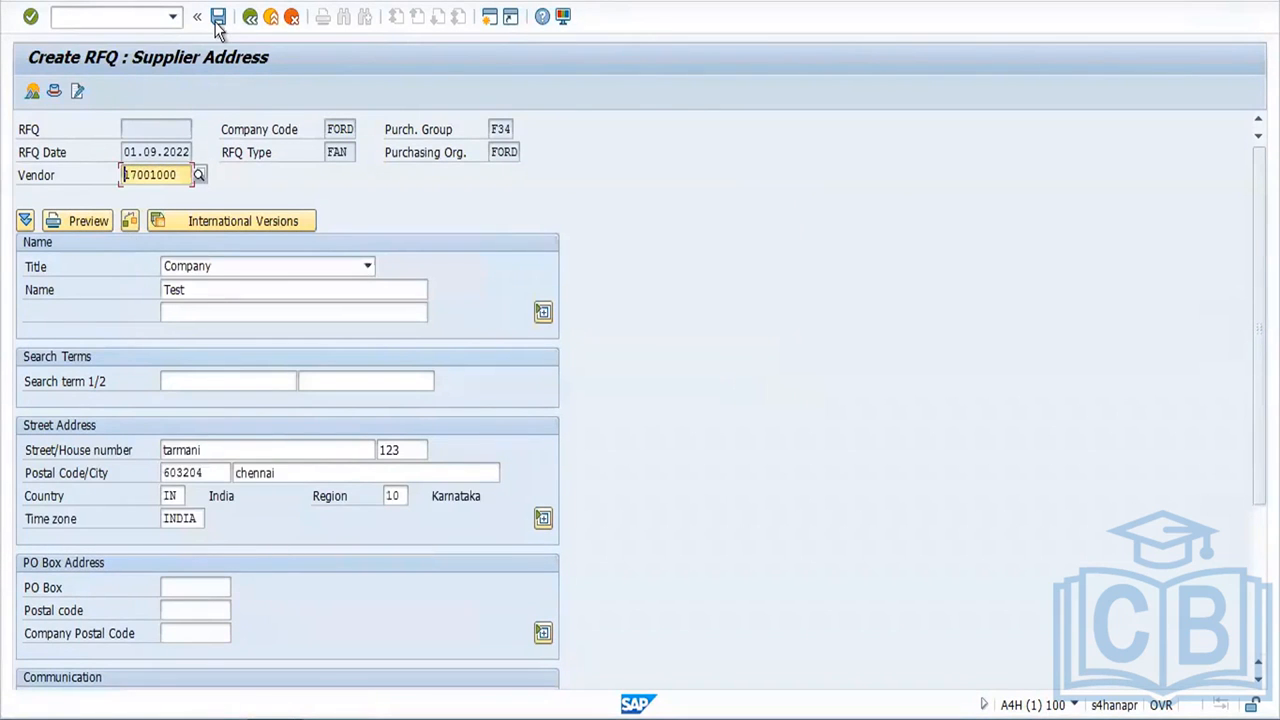
{"action": "left_click", "coordinate": [218, 24]}
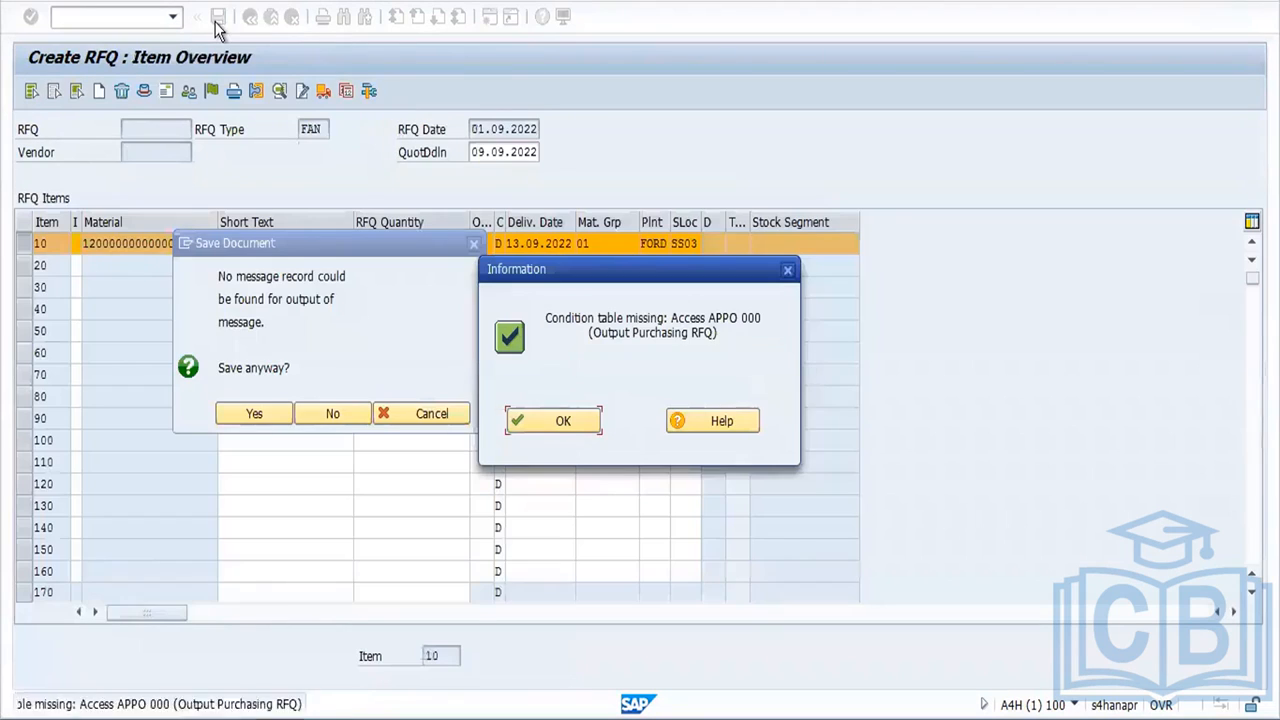
{"action": "left_click", "coordinate": [565, 421]}
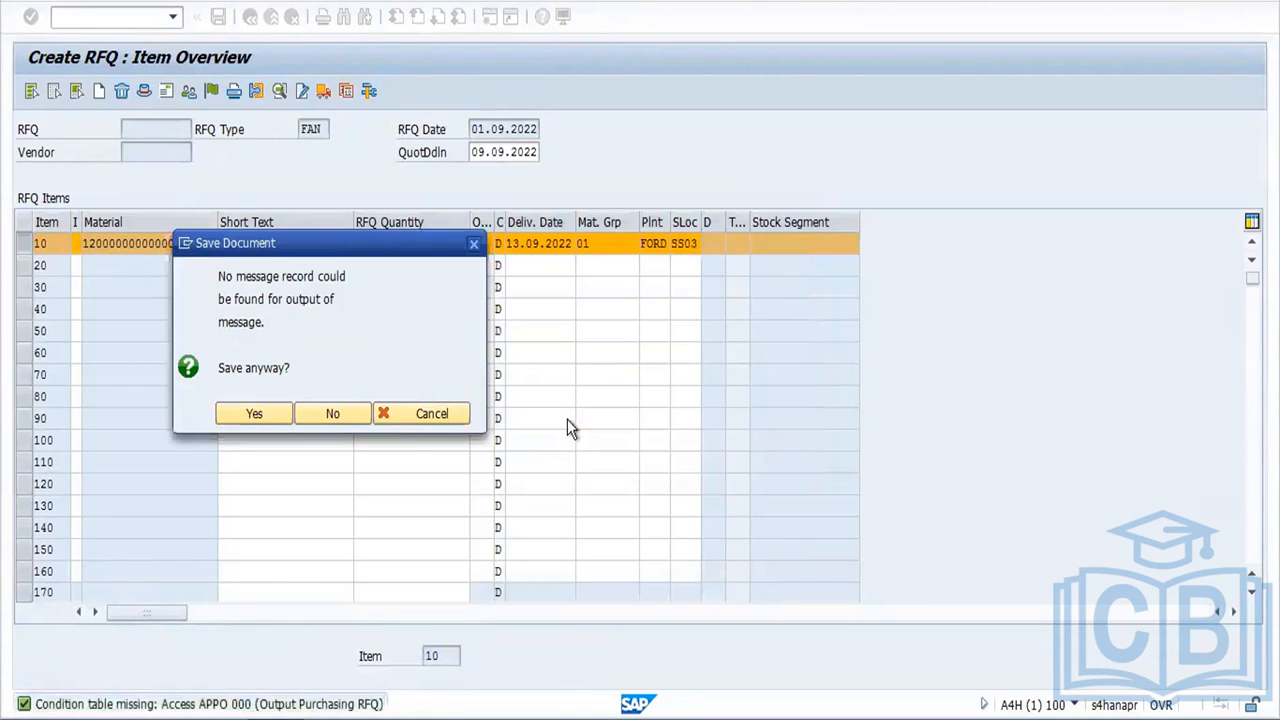
{"action": "left_click", "coordinate": [252, 413]}
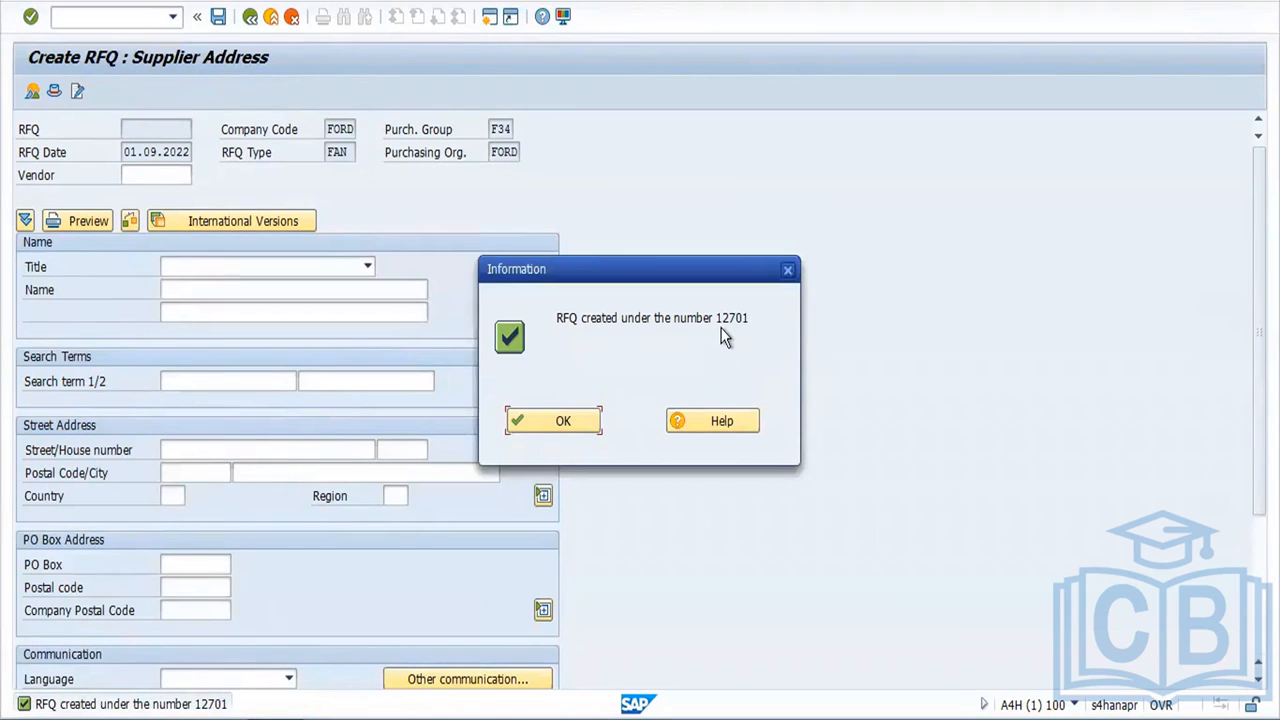
{"action": "left_click", "coordinate": [567, 421]}
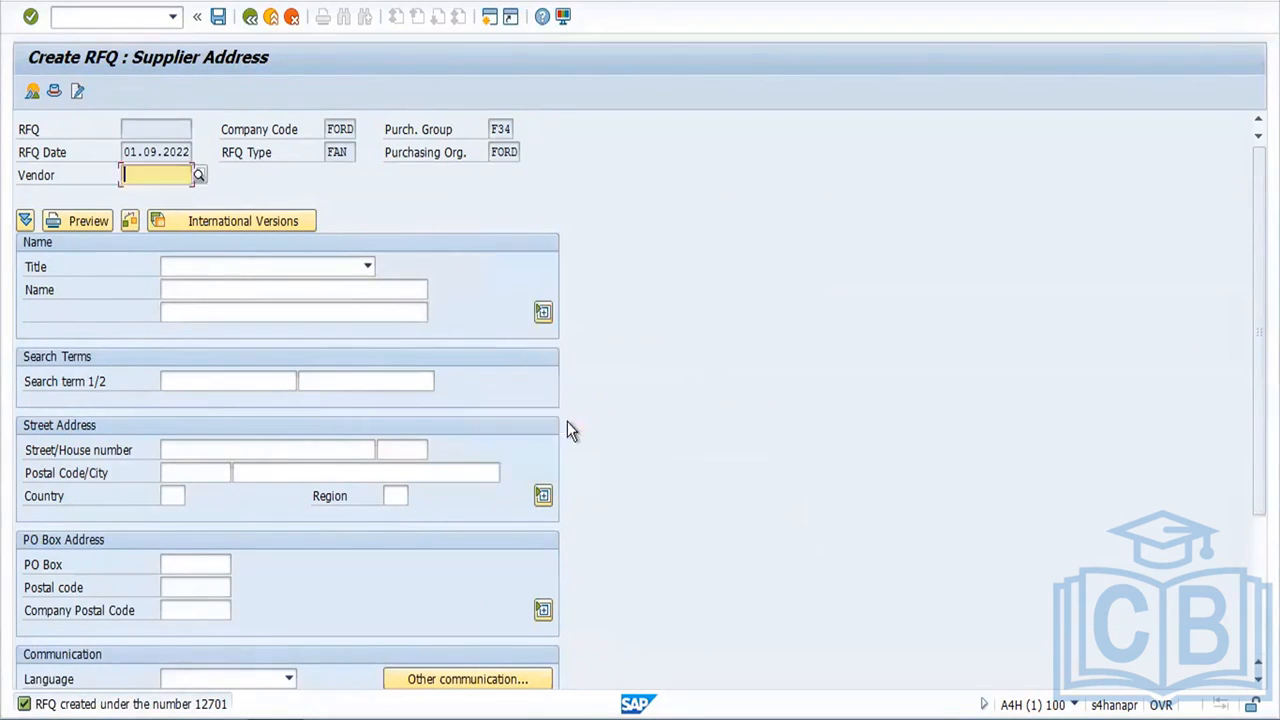
Step: Leave RFQ creation without a further supplier and return to the SAP Easy Access screen
{"action": "left_click", "coordinate": [251, 17]}
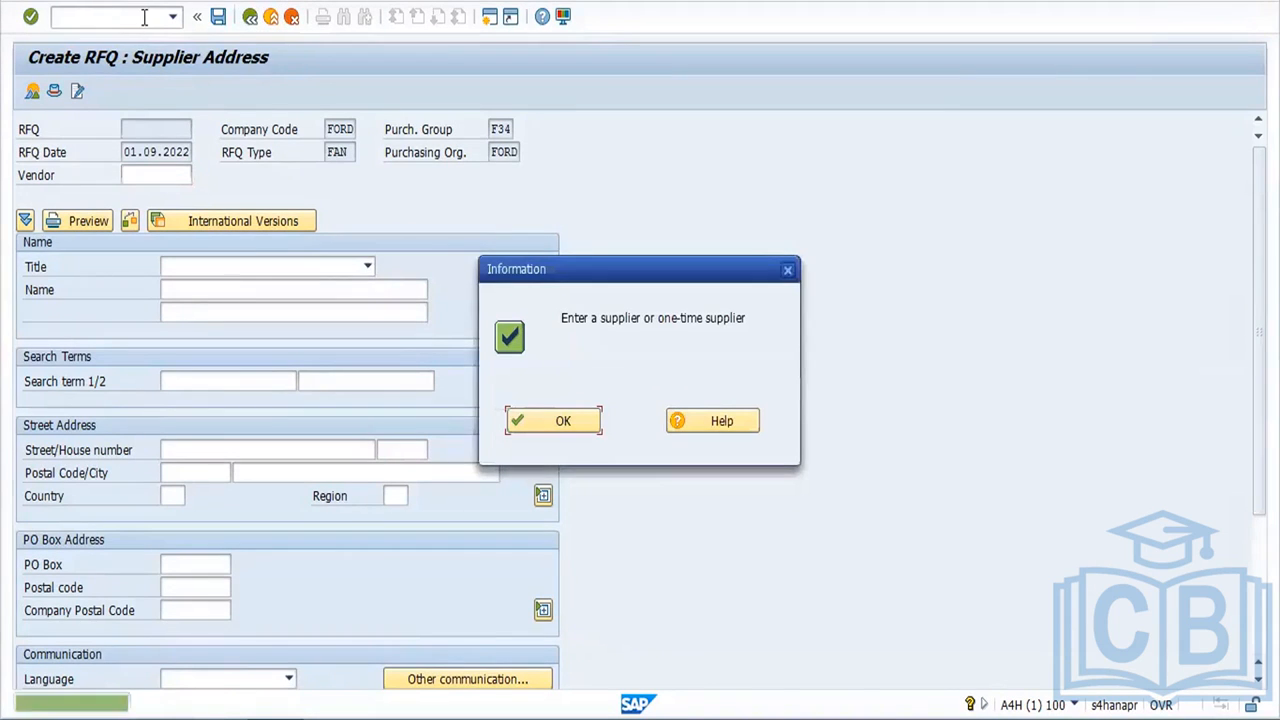
{"action": "type", "text": "/n"}
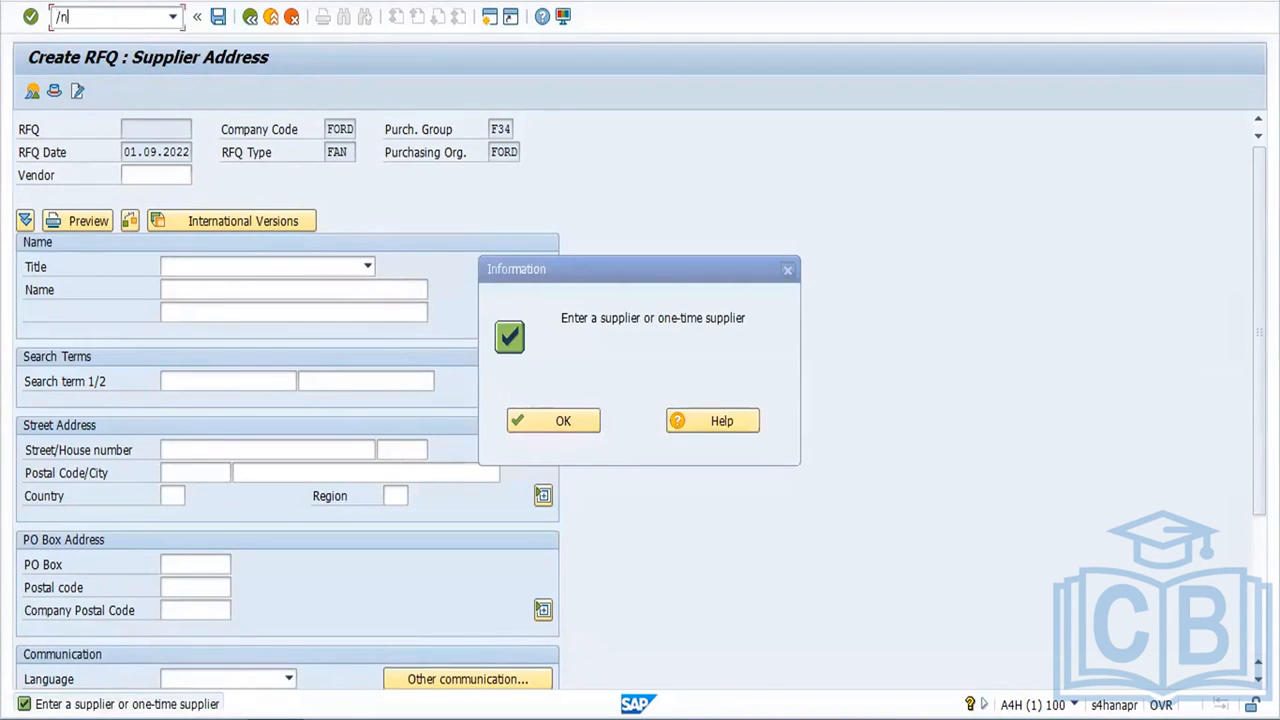
{"action": "key", "text": "Return"}
{"action": "type", "text": "me"}
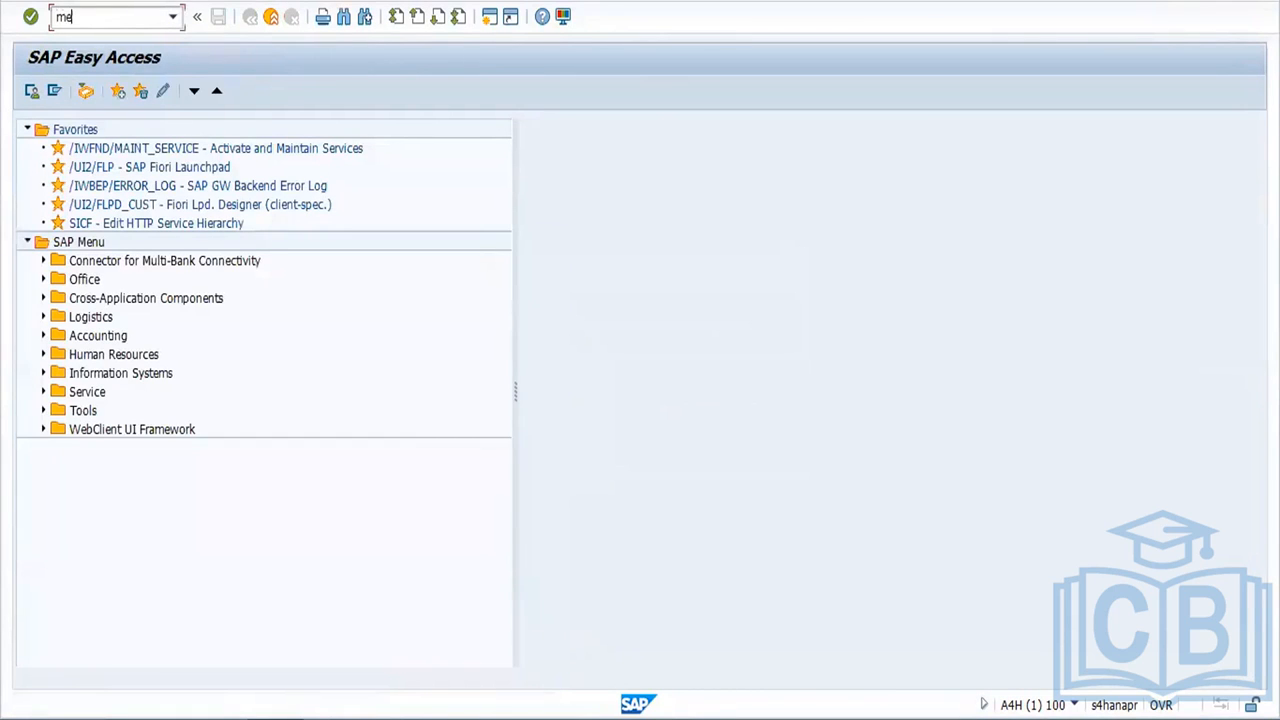
{"action": "type", "text": "42N"}
{"action": "key", "text": "Return"}
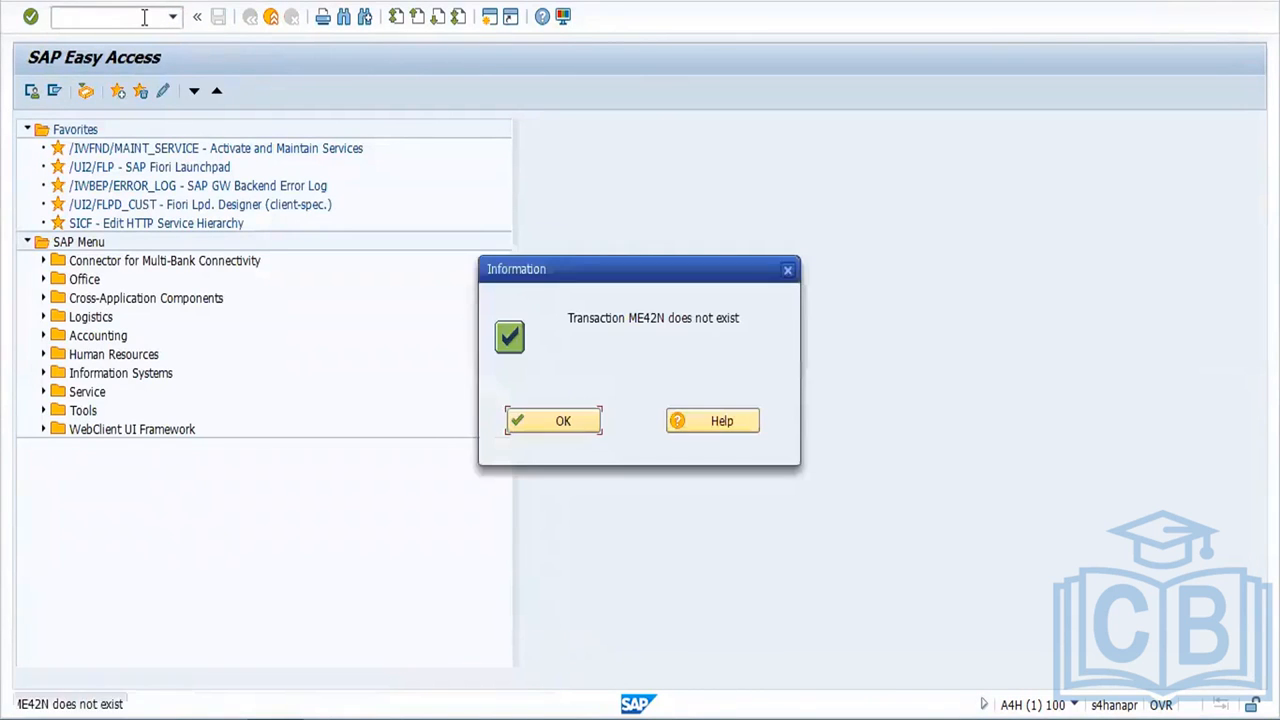
{"action": "key", "text": "Return"}
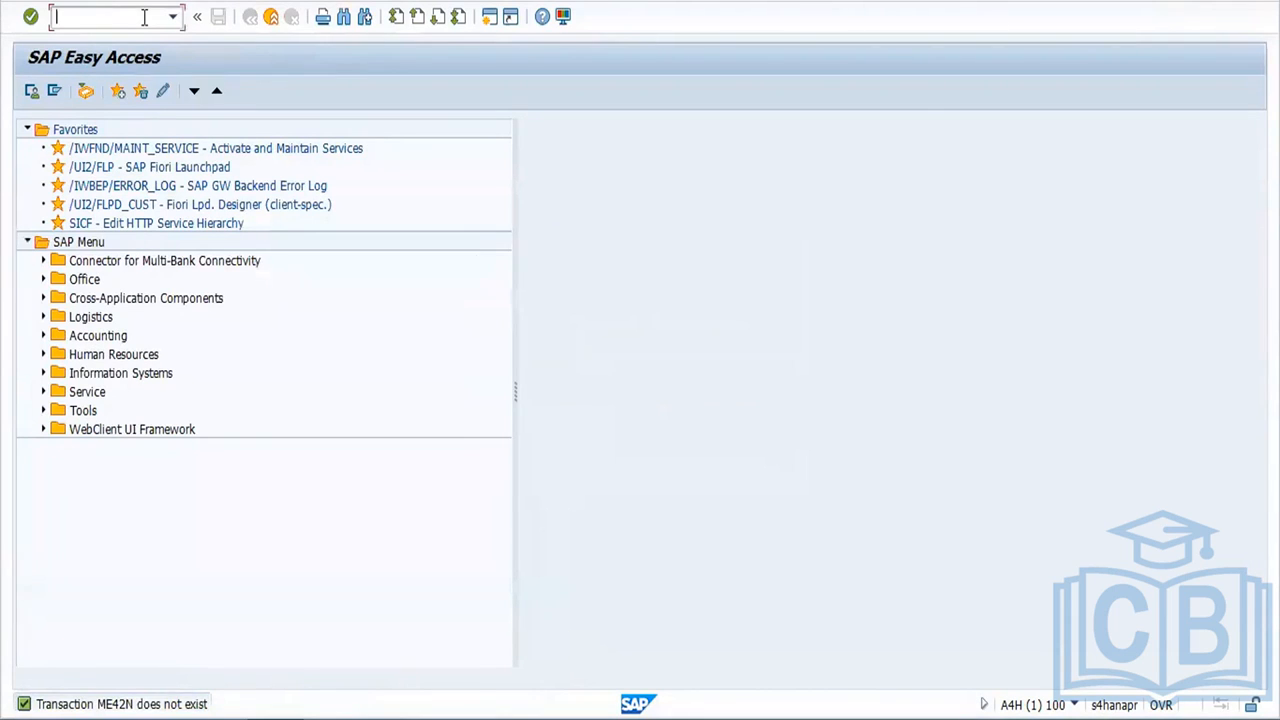
Step: Open the most recently saved RFQ for changing with transaction ME42
{"action": "type", "text": "me42"}
{"action": "key", "text": "Return"}
{"action": "key", "text": "Return"}
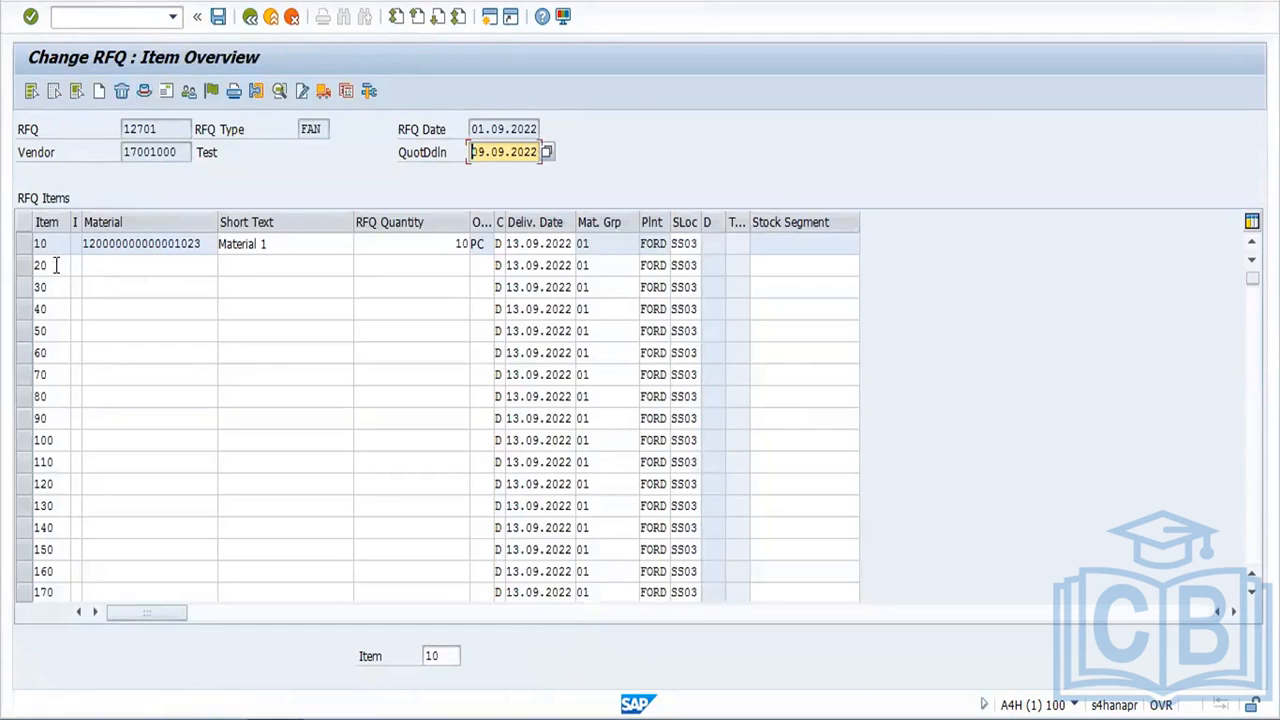
Step: Select item 10, open the RFQ's header data and review the RFQ date and quotation deadline
{"action": "left_click", "coordinate": [22, 246]}
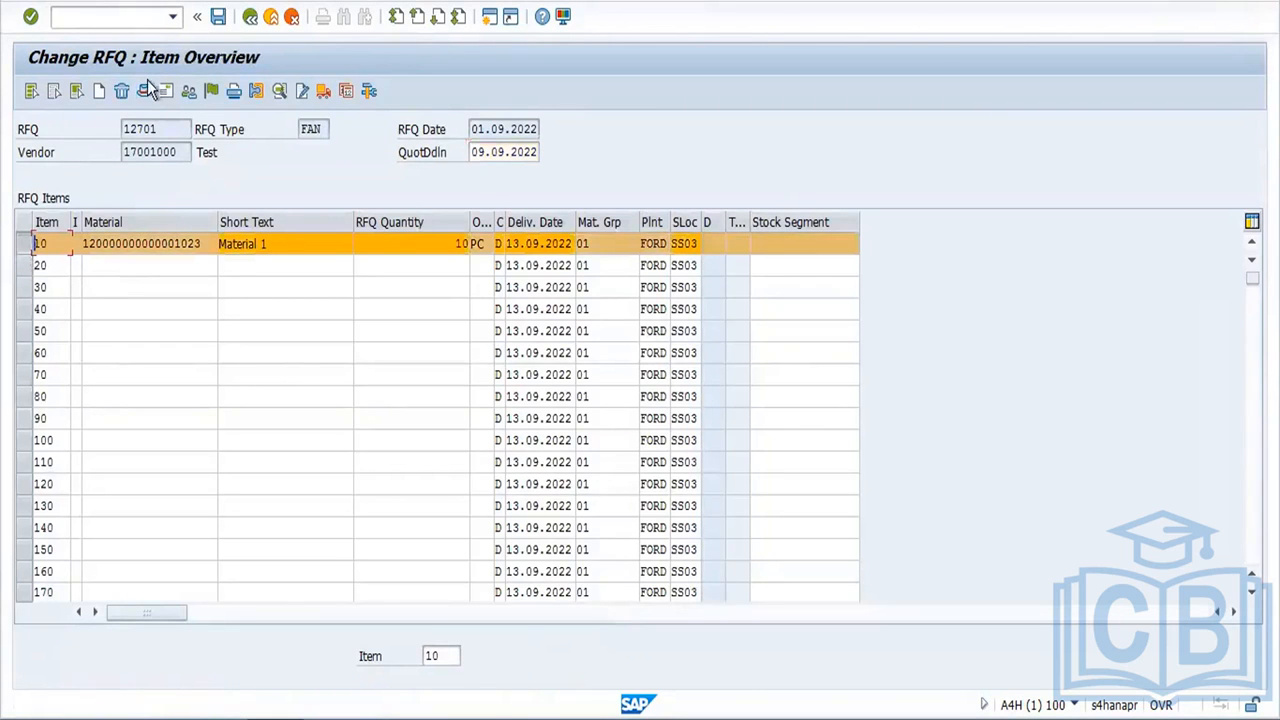
{"action": "left_click", "coordinate": [145, 90]}
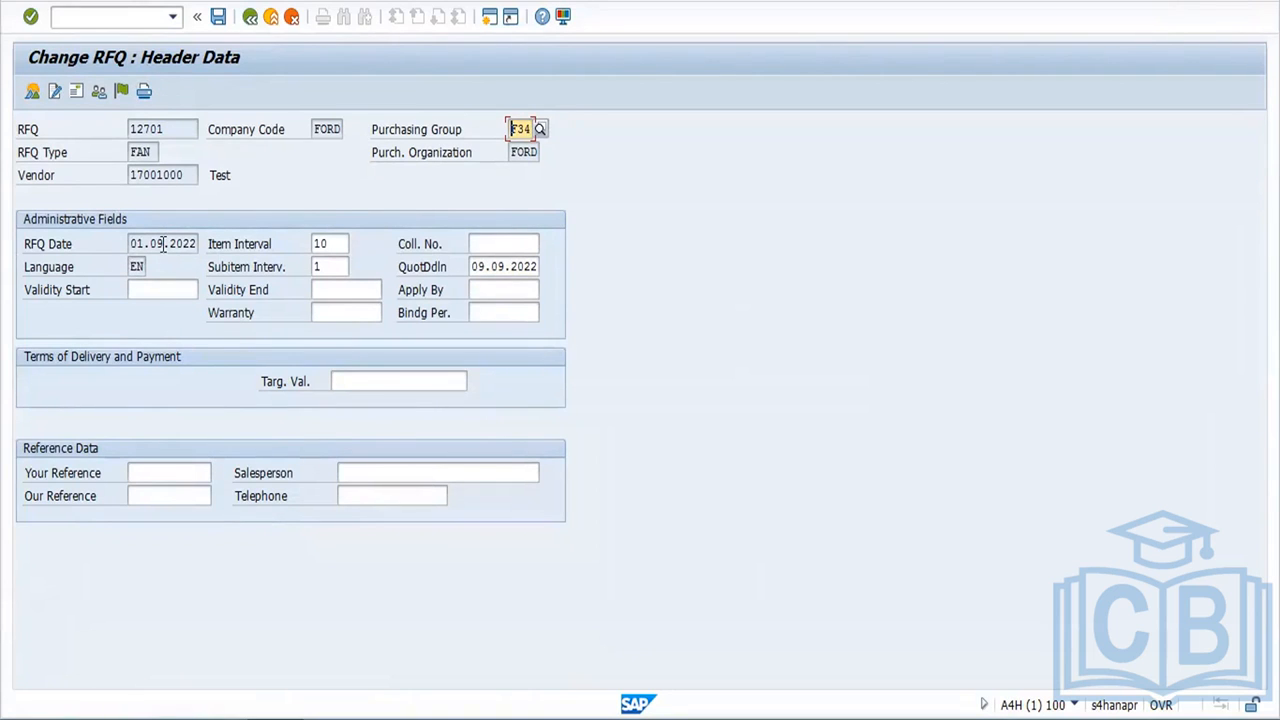
{"action": "left_click_drag", "start_coordinate": [163, 244], "coordinate": [201, 247]}
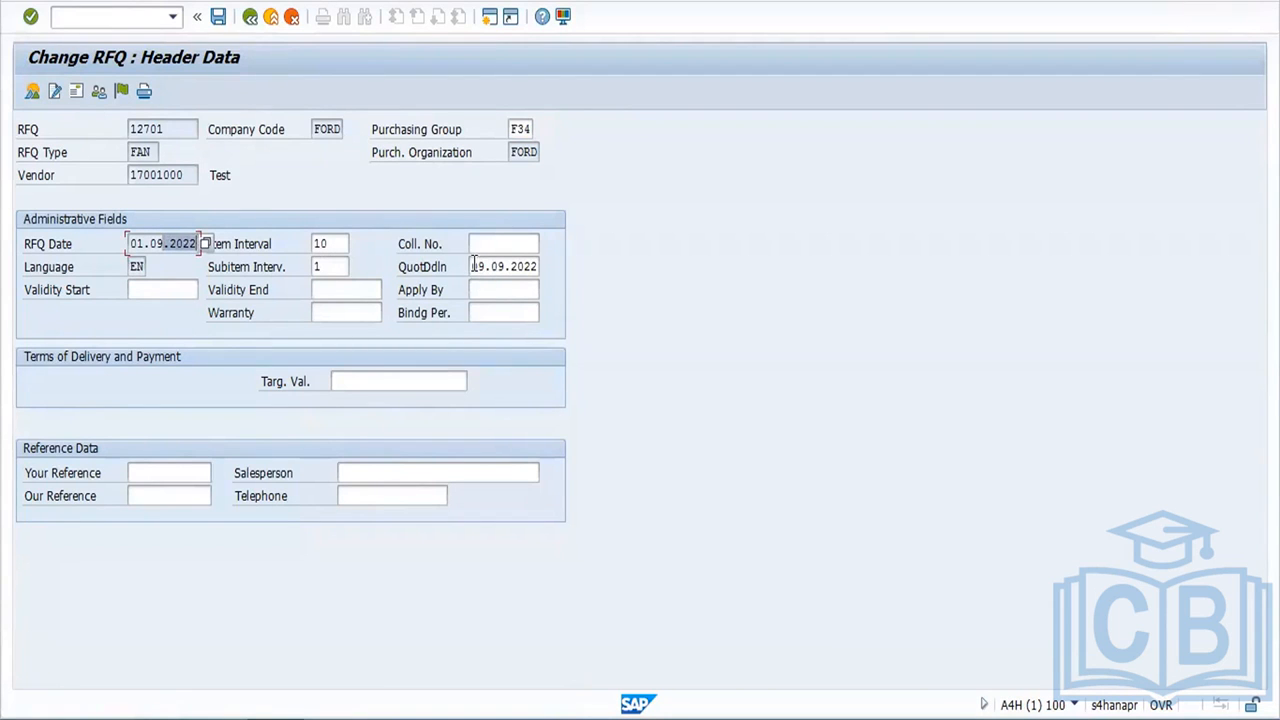
{"action": "left_click_drag", "start_coordinate": [477, 265], "coordinate": [548, 263]}
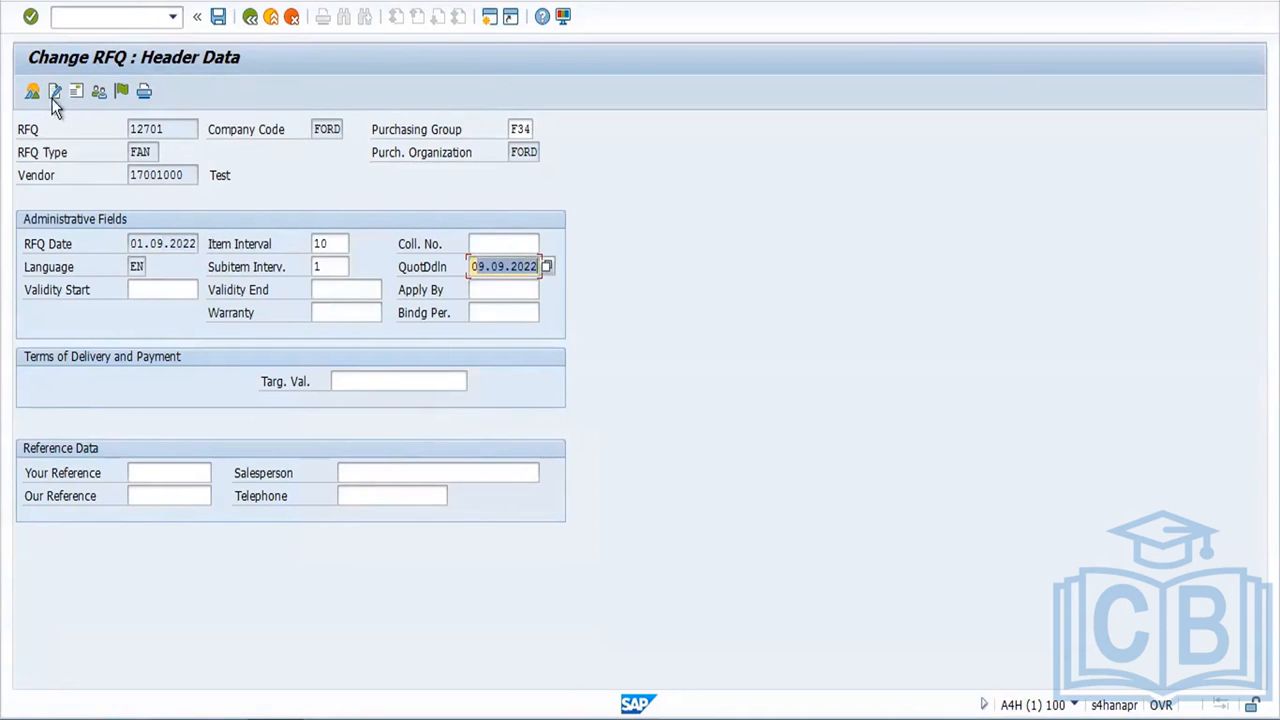
Step: Try to open the text overview from the header data, and return to the item overview
{"action": "left_click", "coordinate": [253, 4]}
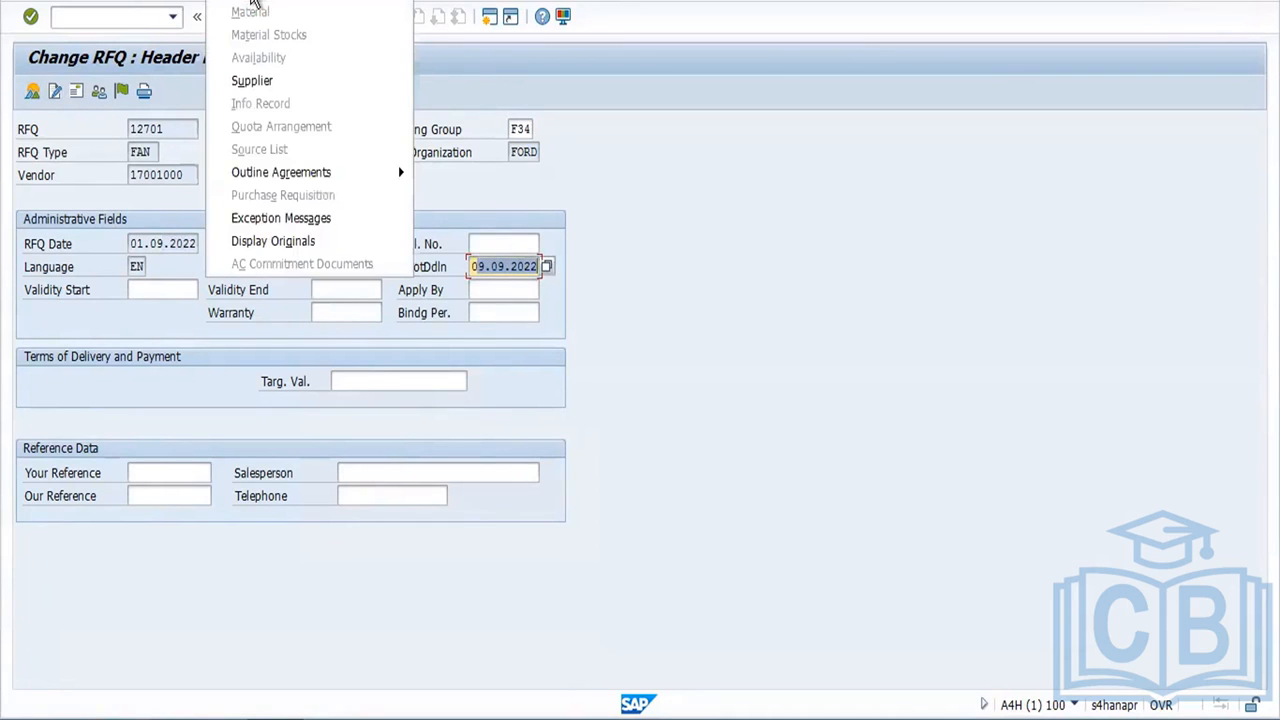
{"action": "mouse_move", "coordinate": [200, 5]}
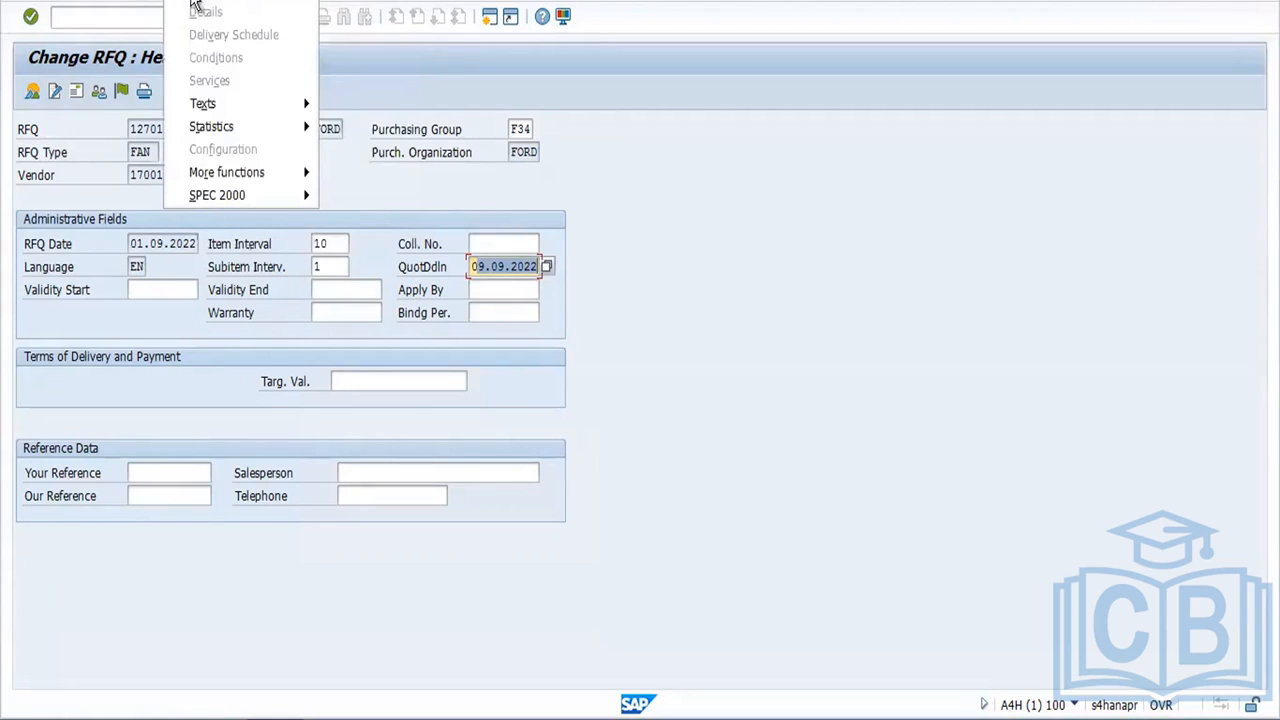
{"action": "mouse_move", "coordinate": [228, 103]}
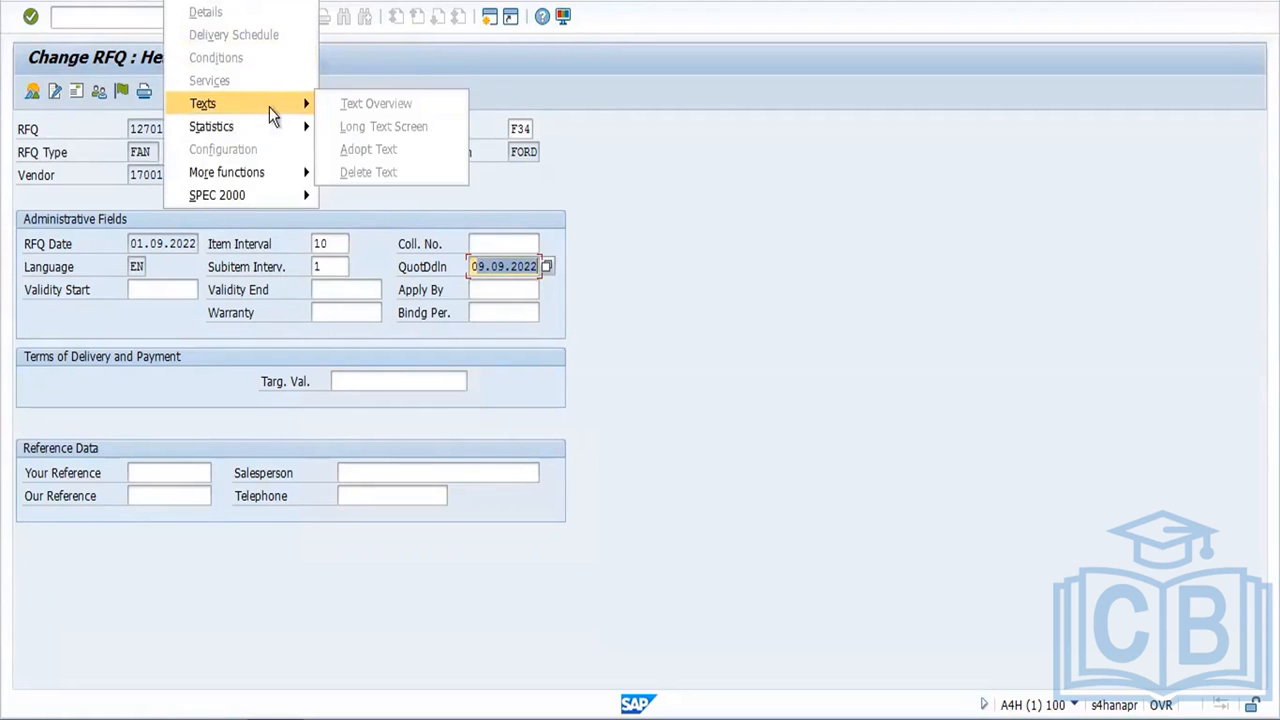
{"action": "left_click", "coordinate": [366, 102]}
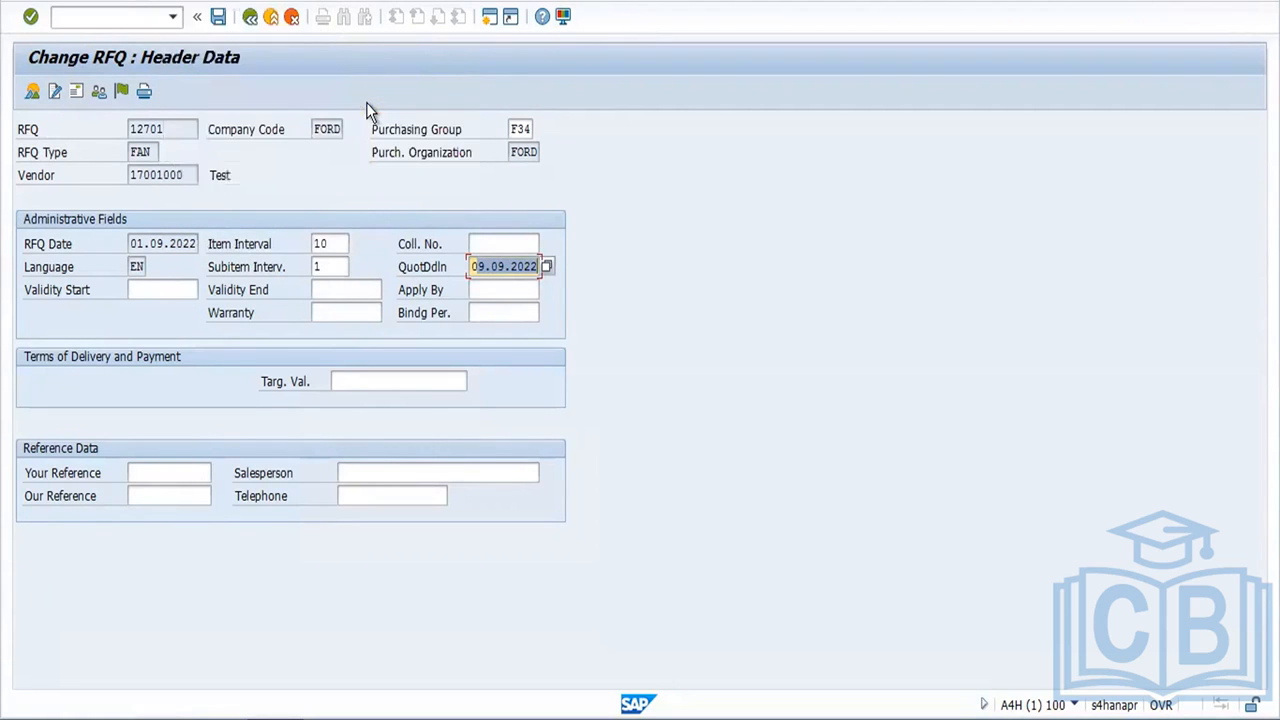
{"action": "left_click", "coordinate": [31, 97]}
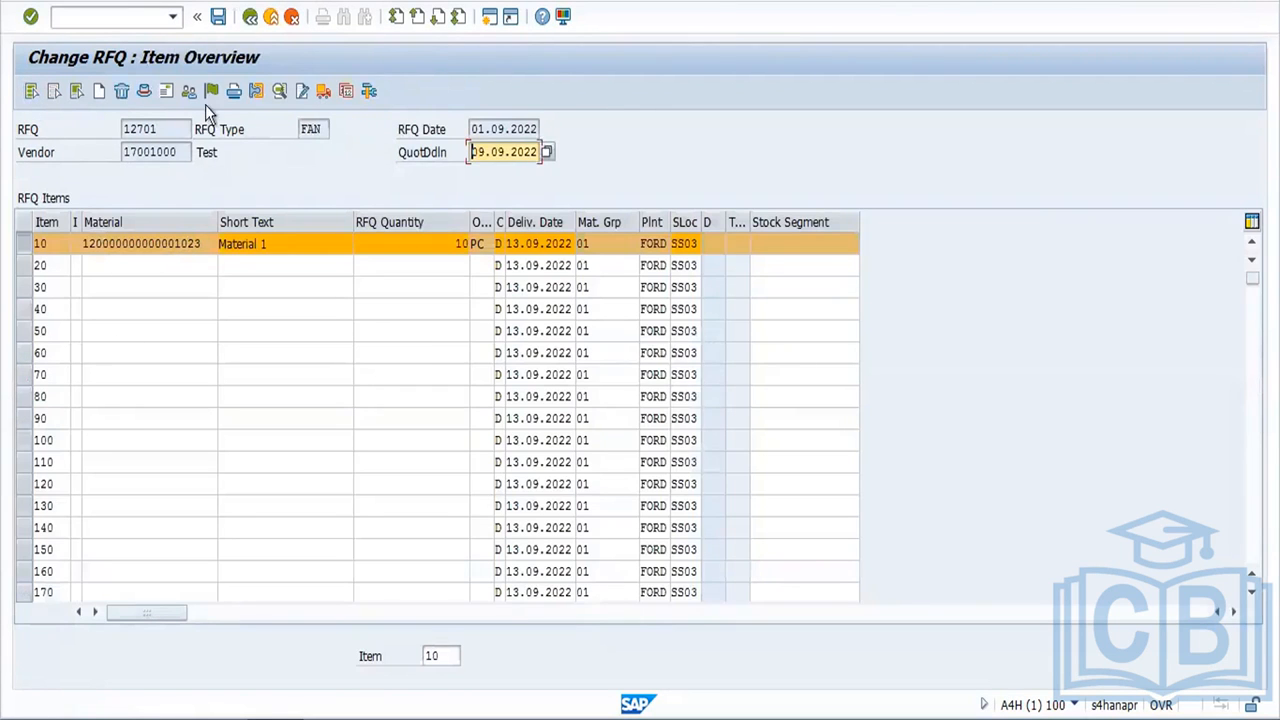
Step: Open the text overview for item 10 to review the text types offered for the item
{"action": "left_click", "coordinate": [247, 0]}
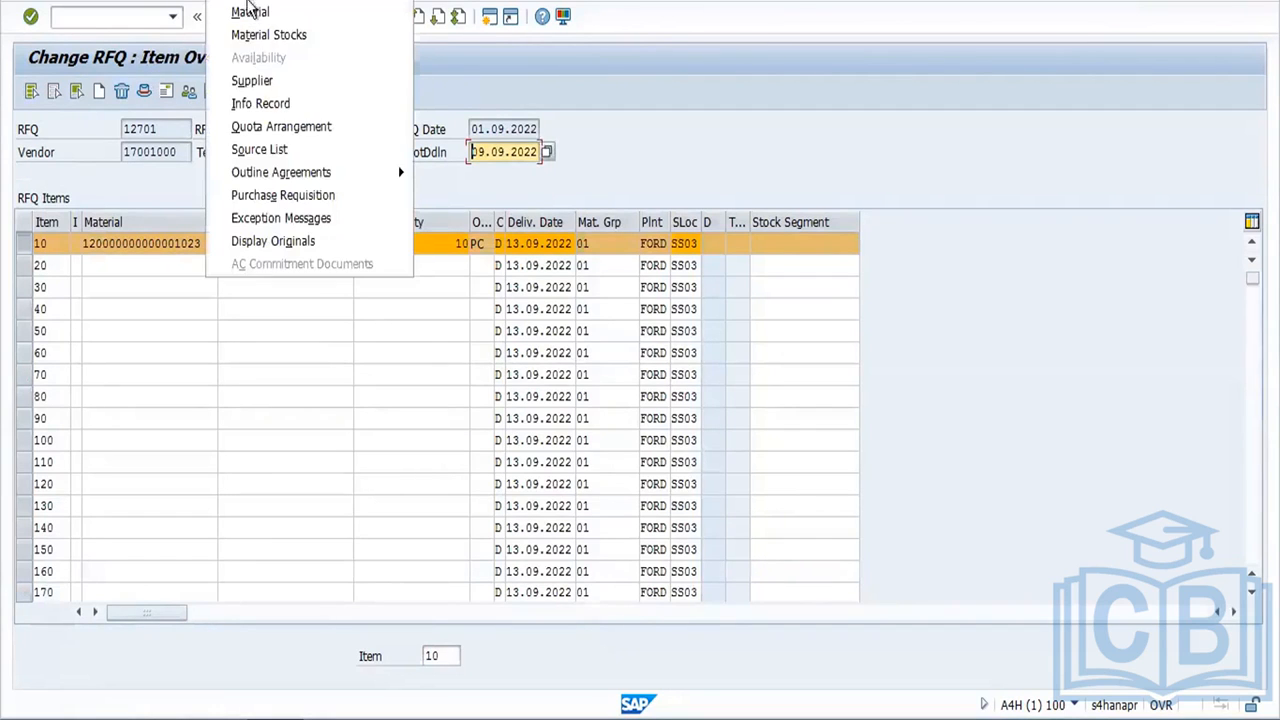
{"action": "mouse_move", "coordinate": [185, 0]}
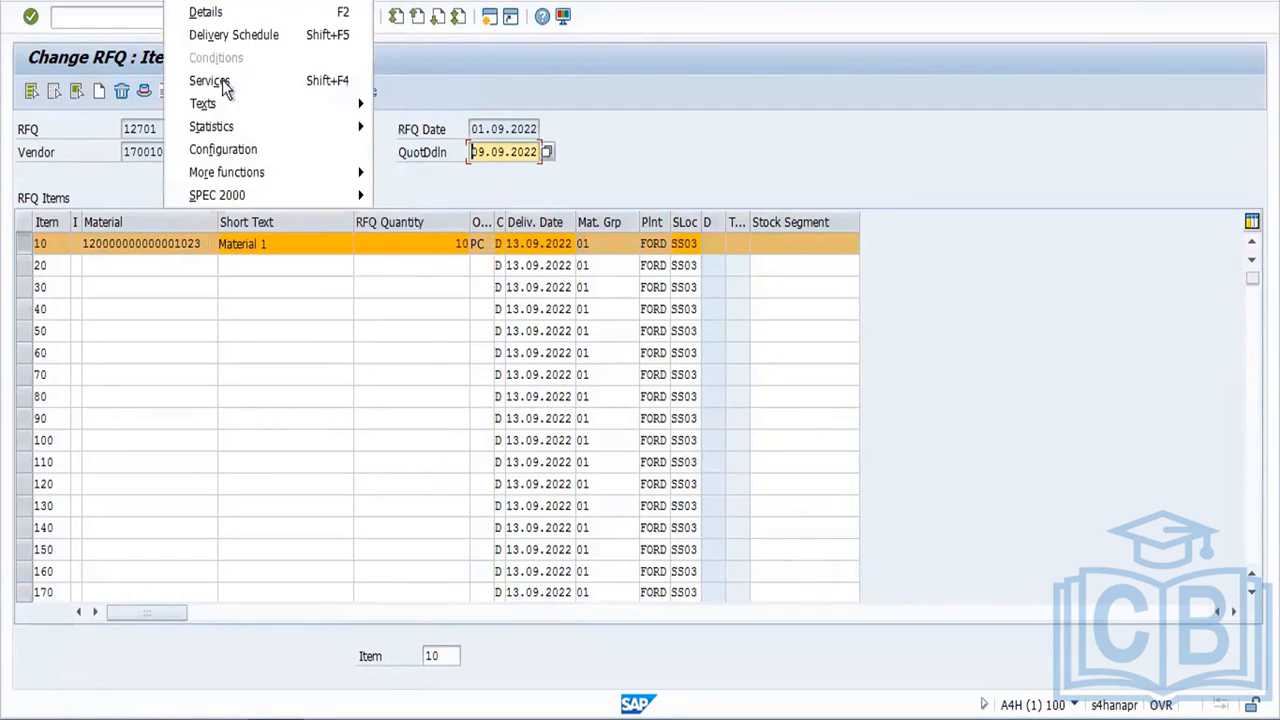
{"action": "mouse_move", "coordinate": [241, 100]}
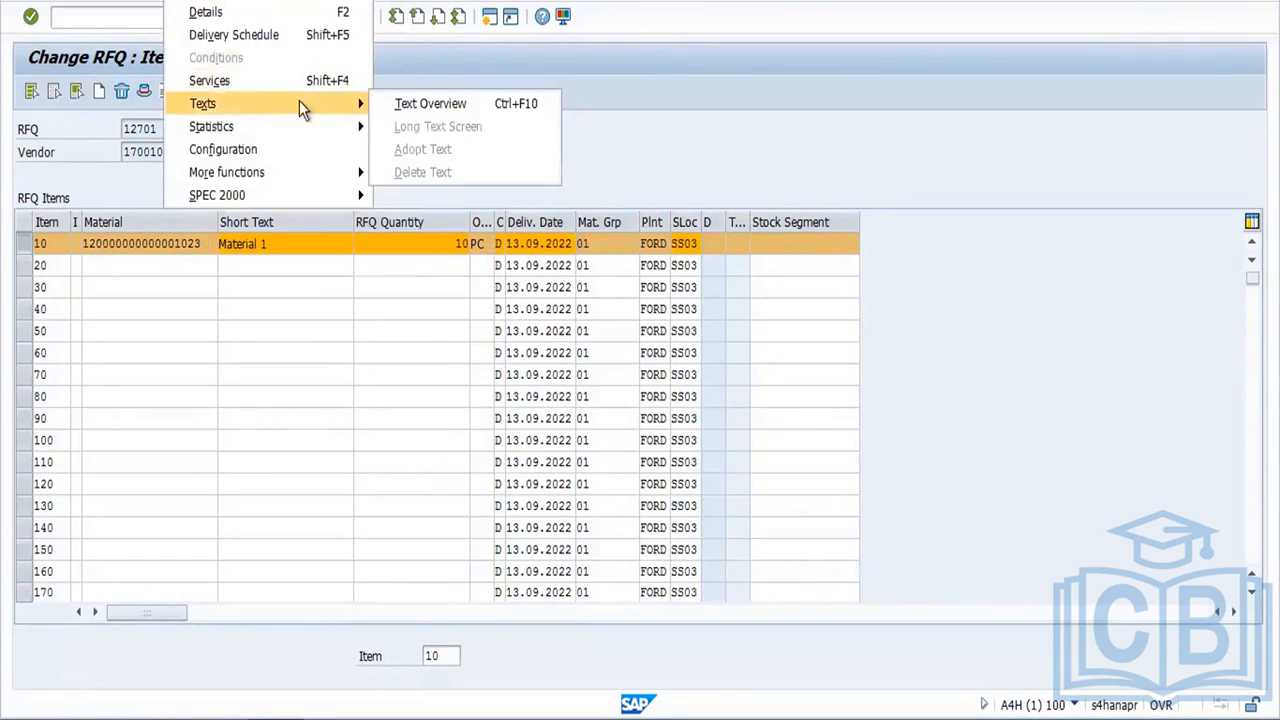
{"action": "left_click", "coordinate": [404, 107]}
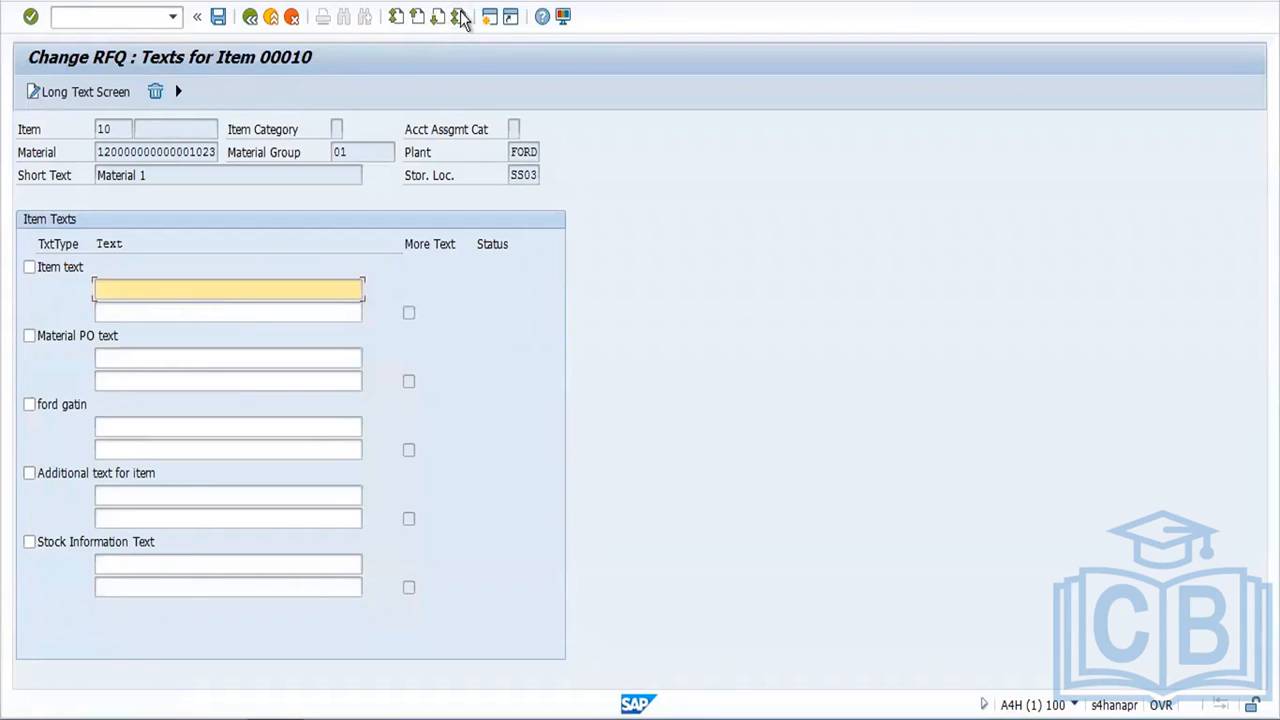
Step: View the long text screen for item 10's item text, denying the template file creation, and leave the RFQ without saving
{"action": "left_click", "coordinate": [87, 91]}
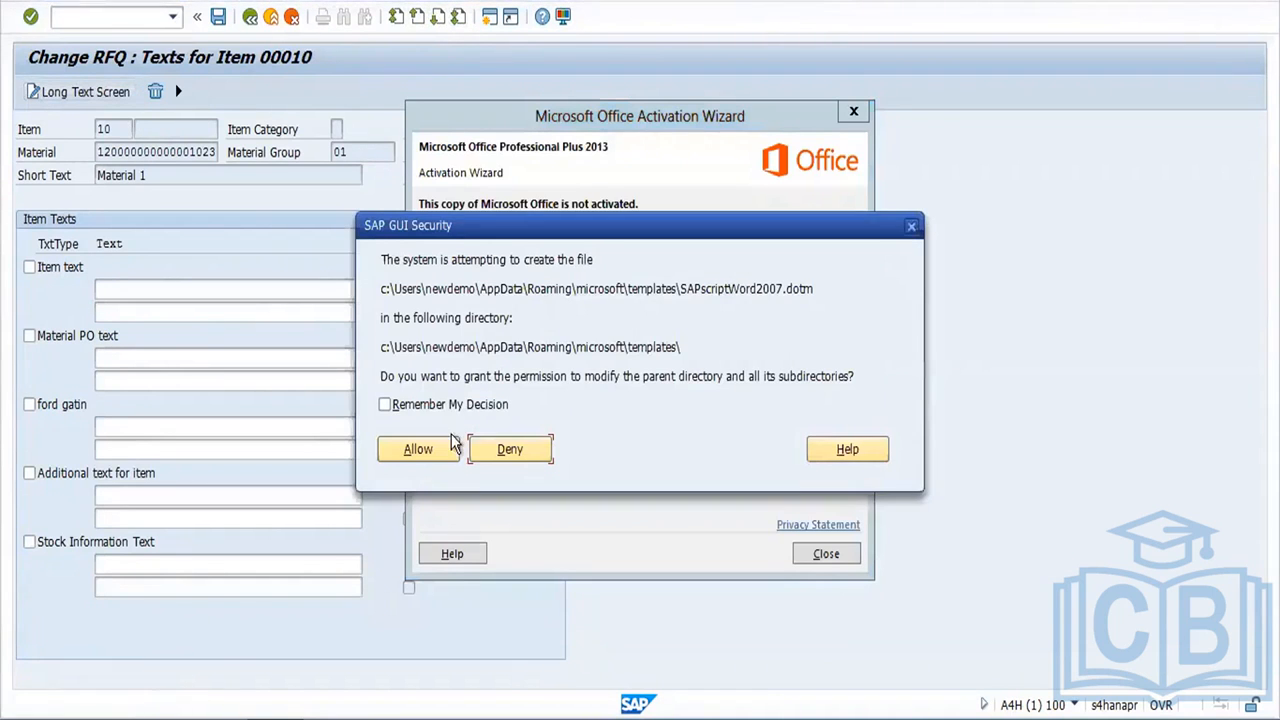
{"action": "left_click", "coordinate": [514, 451]}
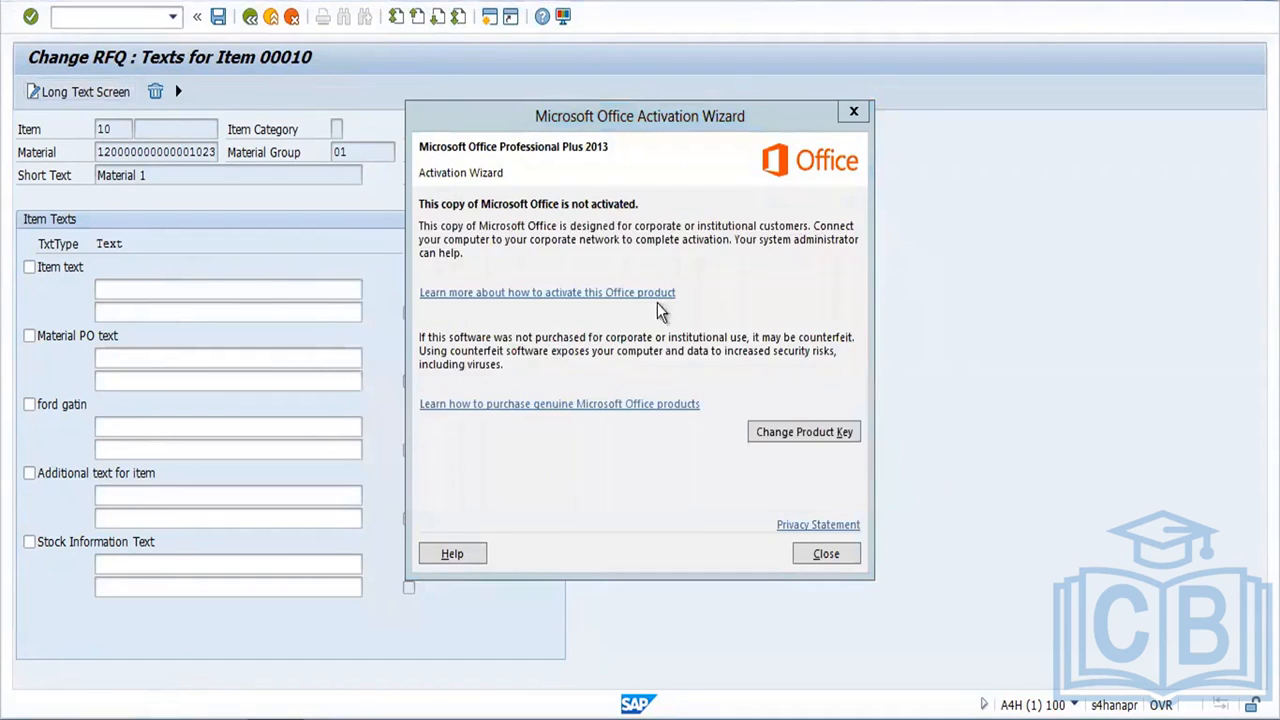
{"action": "left_click", "coordinate": [853, 111]}
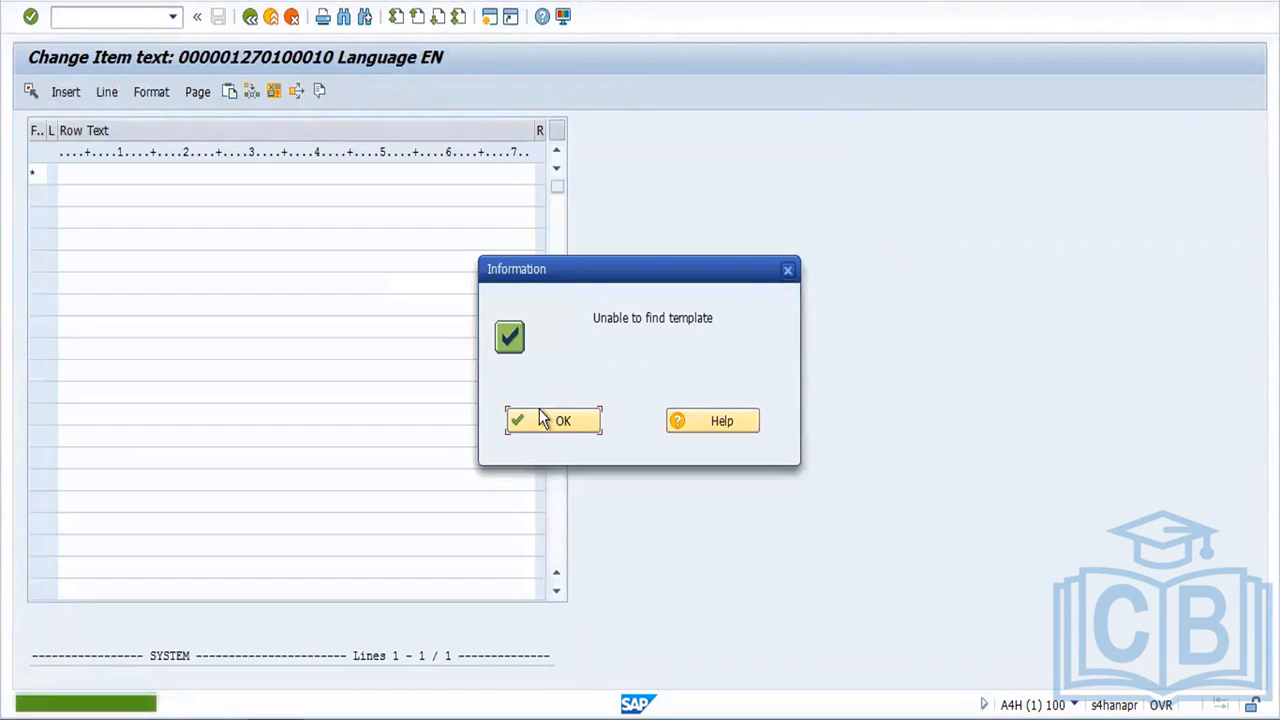
{"action": "left_click", "coordinate": [560, 422]}
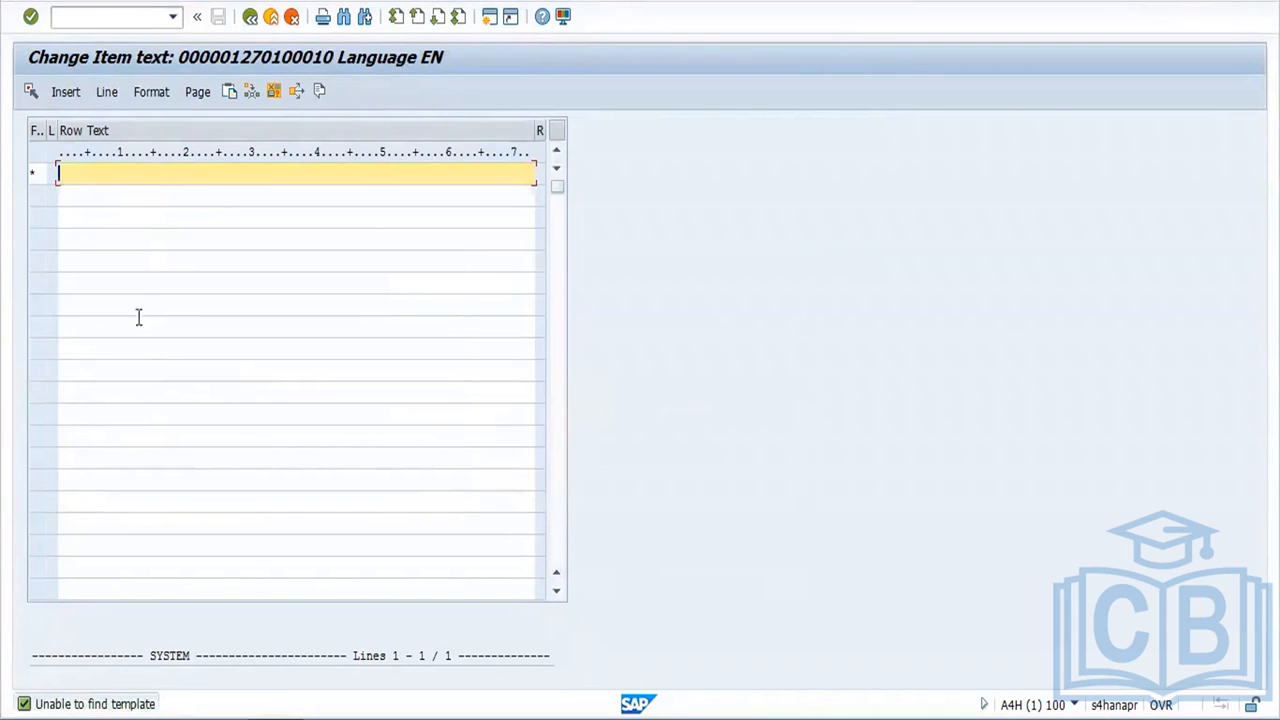
{"action": "left_click", "coordinate": [250, 17]}
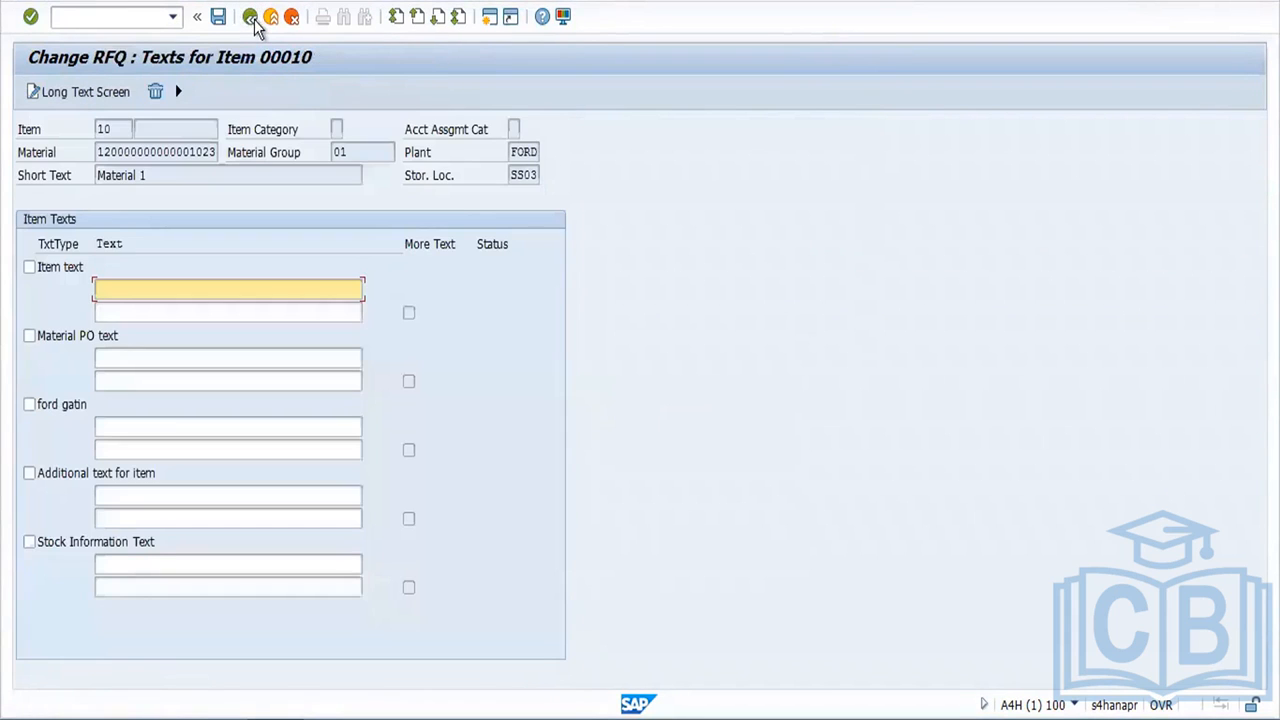
{"action": "left_click", "coordinate": [251, 18]}
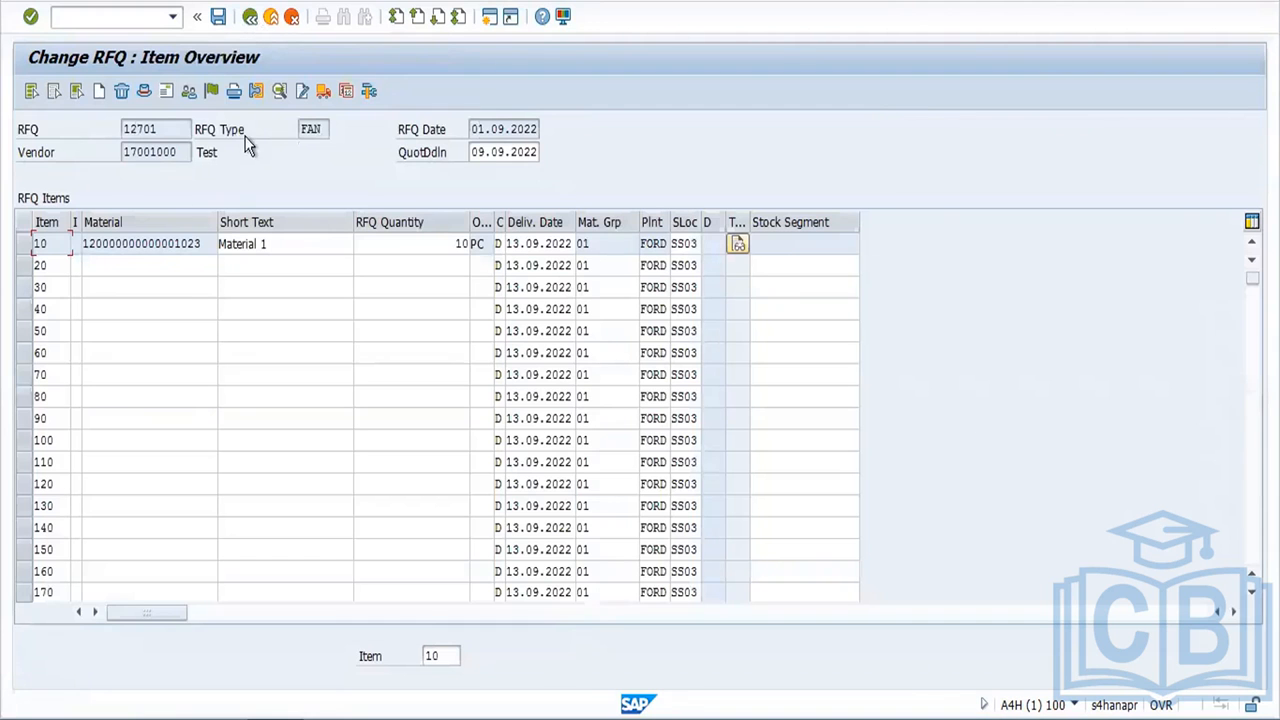
{"action": "left_click", "coordinate": [251, 18]}
{"action": "left_click", "coordinate": [251, 18]}
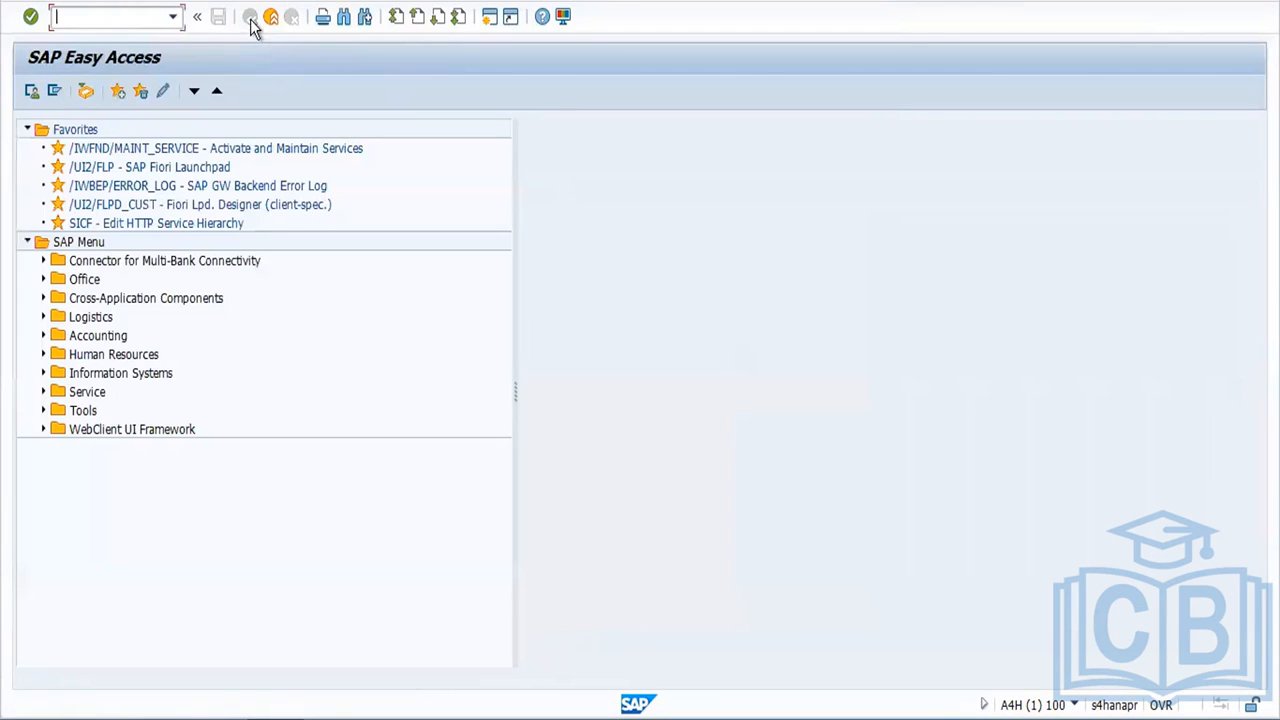
Step: Display the RFQ with transaction ME43, check its RFQ number and vendor, and return to SAP Easy Access
{"action": "type", "text": "me43"}
{"action": "key", "text": "Return"}
{"action": "key", "text": "Return"}
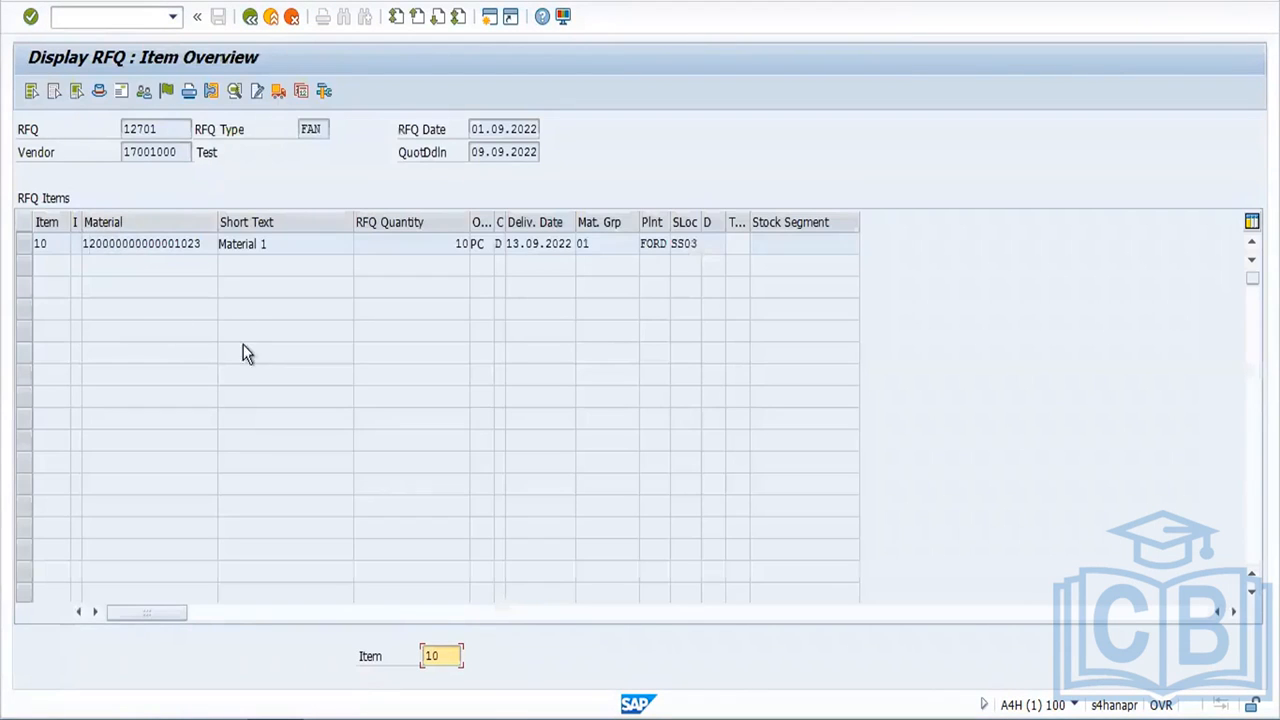
{"action": "left_click", "coordinate": [150, 128]}
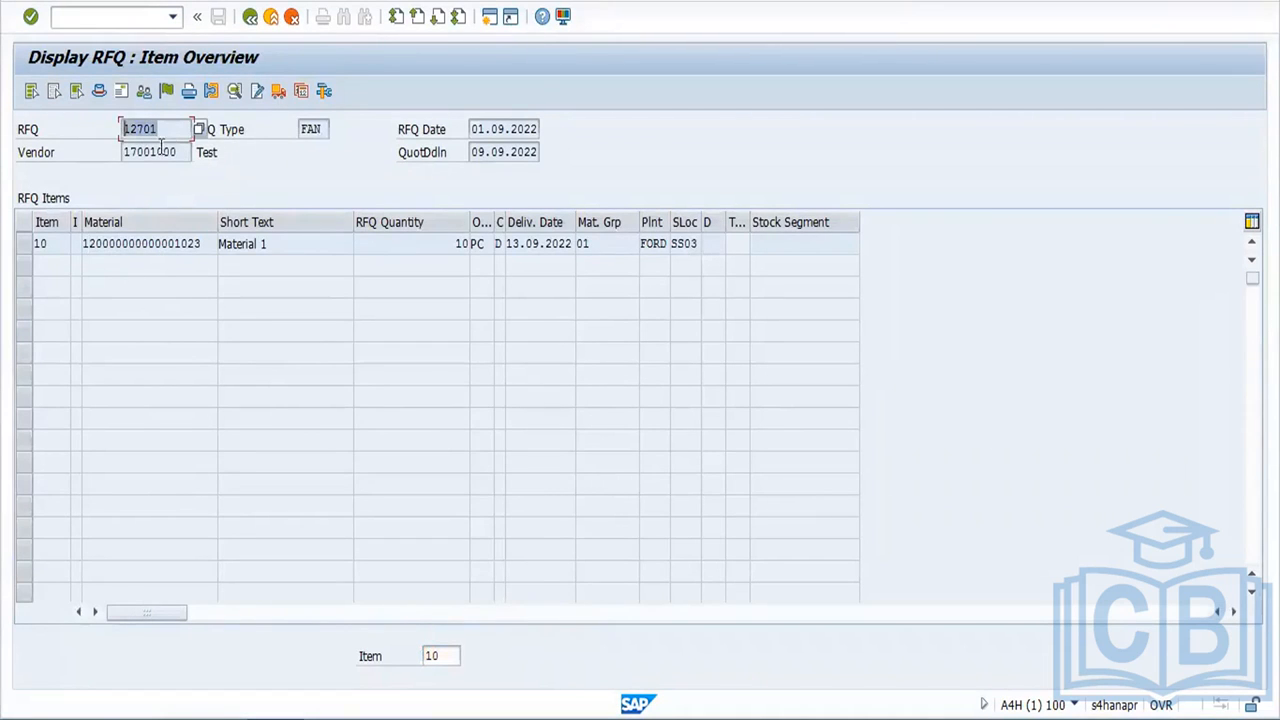
{"action": "double_click", "coordinate": [180, 152]}
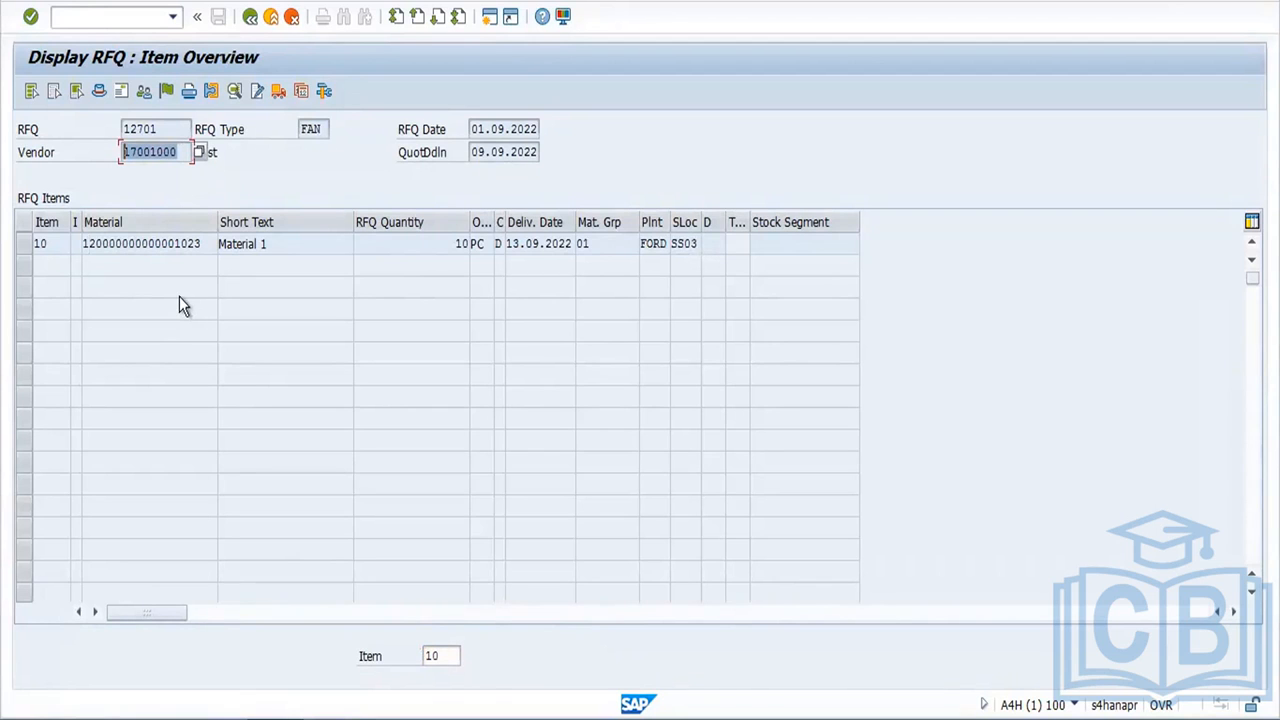
{"action": "left_click", "coordinate": [250, 16]}
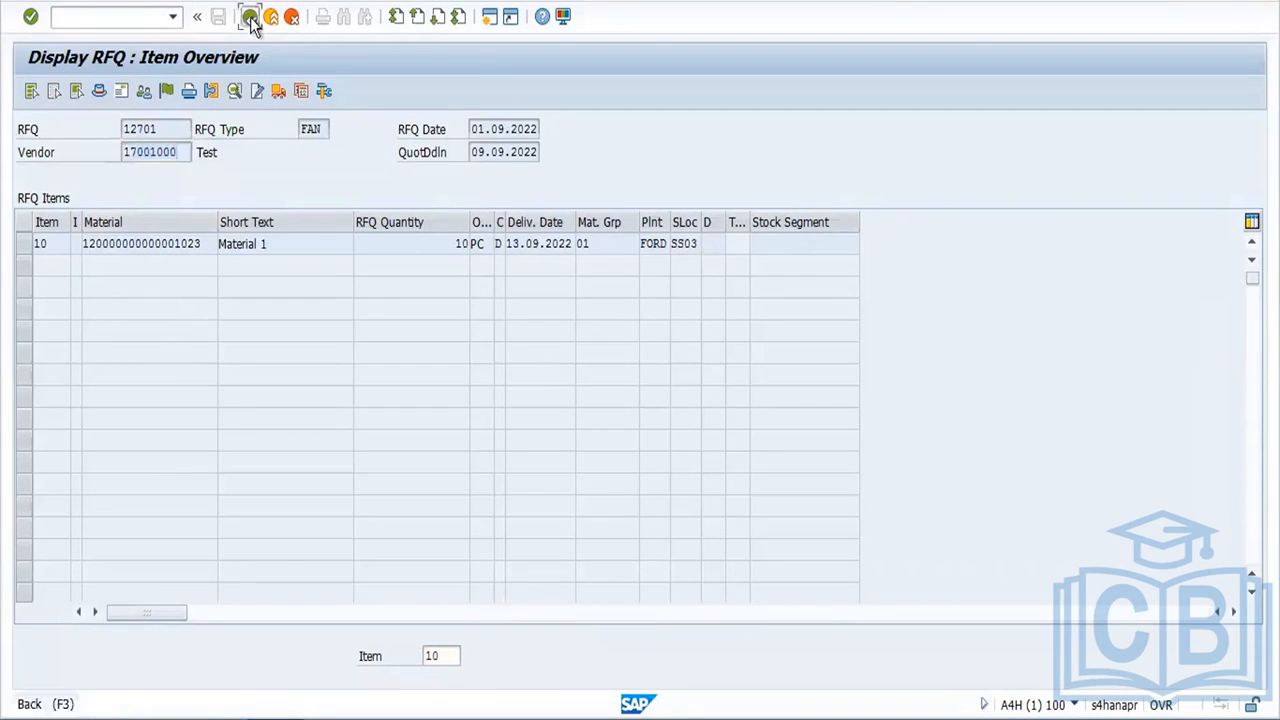
{"action": "left_click", "coordinate": [145, 17]}
{"action": "type", "text": "/n"}
{"action": "key", "text": "Return"}
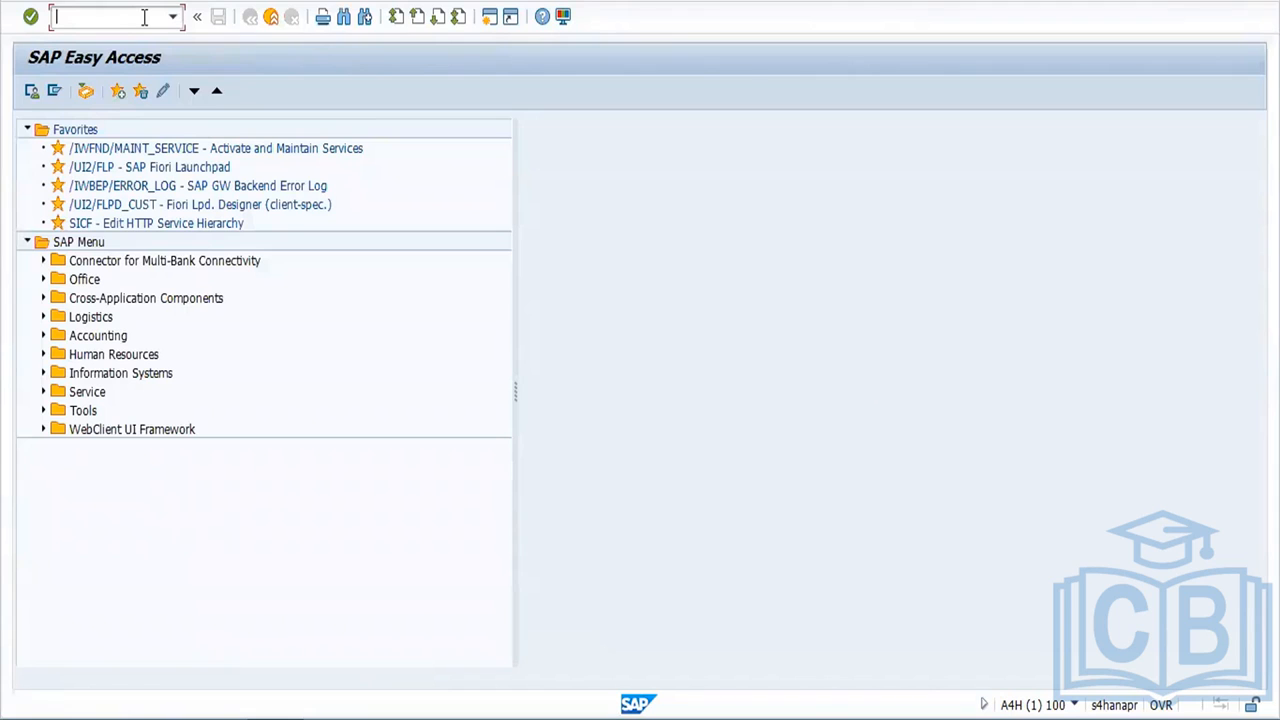
Step: Open the same RFQ for quotation maintenance with transaction ME47
{"action": "type", "text": "me47"}
{"action": "key", "text": "Return"}
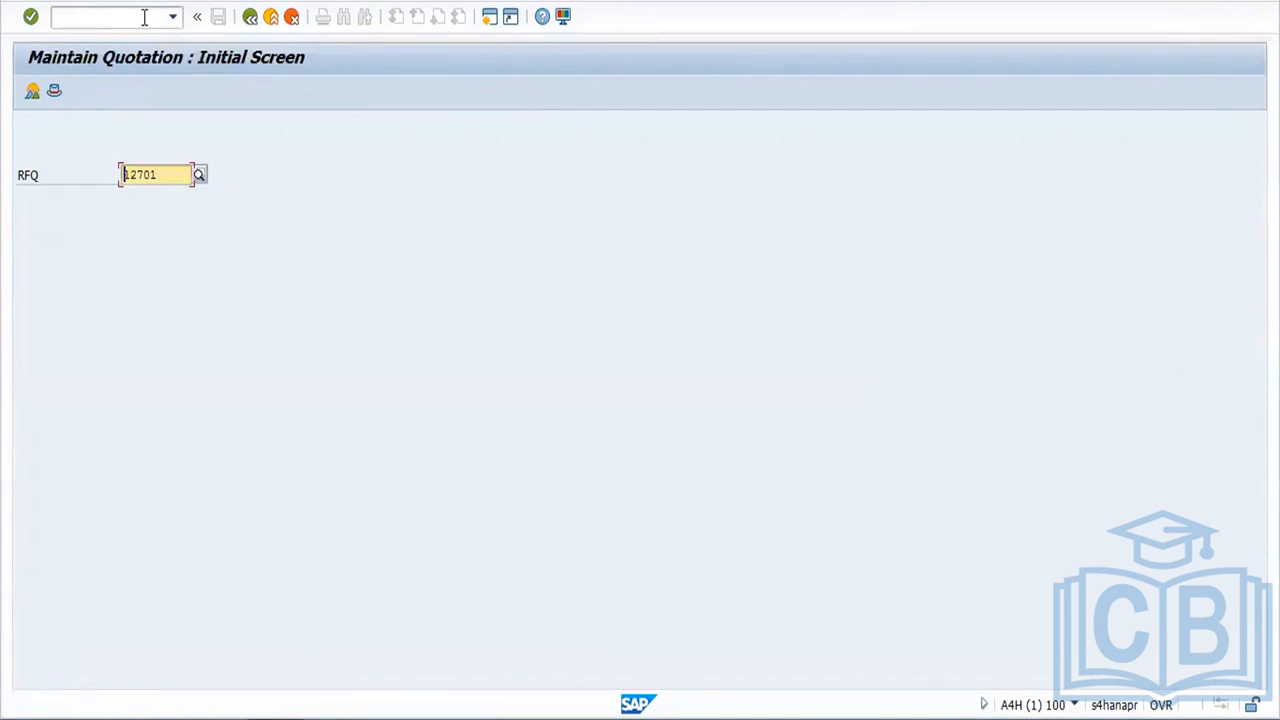
{"action": "key", "text": "Return"}
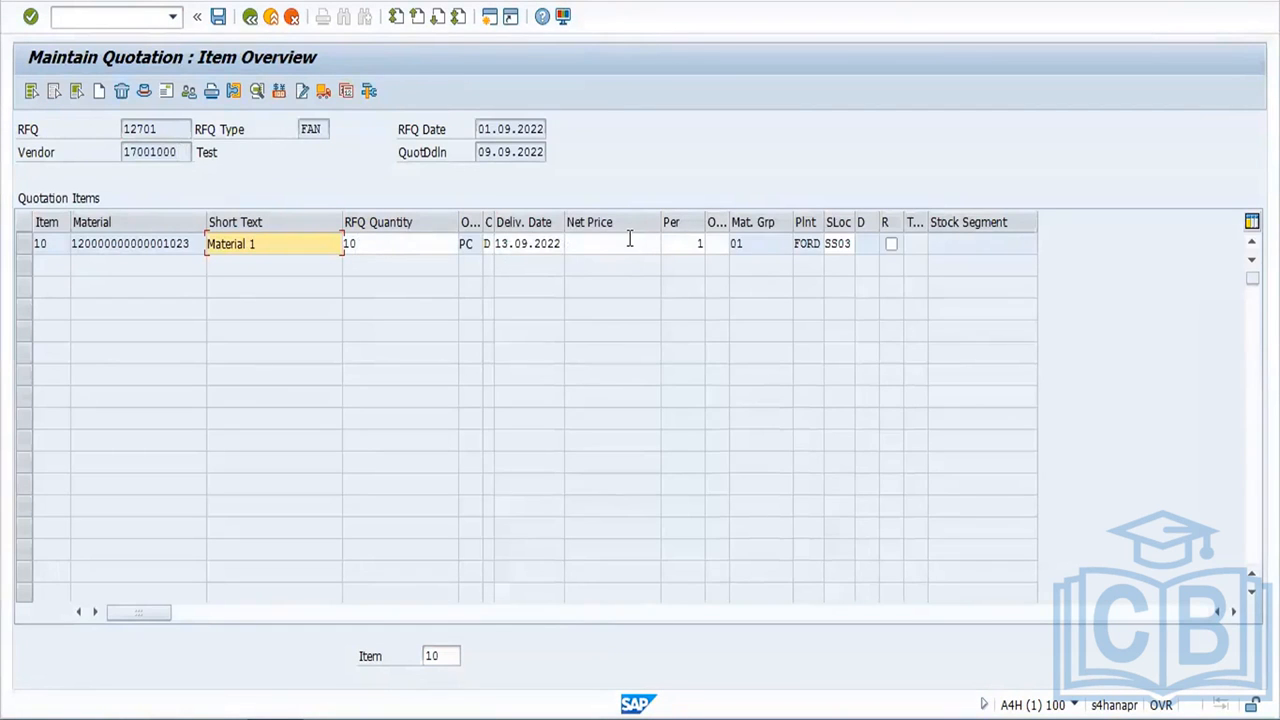
Step: Select quotation item 10 and open its pricing conditions
{"action": "left_click", "coordinate": [630, 240]}
{"action": "type", "text": "12"}
{"action": "key", "text": "Return"}
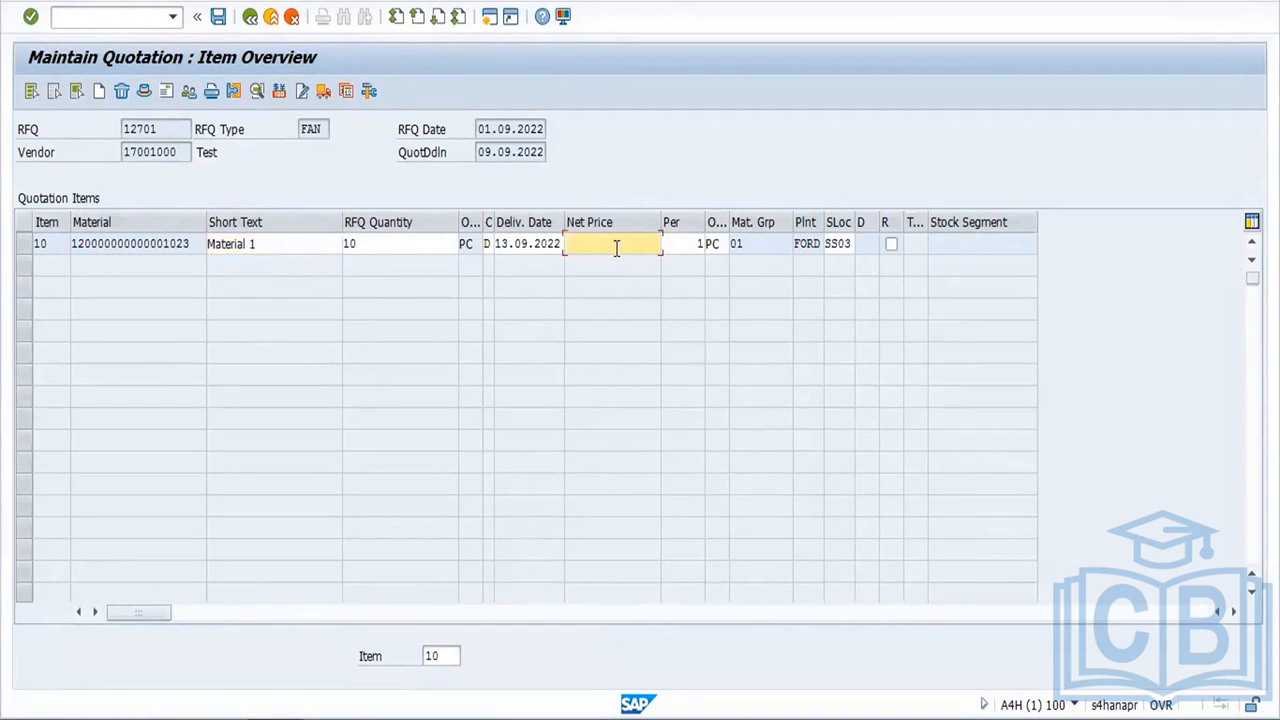
{"action": "left_click", "coordinate": [25, 246]}
{"action": "left_click", "coordinate": [279, 92]}
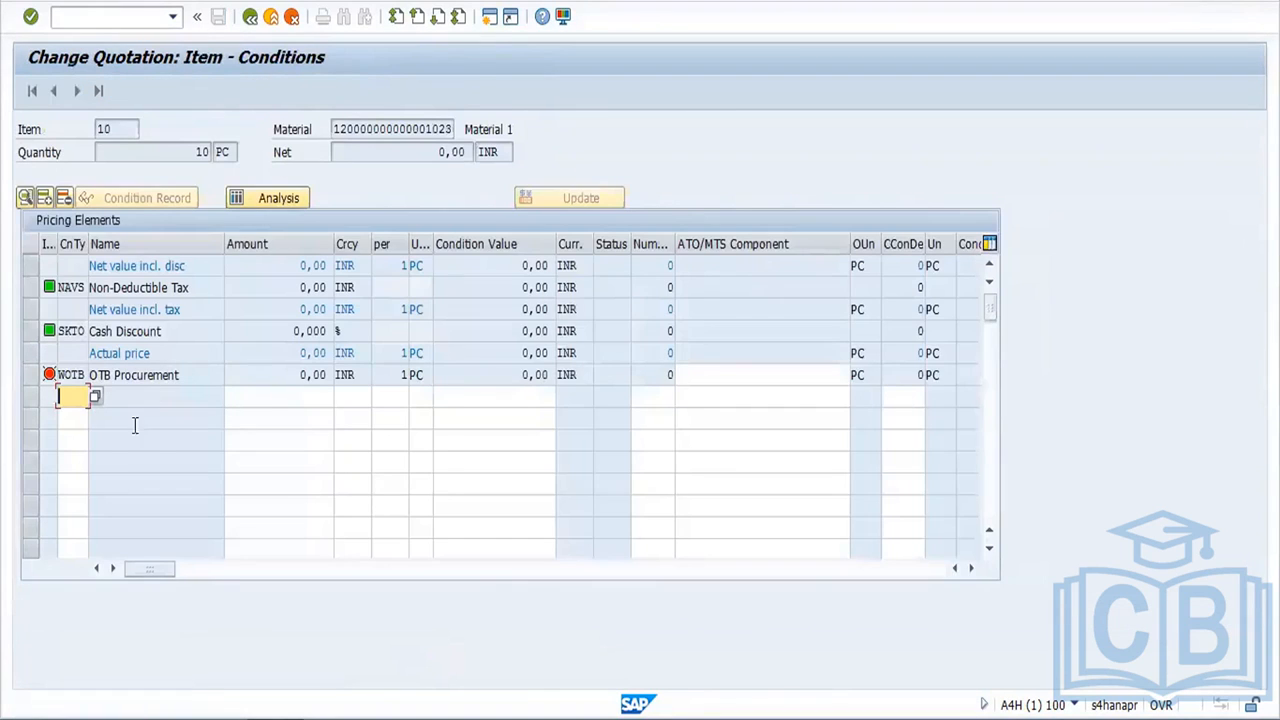
Step: Add gross price condition PB00 of 12 INR to quotation item 10 and save the quotation, accepting the price warning
{"action": "type", "text": "pb00"}
{"action": "key", "text": "Tab"}
{"action": "type", "text": "12"}
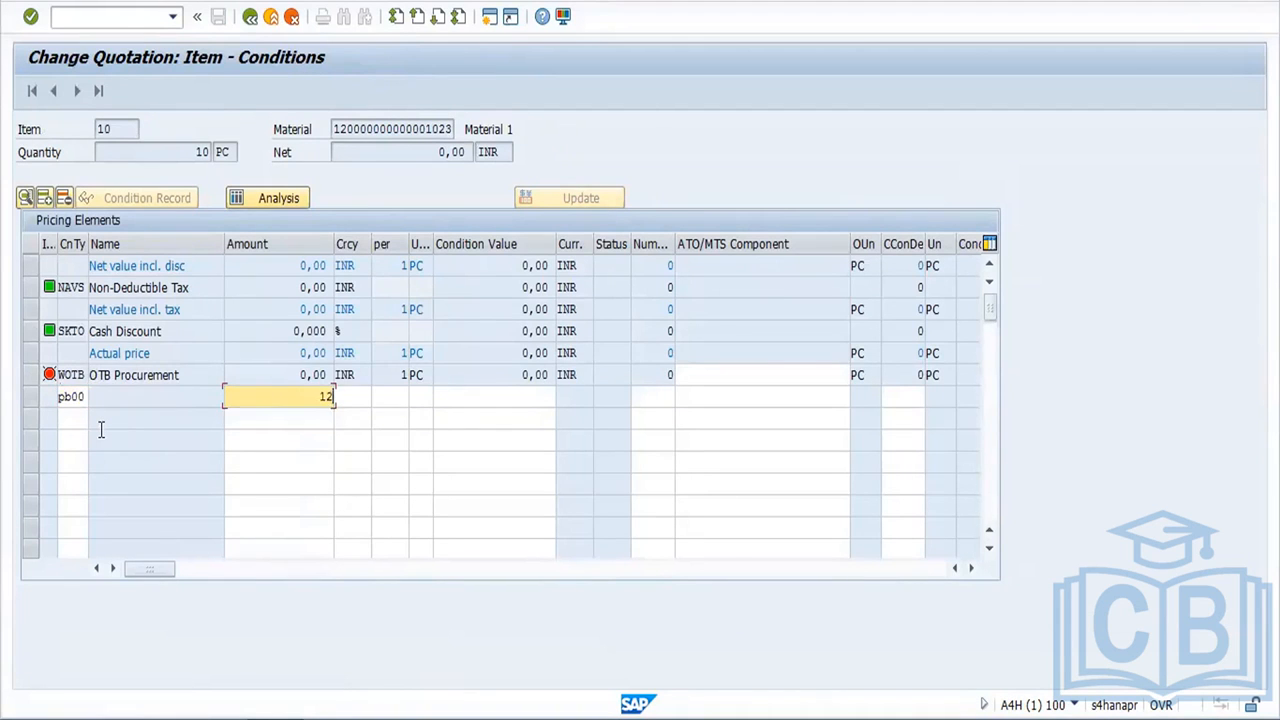
{"action": "key", "text": "Return"}
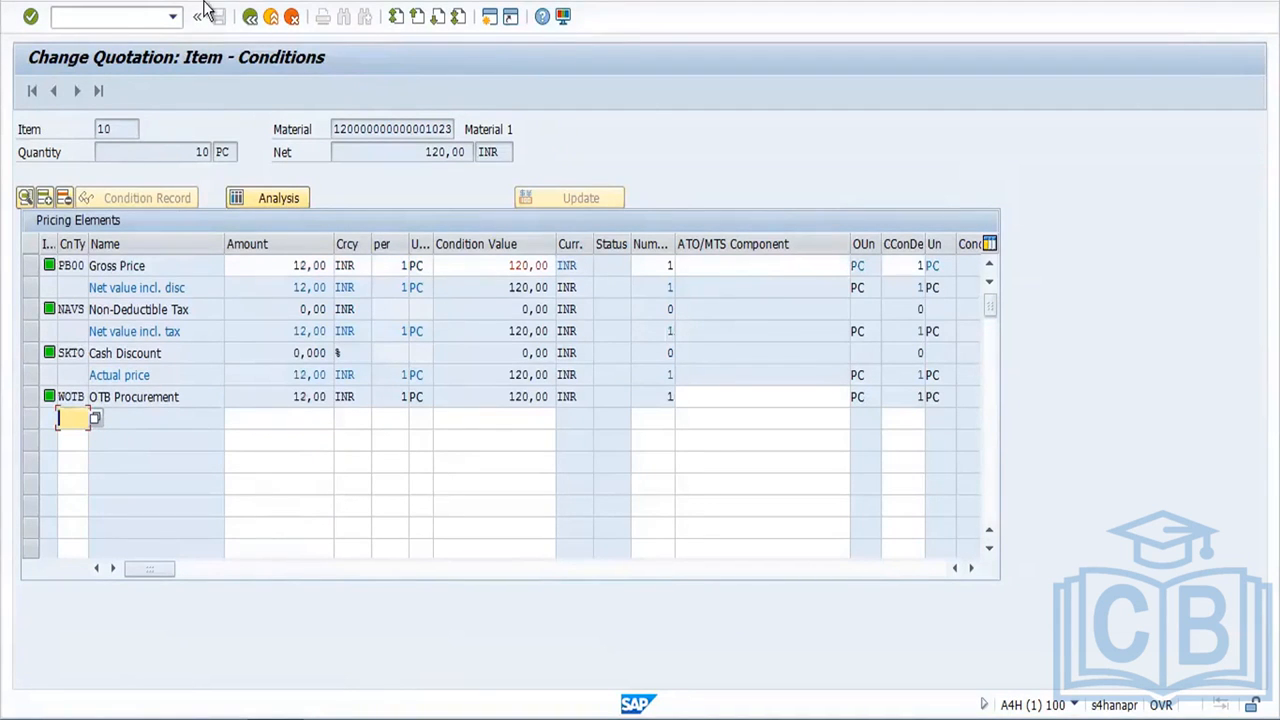
{"action": "left_click", "coordinate": [250, 18]}
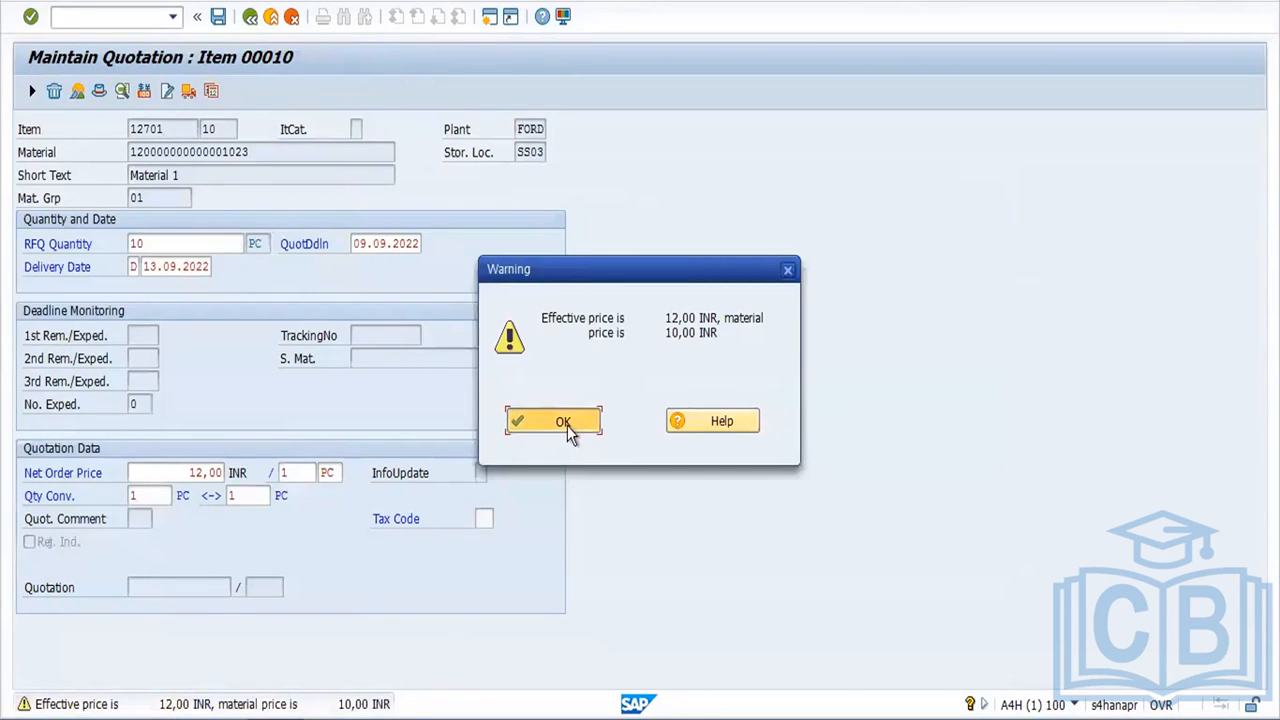
{"action": "left_click", "coordinate": [567, 423]}
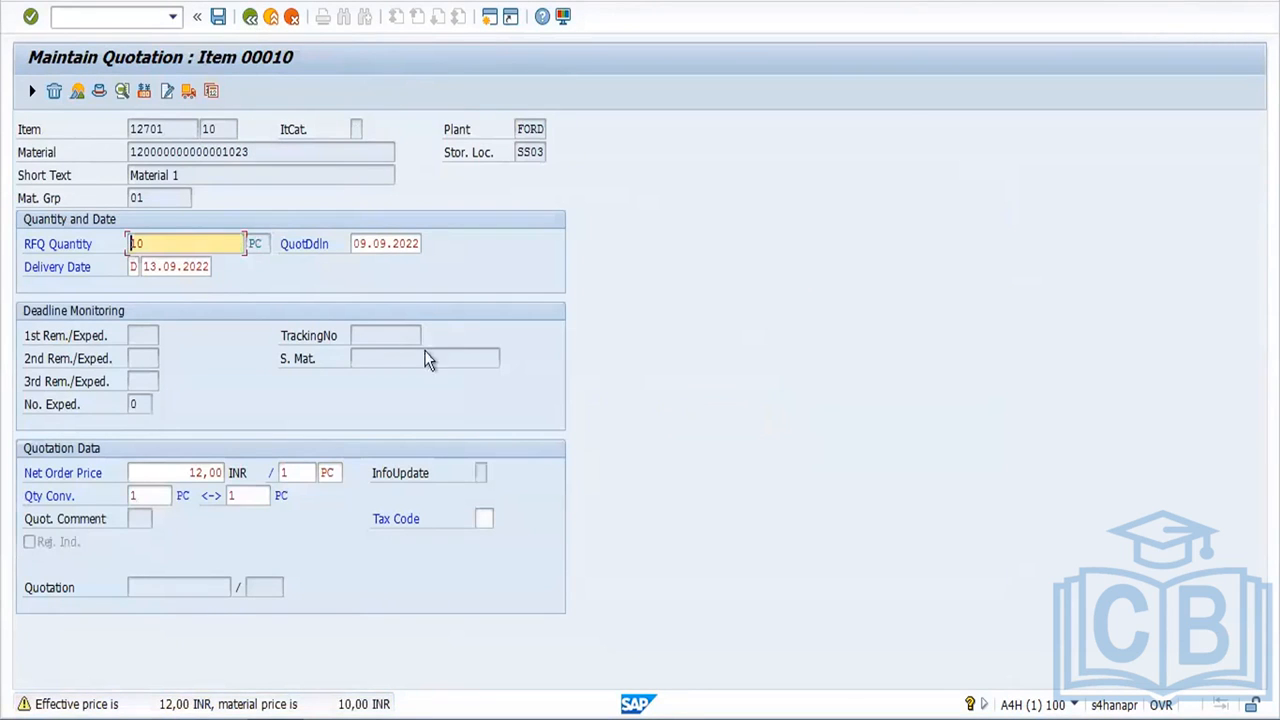
{"action": "left_click", "coordinate": [218, 16]}
{"action": "left_click", "coordinate": [566, 422]}
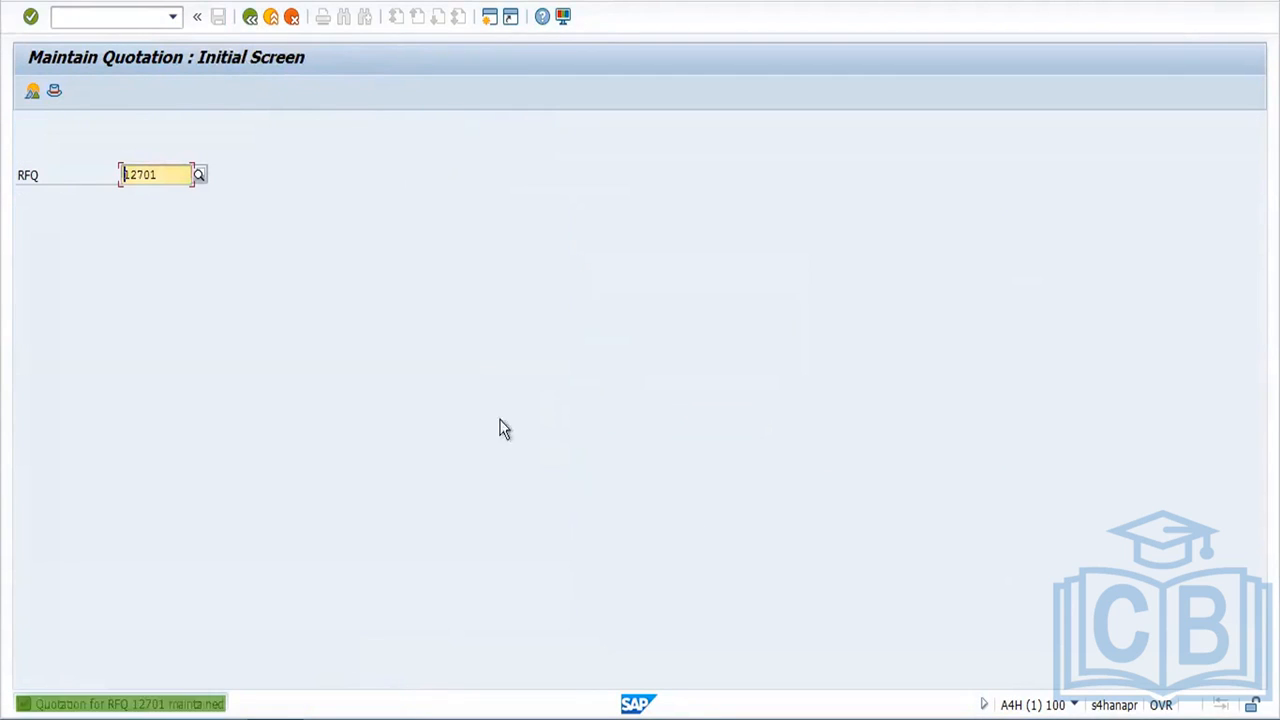
Step: Open RFQ 12700 for quotation maintenance and display the pricing conditions of item 10
{"action": "left_click", "coordinate": [163, 172]}
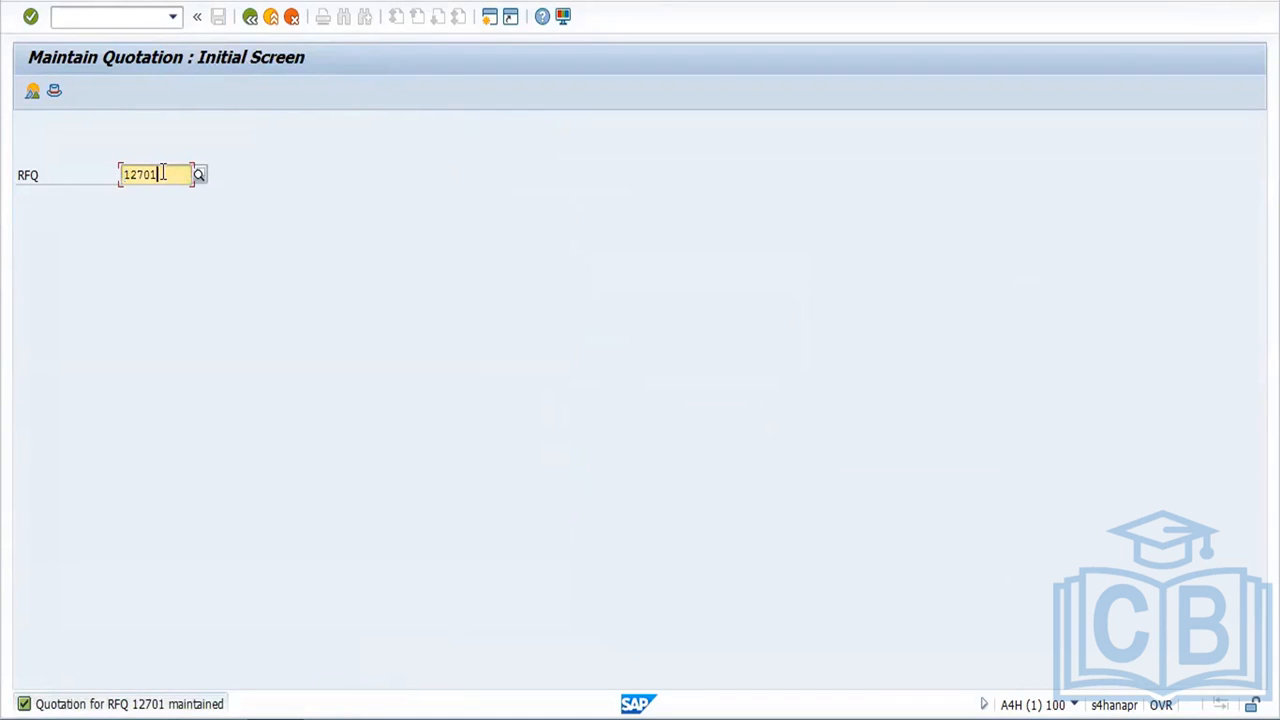
{"action": "key", "text": "BackSpace"}
{"action": "type", "text": "0"}
{"action": "key", "text": "Return"}
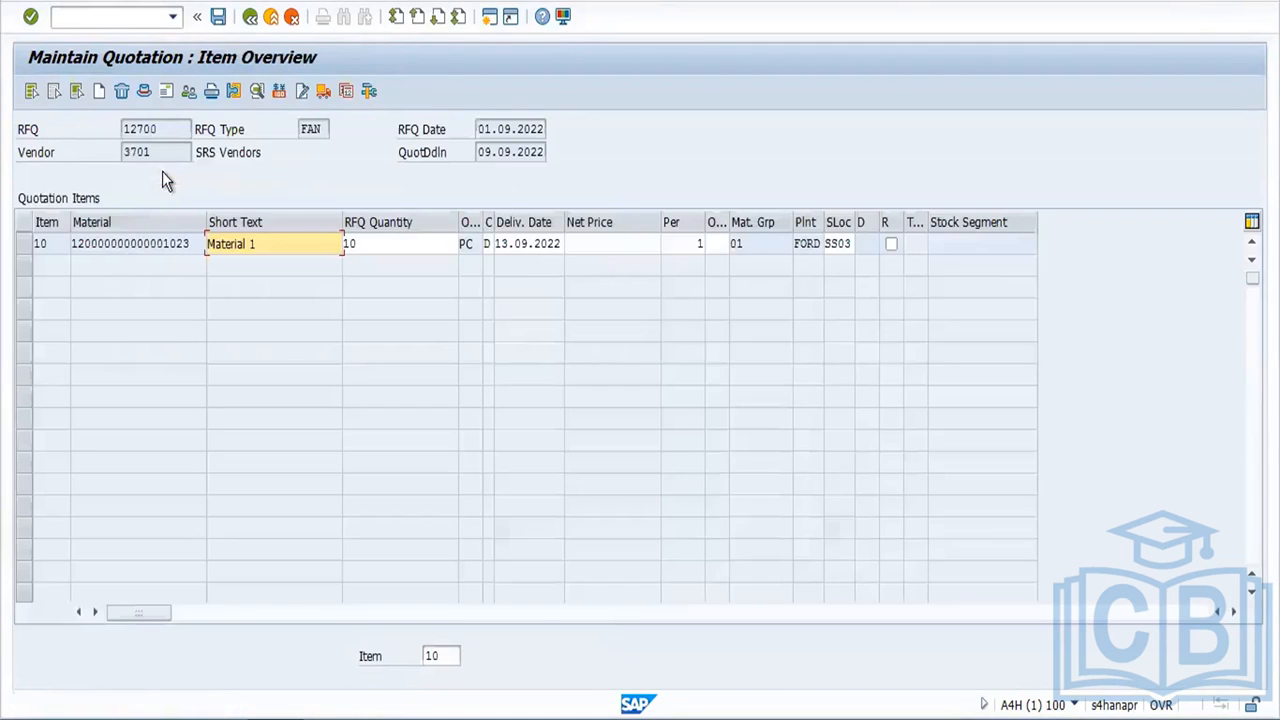
{"action": "left_click", "coordinate": [27, 246]}
{"action": "left_click", "coordinate": [276, 93]}
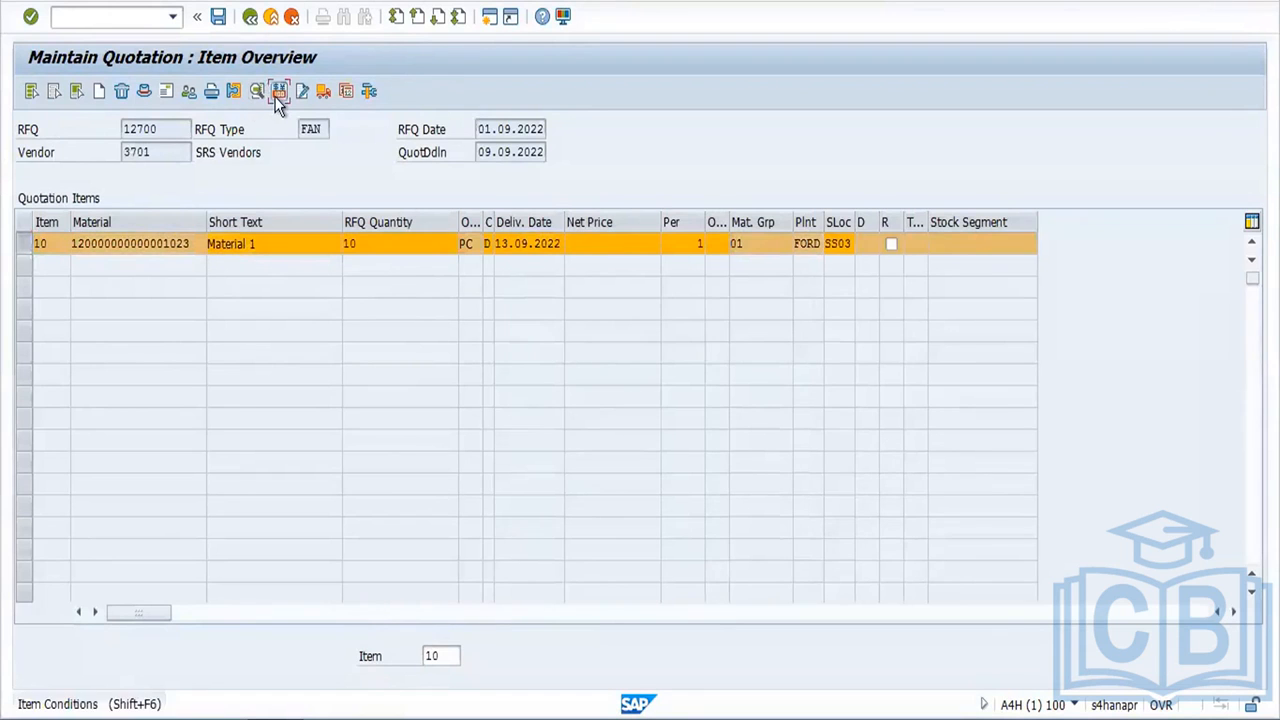
Step: Enter condition PB00 with an amount of 11 INR for item 10 and save RFQ 12700's quotation
{"action": "type", "text": "pb00"}
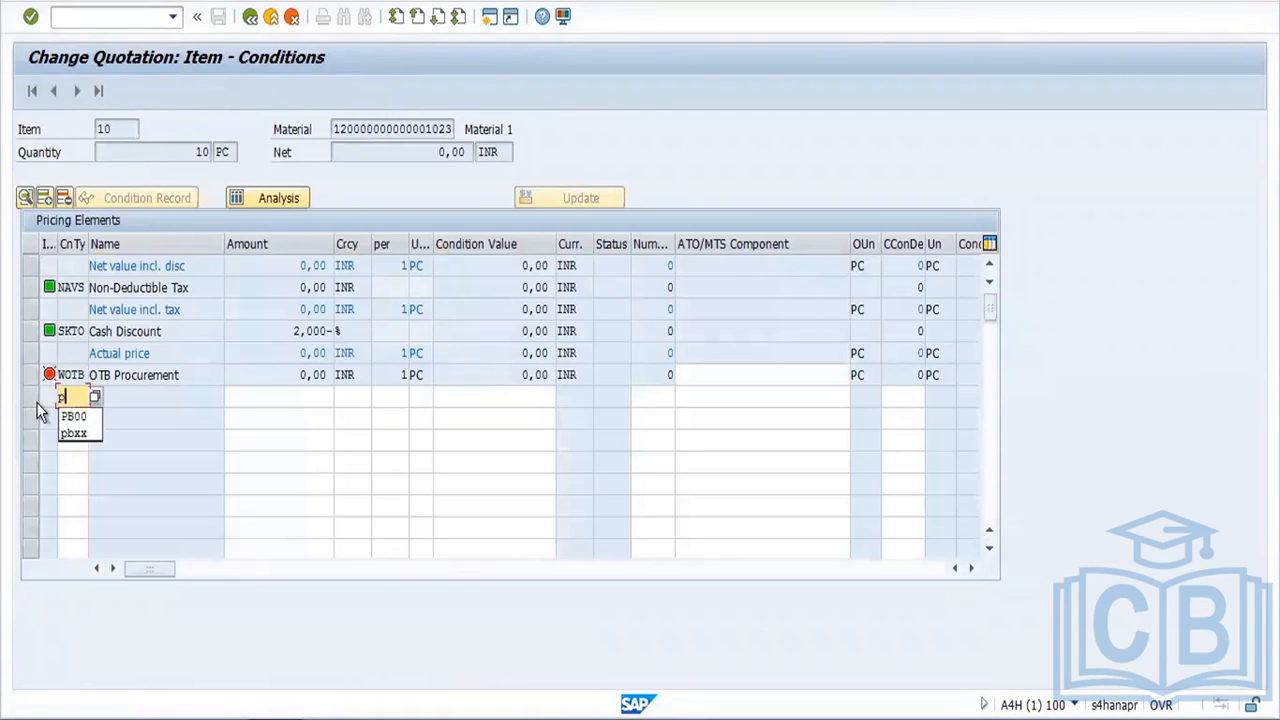
{"action": "key", "text": "Tab"}
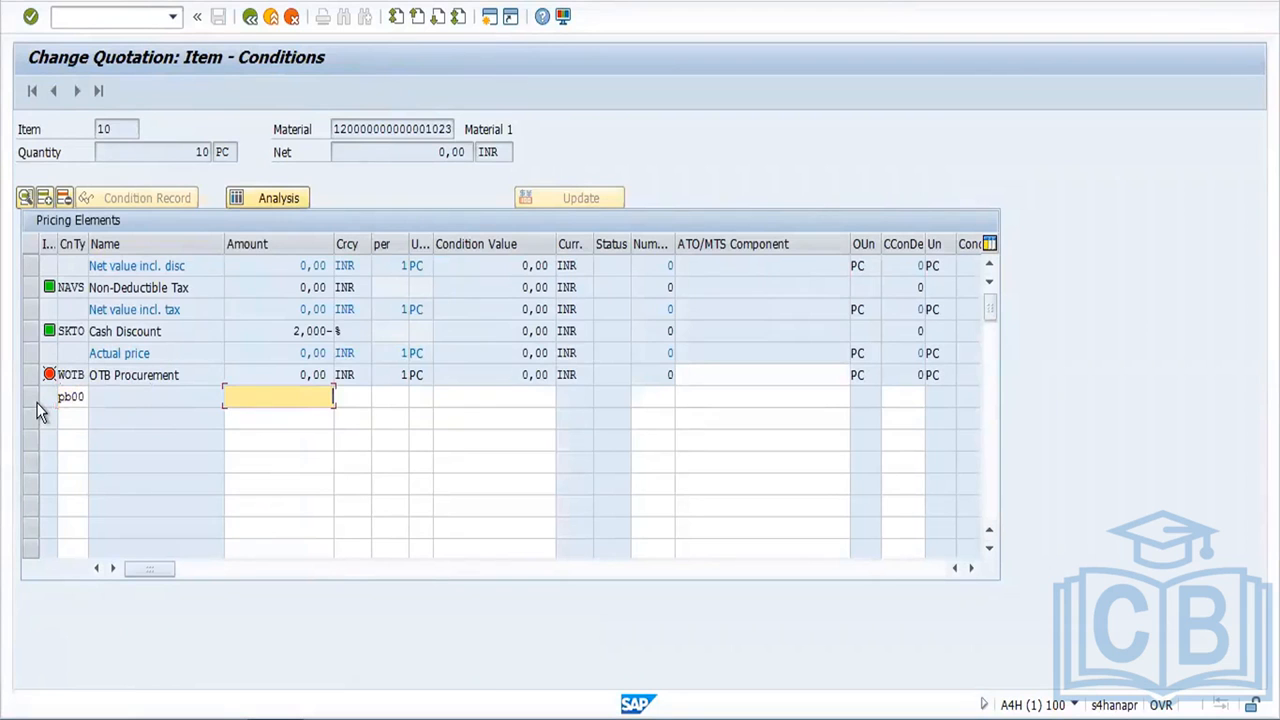
{"action": "type", "text": "11"}
{"action": "key", "text": "Return"}
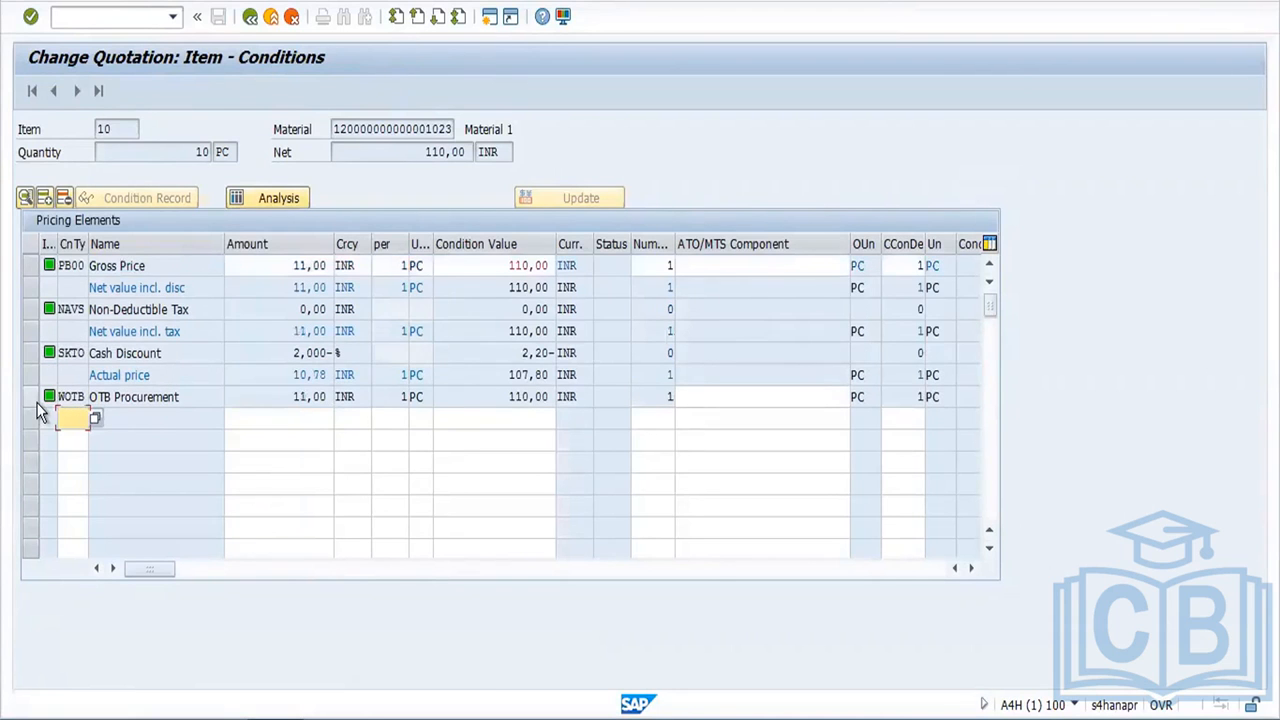
{"action": "left_click", "coordinate": [260, 22]}
{"action": "left_click", "coordinate": [219, 18]}
{"action": "key", "text": "Return"}
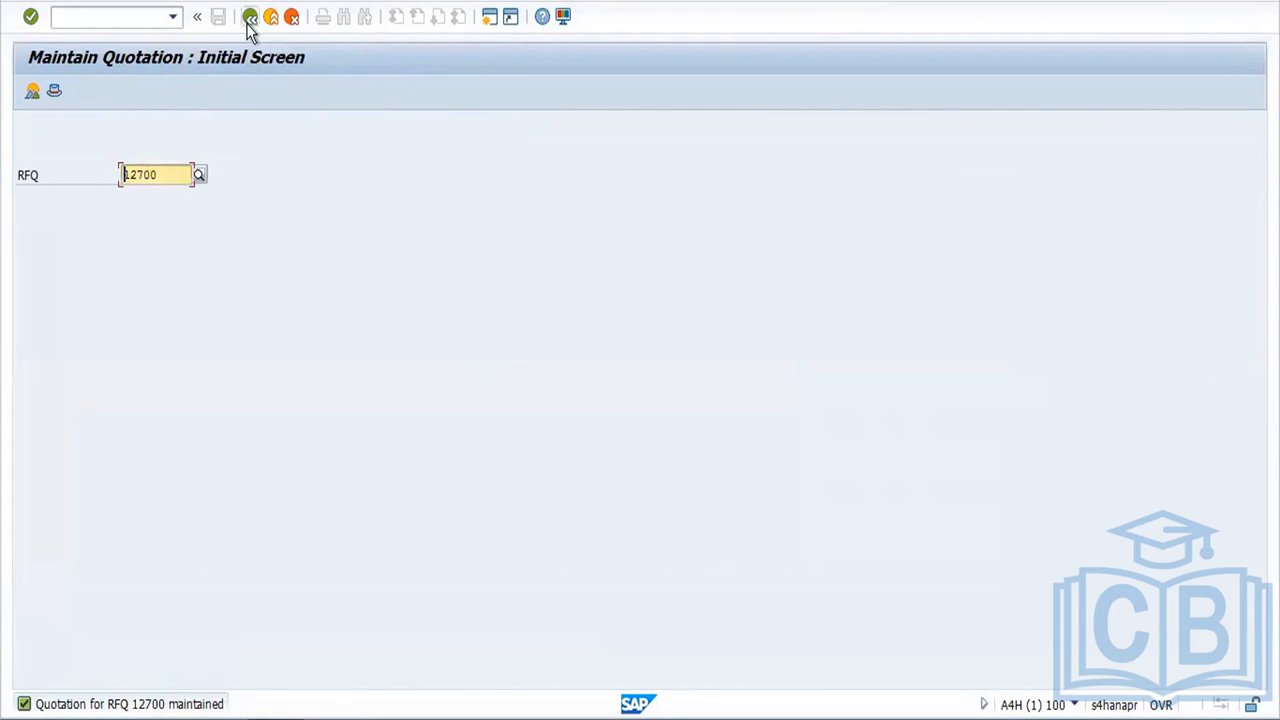
Step: Leave quotation maintenance and open the price comparison list for purchasing organization FORD with transaction ME49
{"action": "left_click", "coordinate": [248, 20]}
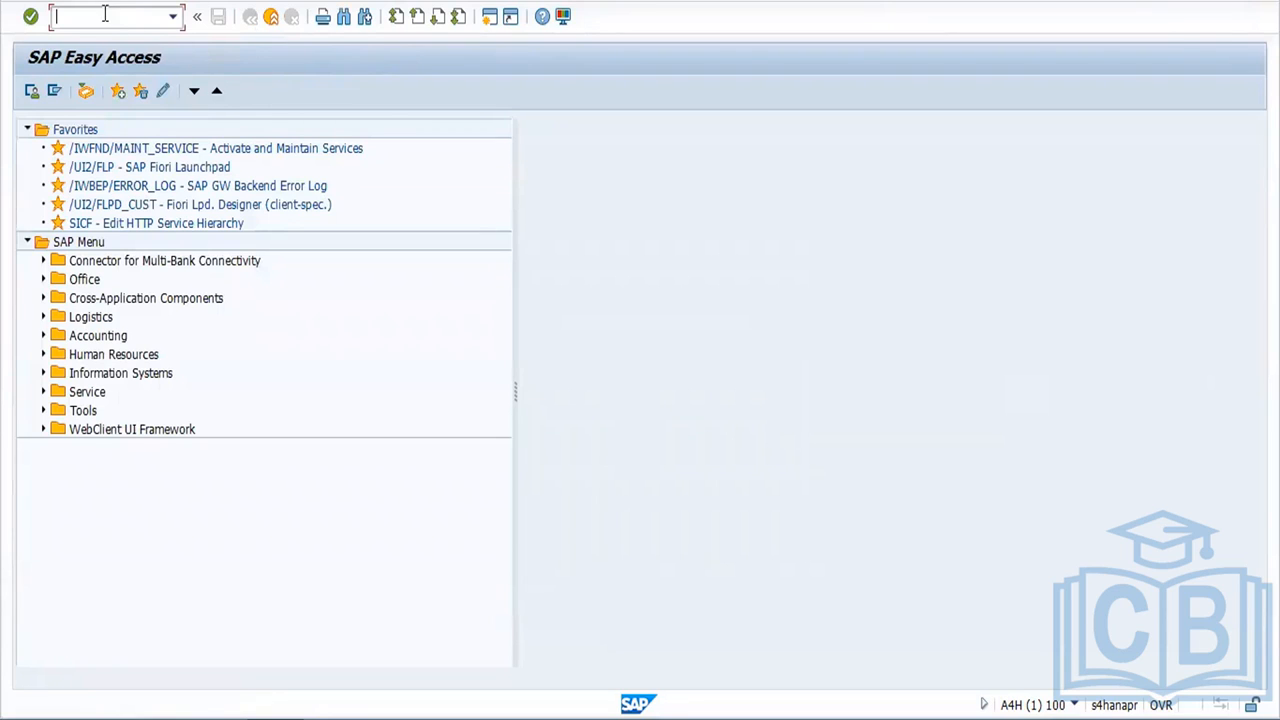
{"action": "type", "text": "me49"}
{"action": "key", "text": "Return"}
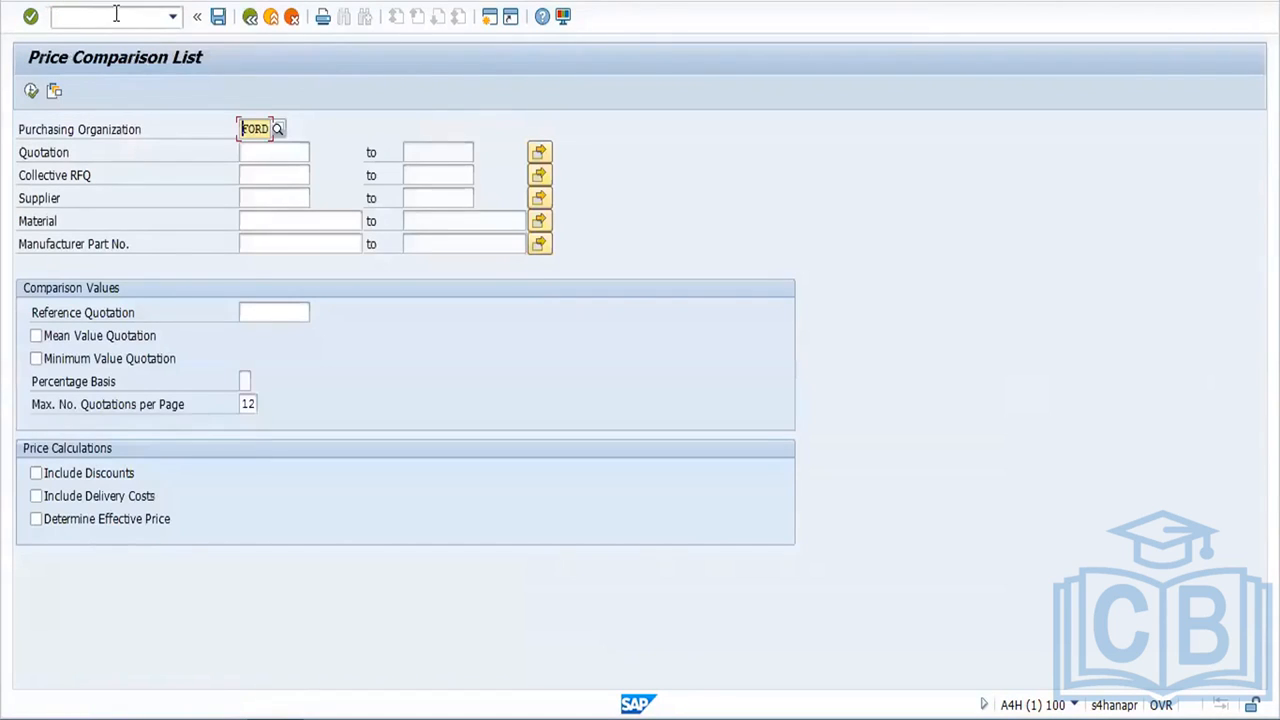
{"action": "left_click", "coordinate": [255, 151]}
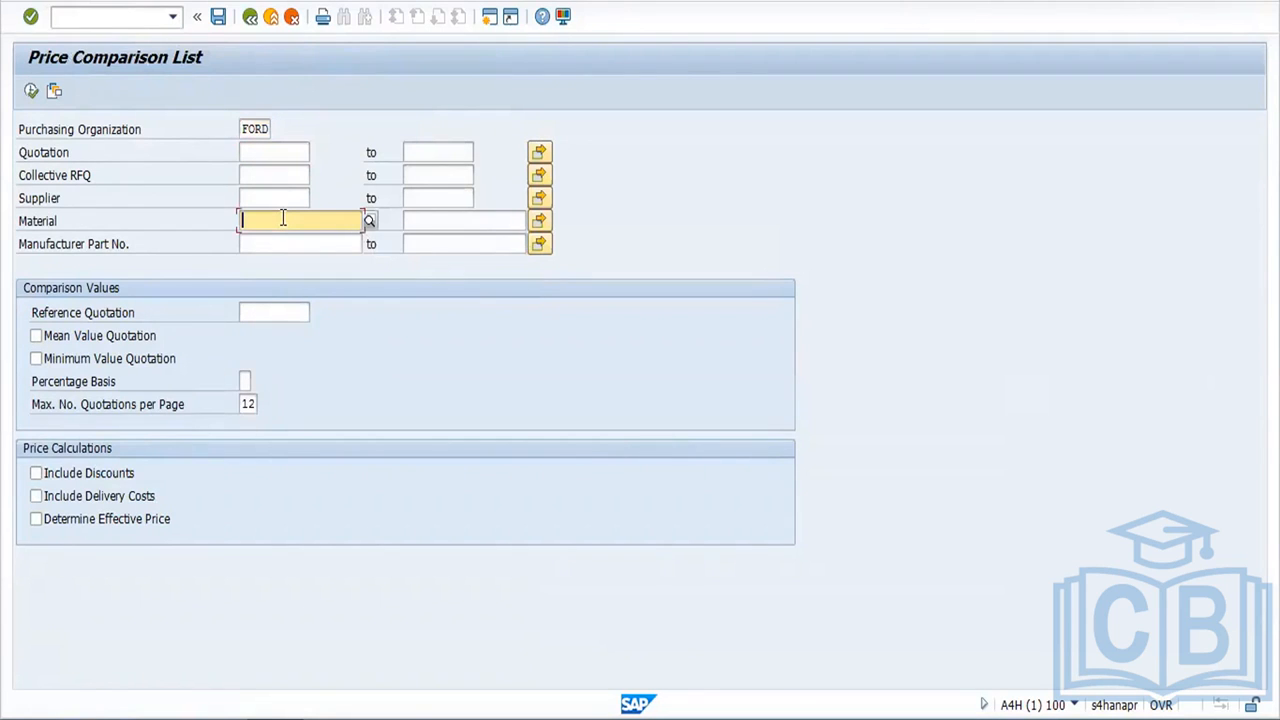
{"action": "left_click", "coordinate": [296, 180]}
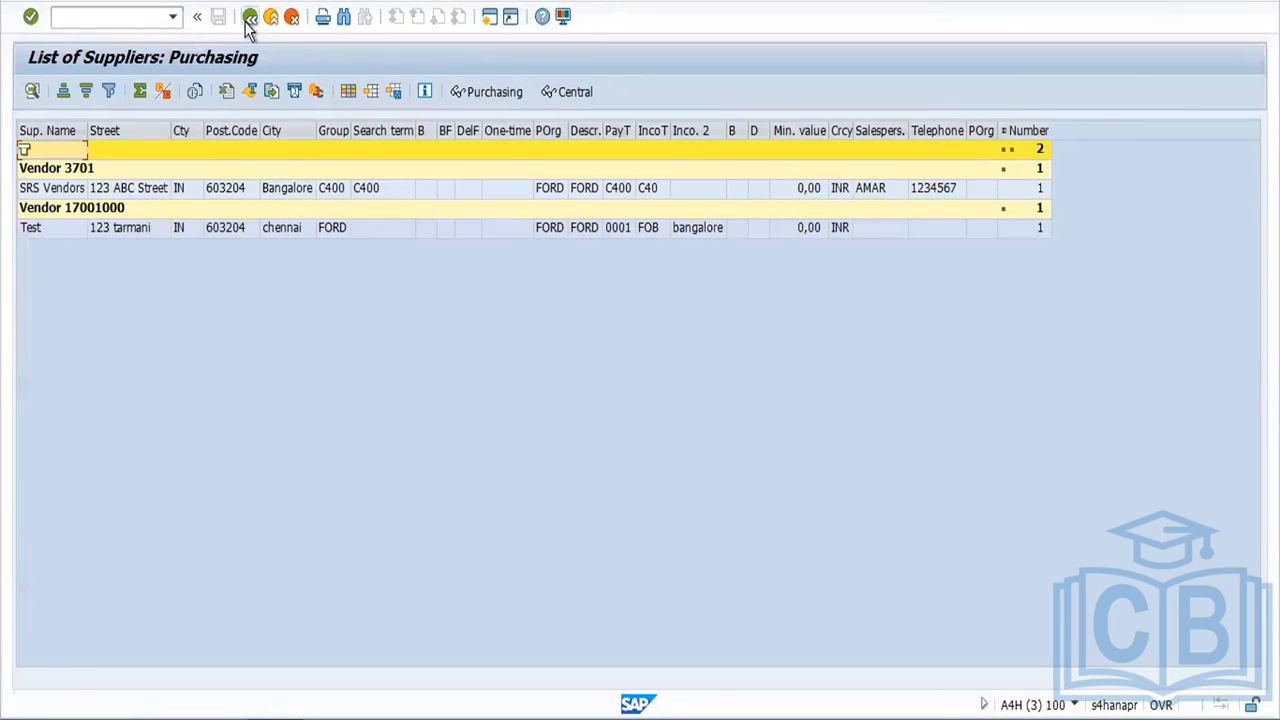
{"action": "left_click", "coordinate": [248, 20]}
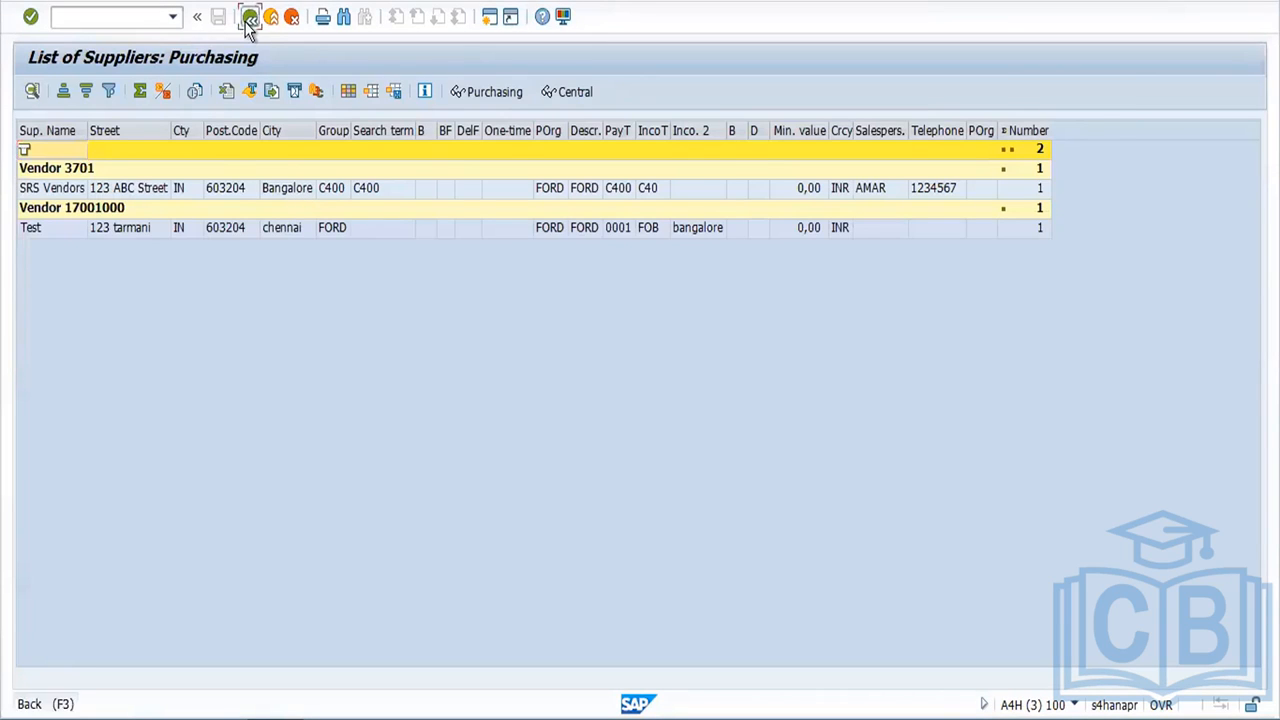
{"action": "left_click", "coordinate": [248, 20]}
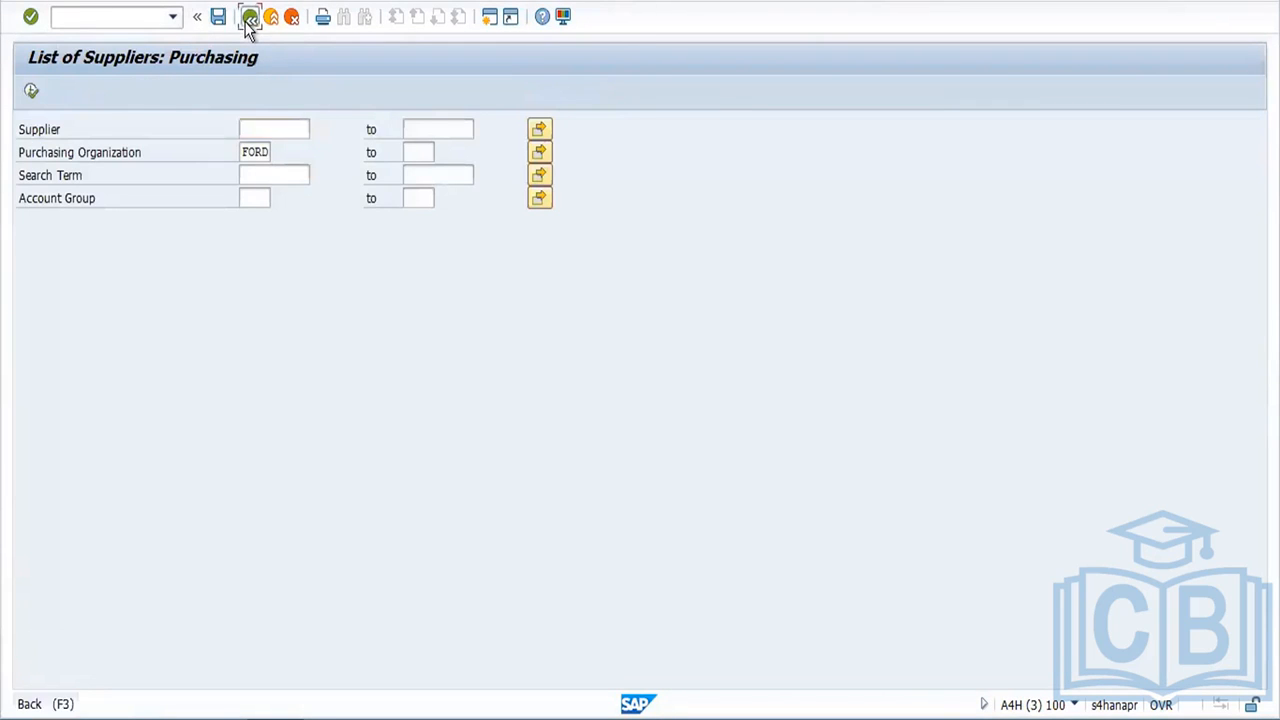
{"action": "type", "text": "mm60"}
{"action": "key", "text": "Return"}
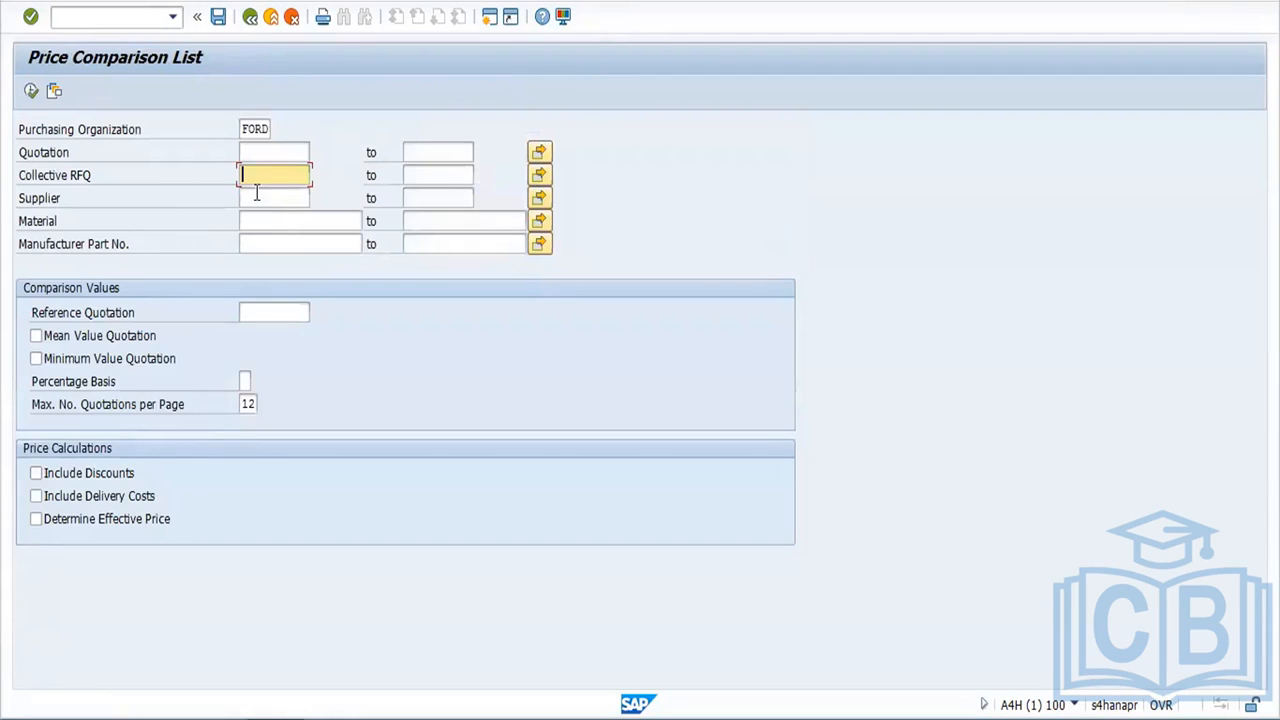
{"action": "left_click", "coordinate": [283, 220]}
{"action": "key", "text": "ctrl+v"}
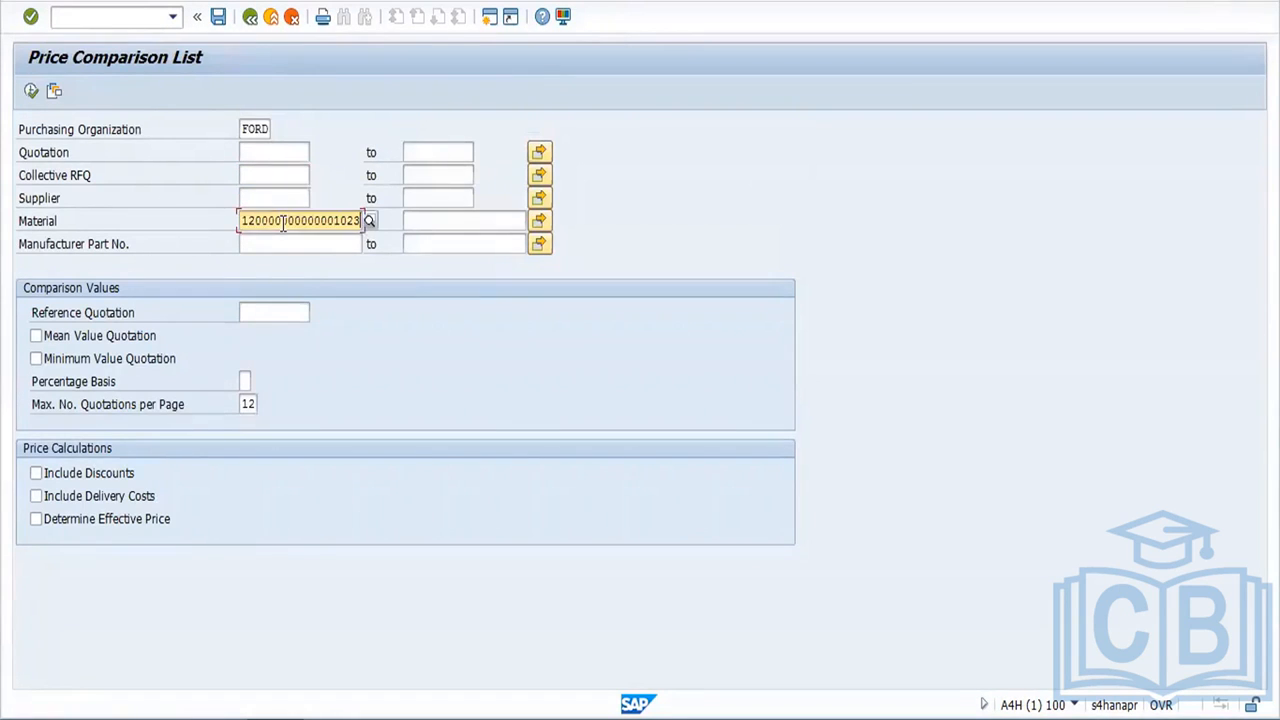
Step: Enable mean and minimum value quotations, discounts, delivery costs and effective price, and try to run the comparison by material alone
{"action": "left_click", "coordinate": [72, 340]}
{"action": "left_click", "coordinate": [80, 360]}
{"action": "left_click", "coordinate": [93, 473]}
{"action": "left_click", "coordinate": [100, 496]}
{"action": "left_click", "coordinate": [100, 519]}
{"action": "left_click", "coordinate": [31, 92]}
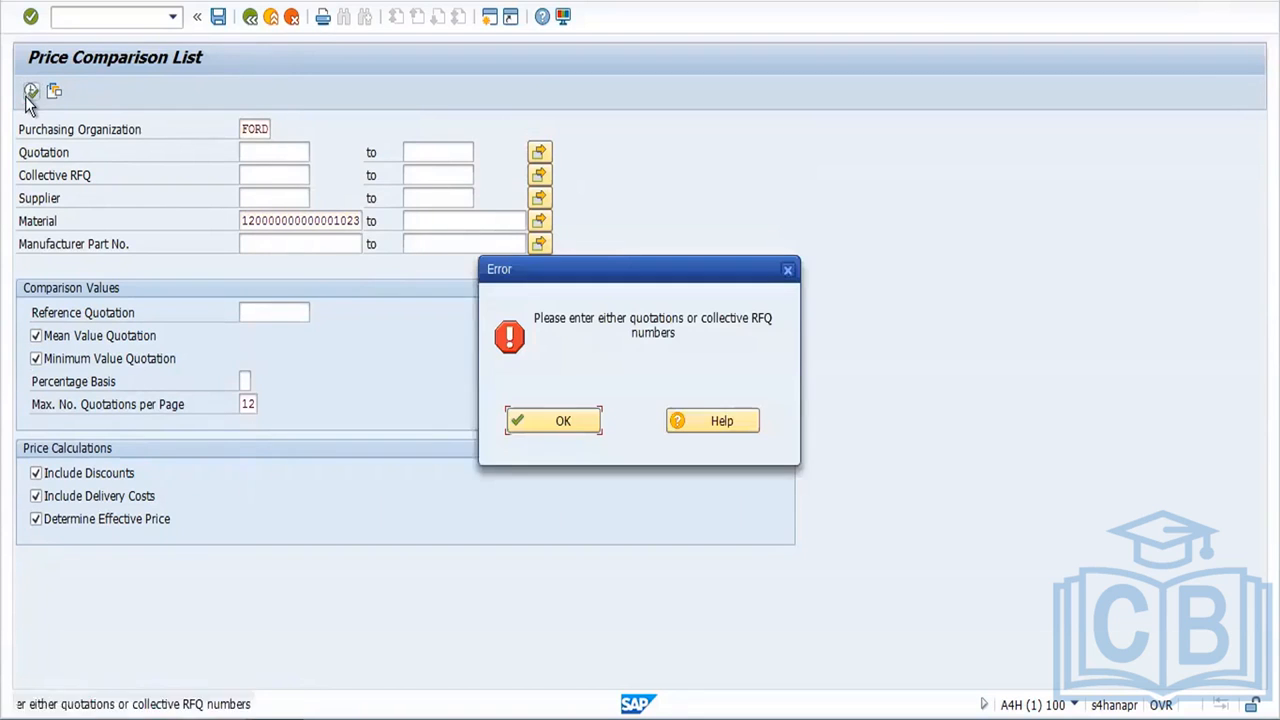
{"action": "left_click", "coordinate": [574, 430]}
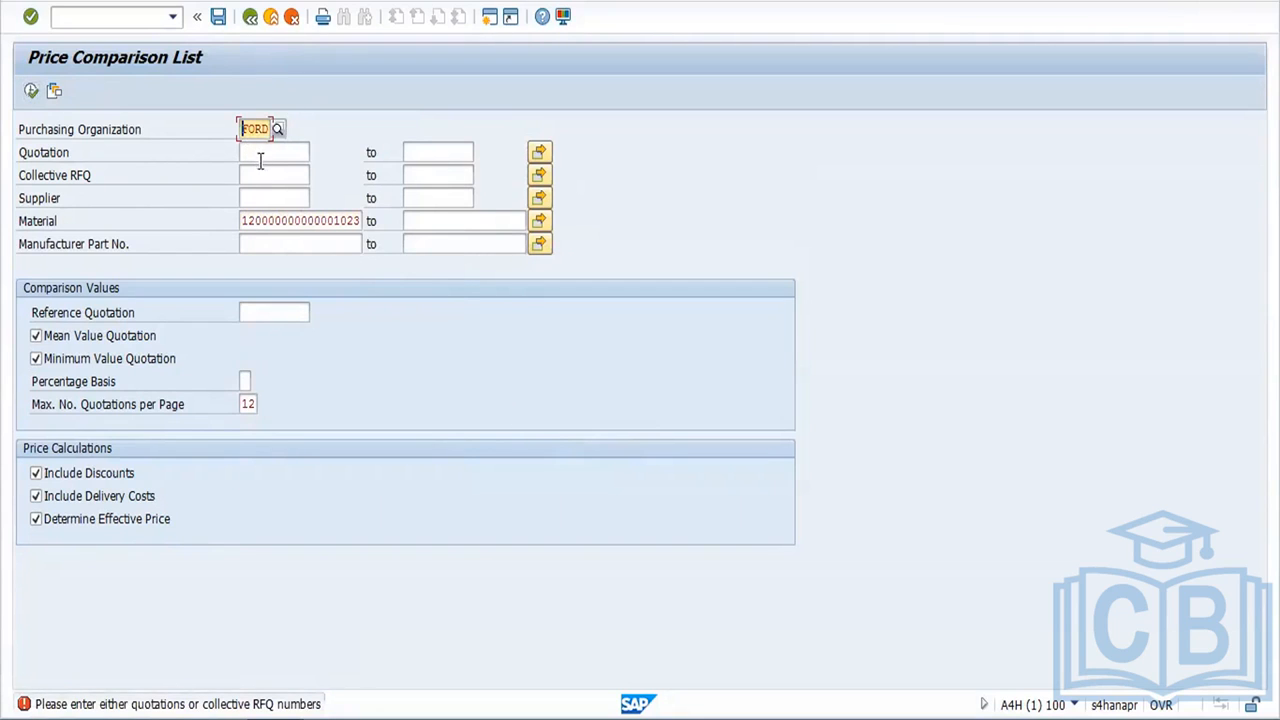
{"action": "left_click", "coordinate": [252, 195]}
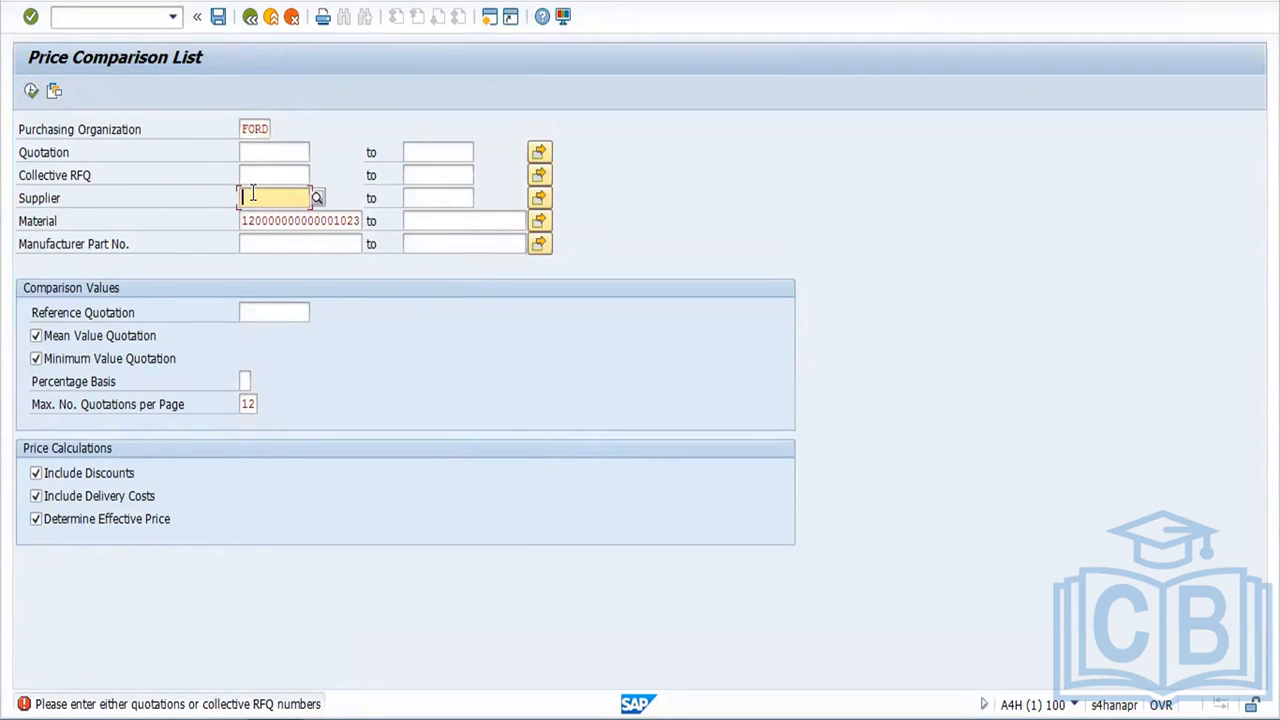
{"action": "type", "text": "12"}
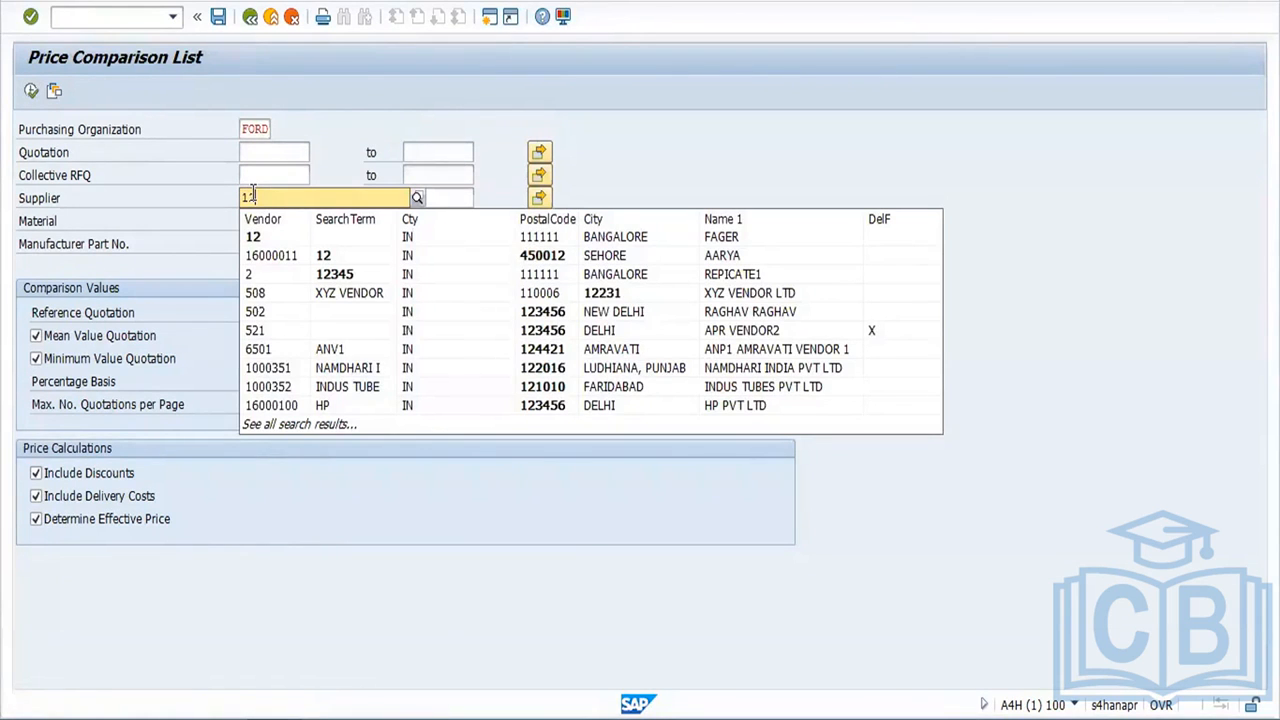
{"action": "key", "text": "BackSpace"}
{"action": "key", "text": "BackSpace"}
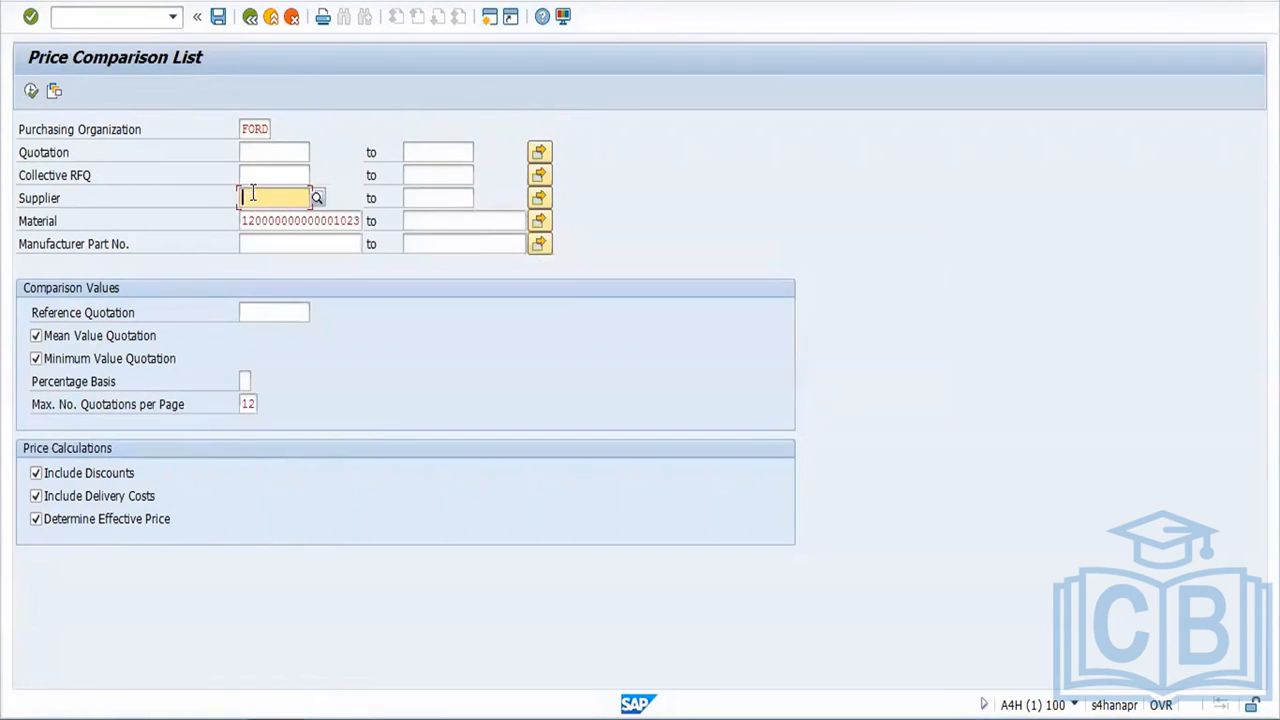
Step: Set the quotation range from 12700 to 12701 and run the price comparison
{"action": "left_click", "coordinate": [275, 153]}
{"action": "type", "text": "12700"}
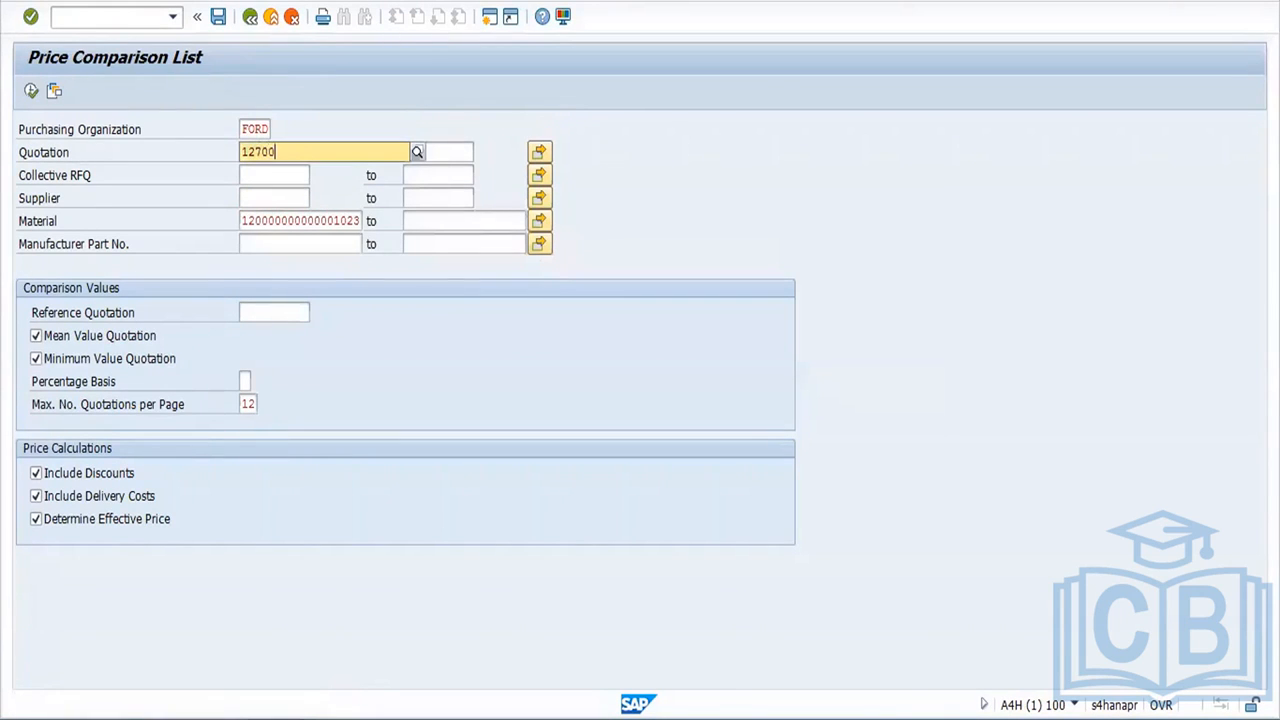
{"action": "key", "text": "Tab"}
{"action": "type", "text": "12701"}
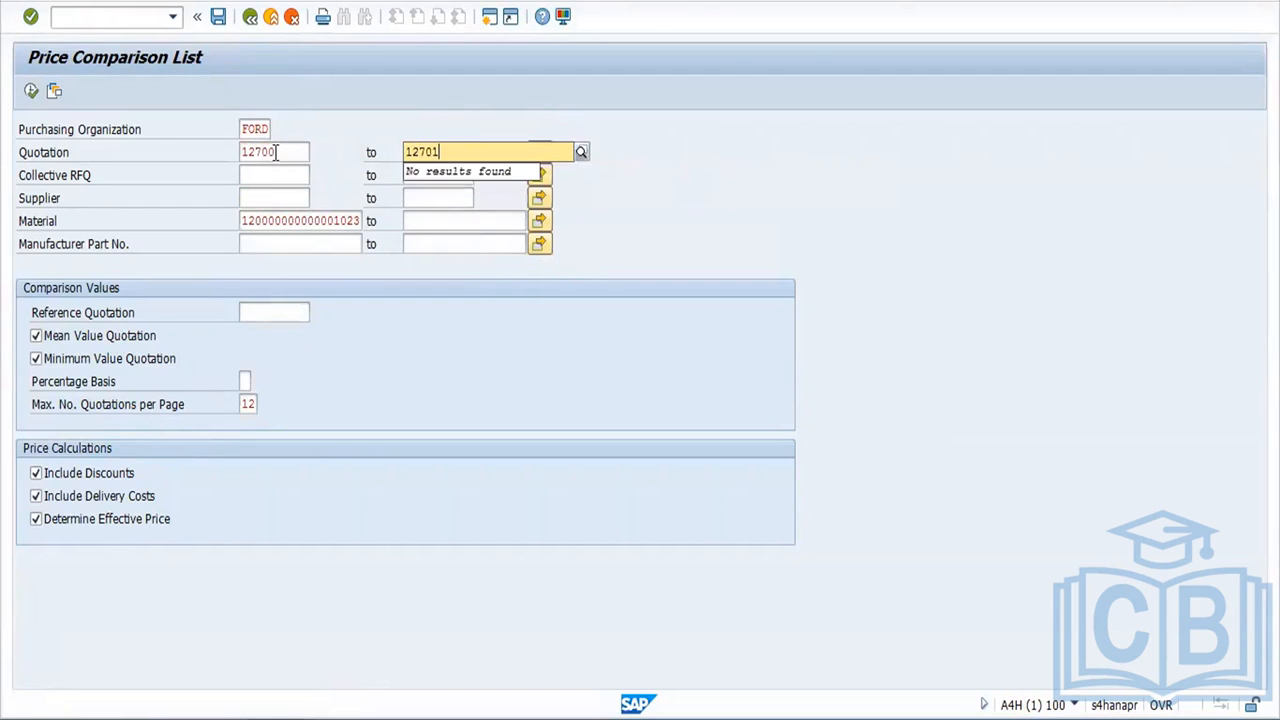
{"action": "key", "text": "F8"}
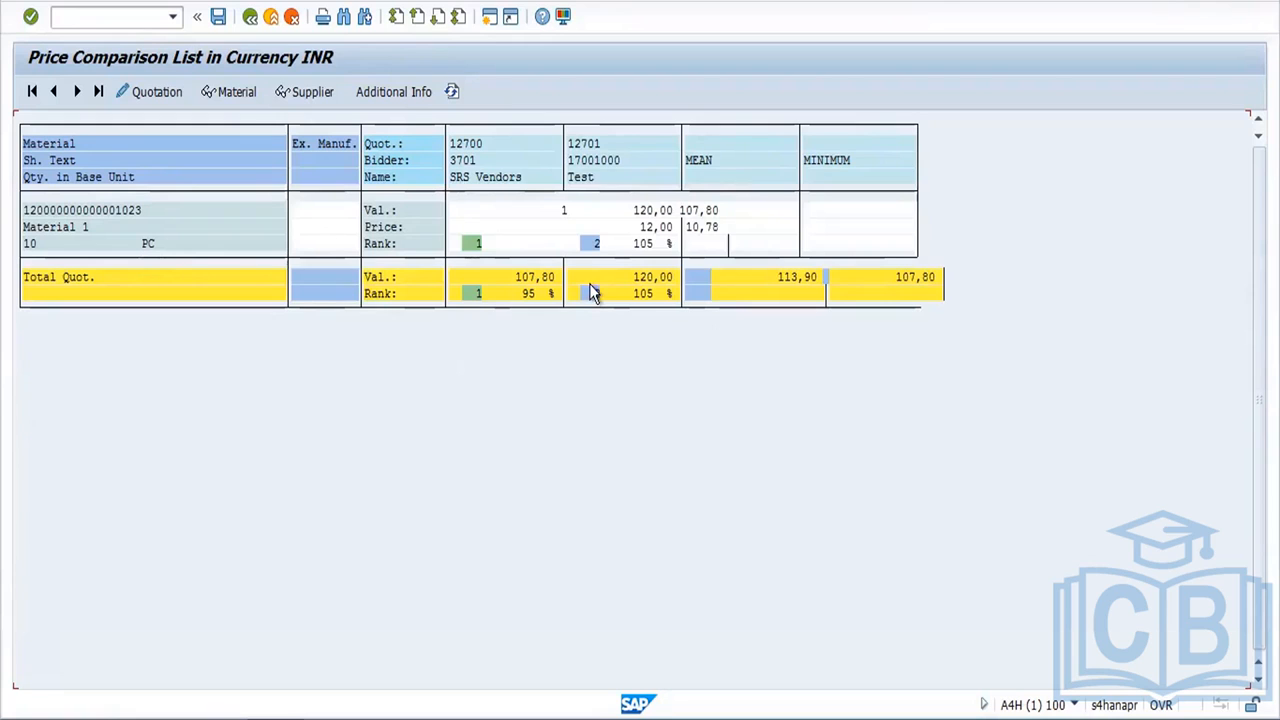
Step: Set the rejection indicator for item 10 of quotation 12700 and save the quotation despite the missing message record
{"action": "double_click", "coordinate": [462, 146]}
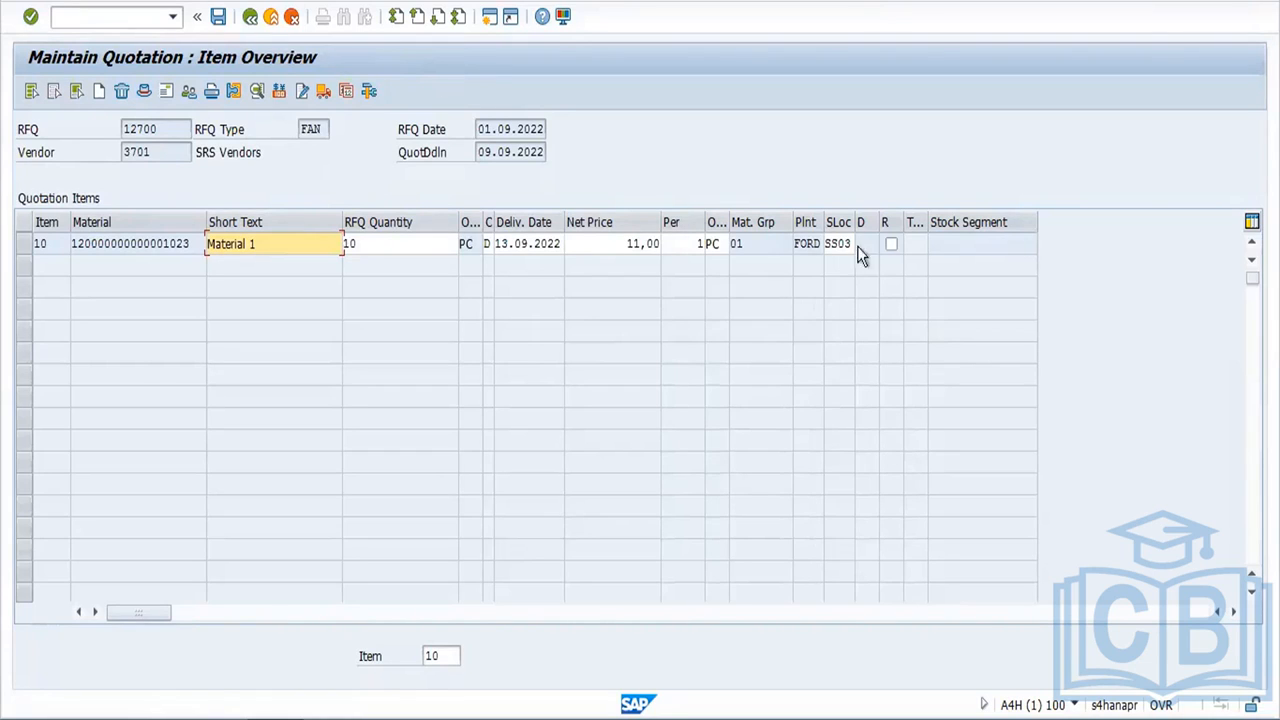
{"action": "left_click", "coordinate": [890, 245]}
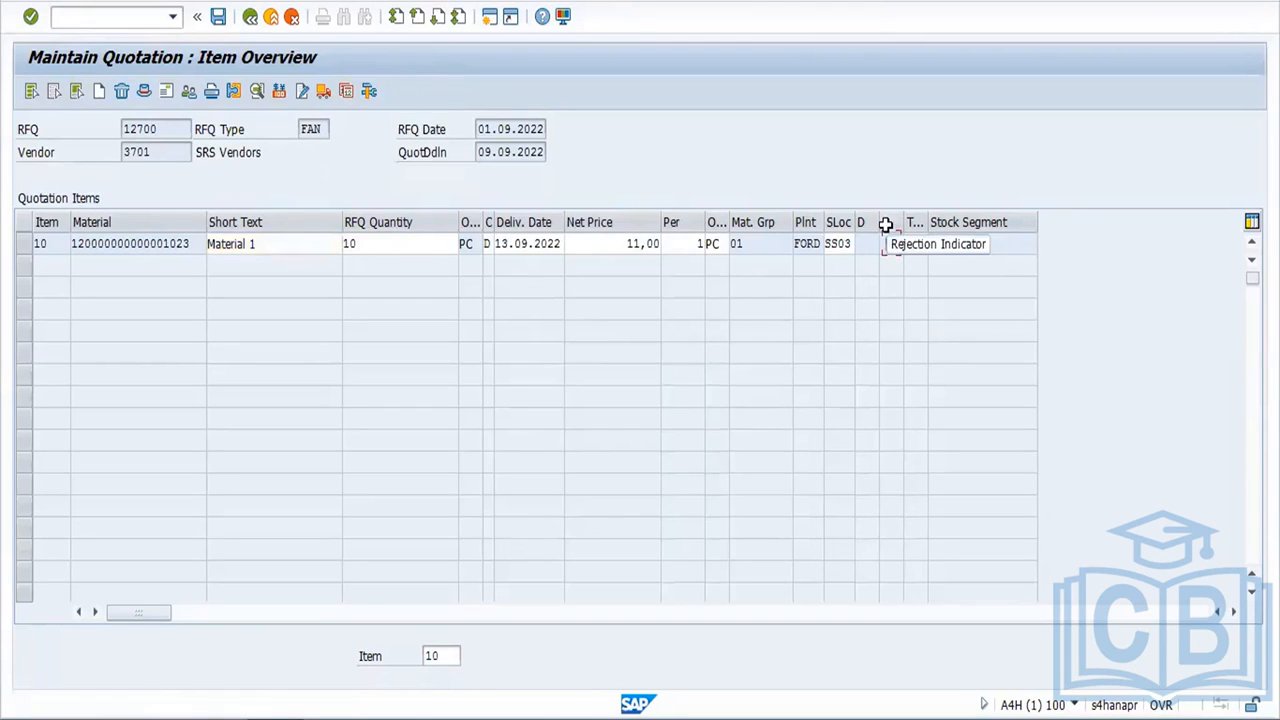
{"action": "left_click", "coordinate": [219, 18]}
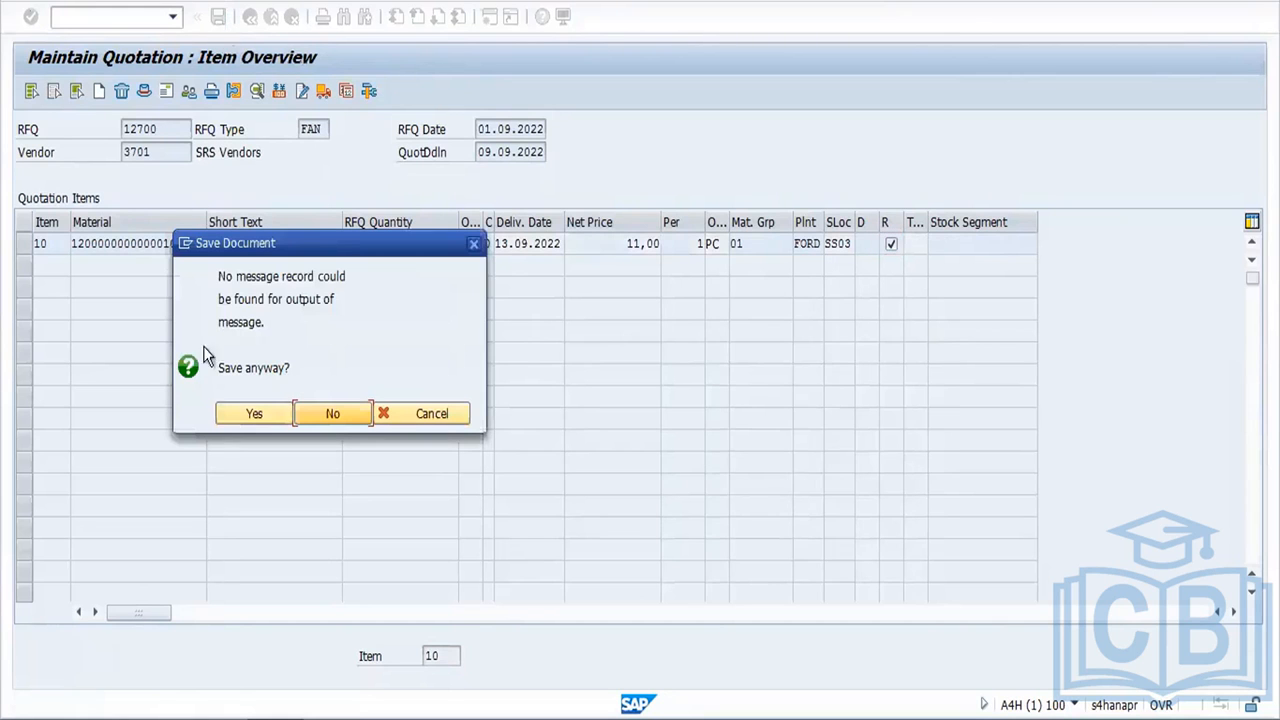
{"action": "left_click", "coordinate": [269, 418]}
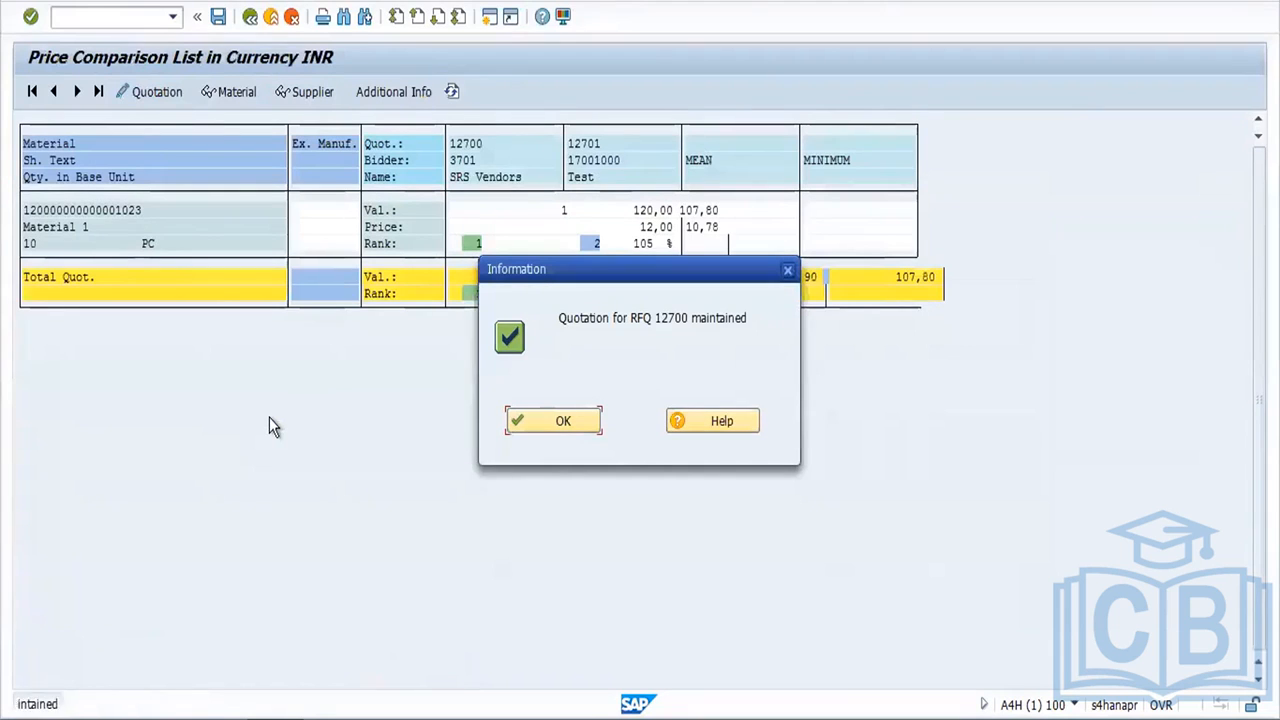
{"action": "left_click", "coordinate": [561, 421]}
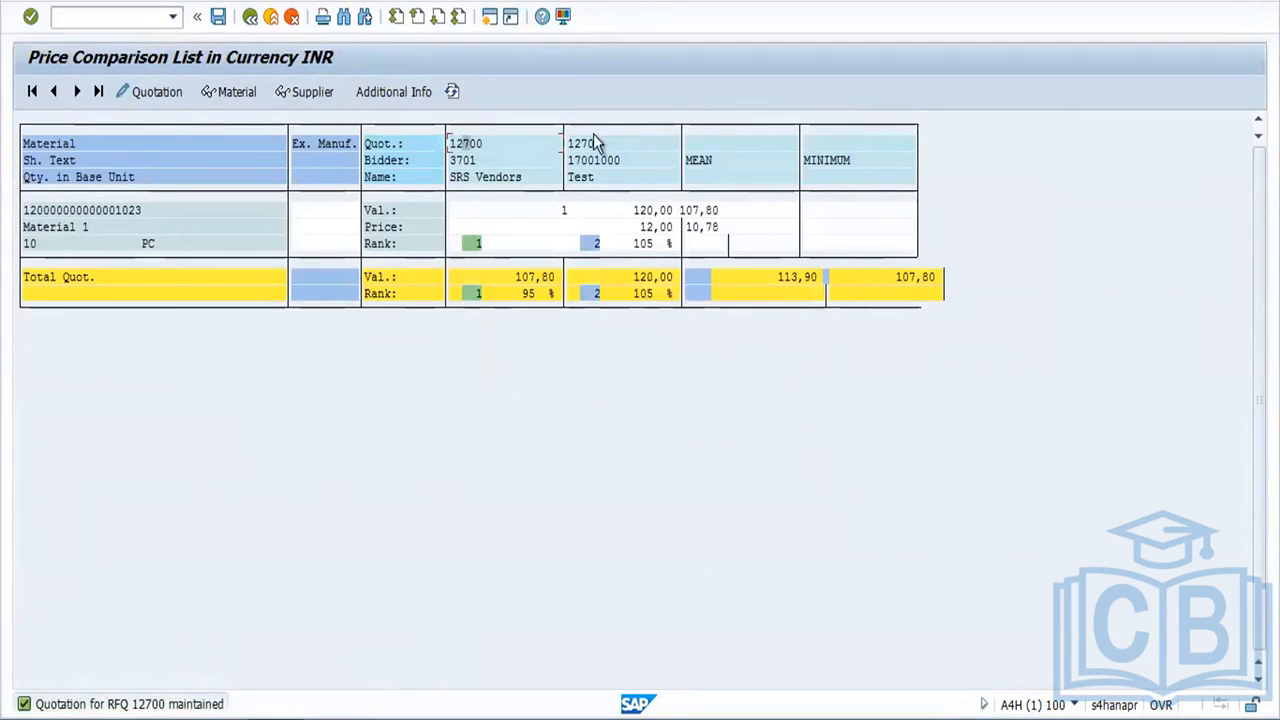
Step: Set the info record update of item 10 in quotation 12701 to A, update with or without plant, and save
{"action": "double_click", "coordinate": [587, 146]}
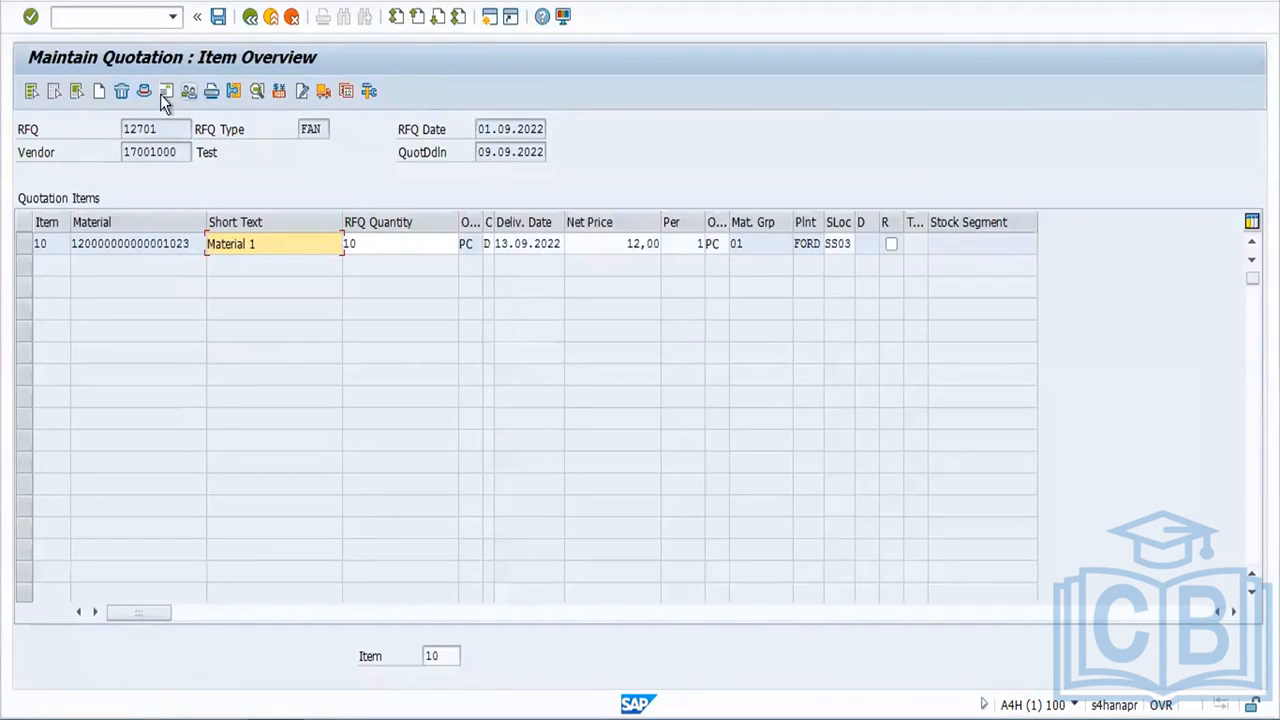
{"action": "left_click", "coordinate": [25, 246]}
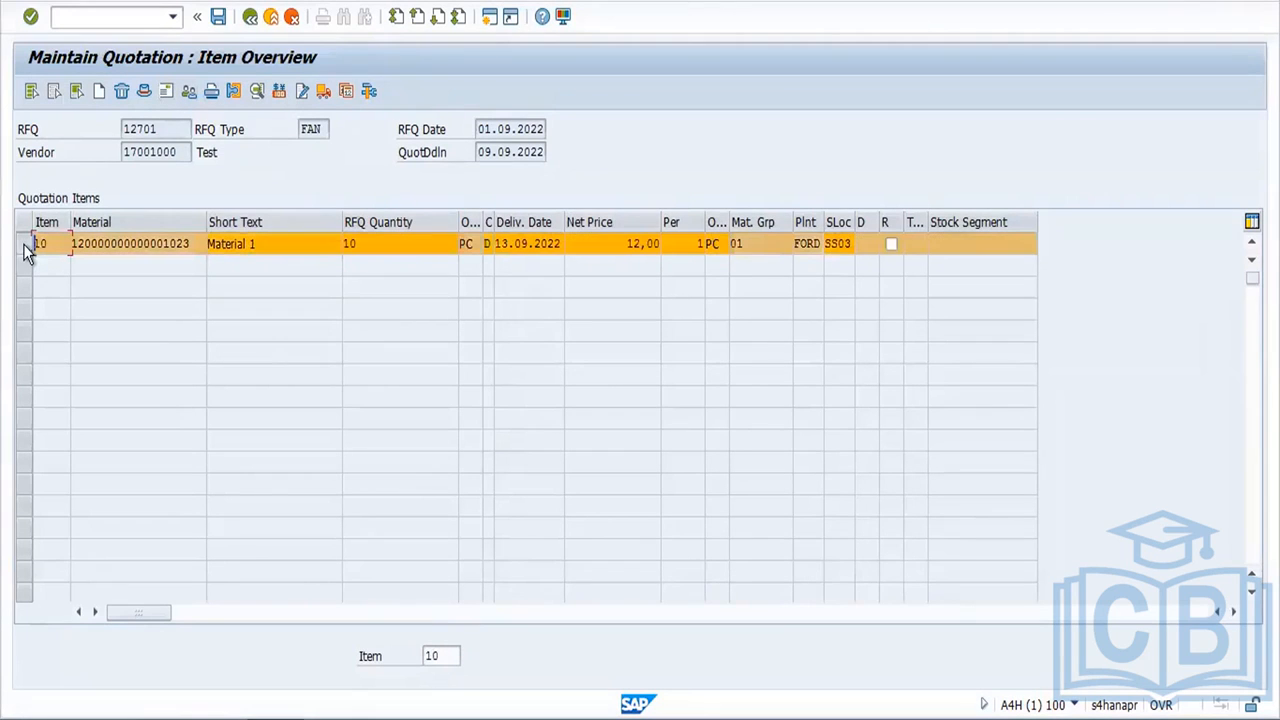
{"action": "left_click", "coordinate": [234, 91]}
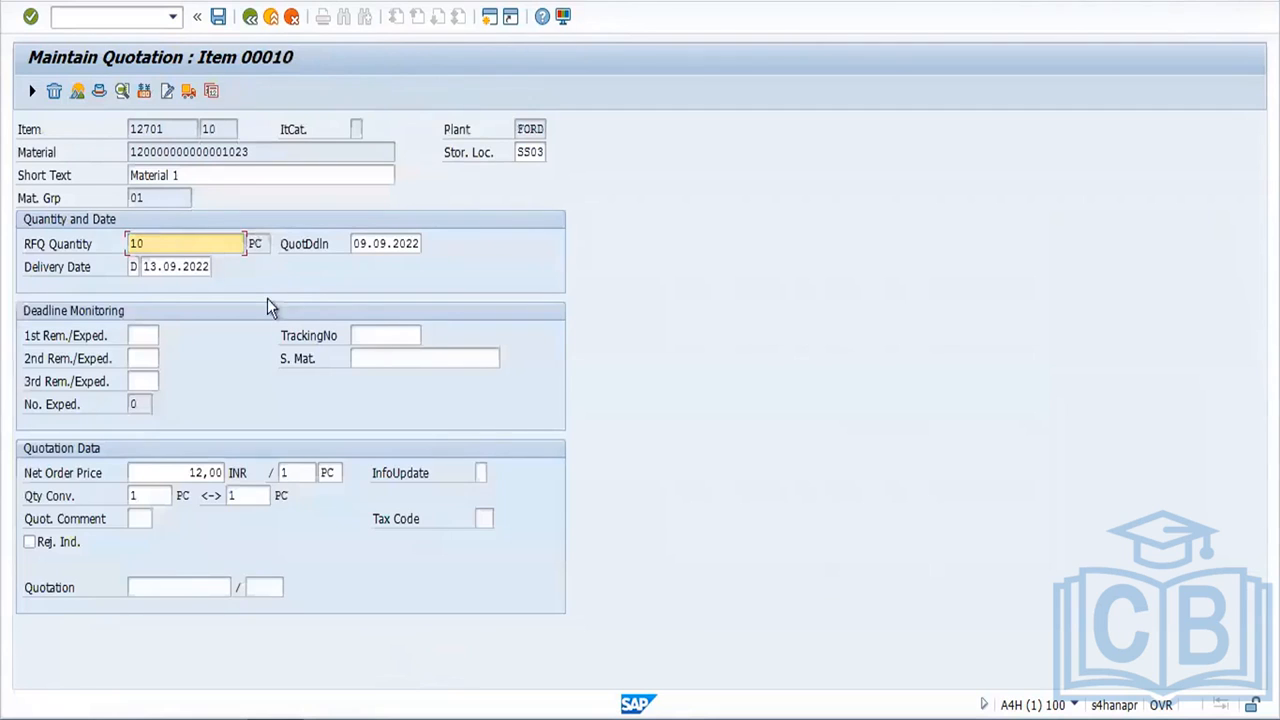
{"action": "left_click", "coordinate": [481, 472]}
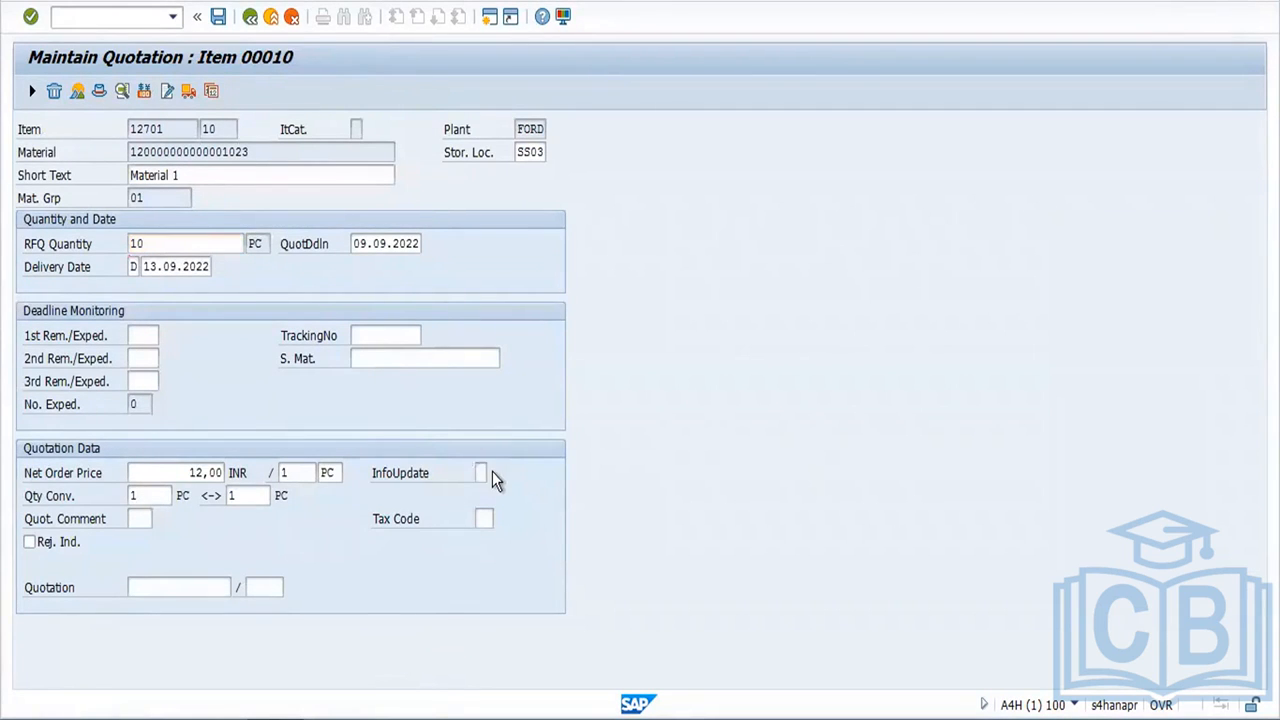
{"action": "left_click", "coordinate": [493, 472]}
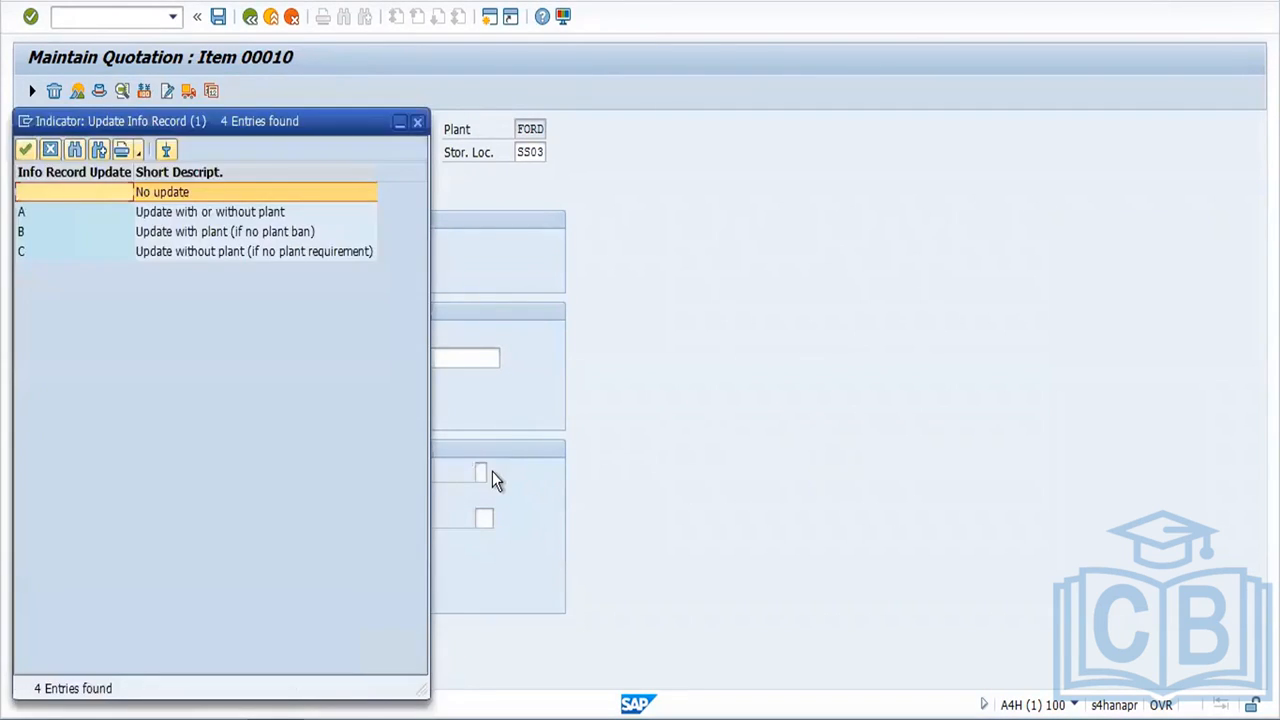
{"action": "double_click", "coordinate": [198, 213]}
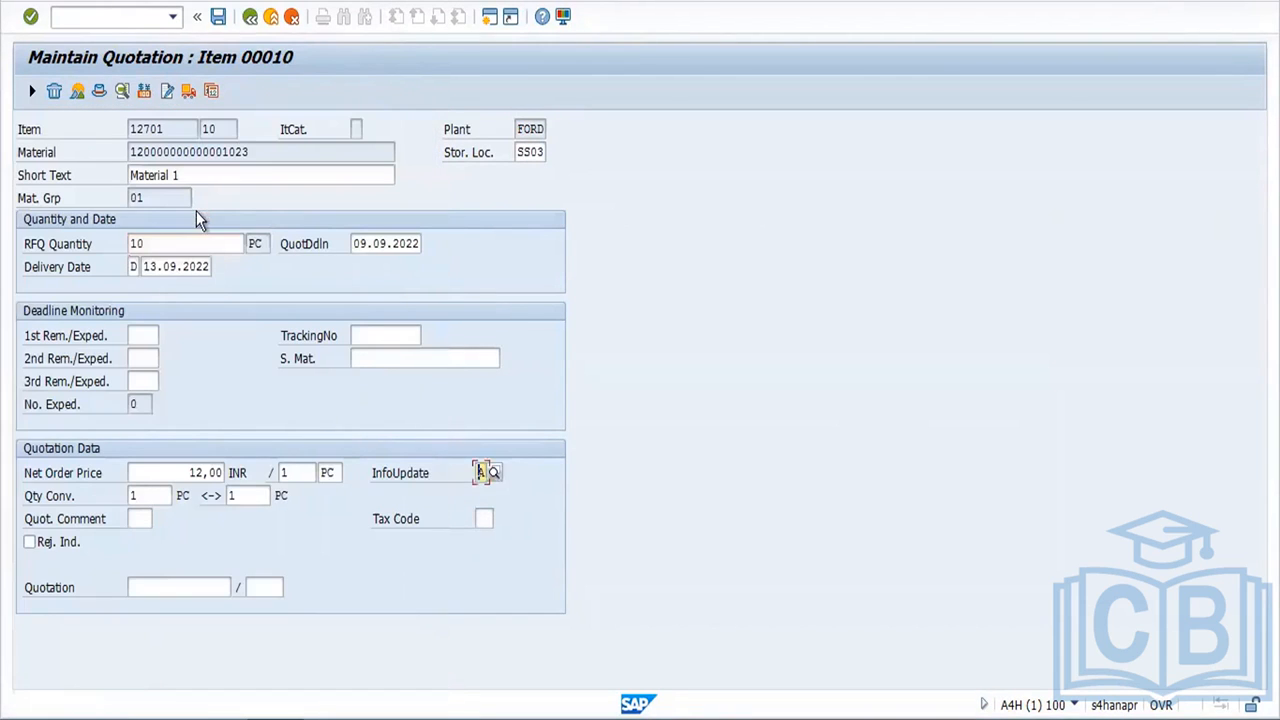
{"action": "left_click", "coordinate": [222, 18]}
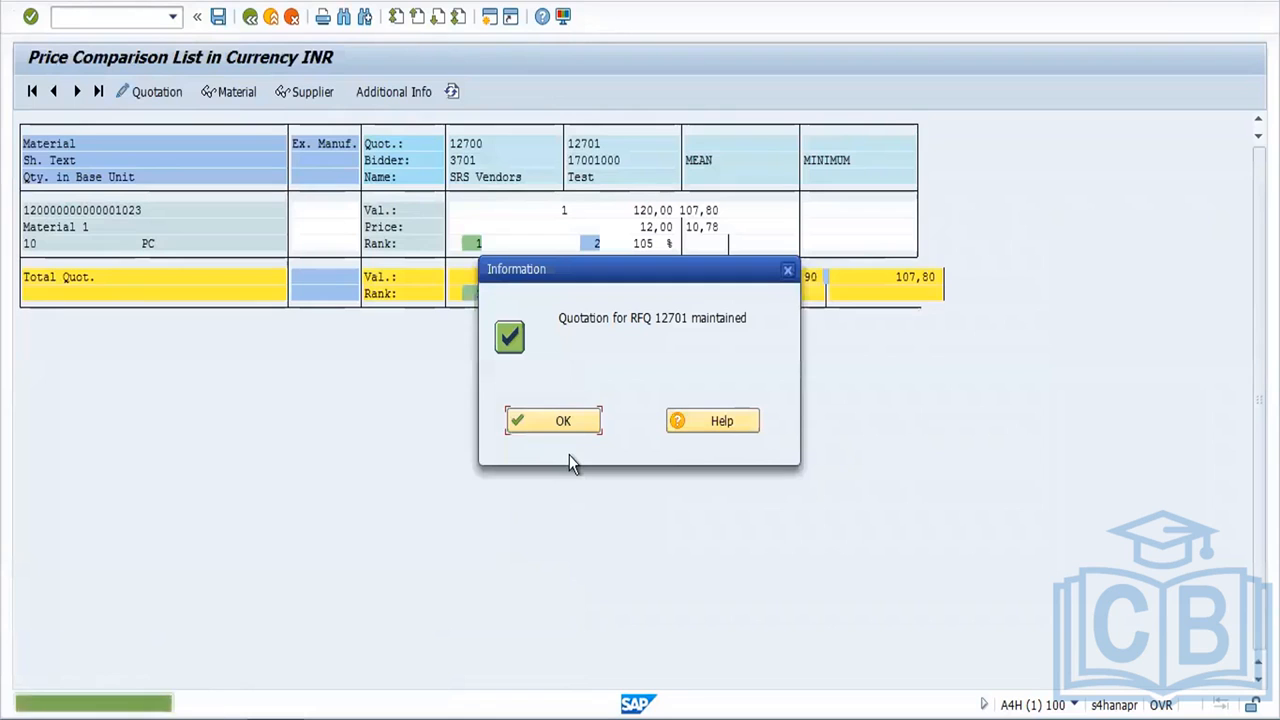
{"action": "left_click", "coordinate": [560, 420]}
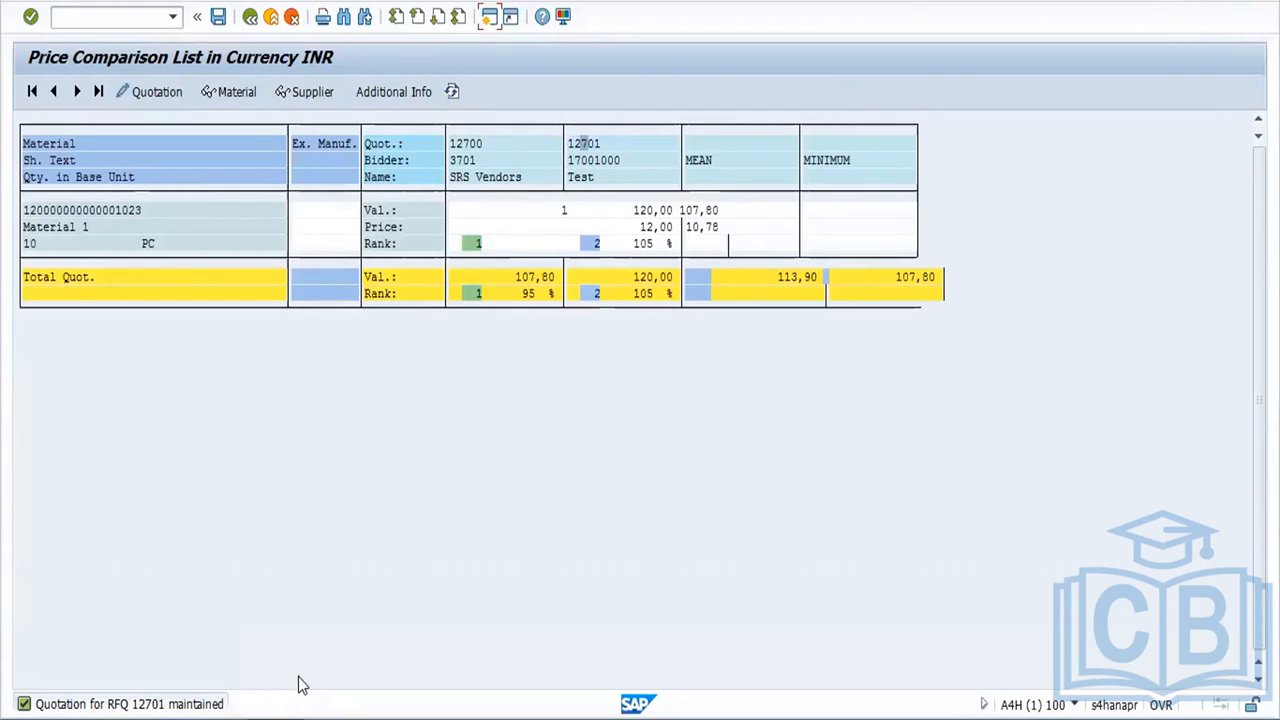
{"action": "left_click", "coordinate": [217, 19]}
{"action": "left_click", "coordinate": [566, 421]}
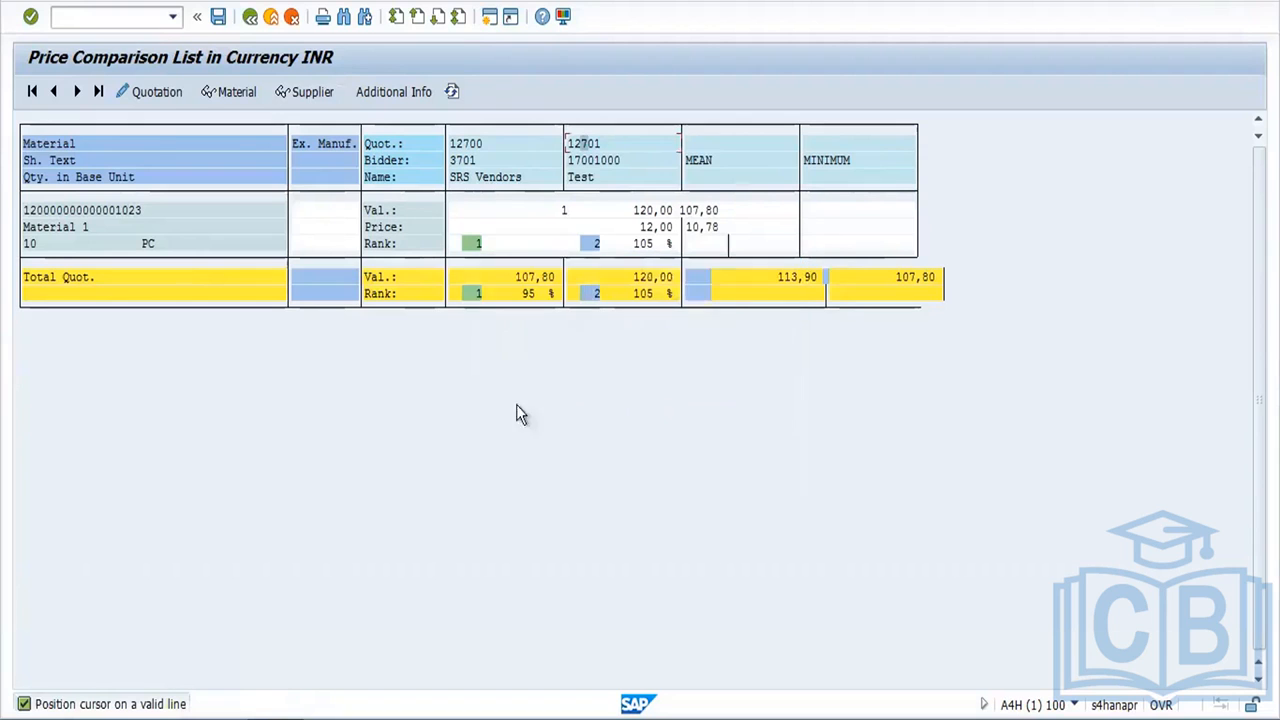
Step: Leave the price comparison and open transaction SE16N
{"action": "left_click", "coordinate": [249, 19]}
{"action": "left_click", "coordinate": [121, 16]}
{"action": "type", "text": "/ns"}
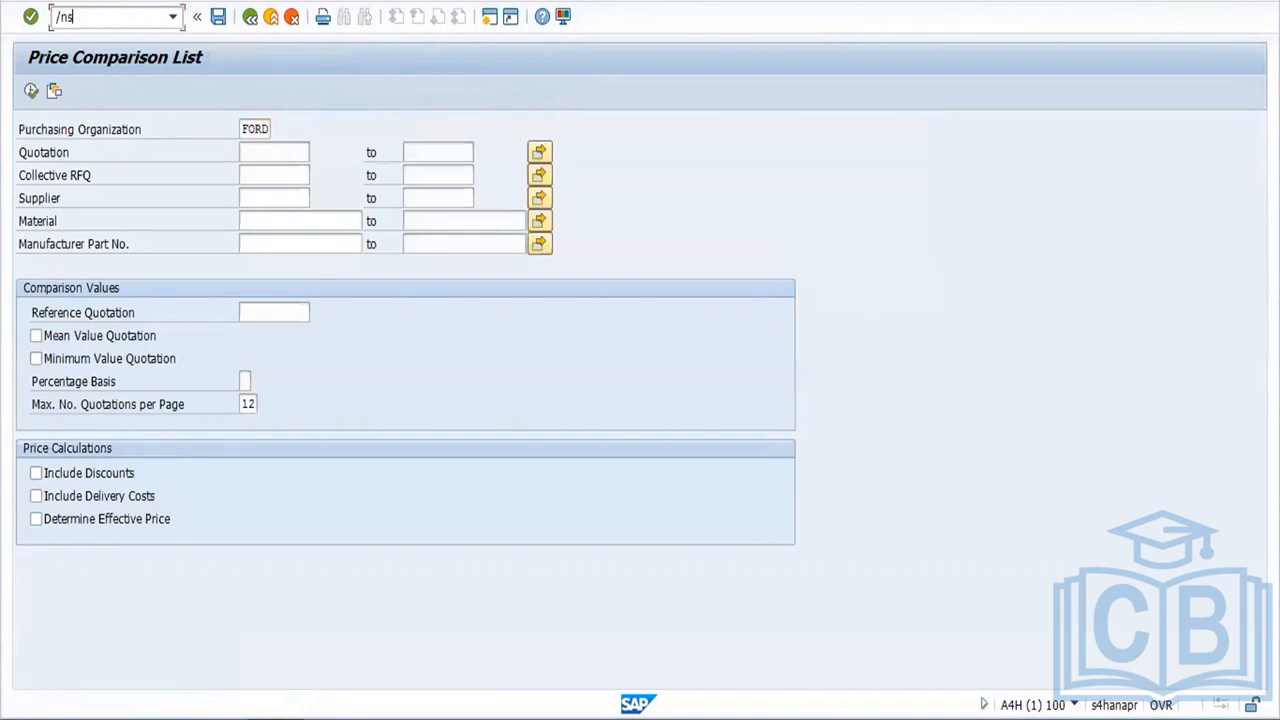
{"action": "type", "text": "e16n"}
{"action": "key", "text": "Return"}
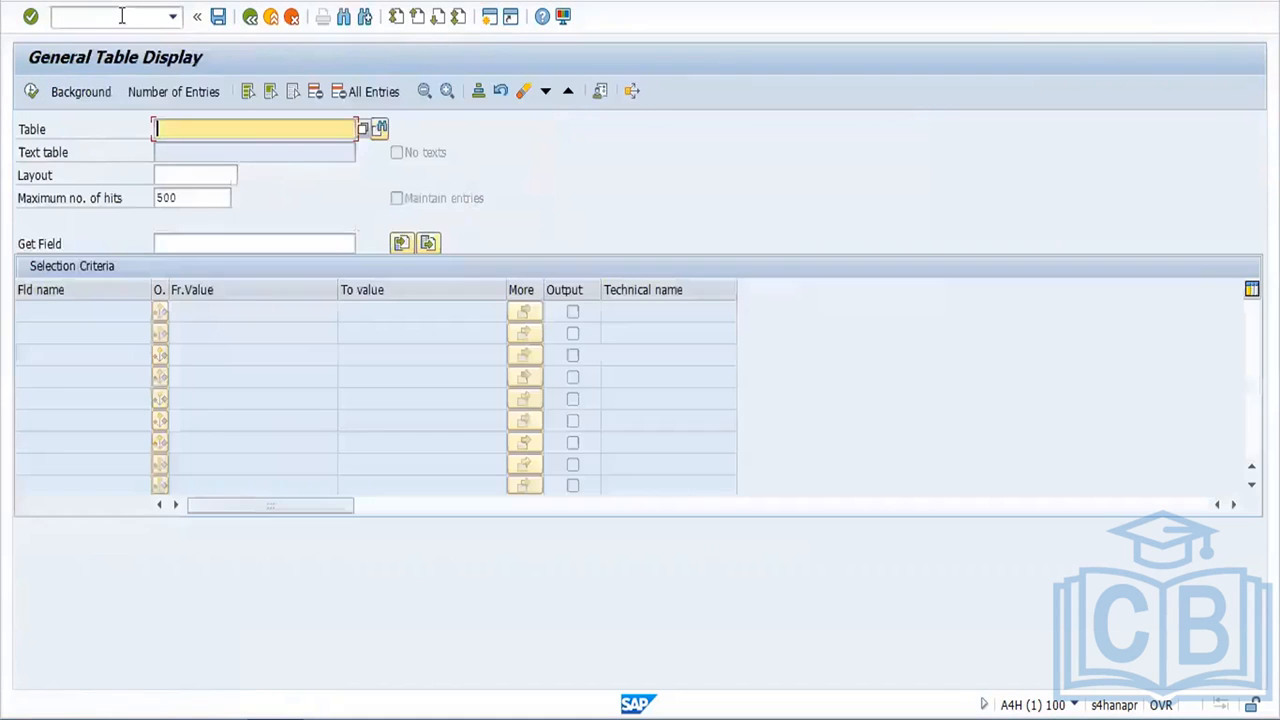
Step: View the EKKO table entries with document type FAN, and return to the selection criteria
{"action": "type", "text": "EKKO"}
{"action": "key", "text": "Return"}
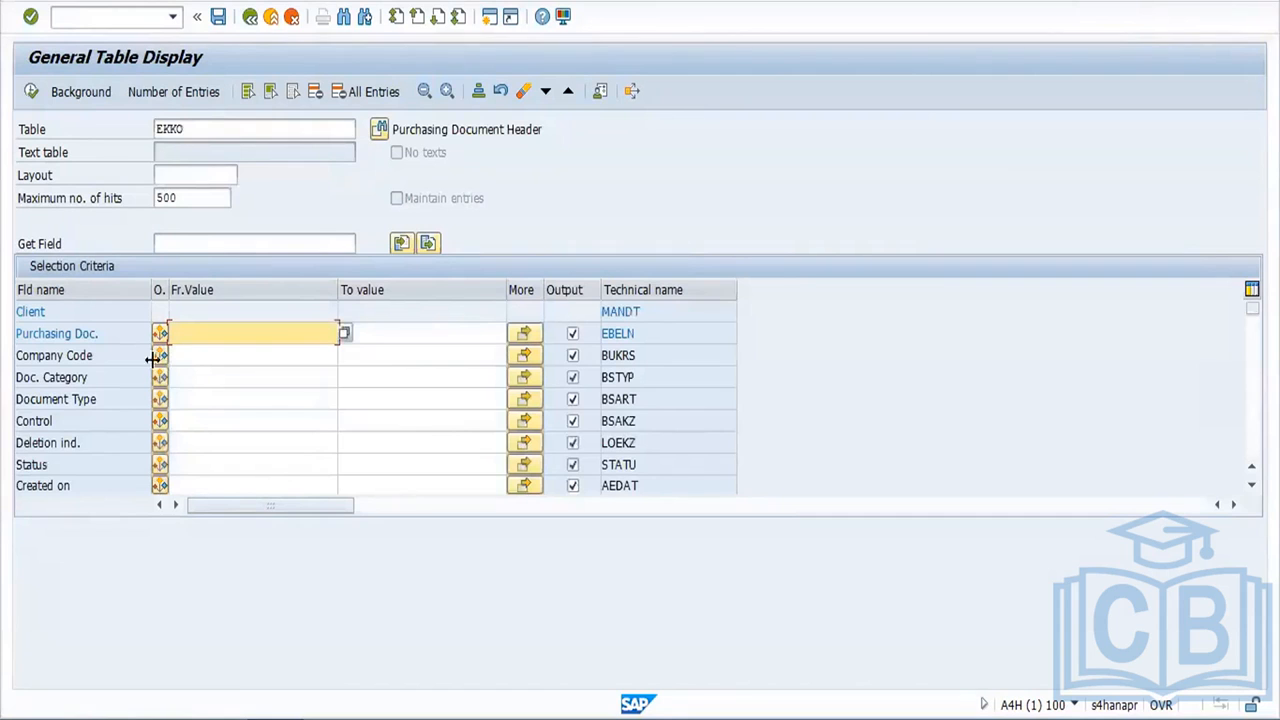
{"action": "left_click", "coordinate": [197, 398]}
{"action": "type", "text": "FAN"}
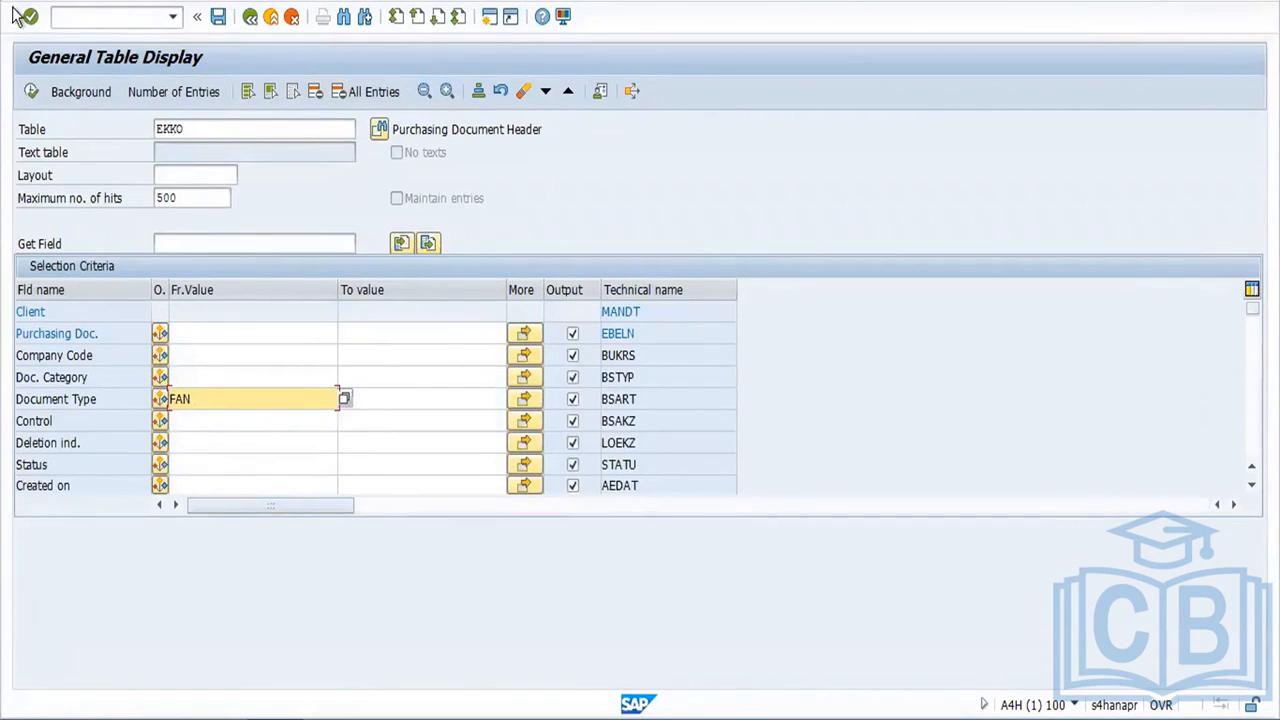
{"action": "left_click", "coordinate": [31, 98]}
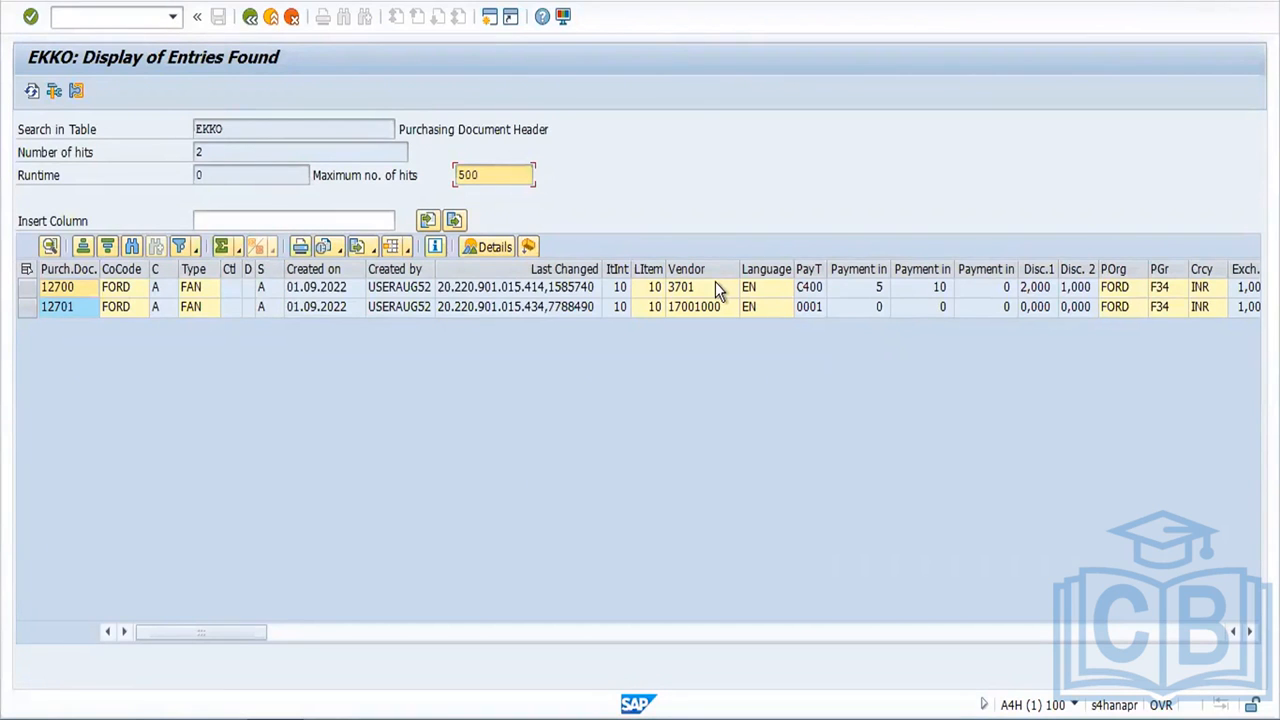
{"action": "left_click", "coordinate": [251, 18]}
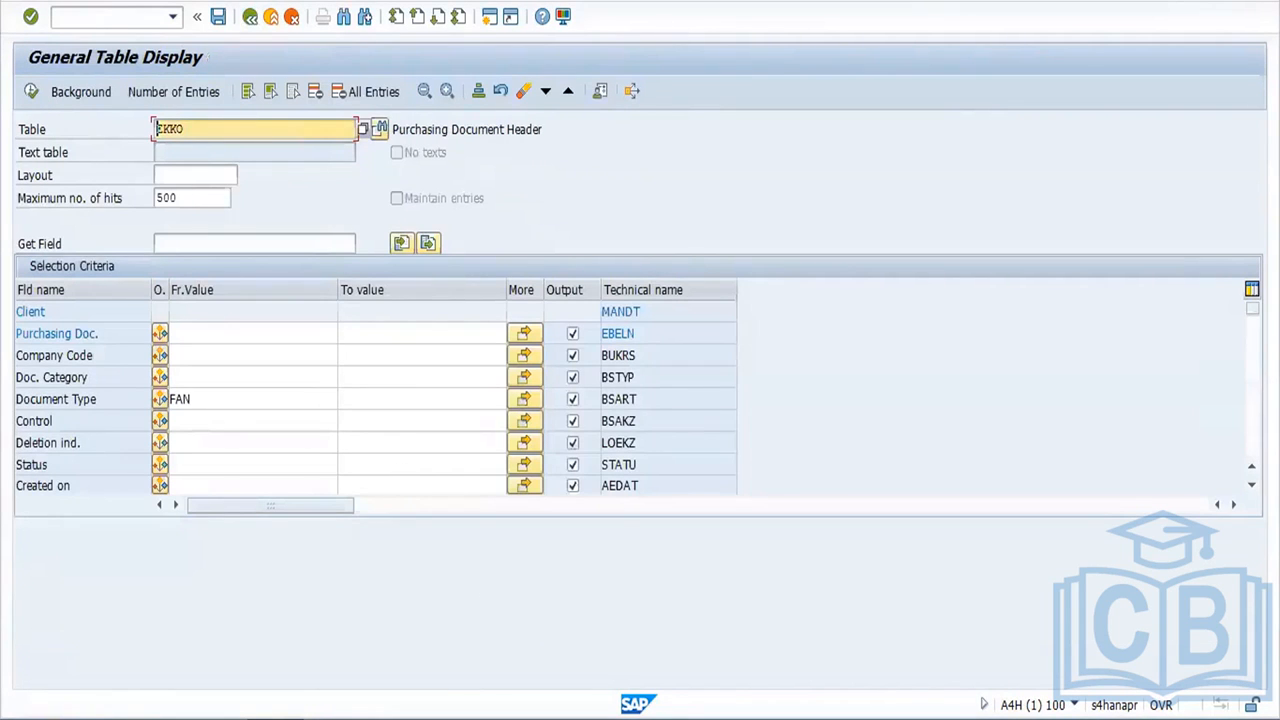
Step: Switch to the Word notes and review the RFQ transaction codes, the table names and the ways to create an RFQ
{"action": "left_click", "coordinate": [549, 661]}
{"action": "left_click", "coordinate": [649, 592]}
{"action": "scroll", "coordinate": [645, 597], "scroll_direction": "down", "scroll_amount": 5}
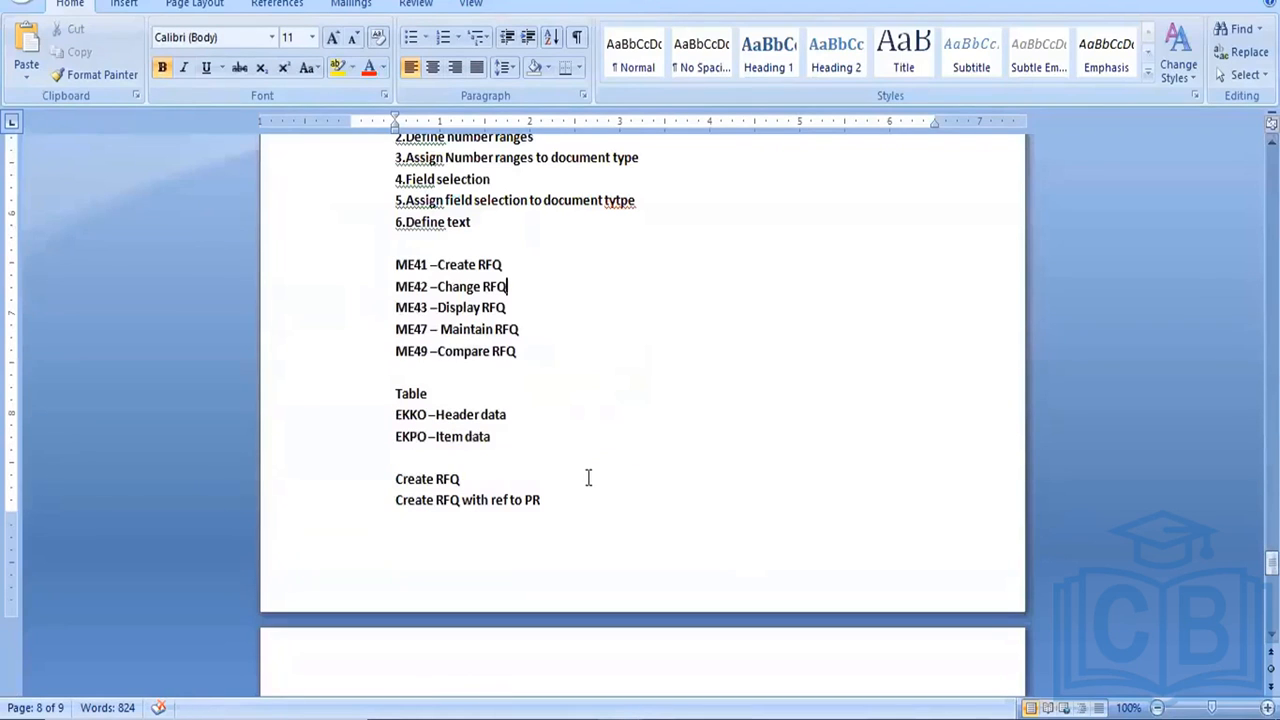
{"action": "left_click_drag", "start_coordinate": [403, 262], "coordinate": [493, 330]}
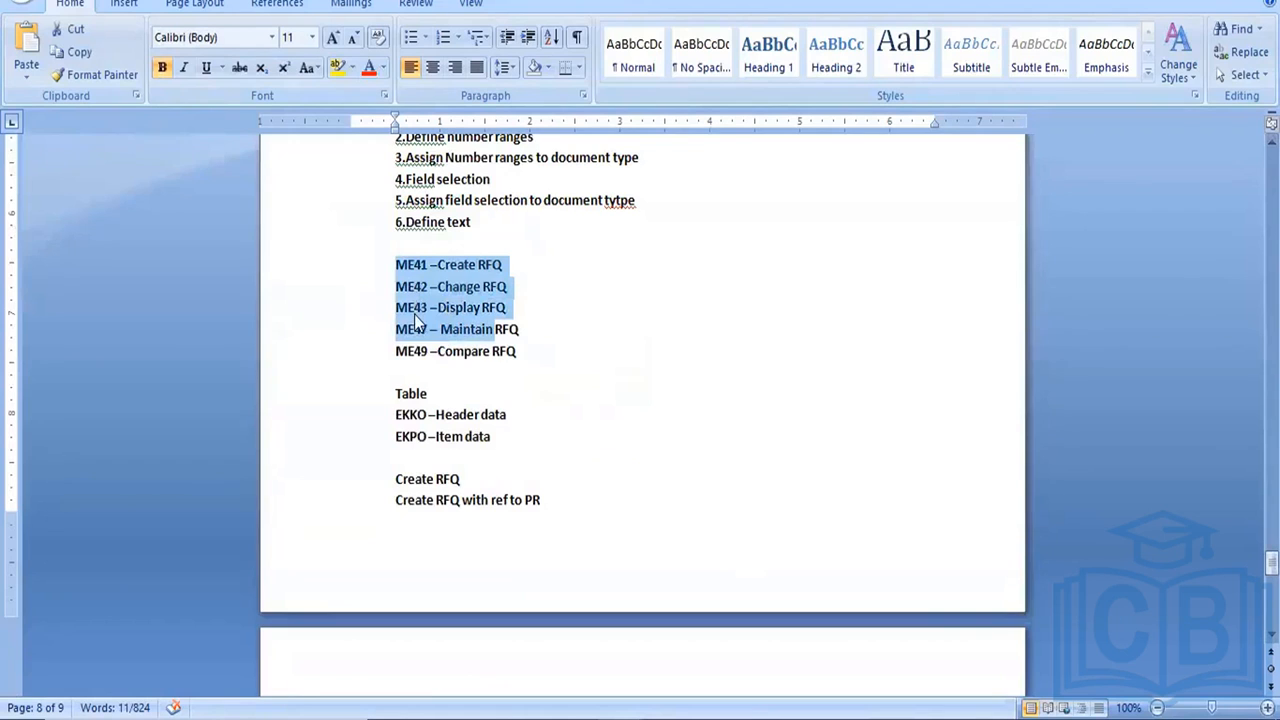
{"action": "left_click", "coordinate": [415, 331]}
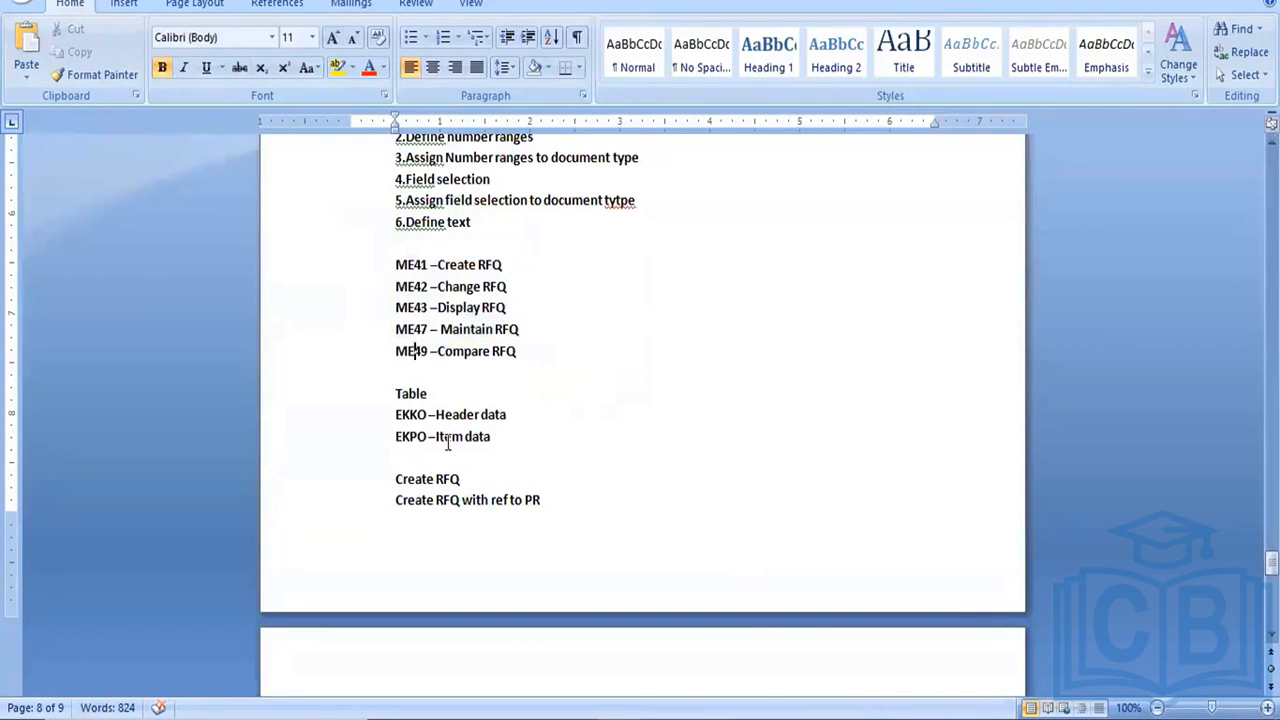
{"action": "left_click_drag", "start_coordinate": [448, 443], "coordinate": [329, 371]}
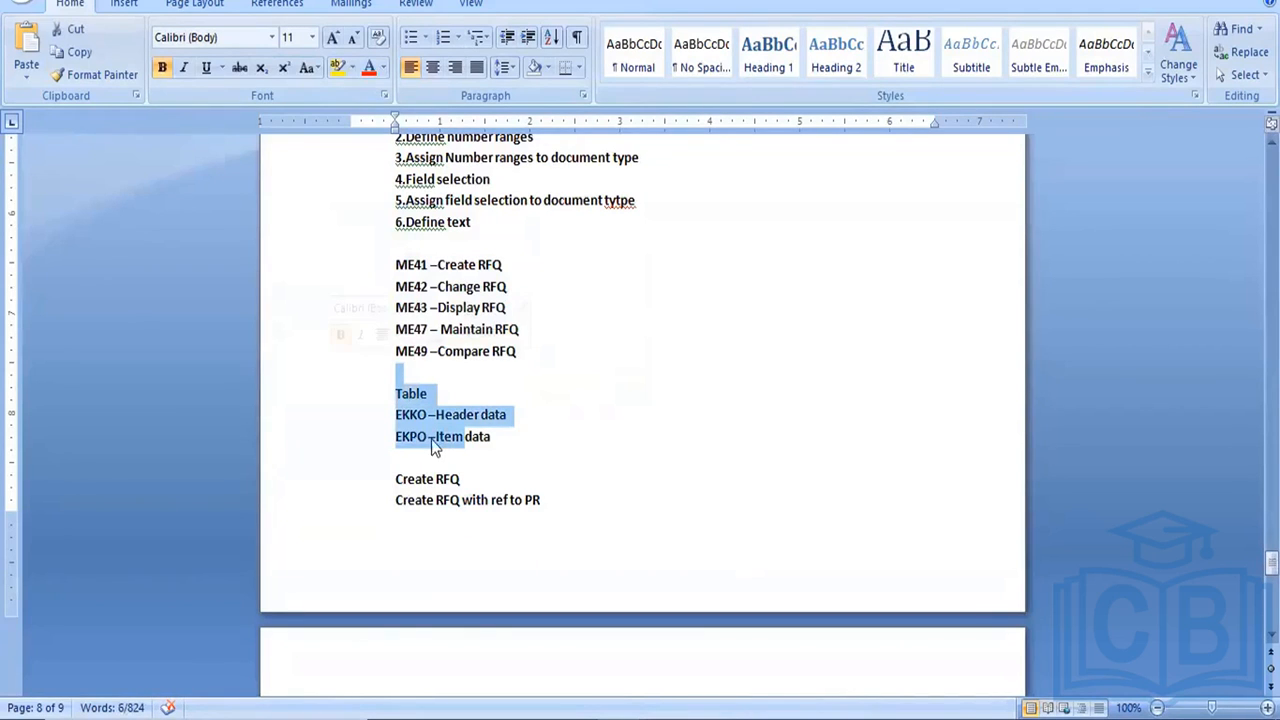
{"action": "left_click", "coordinate": [383, 479]}
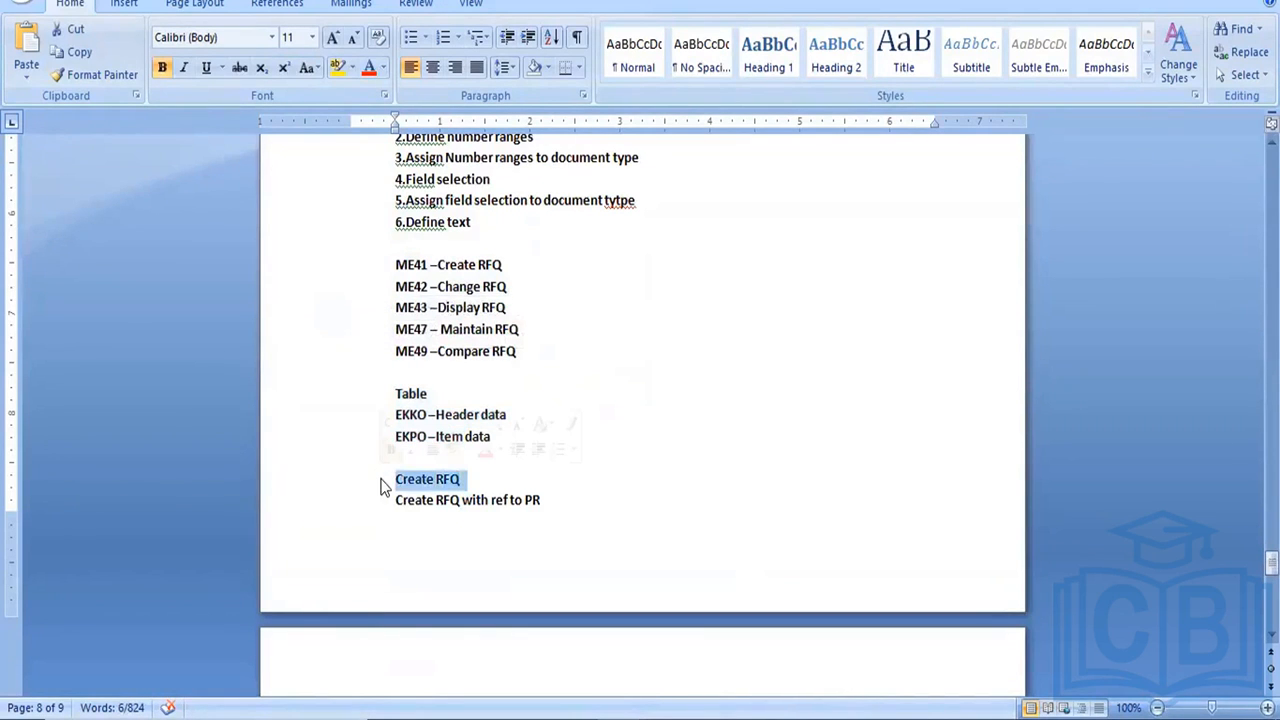
{"action": "left_click_drag", "start_coordinate": [397, 505], "coordinate": [584, 510]}
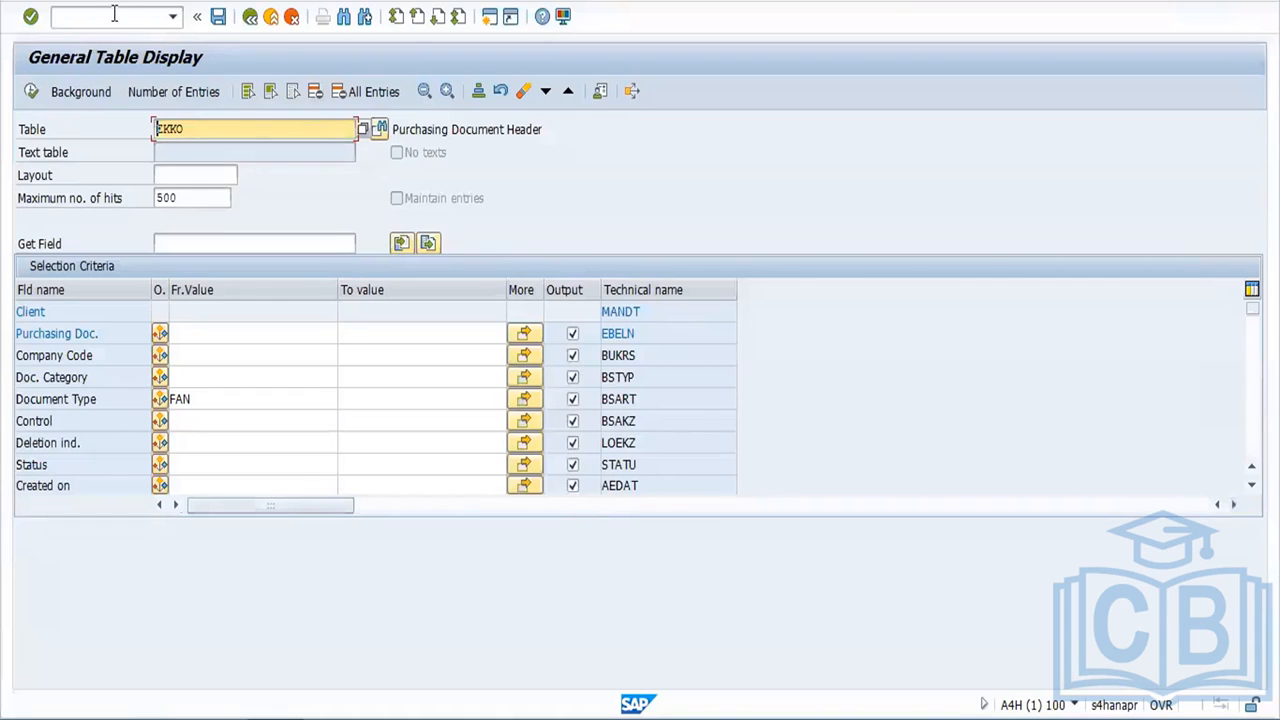
Step: Open transaction ME41, enter quotation deadline 09.09.2022, view the RFQ item overview, and return to the initial screen
{"action": "left_click", "coordinate": [114, 14]}
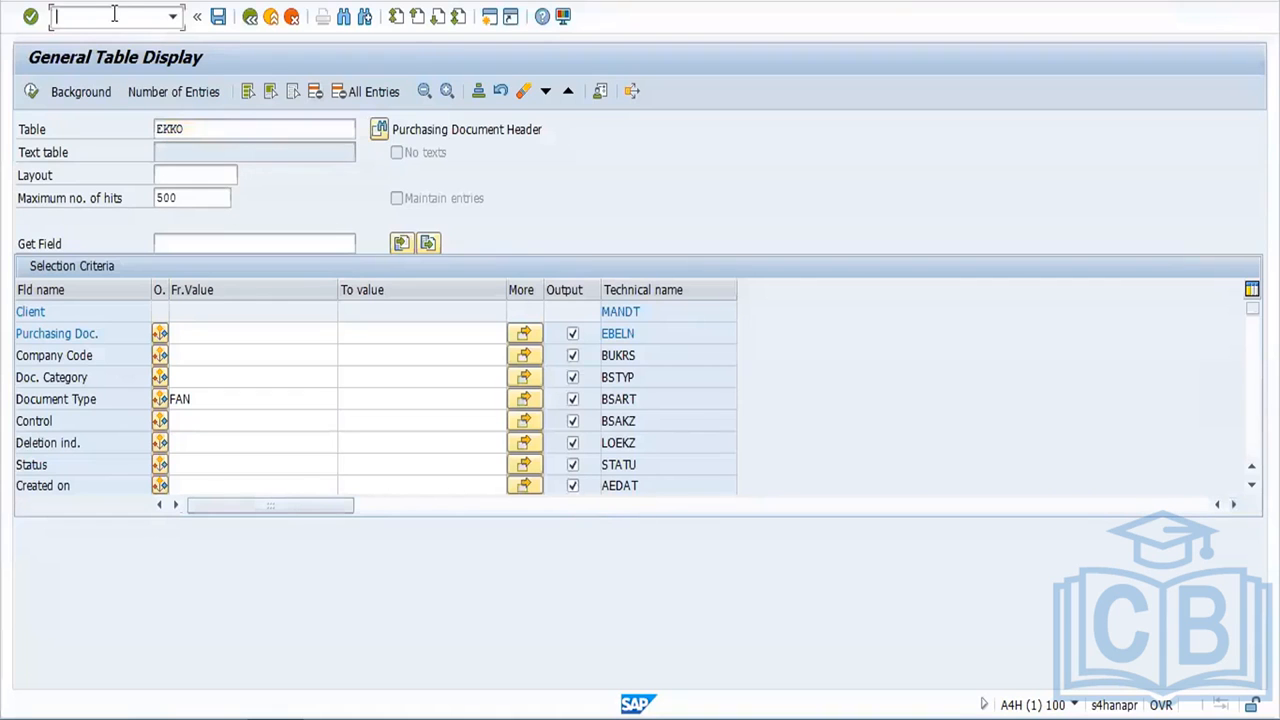
{"action": "type", "text": "/nme41"}
{"action": "key", "text": "Return"}
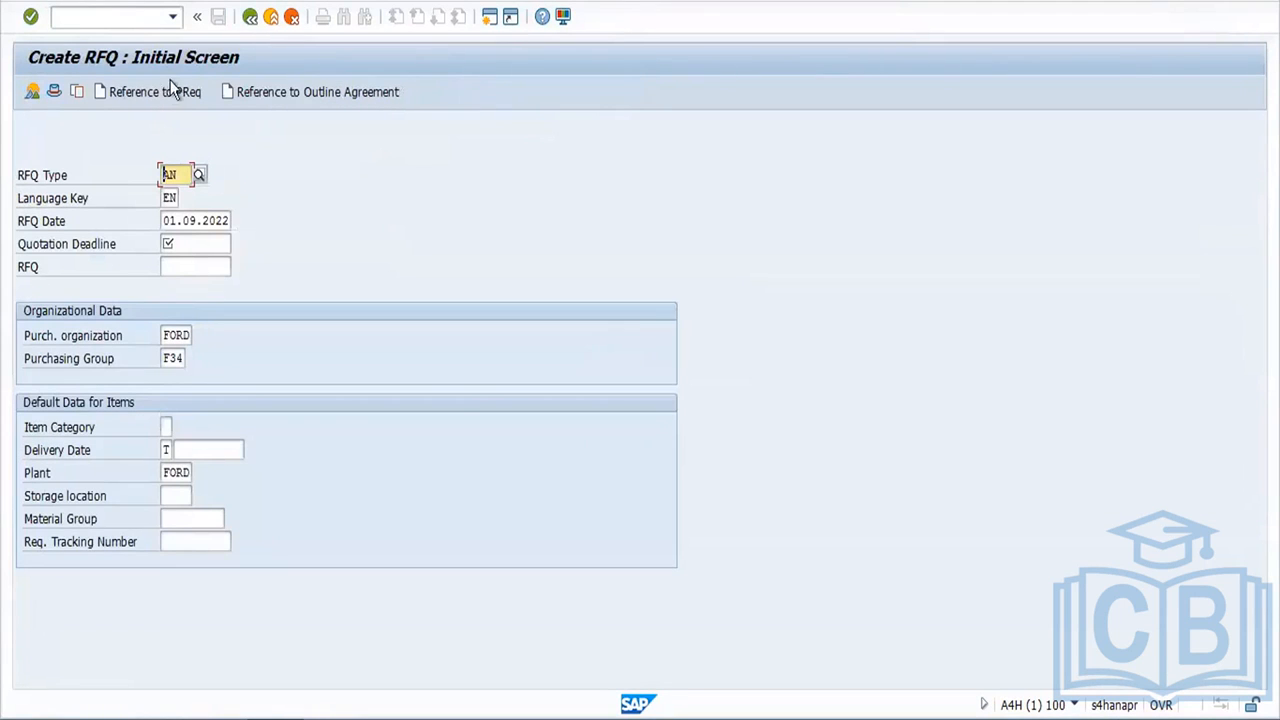
{"action": "left_click", "coordinate": [189, 243]}
{"action": "left_click", "coordinate": [196, 263]}
{"action": "key", "text": "Return"}
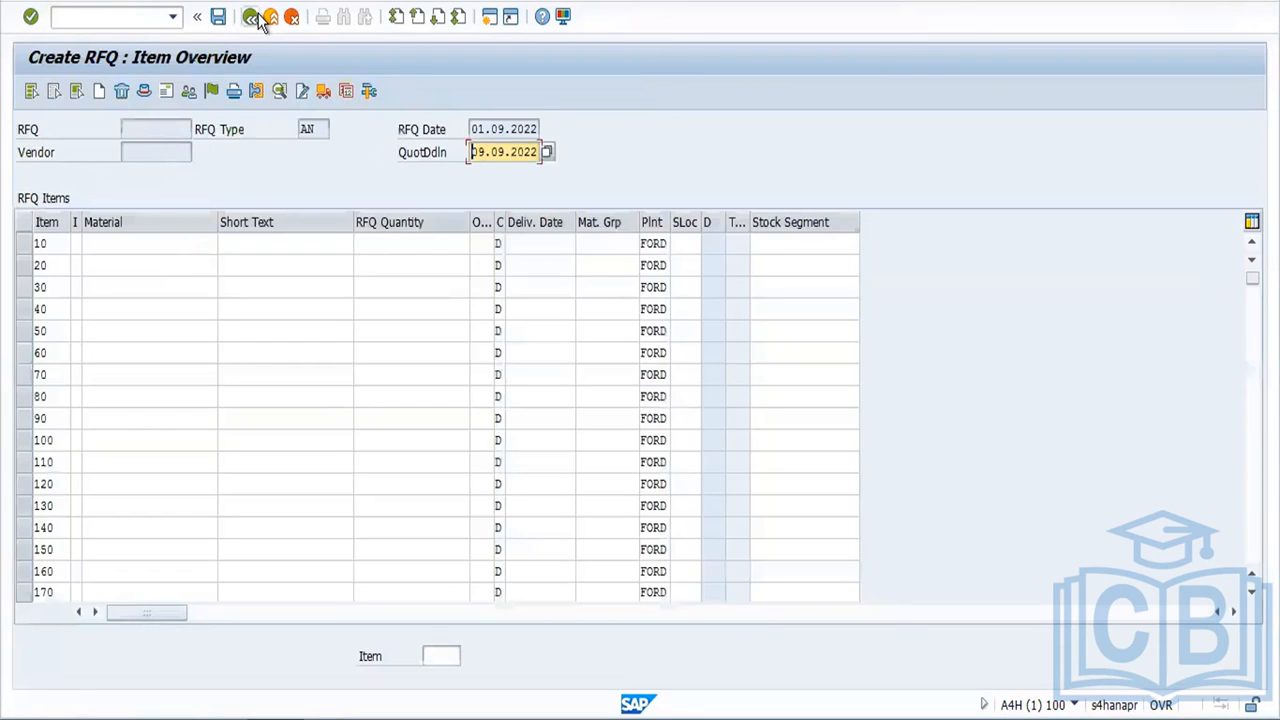
{"action": "left_click", "coordinate": [252, 17]}
Step: Set the RFQ quotation deadline to 09.09.2022, view the purchase requisition reference selection, and cancel it
{"action": "left_click", "coordinate": [193, 244]}
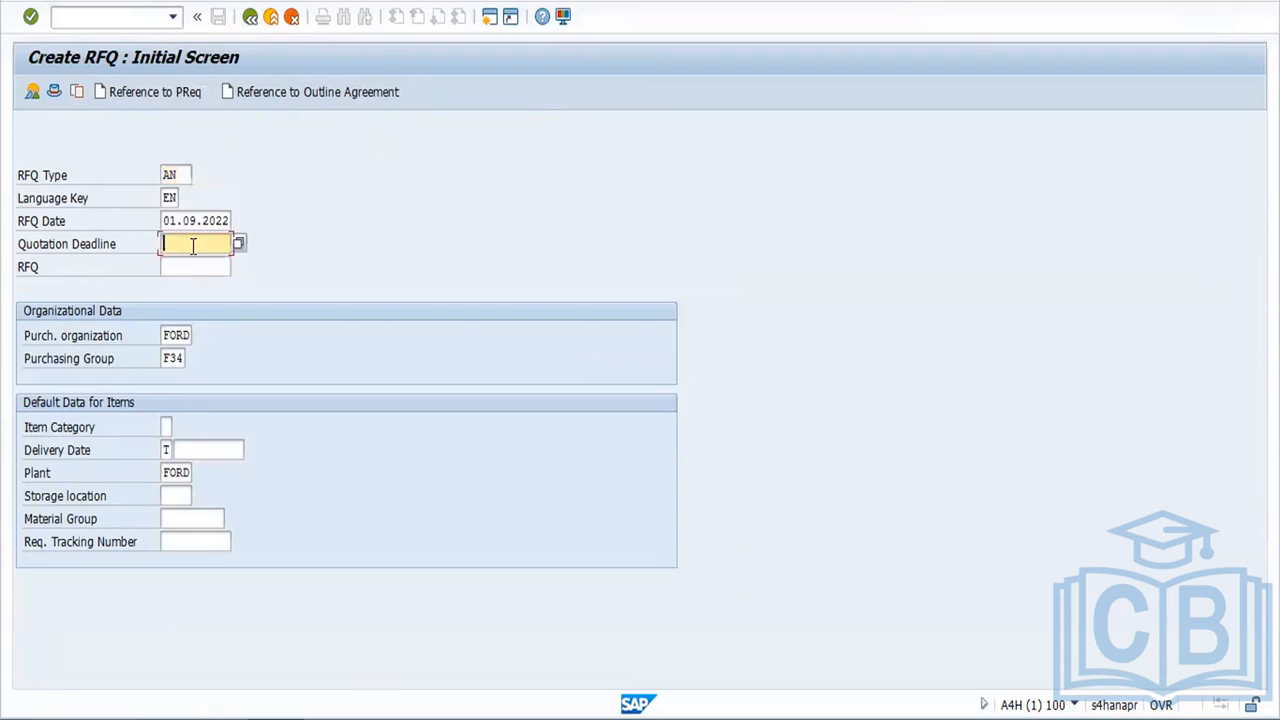
{"action": "left_click", "coordinate": [194, 265]}
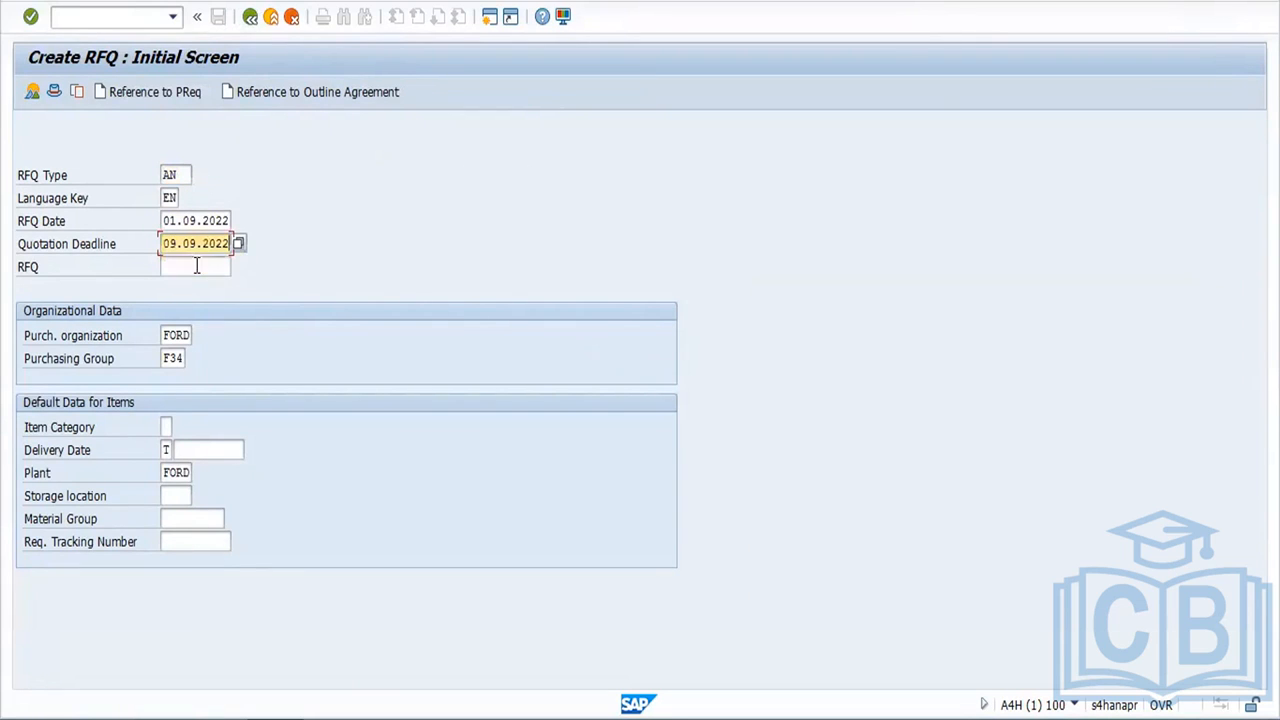
{"action": "left_click", "coordinate": [160, 92]}
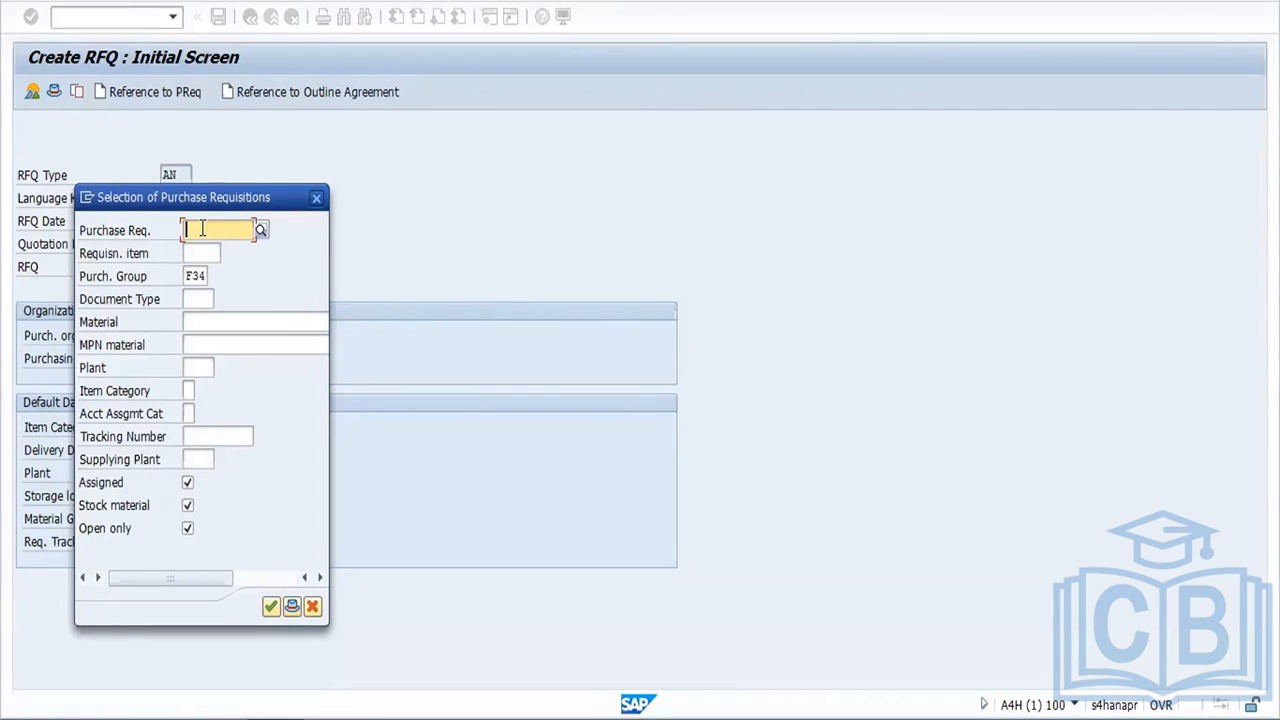
{"action": "left_click", "coordinate": [313, 607]}
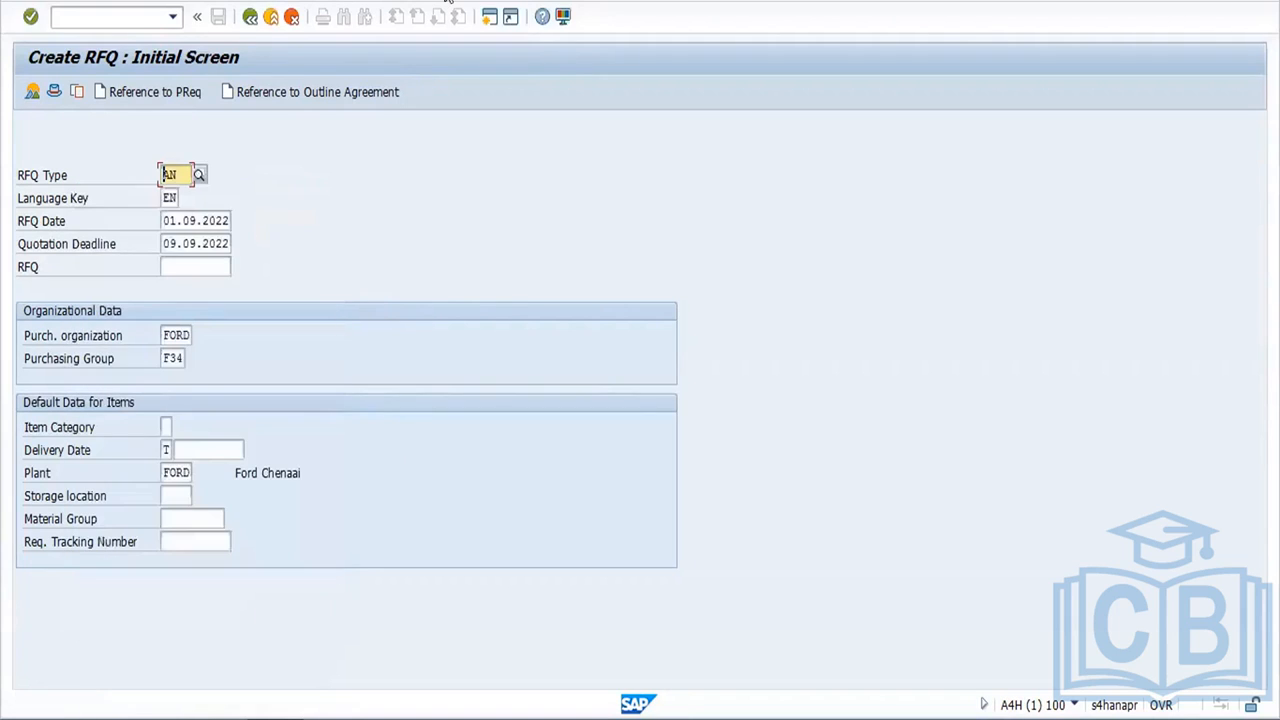
Step: Open a new session and start transaction ME51N for an NB purchase requisition
{"action": "left_click", "coordinate": [490, 17]}
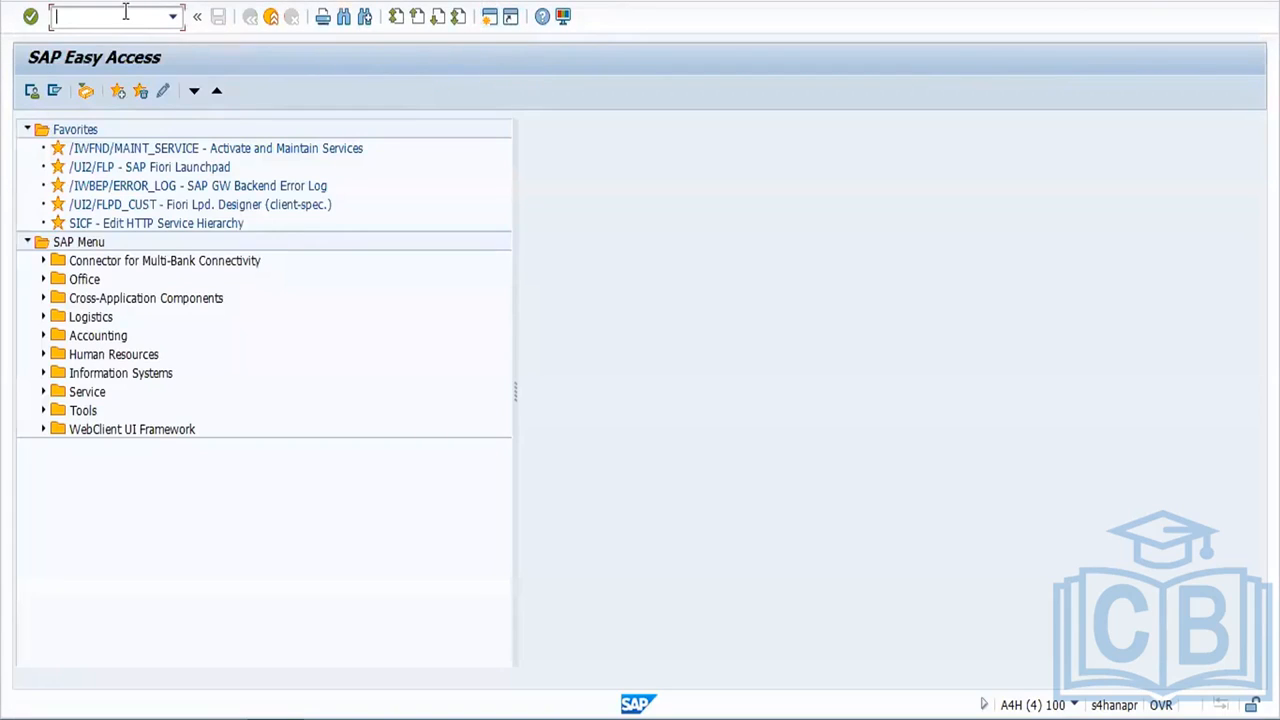
{"action": "type", "text": "me51n"}
{"action": "key", "text": "Return"}
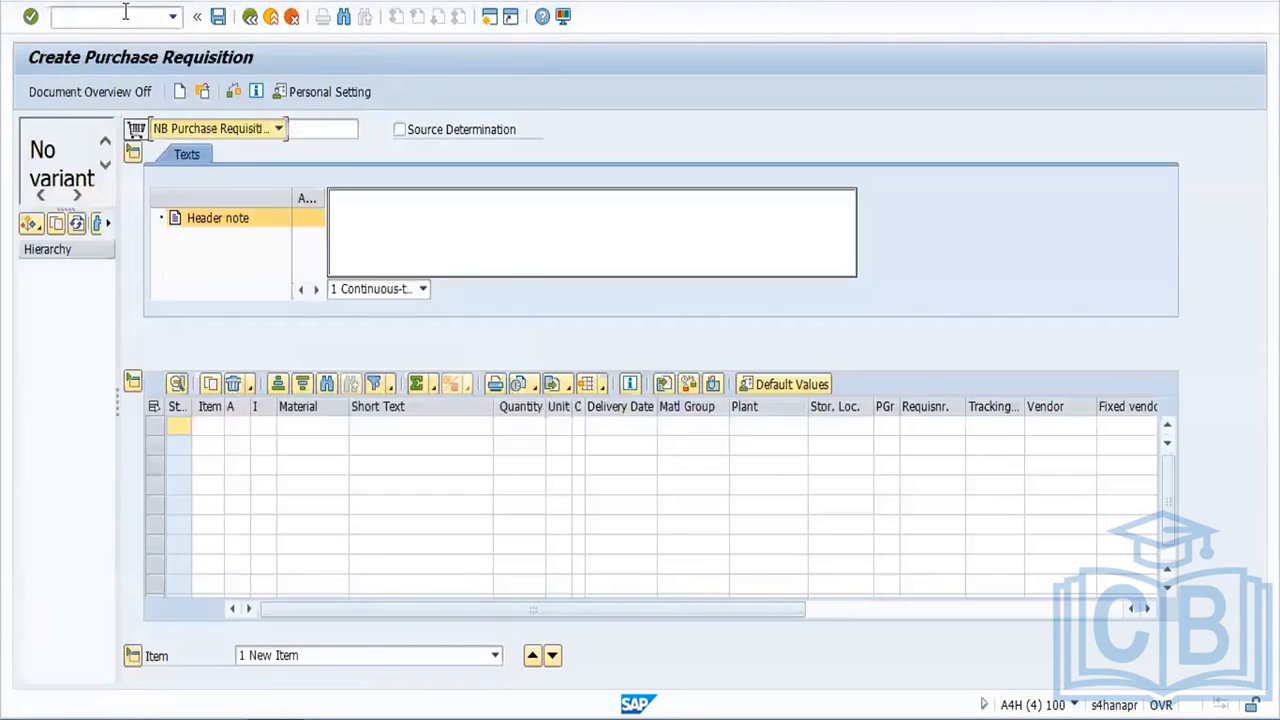
{"action": "left_click", "coordinate": [277, 128]}
{"action": "left_click", "coordinate": [386, 191]}
{"action": "left_click", "coordinate": [295, 428]}
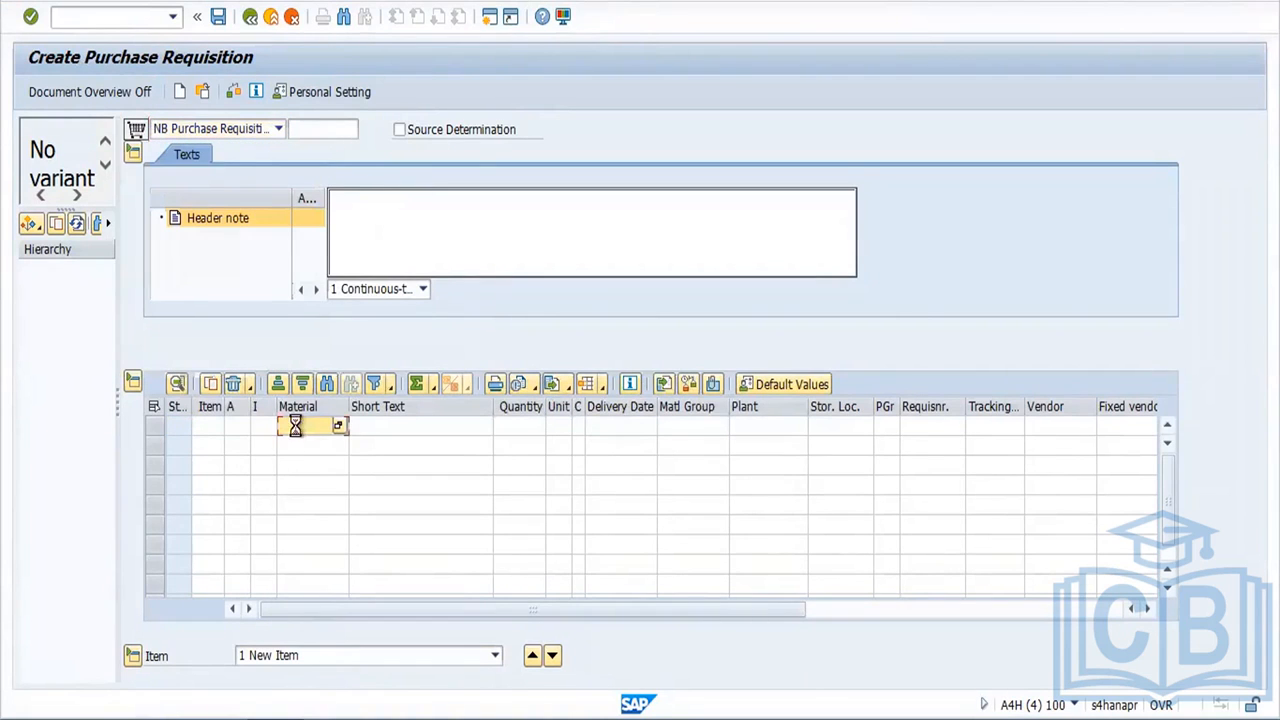
{"action": "key", "text": "Return"}
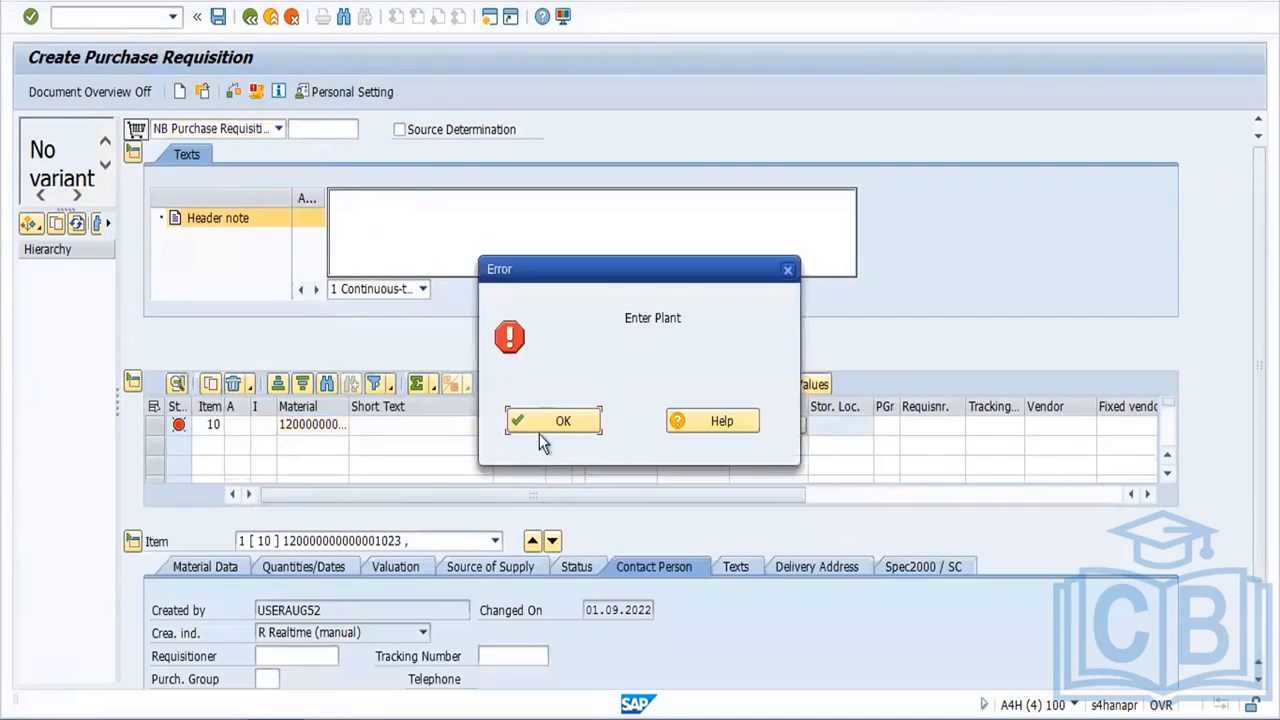
{"action": "left_click", "coordinate": [562, 420]}
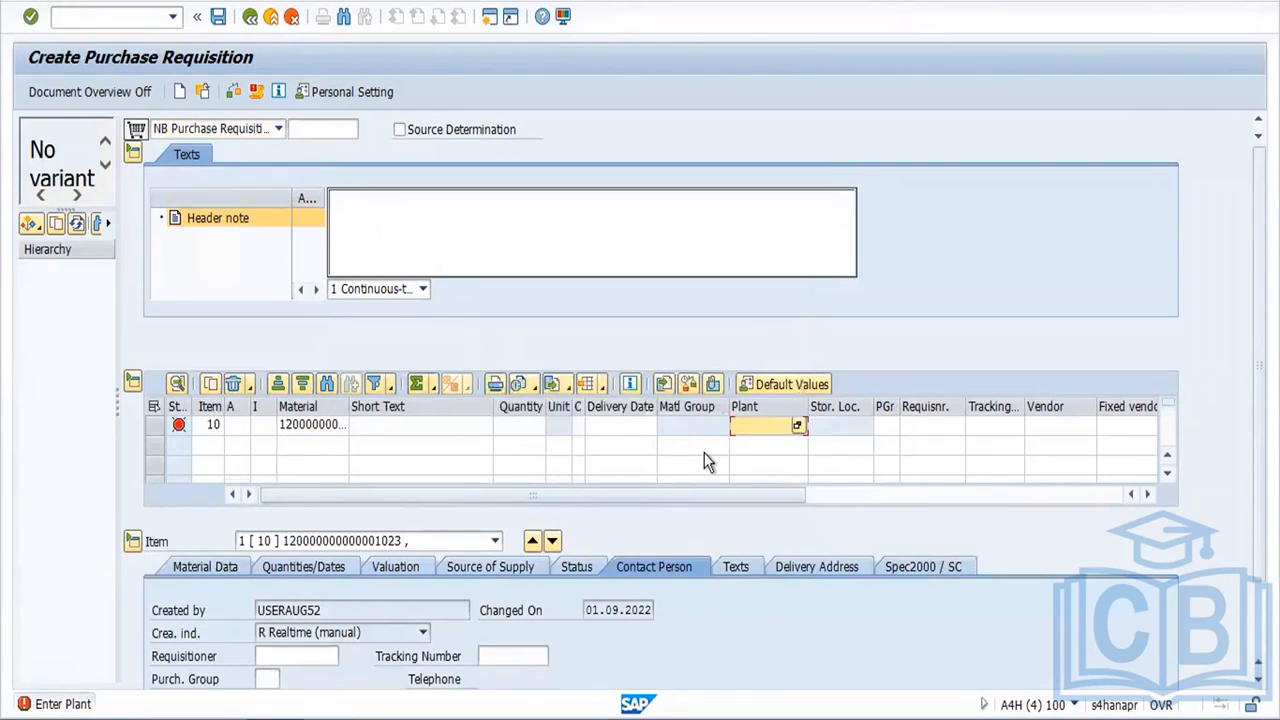
{"action": "type", "text": "ford"}
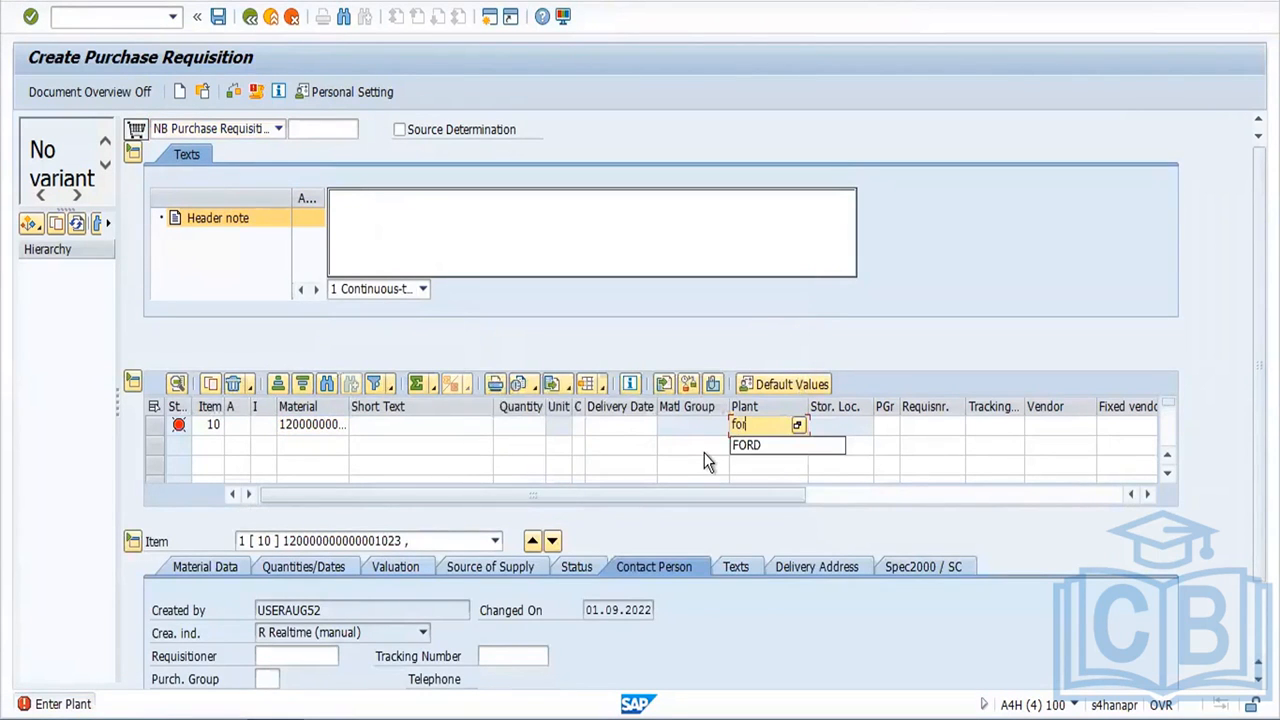
{"action": "key", "text": "Return"}
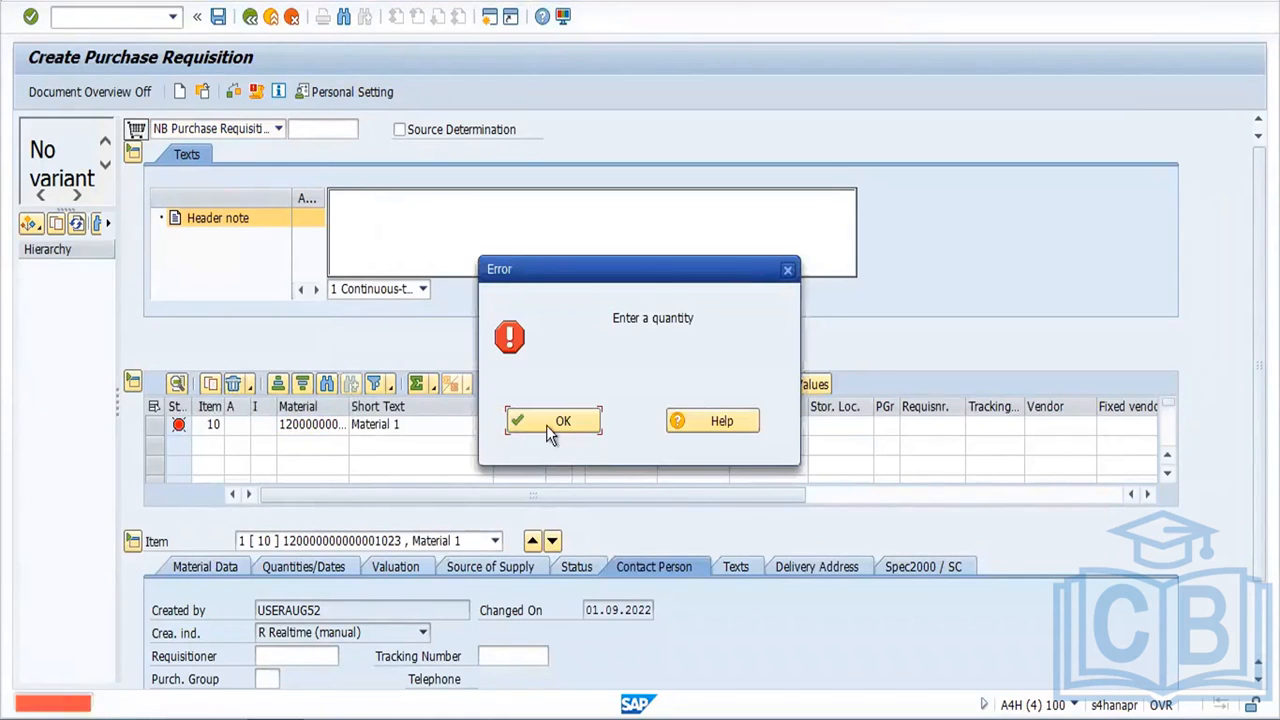
Step: Set the quantity of requisition item 10 to 1, accept the delivery date, and save the purchase requisition
{"action": "left_click", "coordinate": [546, 425]}
{"action": "type", "text": "1"}
{"action": "key", "text": "Return"}
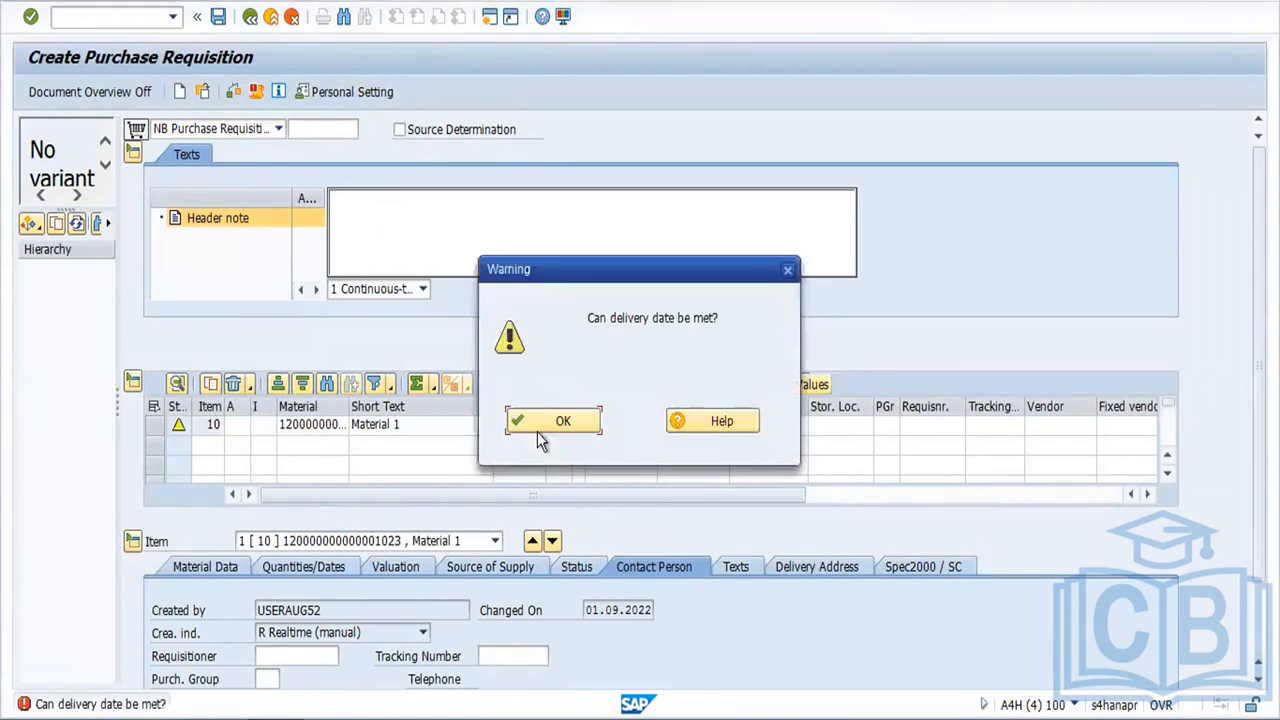
{"action": "left_click", "coordinate": [563, 418]}
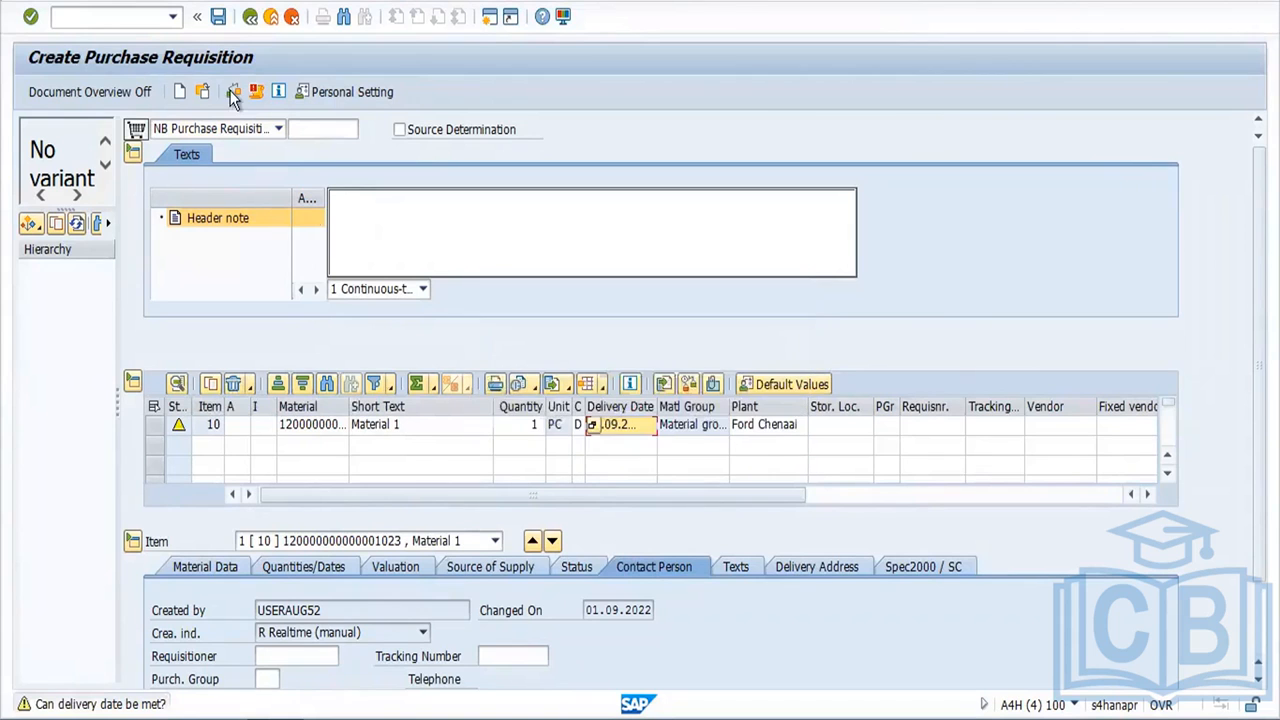
{"action": "left_click", "coordinate": [218, 16]}
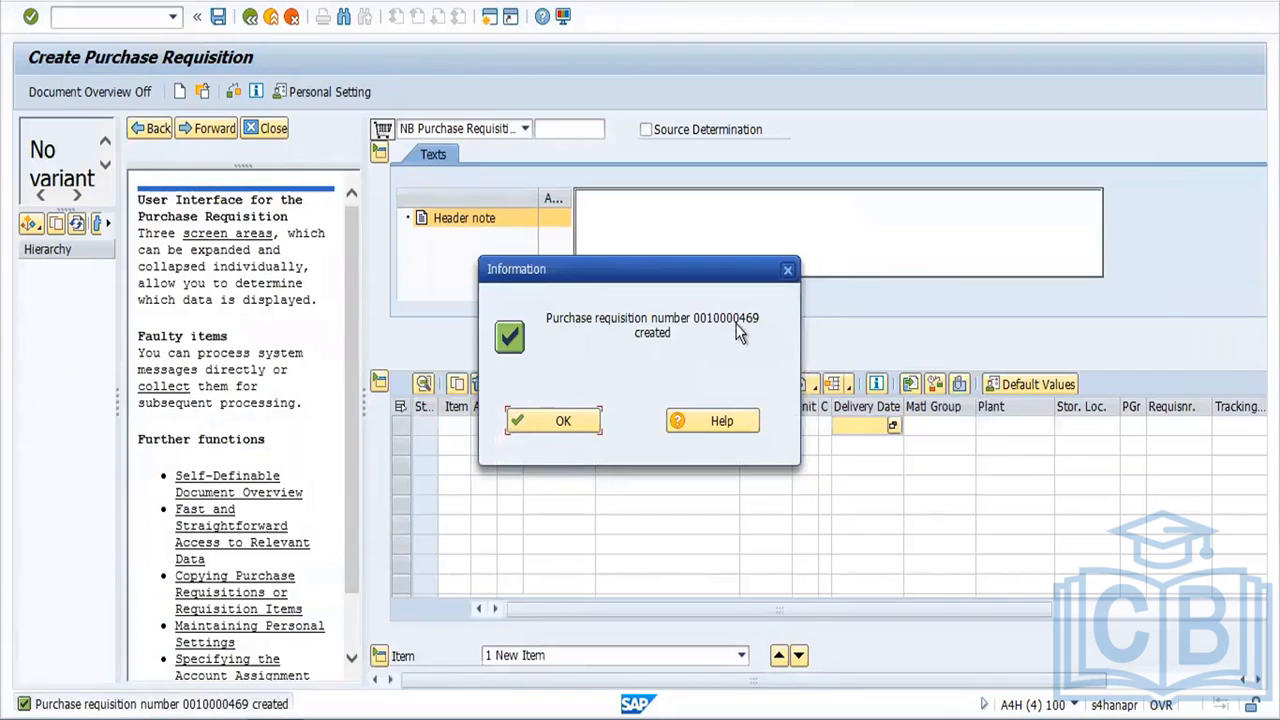
{"action": "left_click", "coordinate": [588, 415]}
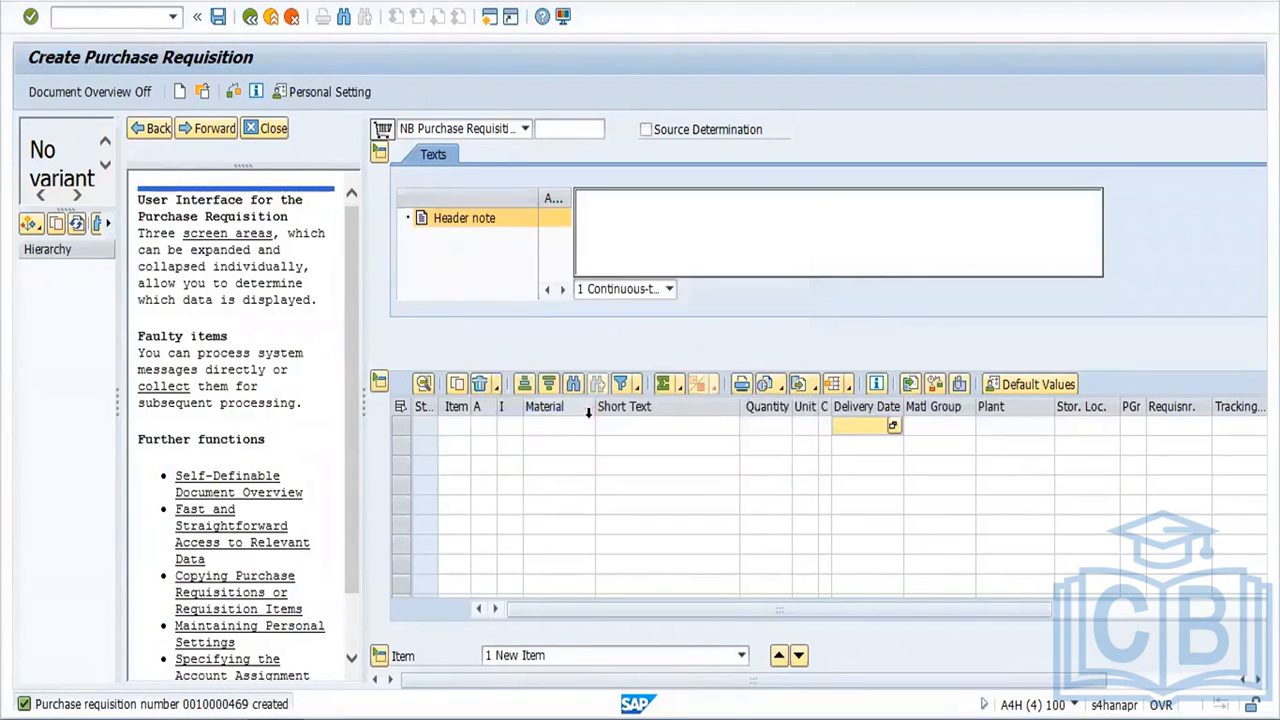
Step: Leave purchase requisition creation and open transaction ME41 in the same session
{"action": "left_click", "coordinate": [250, 17]}
{"action": "type", "text": "me41"}
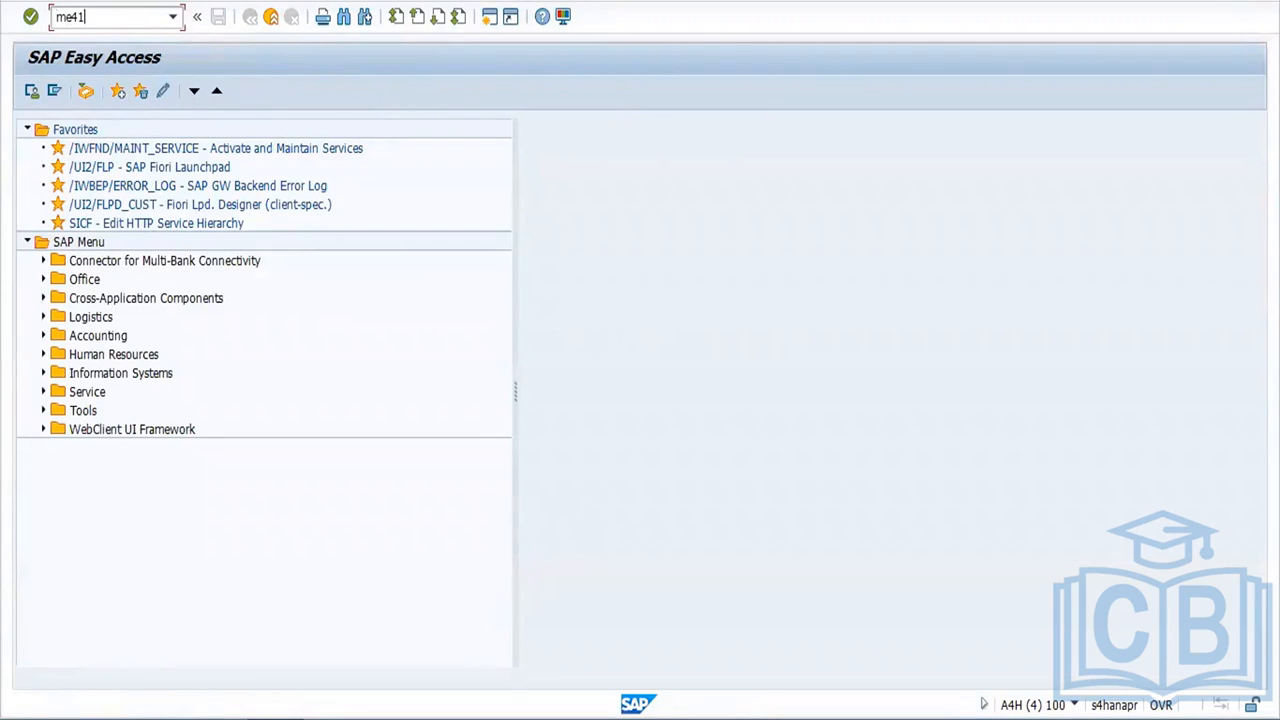
{"action": "type", "text": "n"}
{"action": "key", "text": "Return"}
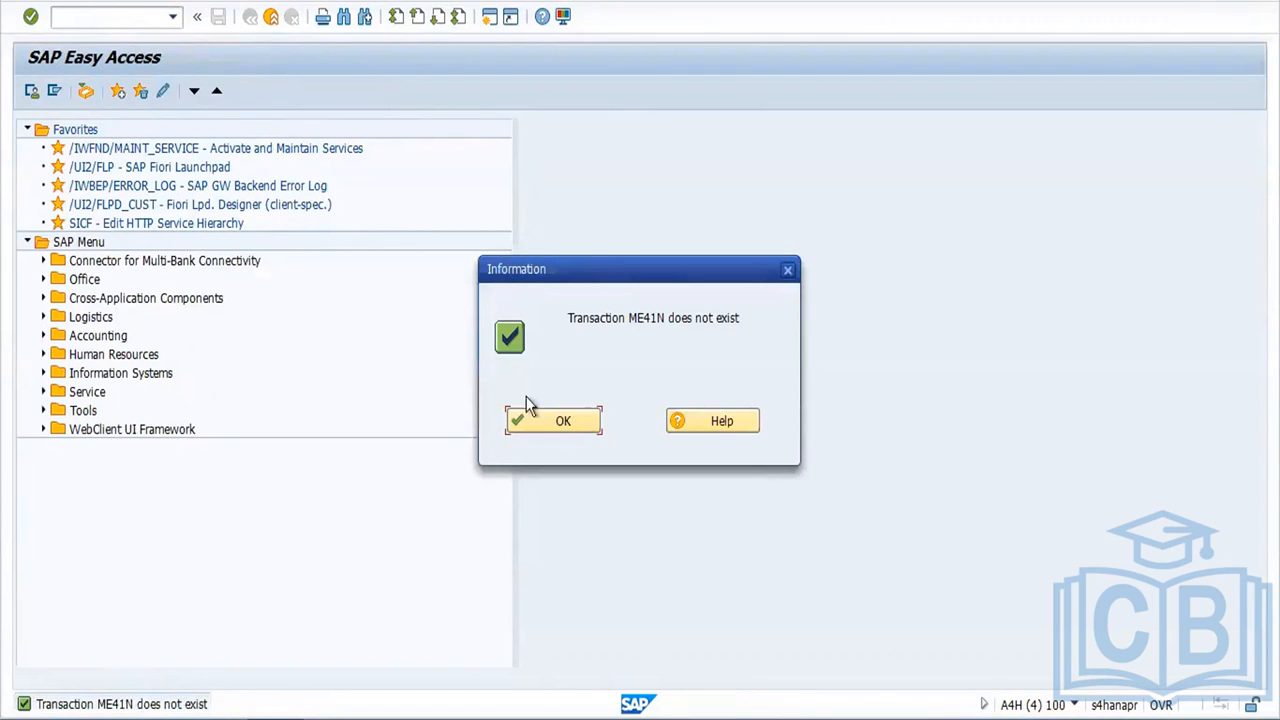
{"action": "left_click", "coordinate": [552, 421]}
{"action": "type", "text": "m"}
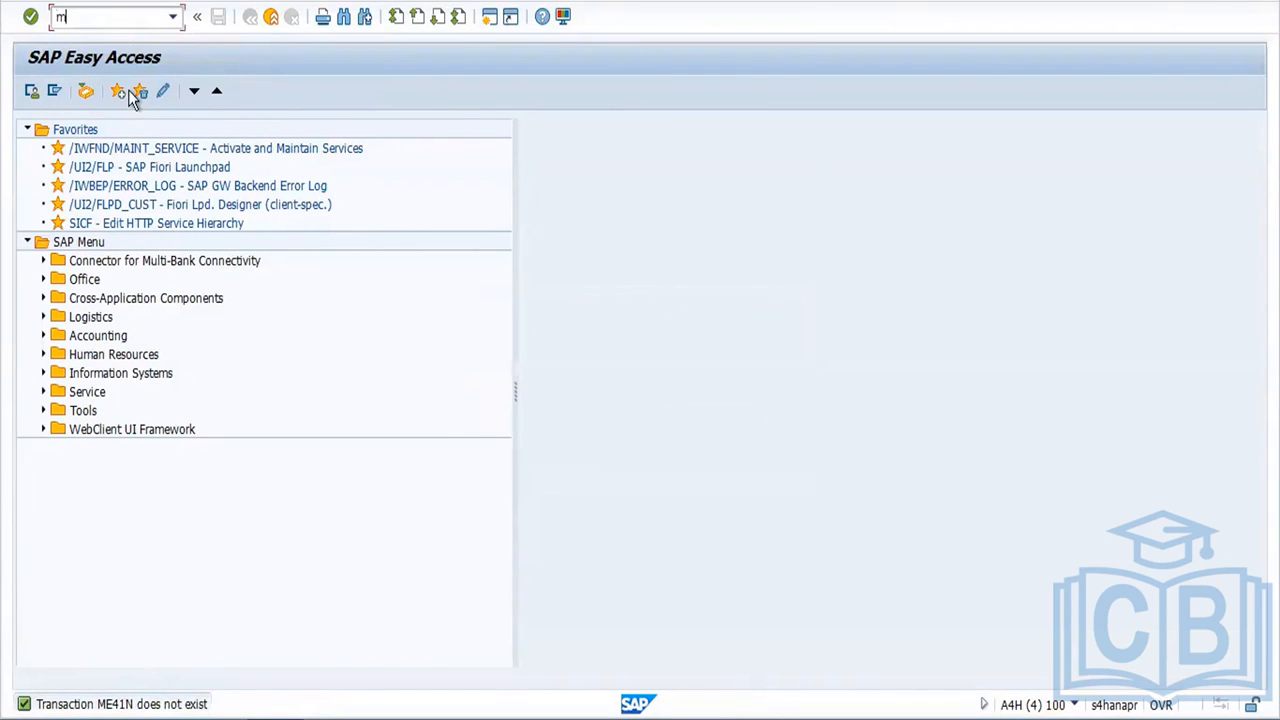
{"action": "type", "text": "e41"}
{"action": "key", "text": "Return"}
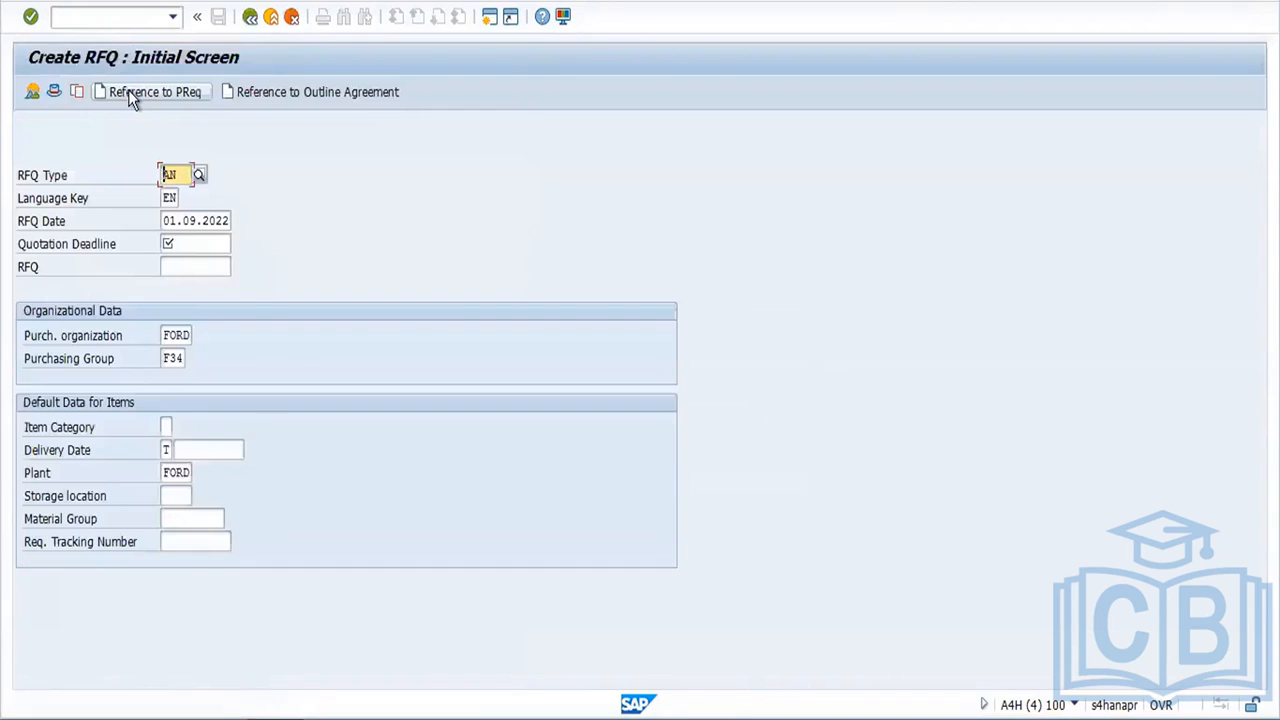
Step: Set the quotation deadline to 09.09.2022 and try to create the RFQ with reference to purchase requisition 10000469
{"action": "left_click", "coordinate": [195, 243]}
{"action": "left_click", "coordinate": [202, 266]}
{"action": "left_click", "coordinate": [178, 93]}
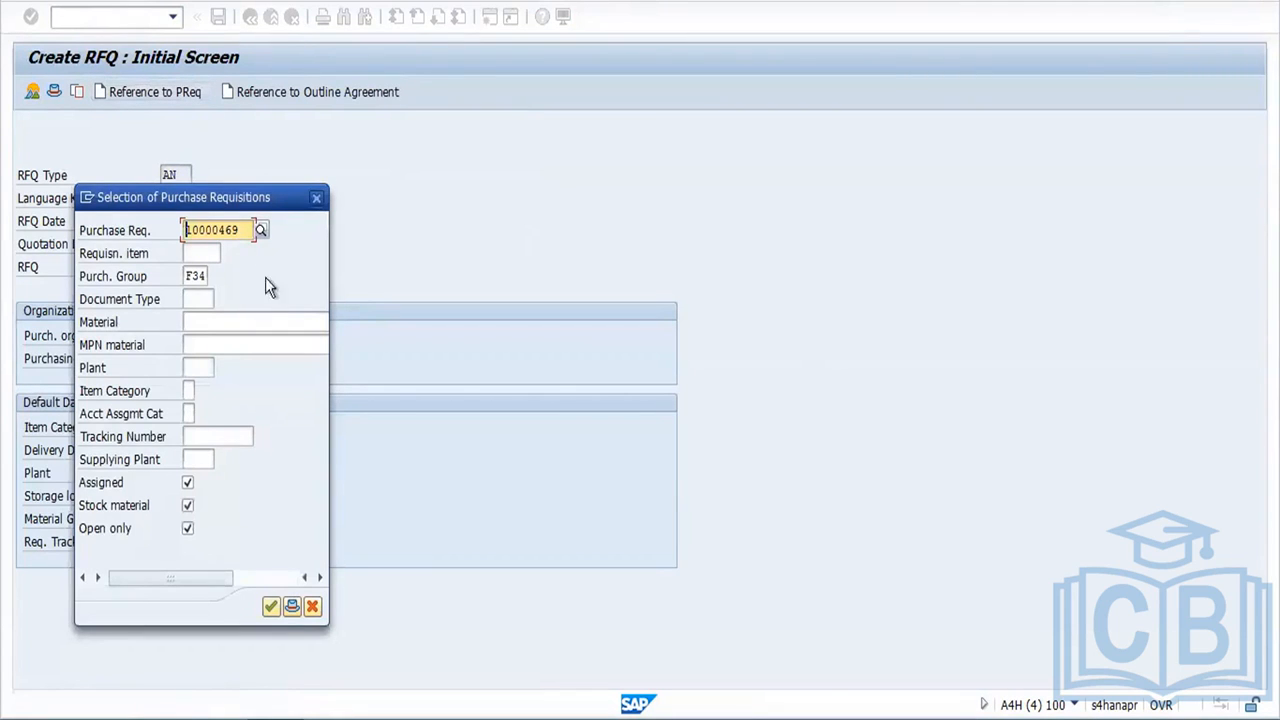
{"action": "left_click", "coordinate": [269, 607]}
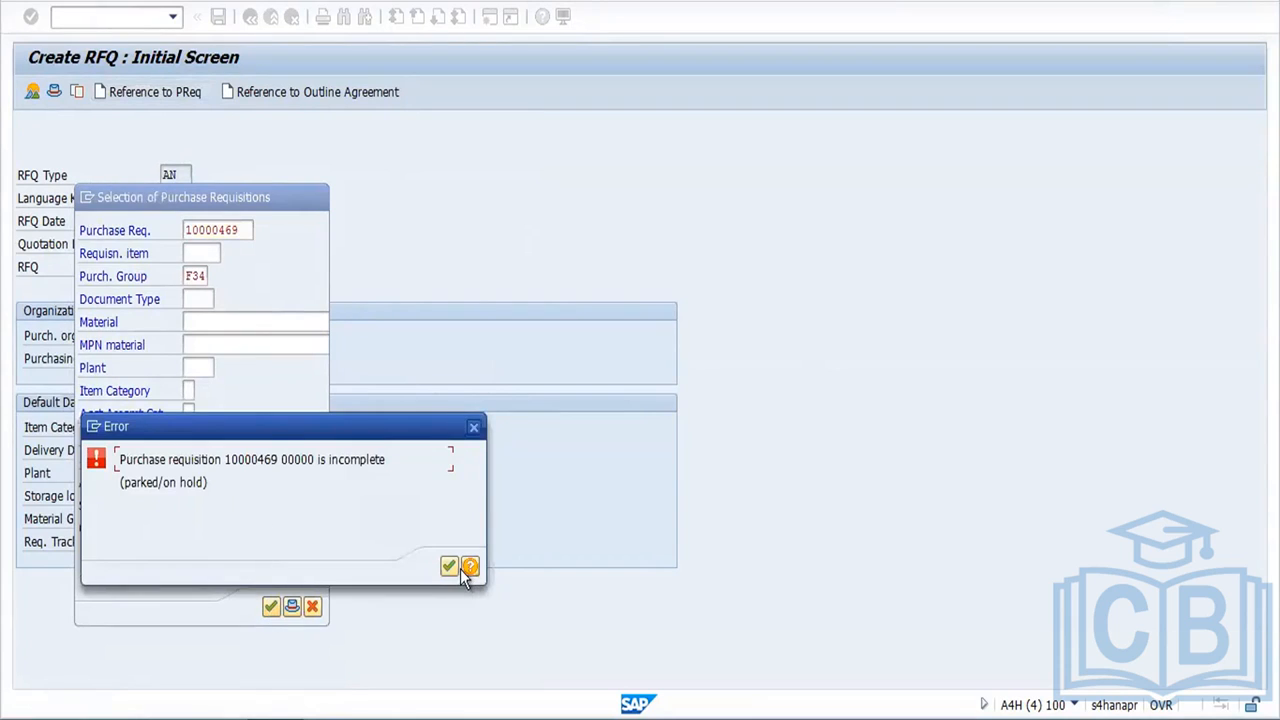
{"action": "left_click", "coordinate": [459, 570]}
{"action": "left_click", "coordinate": [475, 428]}
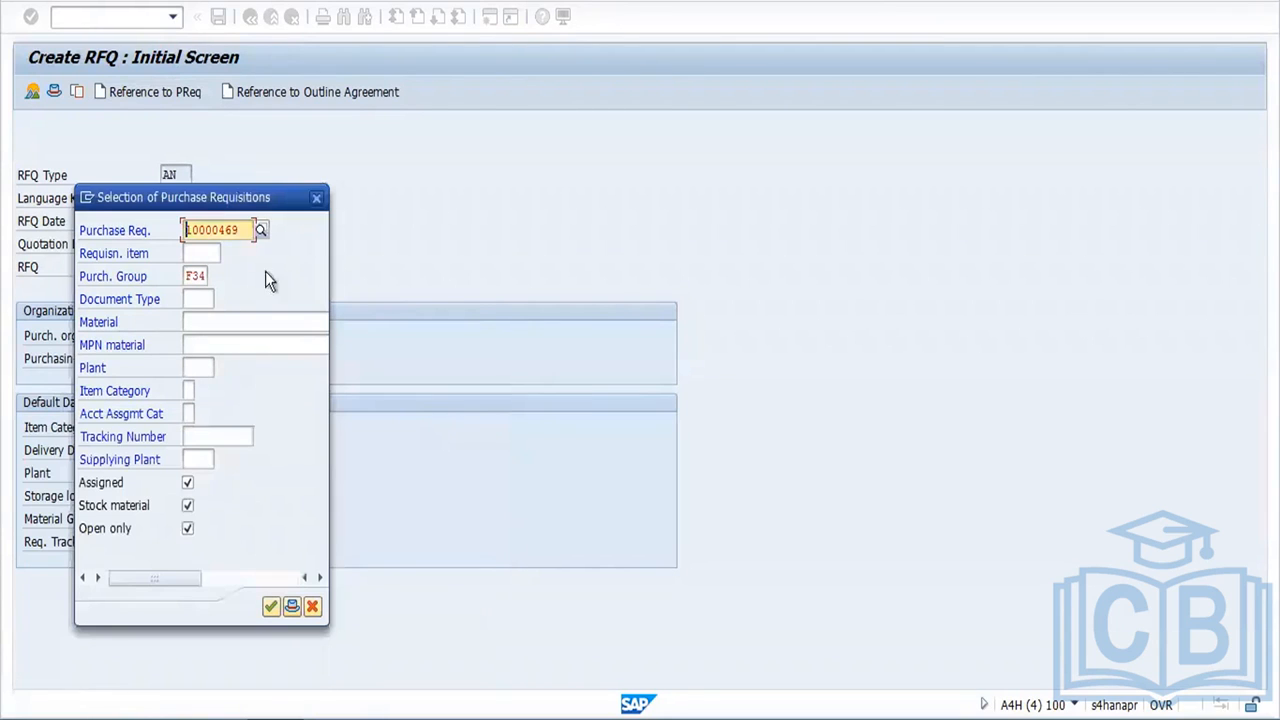
Step: Try to reference requisition item 10 with the purchasing group cleared, and close the requisition selection
{"action": "left_click", "coordinate": [211, 254]}
{"action": "type", "text": "10"}
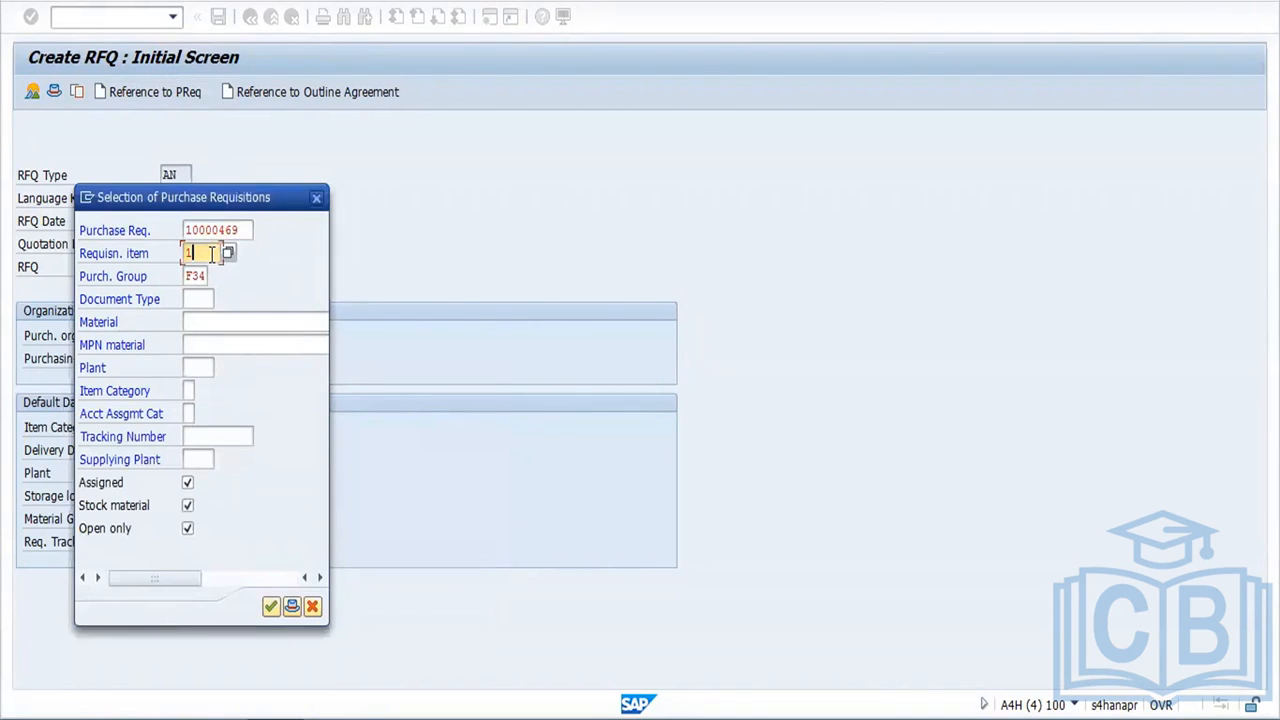
{"action": "key", "text": "Tab"}
{"action": "key", "text": "Delete"}
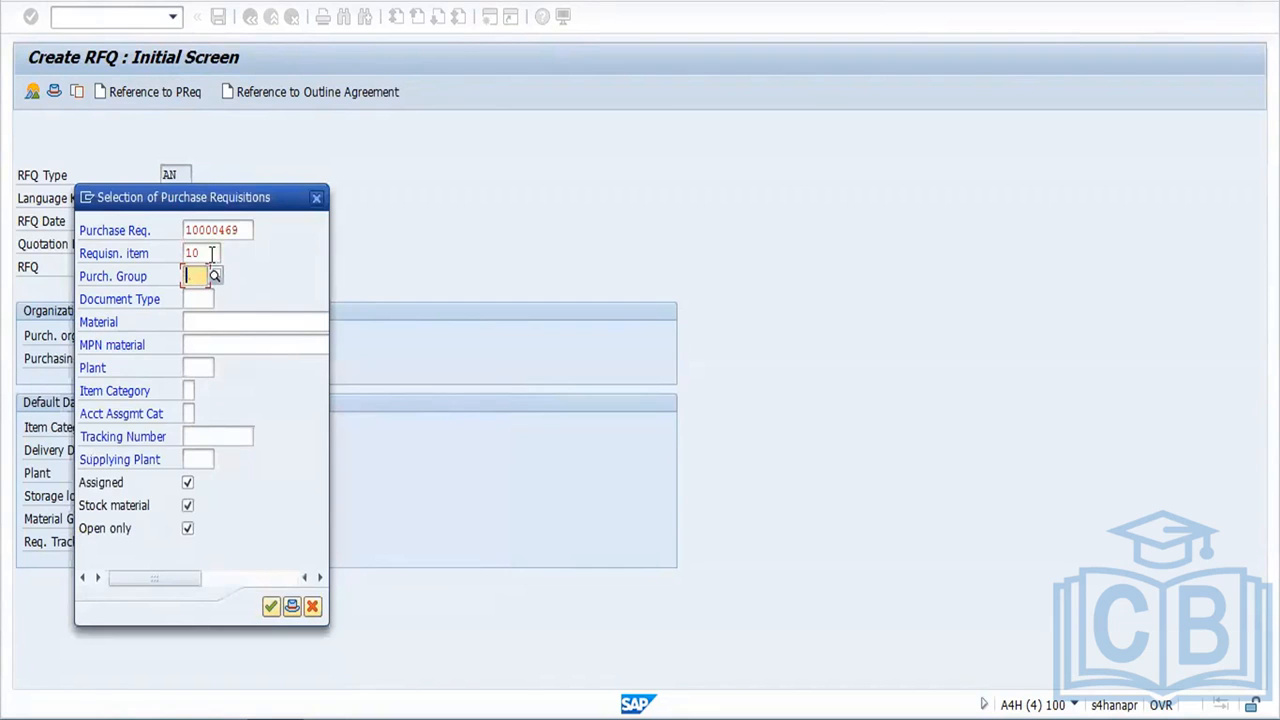
{"action": "left_click", "coordinate": [269, 607]}
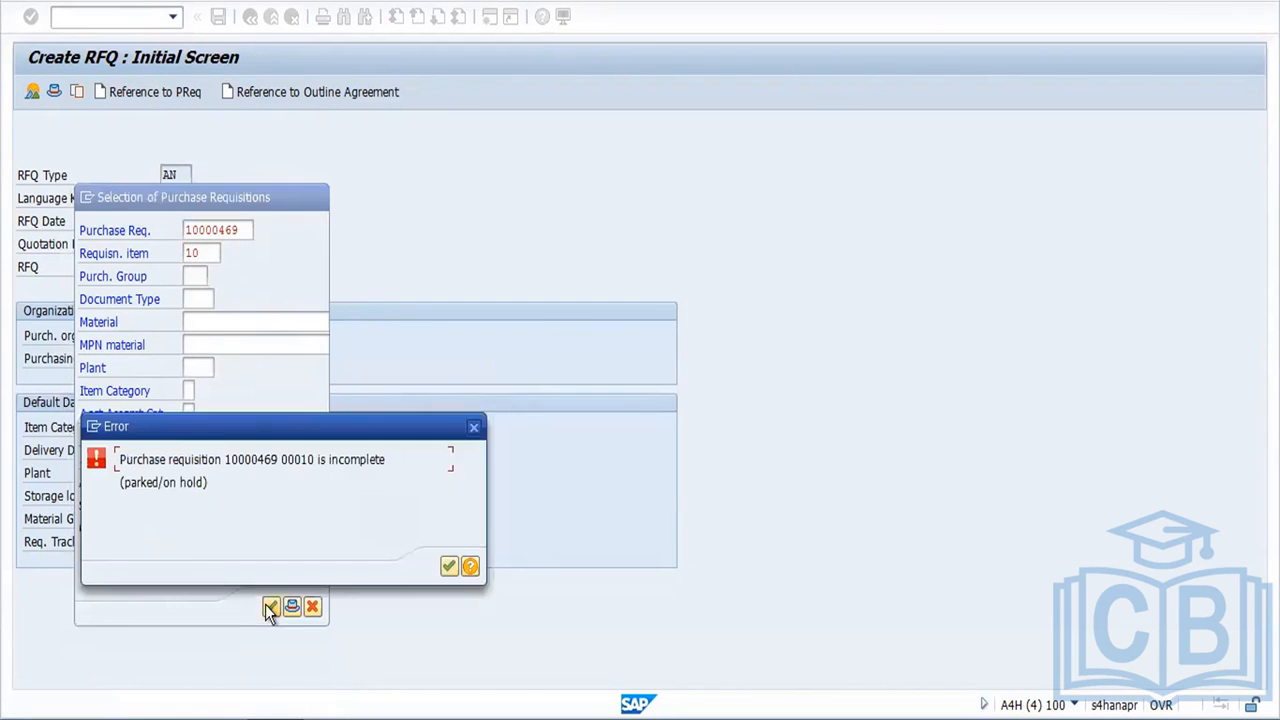
{"action": "left_click", "coordinate": [447, 568]}
{"action": "key", "text": "Escape"}
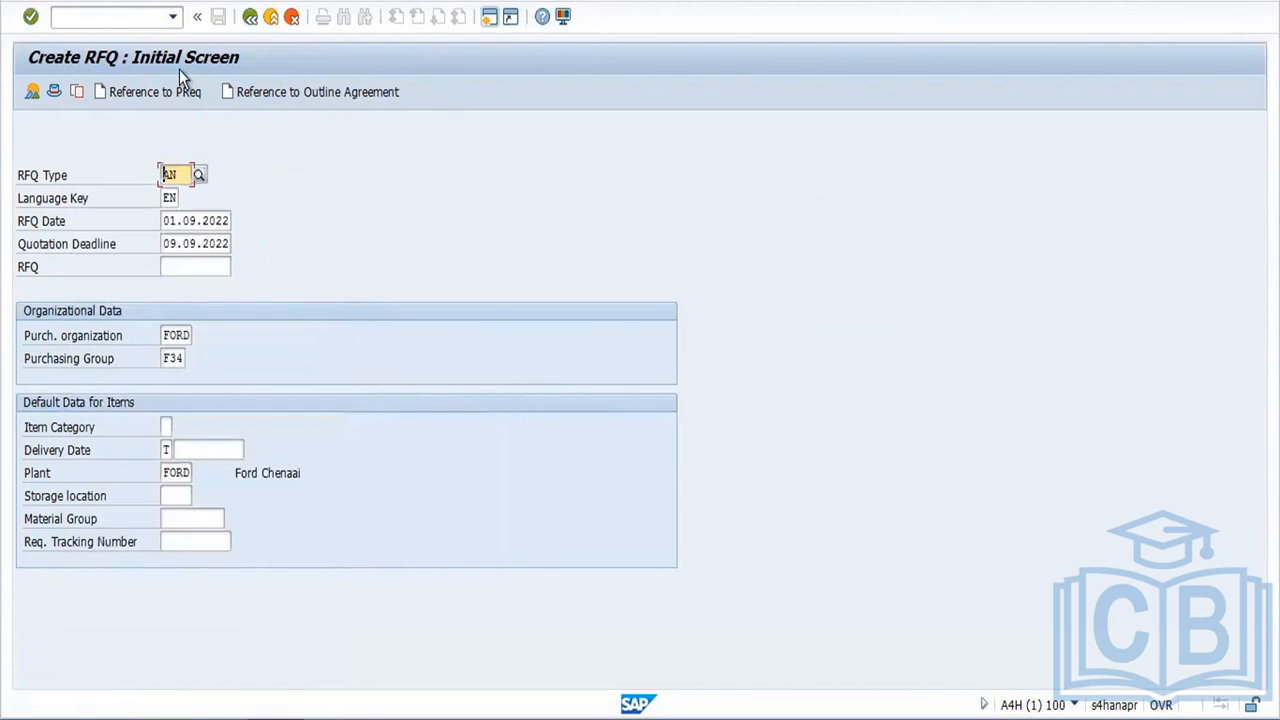
Step: Switch to the Materials List session and open purchase requisition 10000469 for change with transaction ME52N
{"action": "key", "text": "alt+Tab"}
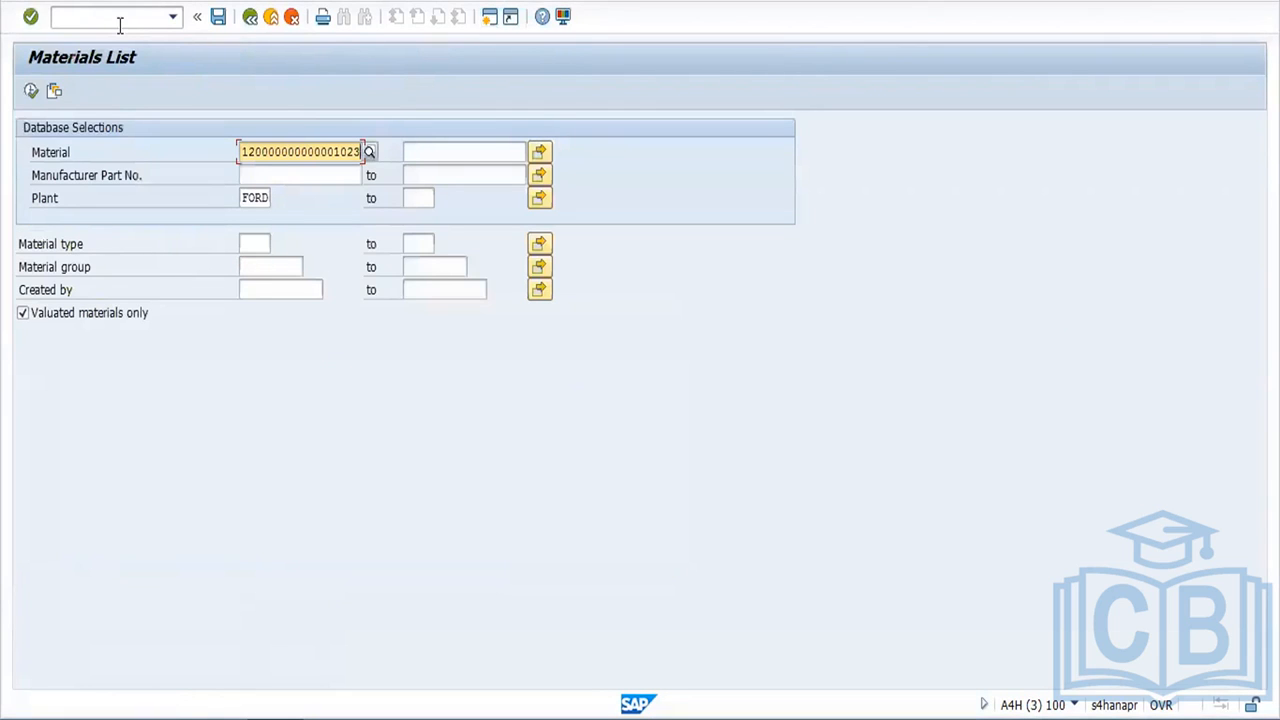
{"action": "left_click", "coordinate": [119, 18]}
{"action": "type", "text": "/nme42n"}
{"action": "key", "text": "Return"}
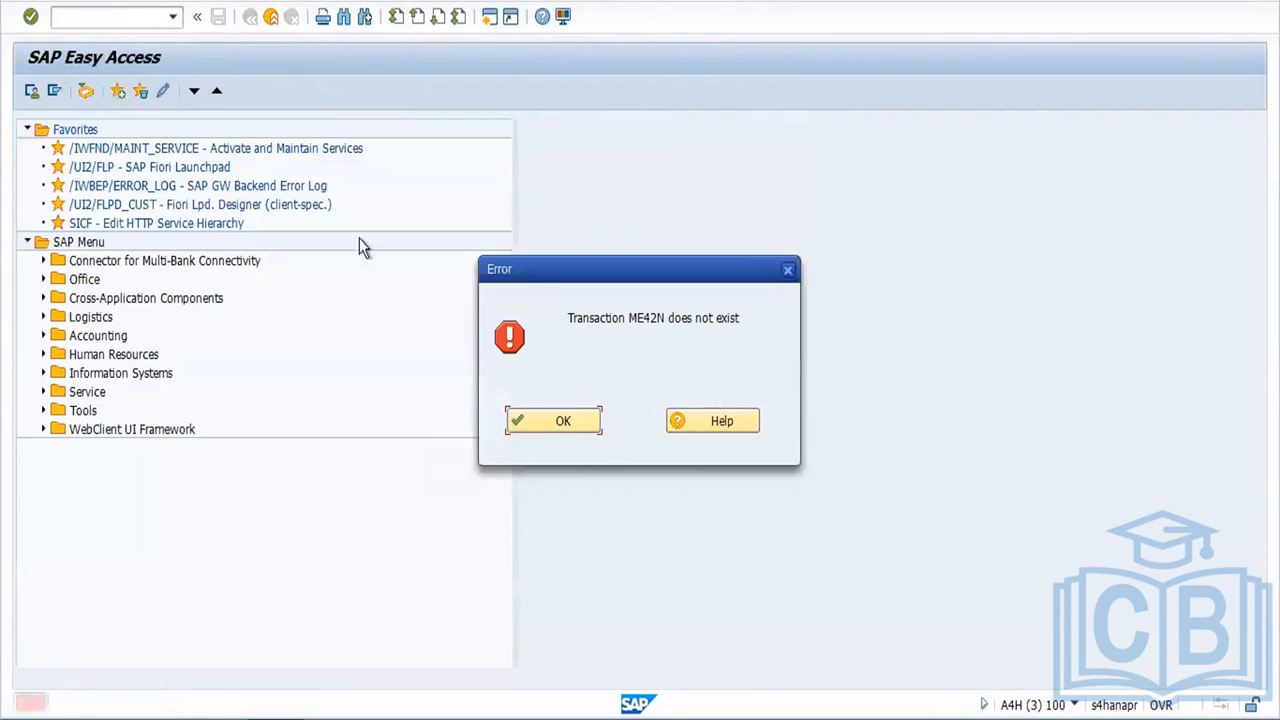
{"action": "left_click", "coordinate": [561, 420]}
{"action": "type", "text": "me4"}
{"action": "key", "text": "BackSpace"}
{"action": "type", "text": "52n"}
{"action": "key", "text": "Return"}
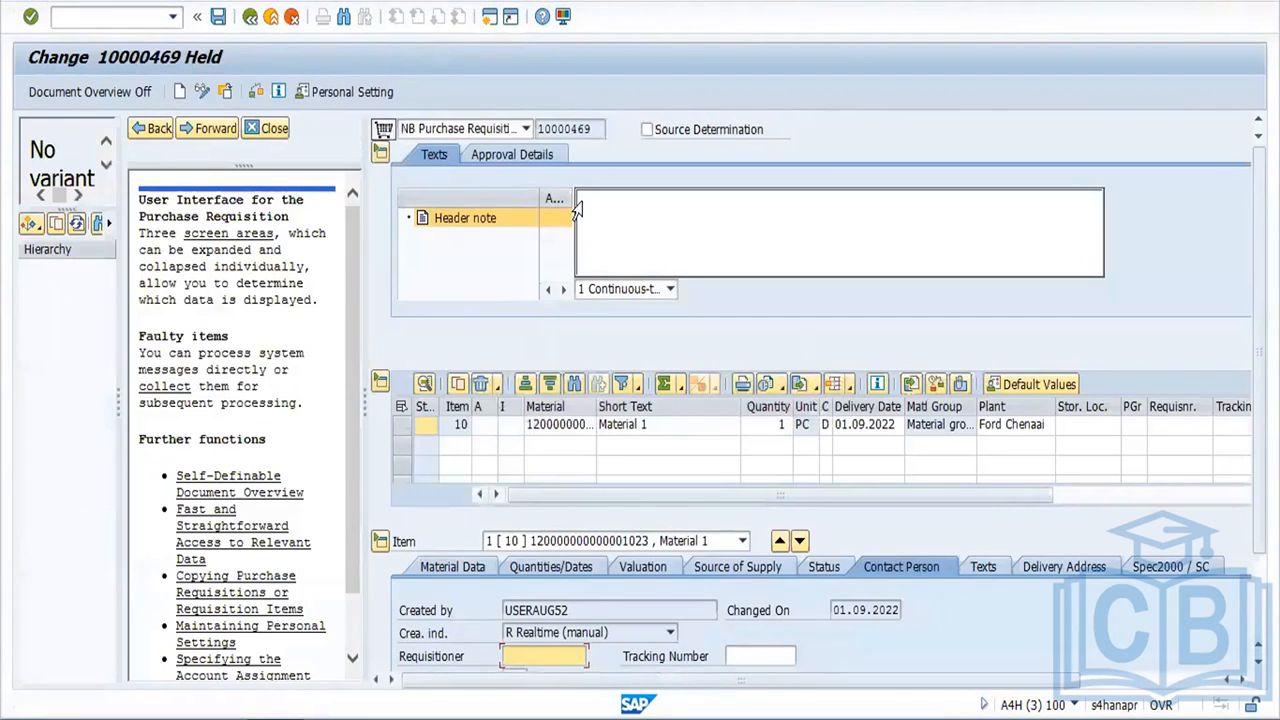
Step: Close the requisition's help pane, switch the requisition to display mode and back to change mode
{"action": "left_click", "coordinate": [276, 126]}
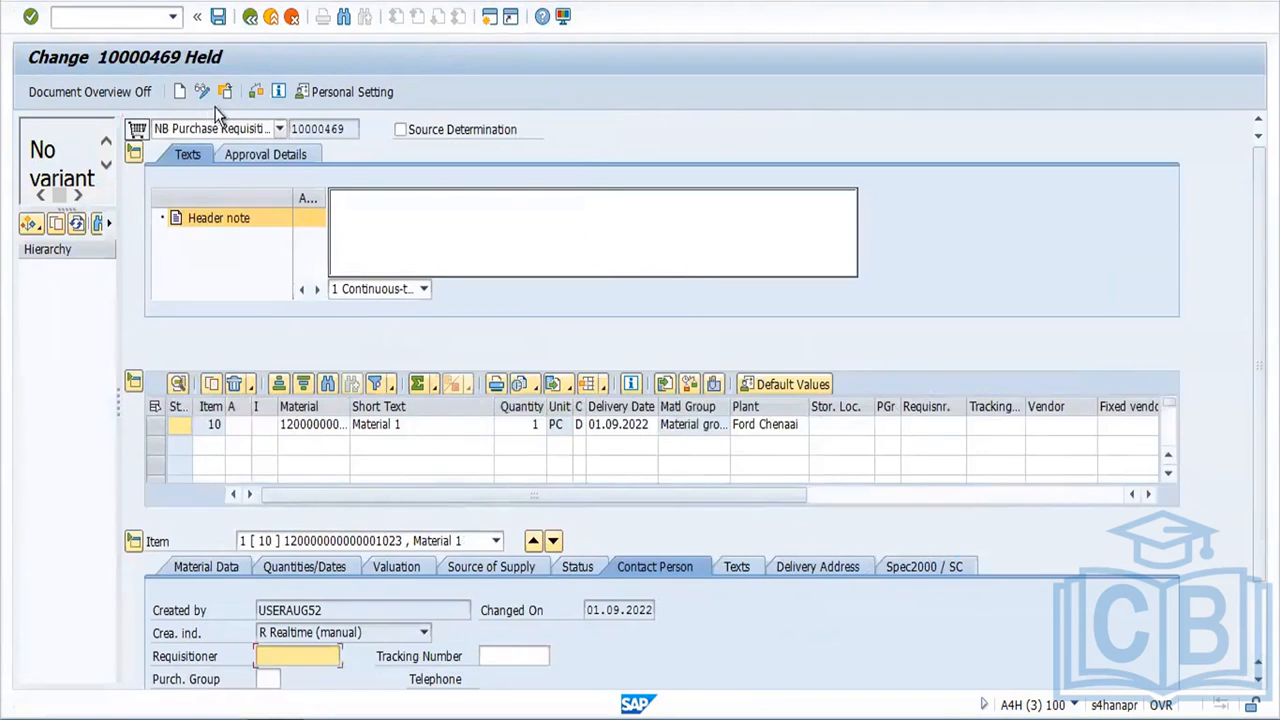
{"action": "left_click", "coordinate": [201, 92]}
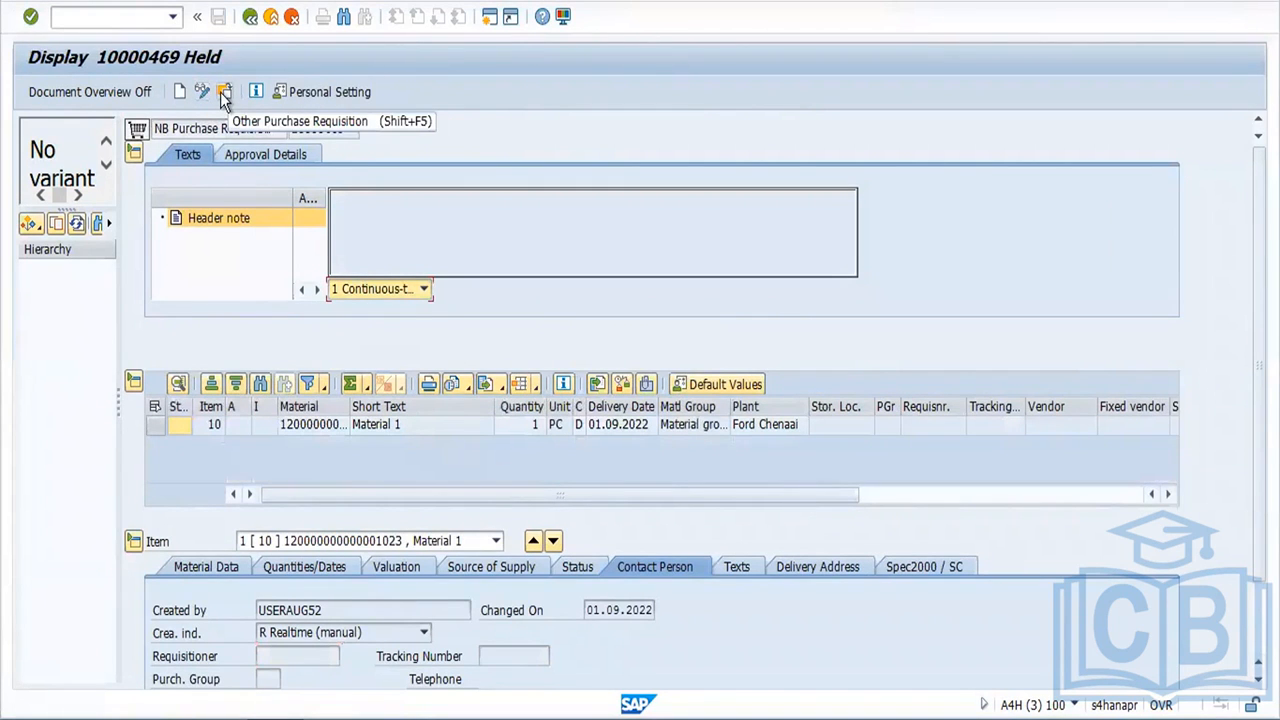
{"action": "left_click", "coordinate": [208, 91]}
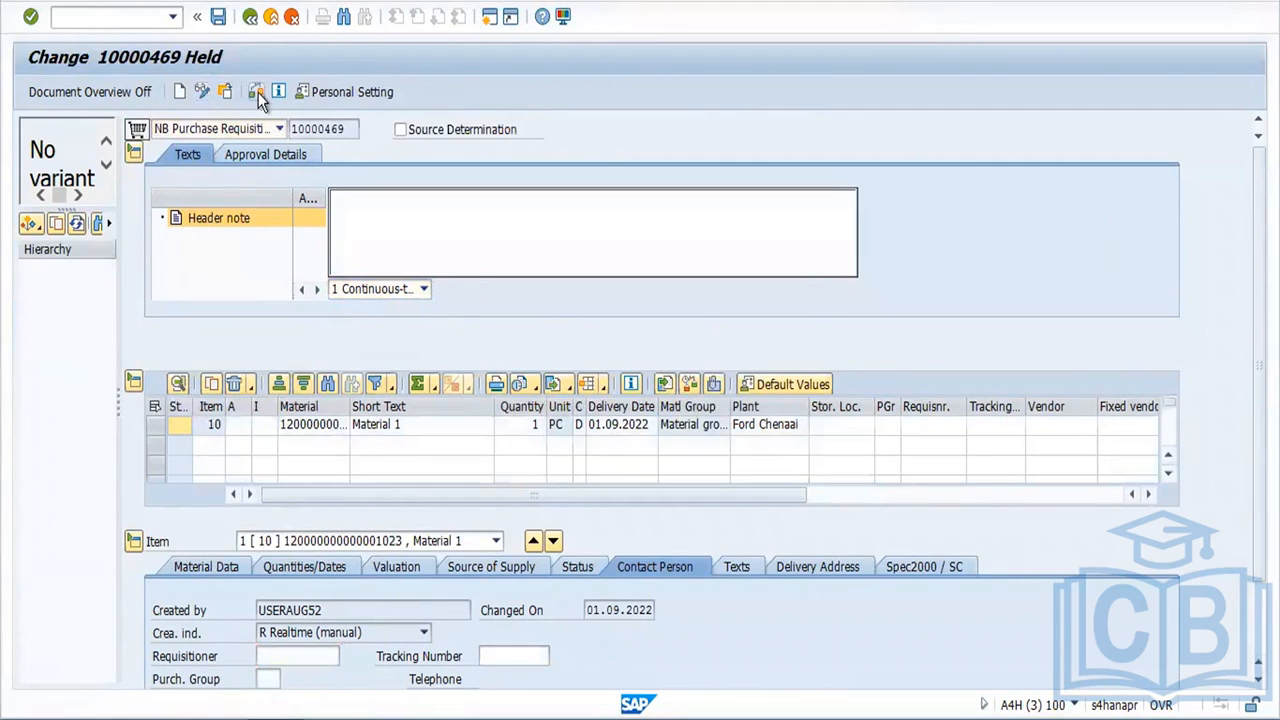
Step: Run the check on purchase requisition 10000469 and save the requisition
{"action": "left_click", "coordinate": [256, 91]}
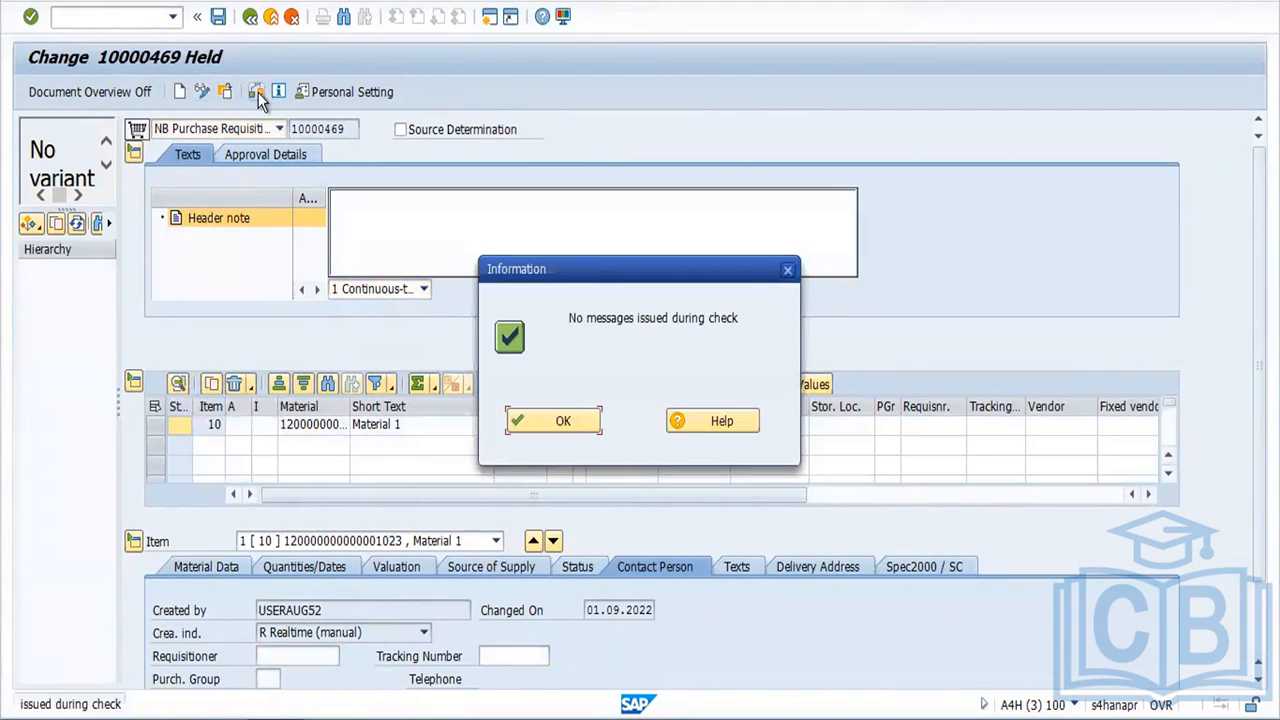
{"action": "left_click", "coordinate": [563, 421]}
{"action": "left_click", "coordinate": [218, 17]}
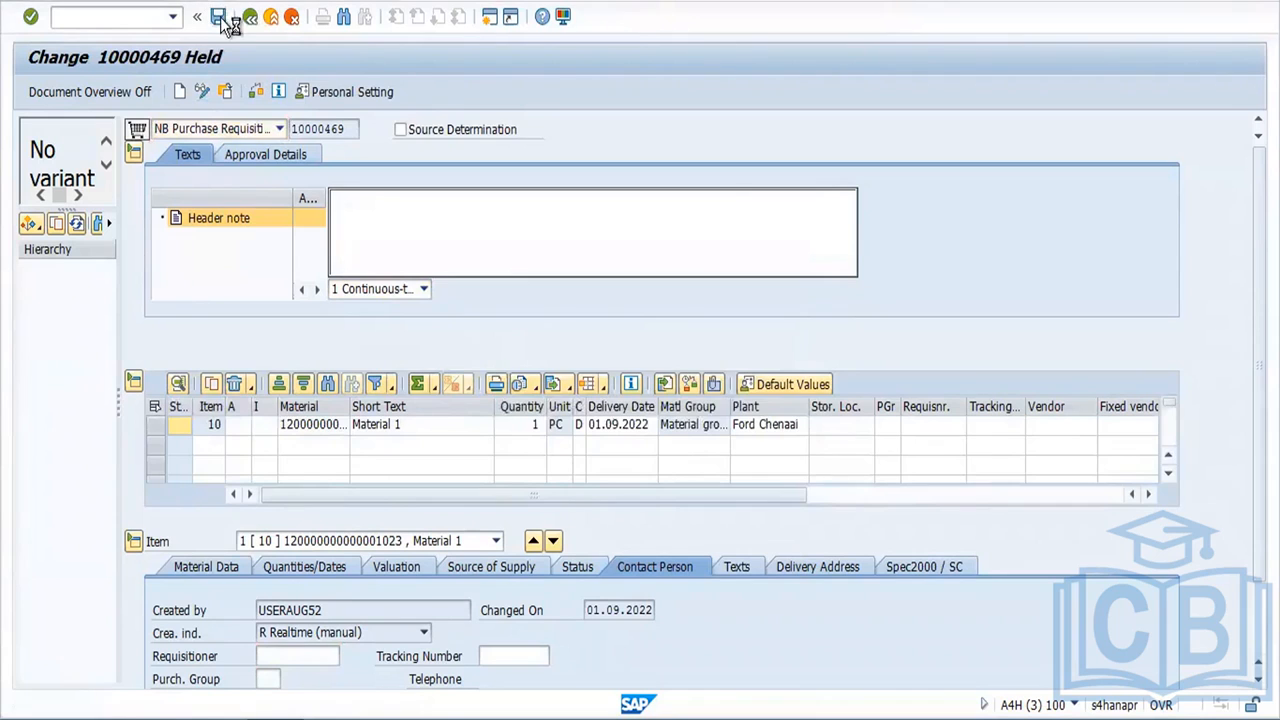
{"action": "left_click", "coordinate": [563, 423]}
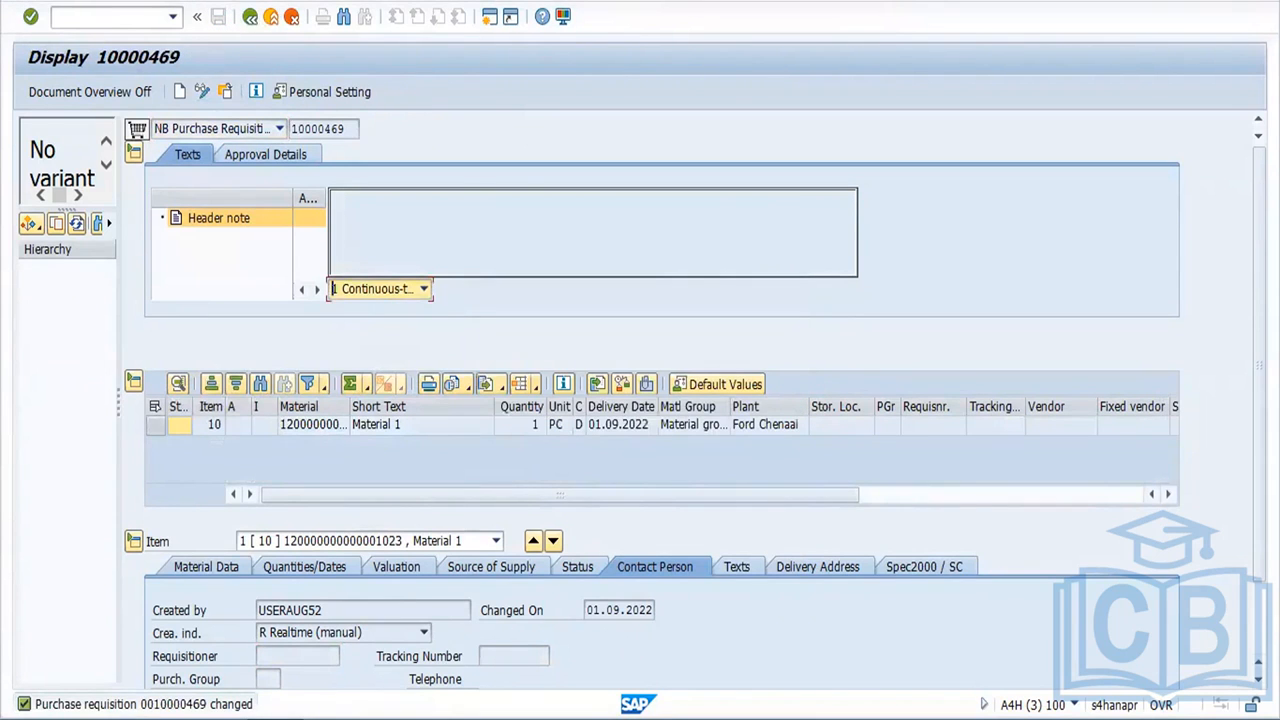
Step: Switch to the Create RFQ session and try to reference purchase requisition 10000469 with the purchasing group cleared
{"action": "key", "text": "alt+Tab"}
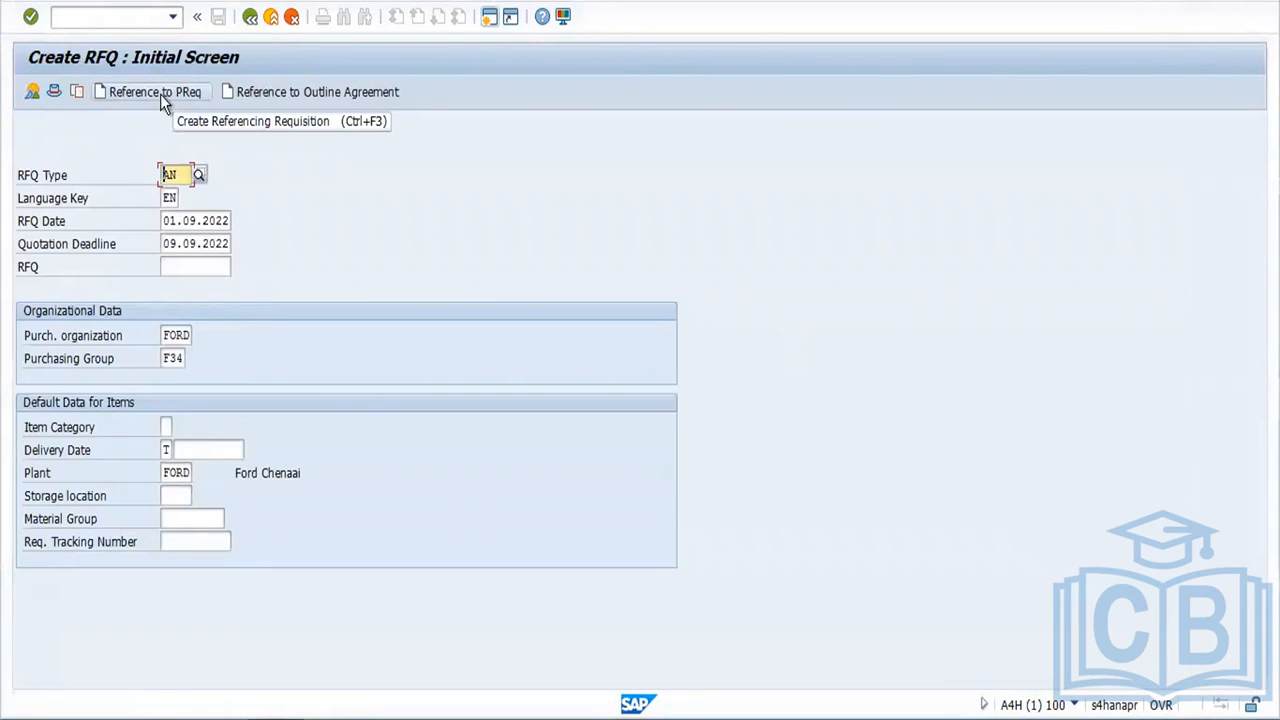
{"action": "left_click", "coordinate": [160, 94]}
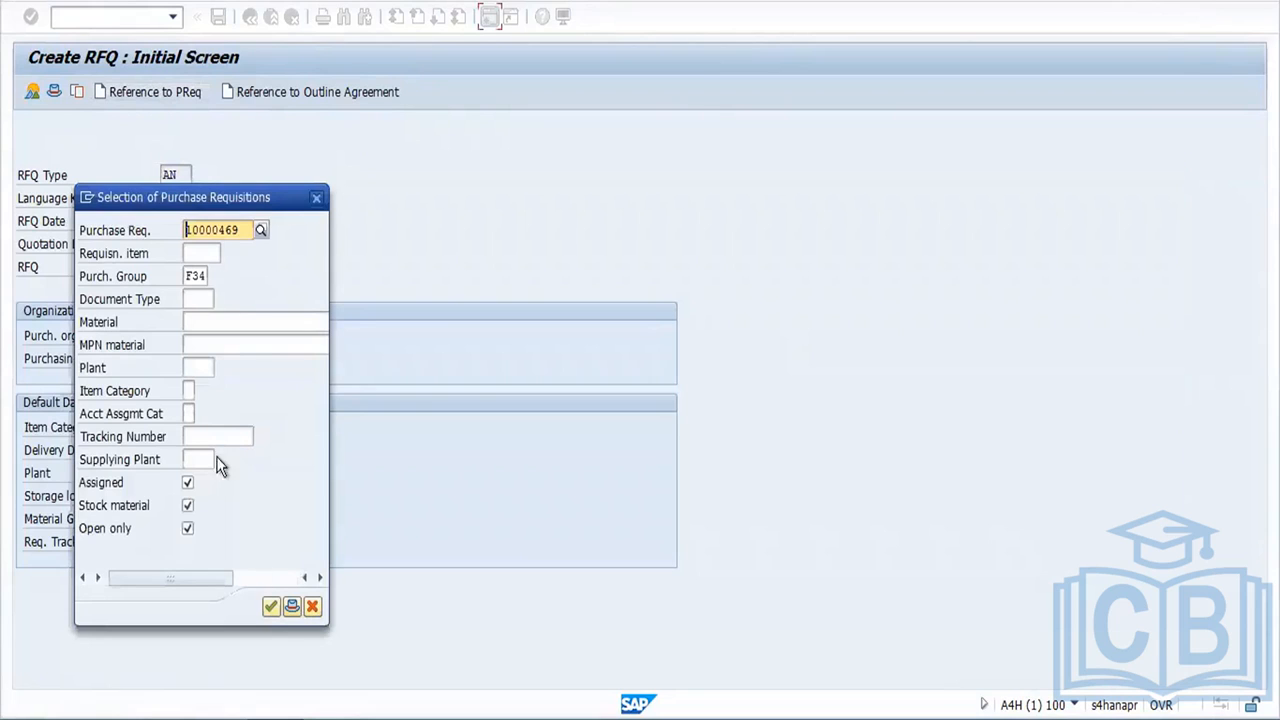
{"action": "double_click", "coordinate": [196, 276]}
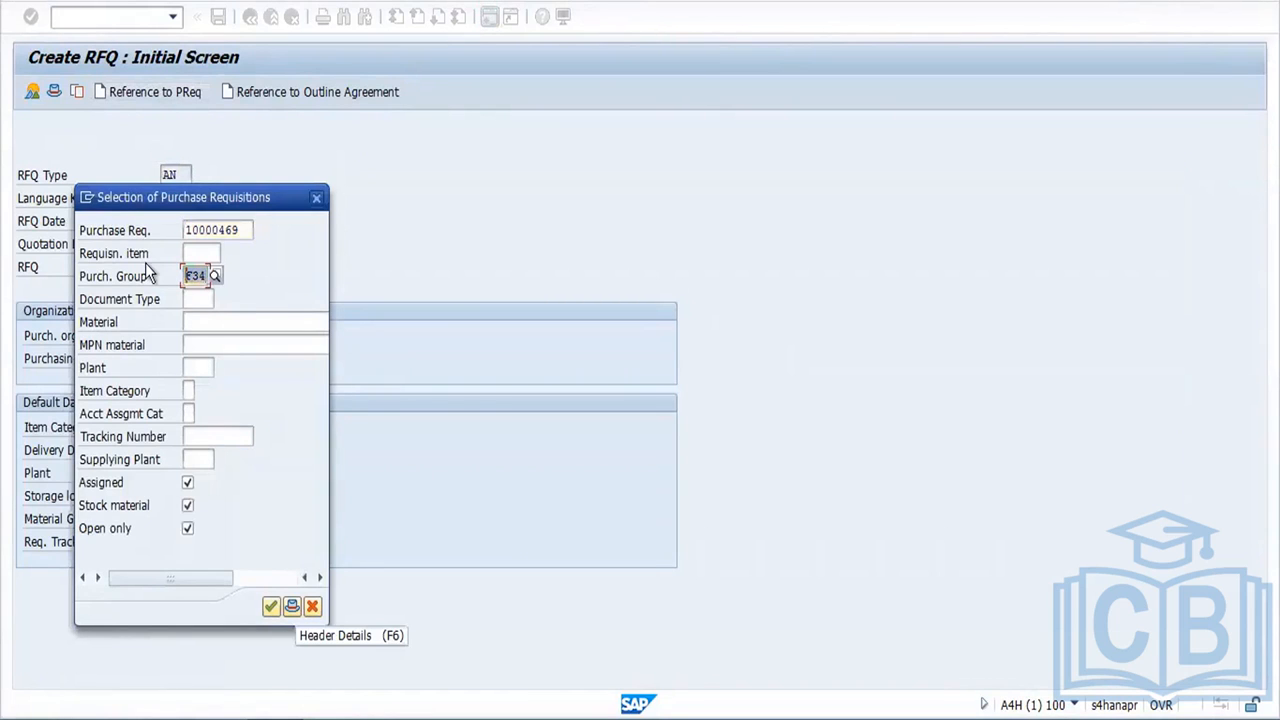
{"action": "key", "text": "BackSpace"}
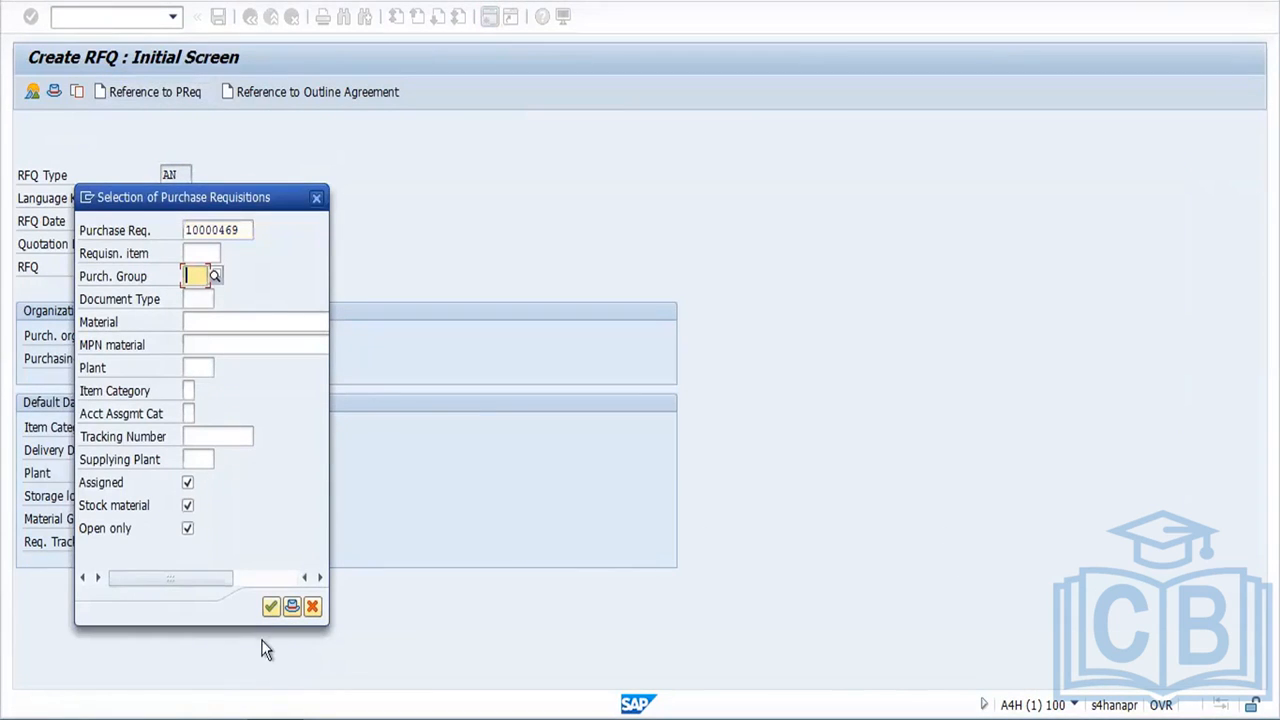
{"action": "left_click", "coordinate": [271, 606]}
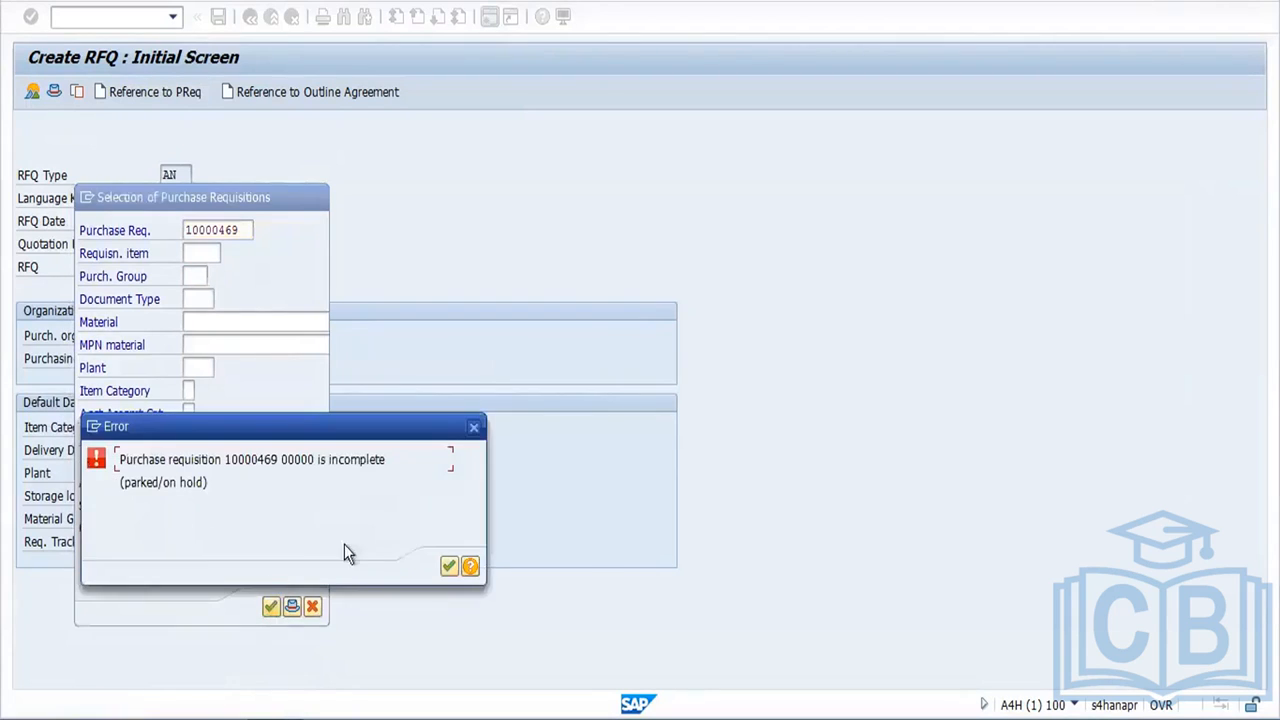
{"action": "left_click", "coordinate": [448, 568]}
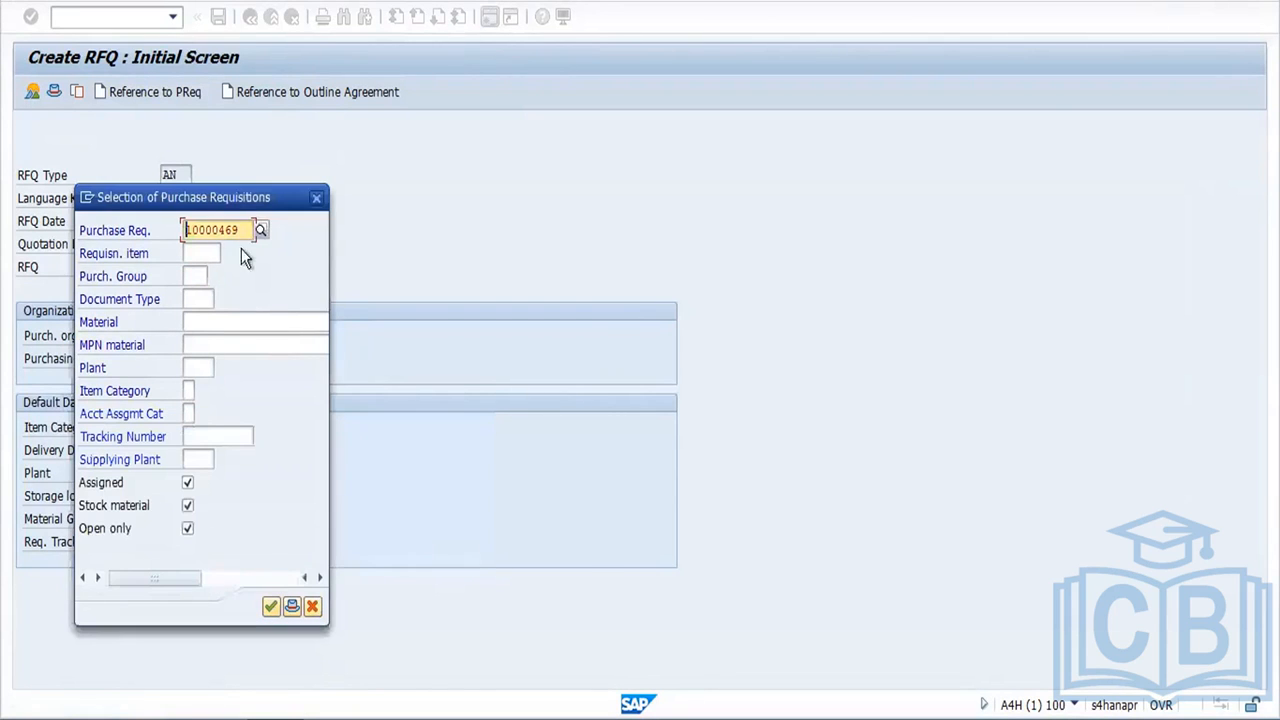
Step: Try to reference purchase requisition 10000469 with requisition item 10 specified
{"action": "left_click", "coordinate": [208, 255]}
{"action": "type", "text": "10"}
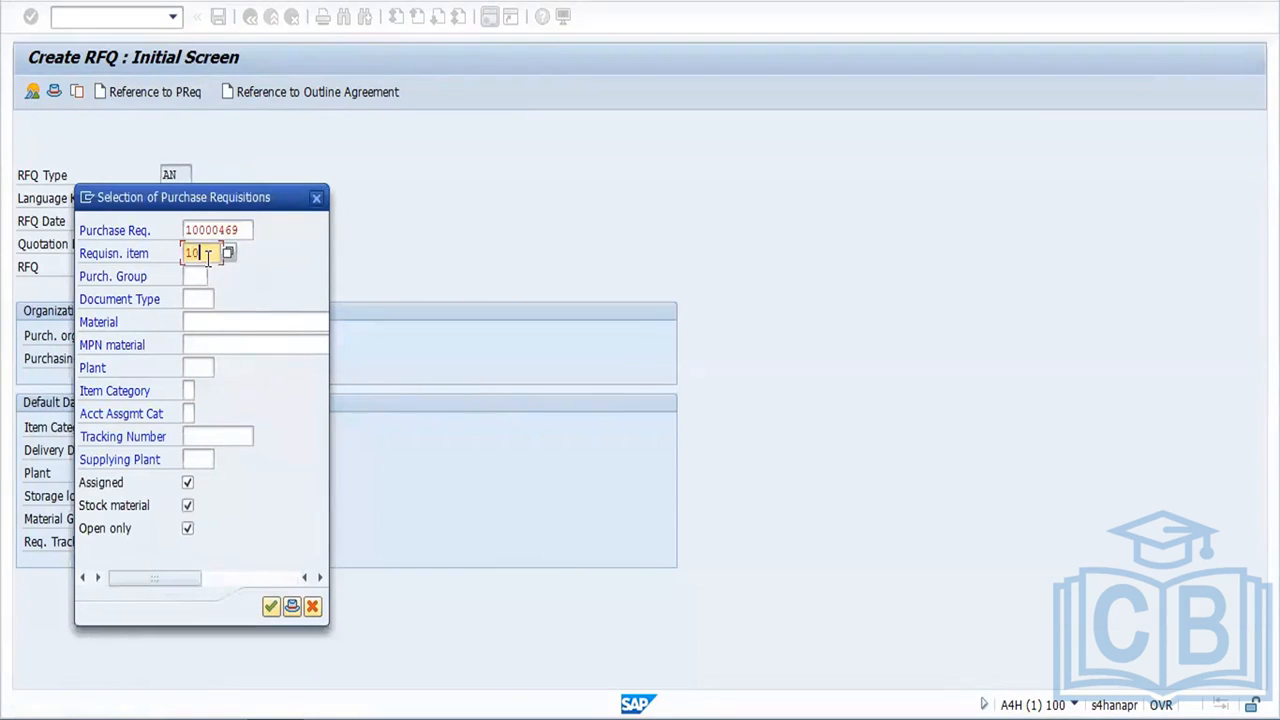
{"action": "key", "text": "Return"}
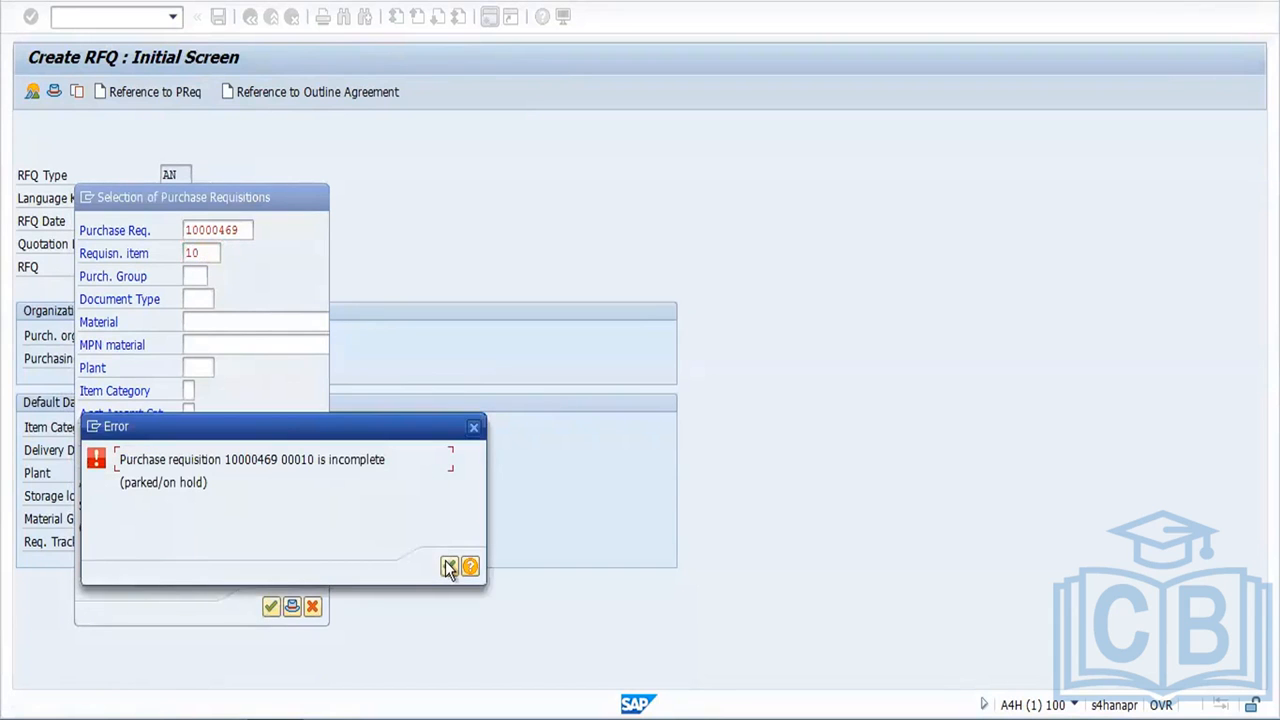
{"action": "left_click", "coordinate": [448, 566]}
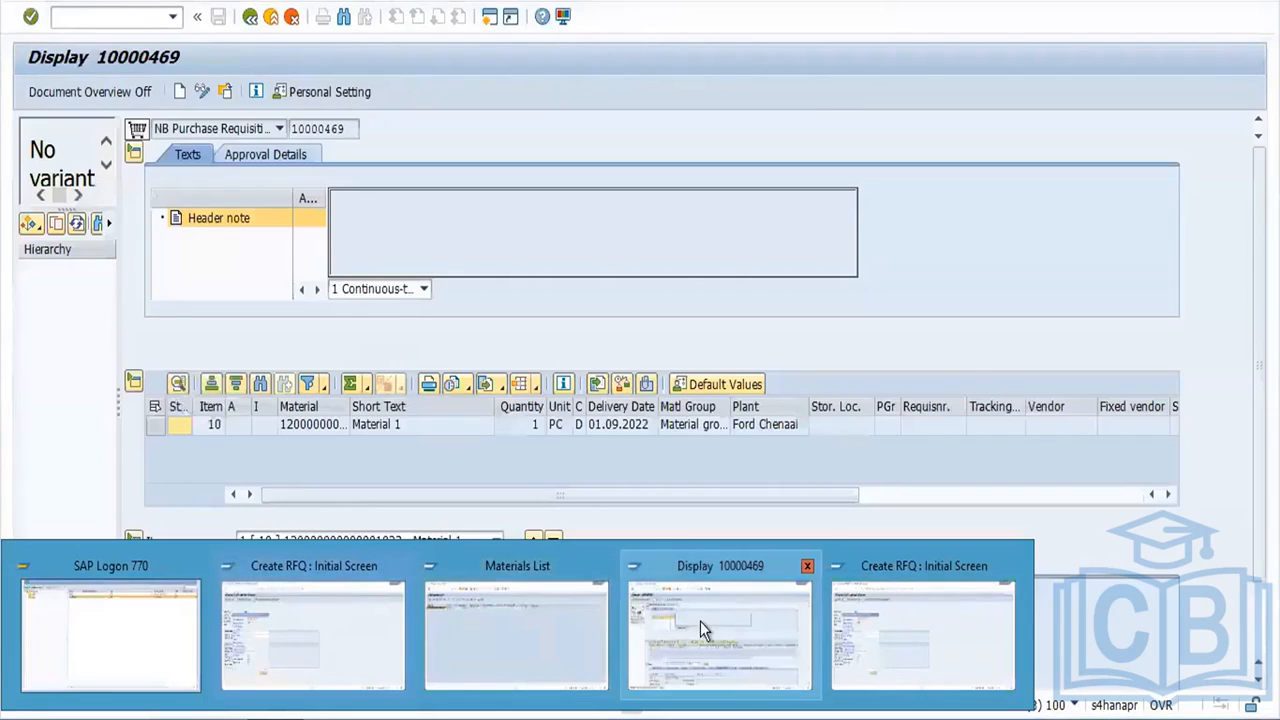
Step: Copy the requisition number from its display session, exit the requisition, and return to the Create RFQ session
{"action": "left_click", "coordinate": [700, 621]}
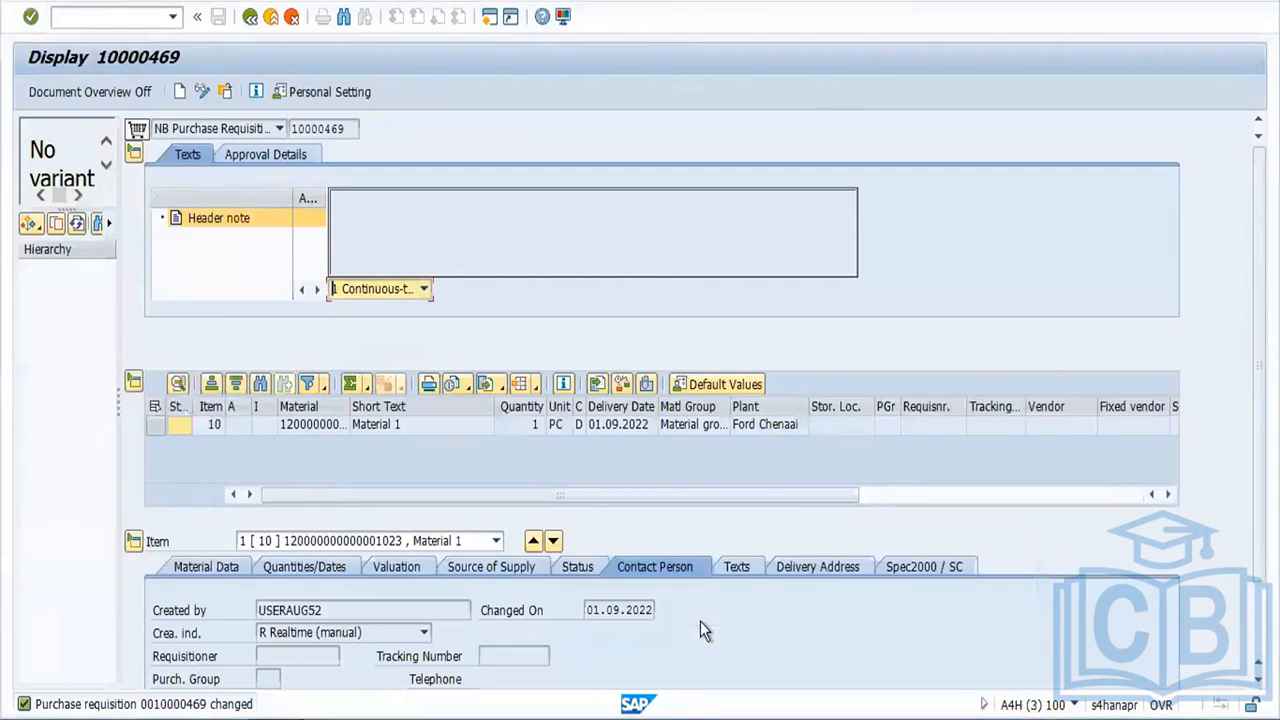
{"action": "double_click", "coordinate": [335, 129]}
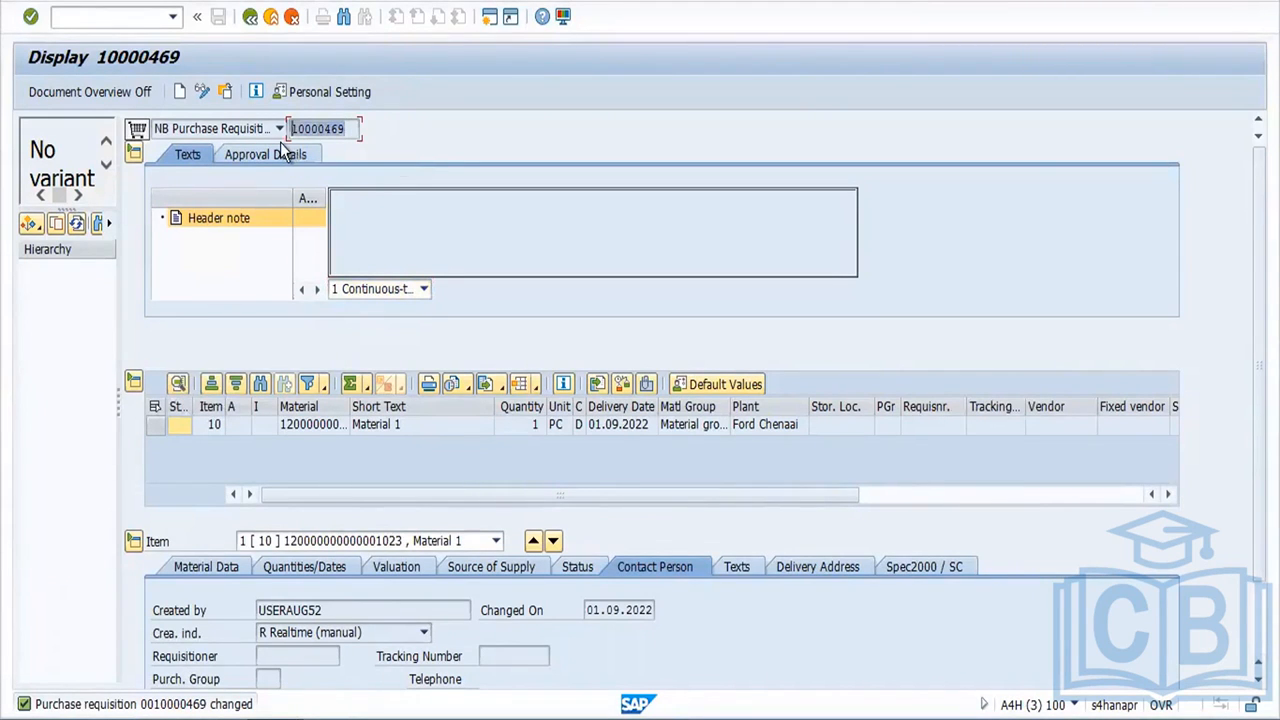
{"action": "left_click", "coordinate": [250, 17]}
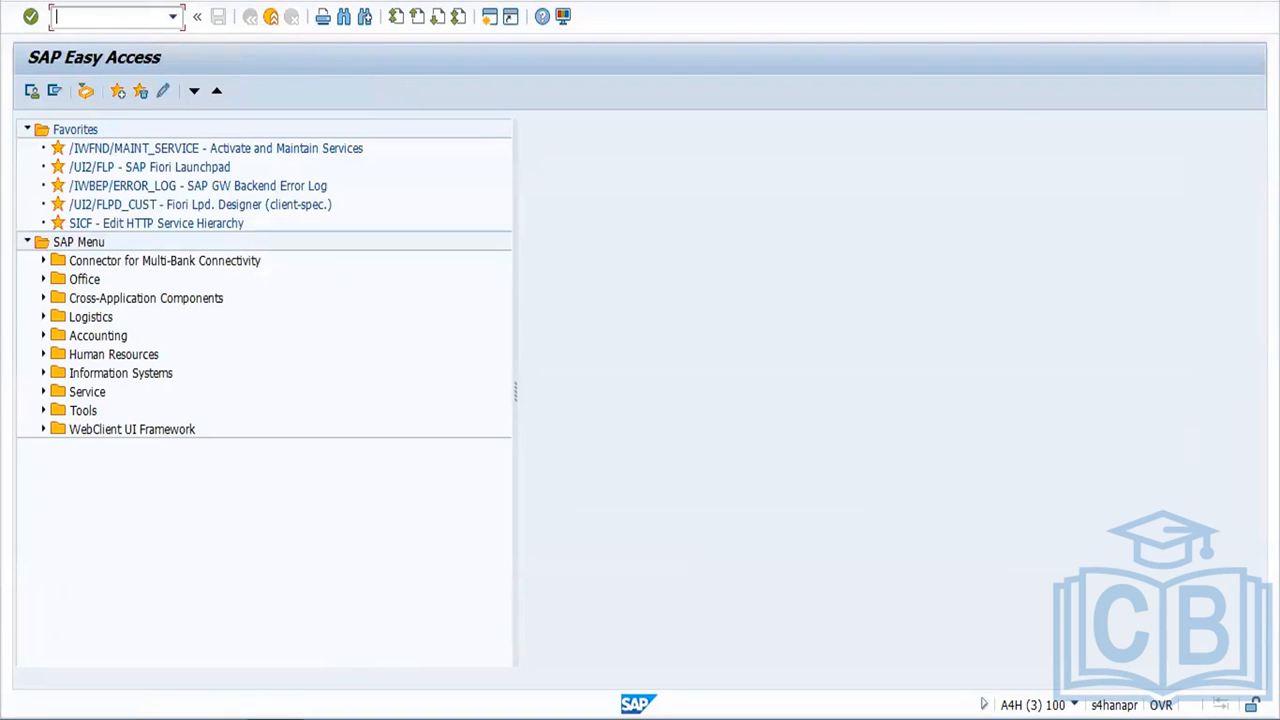
{"action": "left_click", "coordinate": [276, 718]}
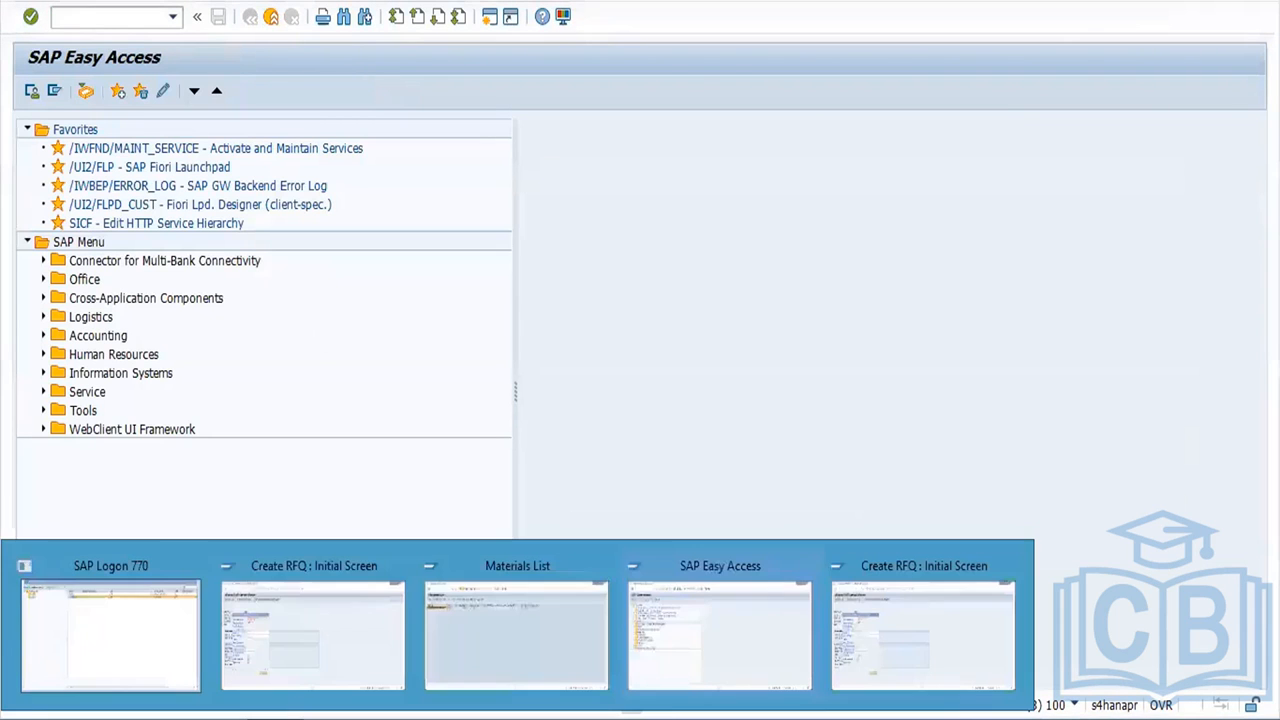
{"action": "left_click", "coordinate": [370, 648]}
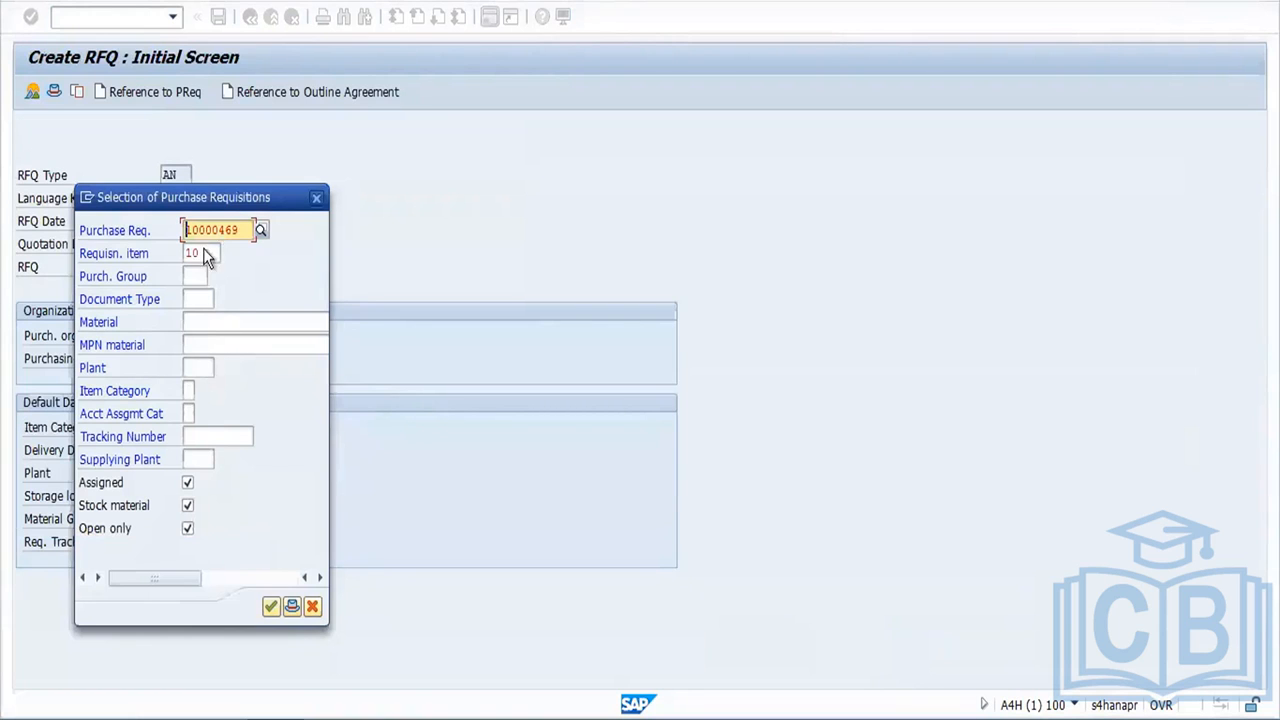
Step: Re-enter 10000469 as the purchase requisition number in the requisition selection
{"action": "key", "text": "ctrl+v"}
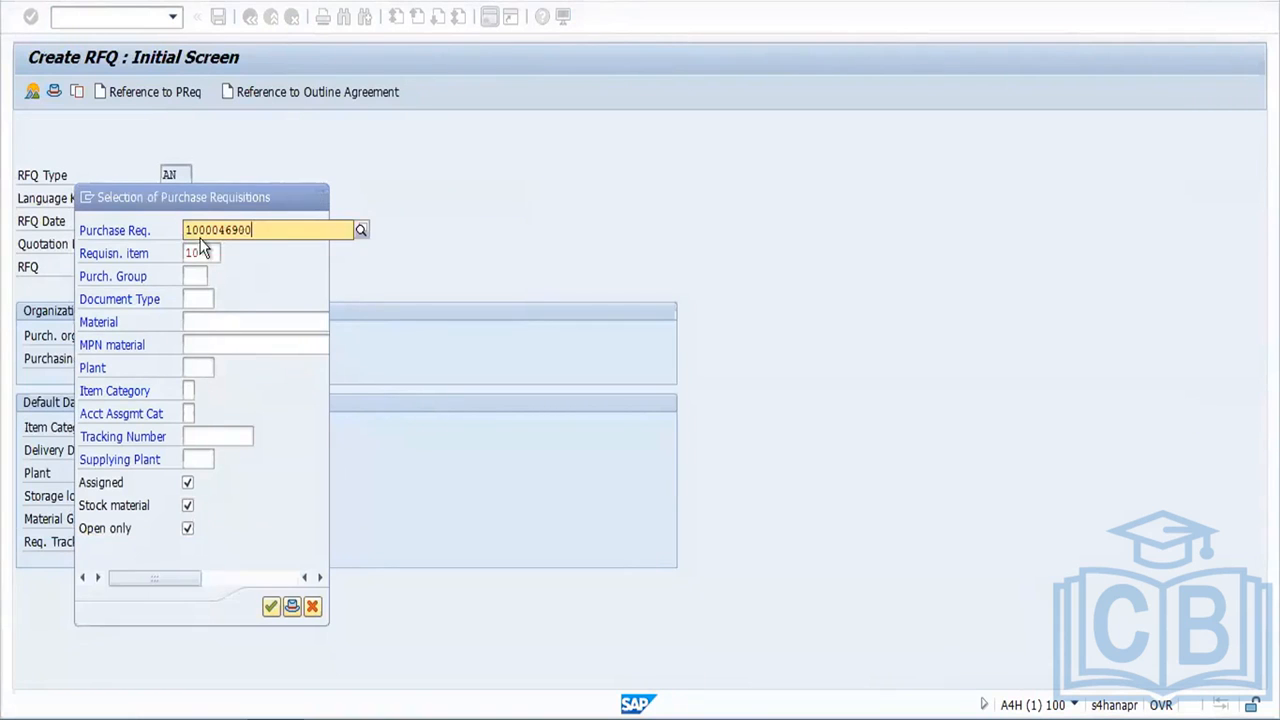
{"action": "key", "text": "BackSpace"}
{"action": "key", "text": "BackSpace"}
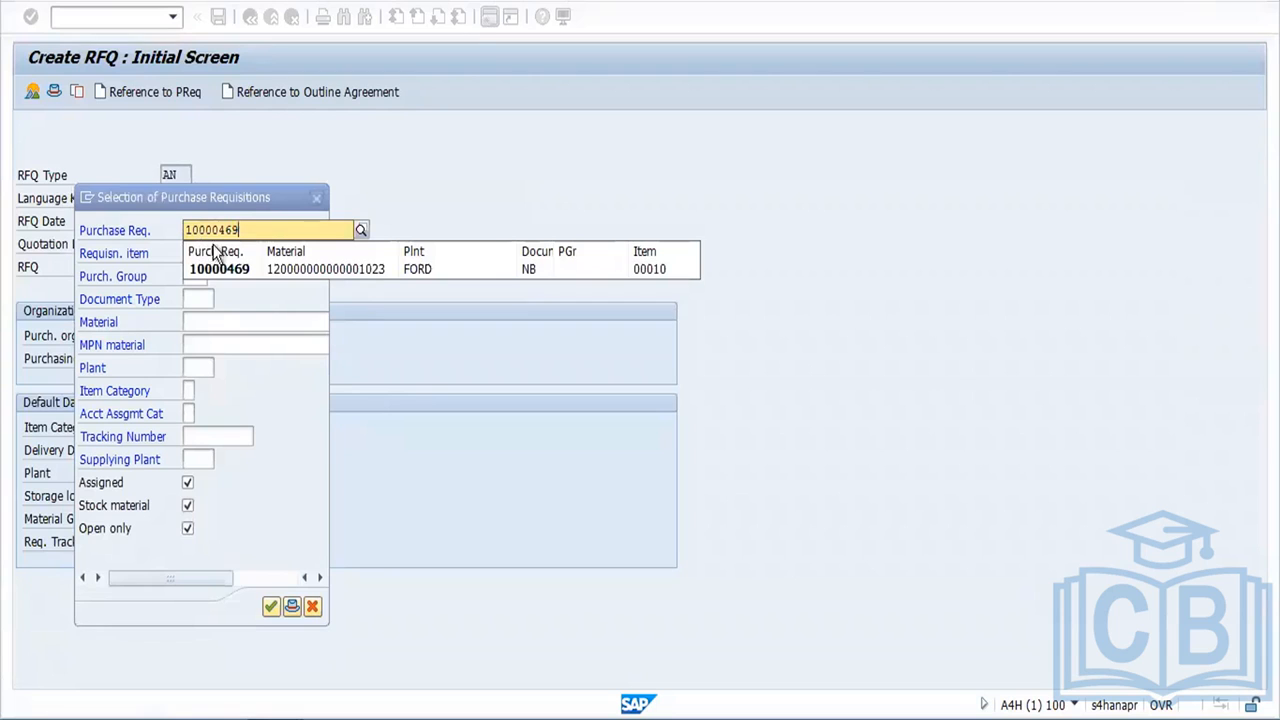
{"action": "left_click", "coordinate": [237, 271]}
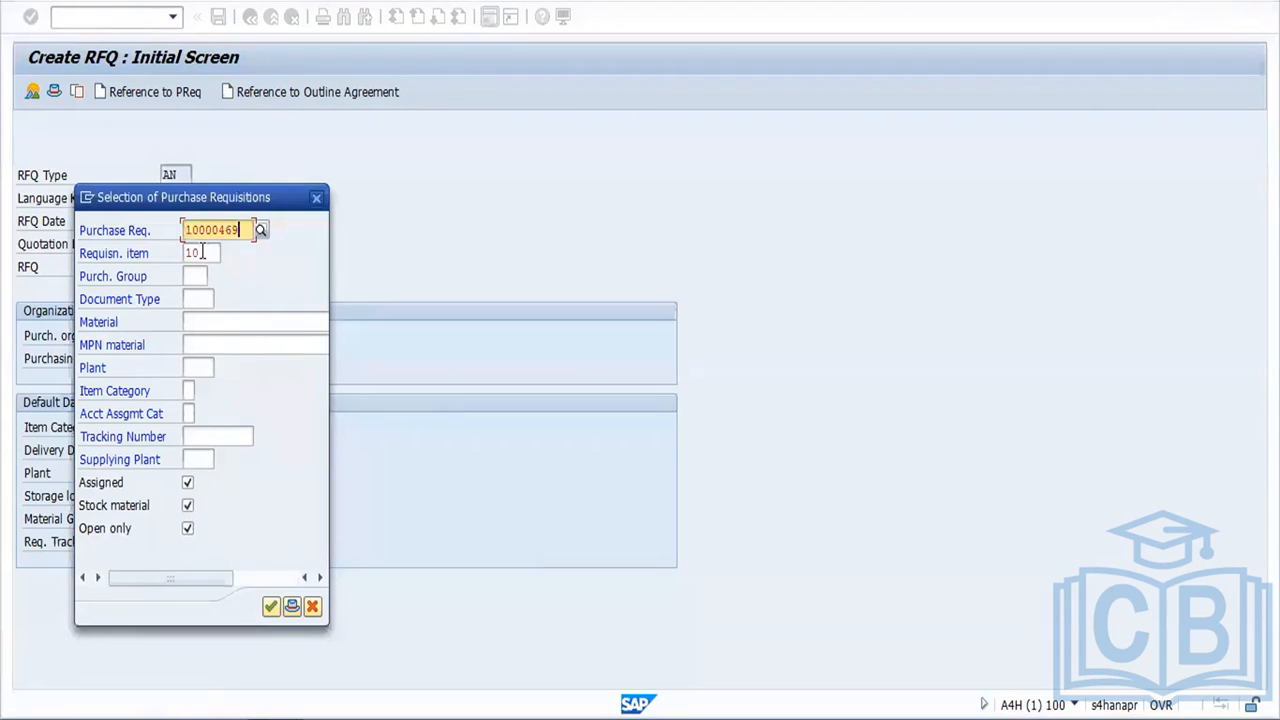
Step: Clear the requisition item and number, and try to select purchase requisitions by plant FORD
{"action": "left_click", "coordinate": [202, 253]}
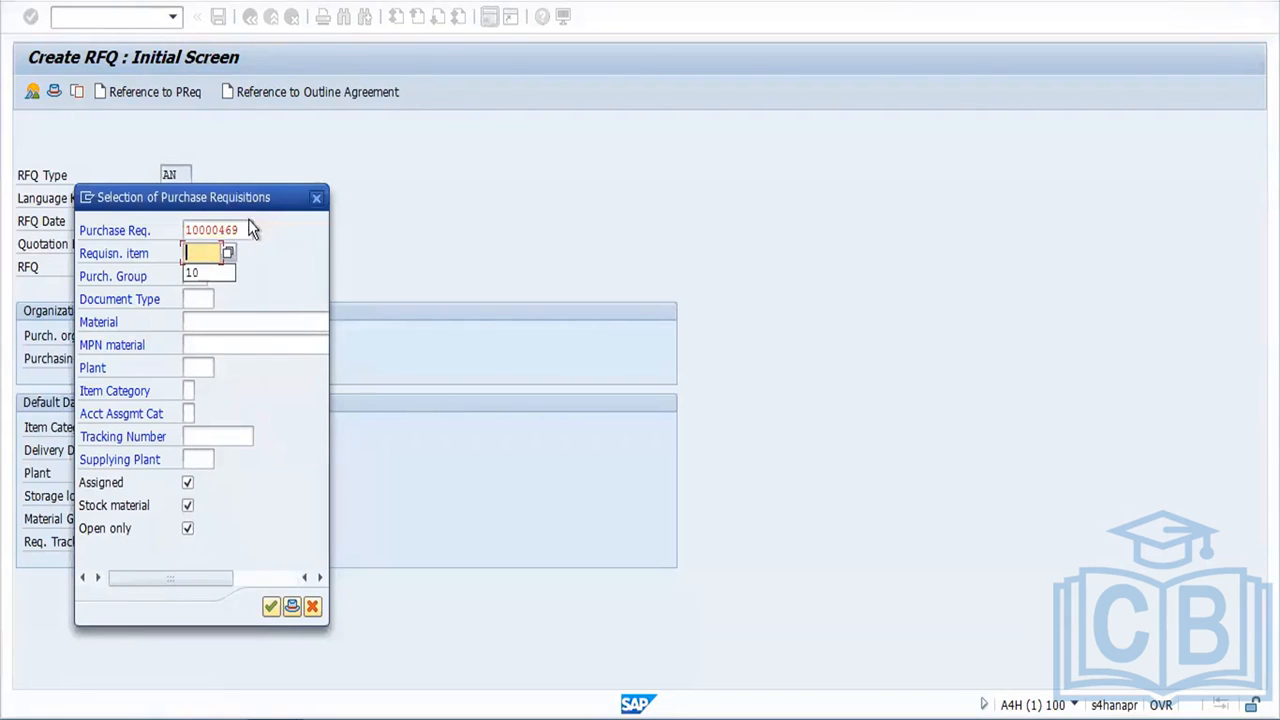
{"action": "left_click_drag", "start_coordinate": [246, 227], "coordinate": [68, 250]}
{"action": "key", "text": "BackSpace"}
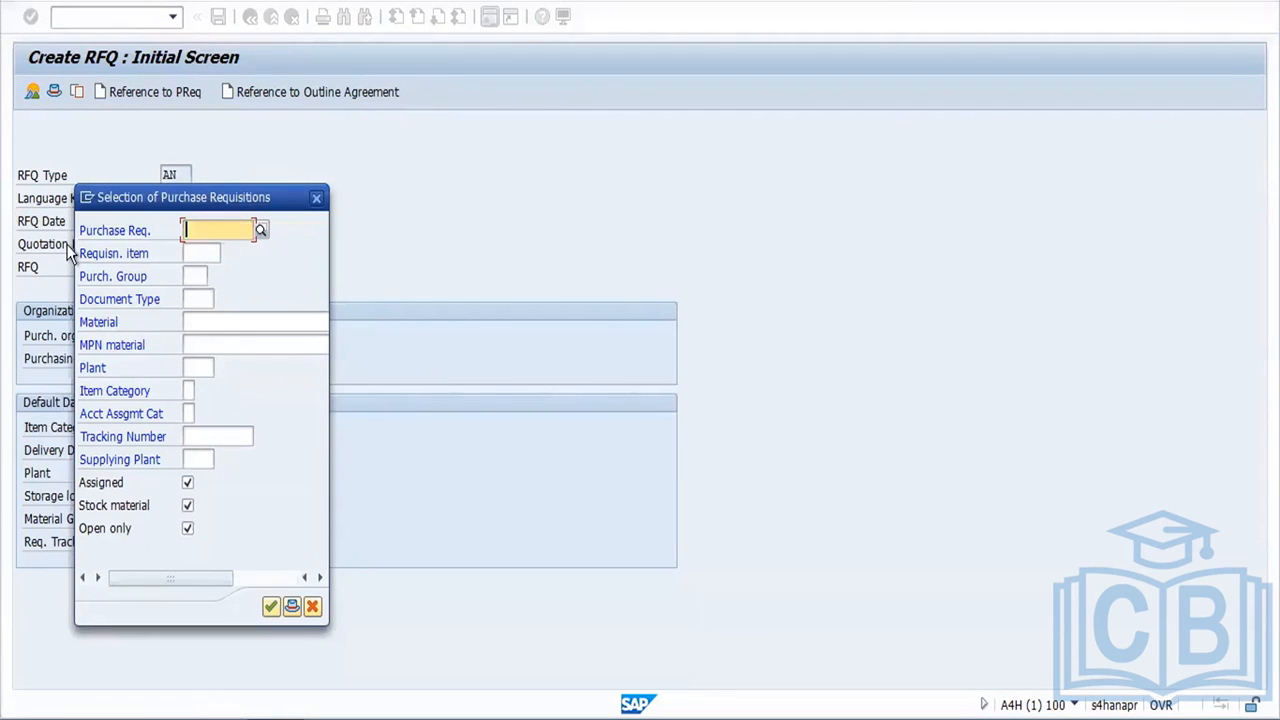
{"action": "left_click", "coordinate": [196, 369]}
{"action": "type", "text": "FORD"}
{"action": "key", "text": "Return"}
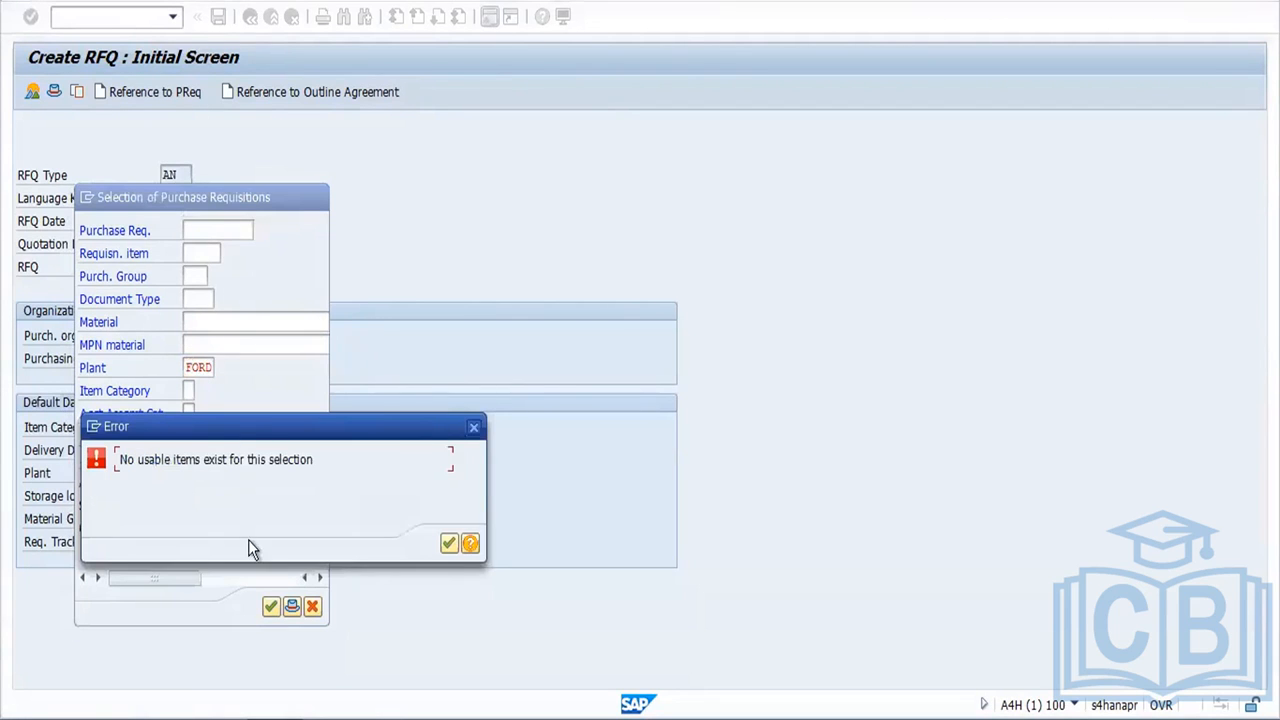
{"action": "left_click", "coordinate": [449, 543]}
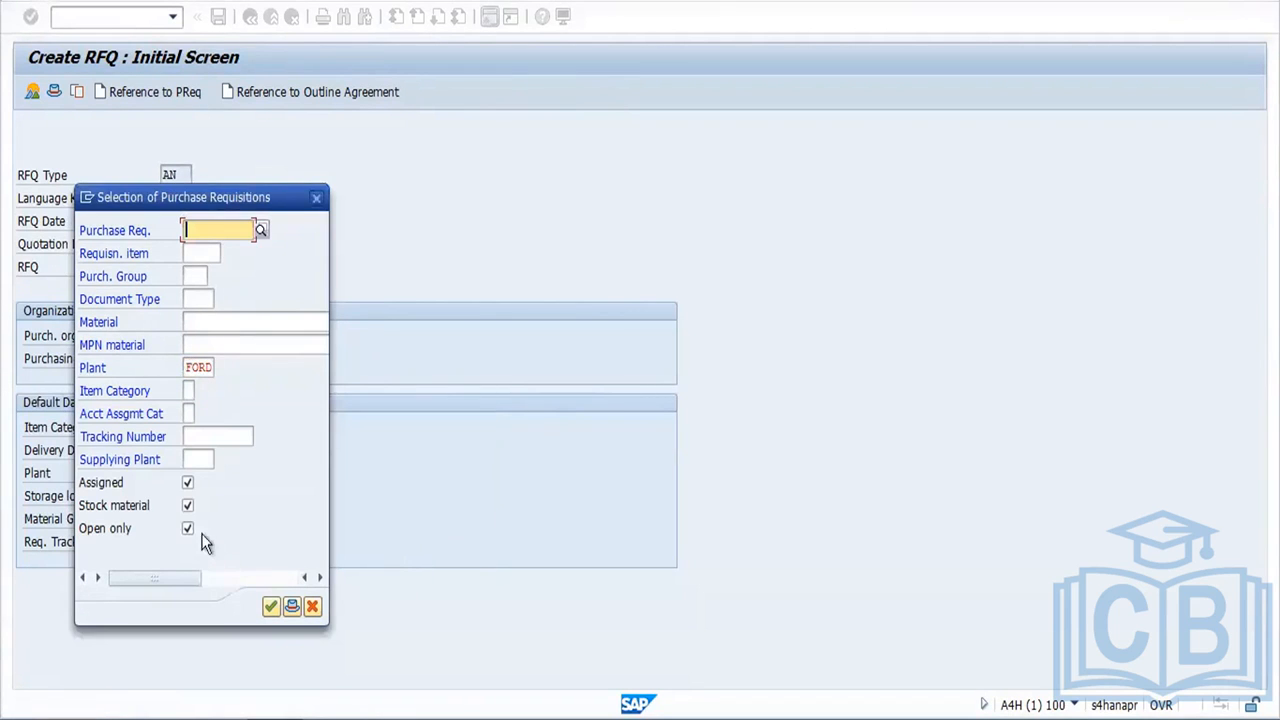
Step: Try the FORD plant selection with Stock material excluded, and again with Assigned excluded as well
{"action": "left_click", "coordinate": [189, 506]}
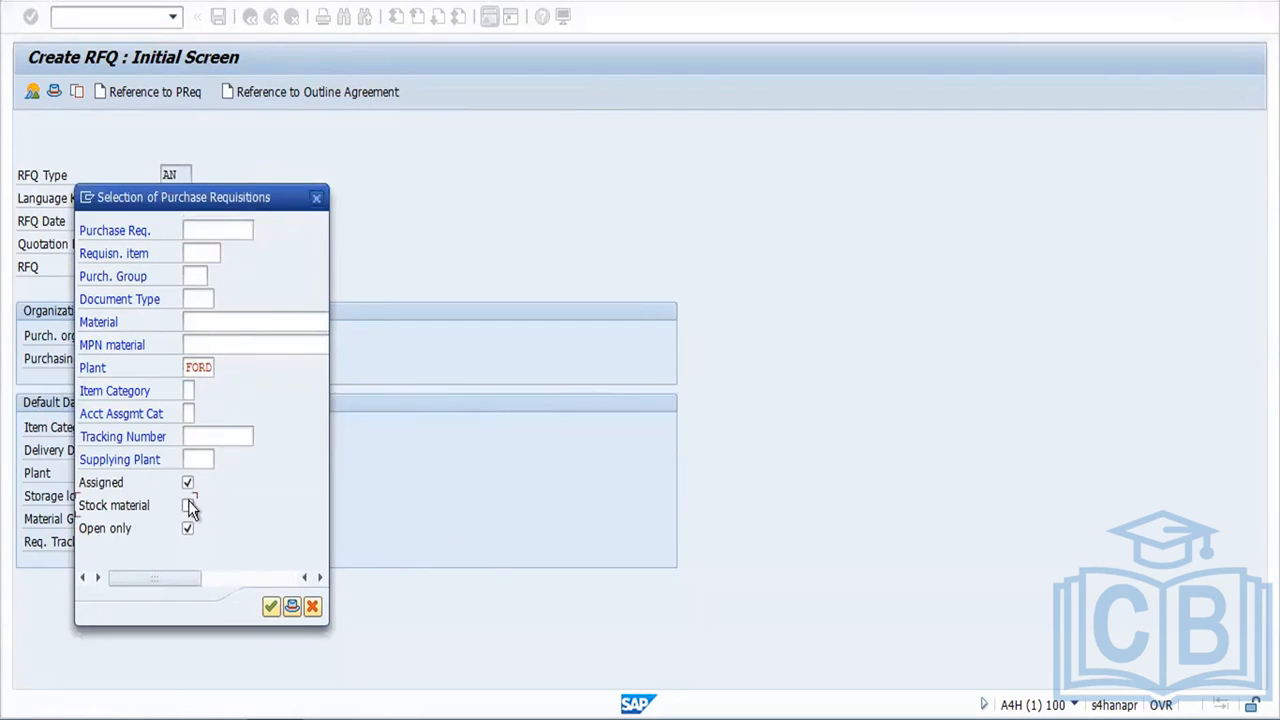
{"action": "left_click", "coordinate": [271, 606]}
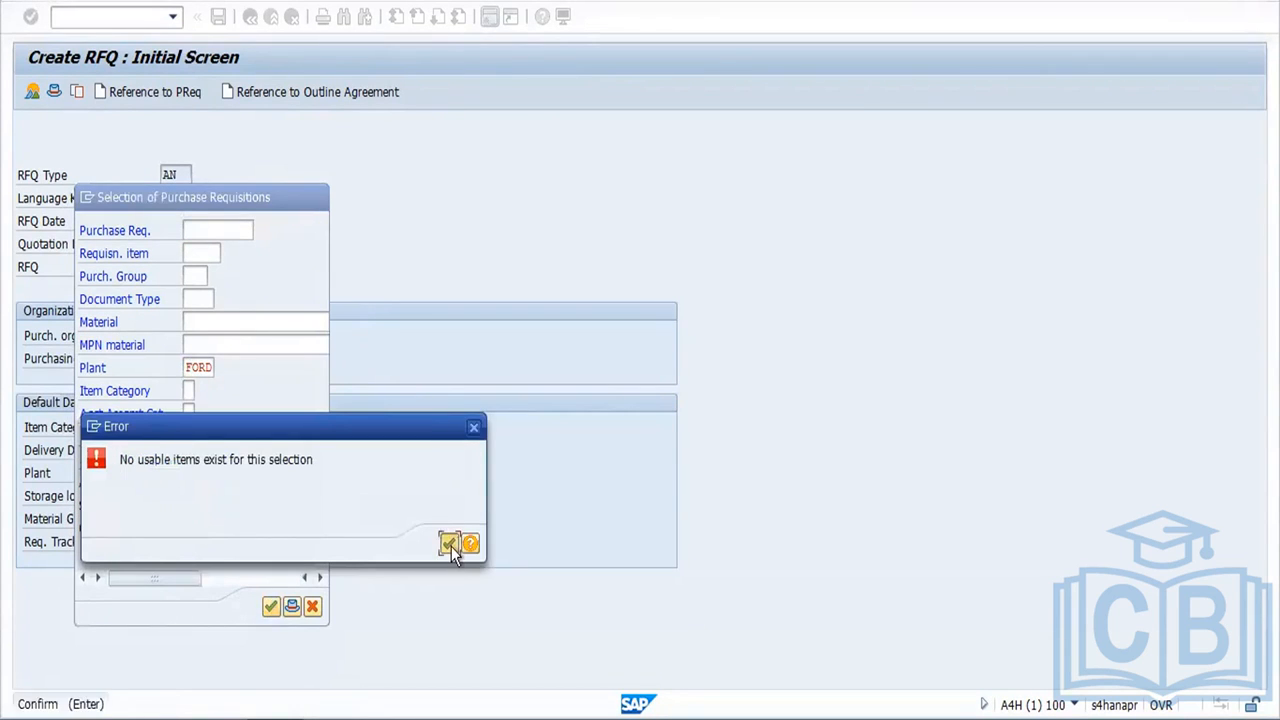
{"action": "left_click", "coordinate": [451, 546]}
{"action": "left_click", "coordinate": [188, 484]}
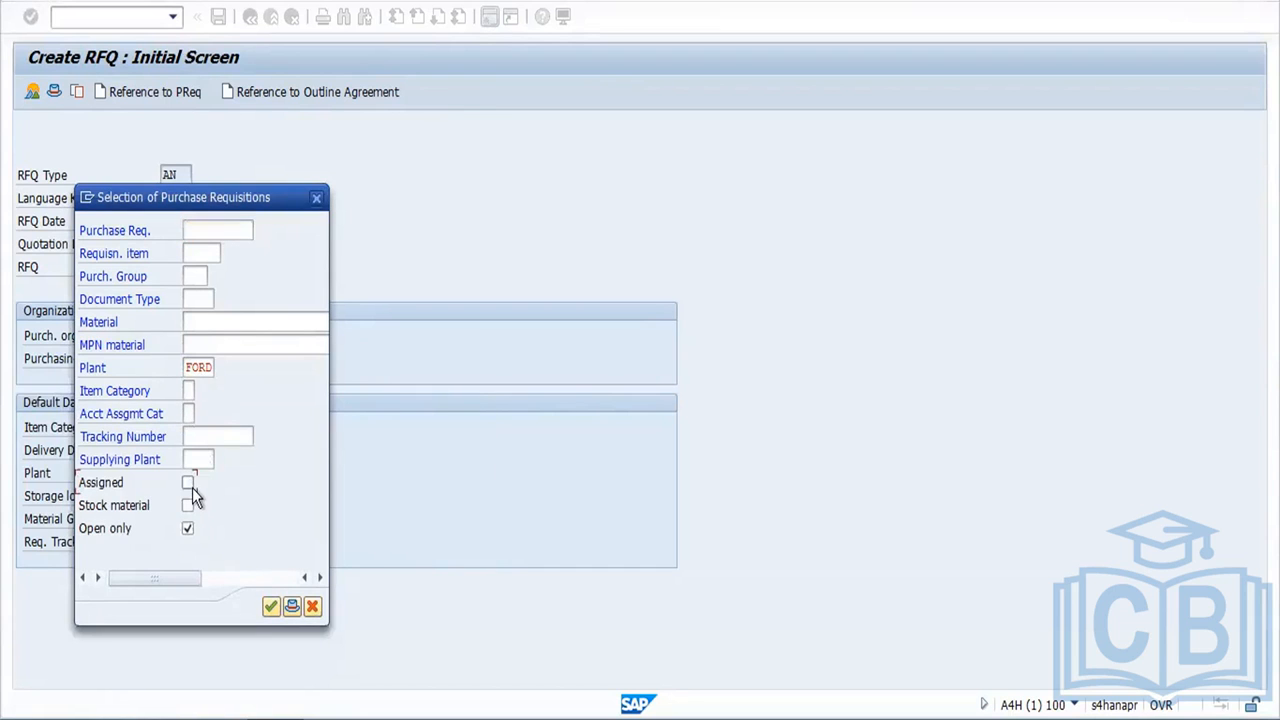
{"action": "left_click", "coordinate": [270, 608]}
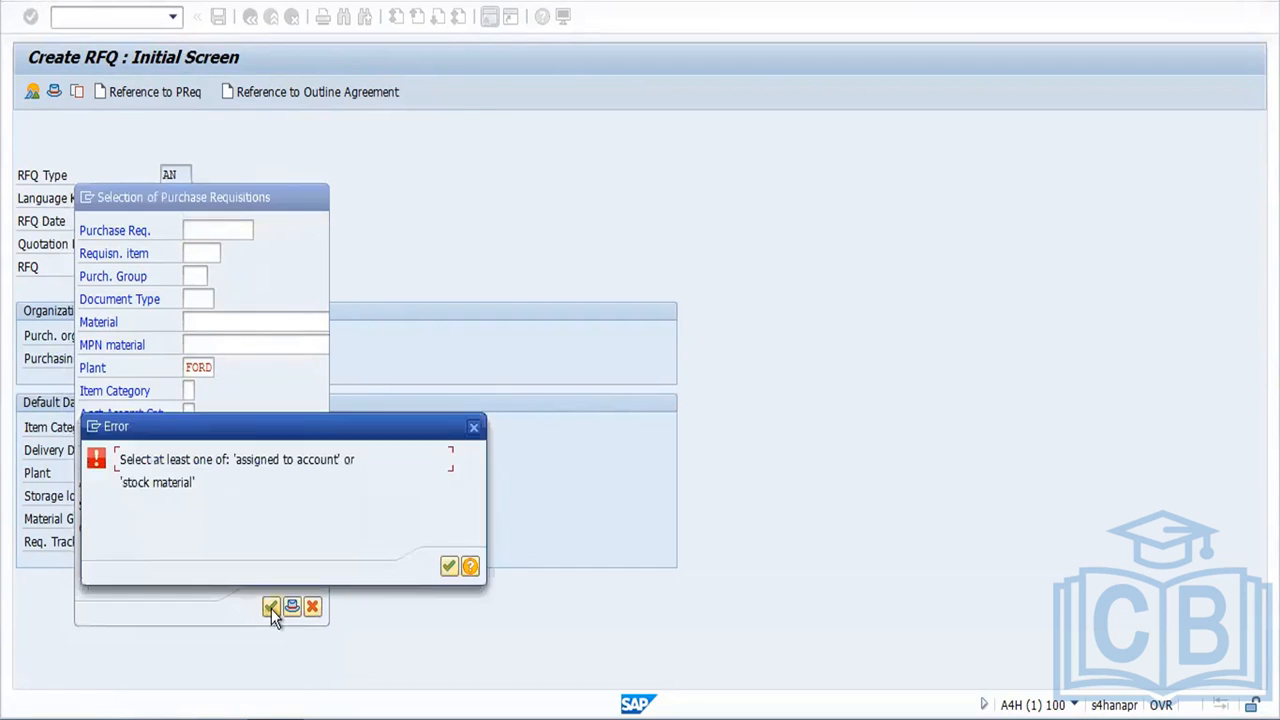
{"action": "left_click", "coordinate": [448, 567]}
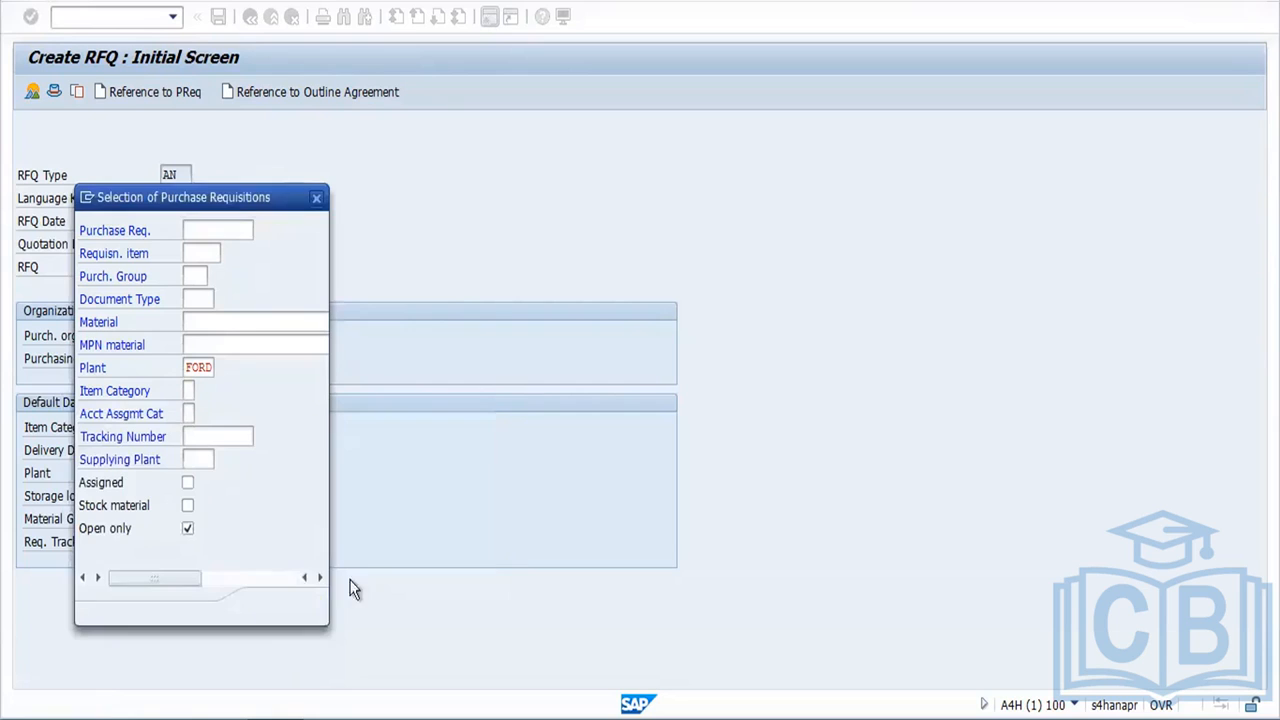
Step: Try the FORD plant selection with Open only turned off and Assigned included again
{"action": "left_click", "coordinate": [188, 529]}
{"action": "left_click", "coordinate": [188, 485]}
{"action": "left_click", "coordinate": [270, 607]}
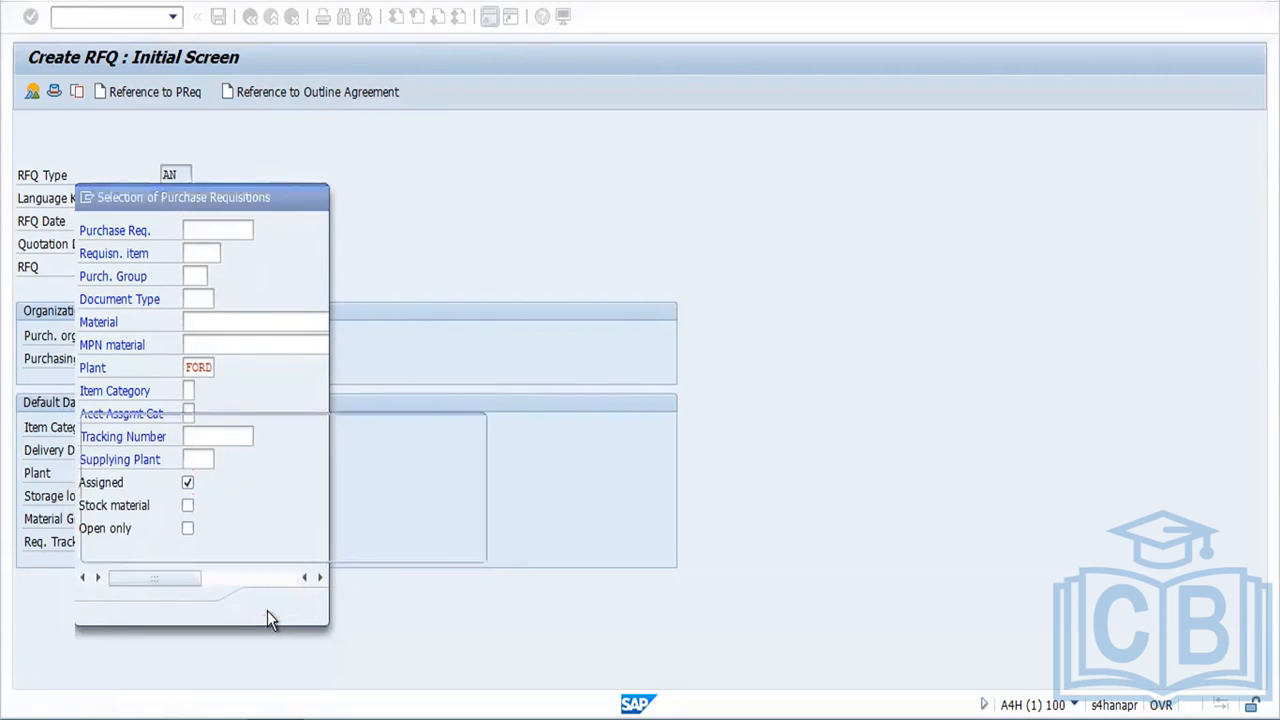
{"action": "left_click", "coordinate": [458, 544]}
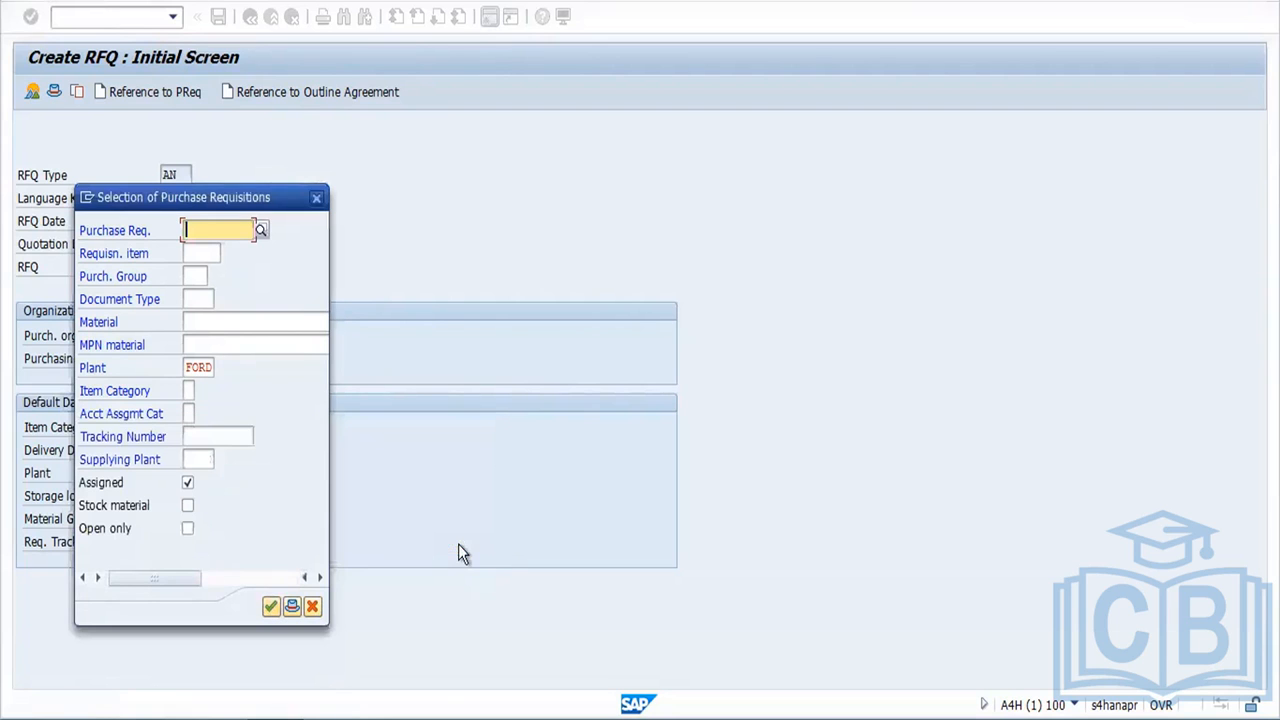
Step: Try to reference purchase requisition 10000469 for plant FORD with only Assigned included
{"action": "left_click", "coordinate": [217, 230]}
{"action": "left_click", "coordinate": [216, 248]}
{"action": "left_click", "coordinate": [272, 607]}
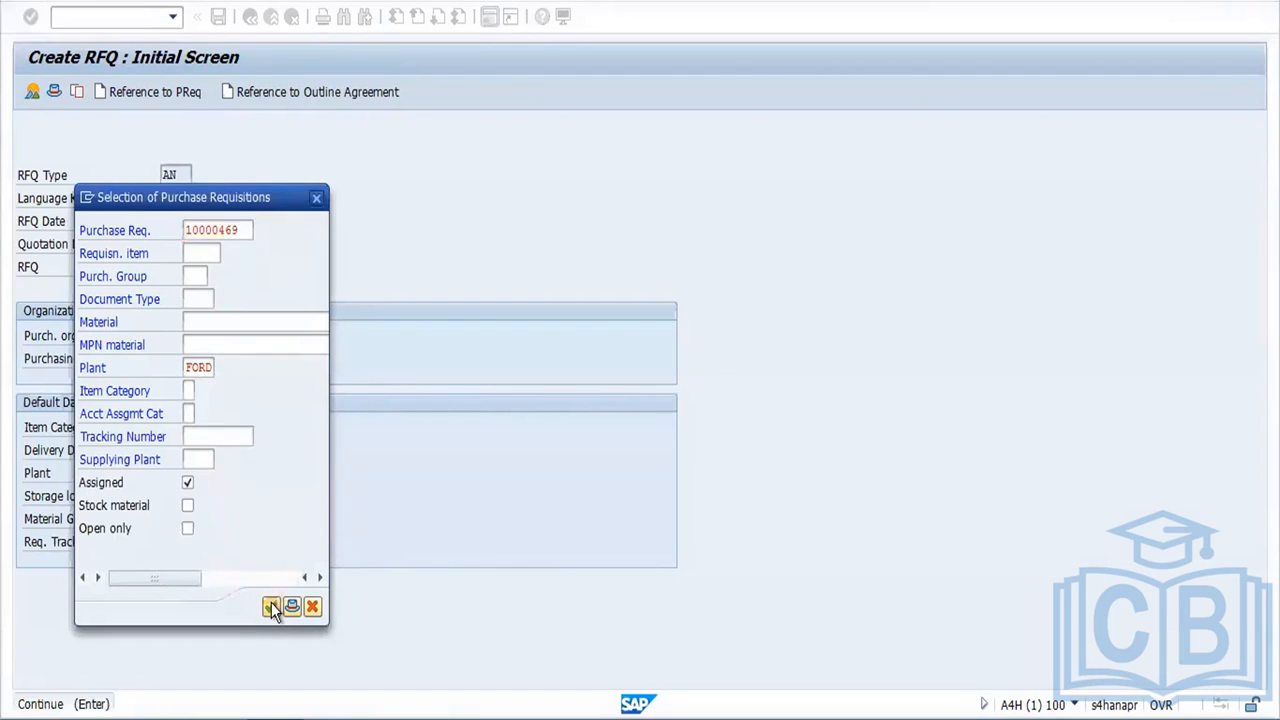
{"action": "left_click", "coordinate": [448, 566]}
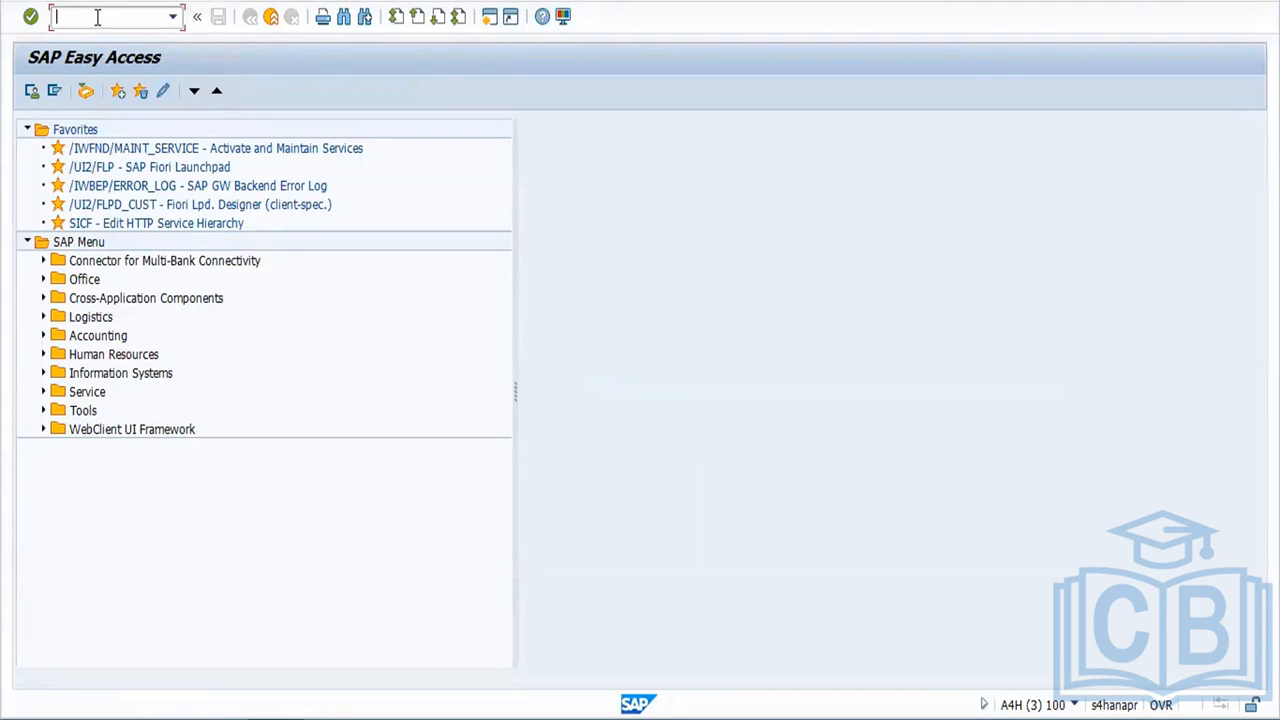
Step: Open requisition 10000469 with transaction ME52N and set item 10's storage location to SS03
{"action": "type", "text": "me52n"}
{"action": "key", "text": "Return"}
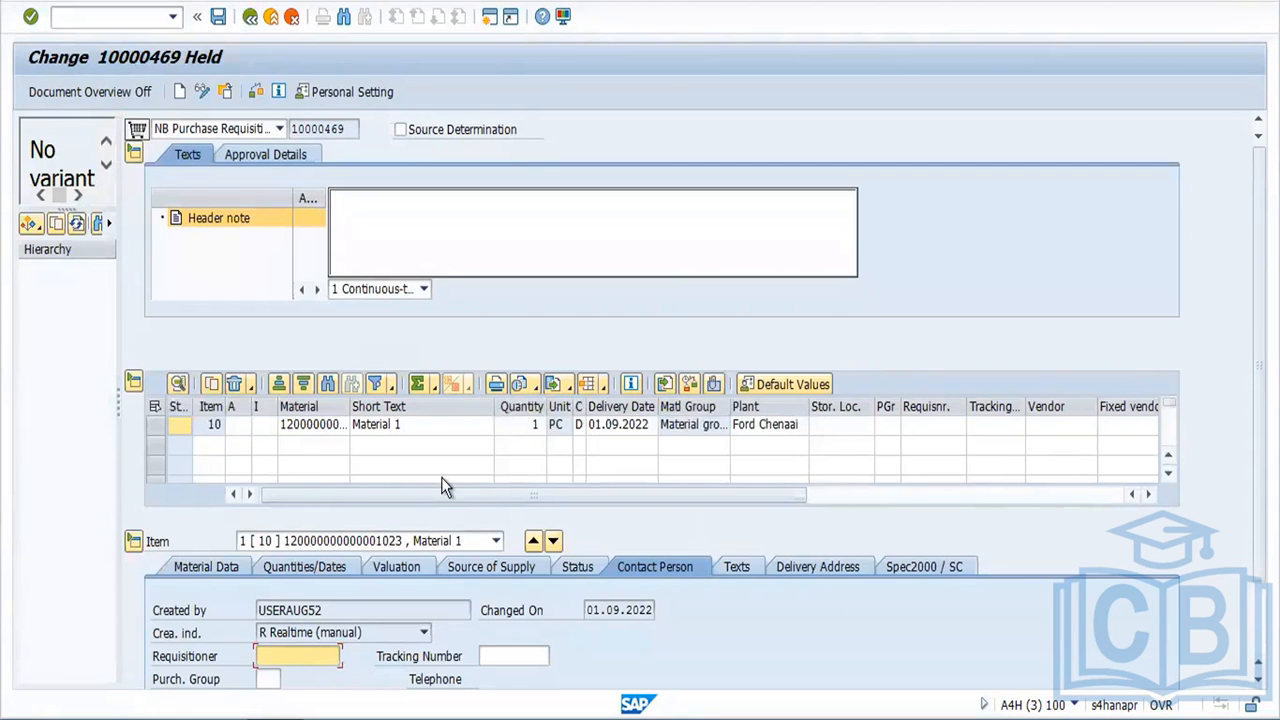
{"action": "left_click", "coordinate": [836, 426]}
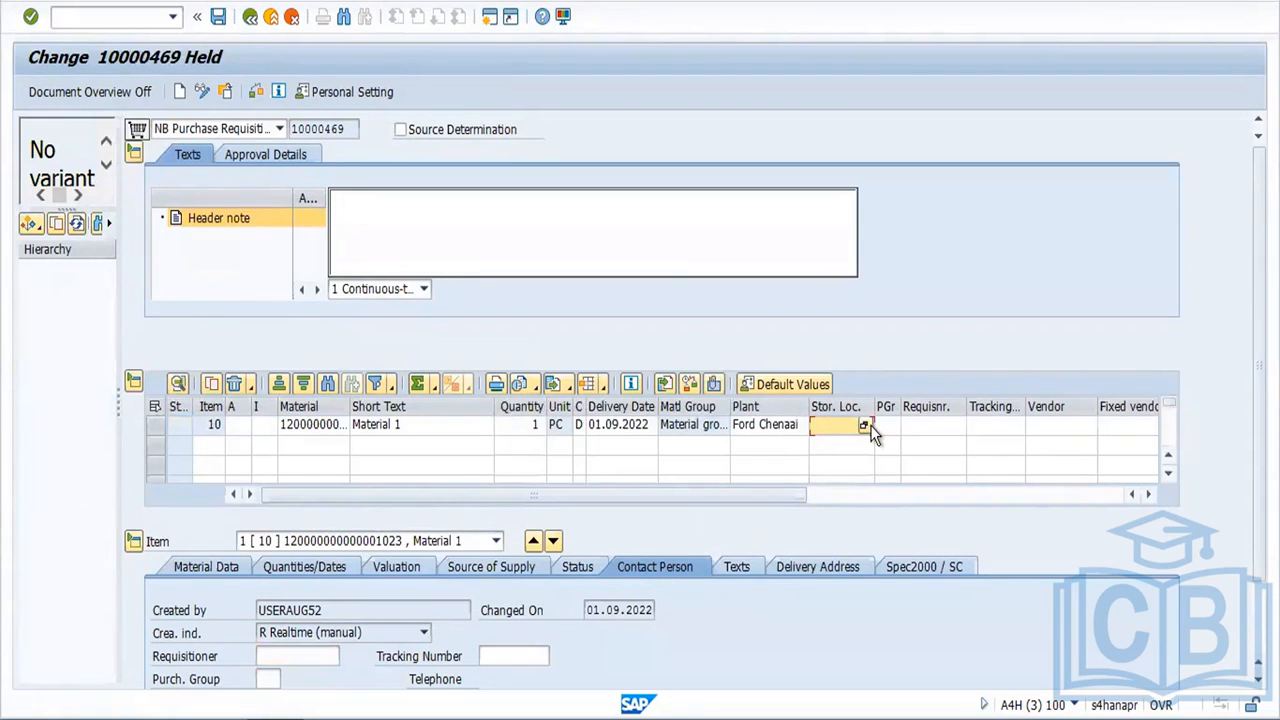
{"action": "left_click", "coordinate": [865, 425]}
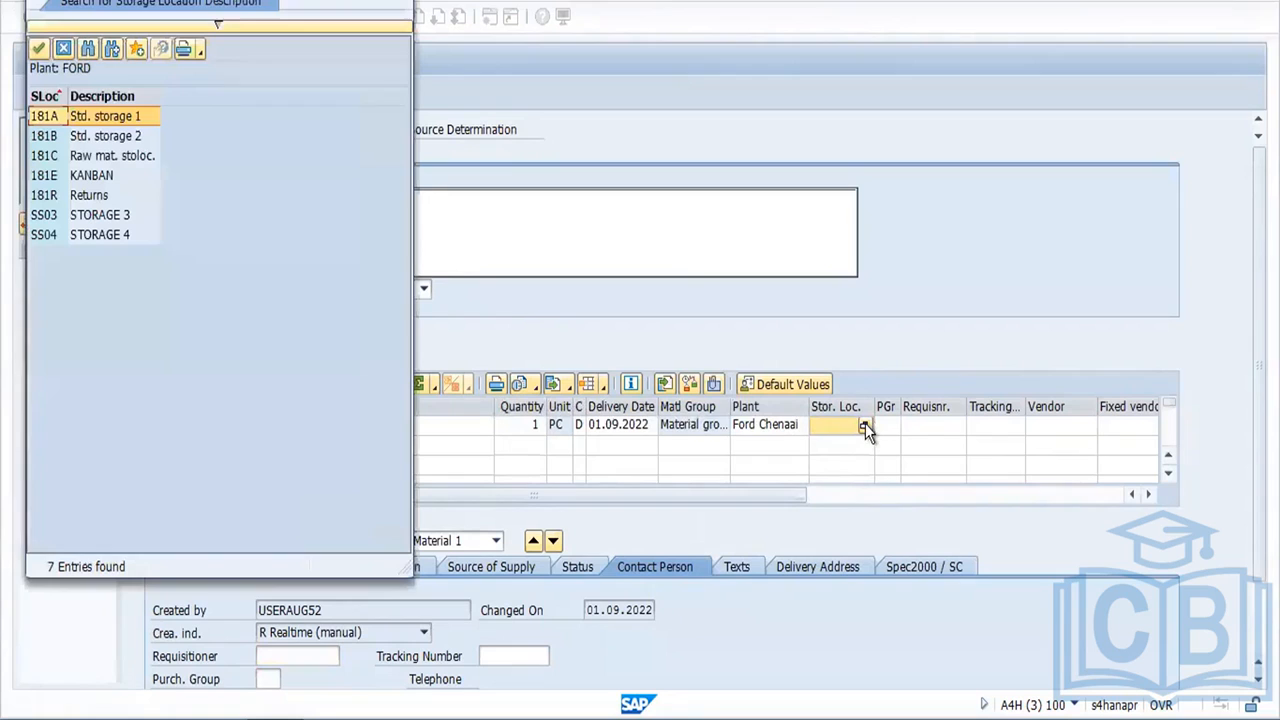
{"action": "double_click", "coordinate": [98, 218]}
{"action": "key", "text": "ctrl+f"}
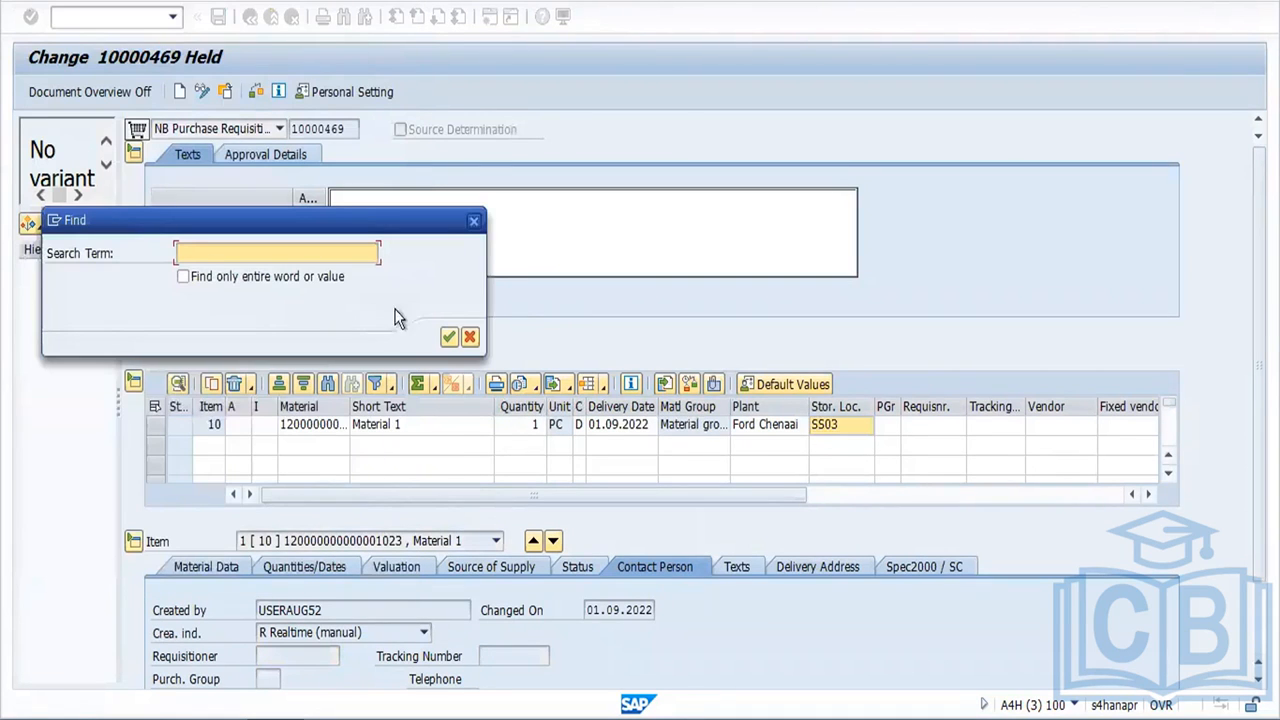
{"action": "left_click", "coordinate": [446, 336]}
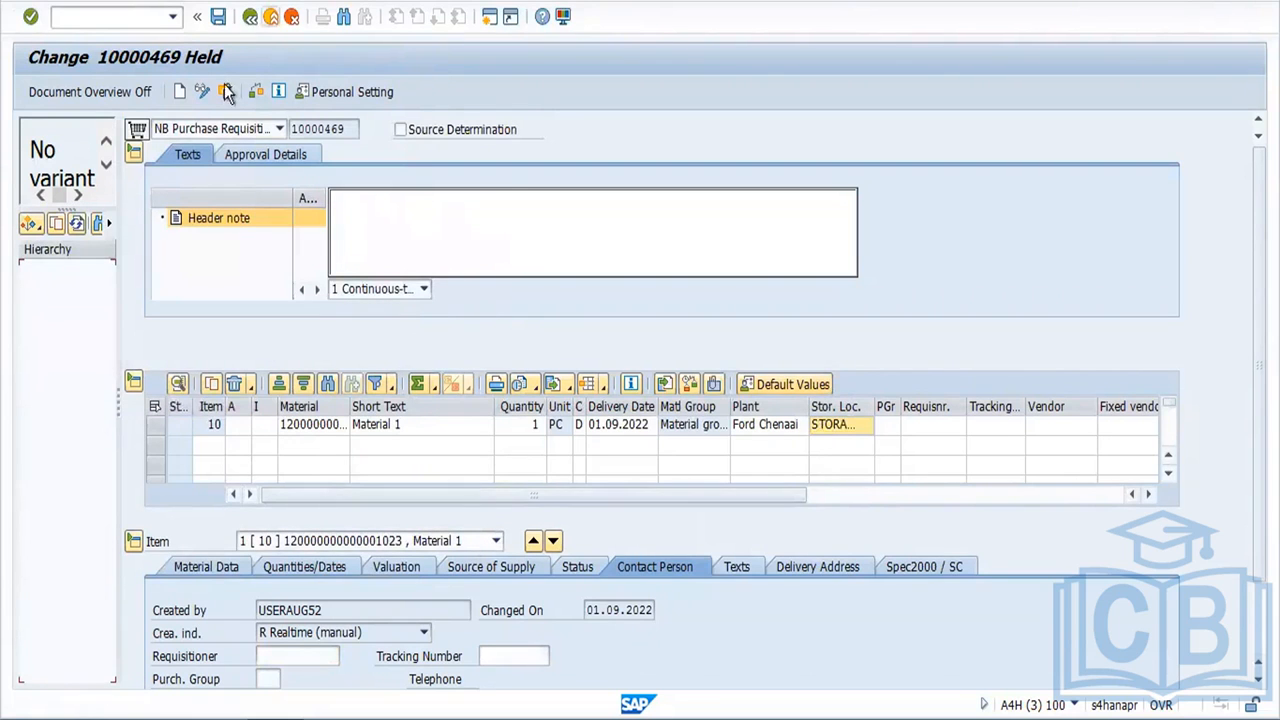
Step: Check and save requisition 10000469, and show its header approval details with the help text closed
{"action": "left_click", "coordinate": [255, 91]}
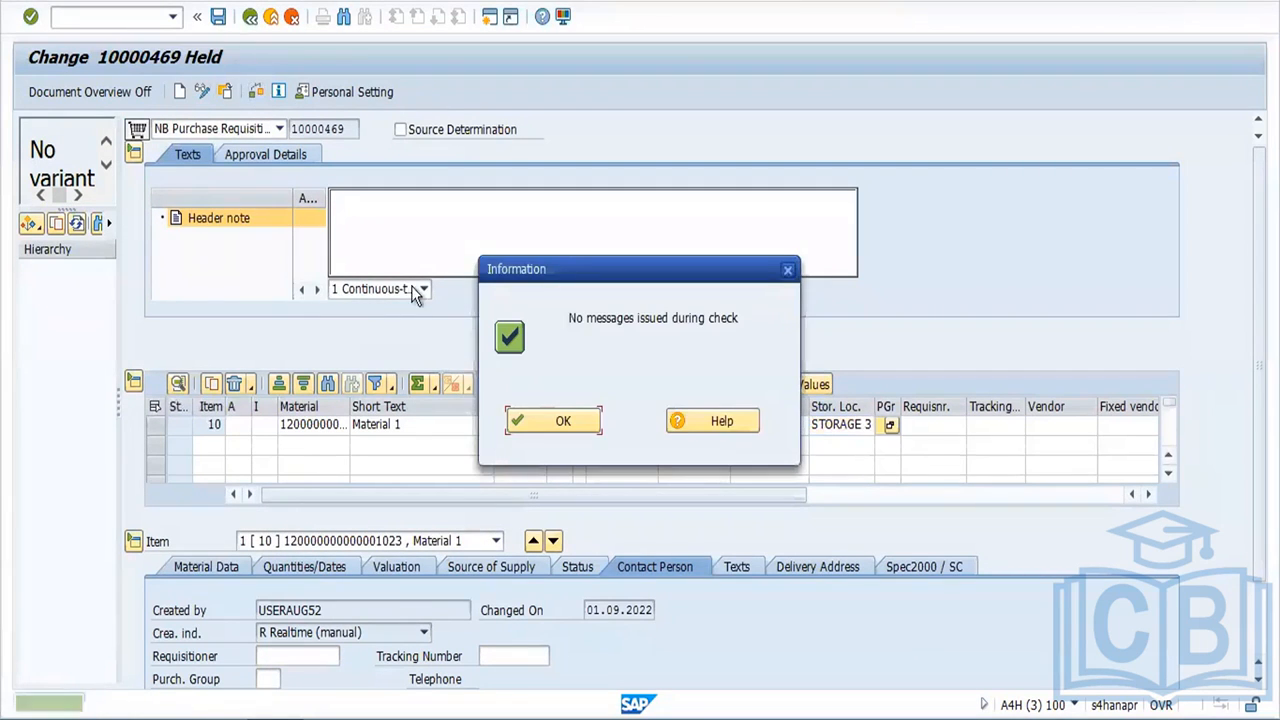
{"action": "left_click", "coordinate": [539, 425]}
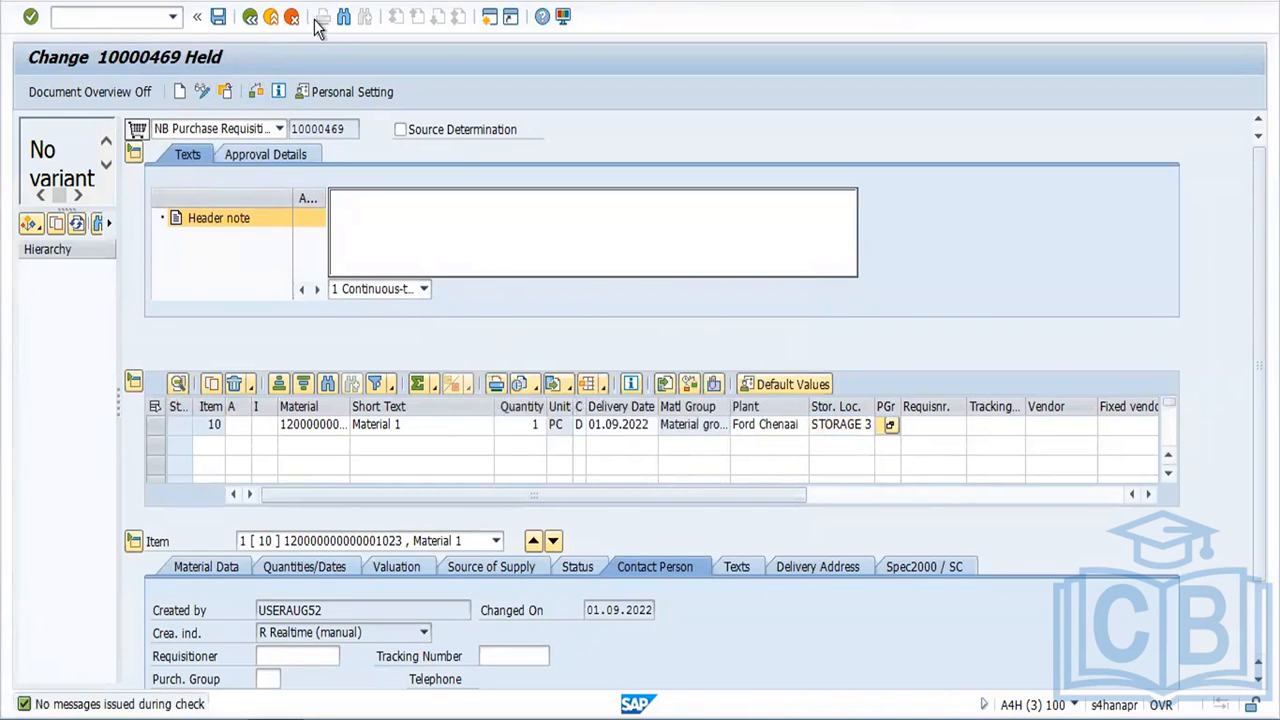
{"action": "left_click", "coordinate": [217, 17]}
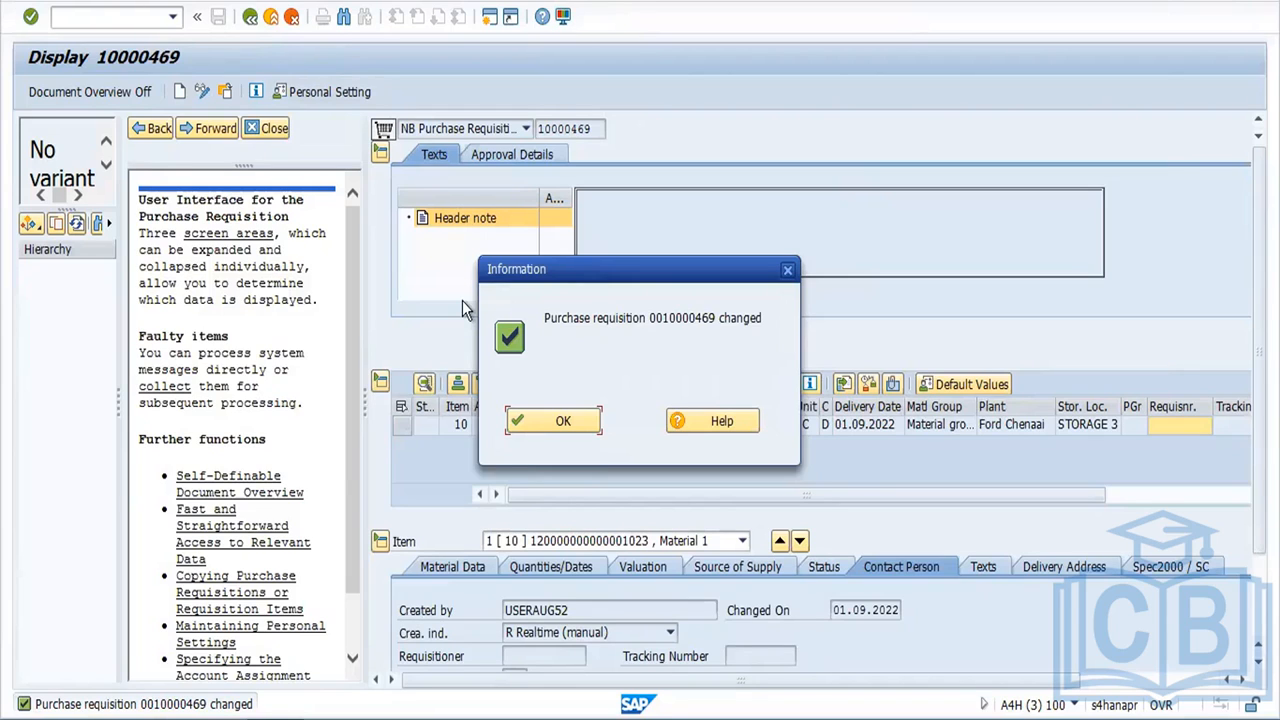
{"action": "left_click", "coordinate": [563, 422]}
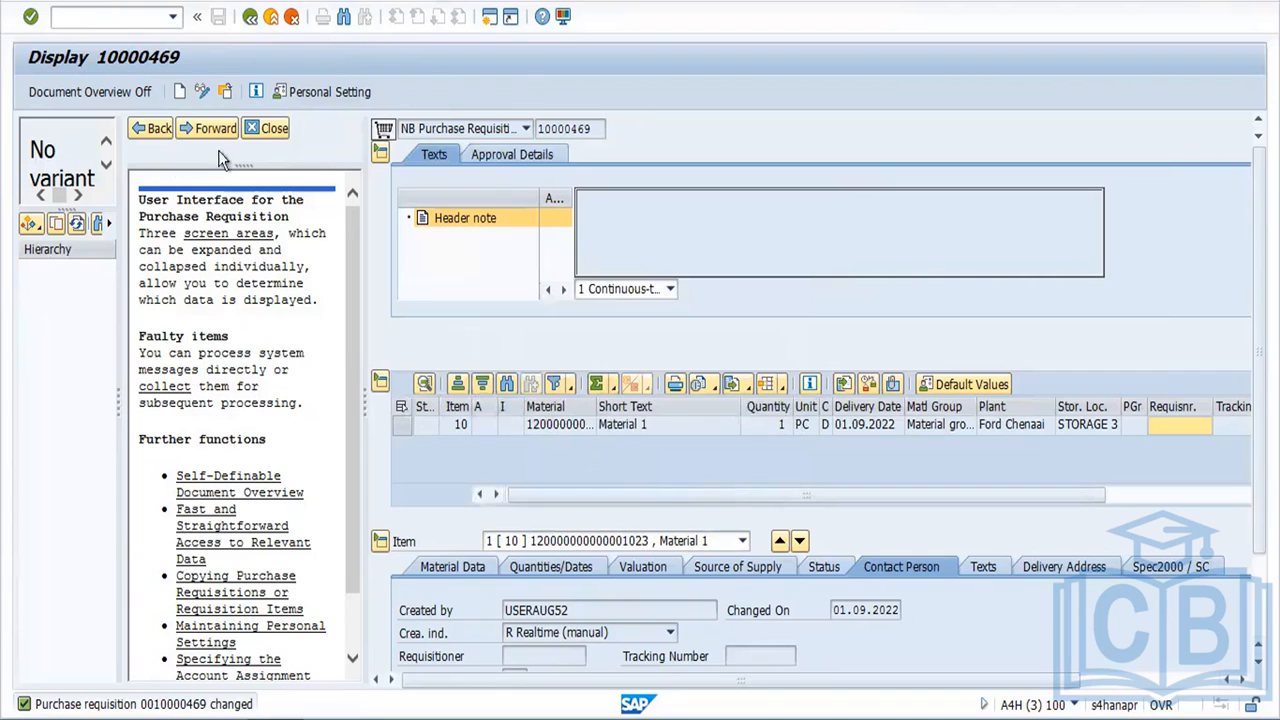
{"action": "left_click", "coordinate": [264, 130]}
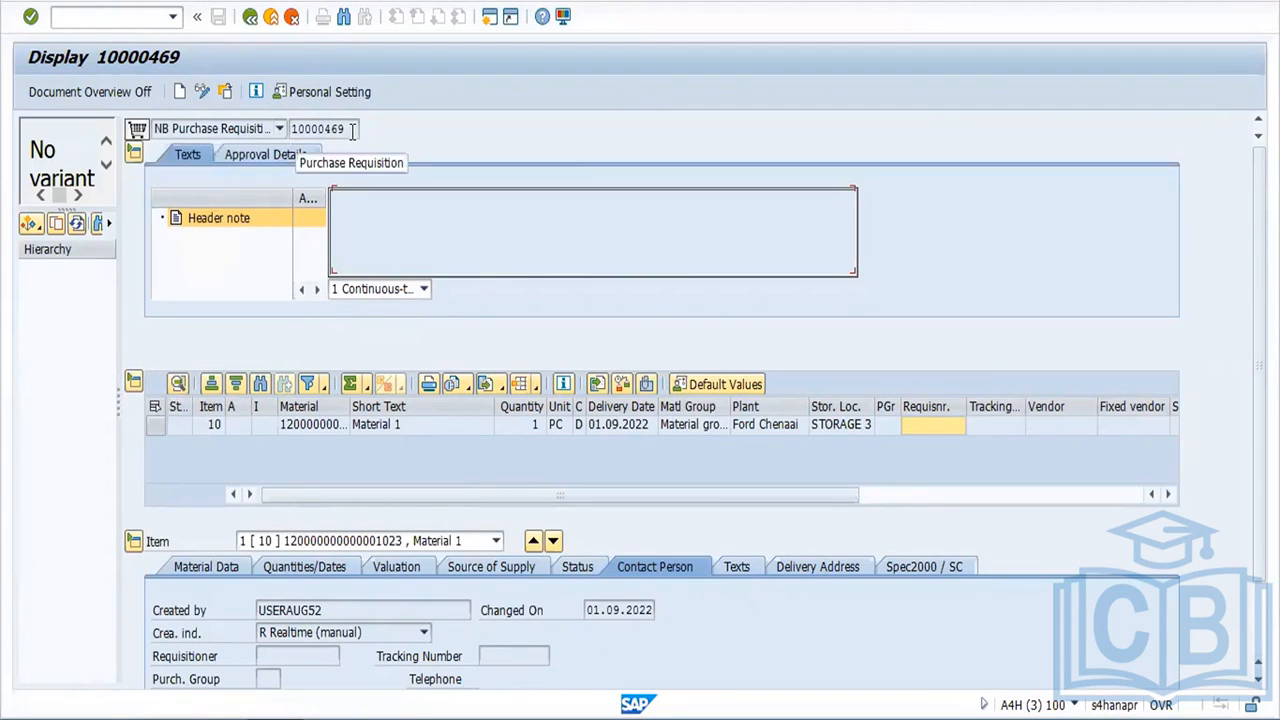
{"action": "left_click", "coordinate": [280, 161]}
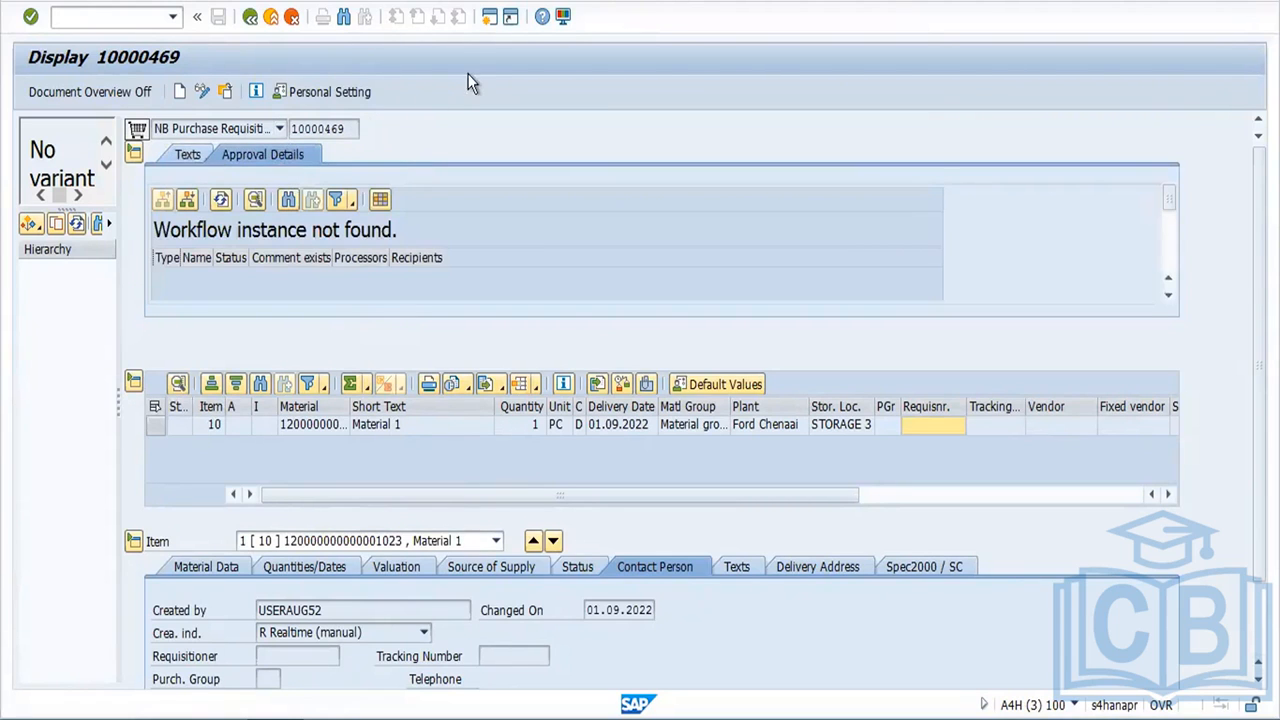
Step: In a new session, open the SPRO activity Activate Flexible Workflow for Purchase Requisitions under Materials Management, Purchasing, Purchase Requisition
{"action": "left_click", "coordinate": [490, 18]}
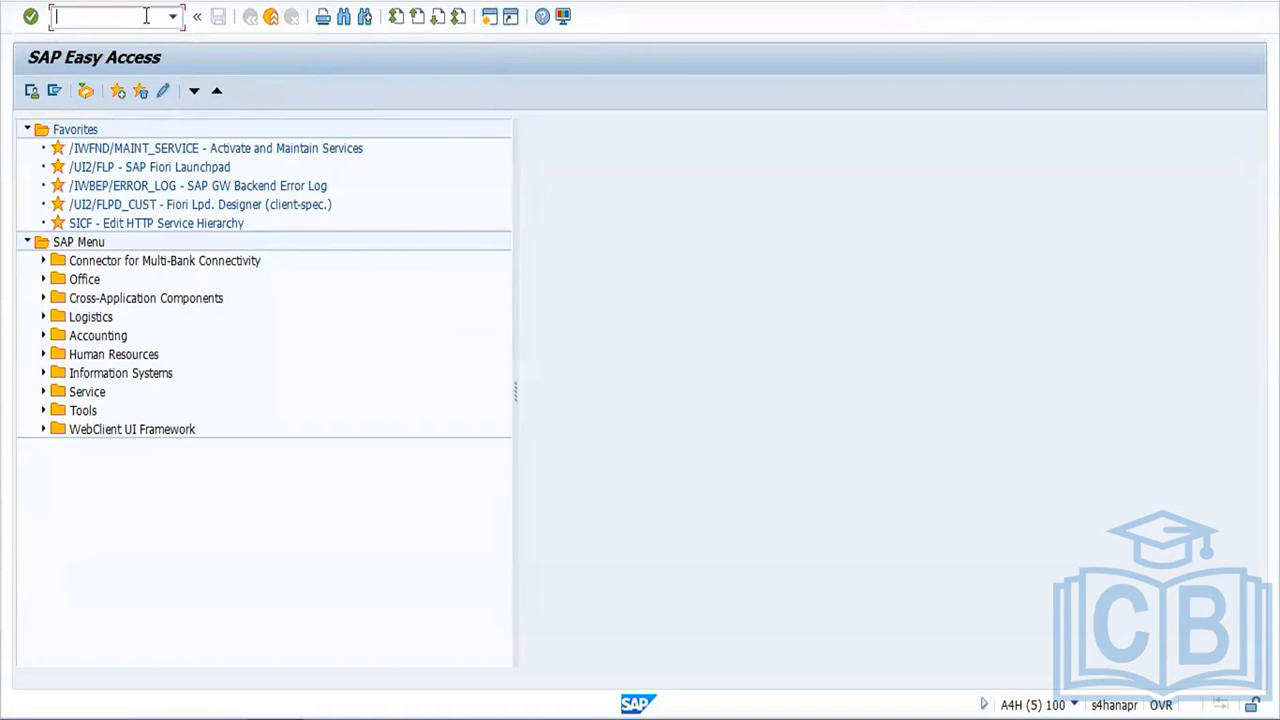
{"action": "type", "text": "spro"}
{"action": "key", "text": "Return"}
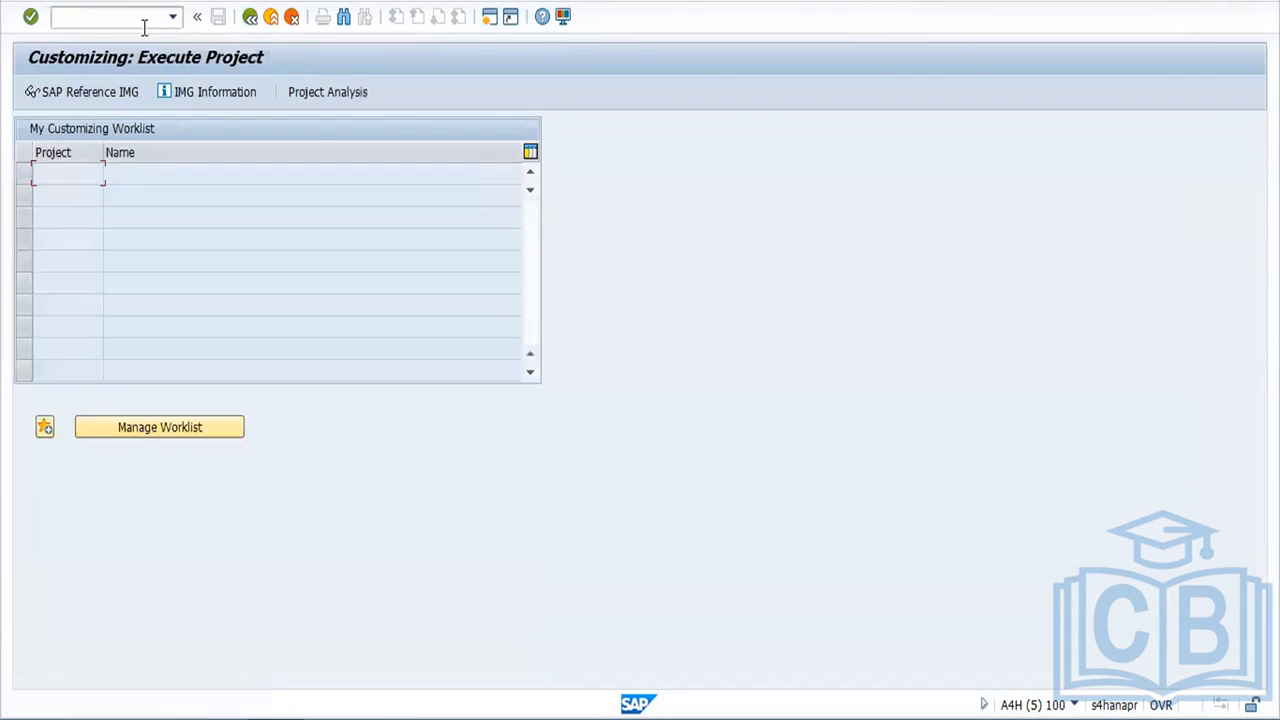
{"action": "left_click", "coordinate": [72, 88]}
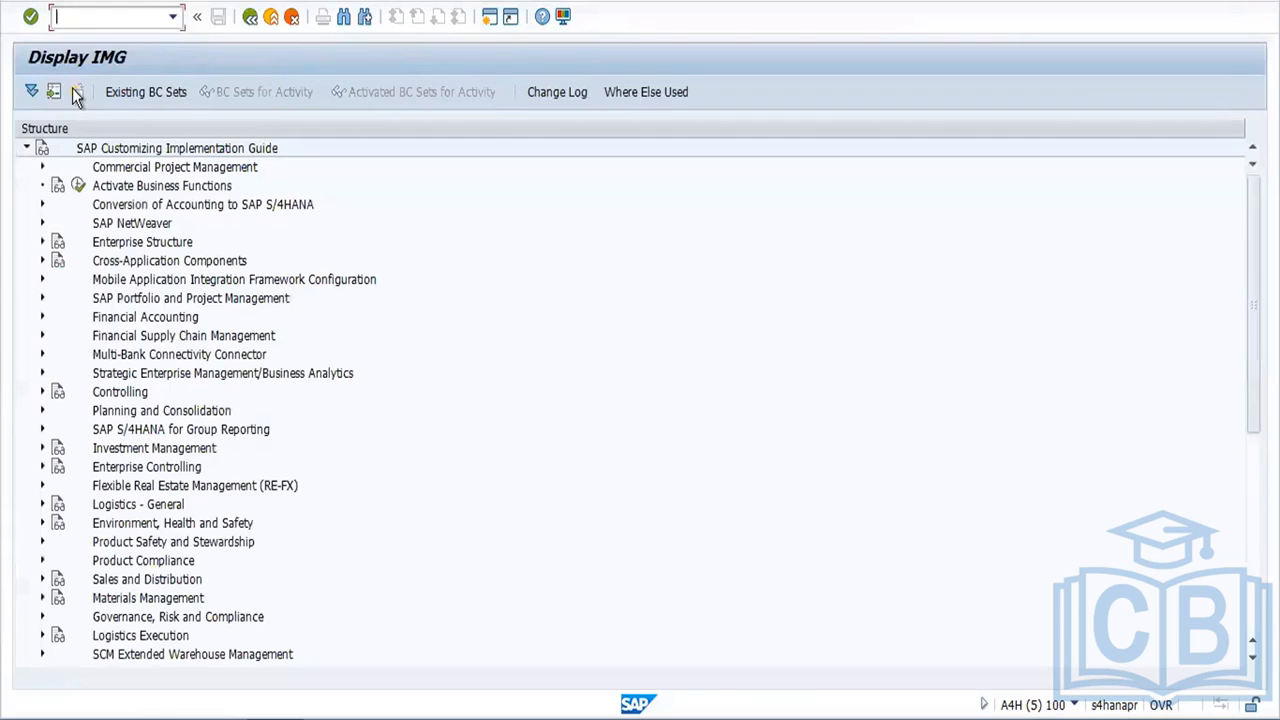
{"action": "left_click", "coordinate": [44, 596]}
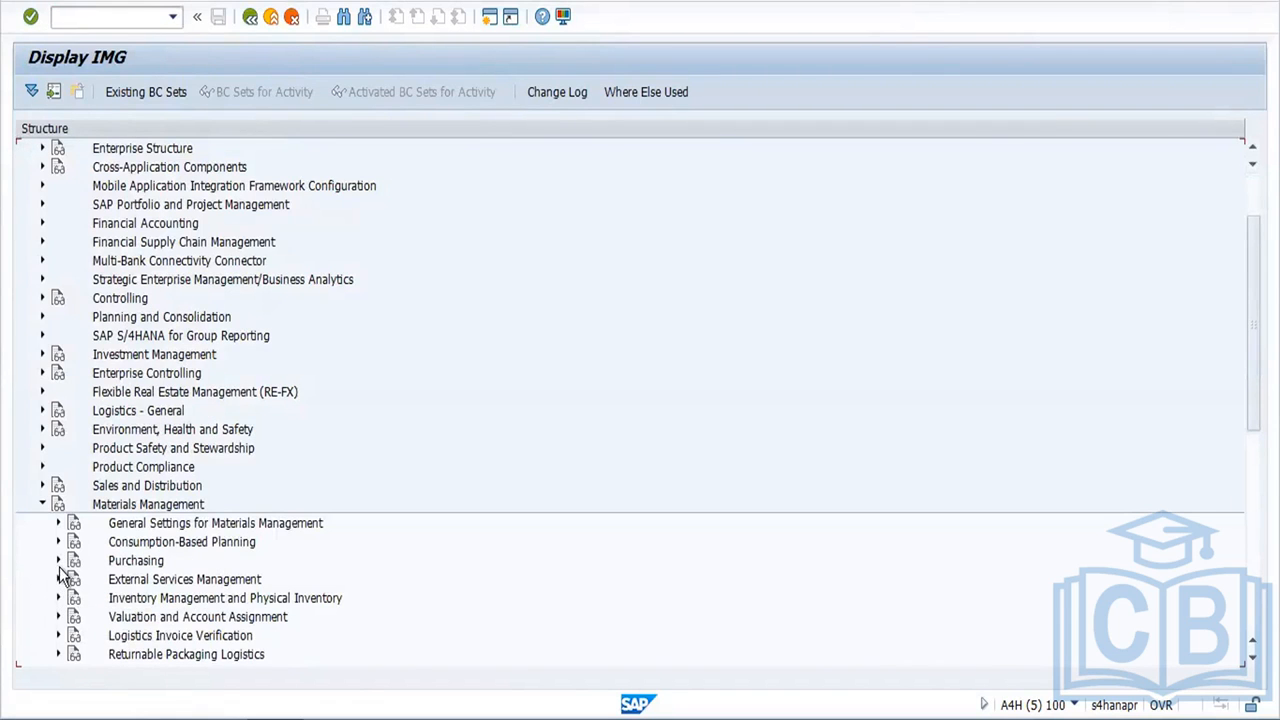
{"action": "left_click", "coordinate": [58, 561]}
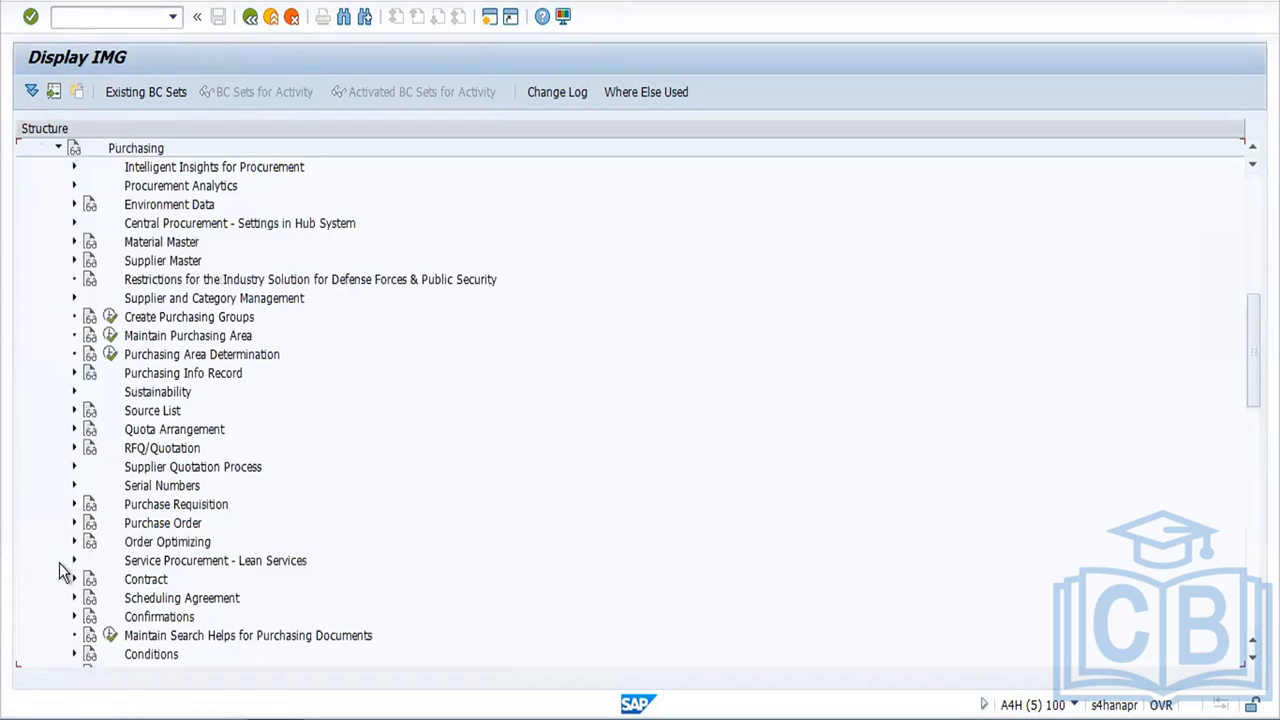
{"action": "left_click", "coordinate": [74, 505]}
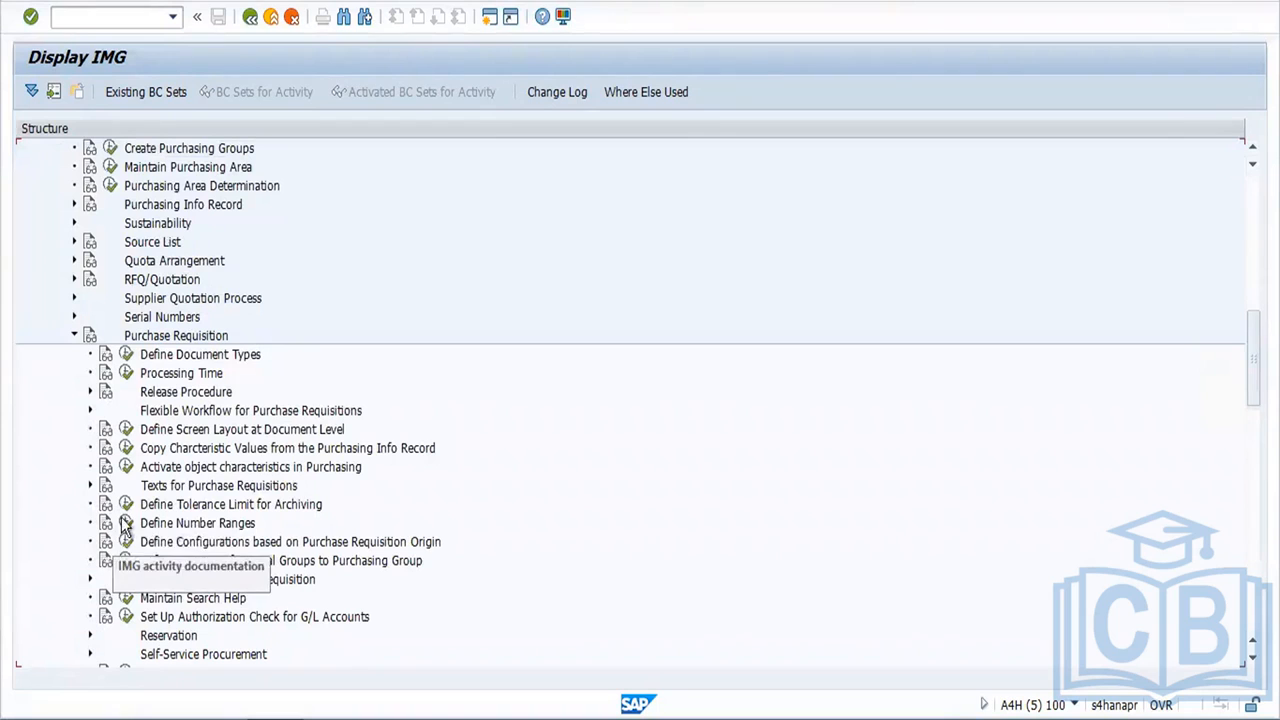
{"action": "left_click", "coordinate": [89, 410]}
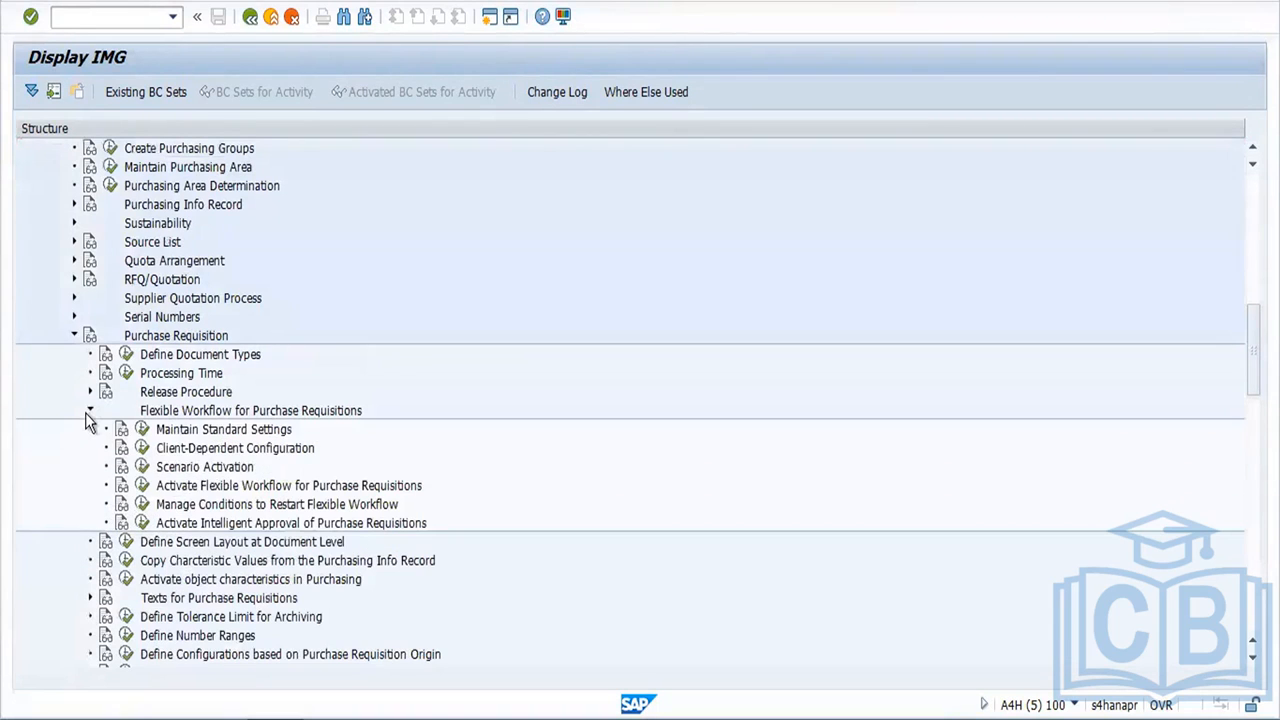
{"action": "left_click", "coordinate": [141, 486]}
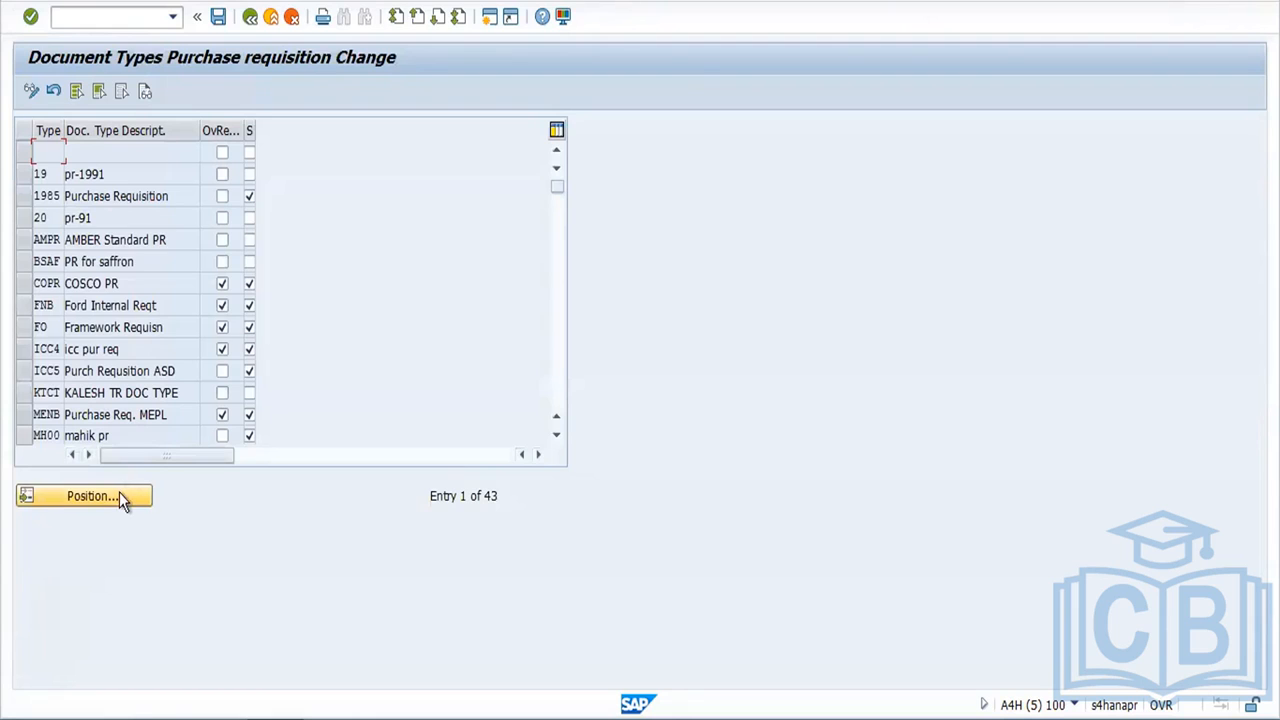
Step: Turn off both flags of purchase requisition document type NB, save to customizing request A4HK901457, and return to the implementation guide
{"action": "left_click", "coordinate": [119, 497]}
{"action": "type", "text": "NB"}
{"action": "key", "text": "Return"}
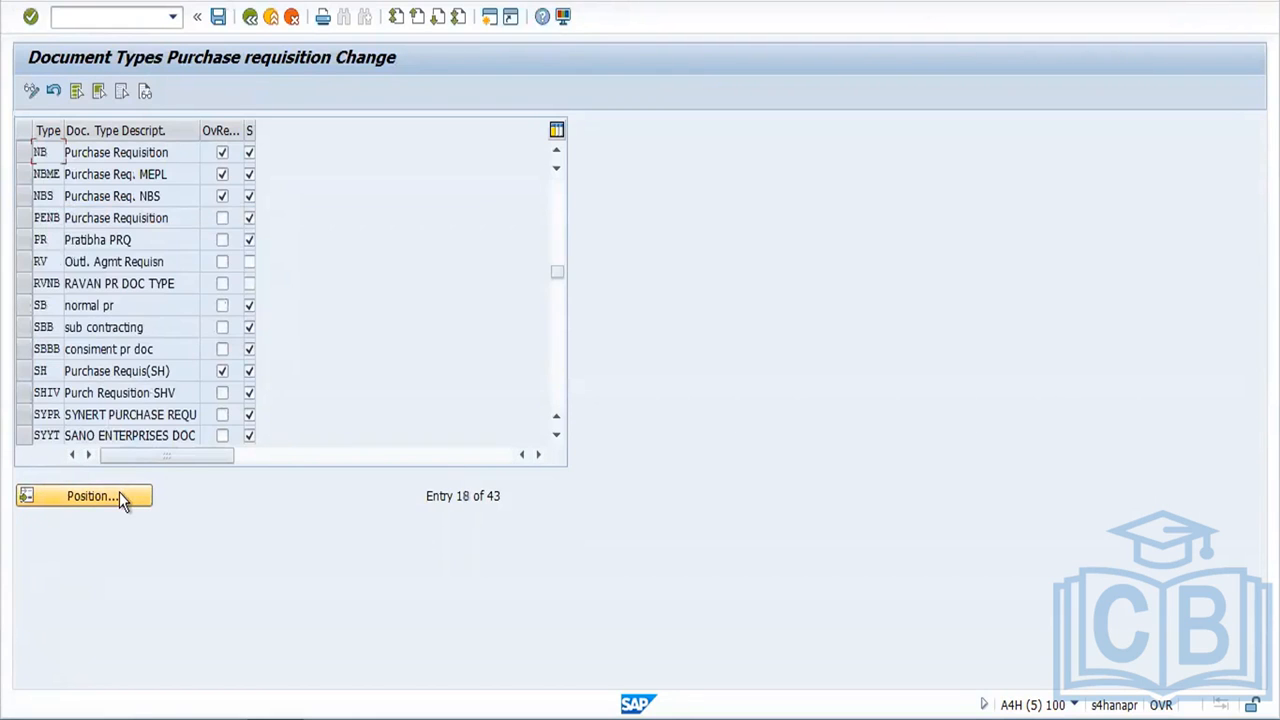
{"action": "left_click", "coordinate": [222, 155]}
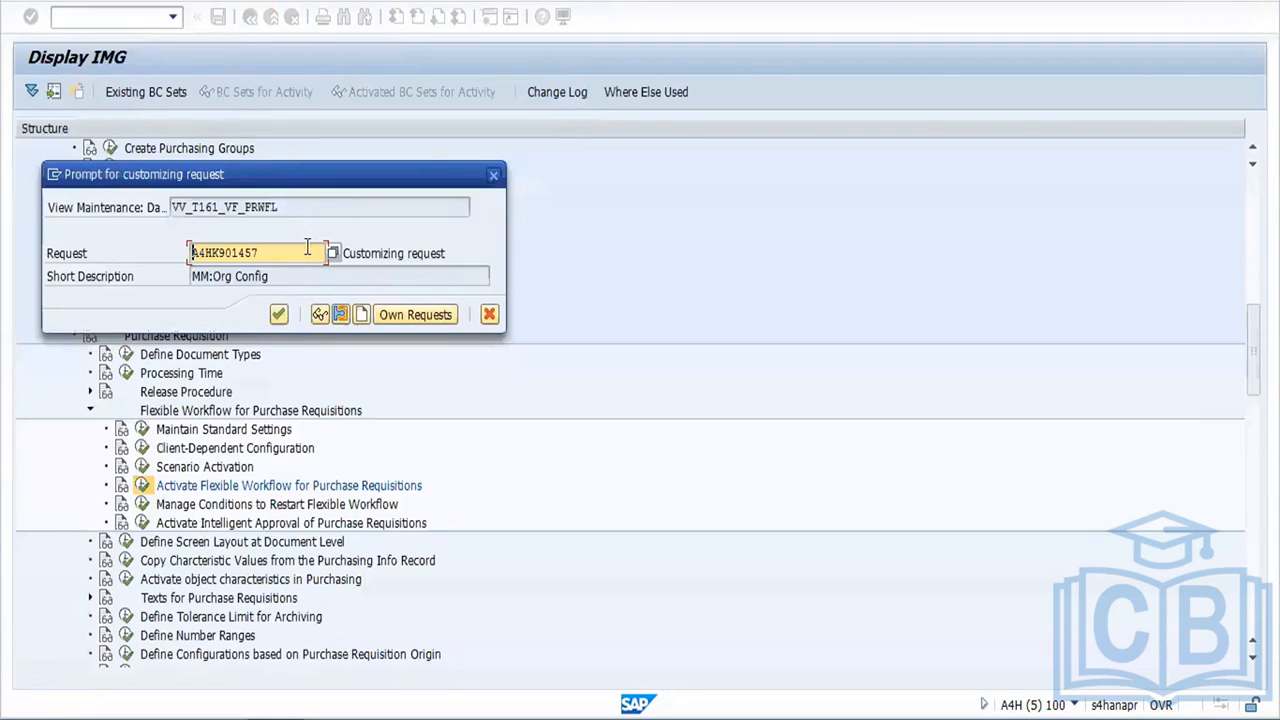
{"action": "left_click", "coordinate": [280, 315]}
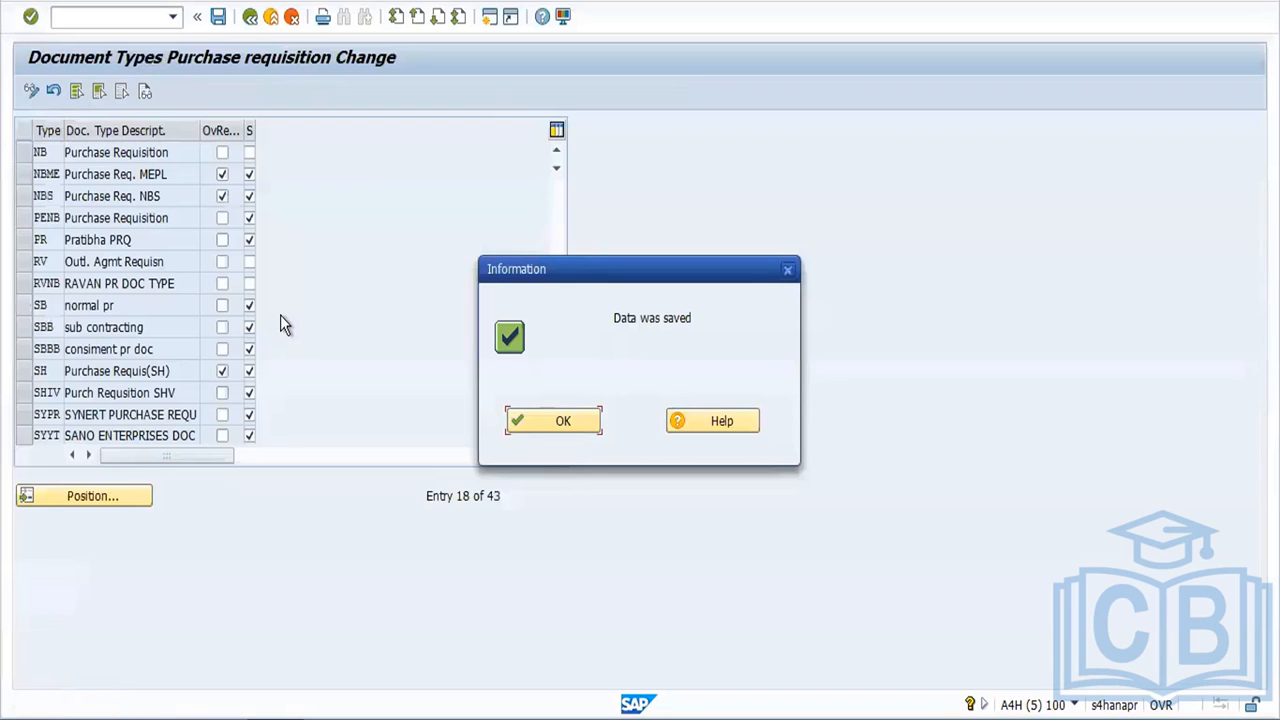
{"action": "left_click", "coordinate": [524, 421]}
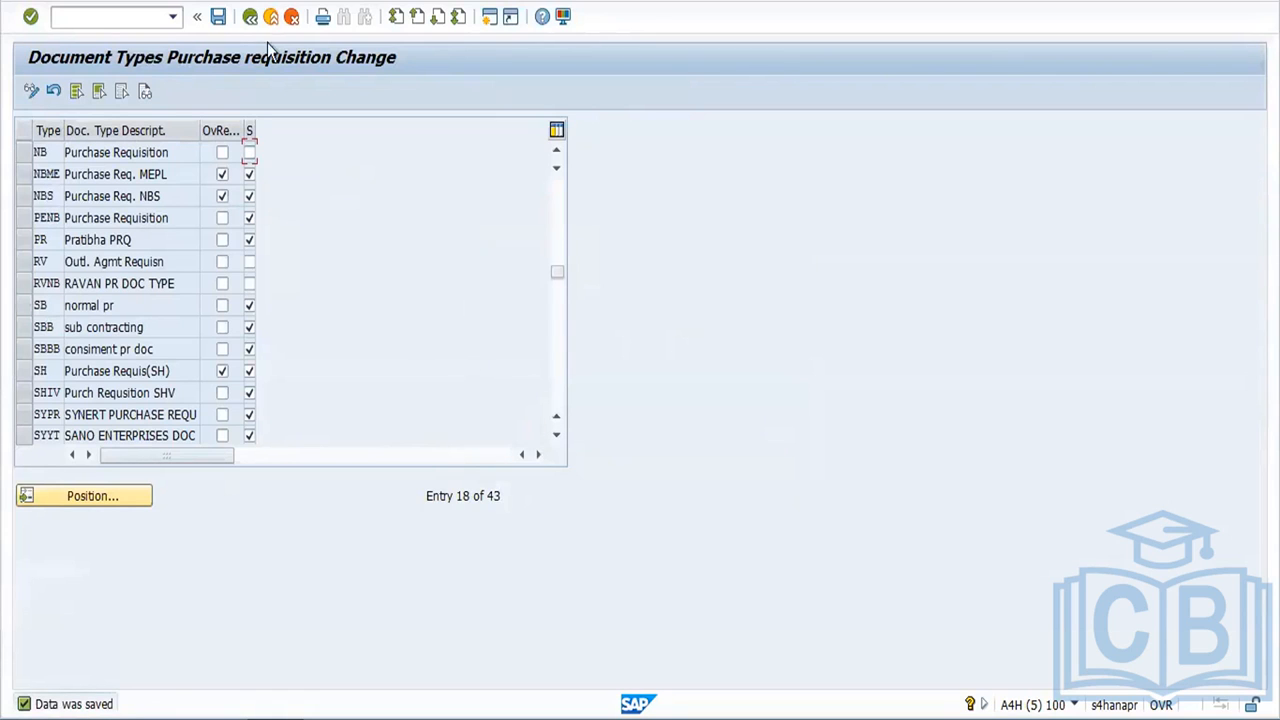
{"action": "left_click", "coordinate": [220, 18]}
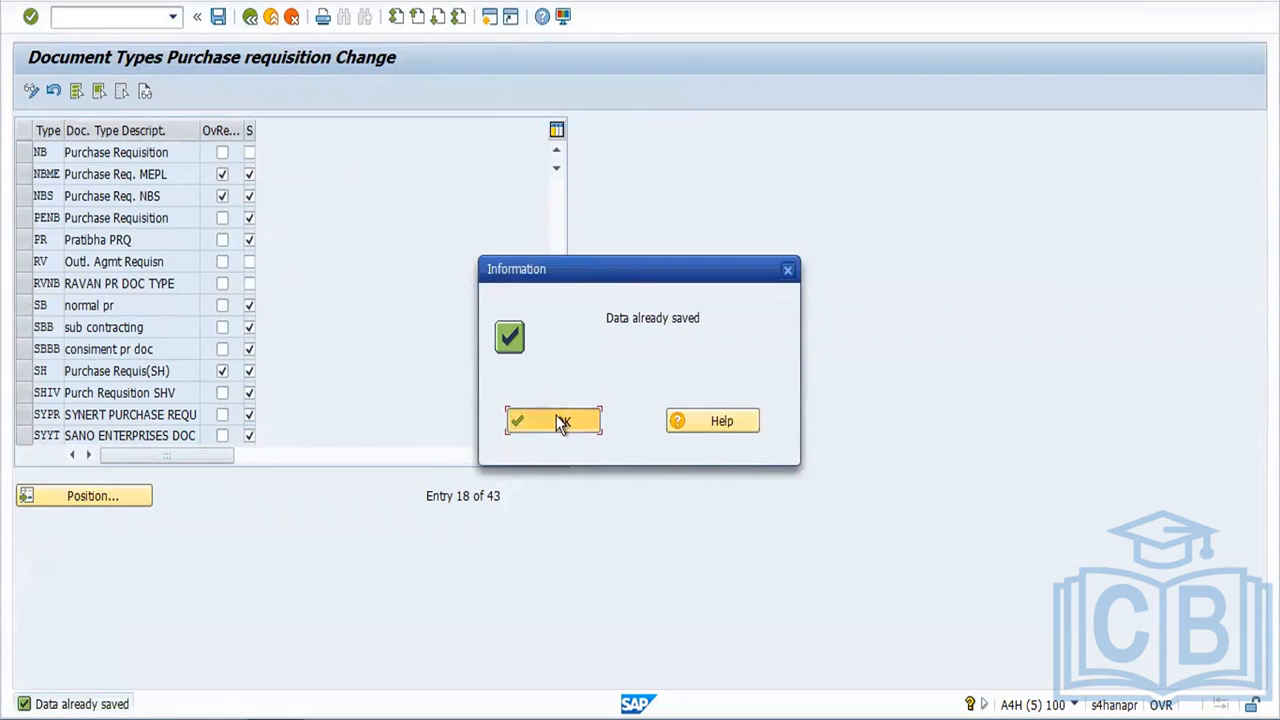
{"action": "left_click", "coordinate": [556, 421]}
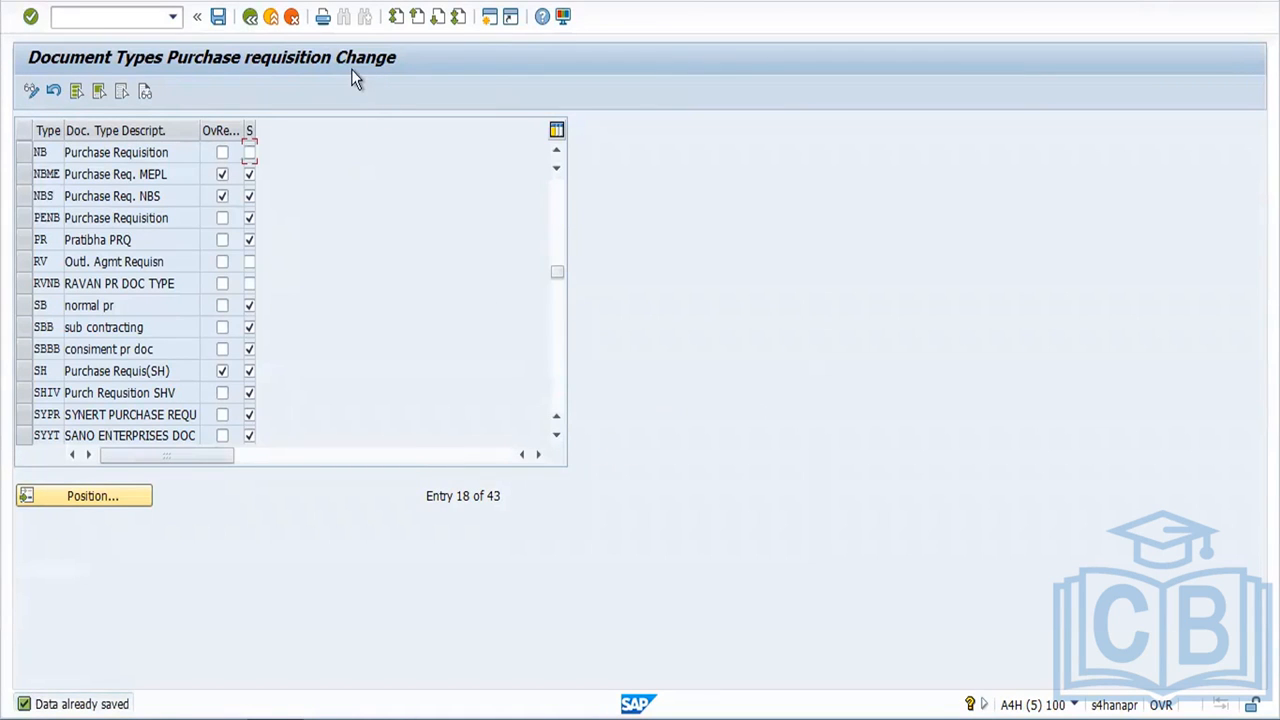
{"action": "left_click", "coordinate": [249, 17]}
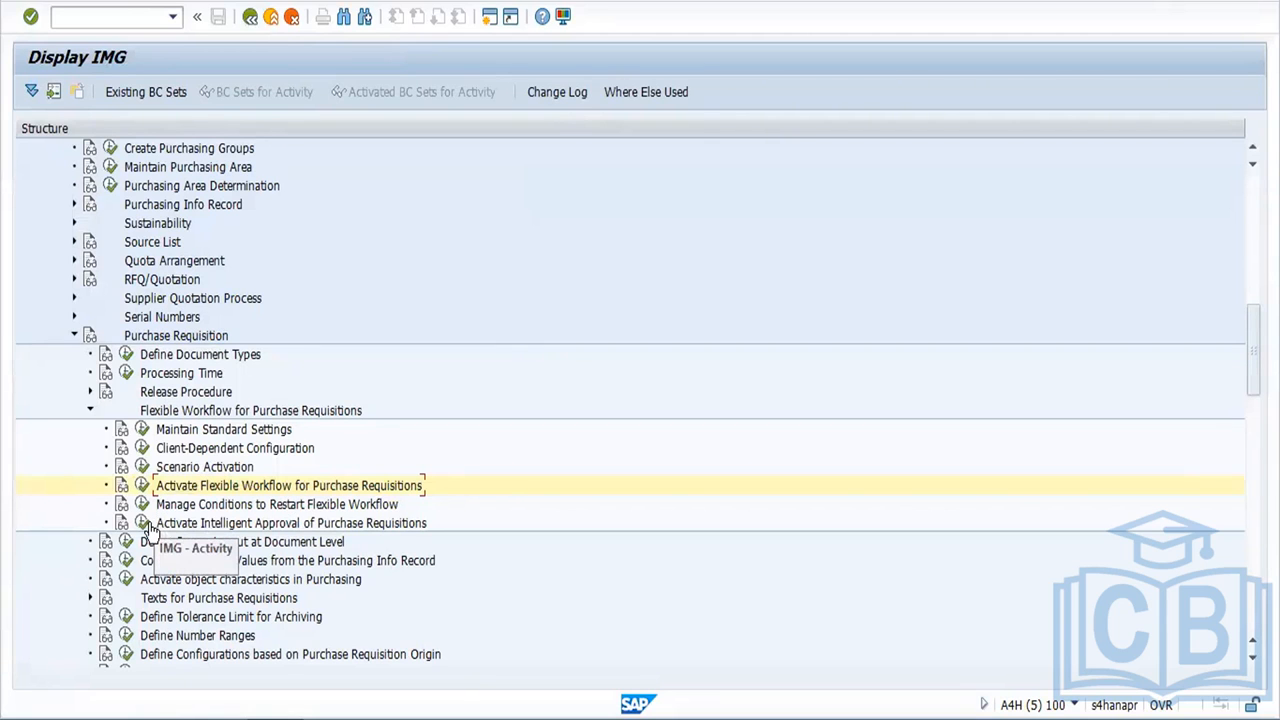
Step: Examine the entries in Activate Intelligent Approval of Purchase Requisitions and return to the implementation guide
{"action": "left_click", "coordinate": [149, 523]}
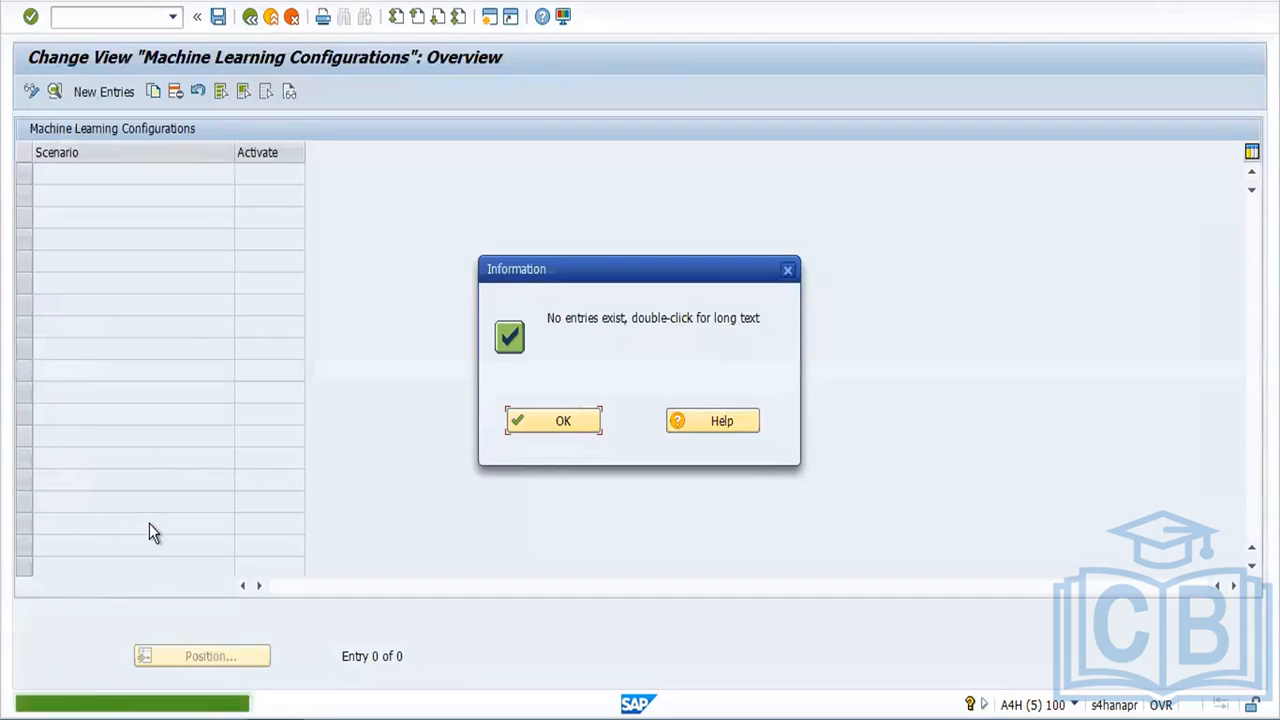
{"action": "left_click", "coordinate": [567, 419]}
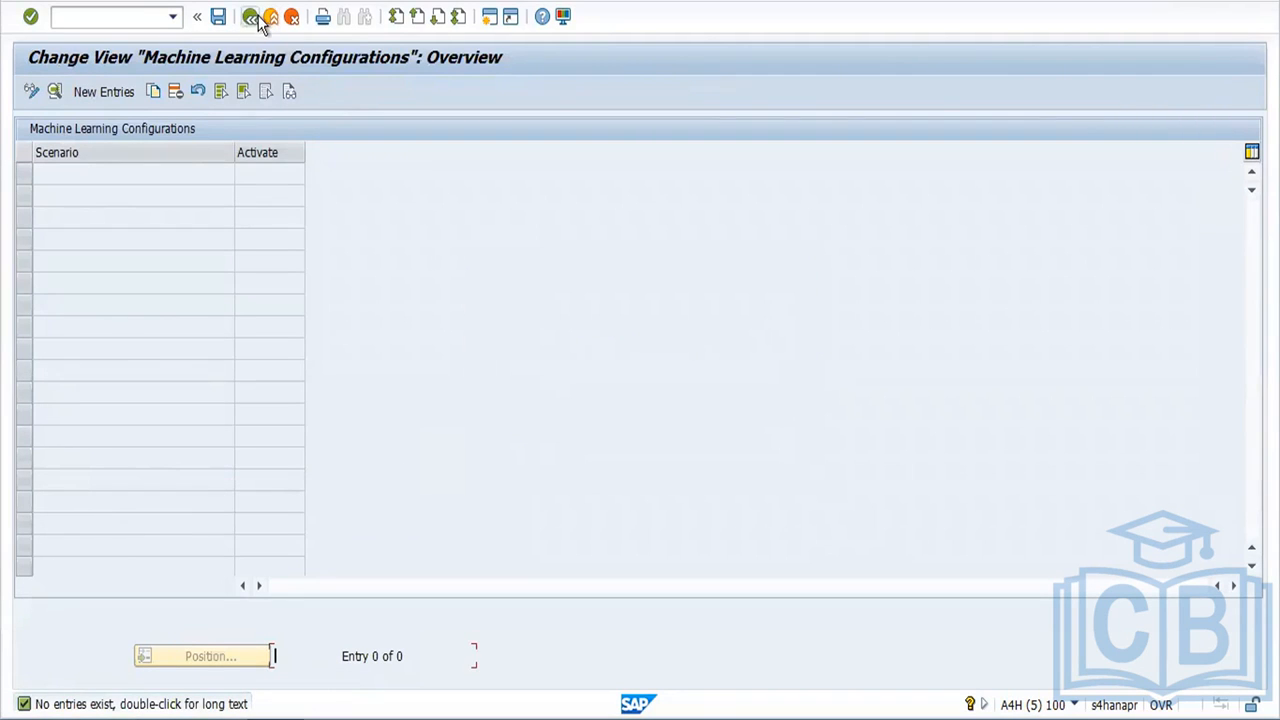
{"action": "left_click", "coordinate": [251, 17]}
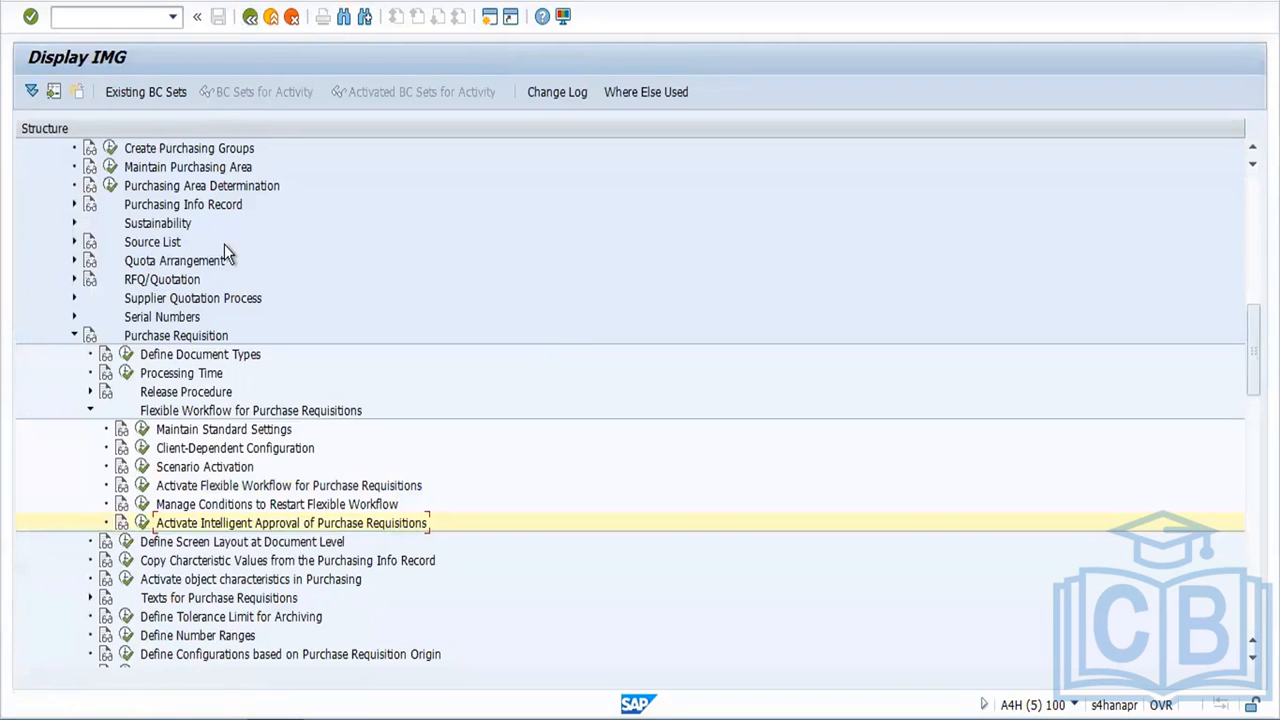
Step: Examine the workflow customizing under Maintain Standard Settings, and leave the implementation guide
{"action": "left_click", "coordinate": [143, 434]}
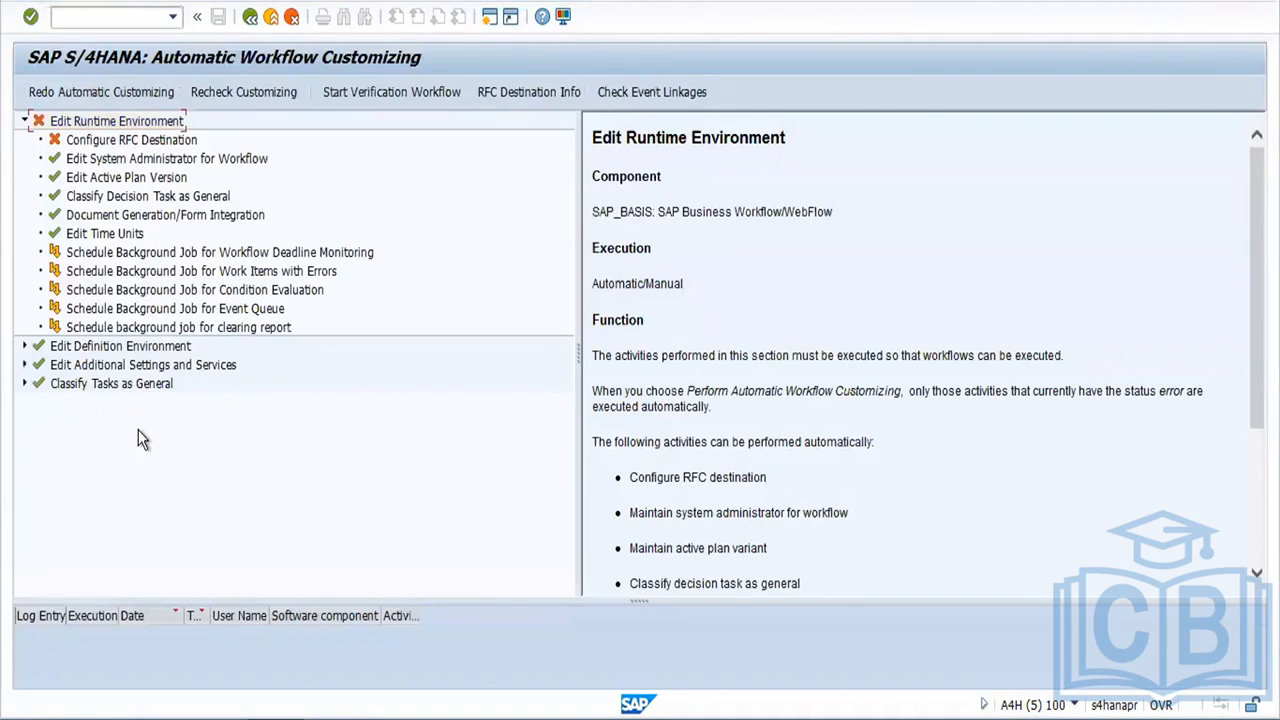
{"action": "left_click", "coordinate": [250, 17]}
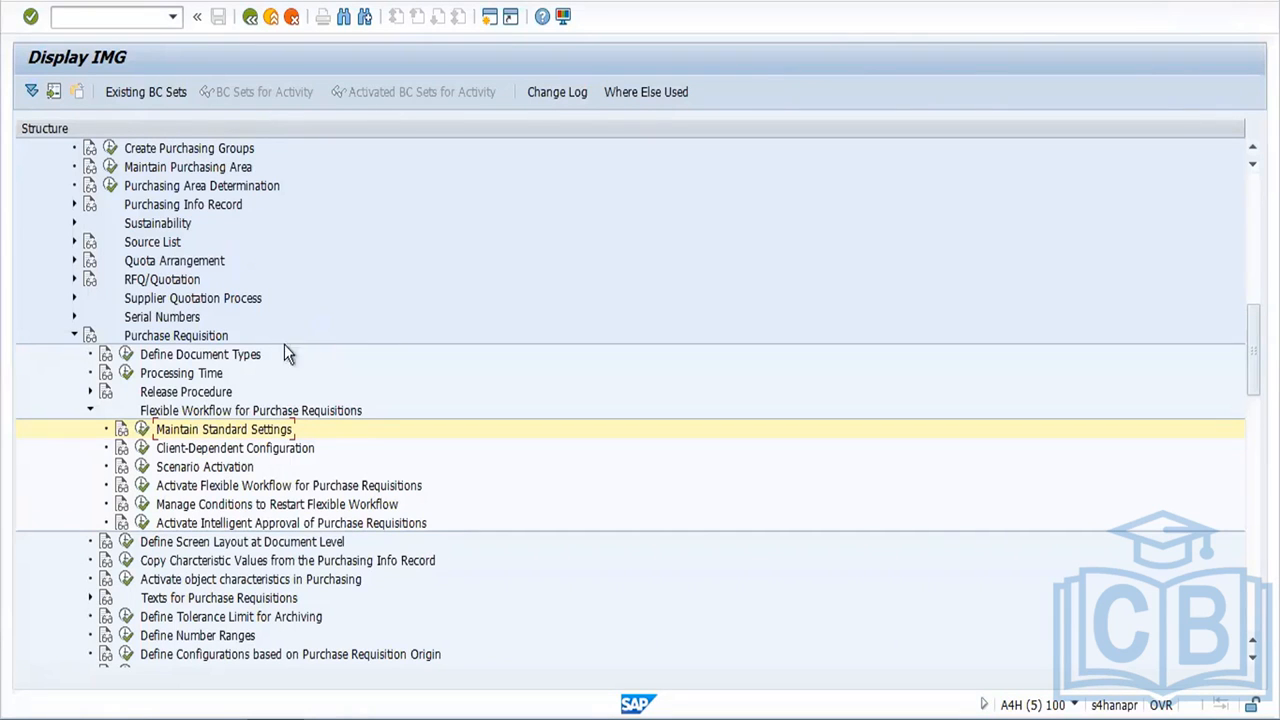
{"action": "left_click", "coordinate": [251, 18]}
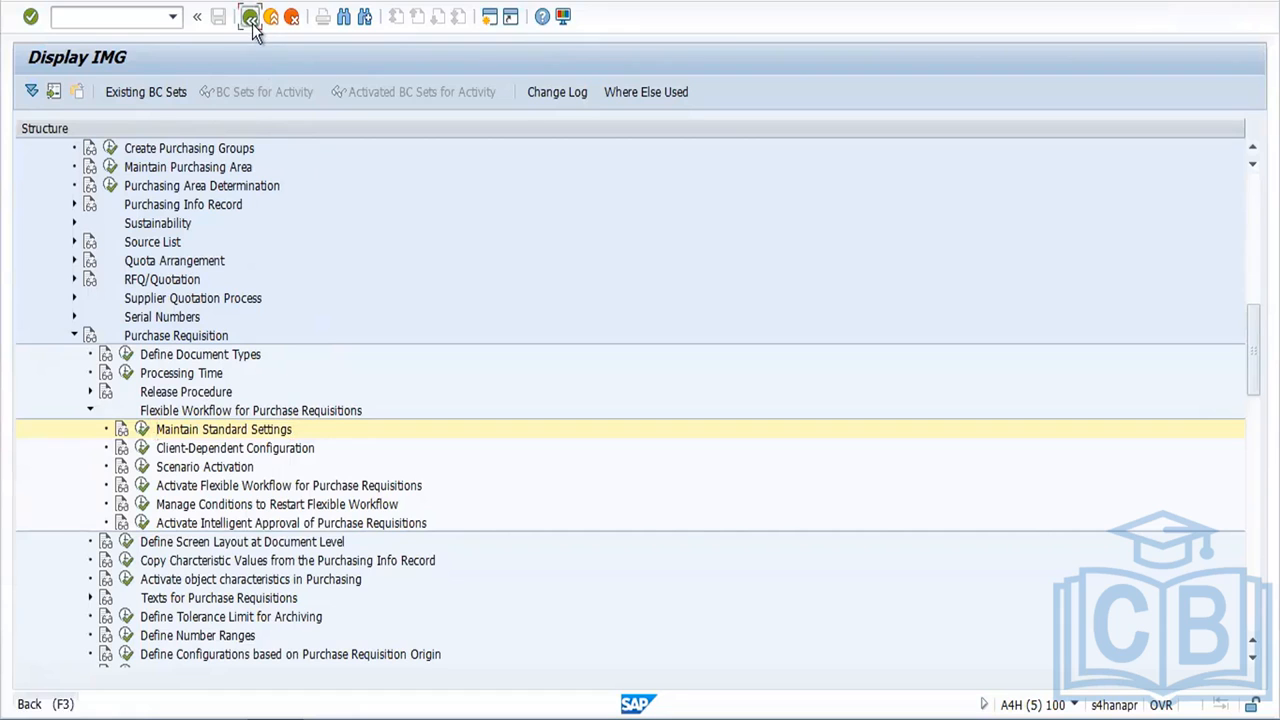
{"action": "left_click", "coordinate": [251, 18]}
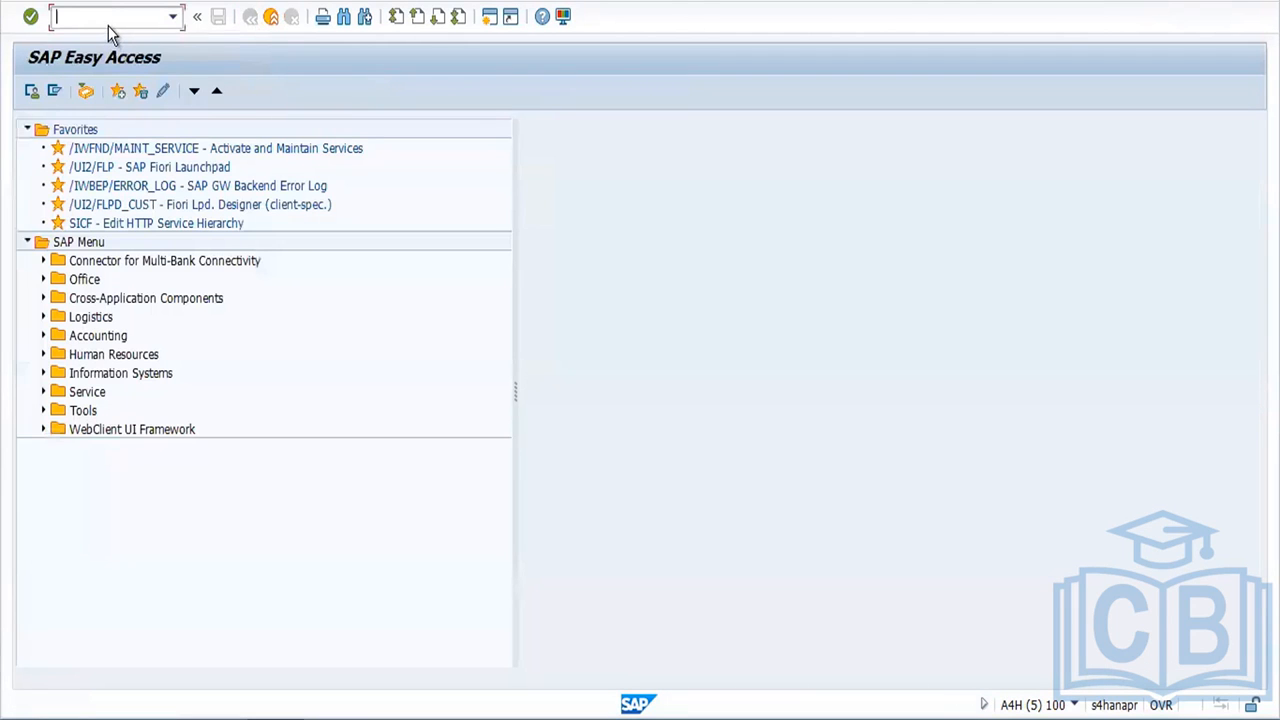
{"action": "type", "text": "me51n"}
{"action": "key", "text": "Return"}
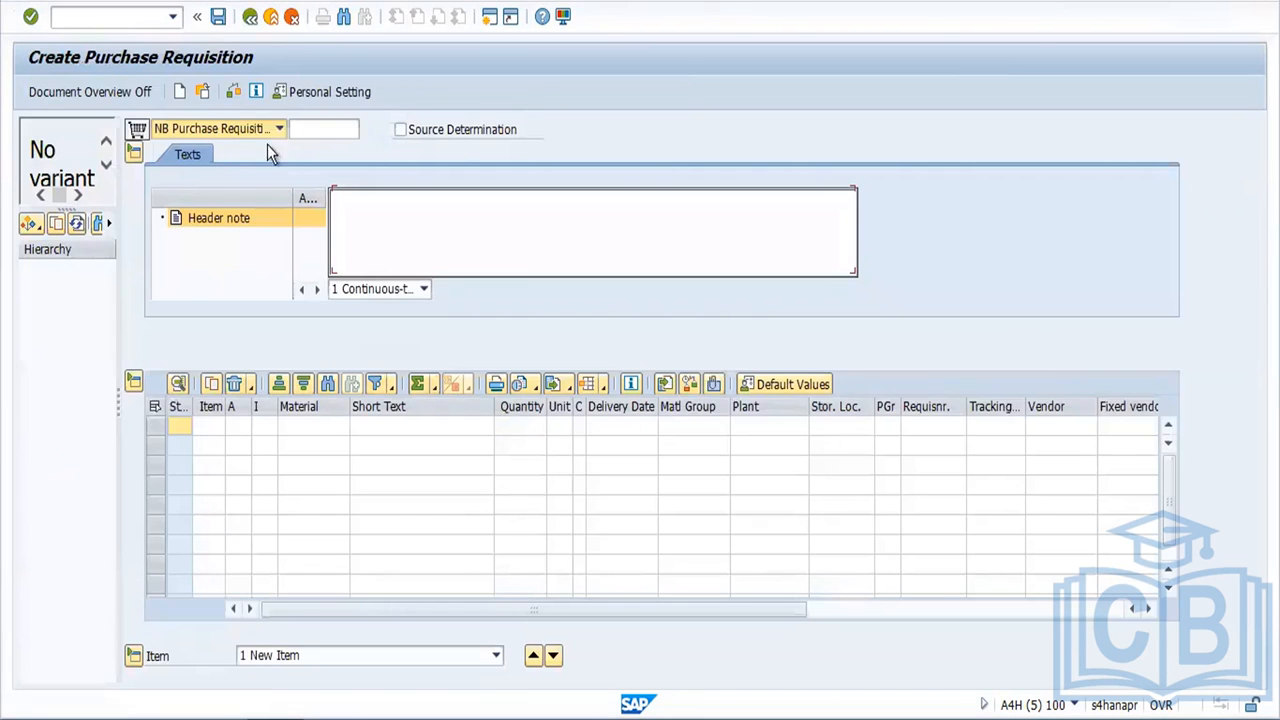
{"action": "left_click", "coordinate": [295, 425]}
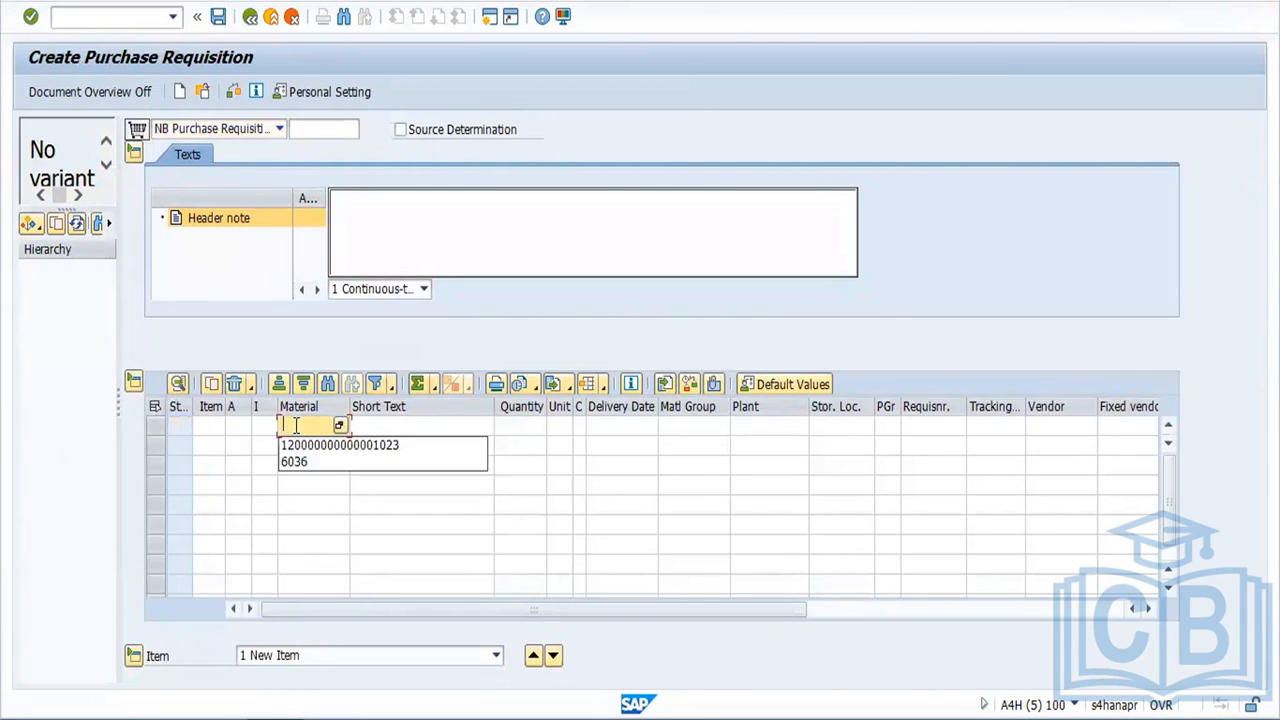
{"action": "left_click", "coordinate": [299, 446]}
{"action": "key", "text": "Return"}
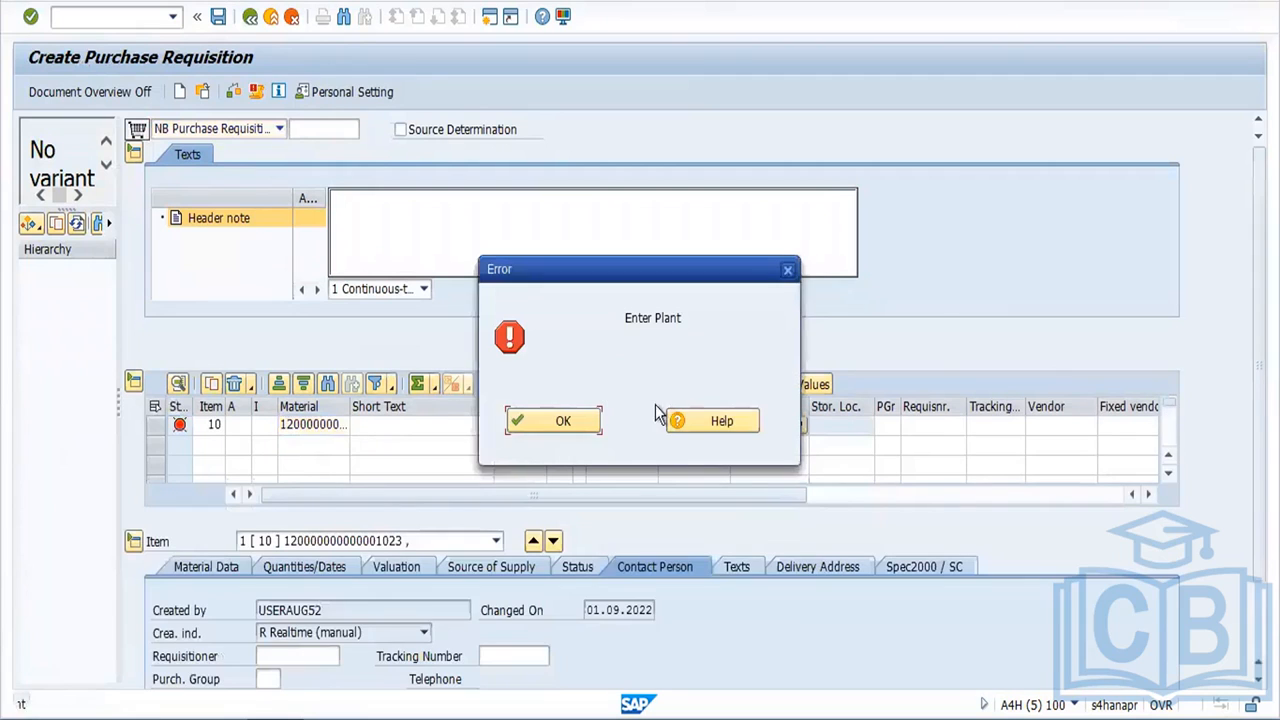
{"action": "left_click", "coordinate": [578, 425]}
{"action": "type", "text": "ford"}
{"action": "key", "text": "Return"}
{"action": "left_click", "coordinate": [562, 420]}
{"action": "type", "text": "1"}
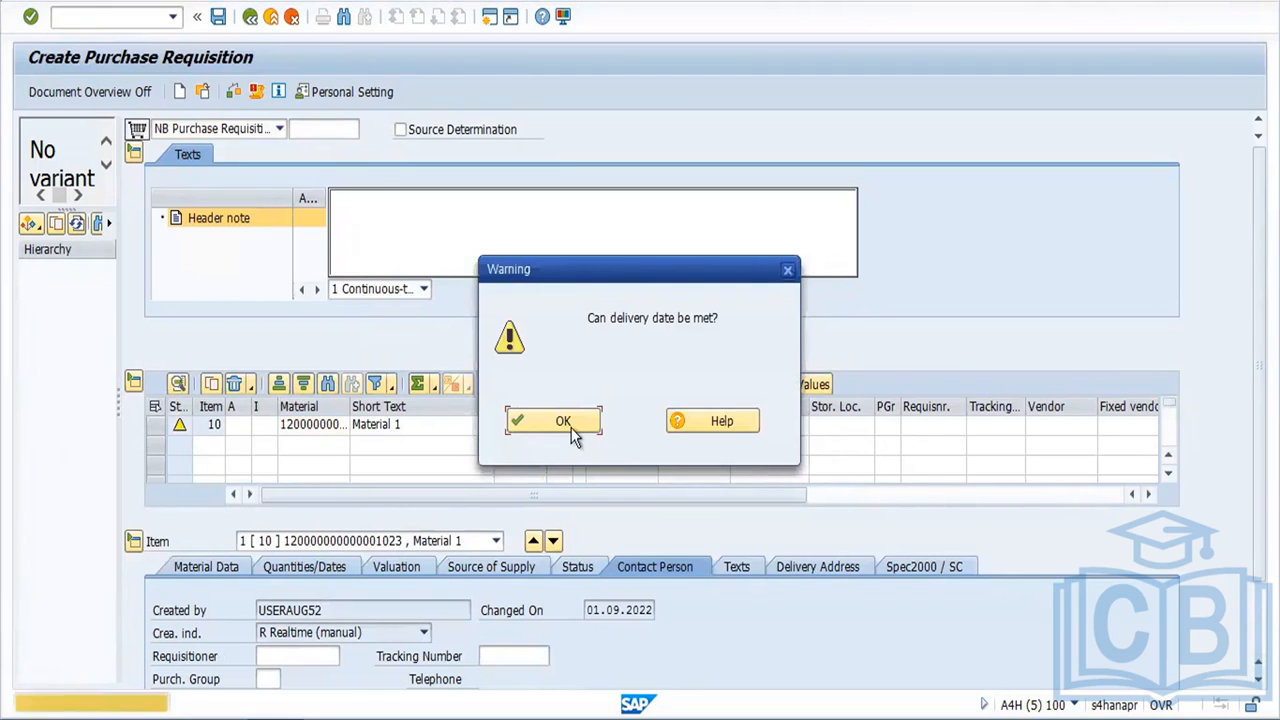
{"action": "left_click", "coordinate": [575, 432]}
Step: Assign storage location SS03 to the requisition item, then check and save the purchase requisition
{"action": "left_click", "coordinate": [818, 429]}
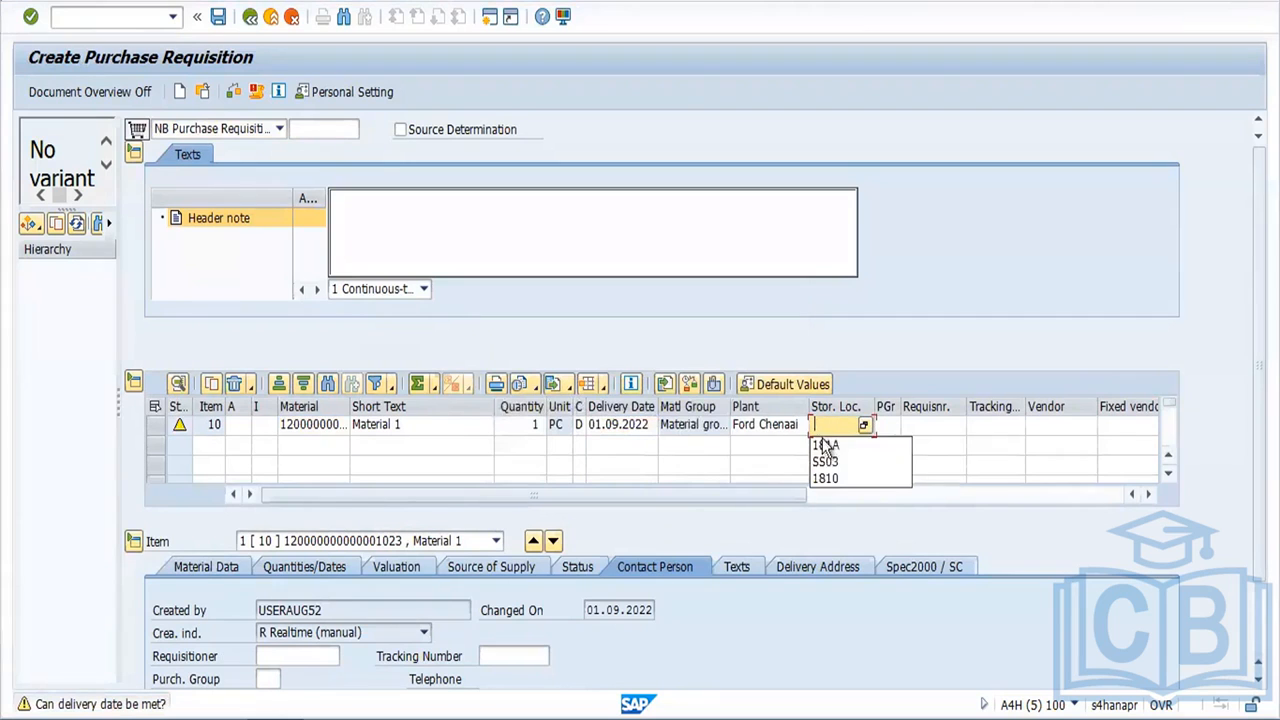
{"action": "left_click", "coordinate": [825, 461]}
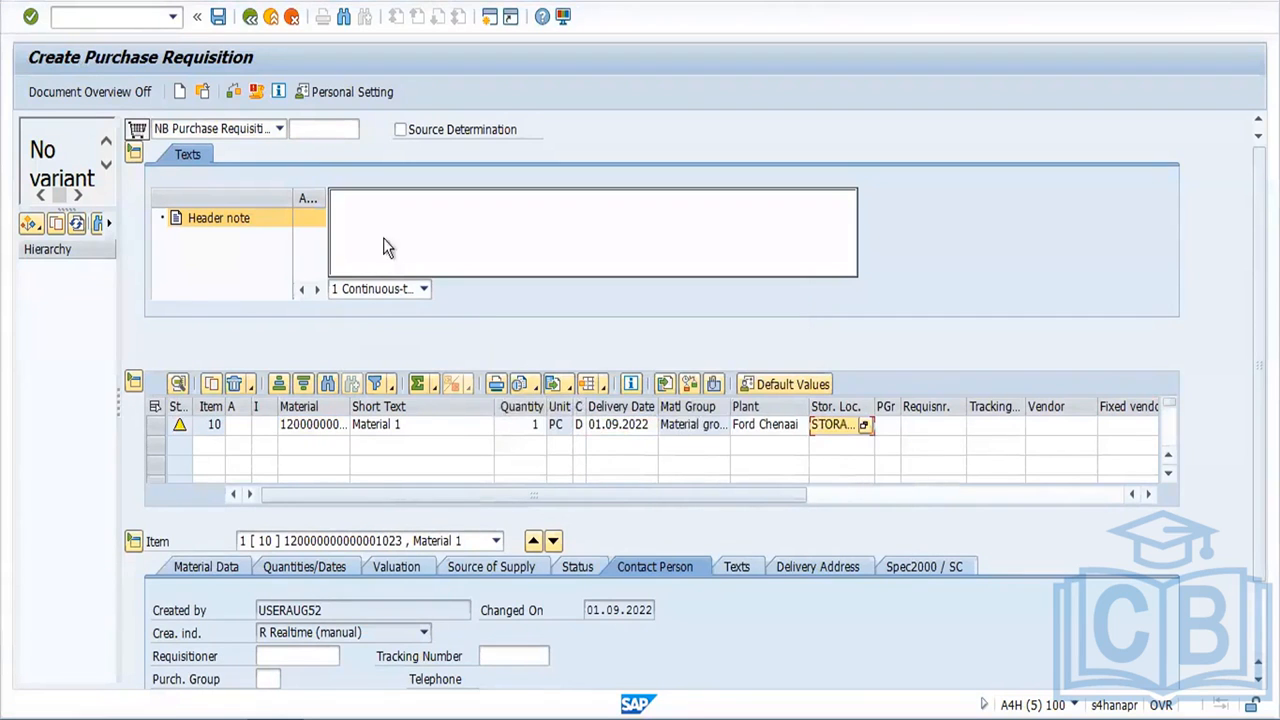
{"action": "left_click", "coordinate": [233, 92]}
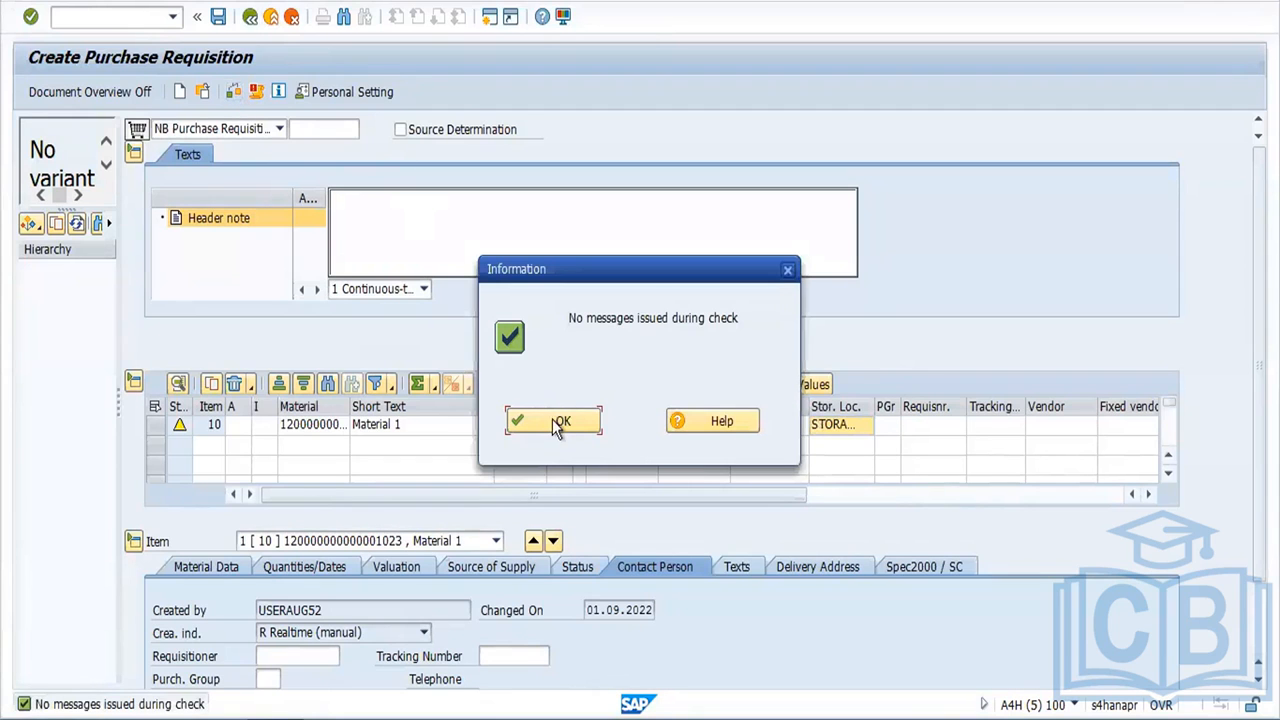
{"action": "left_click", "coordinate": [552, 421]}
{"action": "left_click", "coordinate": [218, 17]}
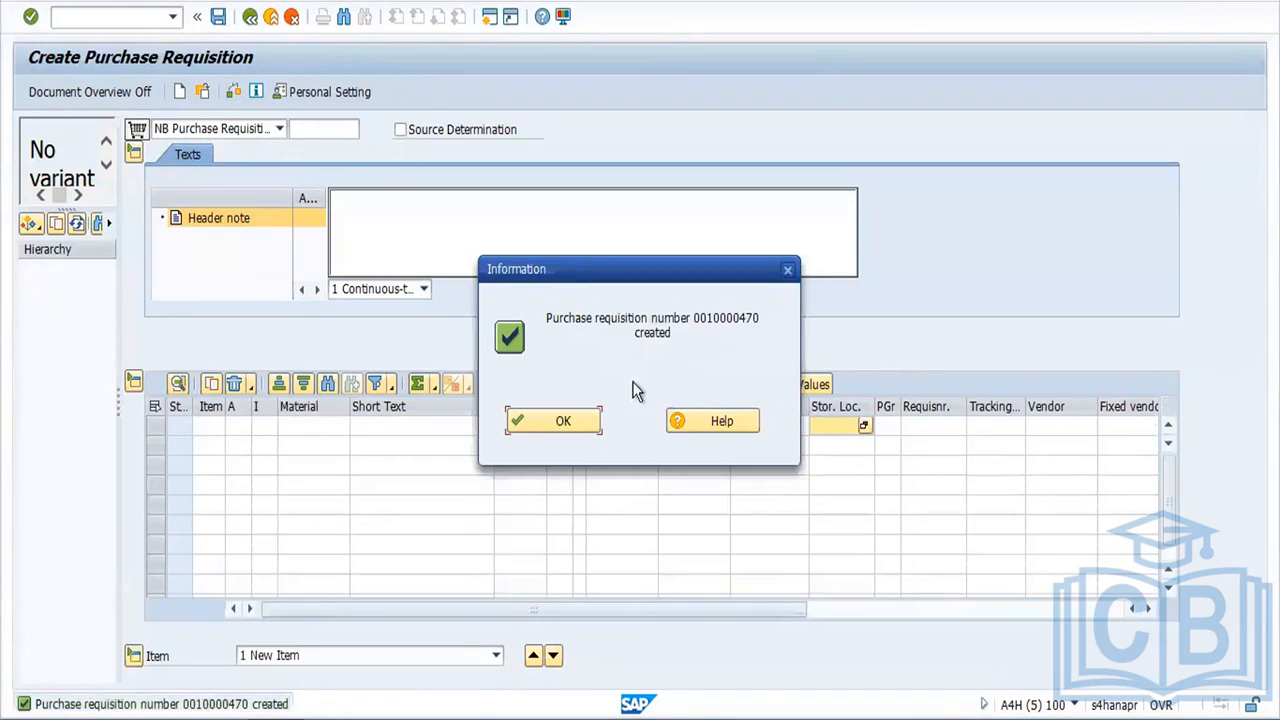
{"action": "left_click", "coordinate": [565, 423]}
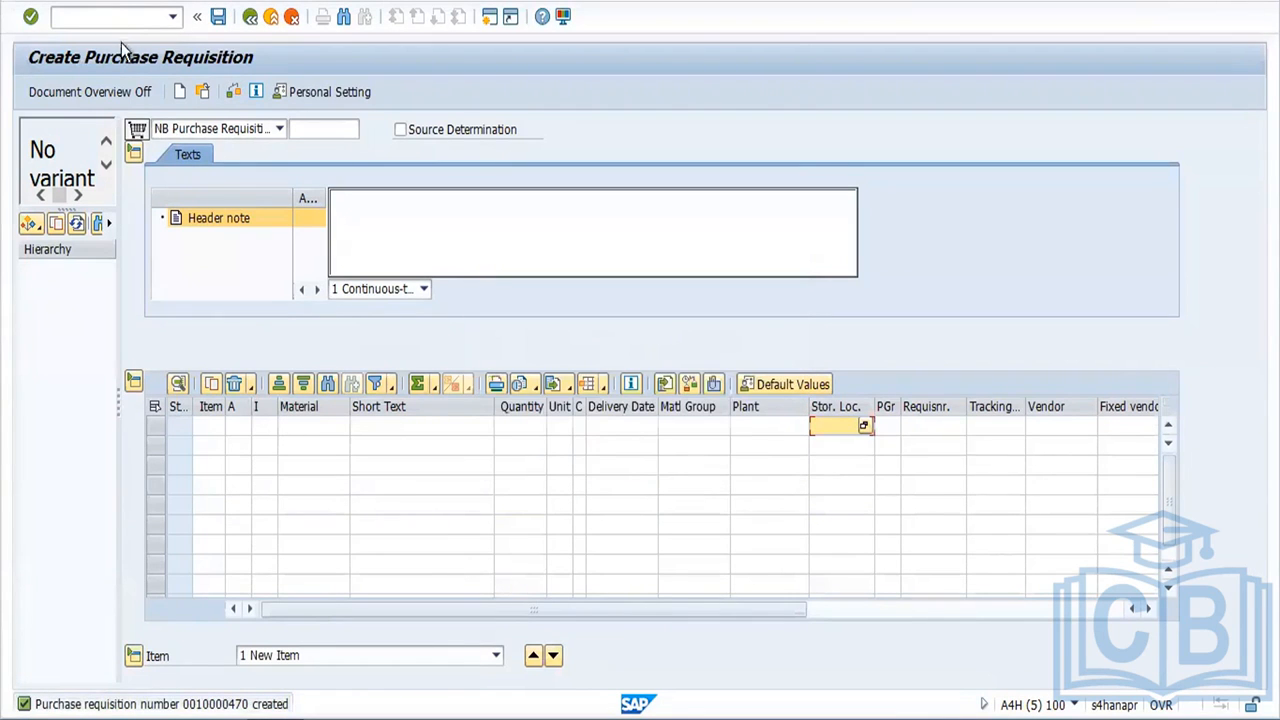
Step: Open the Create RFQ transaction ME41, set the quotation deadline to 09.09.2022 and clear the purchasing group
{"action": "type", "text": "/nme41n"}
{"action": "key", "text": "Return"}
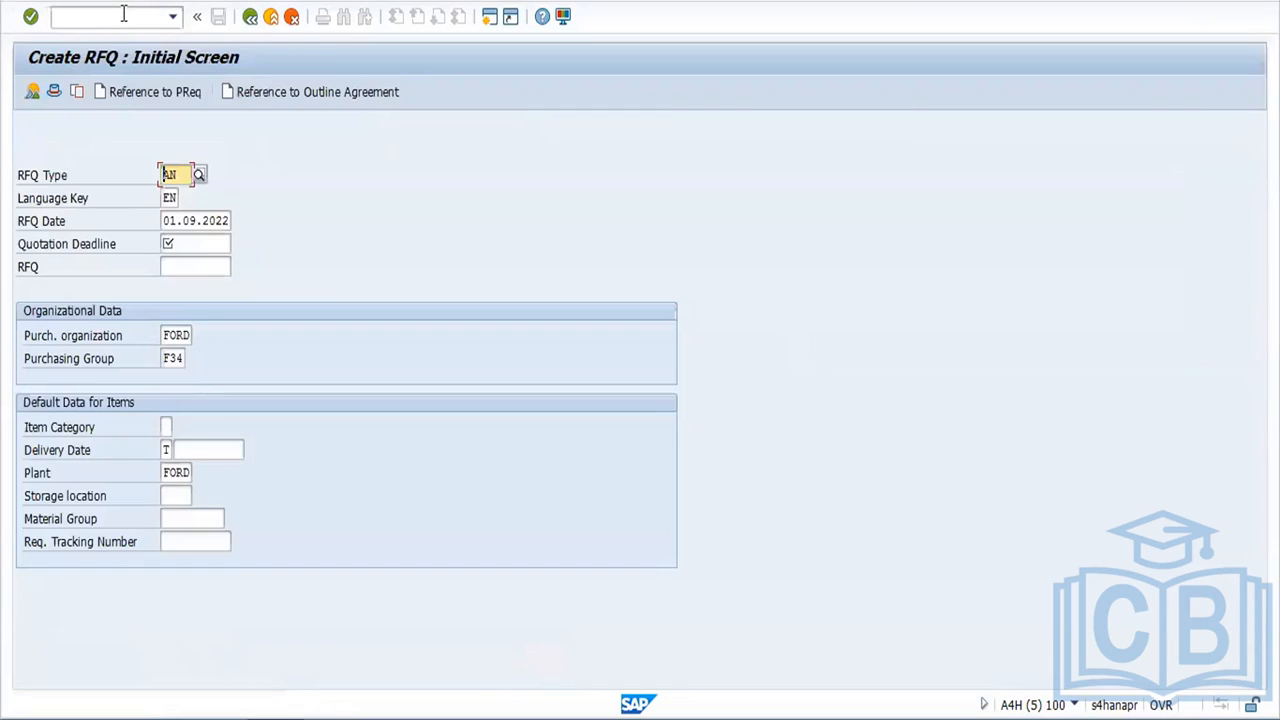
{"action": "left_click", "coordinate": [185, 247]}
{"action": "left_click", "coordinate": [189, 269]}
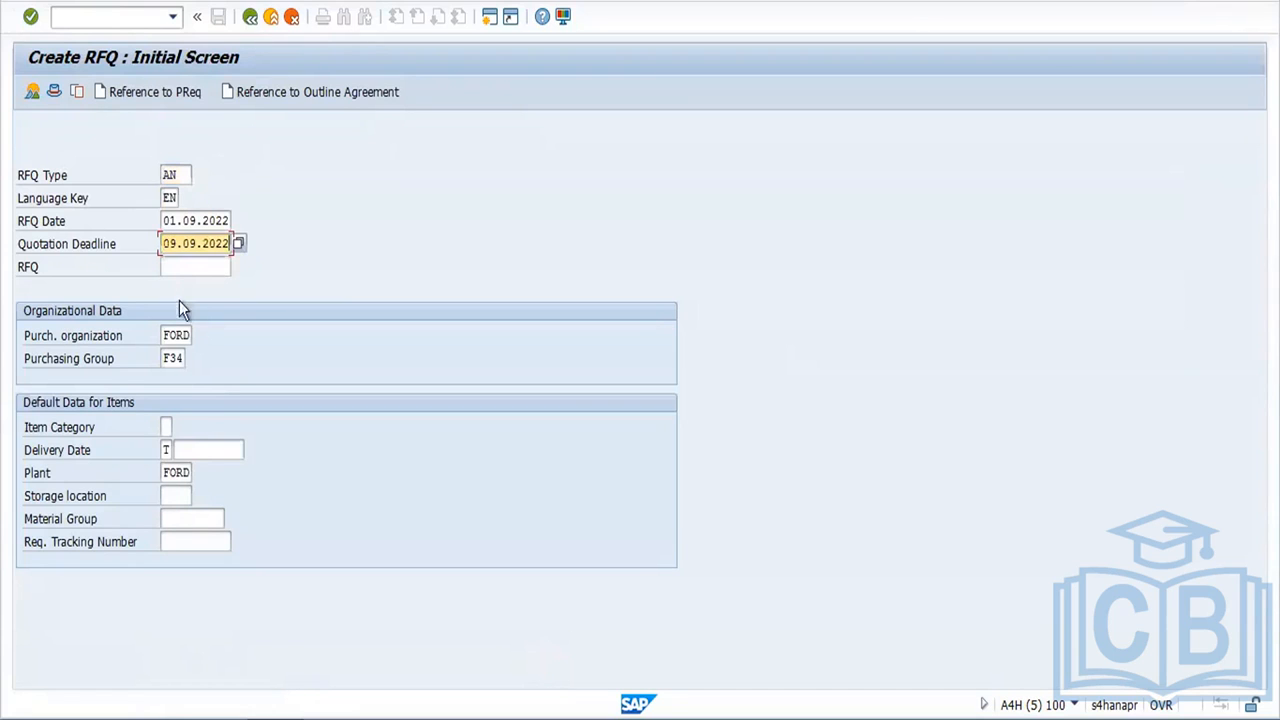
{"action": "double_click", "coordinate": [166, 359]}
{"action": "key", "text": "Delete"}
Step: Create the RFQ with reference to purchase requisition 10000470
{"action": "left_click", "coordinate": [137, 97]}
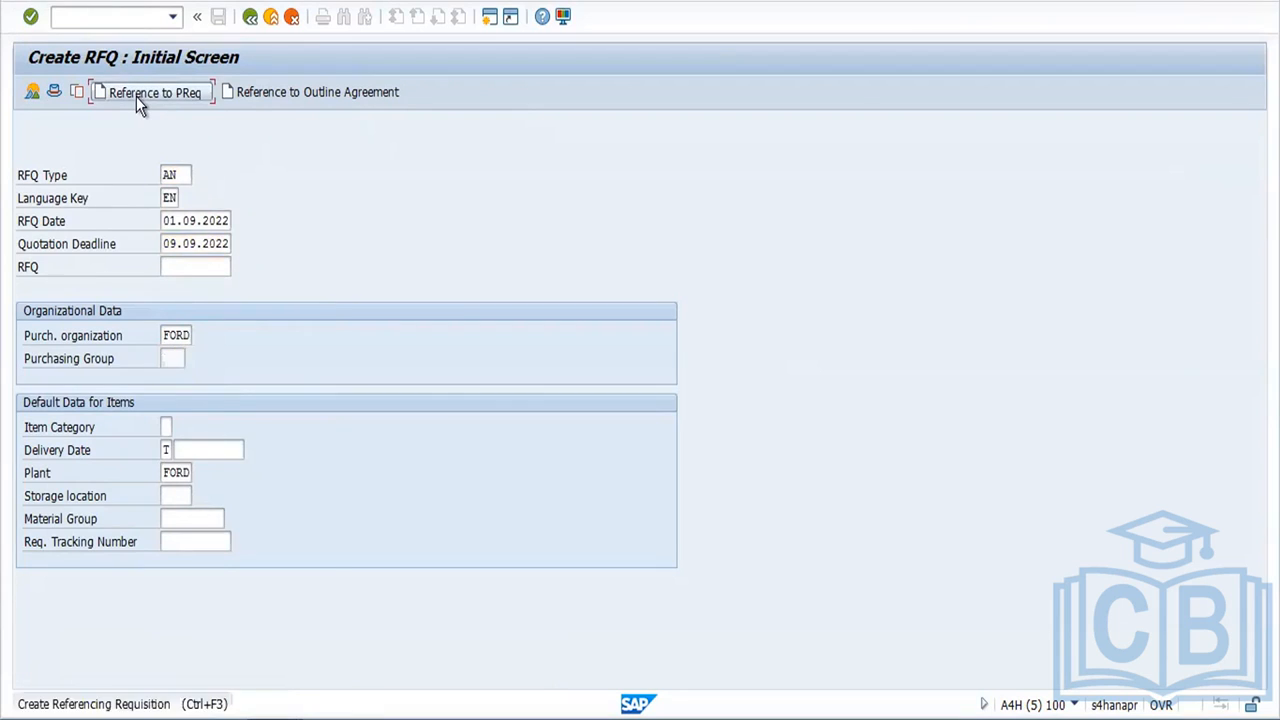
{"action": "left_click", "coordinate": [245, 225]}
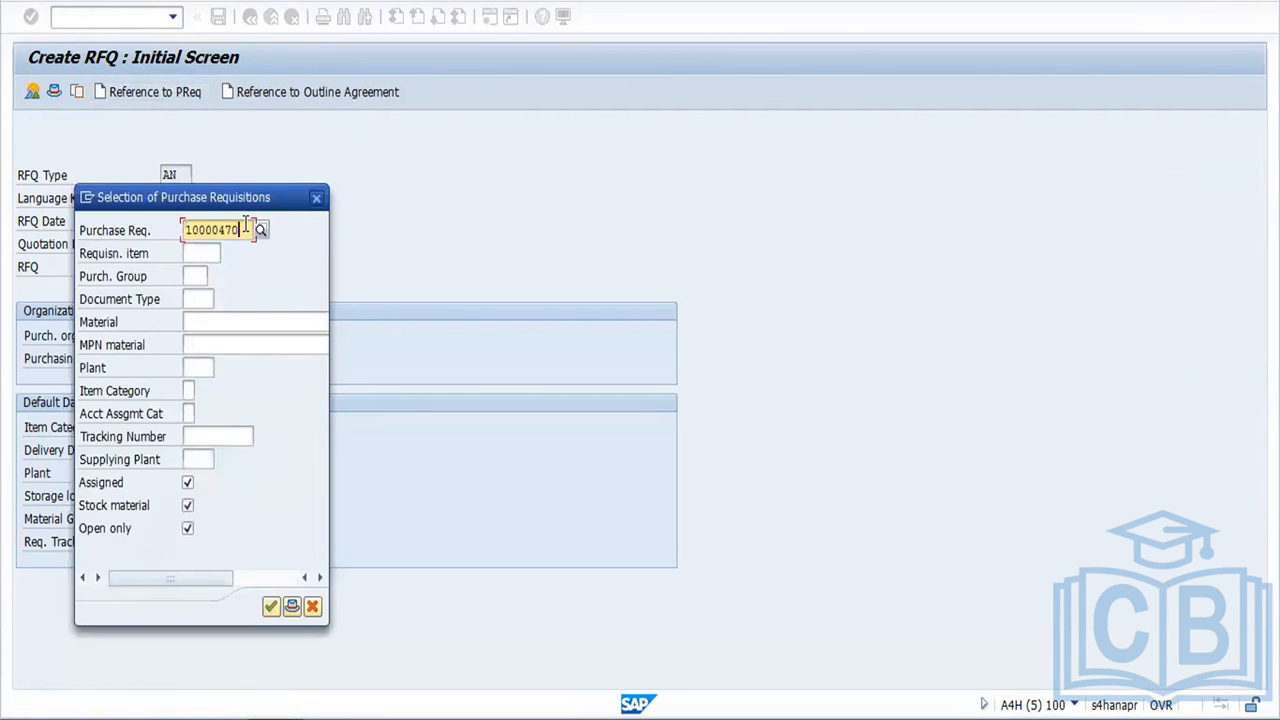
{"action": "key", "text": "BackSpace"}
{"action": "type", "text": "1"}
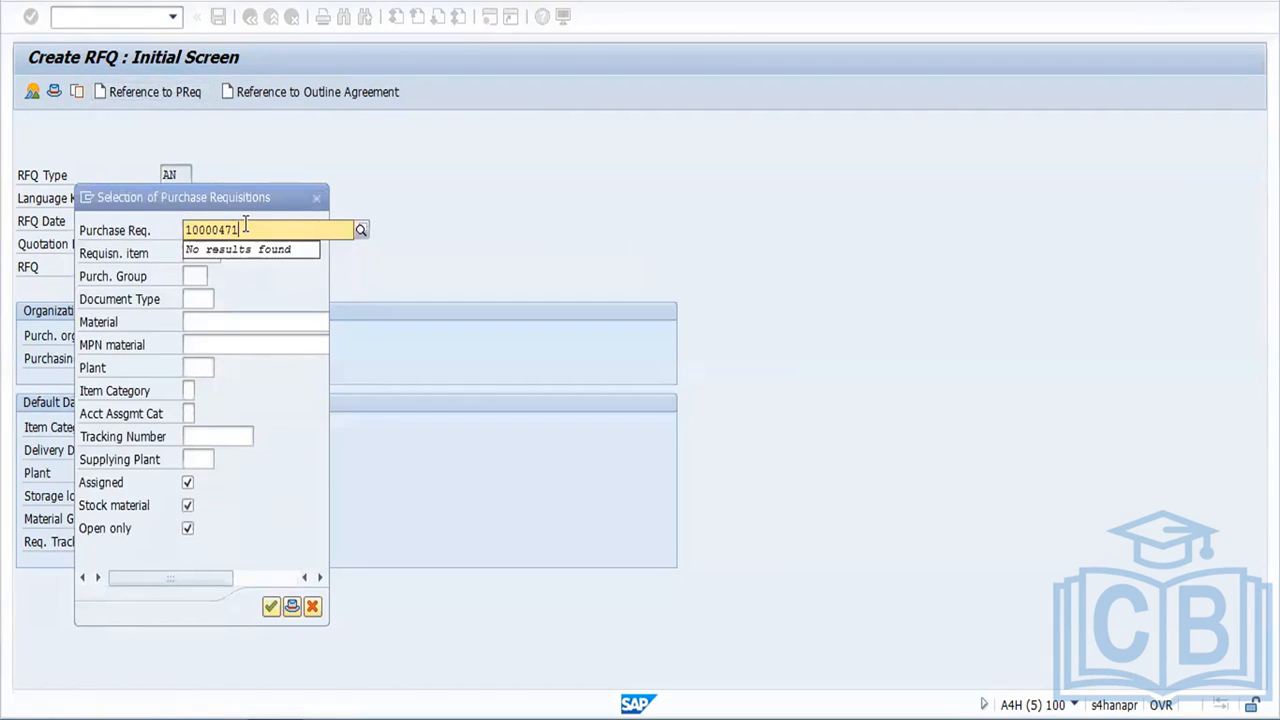
{"action": "key", "text": "BackSpace"}
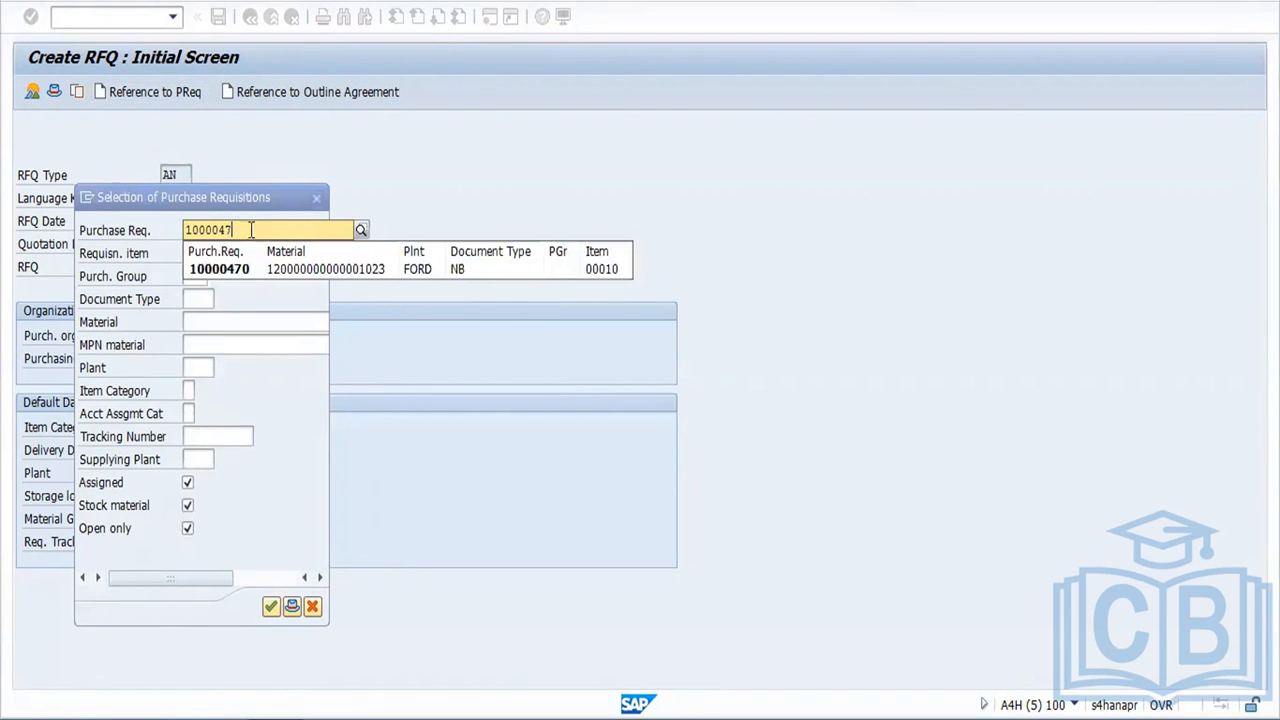
{"action": "left_click", "coordinate": [280, 265]}
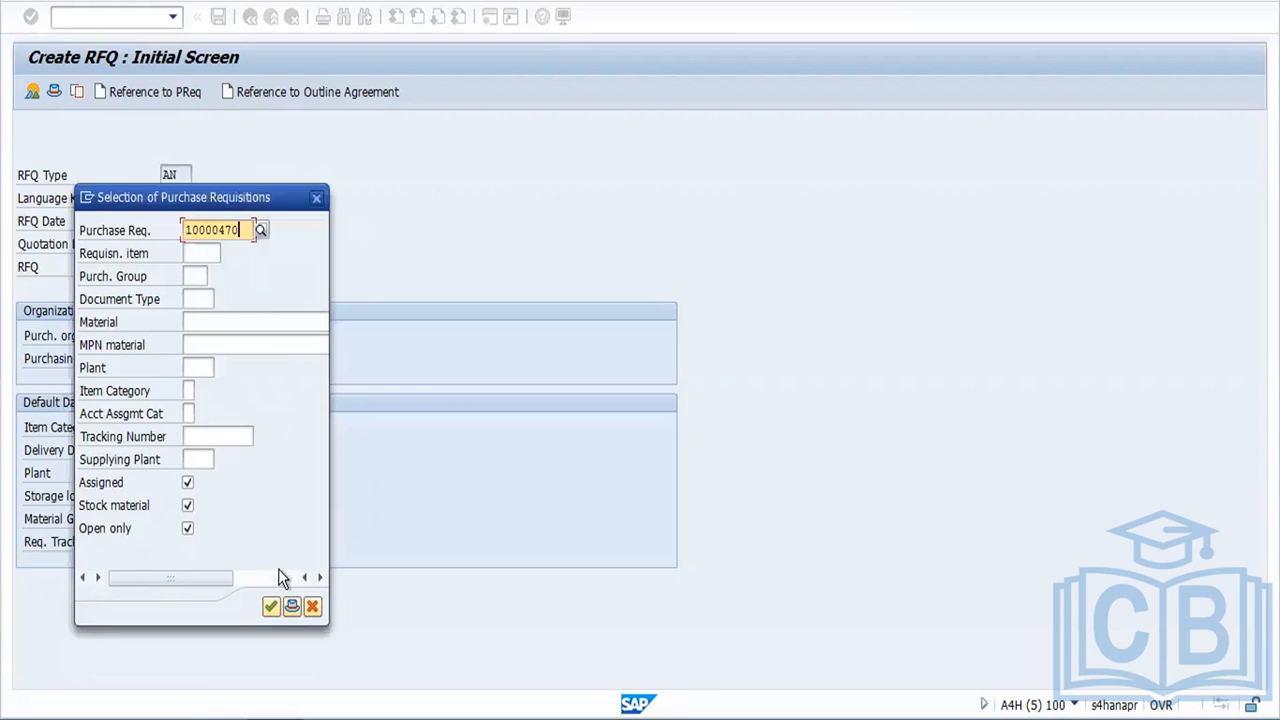
{"action": "left_click", "coordinate": [270, 606]}
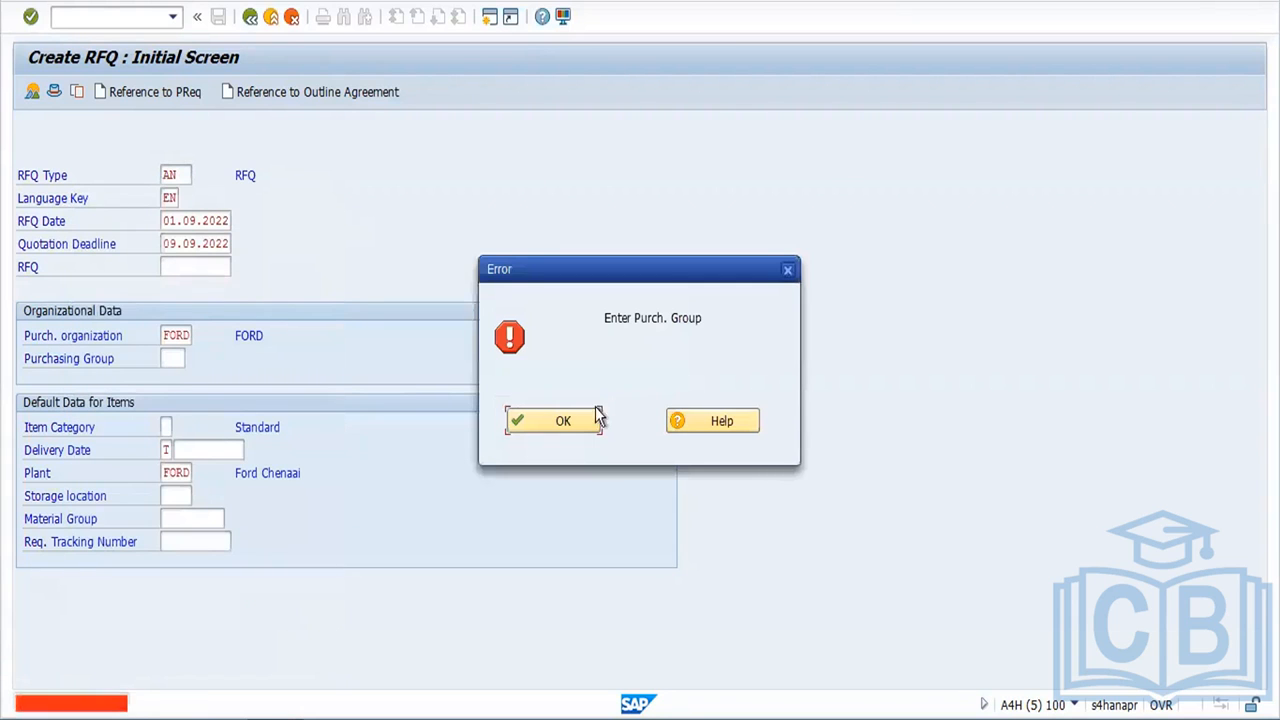
Step: Set the RFQ's purchasing group to F34 and continue to the requisition selection list
{"action": "left_click", "coordinate": [572, 421]}
{"action": "left_click", "coordinate": [170, 358]}
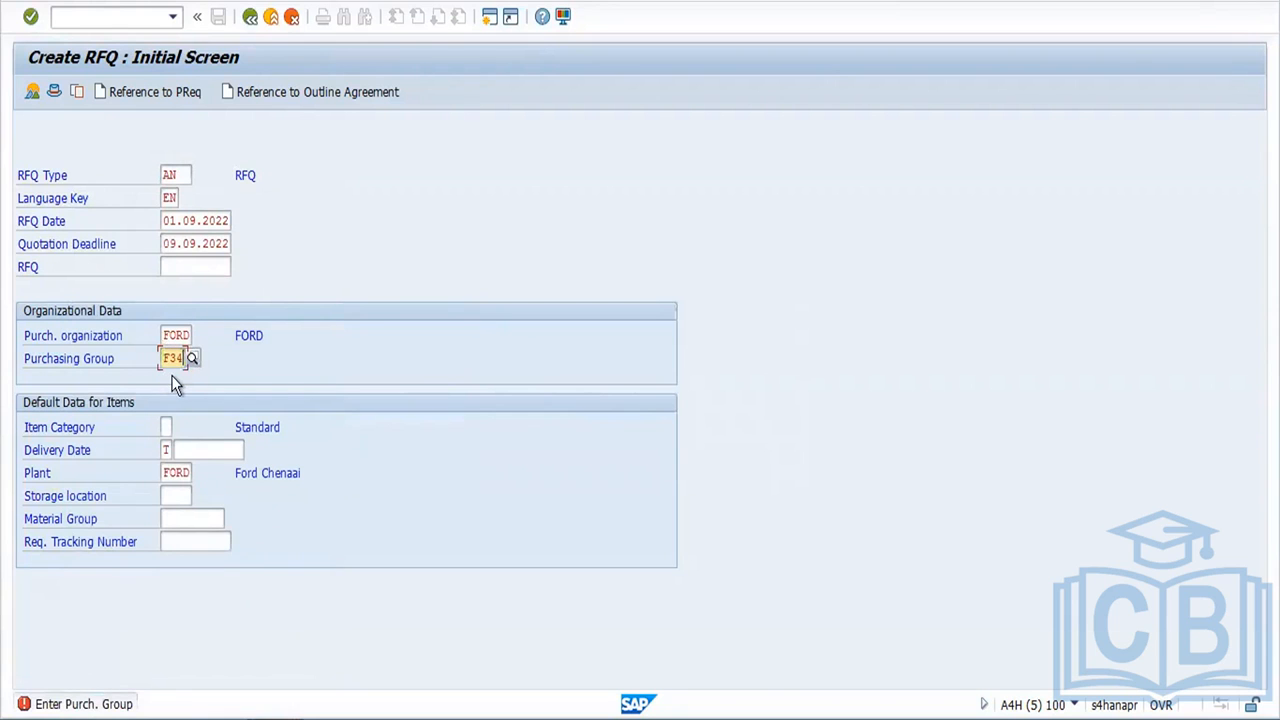
{"action": "key", "text": "Return"}
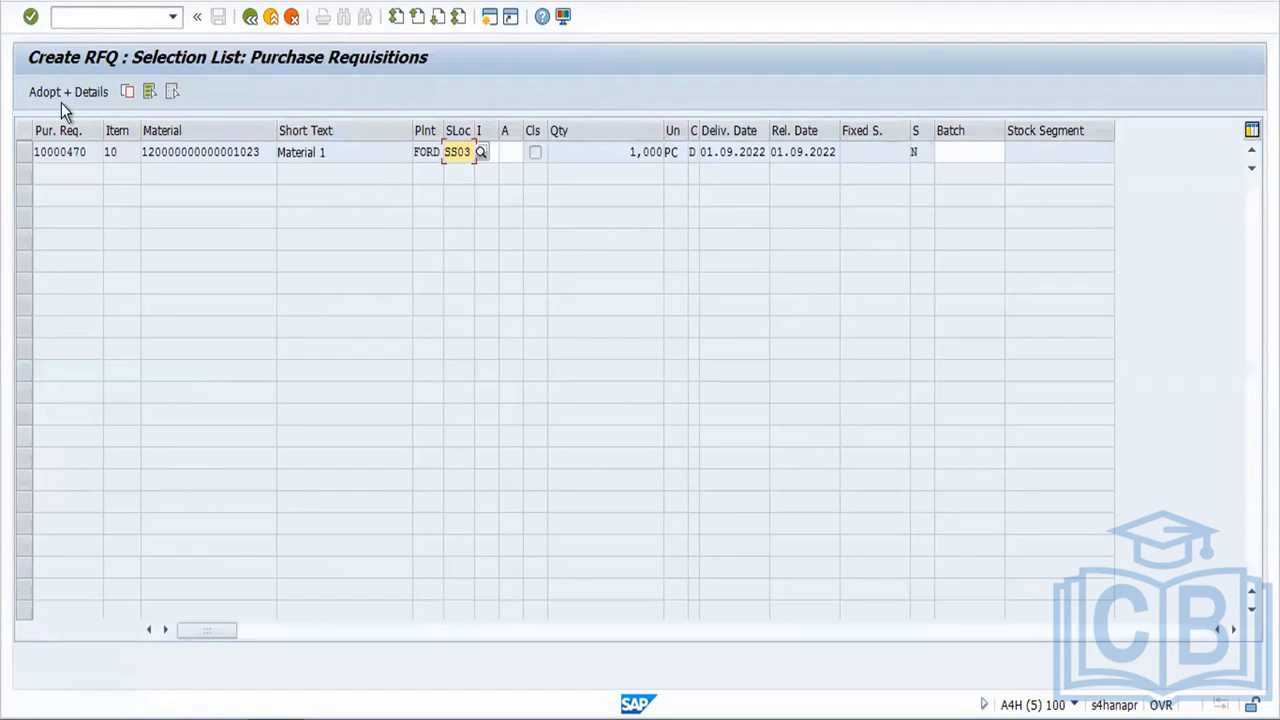
Step: Adopt item 10 of the referenced requisition into the RFQ with details, accepting the procurement warning
{"action": "left_click", "coordinate": [23, 156]}
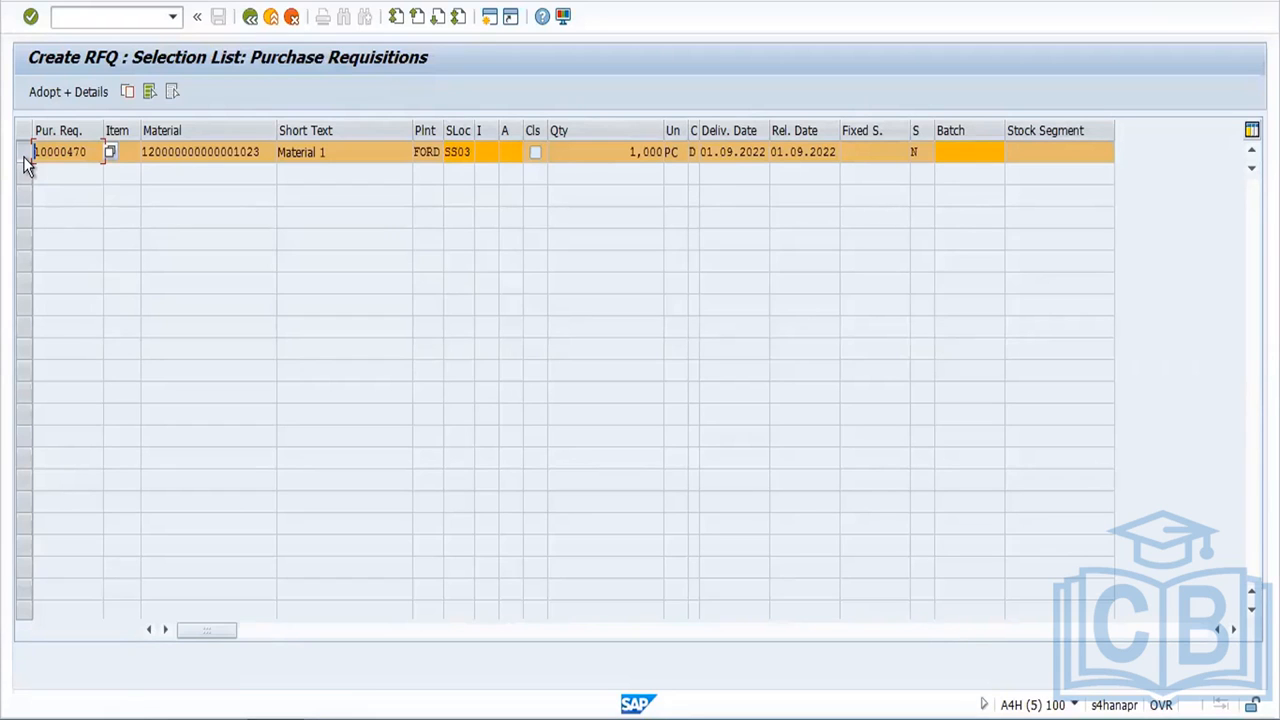
{"action": "left_click", "coordinate": [76, 94]}
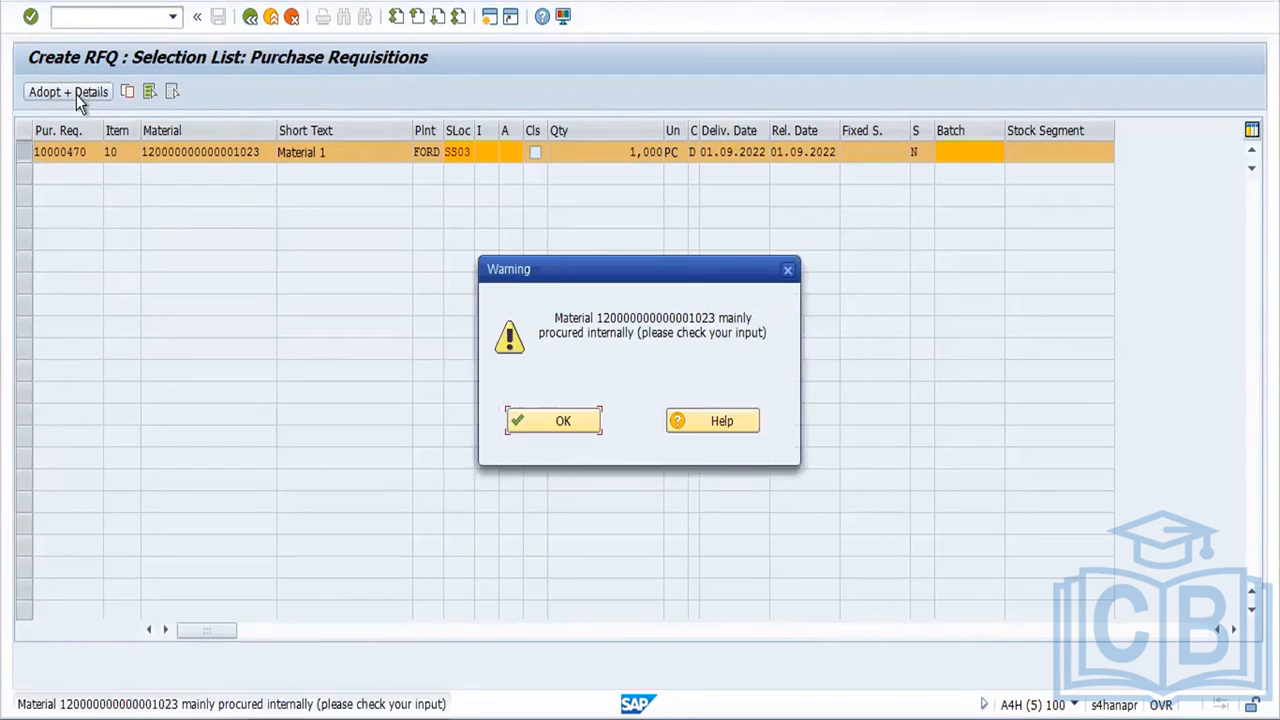
{"action": "left_click", "coordinate": [551, 420]}
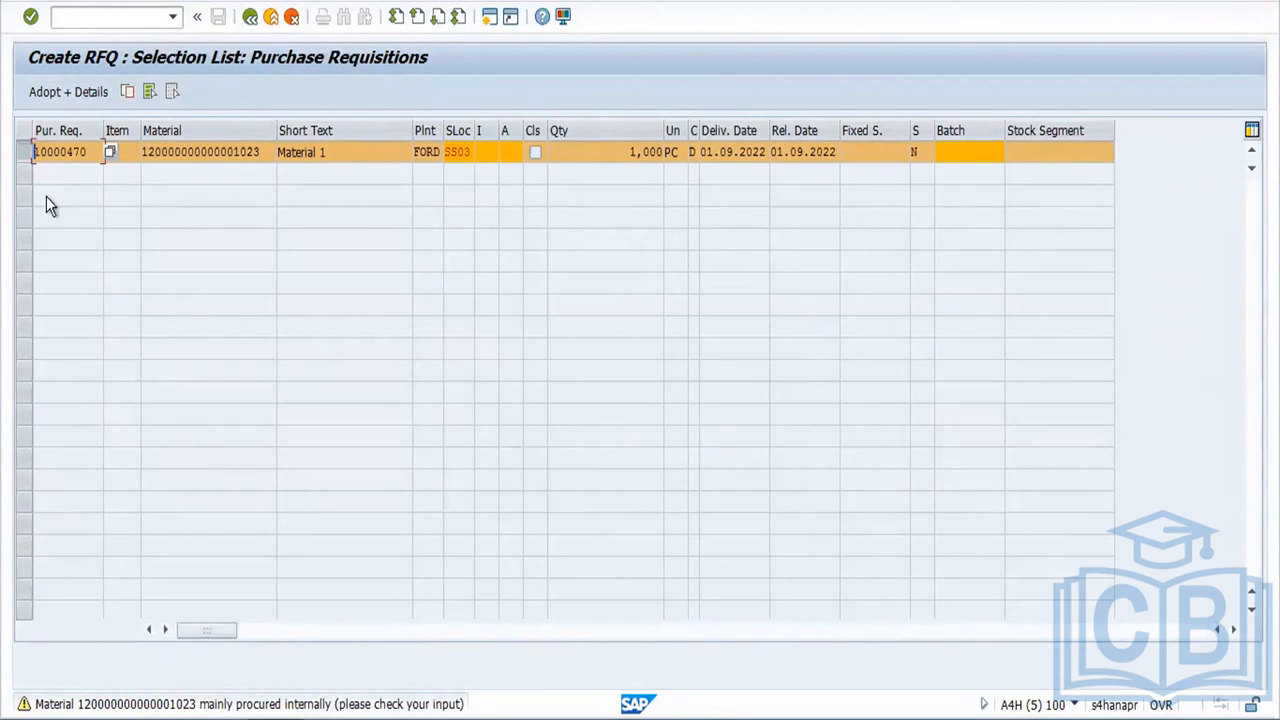
{"action": "left_click", "coordinate": [91, 92]}
{"action": "left_click", "coordinate": [541, 428]}
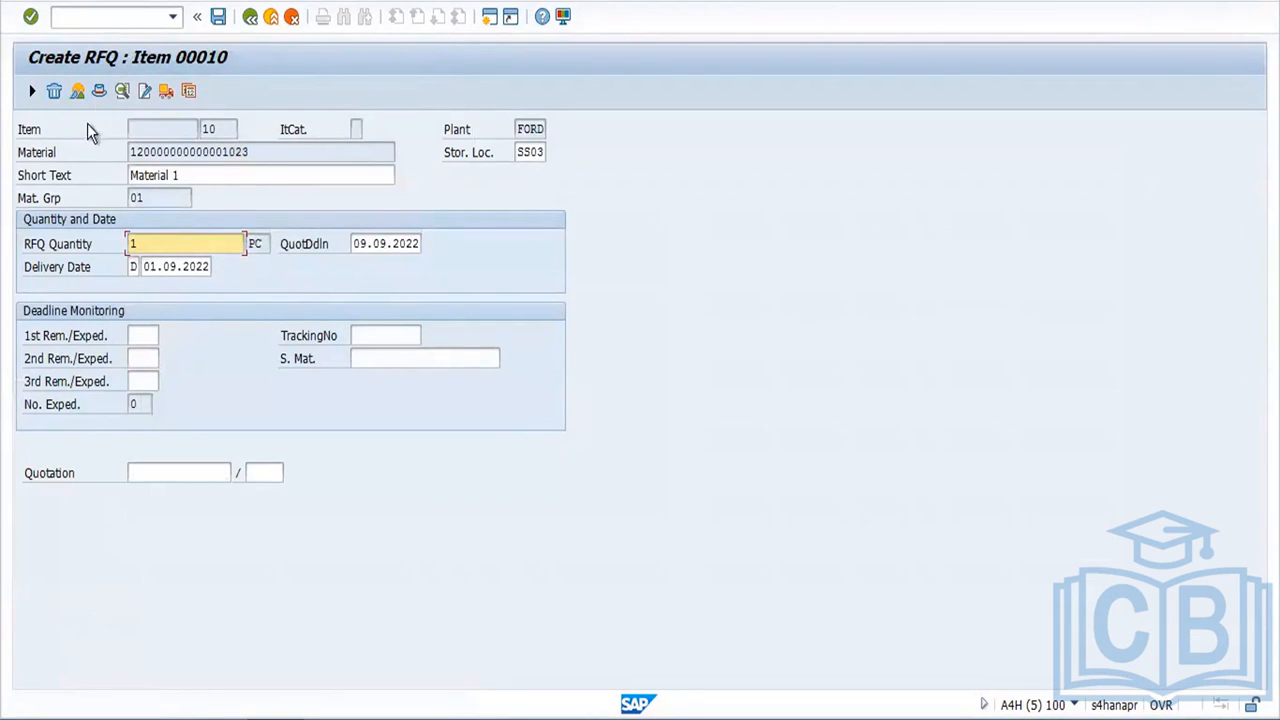
Step: Set the RFQ item's delivery date to 20.09.2022 and proceed to the RFQ header data
{"action": "left_click", "coordinate": [98, 90]}
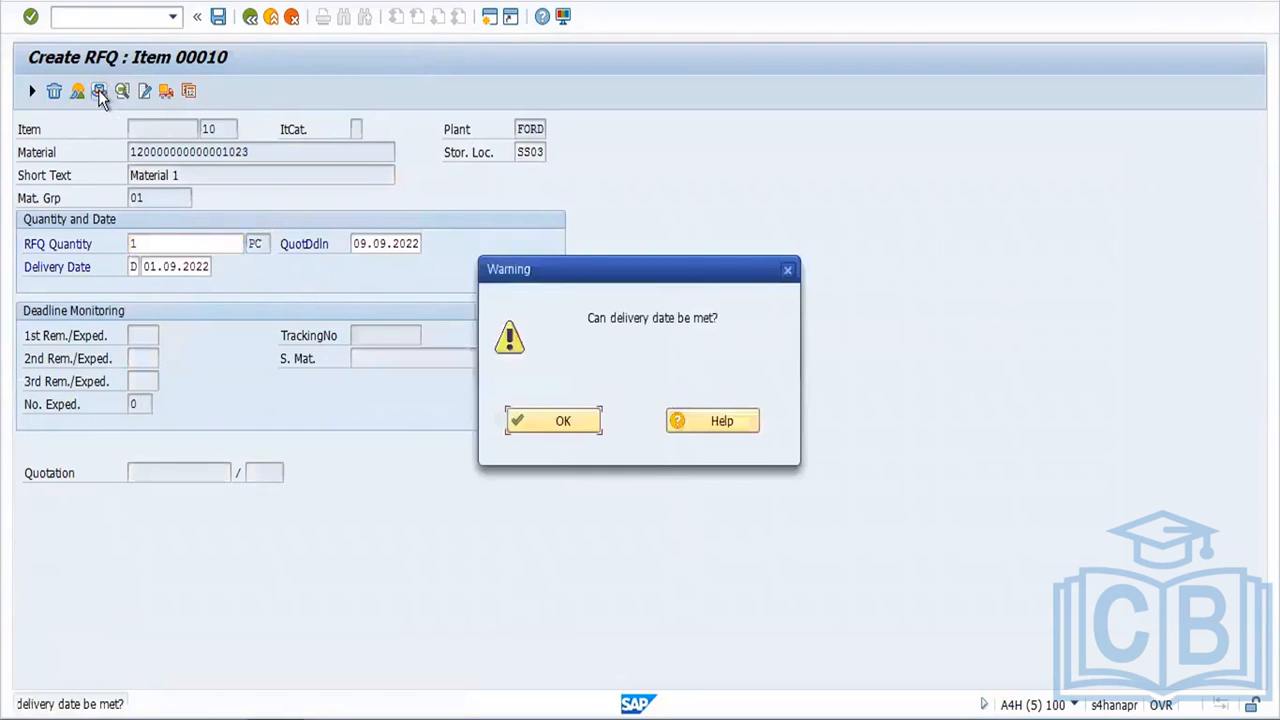
{"action": "left_click", "coordinate": [576, 420]}
{"action": "left_click", "coordinate": [588, 417]}
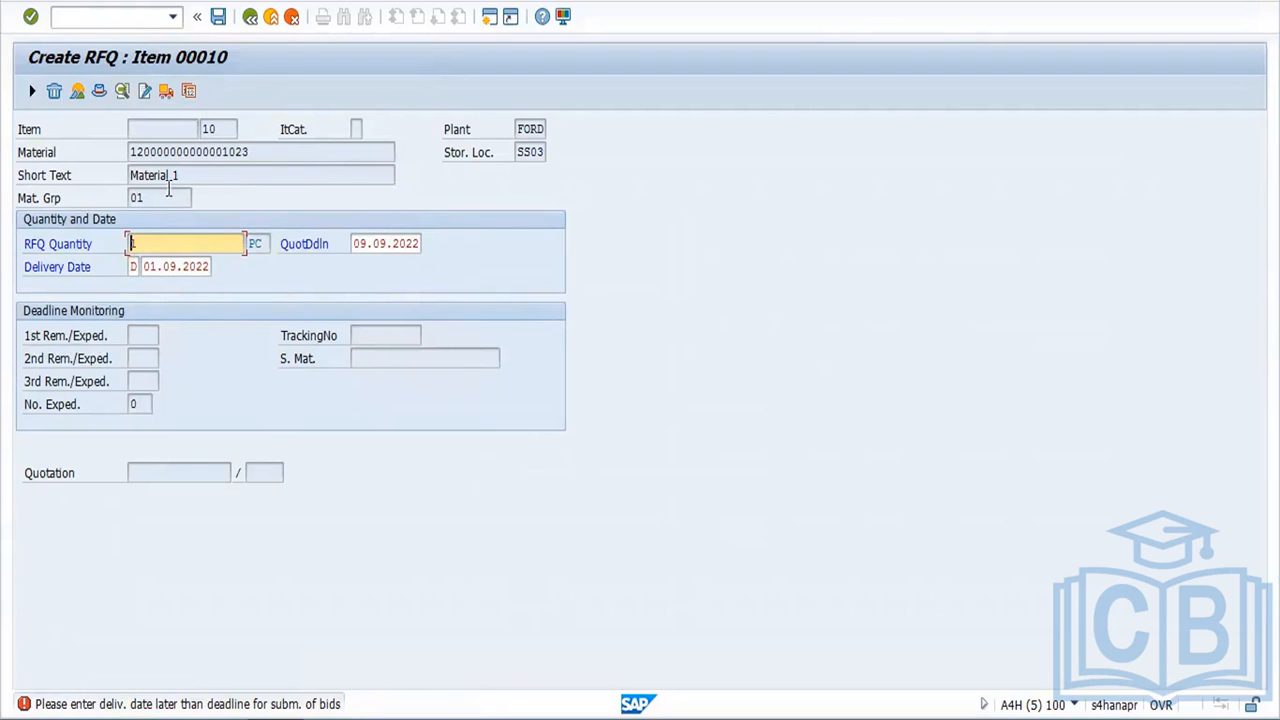
{"action": "left_click", "coordinate": [176, 267]}
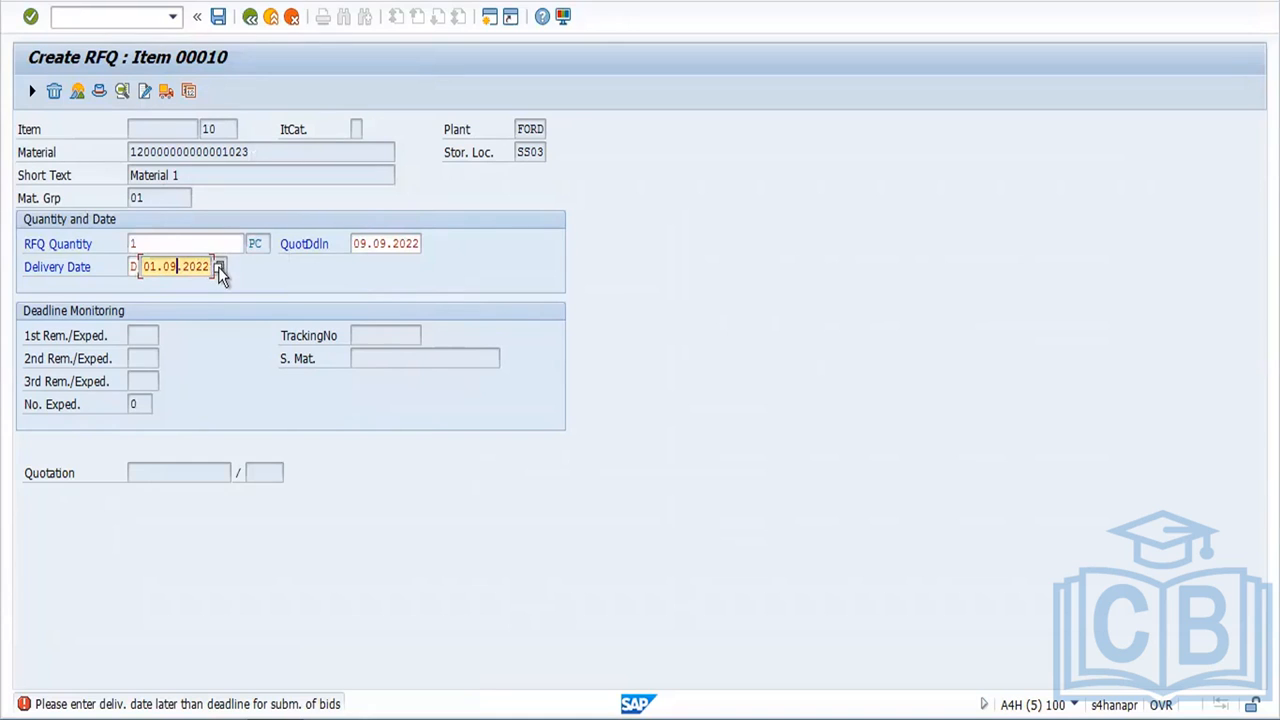
{"action": "left_click", "coordinate": [219, 268]}
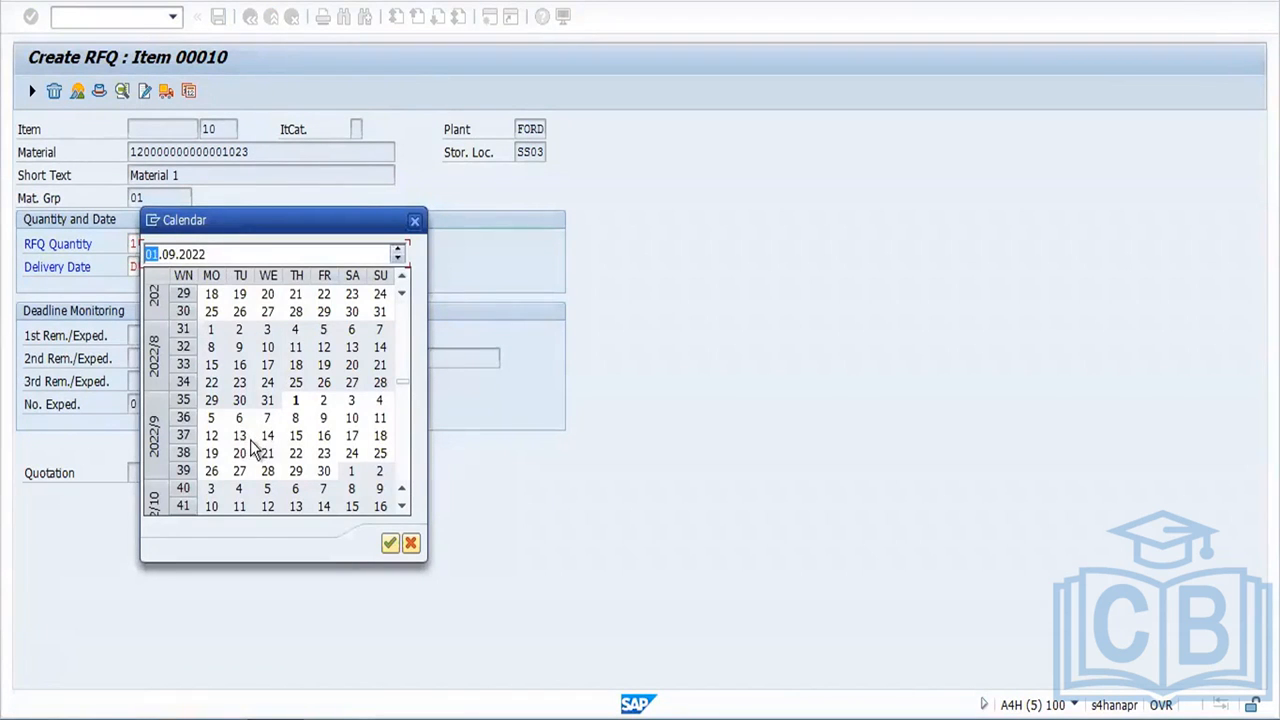
{"action": "double_click", "coordinate": [241, 453]}
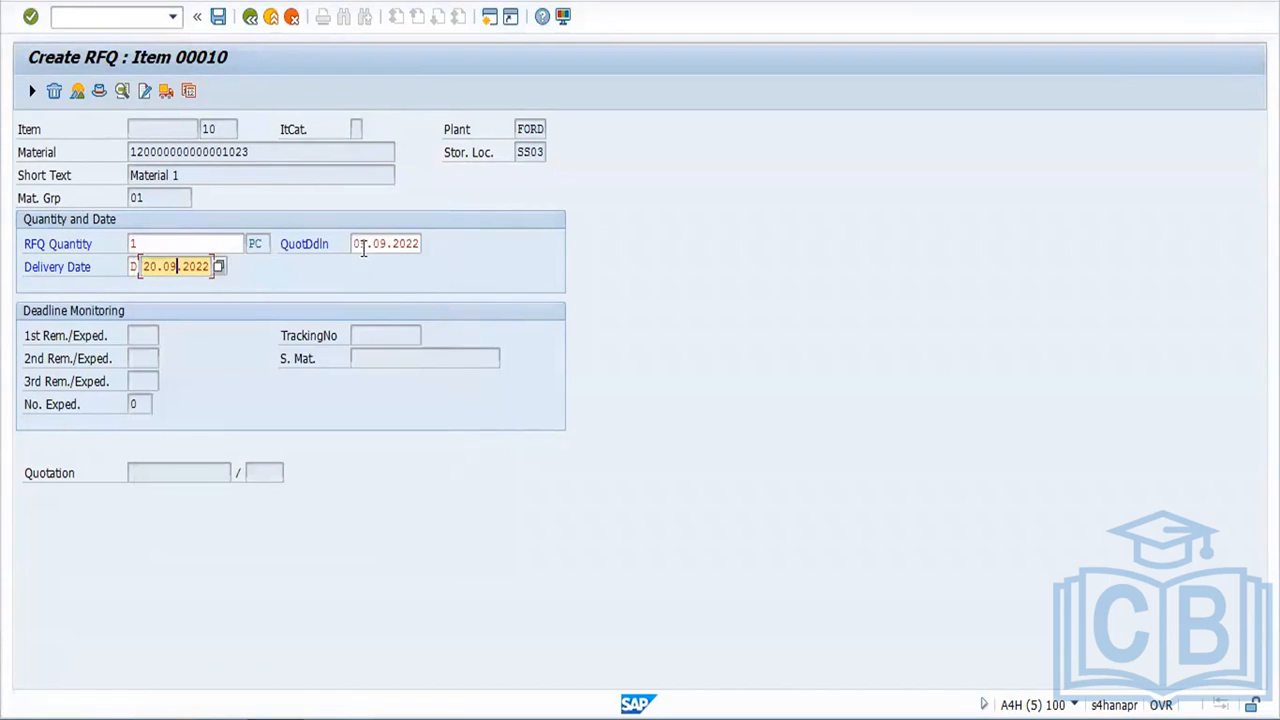
{"action": "left_click_drag", "start_coordinate": [356, 244], "coordinate": [436, 260]}
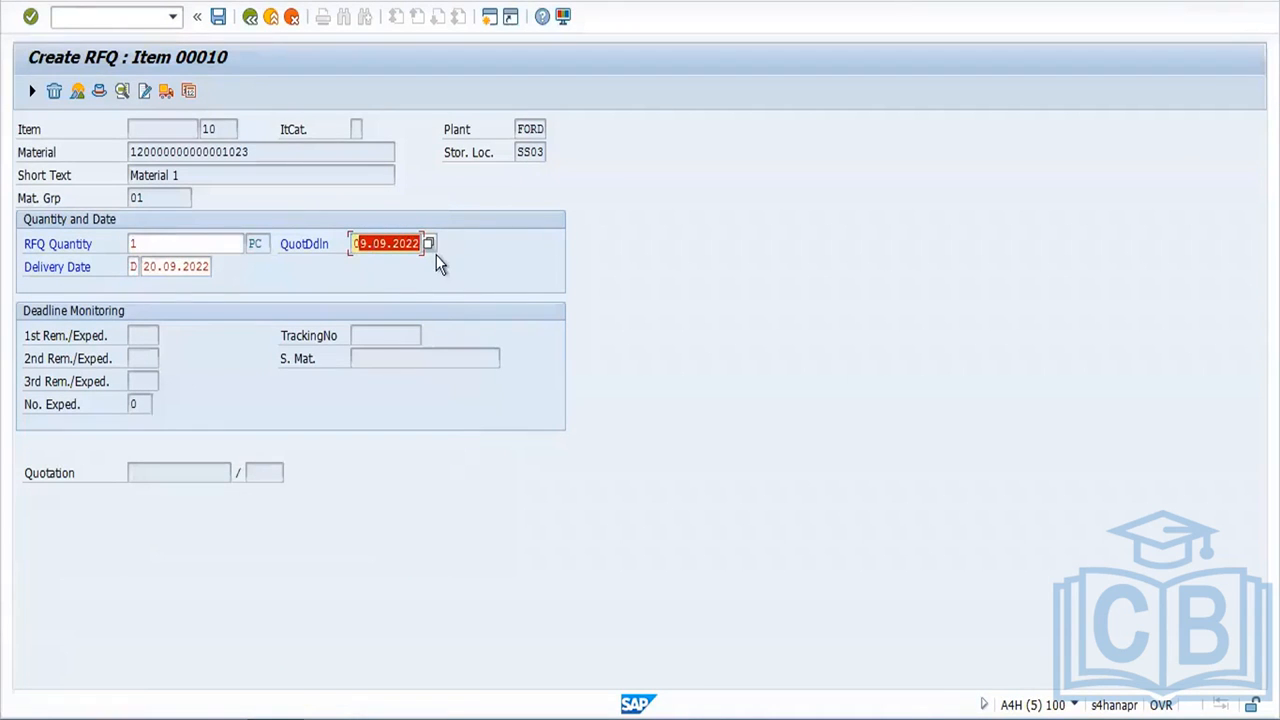
{"action": "left_click_drag", "start_coordinate": [182, 266], "coordinate": [166, 266]}
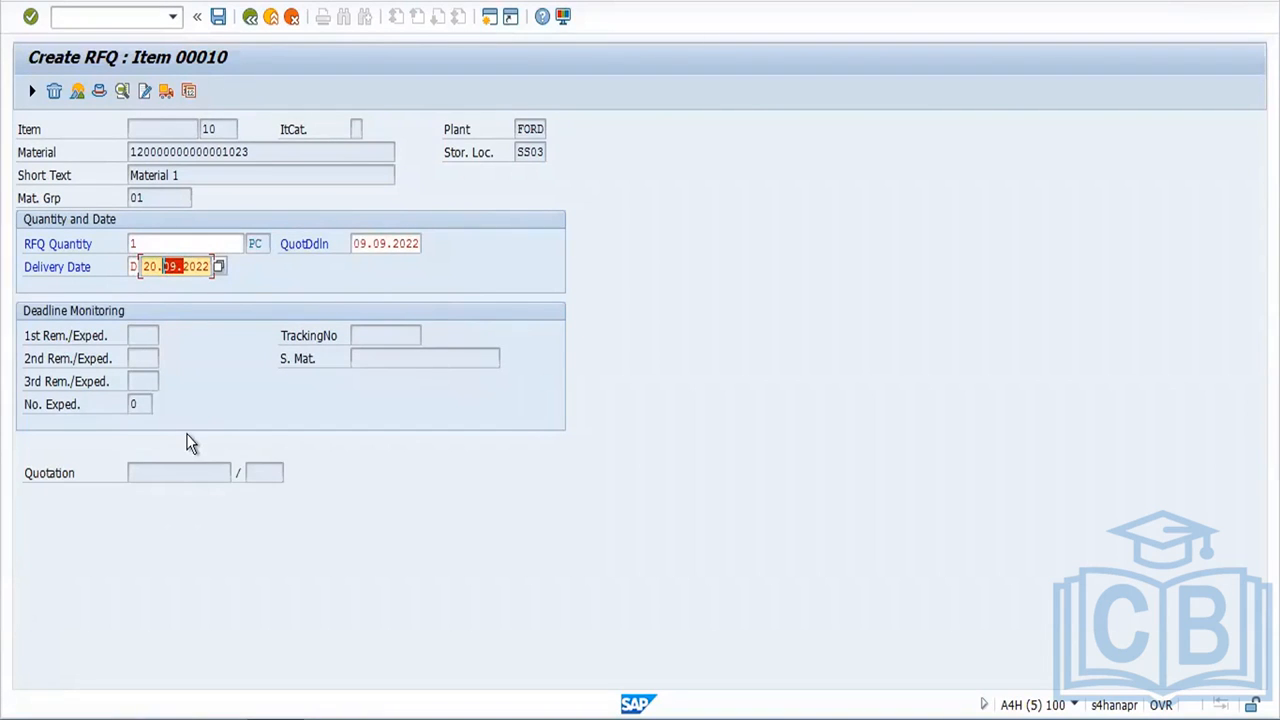
{"action": "key", "text": "Return"}
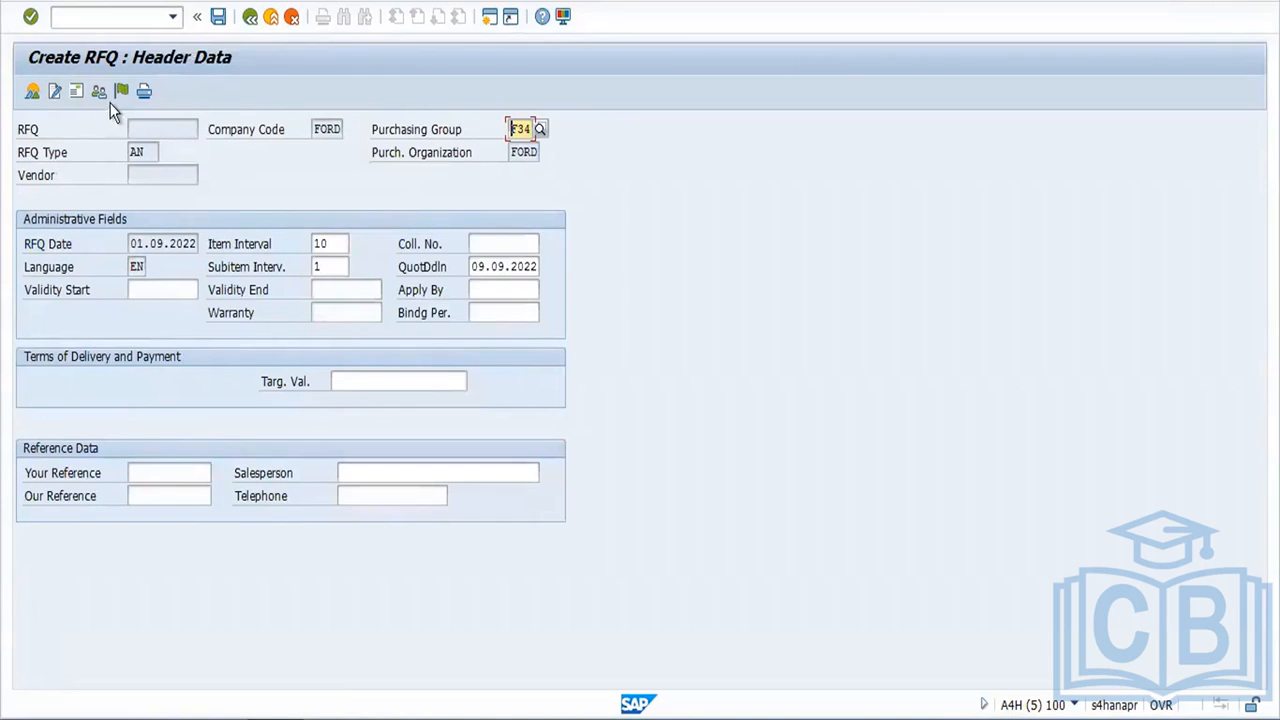
Step: From the item overview, open the supplier address for RFQ item 10 and assign SRS Vendors as the vendor
{"action": "left_click", "coordinate": [33, 92]}
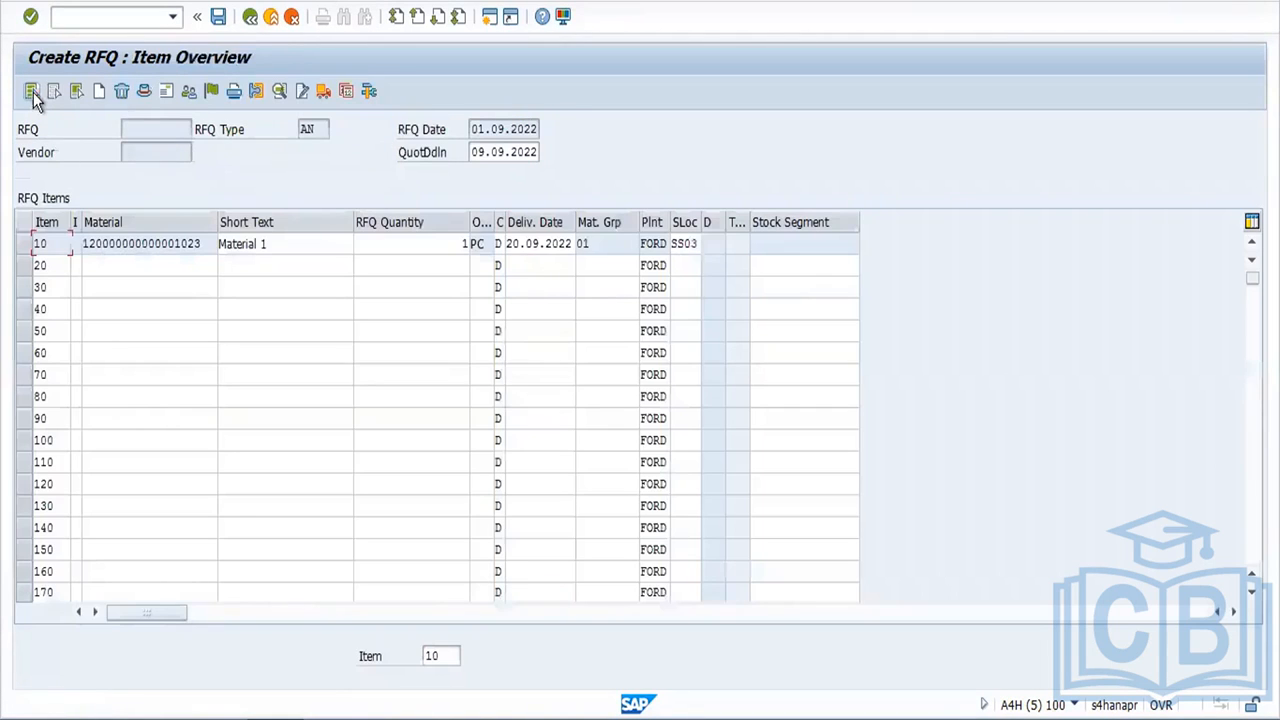
{"action": "left_click", "coordinate": [24, 244]}
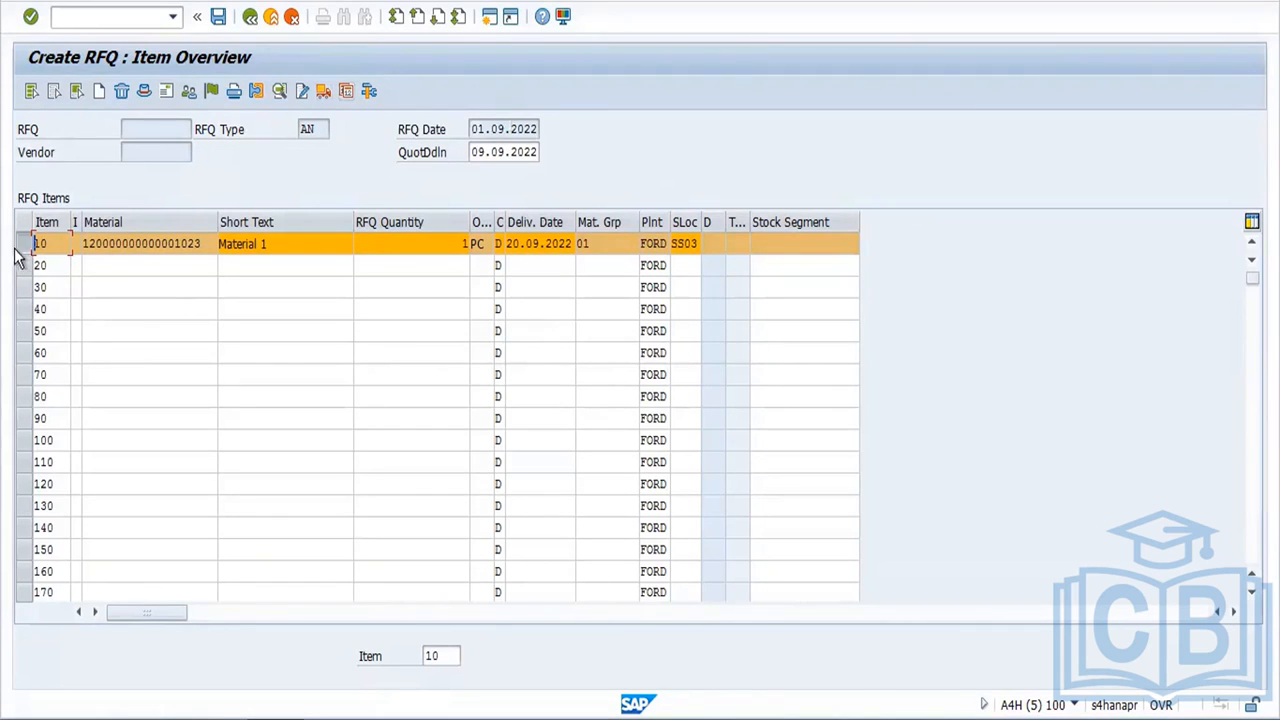
{"action": "left_click", "coordinate": [166, 92]}
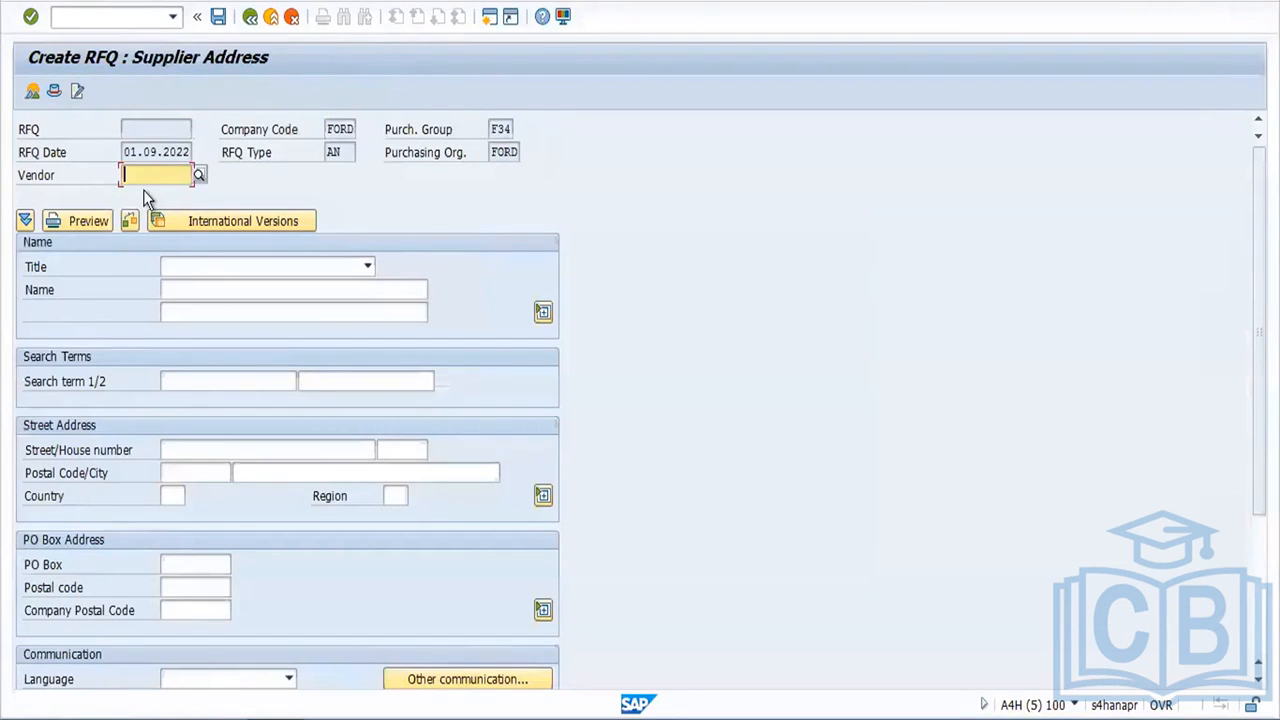
{"action": "left_click", "coordinate": [149, 211]}
{"action": "key", "text": "Return"}
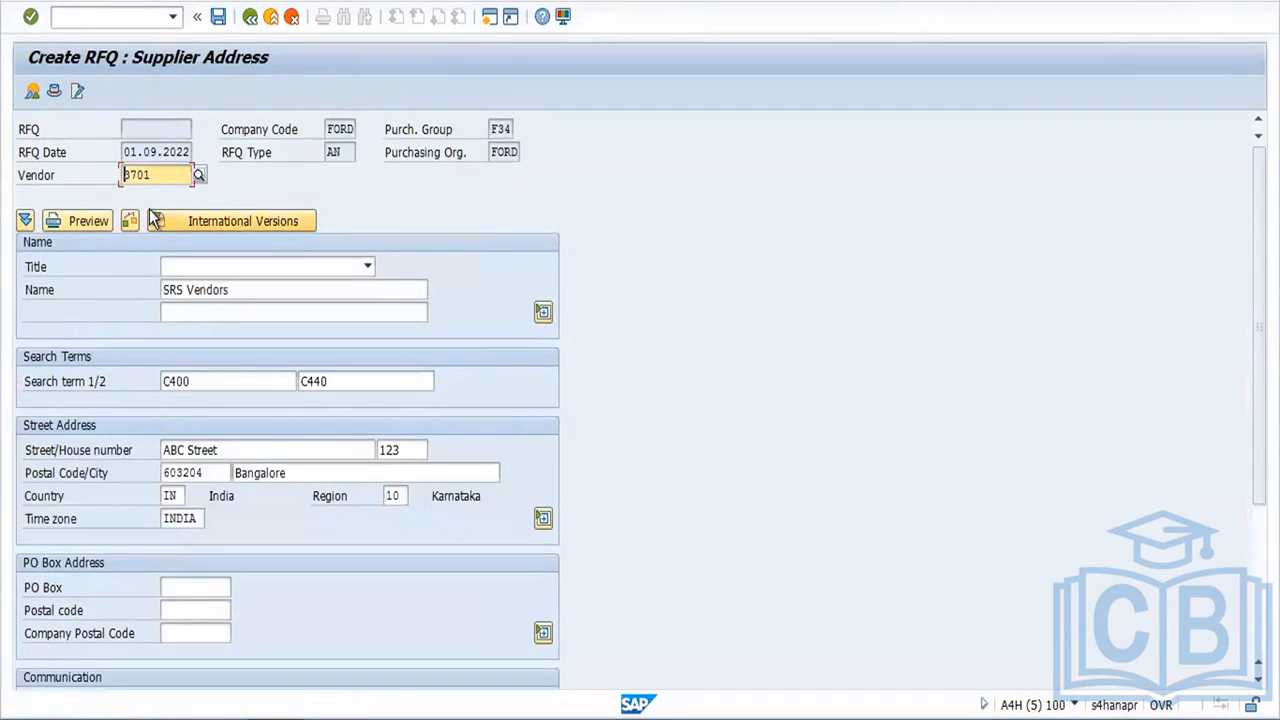
Step: Save the RFQ for SRS Vendors, accepting the missing condition table message and saving without a message record
{"action": "left_click", "coordinate": [218, 16]}
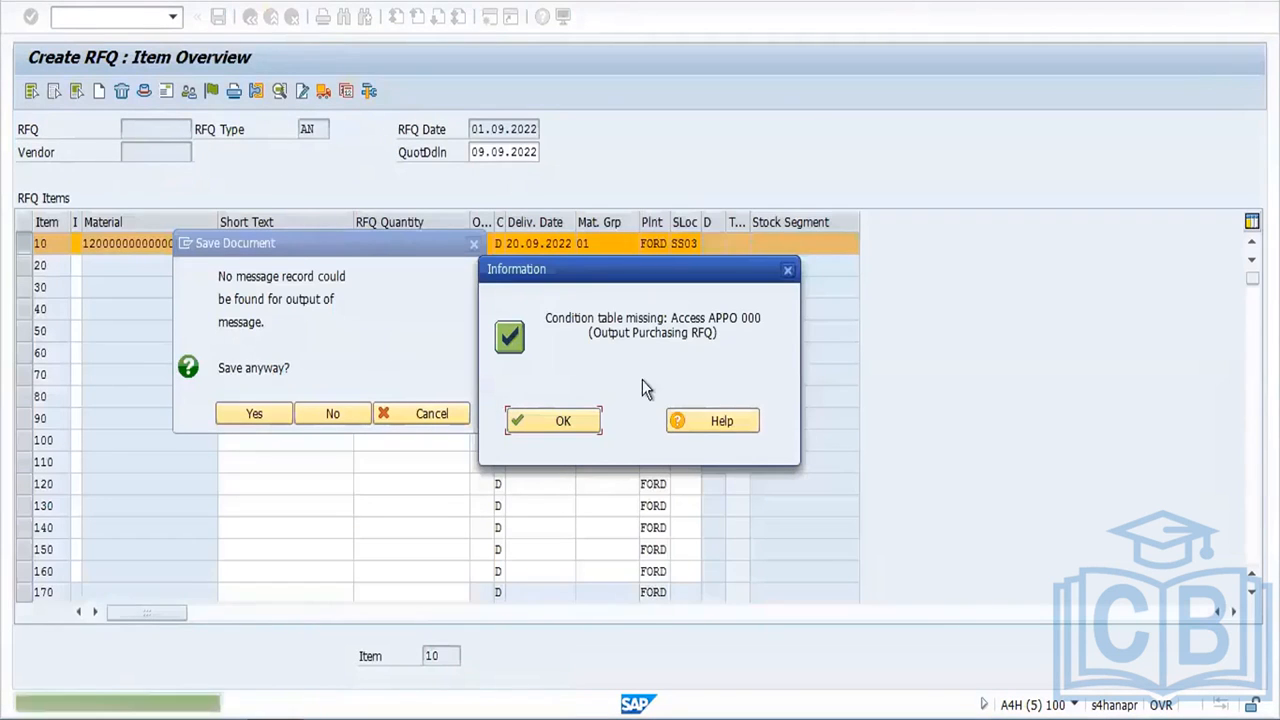
{"action": "left_click", "coordinate": [574, 421]}
{"action": "left_click", "coordinate": [243, 410]}
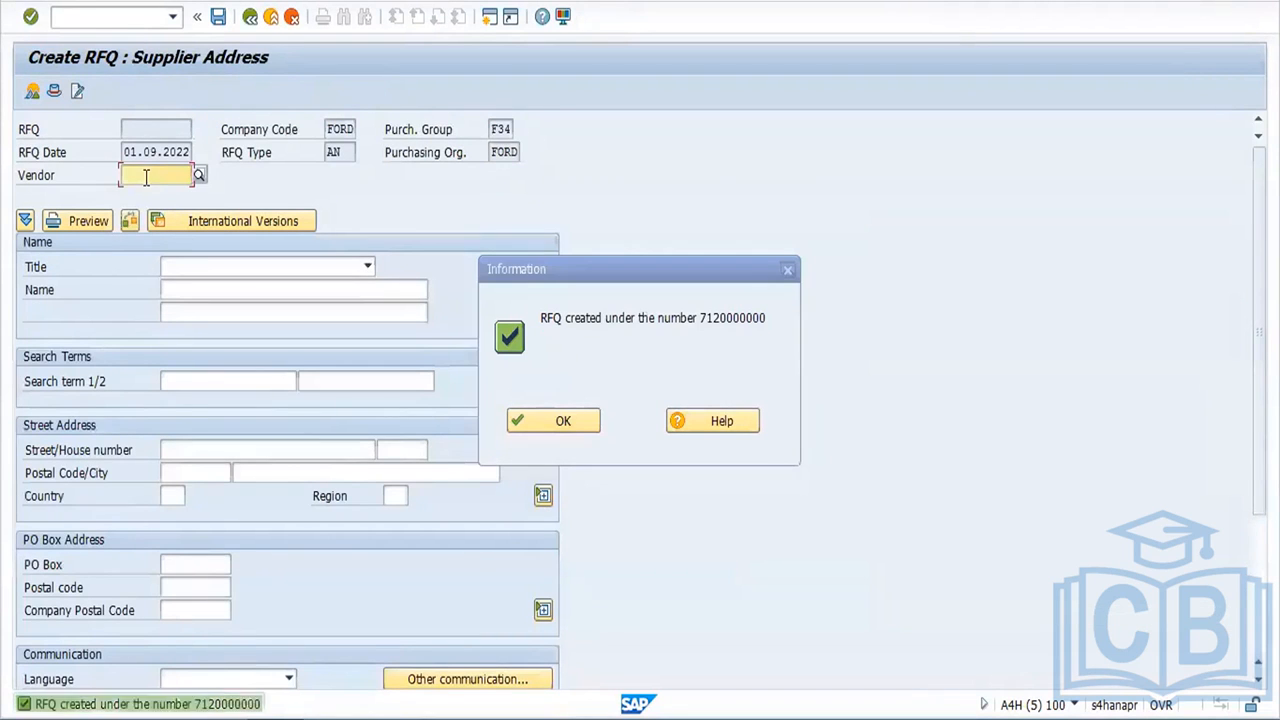
{"action": "left_click", "coordinate": [565, 422]}
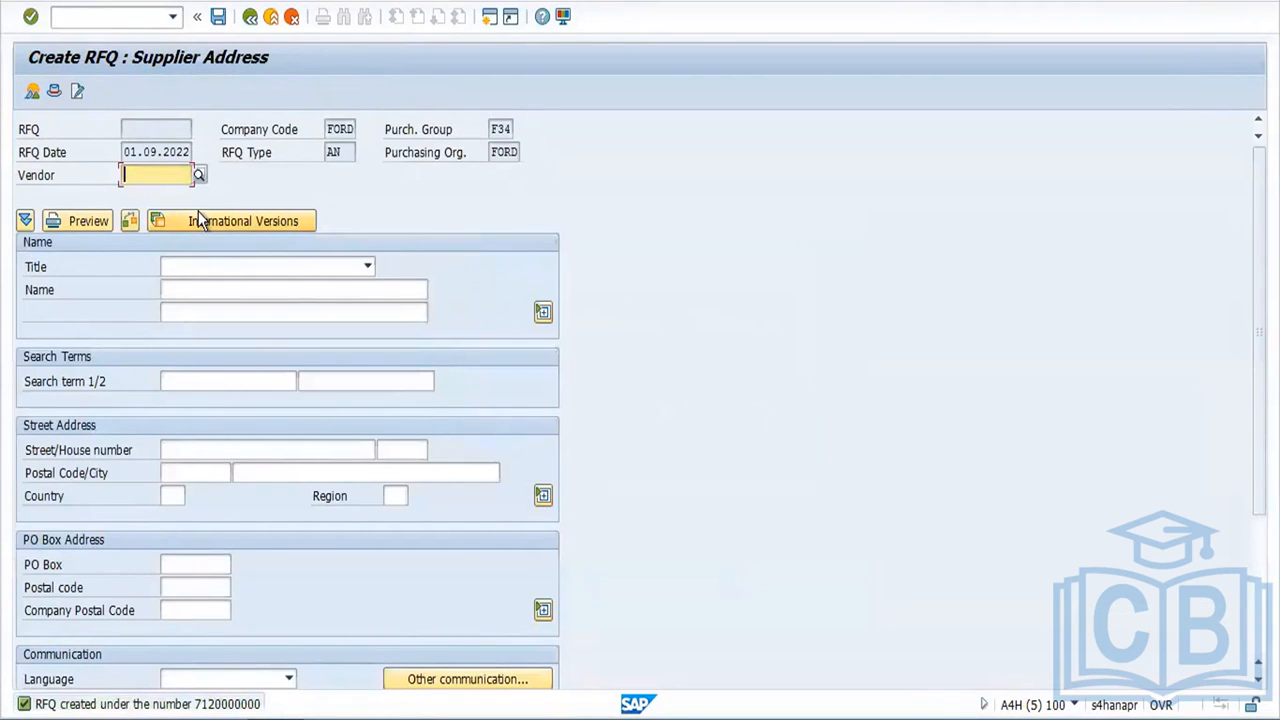
Step: Assign the Chennai vendor named Test as the second supplier and save its RFQ without a message record
{"action": "left_click", "coordinate": [150, 211]}
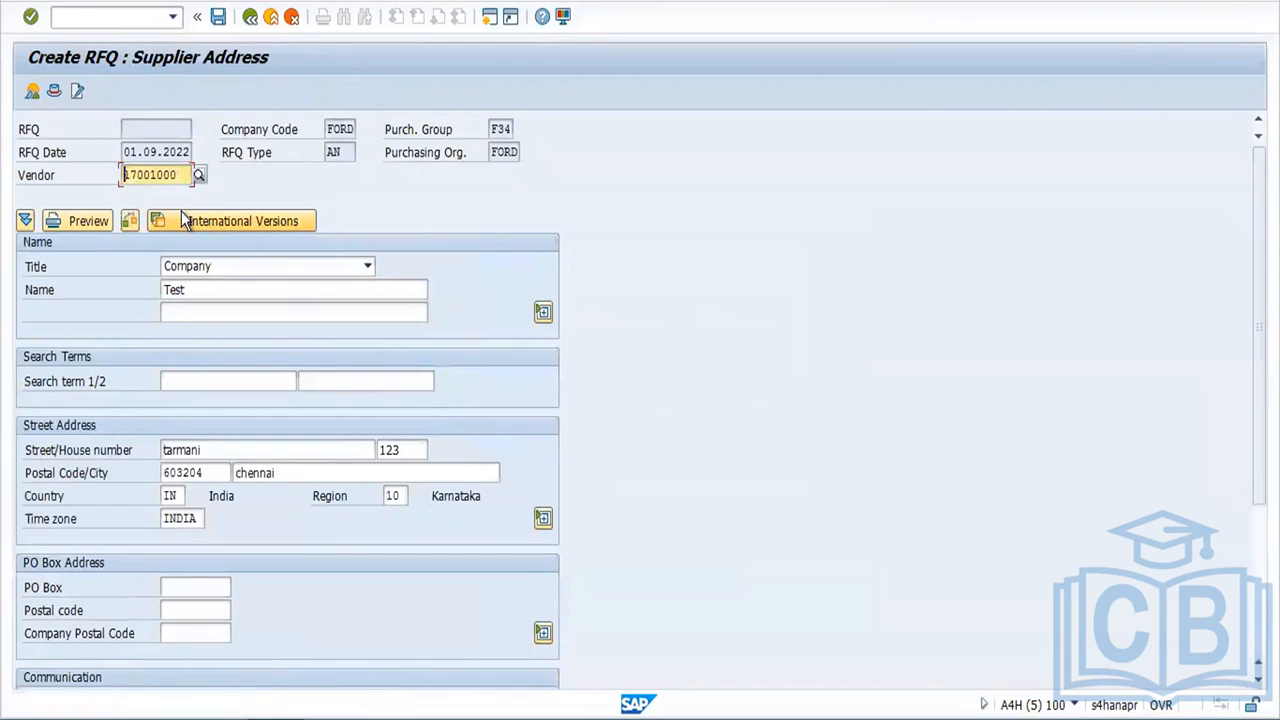
{"action": "left_click", "coordinate": [219, 17]}
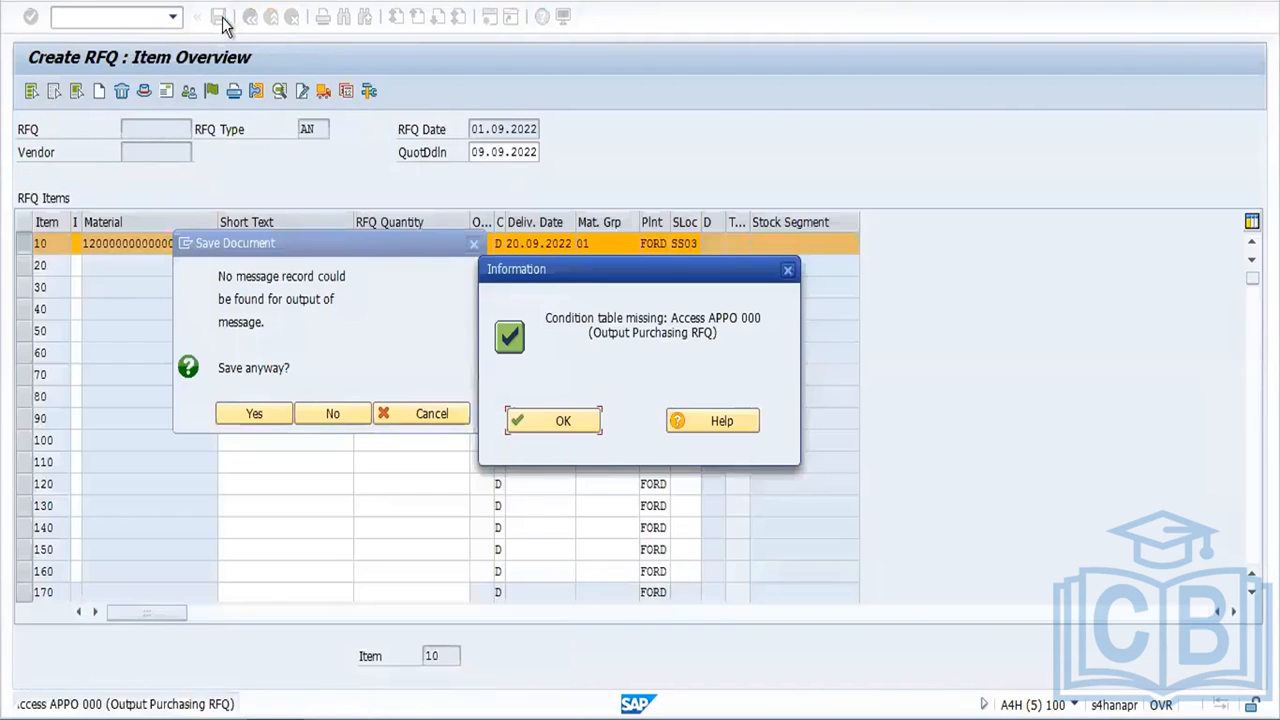
{"action": "left_click", "coordinate": [557, 418]}
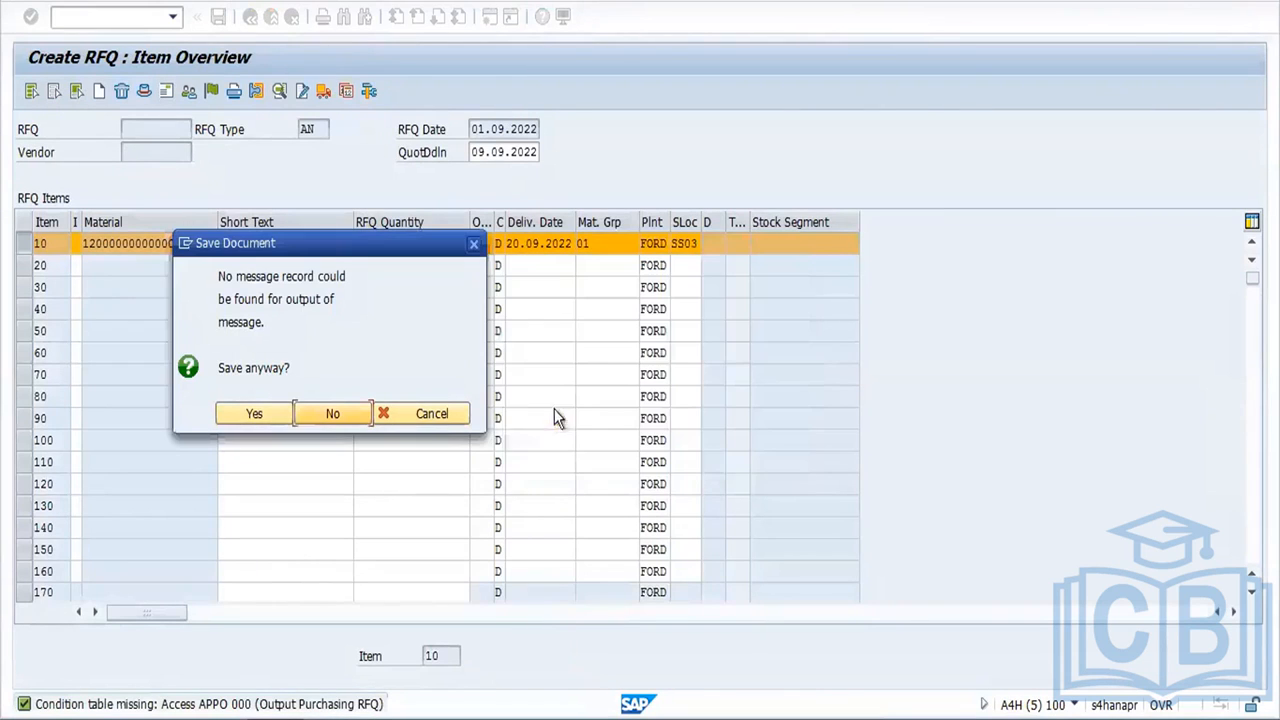
{"action": "left_click", "coordinate": [250, 411]}
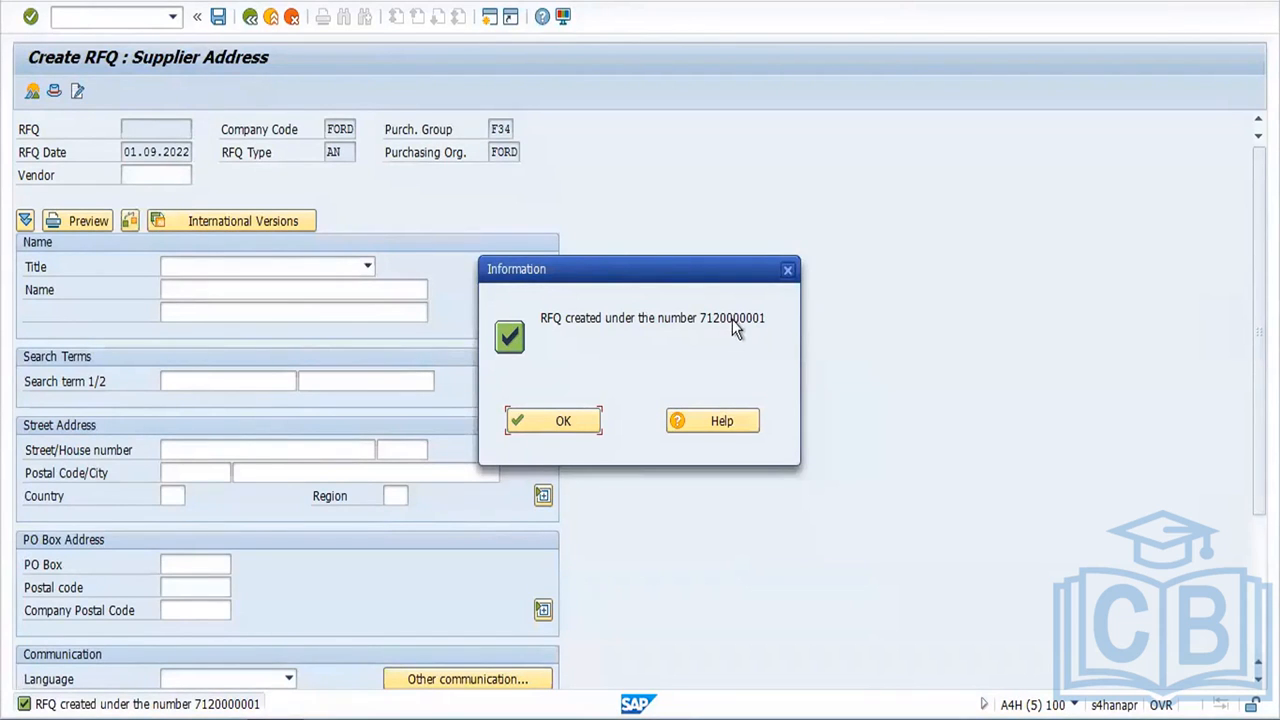
{"action": "left_click", "coordinate": [566, 423]}
Step: Leave the supplier address screen, restart RFQ creation with ME41 and set the quotation deadline to 09.09.2022
{"action": "left_click", "coordinate": [250, 17]}
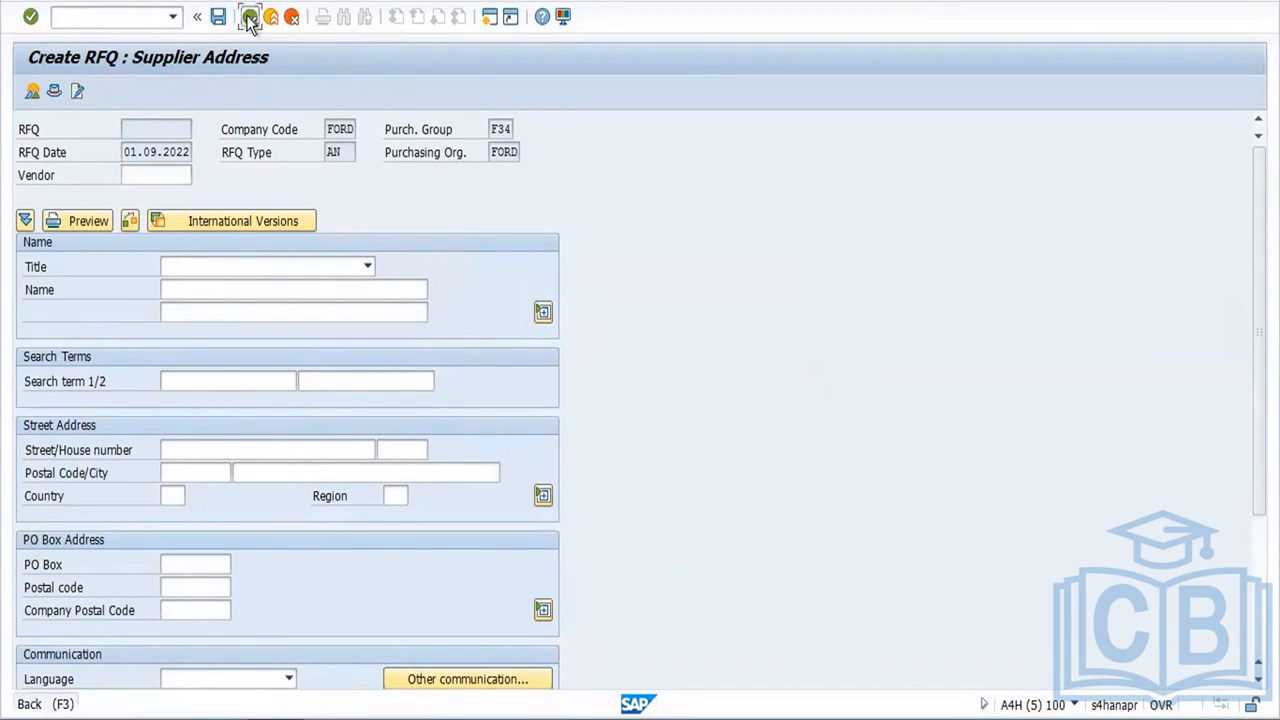
{"action": "type", "text": "/n"}
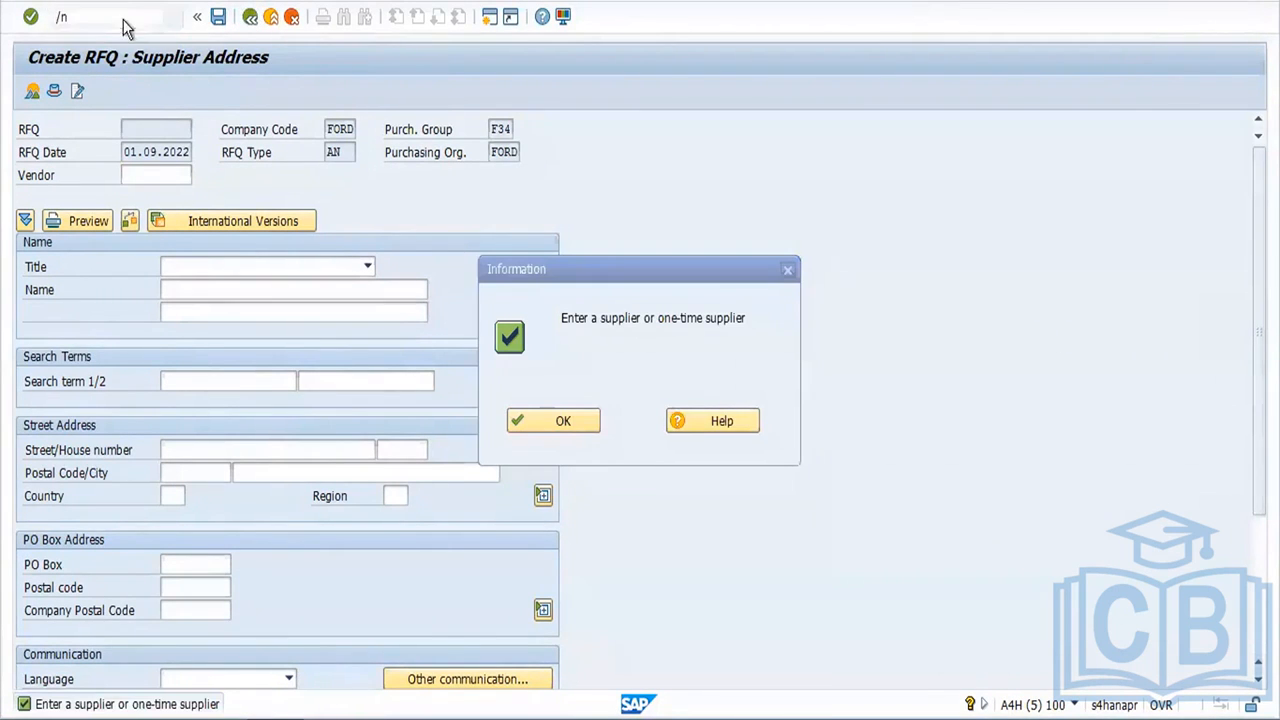
{"action": "key", "text": "Return"}
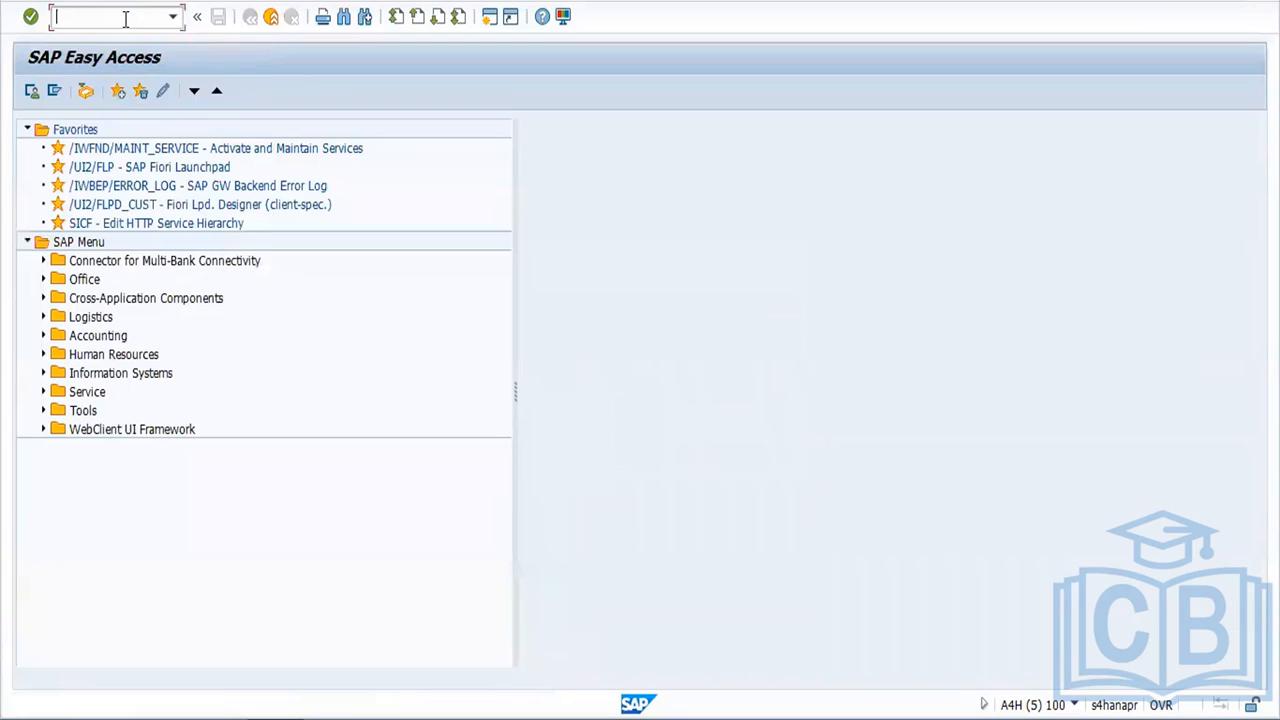
{"action": "type", "text": "me41"}
{"action": "key", "text": "Return"}
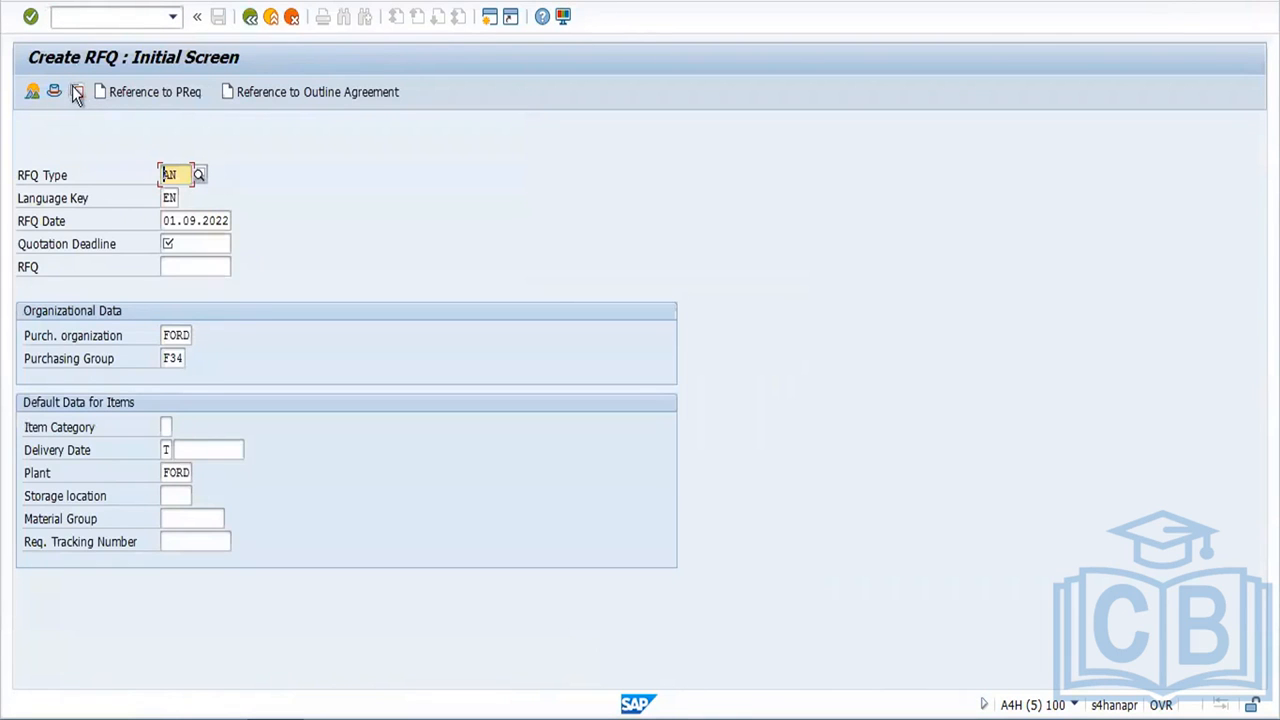
{"action": "left_click", "coordinate": [181, 240]}
{"action": "left_click", "coordinate": [181, 240]}
{"action": "left_click", "coordinate": [196, 263]}
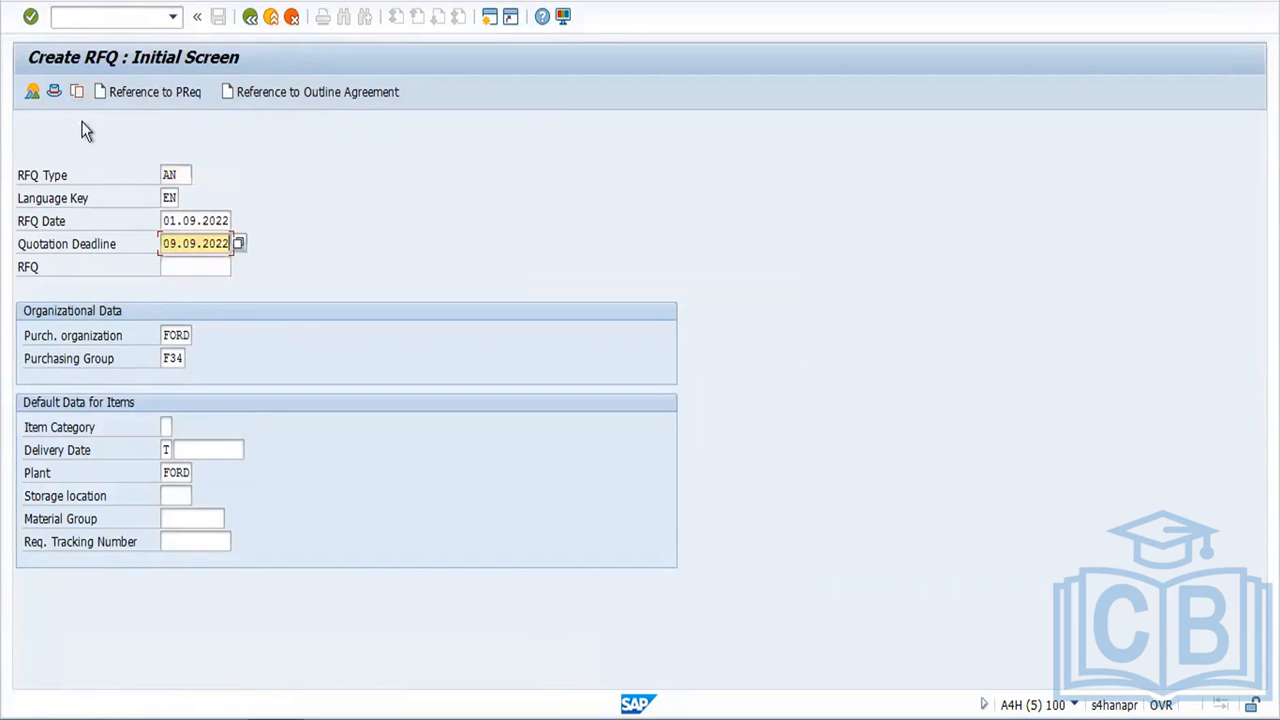
Step: Open the copy function for a reference document, clear its number, and search purchasing documents for purchasing organization FORD
{"action": "left_click", "coordinate": [75, 92]}
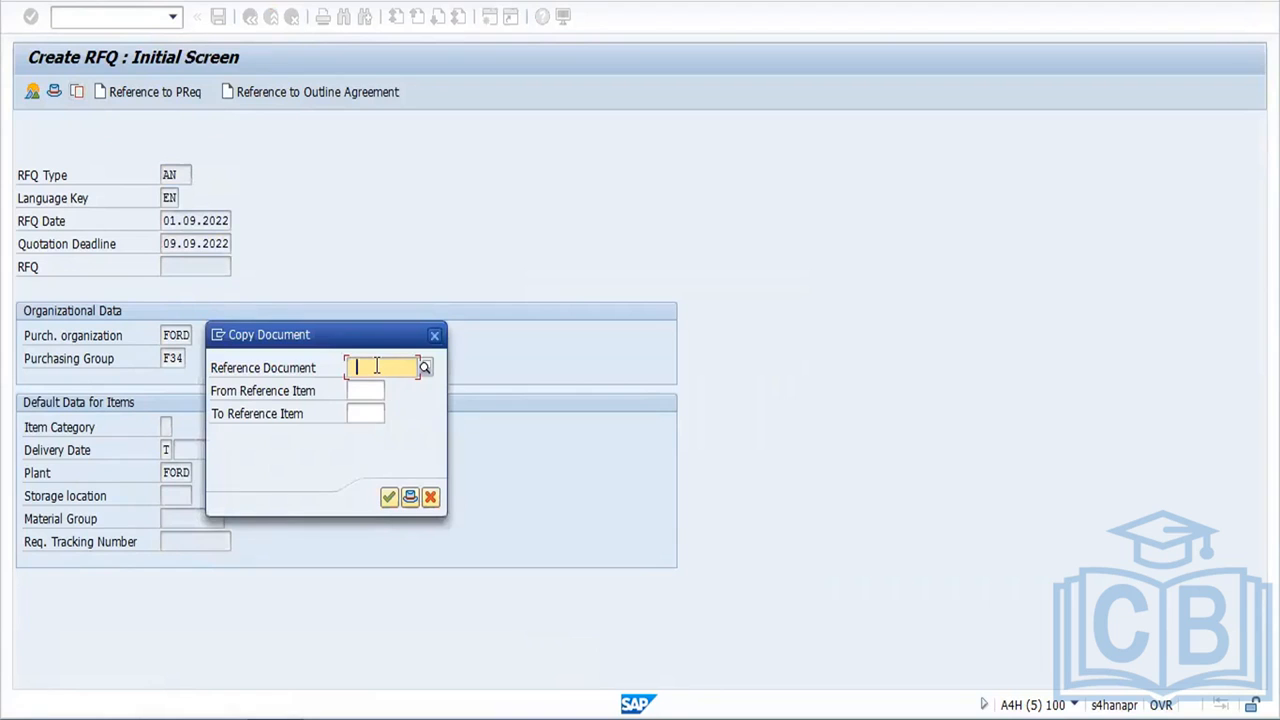
{"action": "key", "text": "BackSpace"}
{"action": "key", "text": "ctrl+v"}
{"action": "key", "text": "BackSpace"}
{"action": "key", "text": "BackSpace"}
{"action": "key", "text": "BackSpace"}
{"action": "key", "text": "BackSpace"}
{"action": "key", "text": "BackSpace"}
{"action": "key", "text": "BackSpace"}
{"action": "key", "text": "BackSpace"}
{"action": "key", "text": "BackSpace"}
{"action": "key", "text": "BackSpace"}
{"action": "key", "text": "BackSpace"}
{"action": "left_click", "coordinate": [426, 368]}
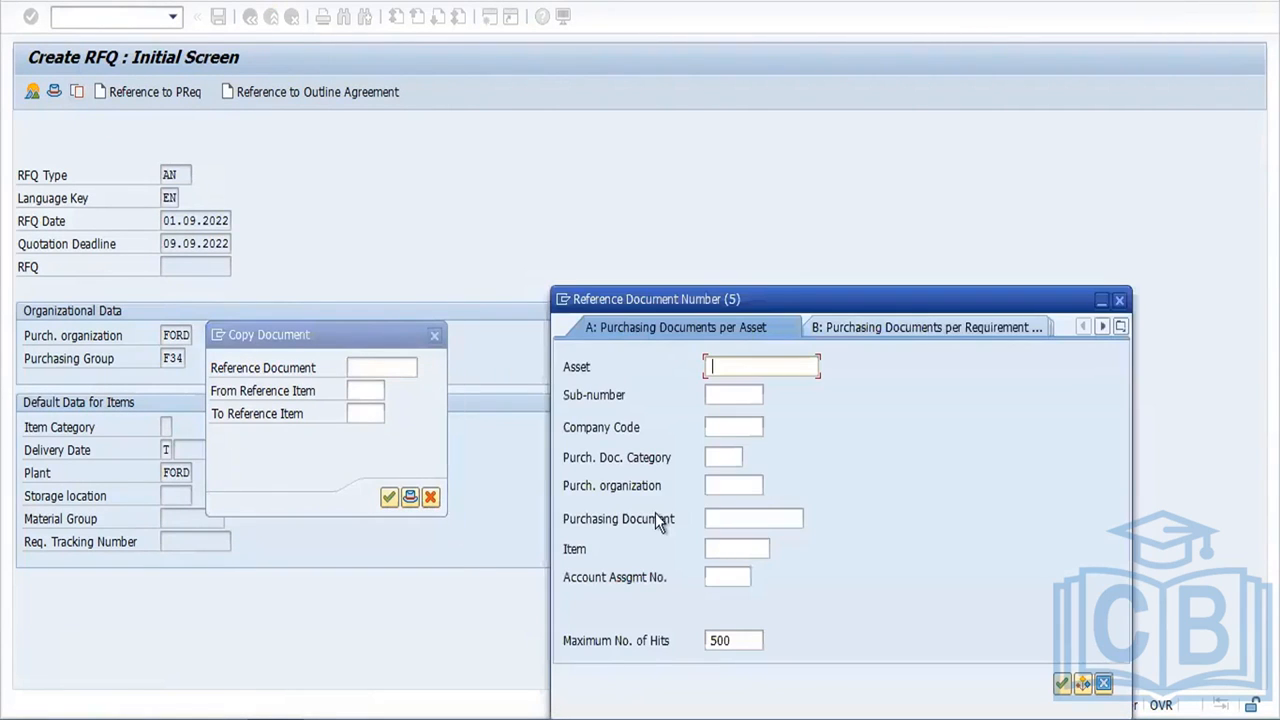
{"action": "left_click", "coordinate": [714, 486]}
{"action": "type", "text": "ford"}
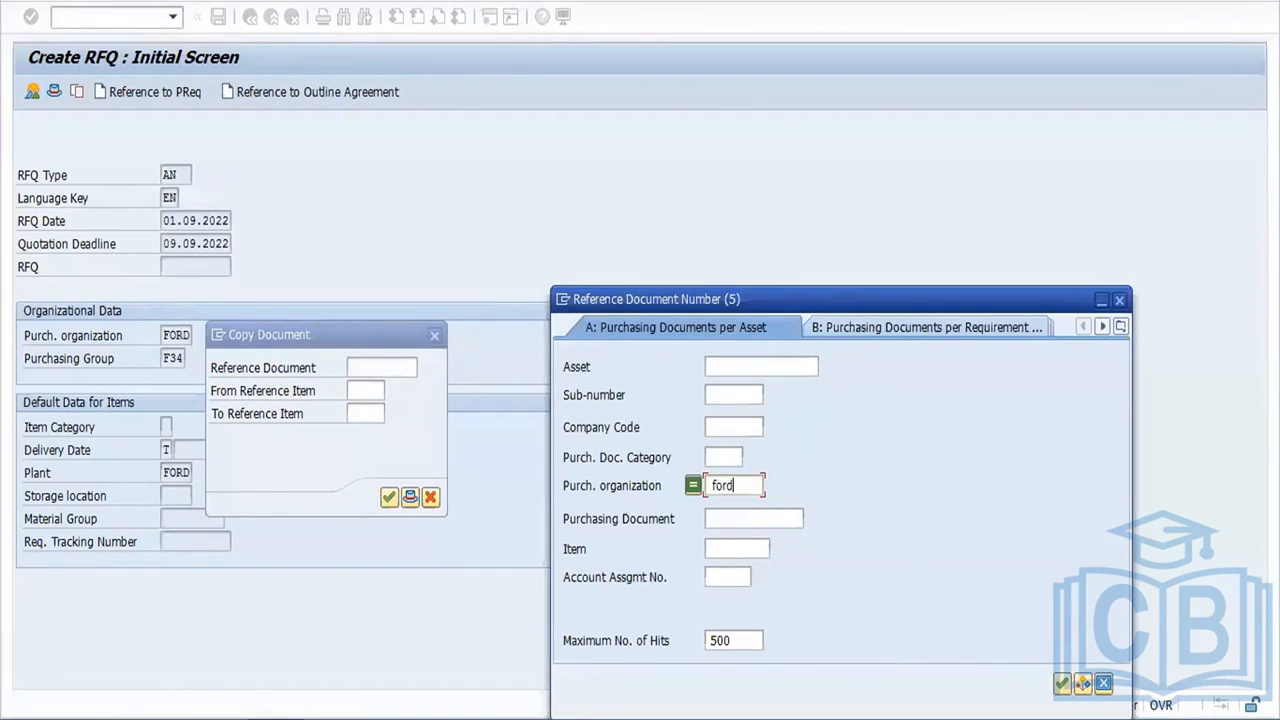
{"action": "left_click", "coordinate": [1062, 684]}
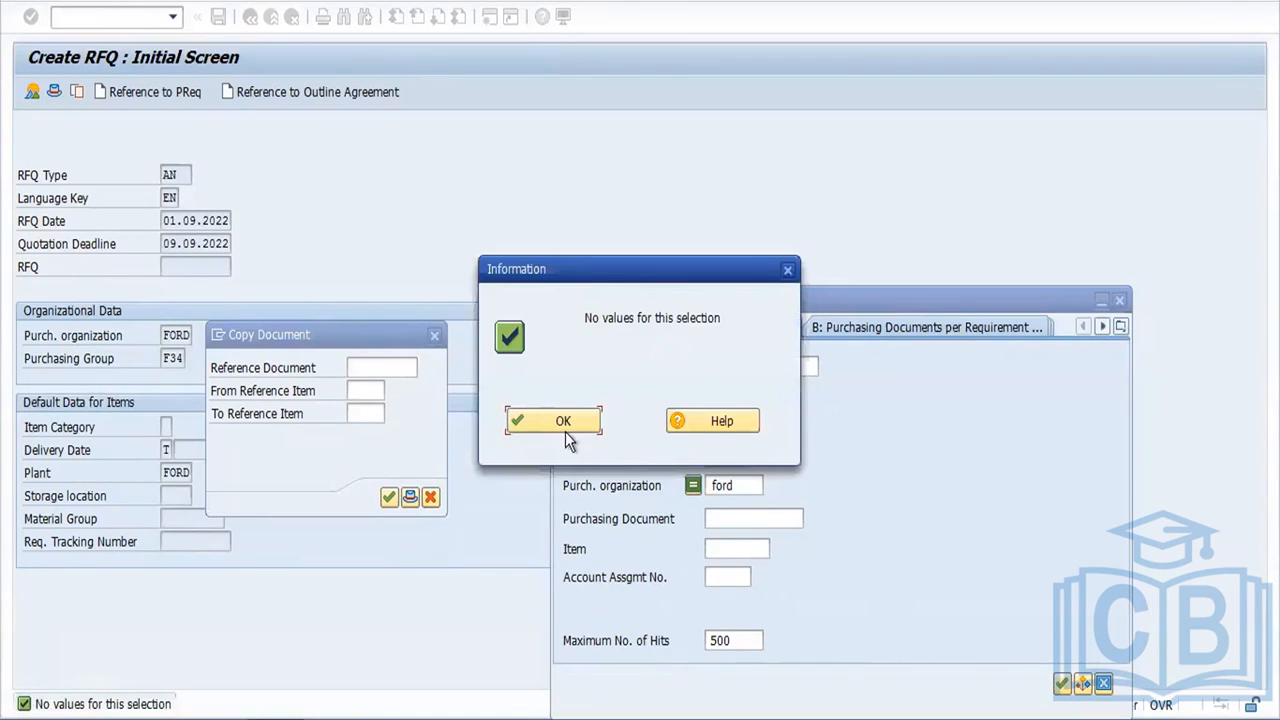
{"action": "left_click", "coordinate": [563, 421]}
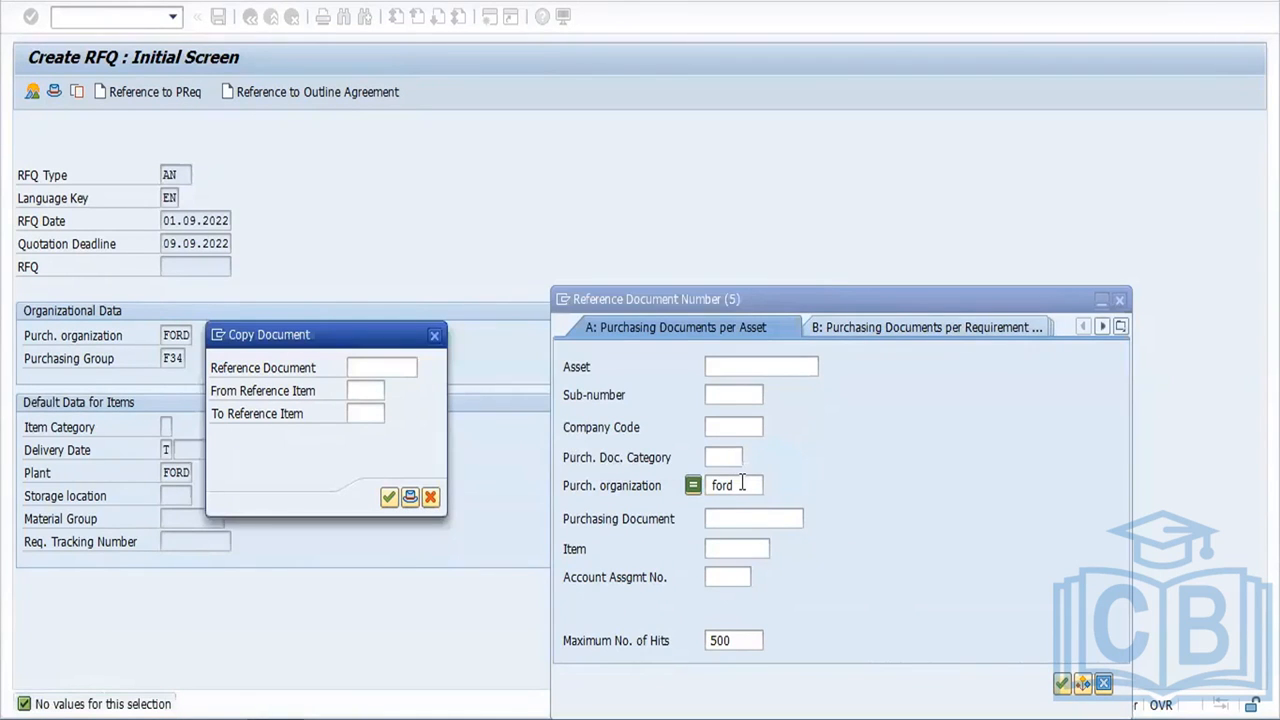
Step: Search the reference documents by company code FORD instead of purchasing organization, and close the search
{"action": "left_click_drag", "start_coordinate": [742, 484], "coordinate": [651, 494]}
{"action": "key", "text": "Delete"}
{"action": "left_click", "coordinate": [719, 427]}
{"action": "type", "text": "FORD"}
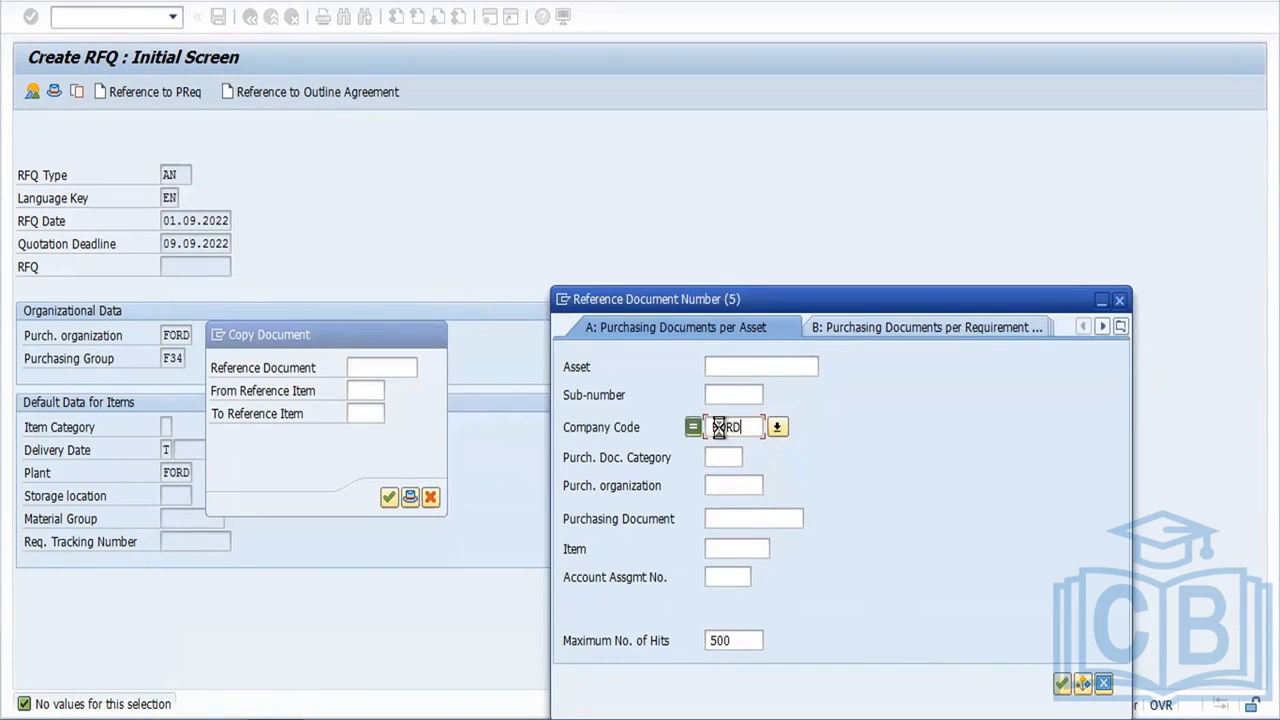
{"action": "key", "text": "Return"}
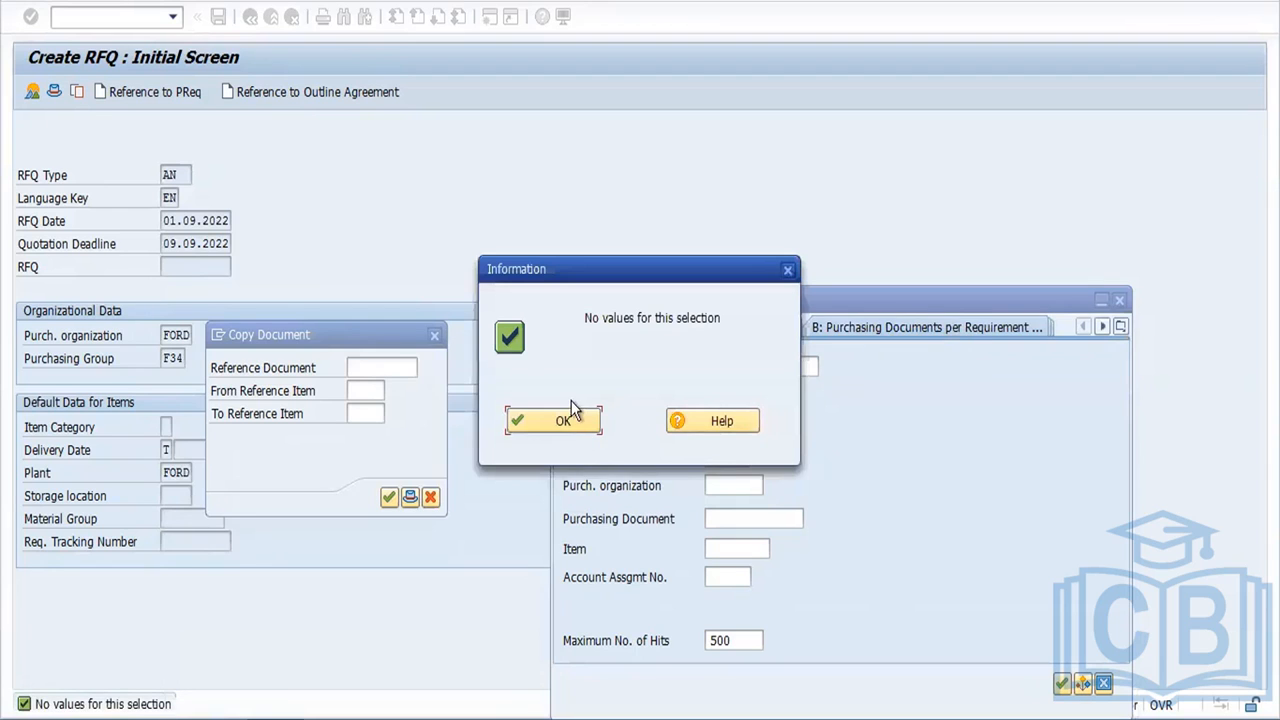
{"action": "left_click", "coordinate": [573, 412]}
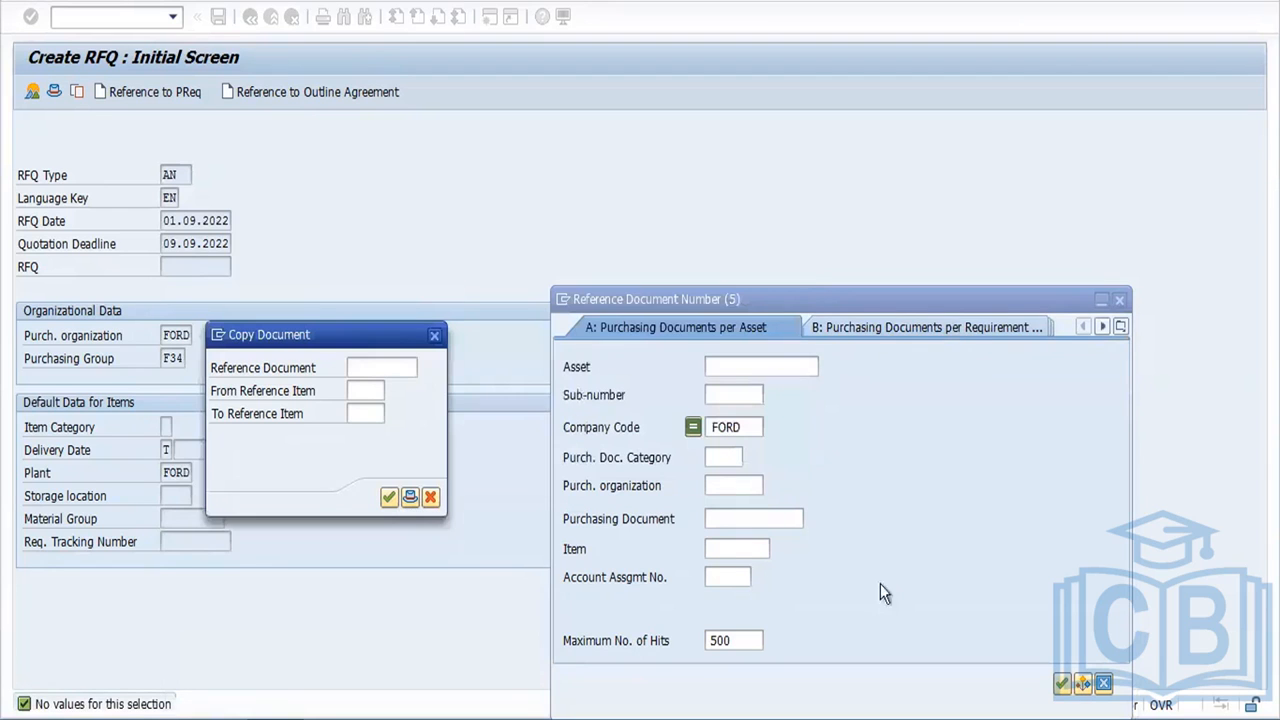
{"action": "left_click", "coordinate": [1062, 684]}
{"action": "left_click", "coordinate": [565, 423]}
{"action": "left_click", "coordinate": [1118, 302]}
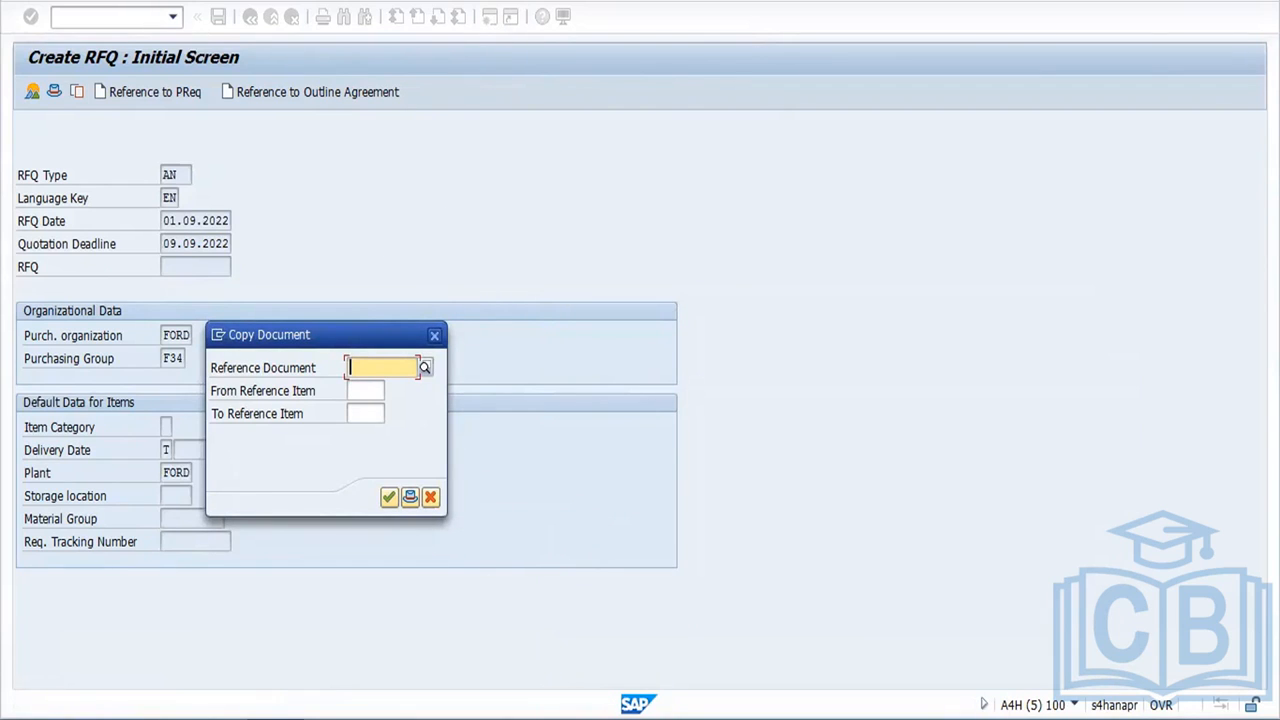
Step: Switch to the Materials List session and go back to its SAP Easy Access screen
{"action": "left_click", "coordinate": [292, 717]}
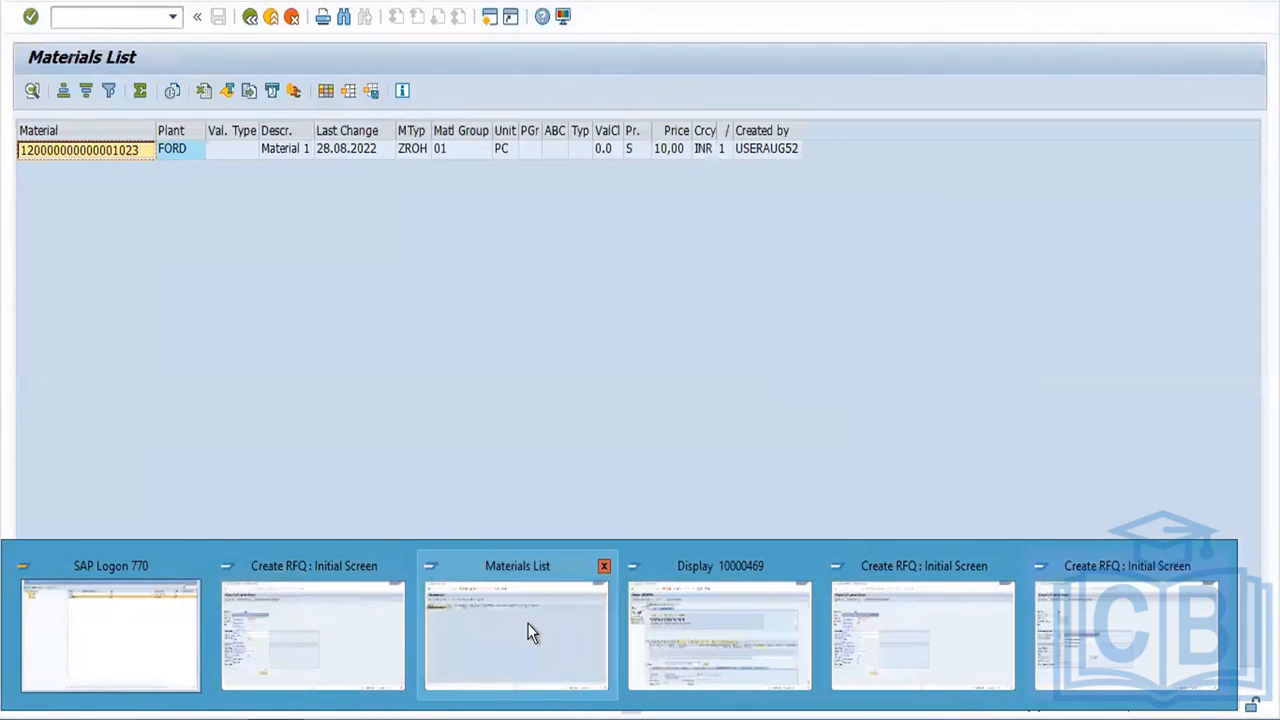
{"action": "left_click", "coordinate": [530, 632]}
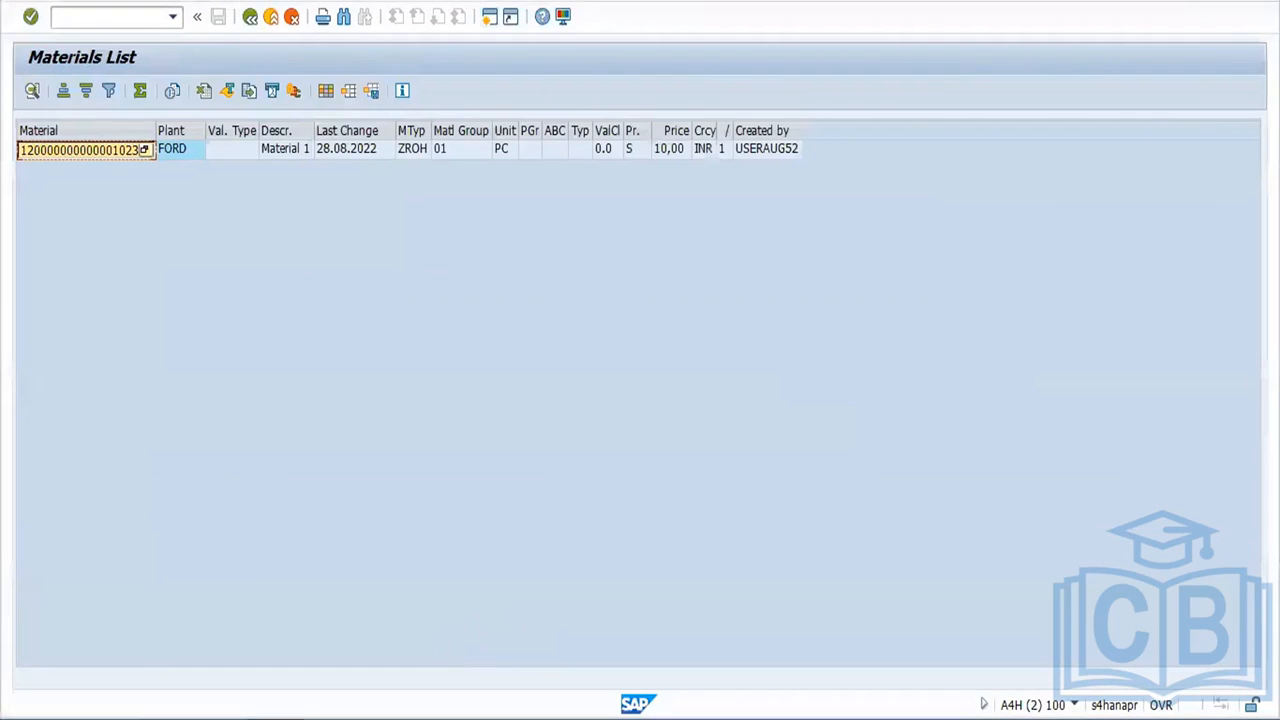
{"action": "left_click", "coordinate": [251, 22]}
{"action": "left_click", "coordinate": [251, 22]}
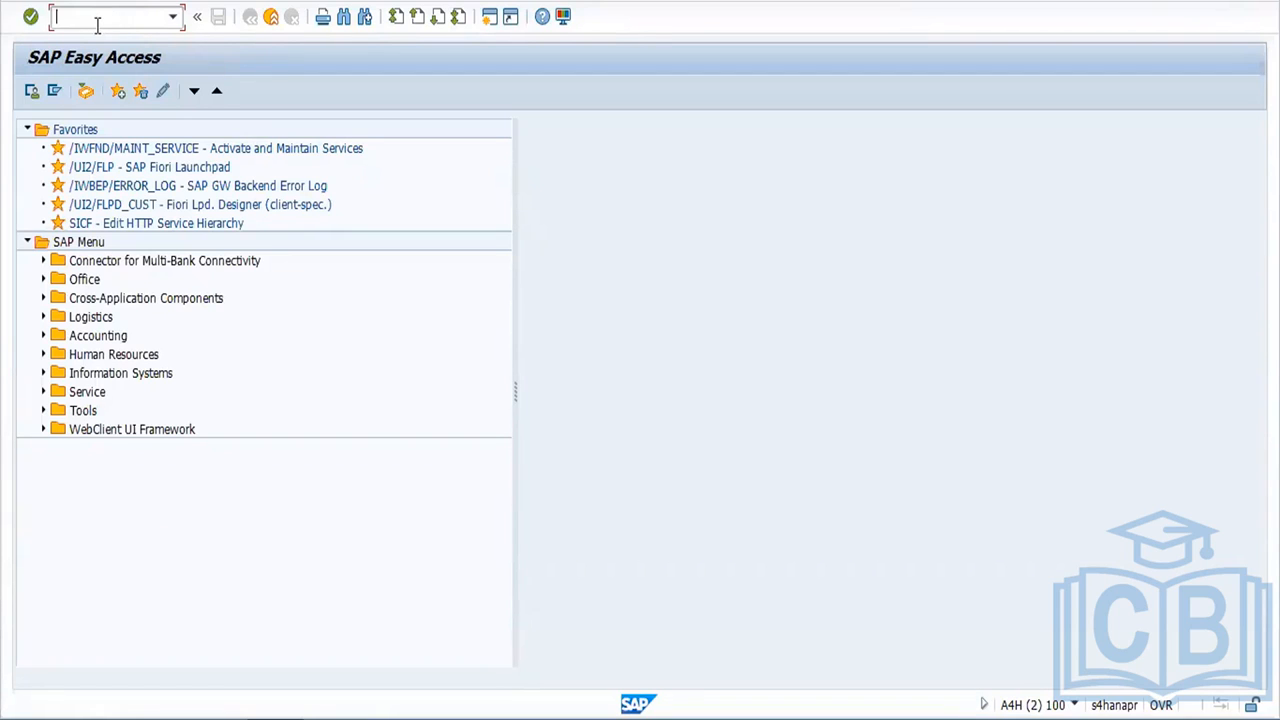
Step: Open the RFQ display transaction ME43, select the proposed RFQ number and return to the start screen
{"action": "type", "text": "ME43N"}
{"action": "key", "text": "Return"}
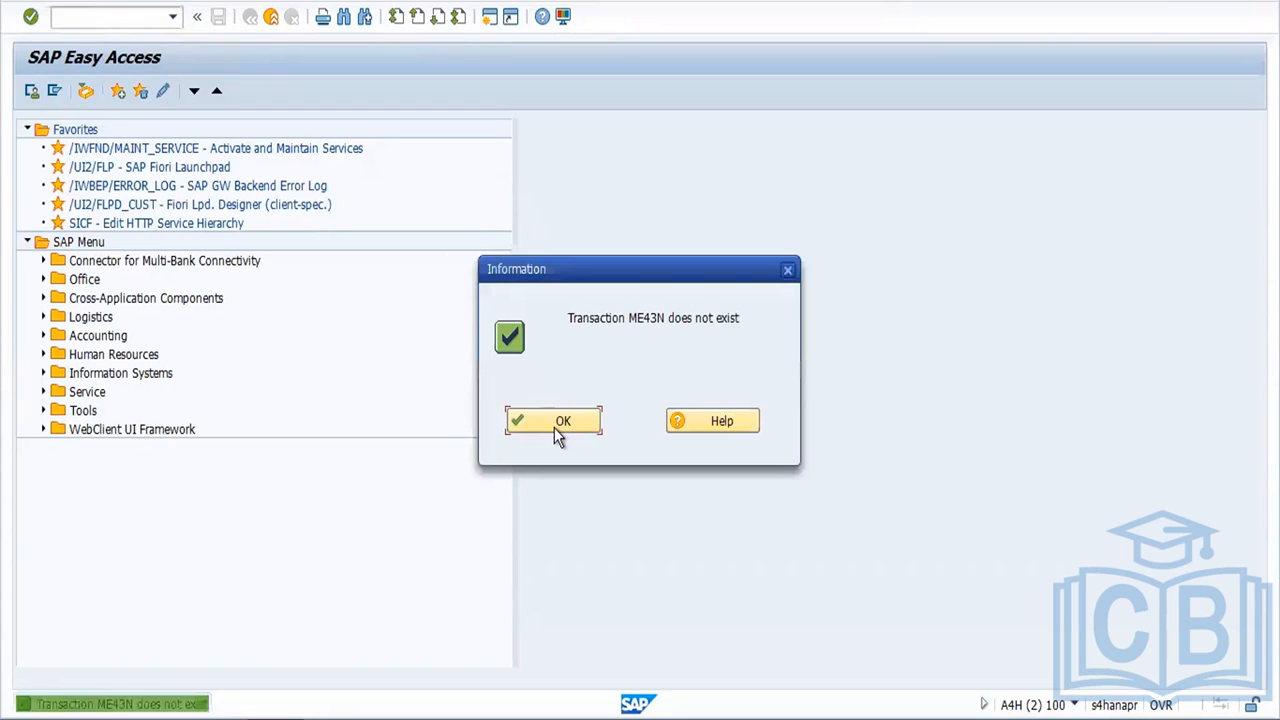
{"action": "left_click", "coordinate": [554, 427]}
{"action": "type", "text": "ME43"}
{"action": "key", "text": "Return"}
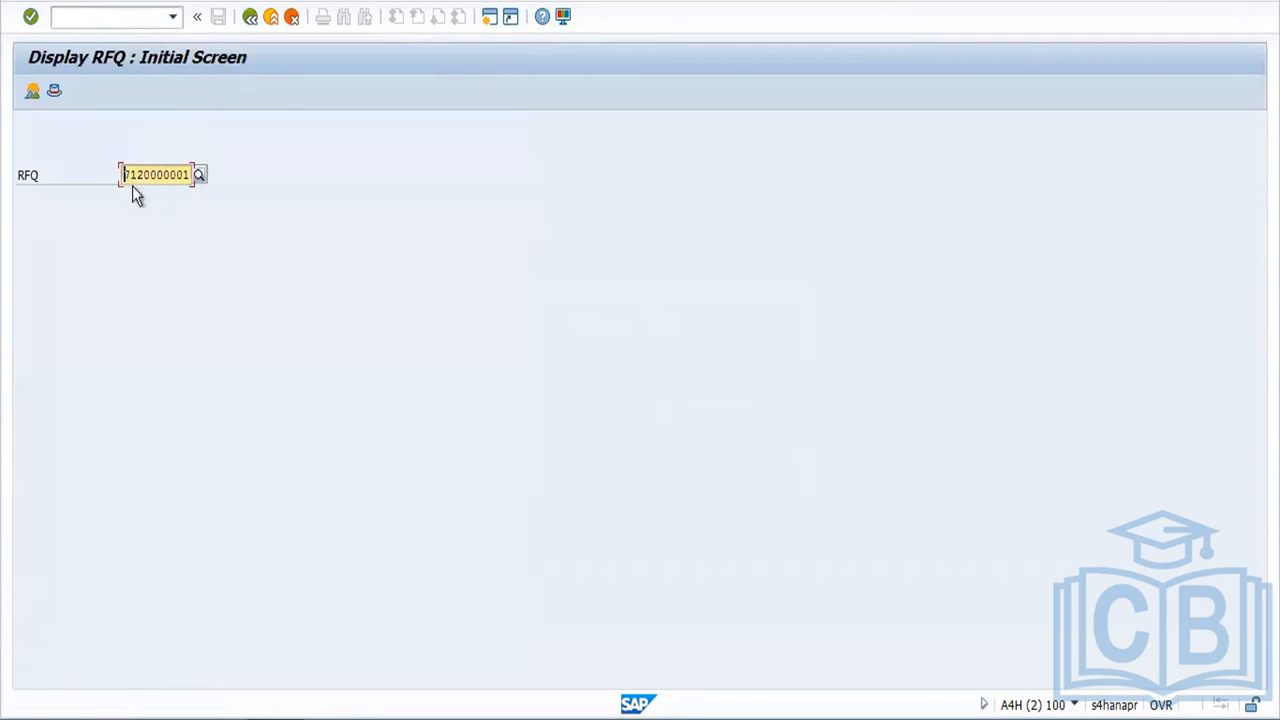
{"action": "left_click_drag", "start_coordinate": [123, 174], "coordinate": [219, 177]}
{"action": "left_click", "coordinate": [250, 17]}
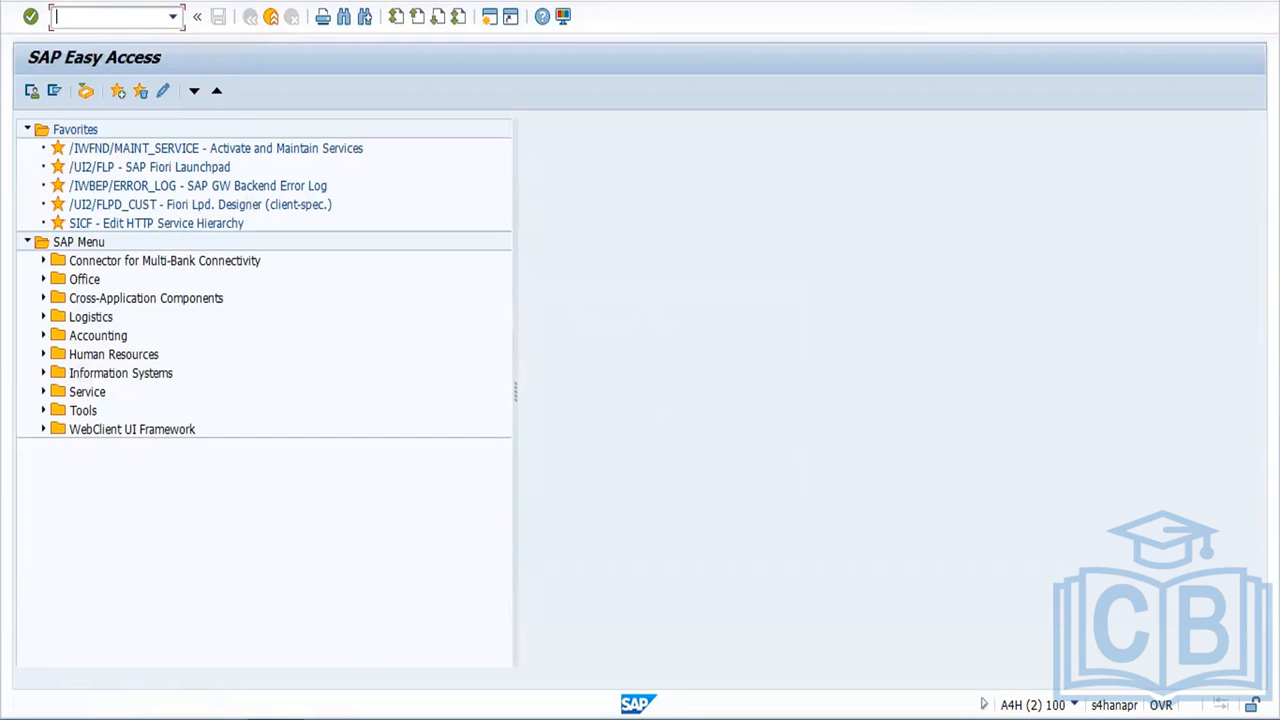
Step: Close the spare SAP Easy Access session and cancel the purchase requisition selection in the first Create RFQ session
{"action": "left_click", "coordinate": [275, 718]}
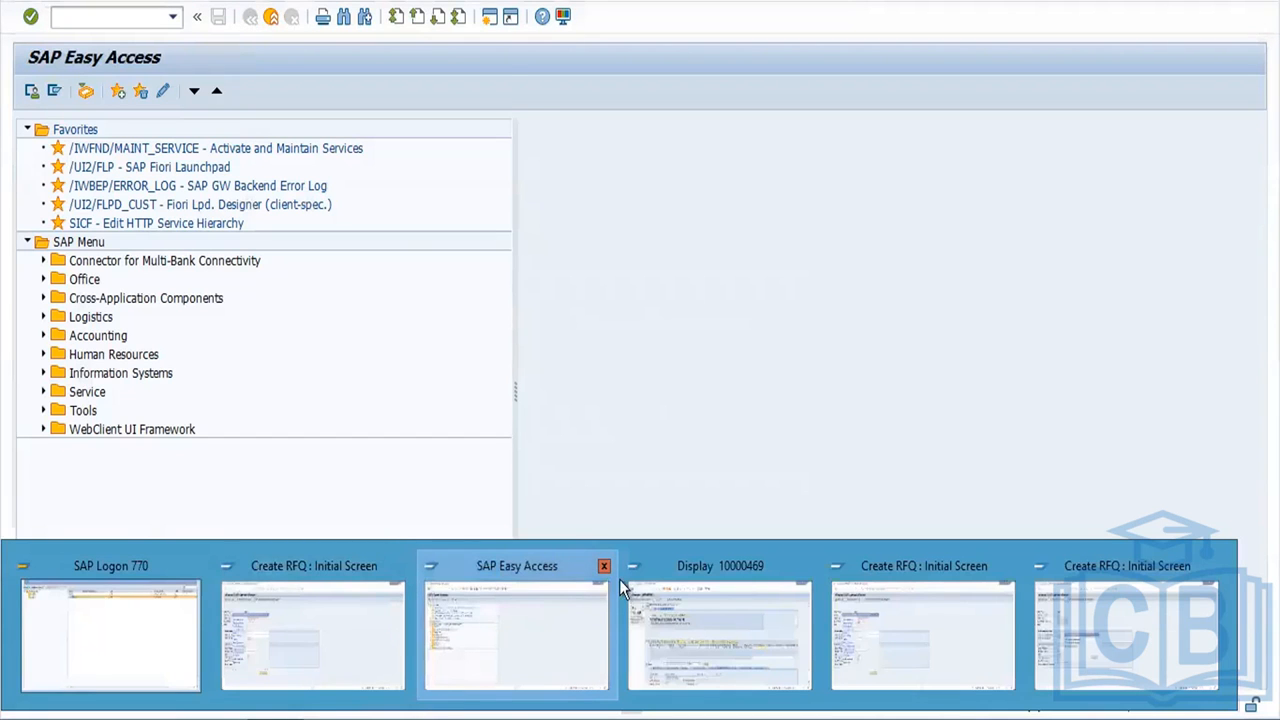
{"action": "left_click", "coordinate": [606, 566]}
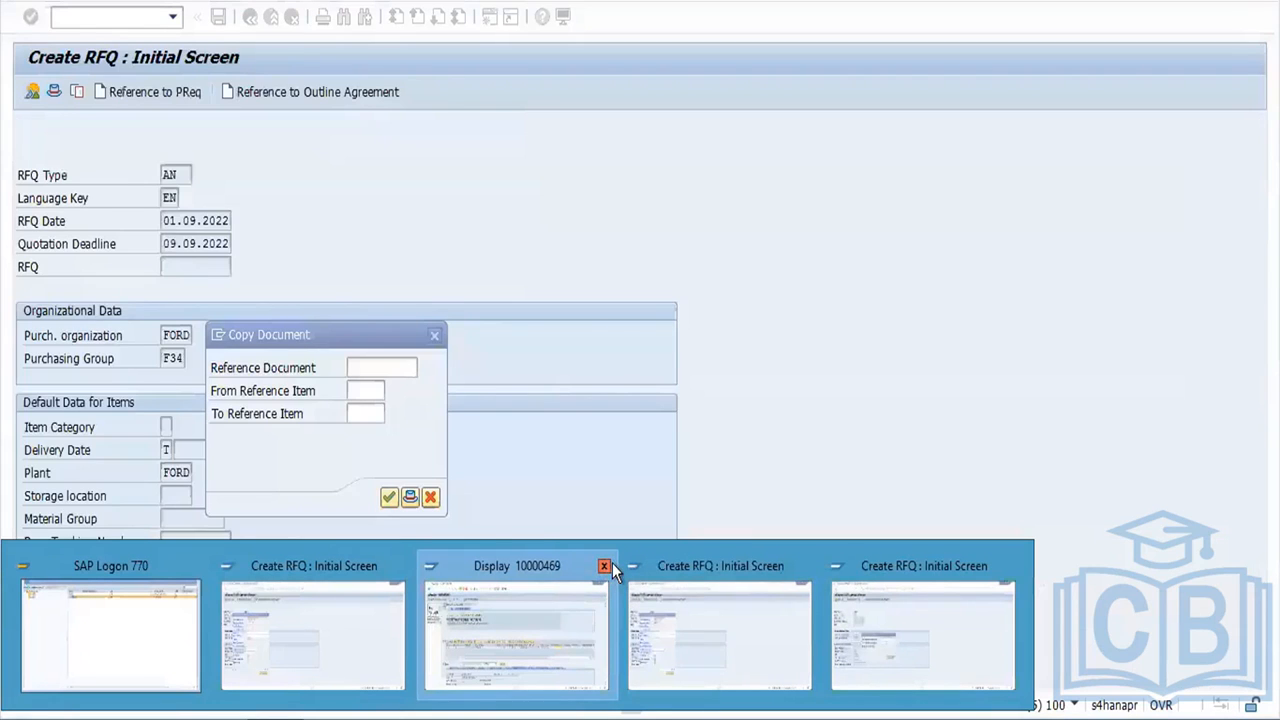
{"action": "left_click", "coordinate": [598, 566]}
{"action": "left_click", "coordinate": [275, 718]}
{"action": "left_click", "coordinate": [286, 600]}
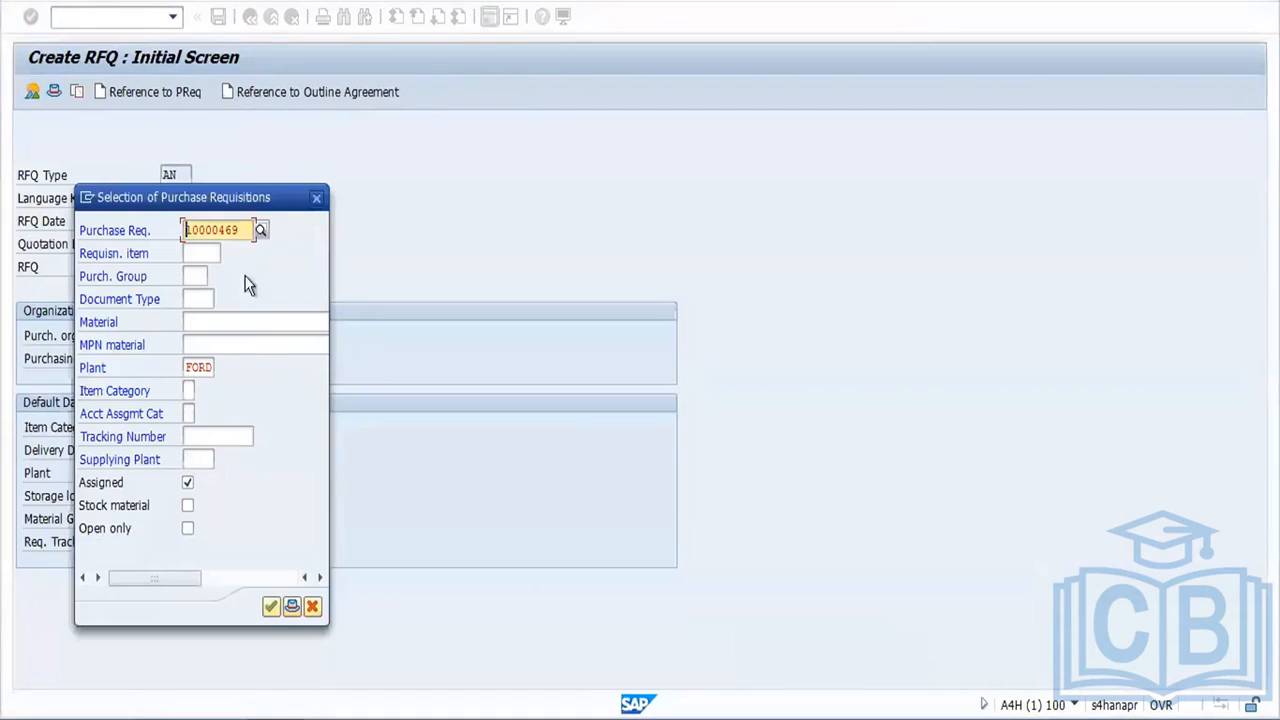
{"action": "left_click", "coordinate": [316, 199]}
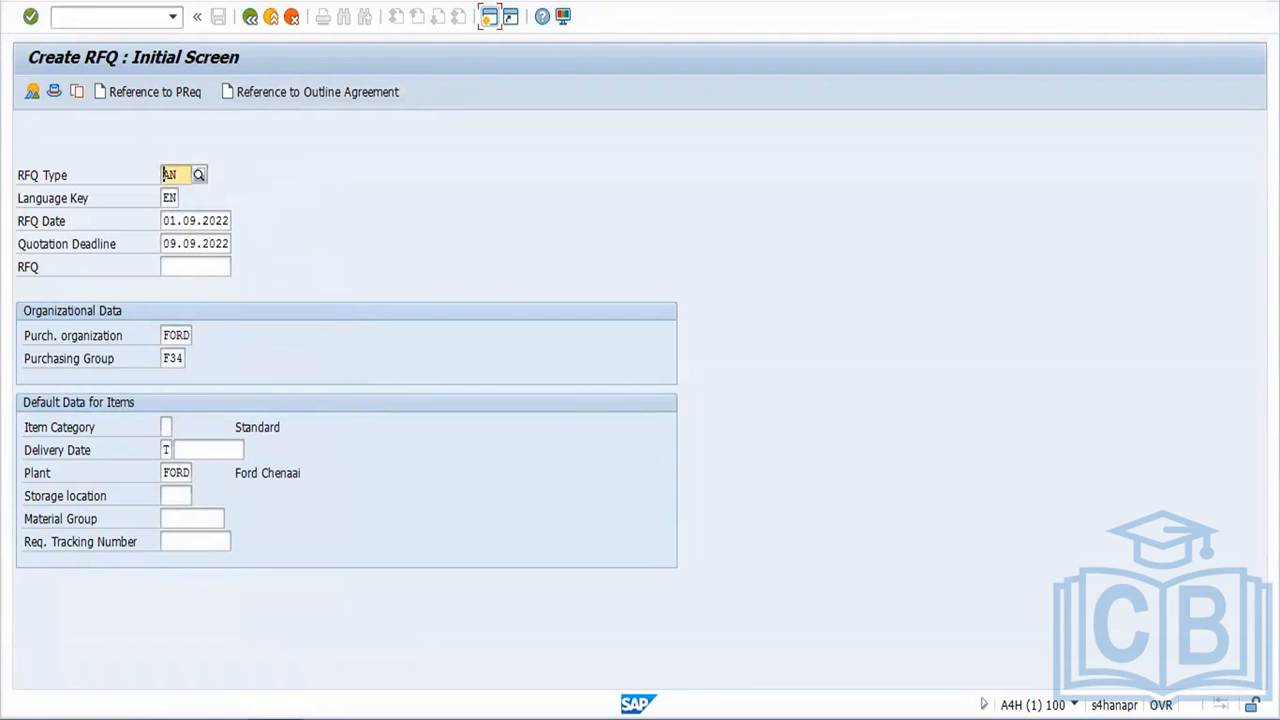
Step: Close the purchase requisition display session, and exit RFQ creation in the session whose requisition selection has item 10 entered
{"action": "left_click", "coordinate": [275, 718]}
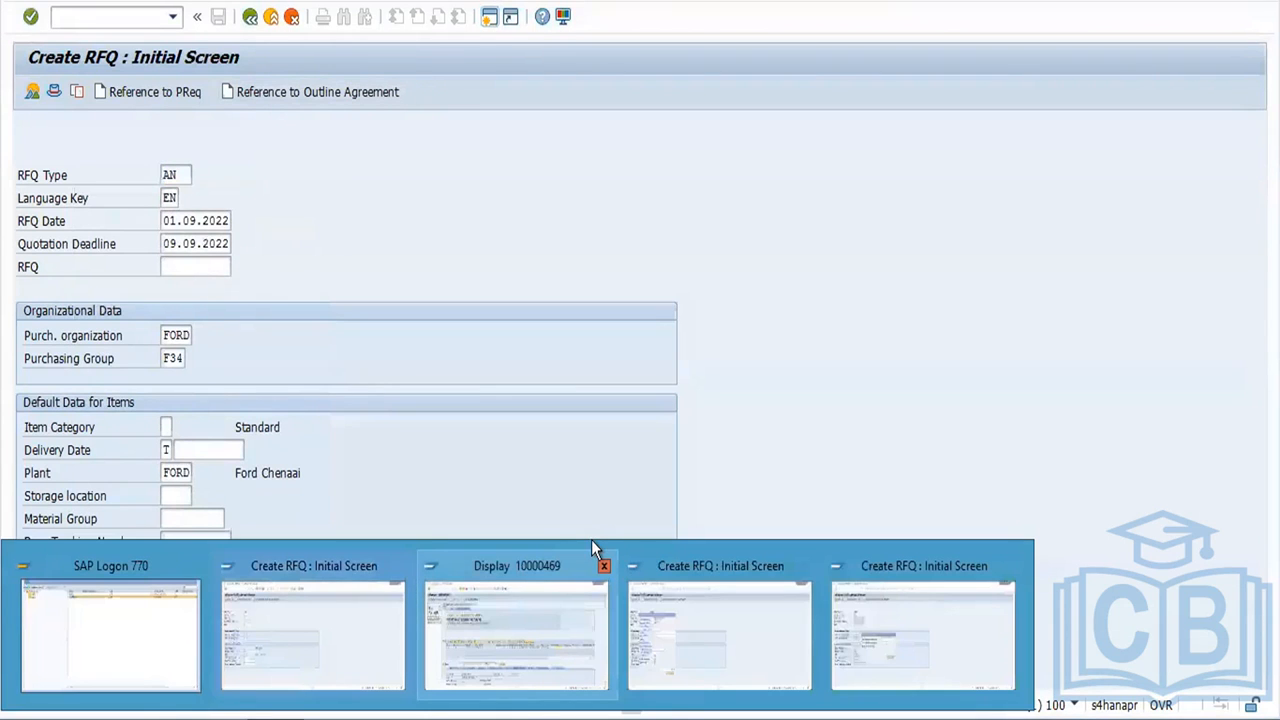
{"action": "left_click", "coordinate": [606, 566]}
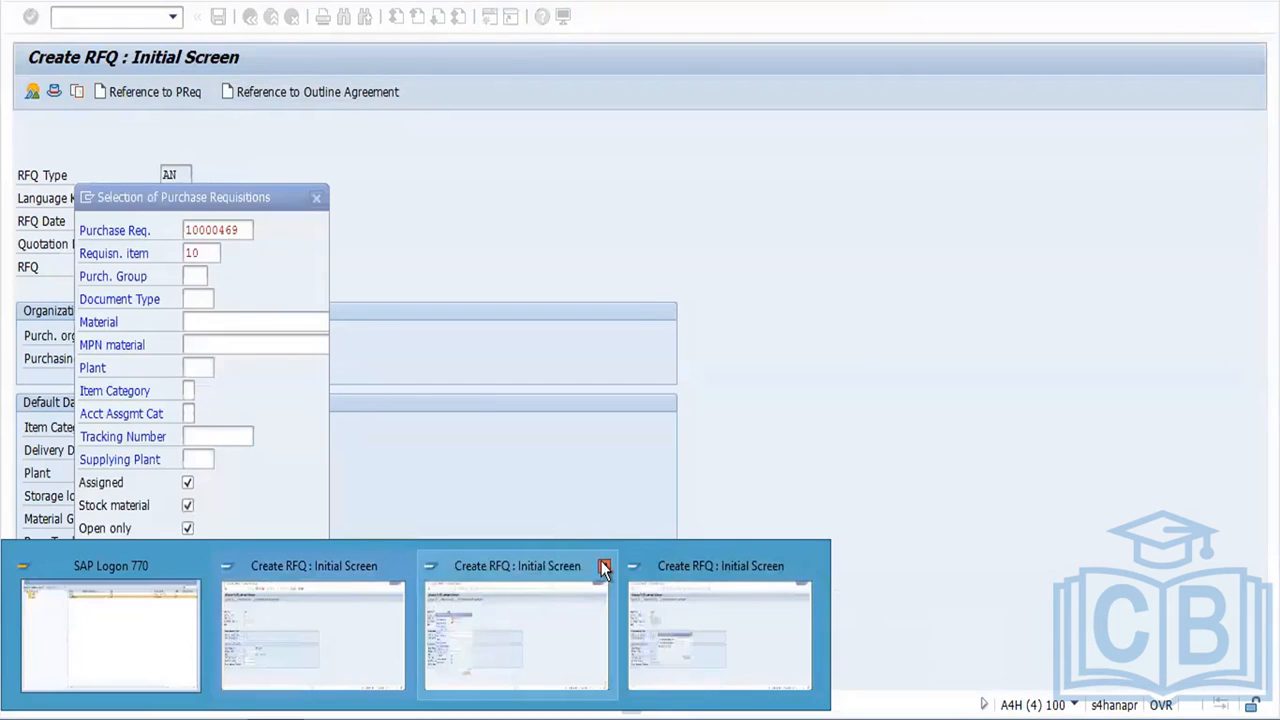
{"action": "left_click", "coordinate": [590, 570]}
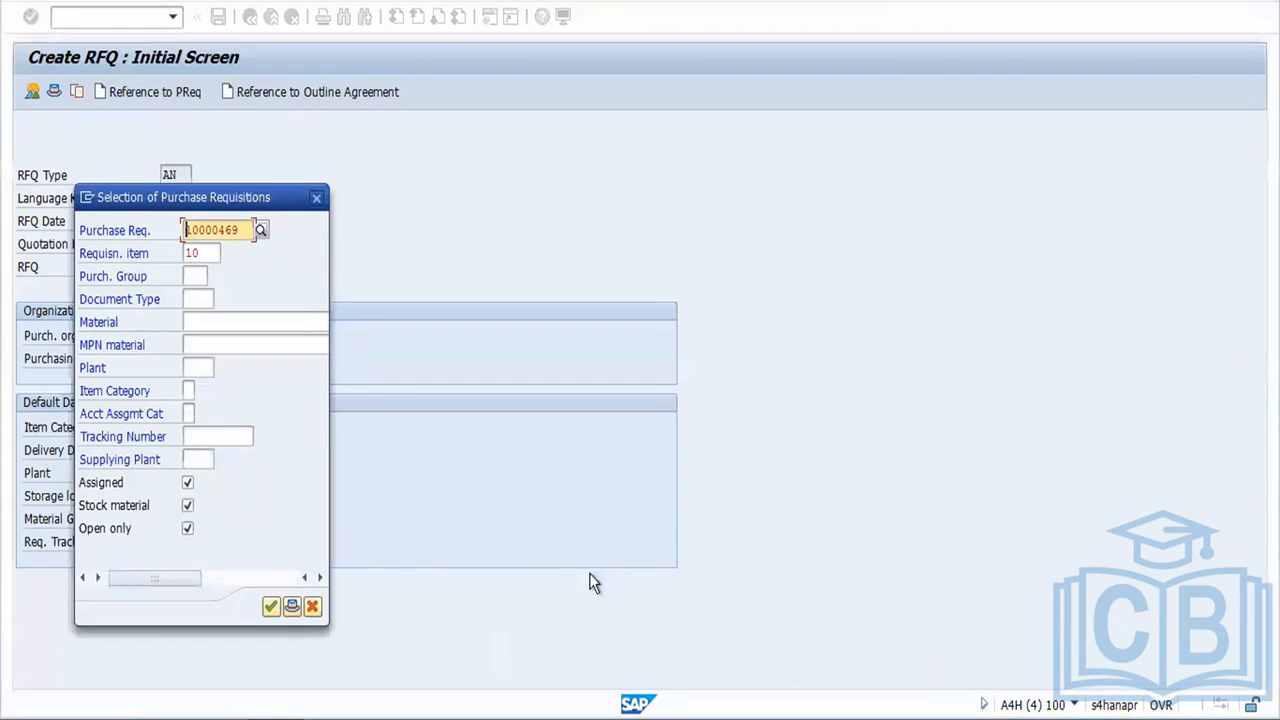
{"action": "left_click", "coordinate": [313, 608]}
{"action": "left_click", "coordinate": [268, 17]}
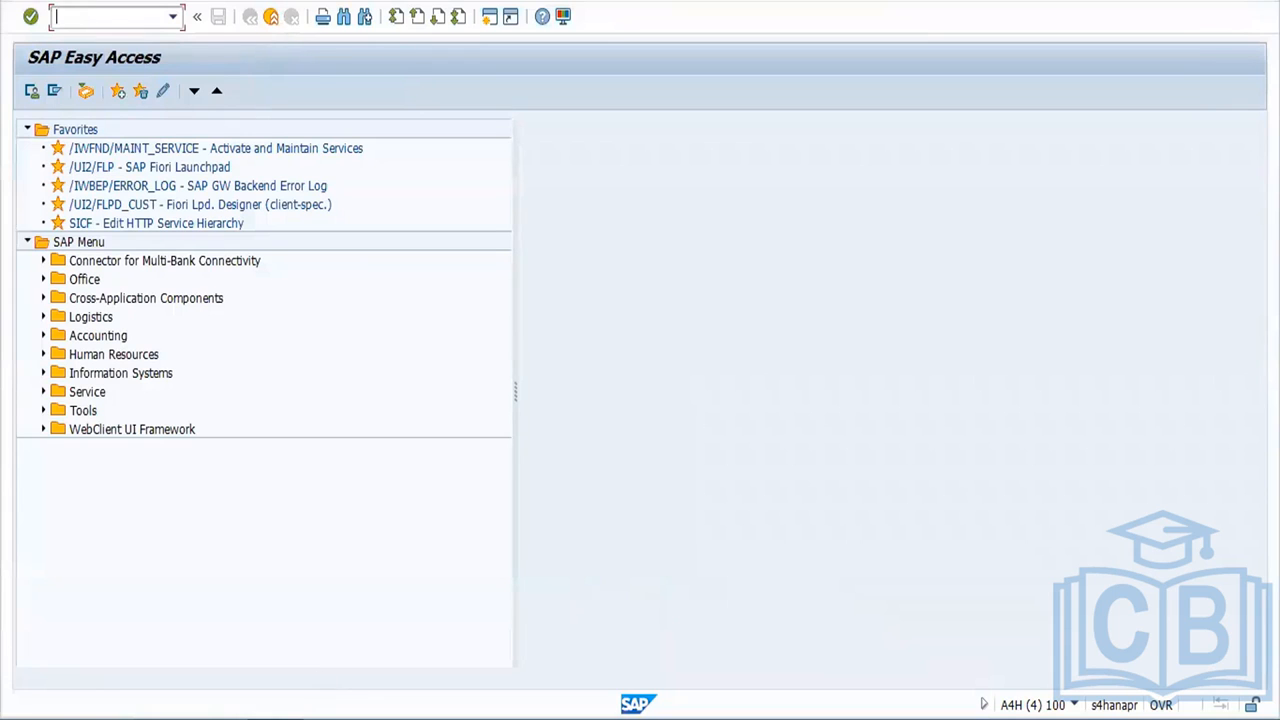
Step: Close the spare SAP Easy Access session and load the copied RFQ number as reference document in the remaining Create RFQ session
{"action": "mouse_move", "coordinate": [514, 712]}
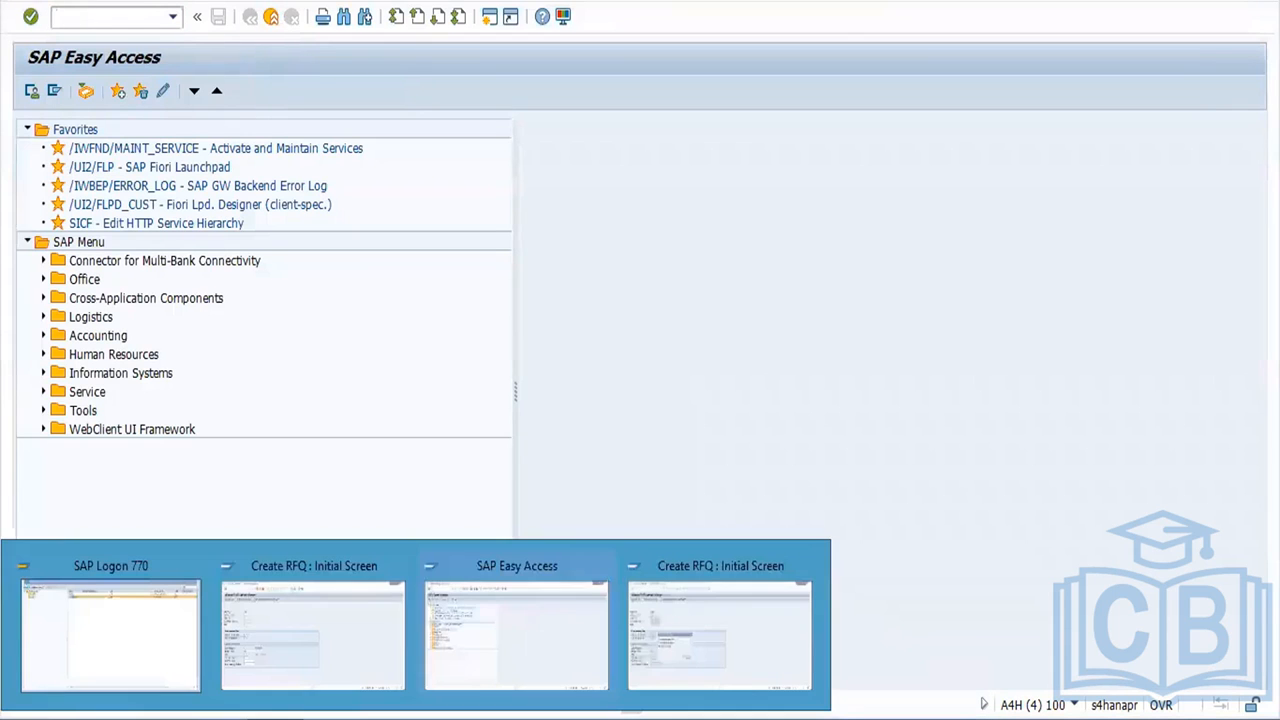
{"action": "left_click", "coordinate": [604, 568]}
{"action": "left_click", "coordinate": [541, 634]}
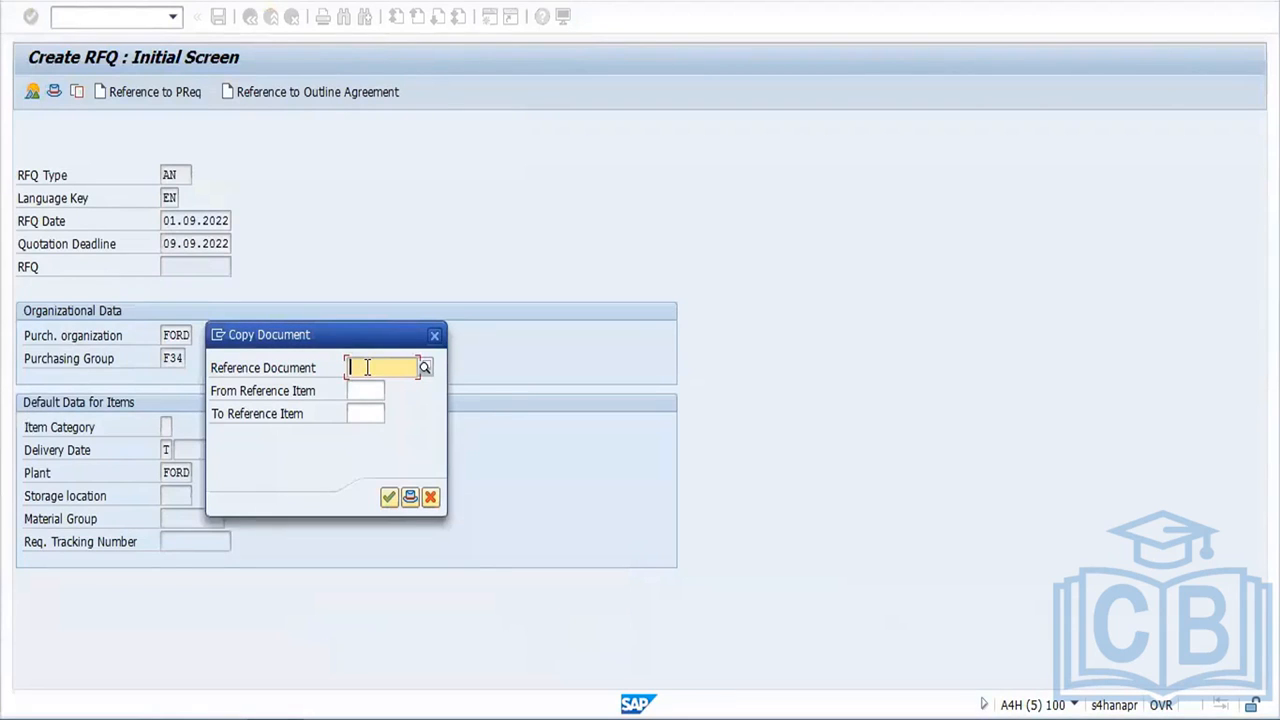
{"action": "key", "text": "ctrl+v"}
{"action": "left_click", "coordinate": [388, 498]}
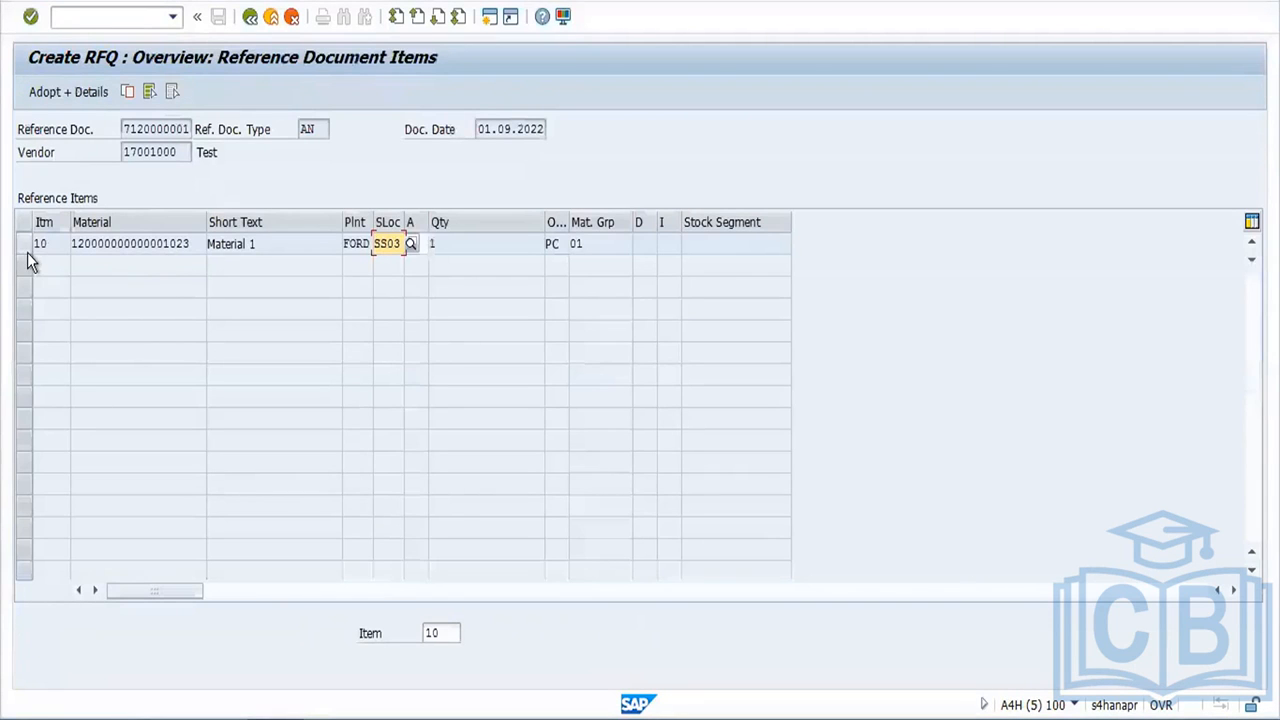
Step: Adopt reference item 10, Material 1, with its details into the new RFQ and accept the procurement warning
{"action": "left_click", "coordinate": [27, 250]}
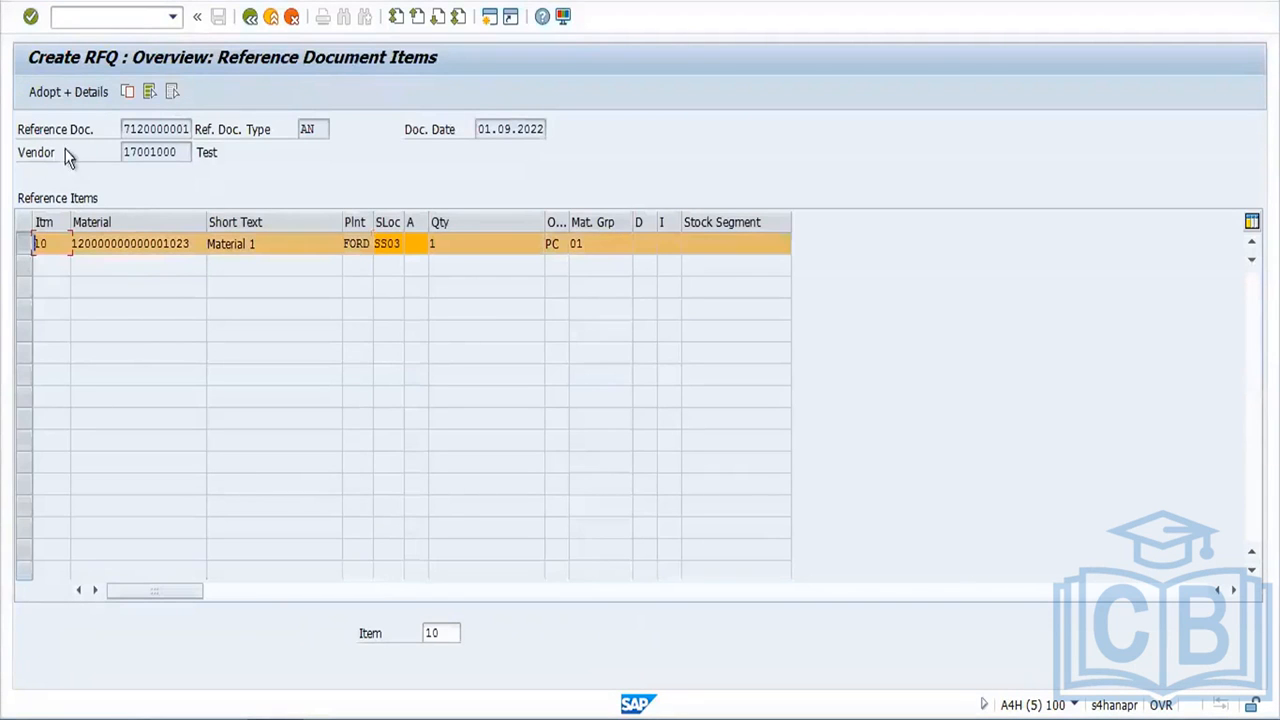
{"action": "left_click", "coordinate": [72, 90]}
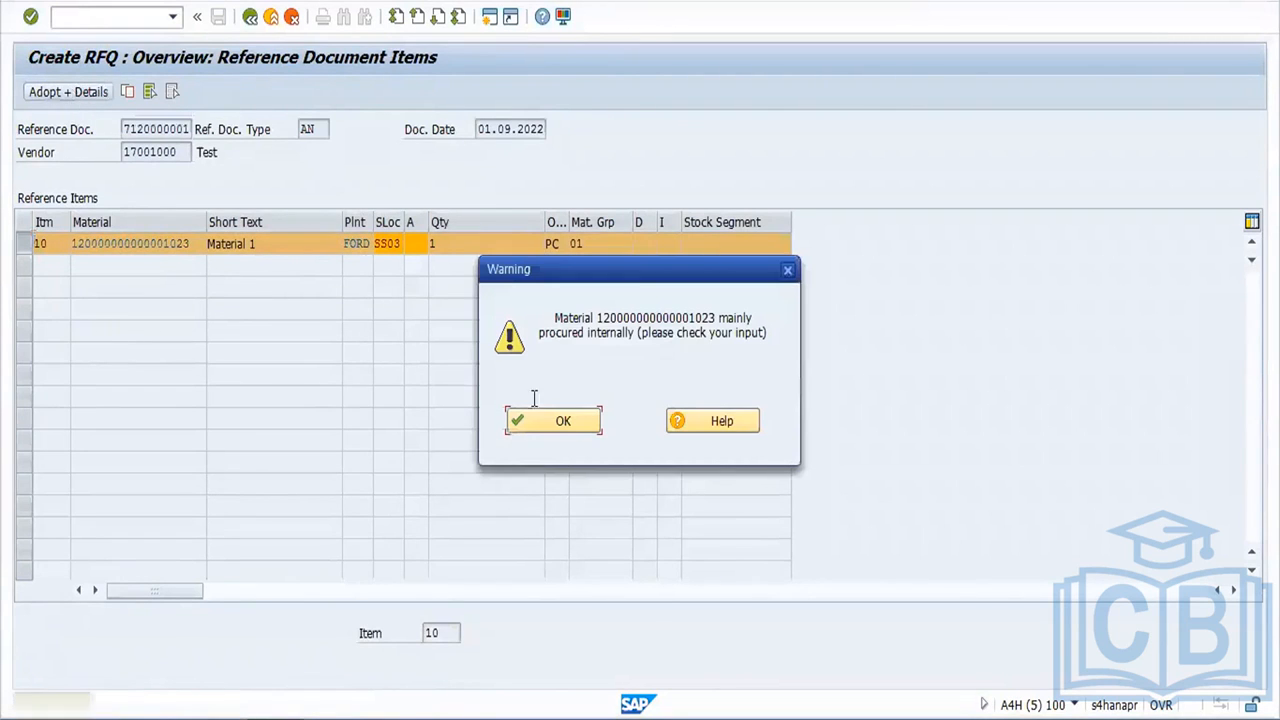
{"action": "left_click", "coordinate": [556, 420]}
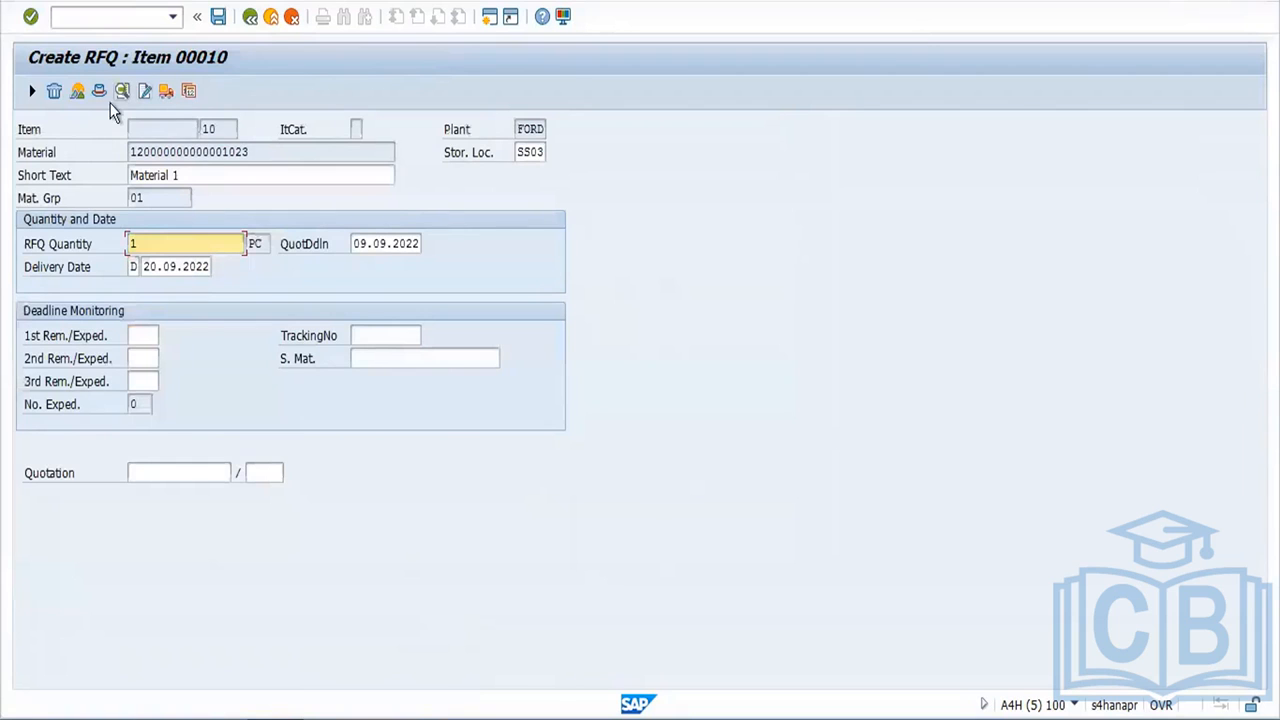
Step: Open the RFQ's header data and supplier address, and save the RFQ without an output message record
{"action": "left_click", "coordinate": [98, 91]}
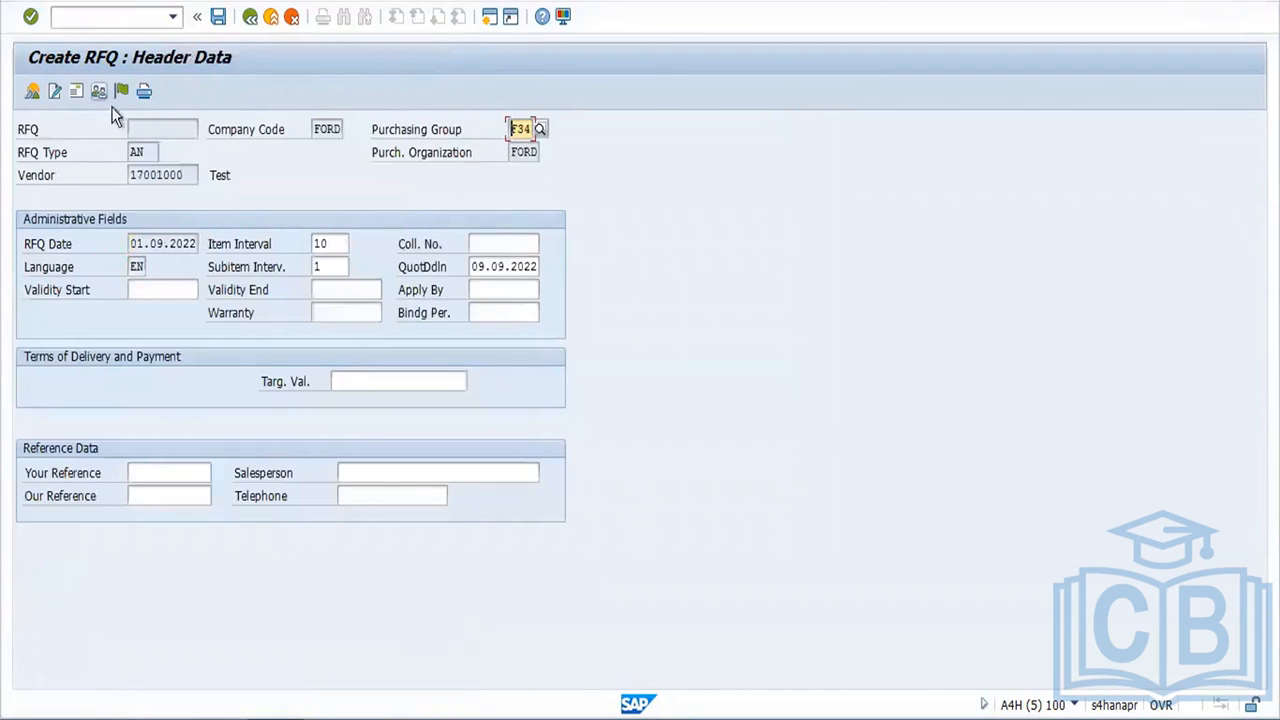
{"action": "left_click", "coordinate": [74, 92]}
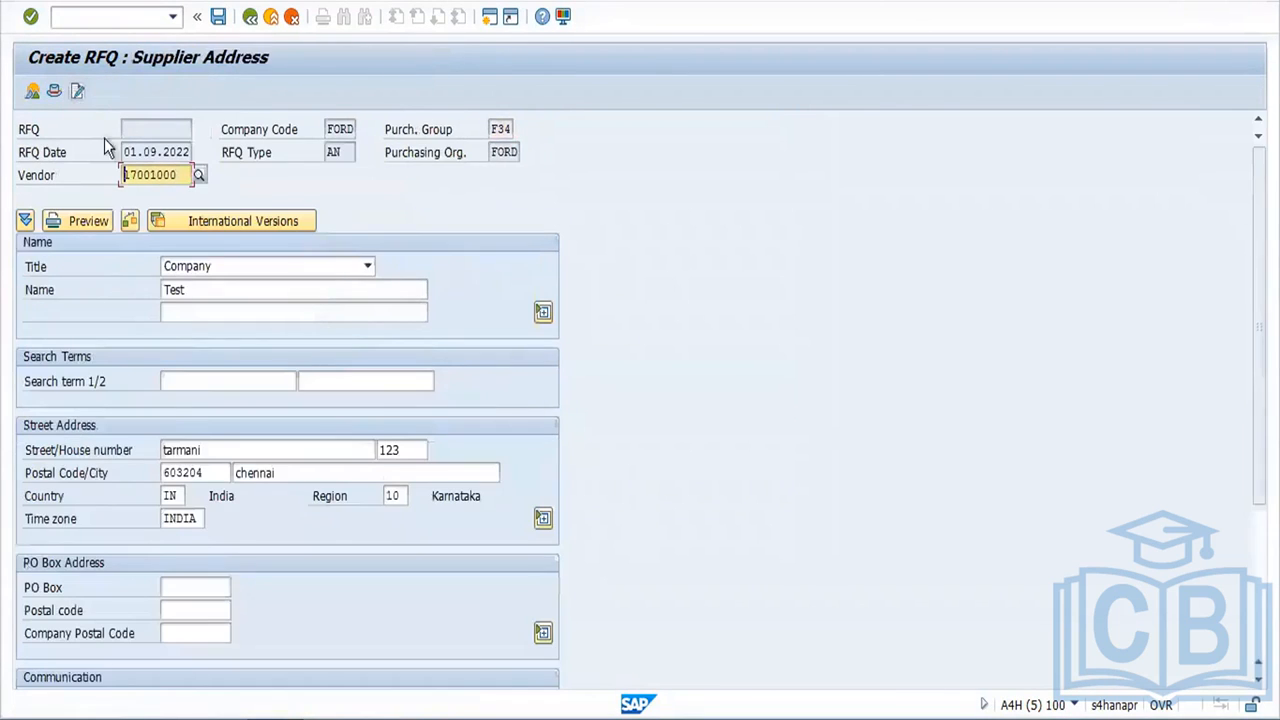
{"action": "left_click", "coordinate": [219, 17]}
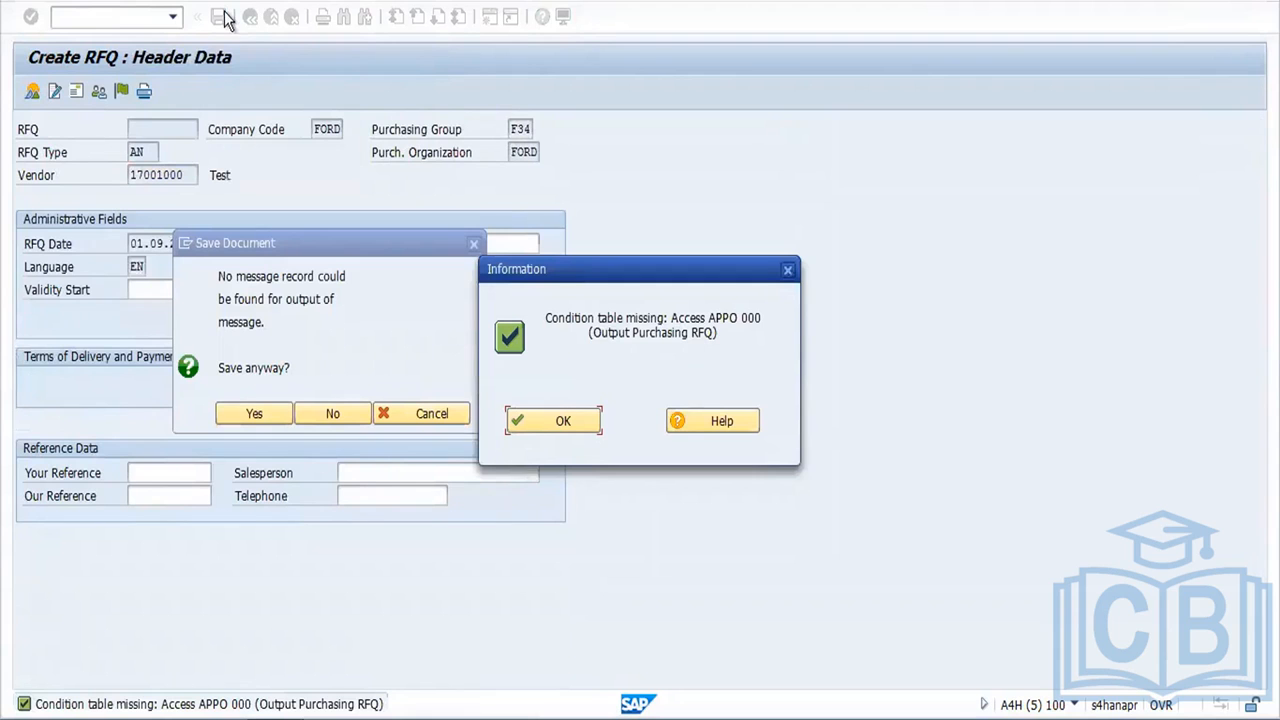
{"action": "left_click", "coordinate": [548, 427]}
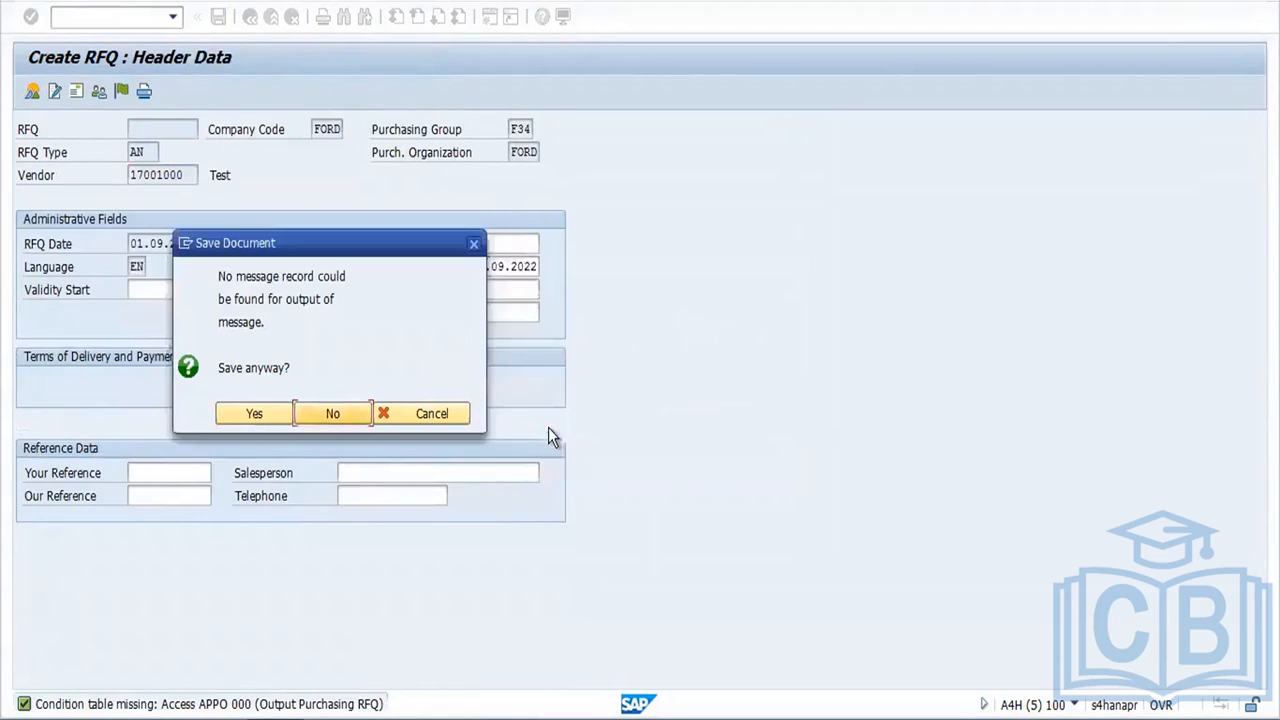
{"action": "left_click", "coordinate": [258, 413]}
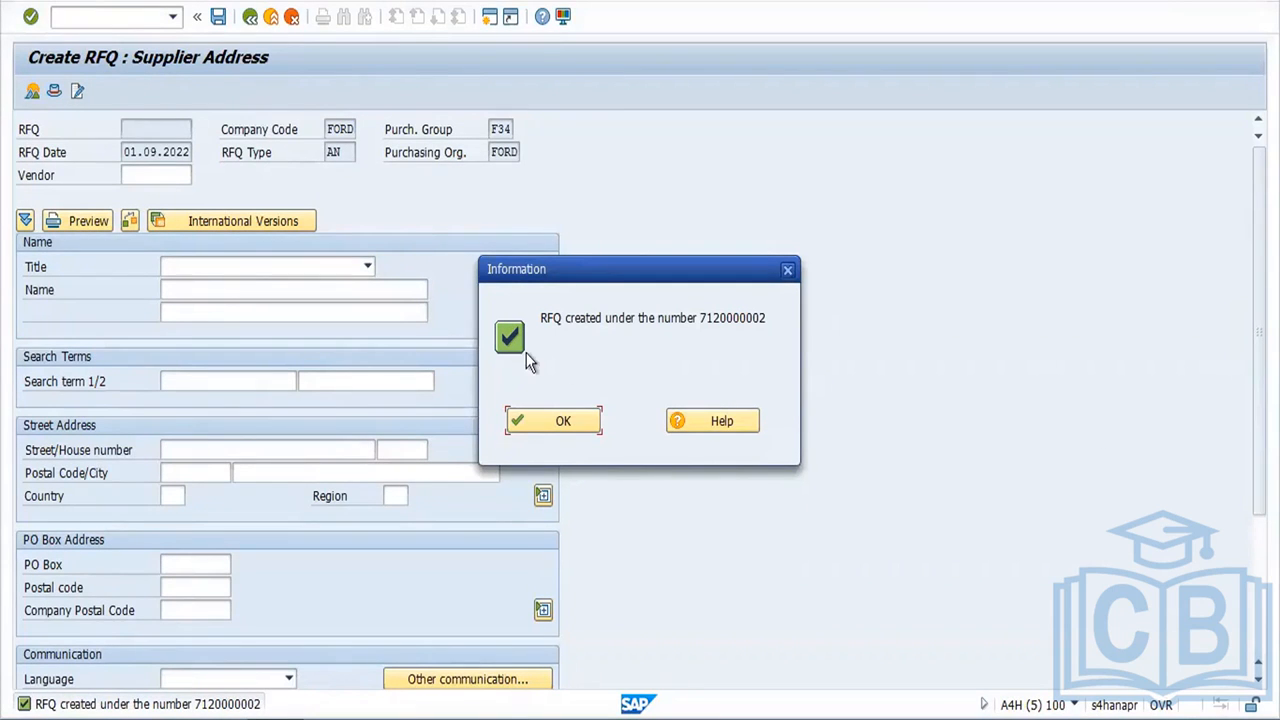
{"action": "left_click", "coordinate": [531, 424]}
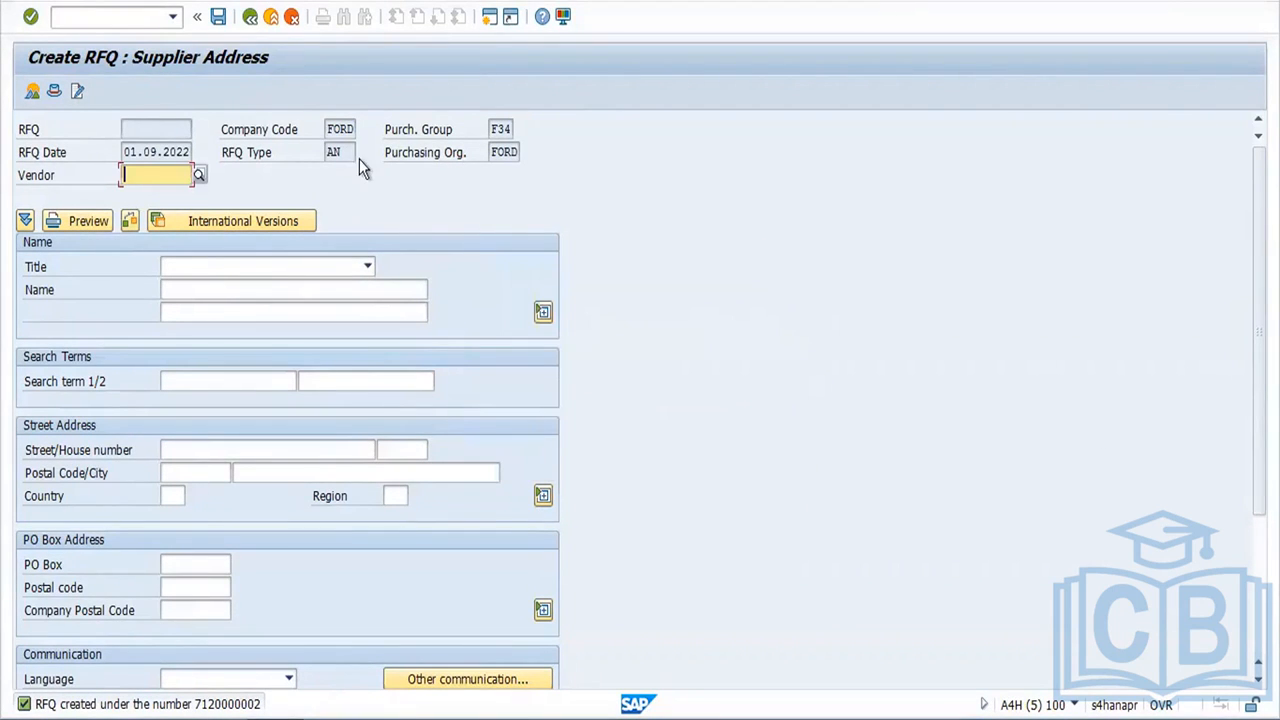
Step: Leave the empty supplier address screen with the /n command and return to the SAP Easy Access screen
{"action": "left_click", "coordinate": [250, 20]}
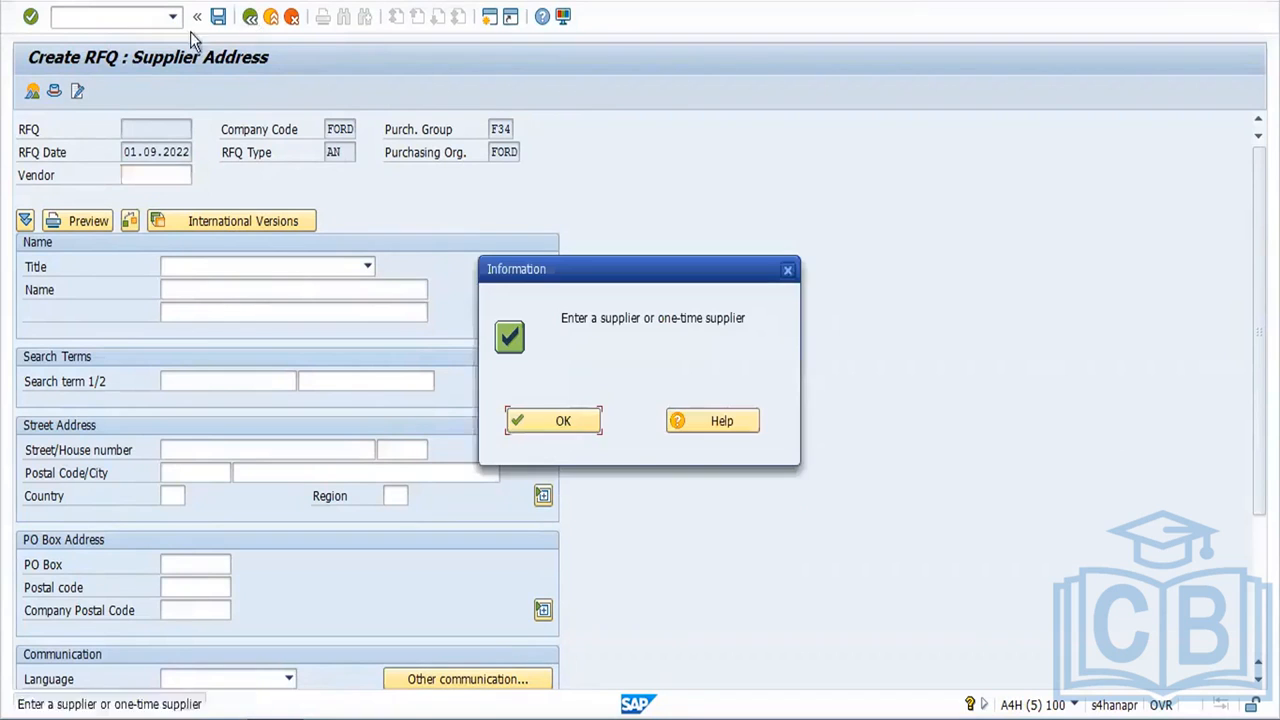
{"action": "left_click", "coordinate": [560, 418]}
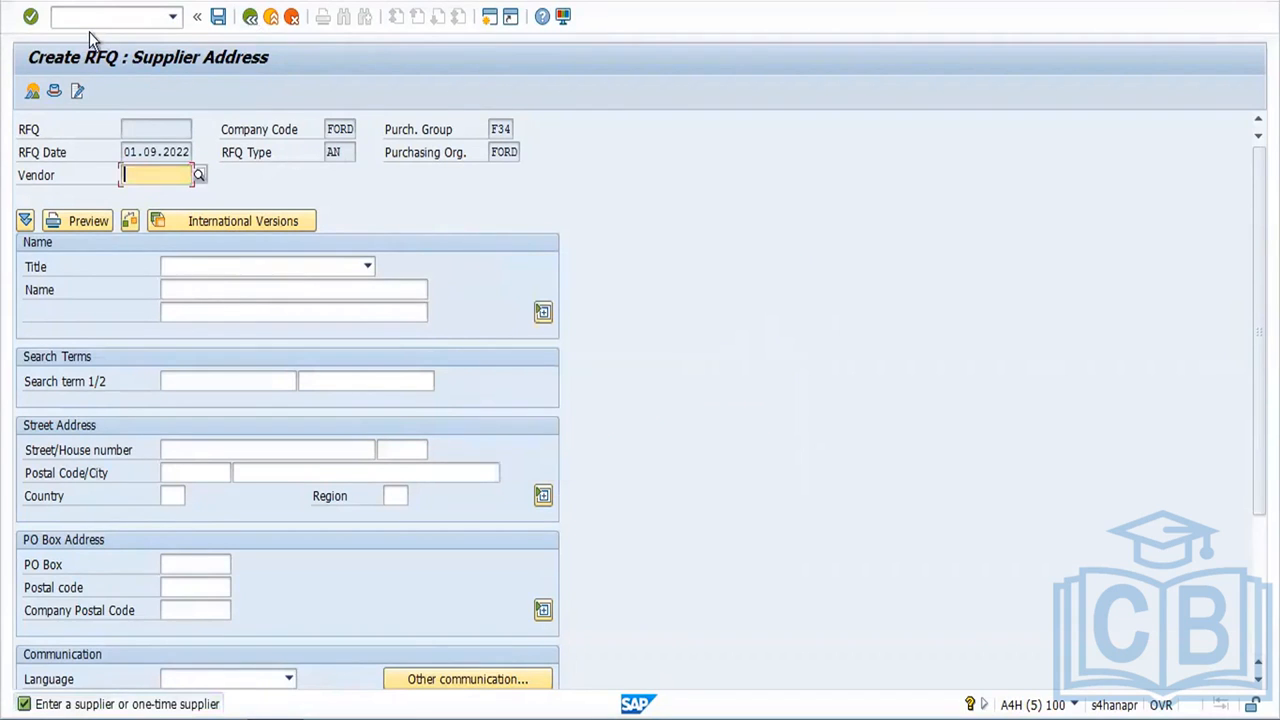
{"action": "left_click", "coordinate": [134, 20]}
{"action": "type", "text": "/n"}
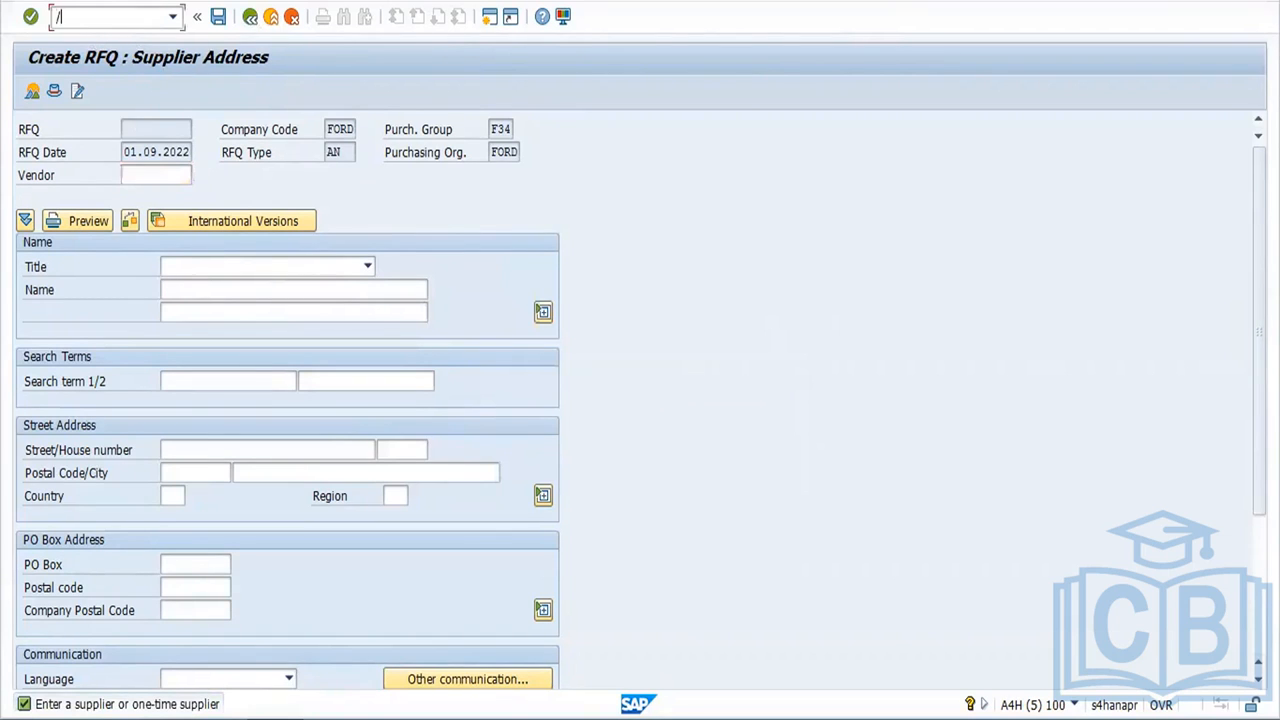
{"action": "key", "text": "Return"}
Step: Try to open transaction ME41N
{"action": "type", "text": "ME42"}
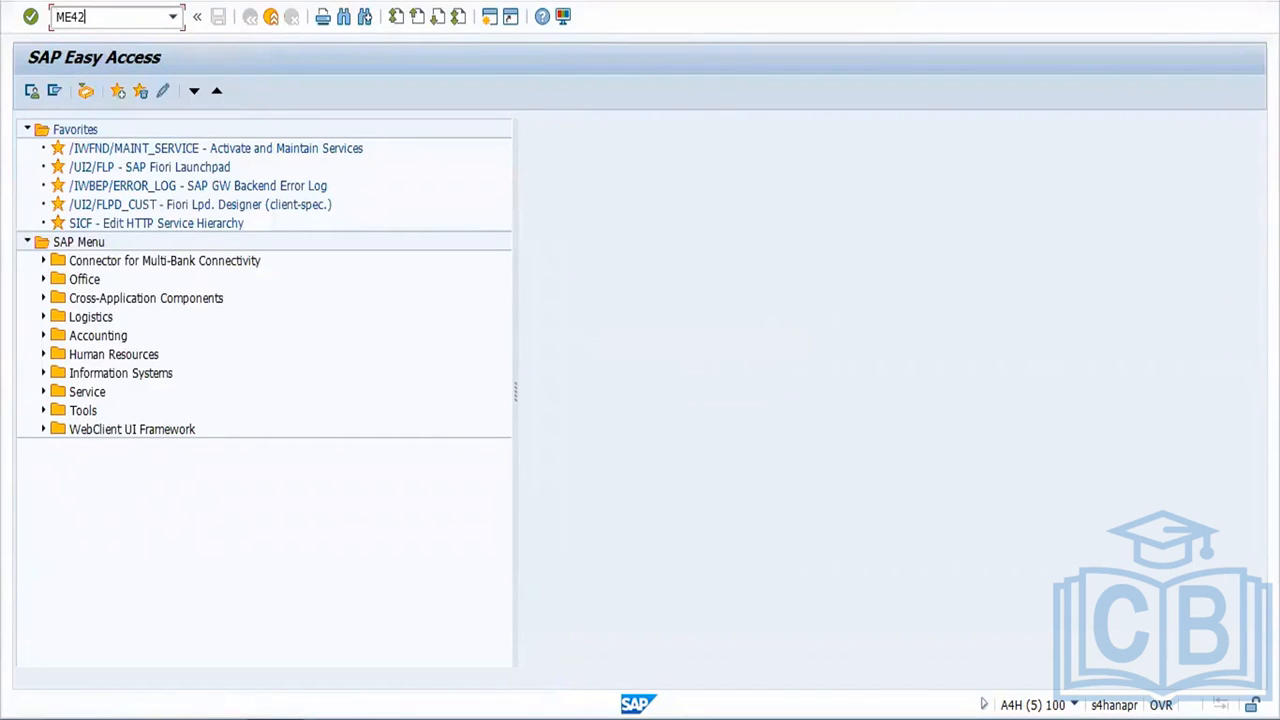
{"action": "key", "text": "BackSpace"}
{"action": "type", "text": "1N"}
{"action": "key", "text": "Return"}
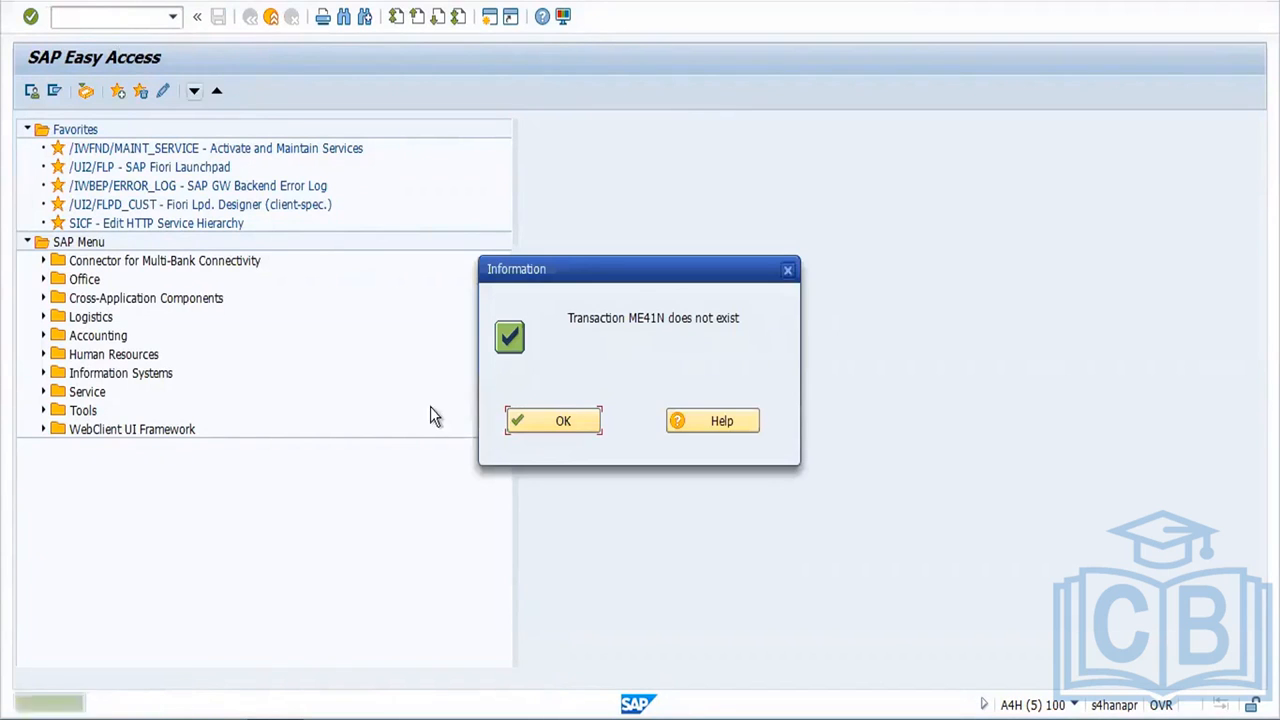
{"action": "left_click", "coordinate": [560, 422]}
Step: Open the RFQ creation transaction ME41
{"action": "type", "text": "ME41"}
{"action": "key", "text": "Return"}
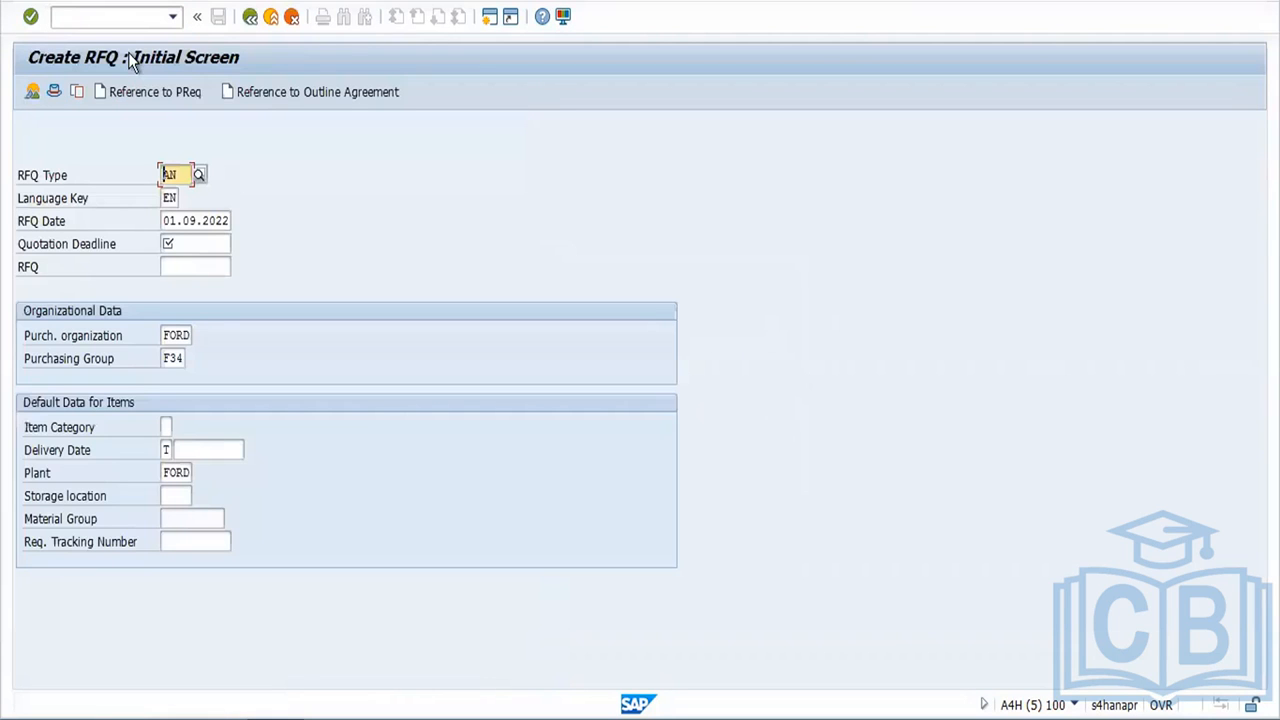